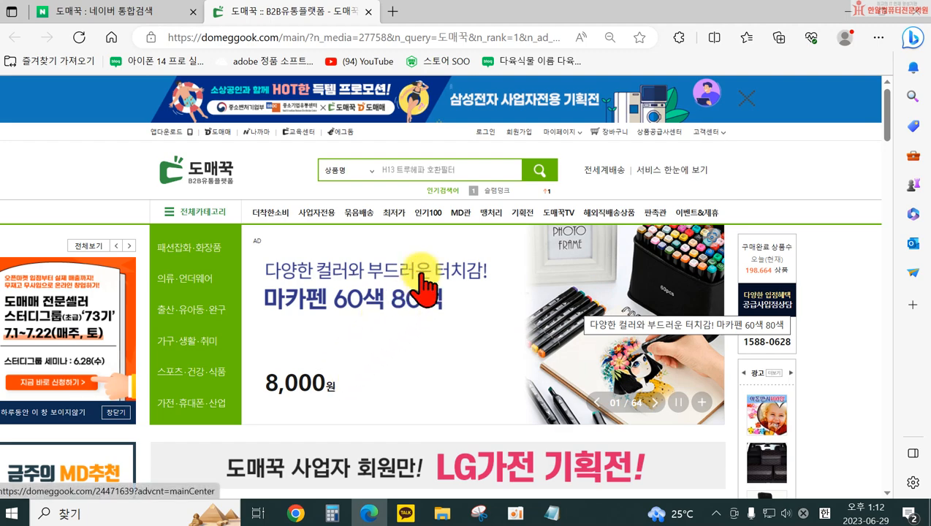
Open the 인기100 popular products page of the 도매꾹 wholesale site
scroll(460, 293, "down", 2)
scroll(515, 351, "down", 1)
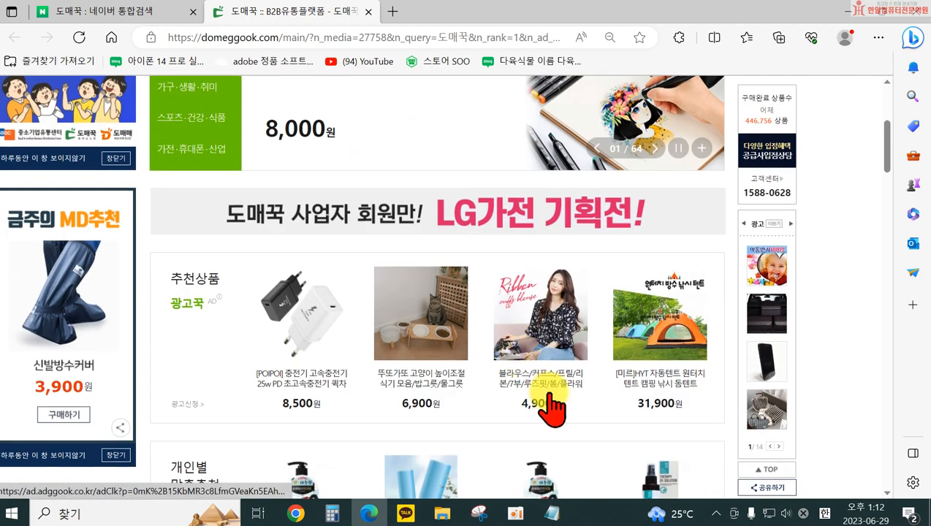
scroll(557, 409, "up", 3)
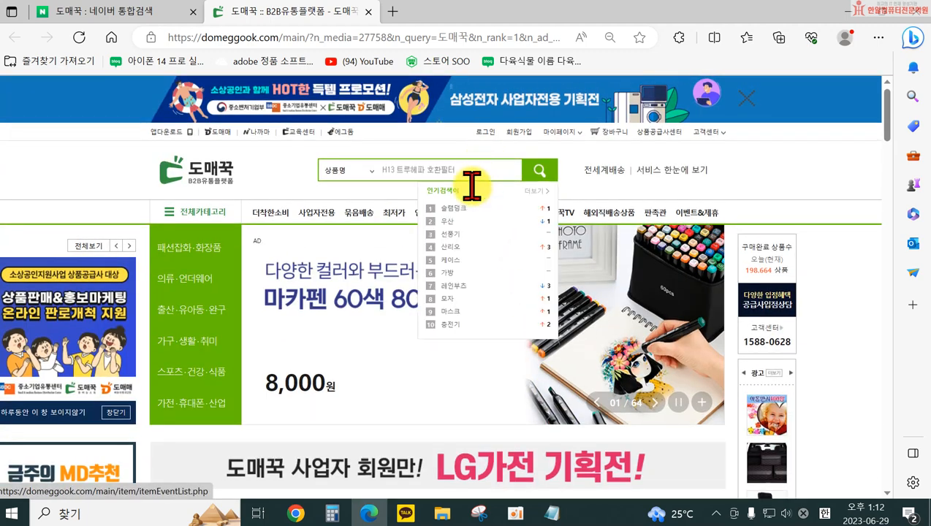
left_click(427, 214)
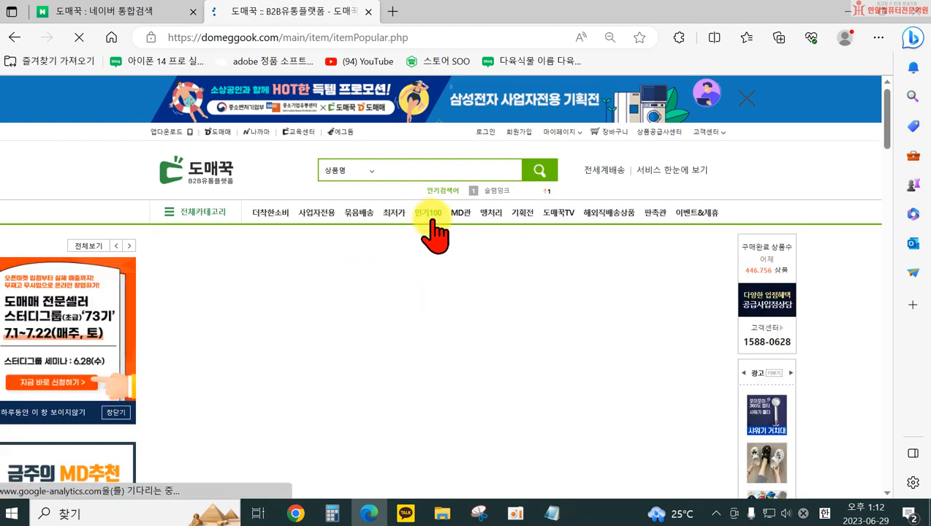
Look through the ranked products on the 인기상품 100 page, checking their pictures, prices and minimum quantities
scroll(702, 387, "down", 1)
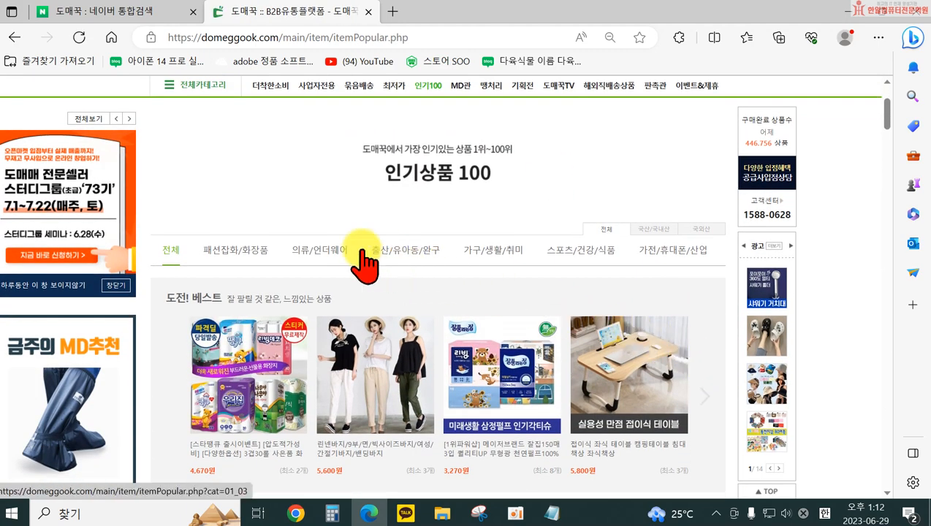
scroll(596, 334, "down", 4)
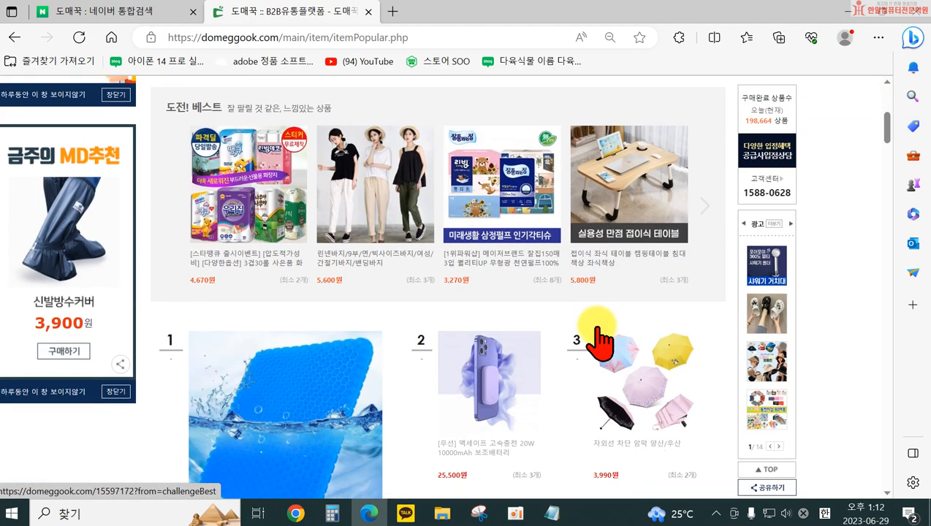
scroll(510, 374, "down", 2)
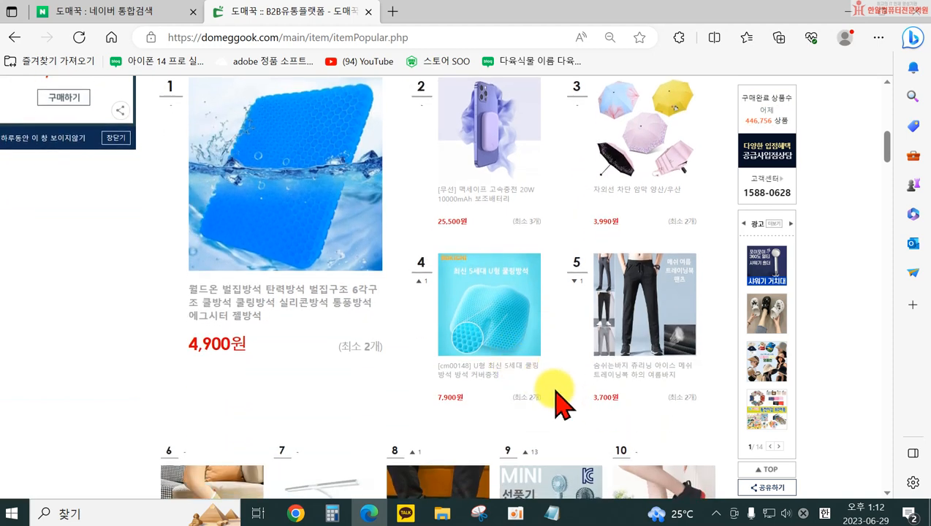
scroll(554, 395, "down", 3)
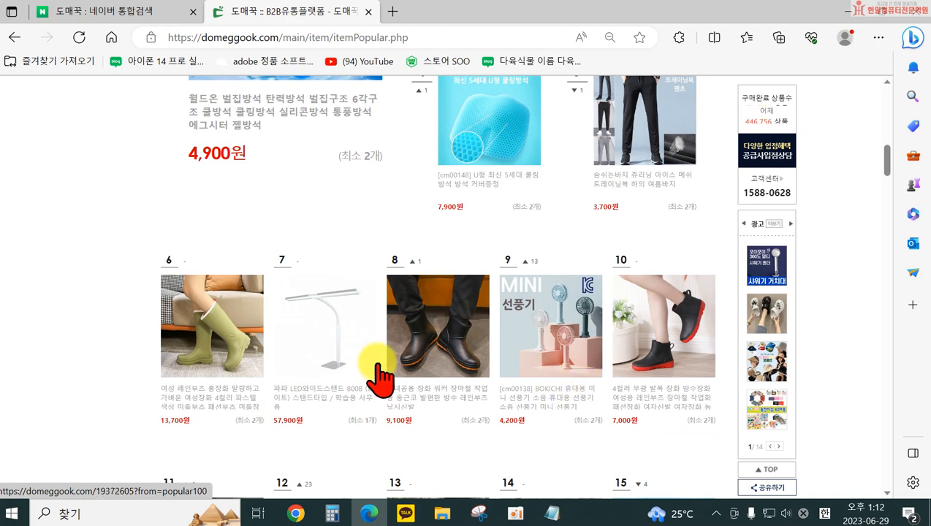
scroll(401, 405, "down", 3)
scroll(608, 409, "down", 2)
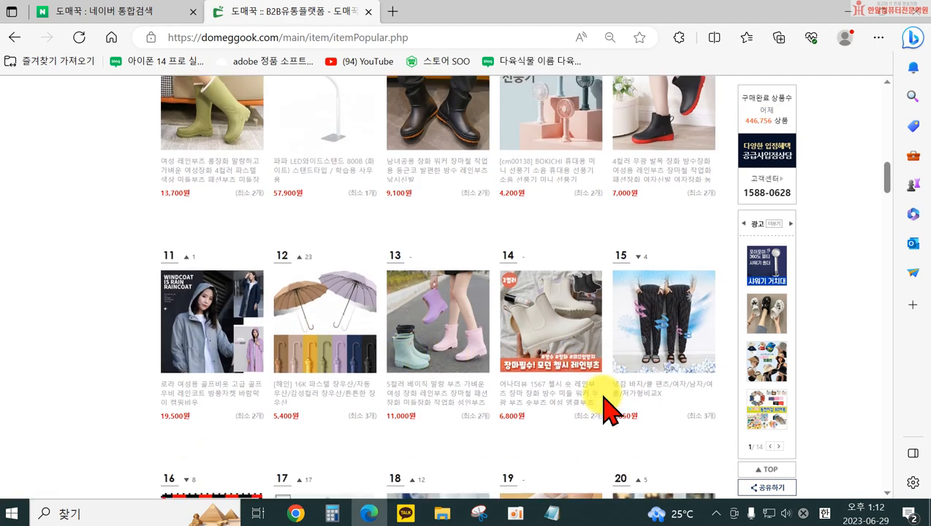
scroll(432, 413, "down", 4)
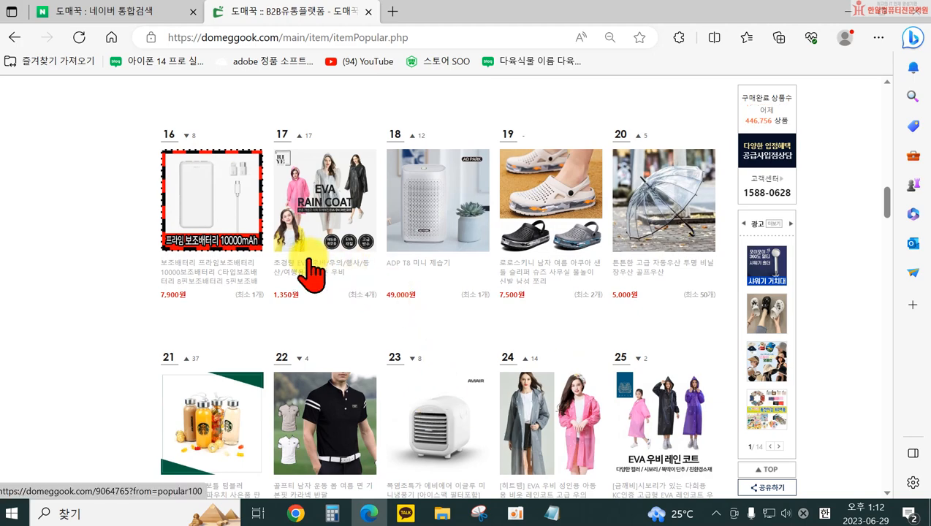
scroll(414, 354, "down", 2)
scroll(436, 404, "down", 6)
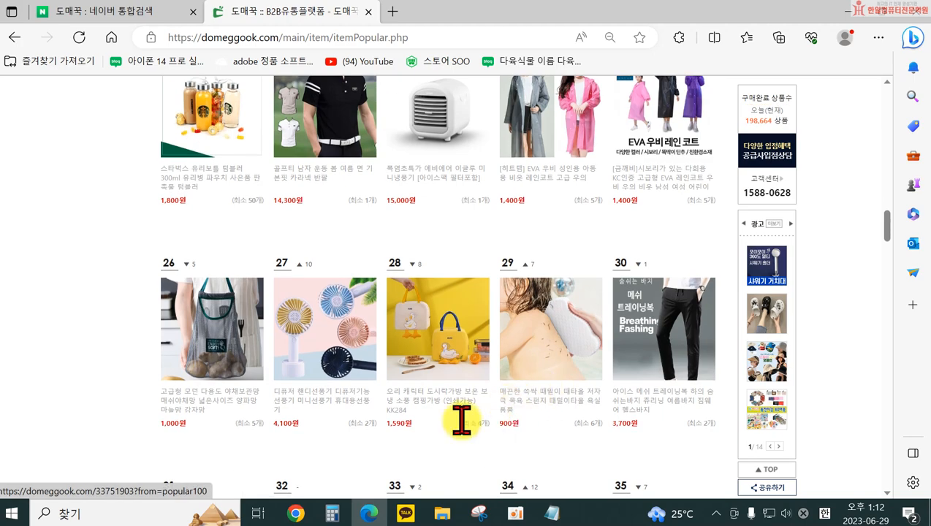
scroll(409, 416, "down", 3)
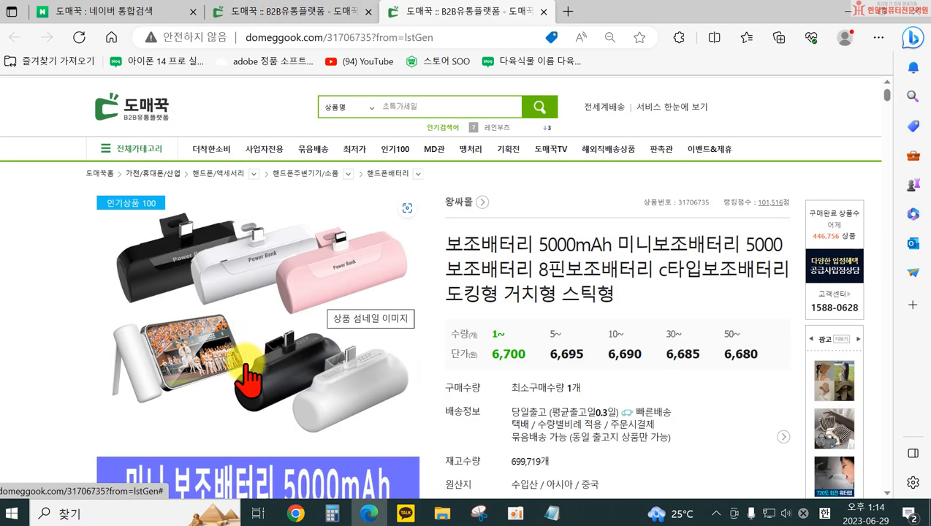
Start saving the 5000mAh power bank's thumbnail image and choose the 수정스마트스토어 folder in 문서 as its location
right_click(257, 324)
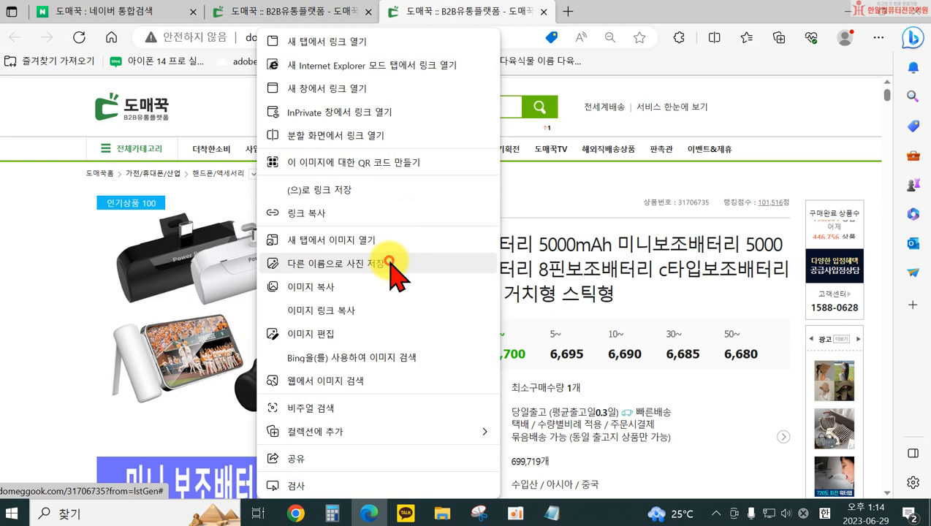
left_click(390, 261)
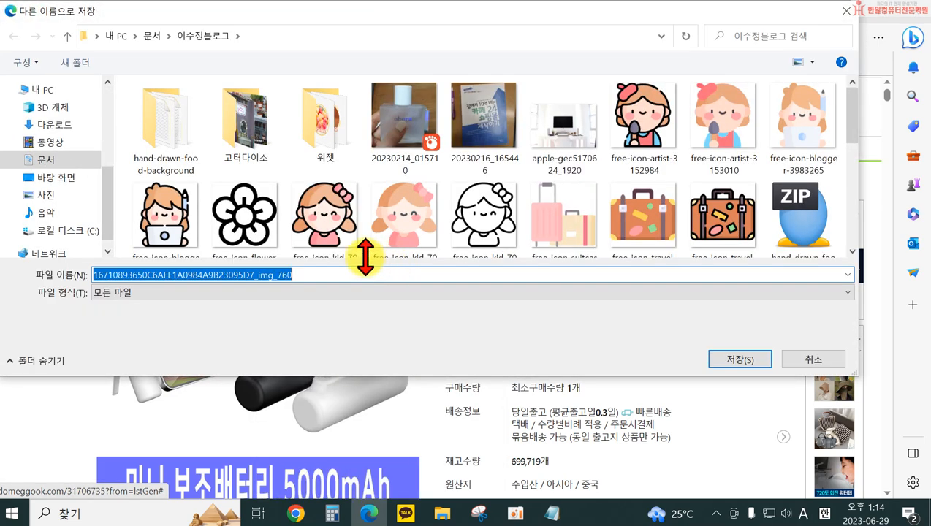
scroll(88, 164, "up", 3)
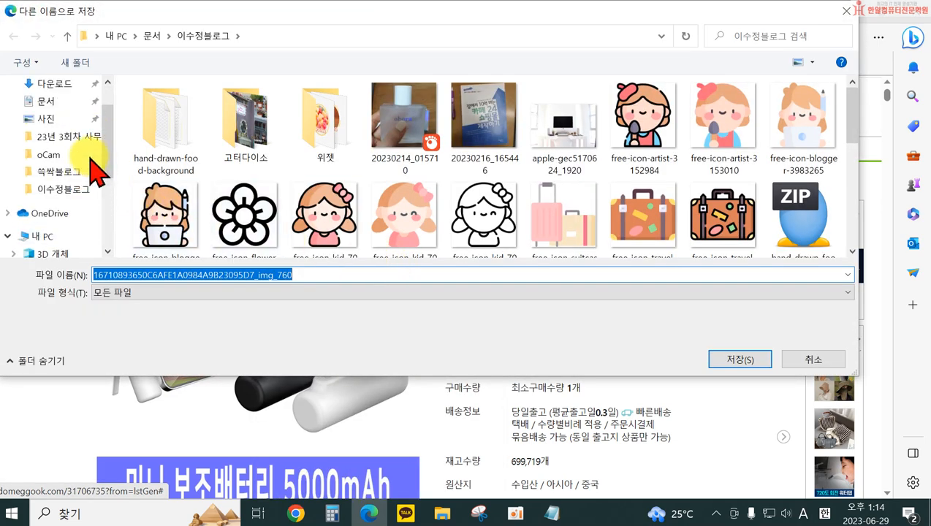
left_click(42, 103)
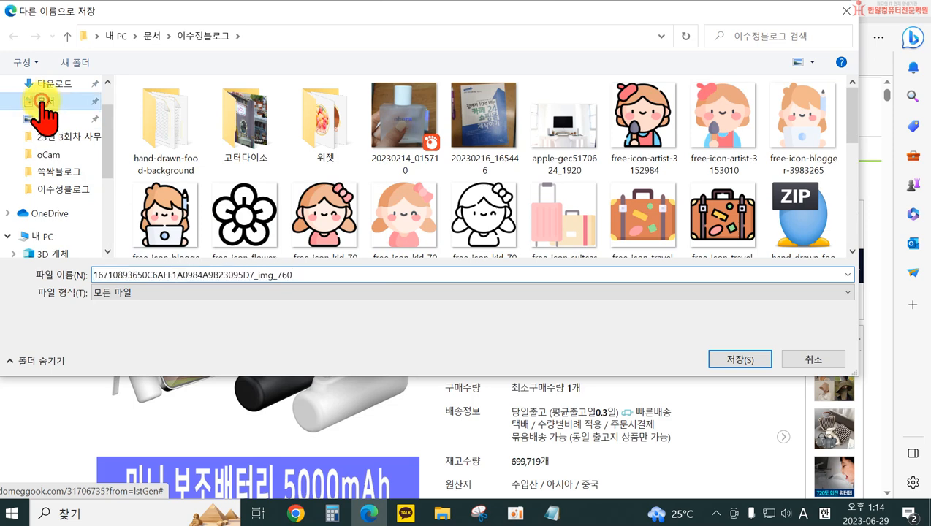
scroll(277, 210, "down", 15)
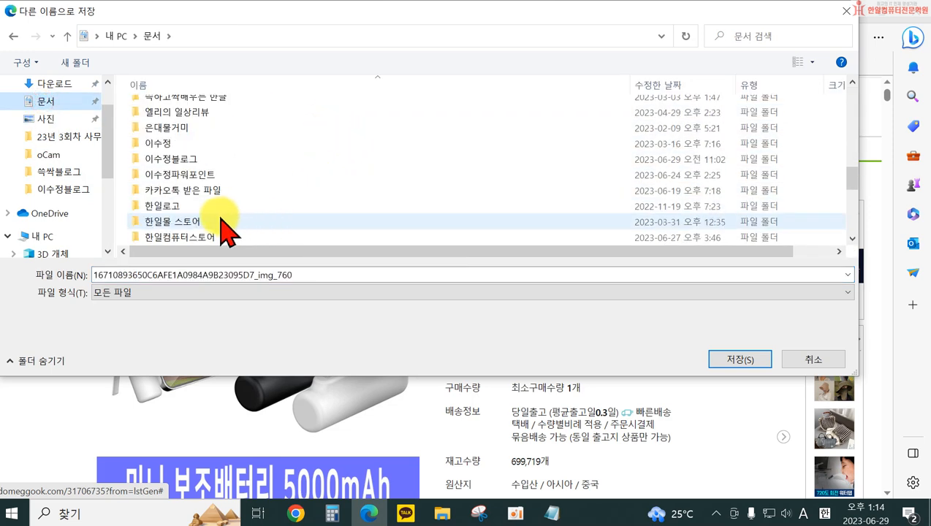
scroll(223, 227, "down", 1)
scroll(219, 219, "up", 1)
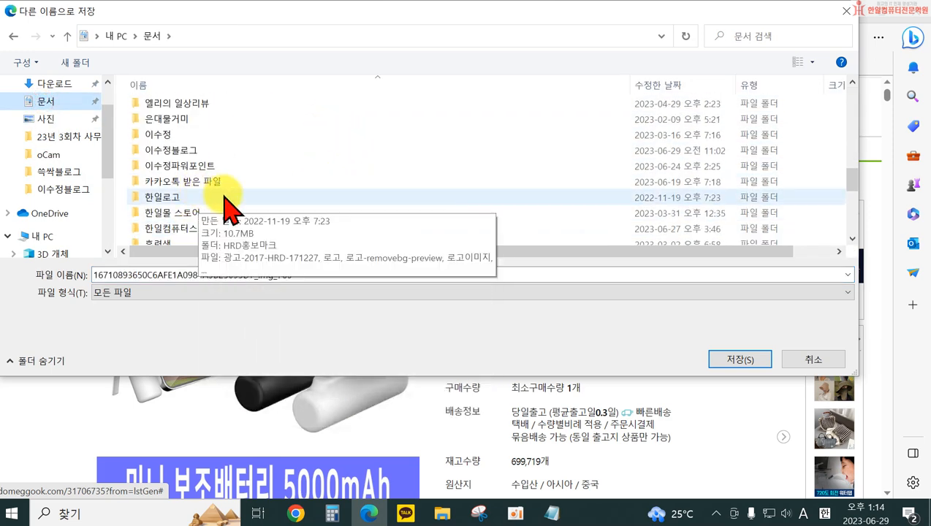
scroll(227, 193, "up", 3)
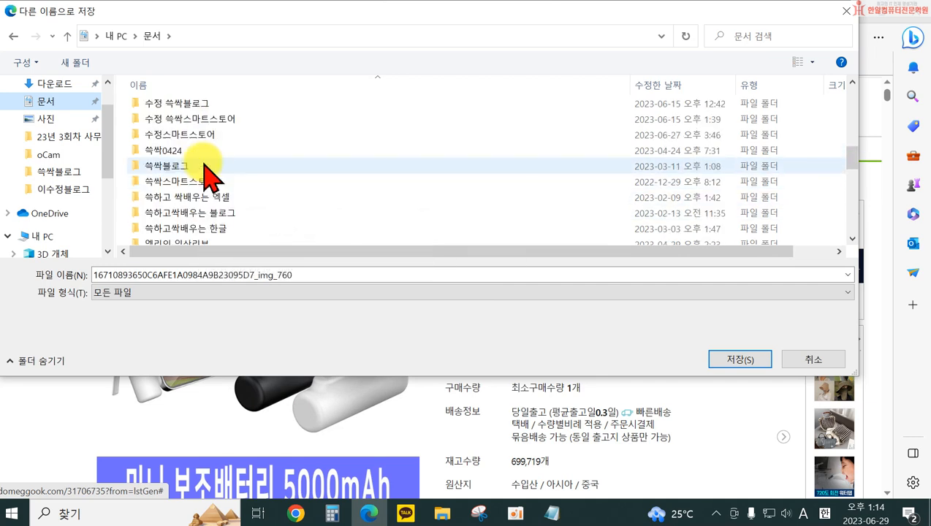
double_click(202, 135)
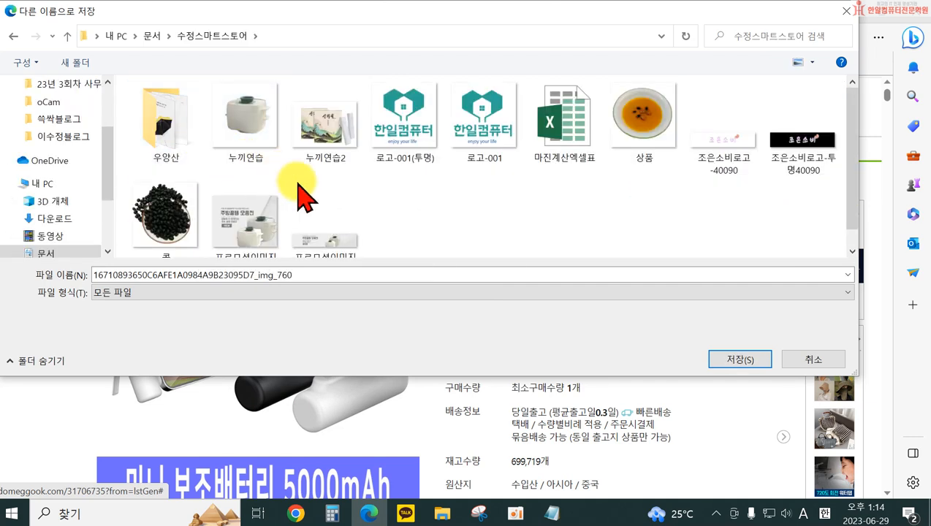
Name the thumbnail image file 보조배터리.jpg and save it
double_click(322, 275)
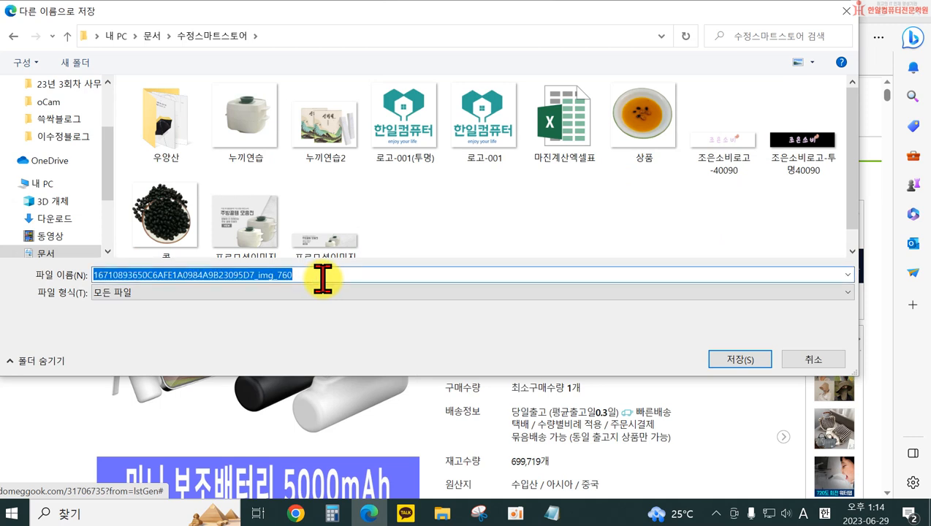
type("qh")
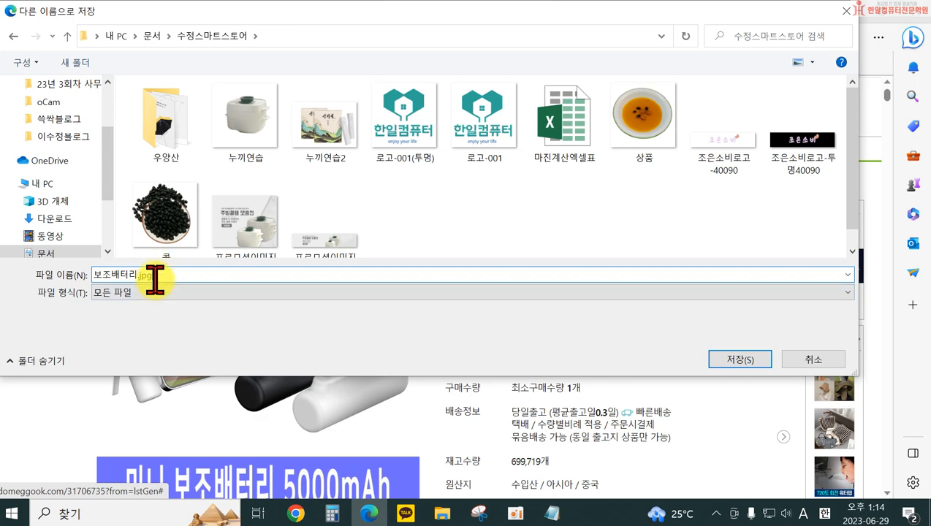
left_click(738, 358)
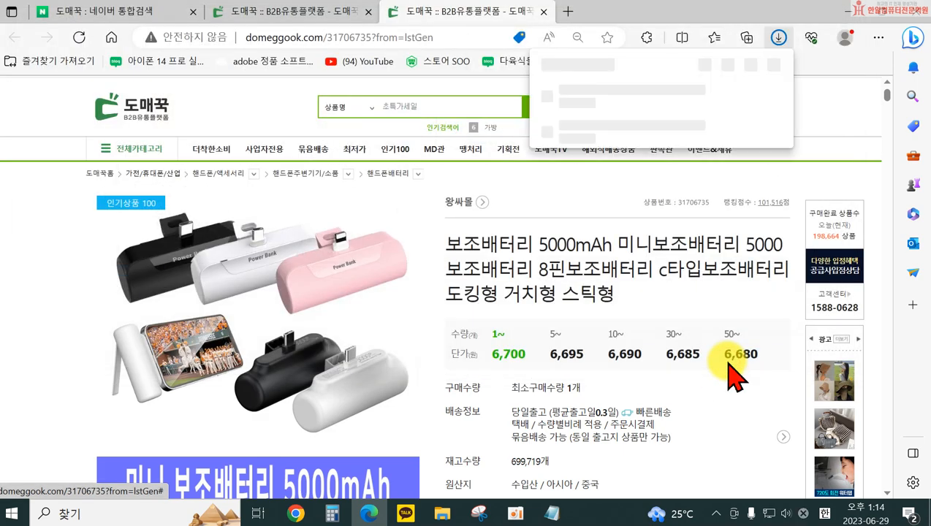
Examine the power bank's product page, including the image usage permission, the 상품정보 table and the detailed description image
scroll(556, 392, "down", 5)
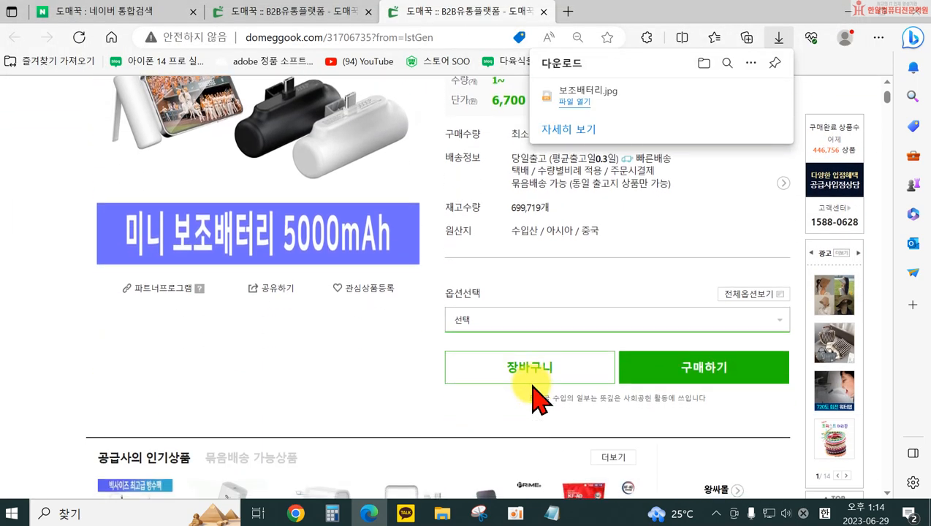
scroll(497, 438, "down", 8)
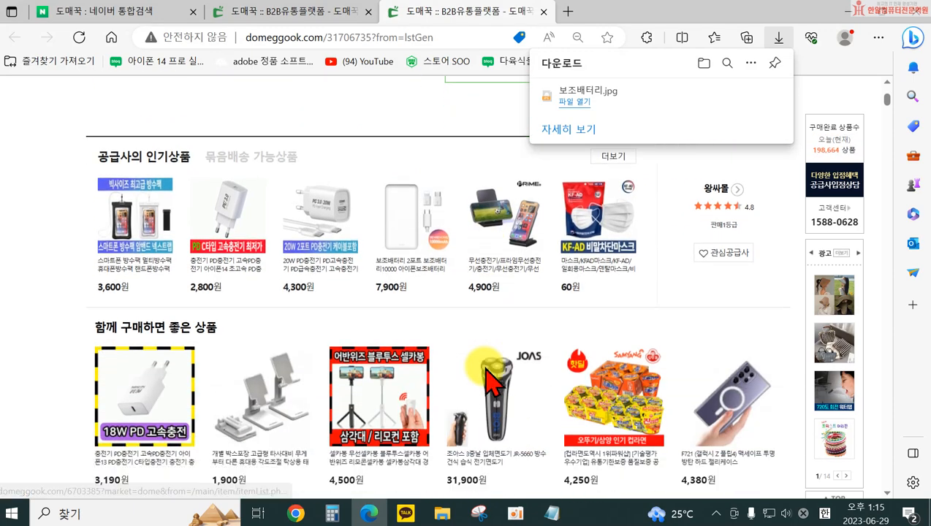
scroll(488, 385, "down", 3)
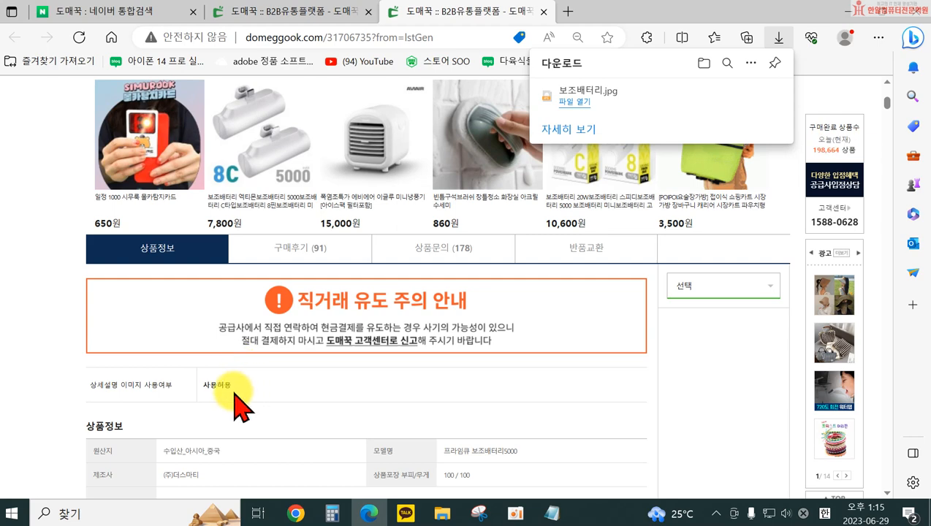
scroll(238, 402, "down", 4)
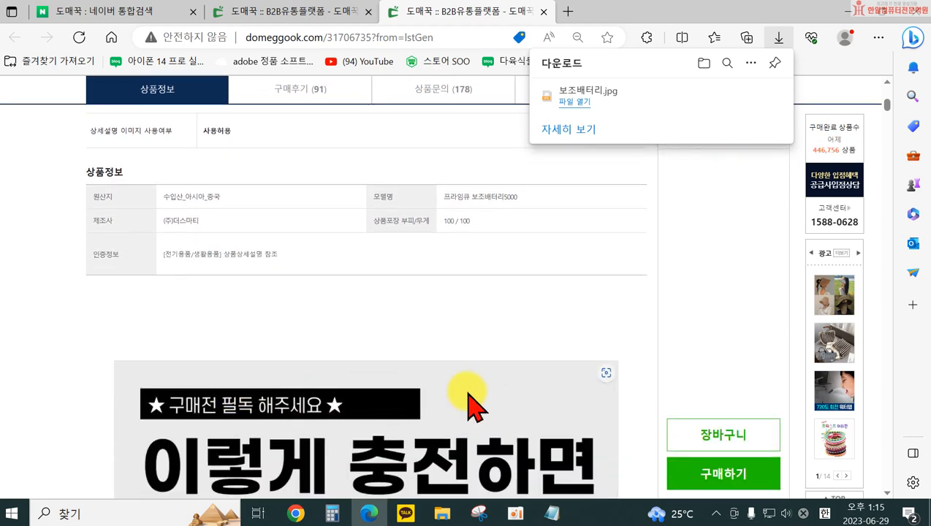
scroll(471, 402, "down", 2)
scroll(473, 399, "up", 2)
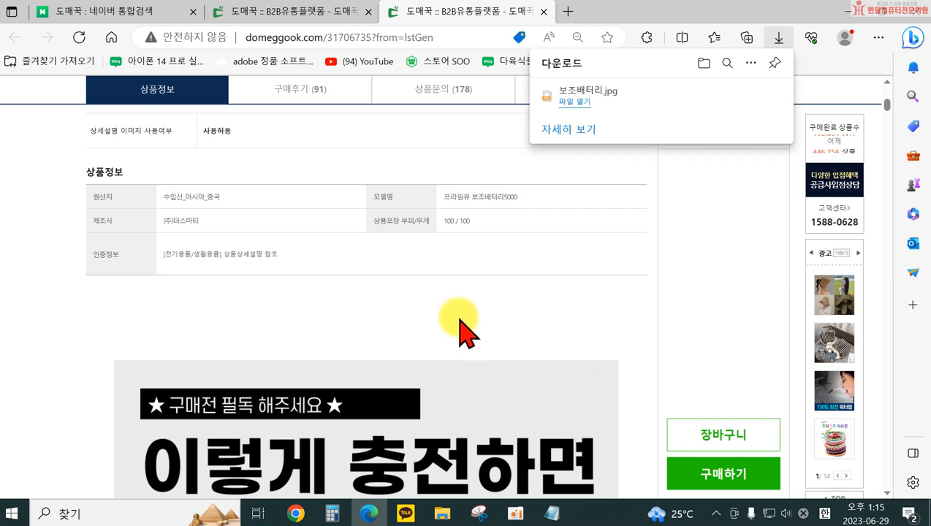
scroll(459, 332, "down", 8)
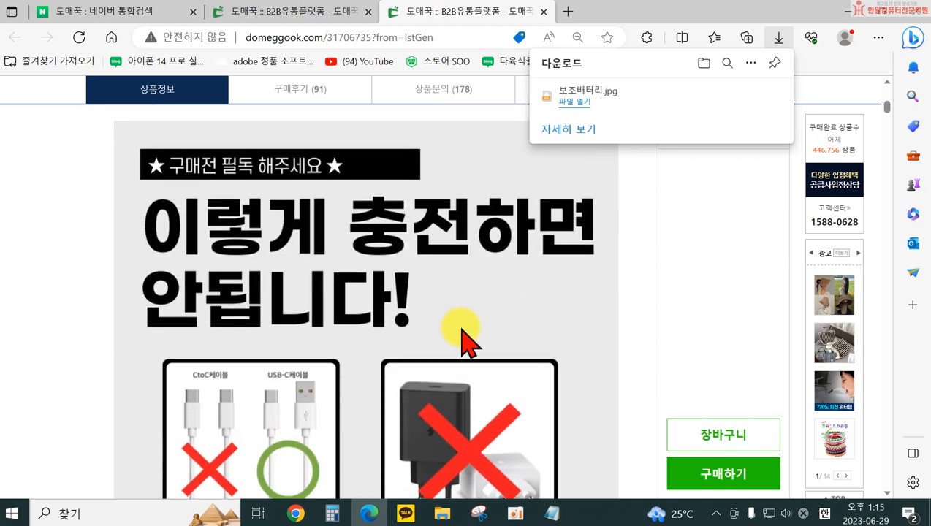
scroll(455, 373, "up", 2)
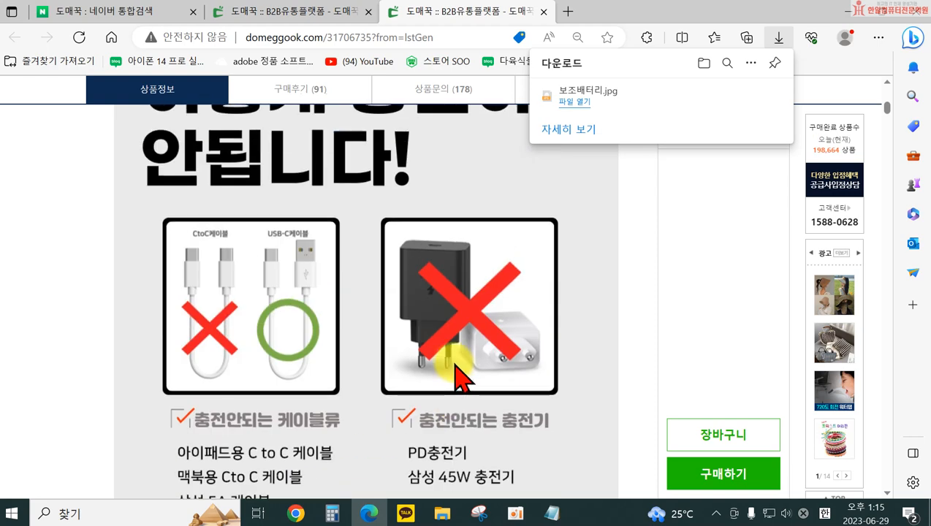
scroll(435, 408, "down", 3)
scroll(450, 409, "down", 2)
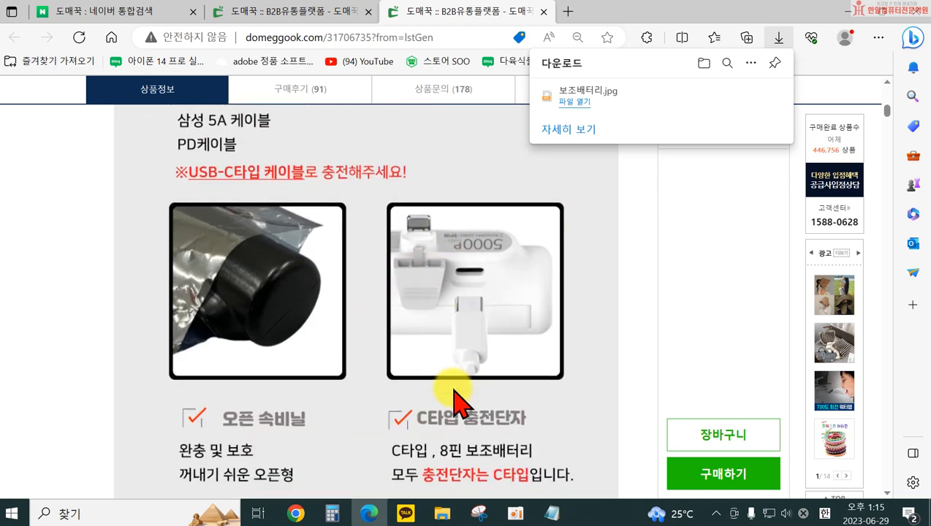
scroll(453, 398, "up", 10)
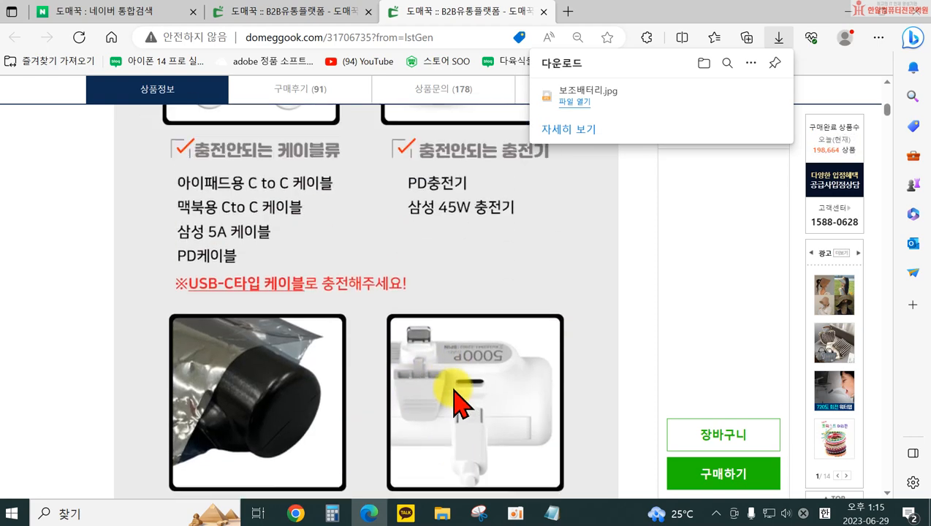
scroll(416, 396, "down", 3)
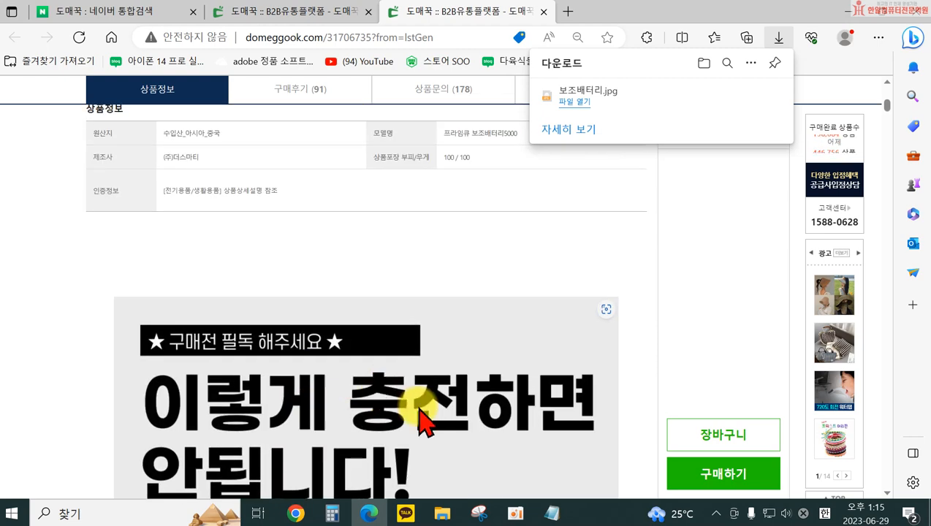
scroll(413, 381, "up", 2)
scroll(394, 365, "up", 1)
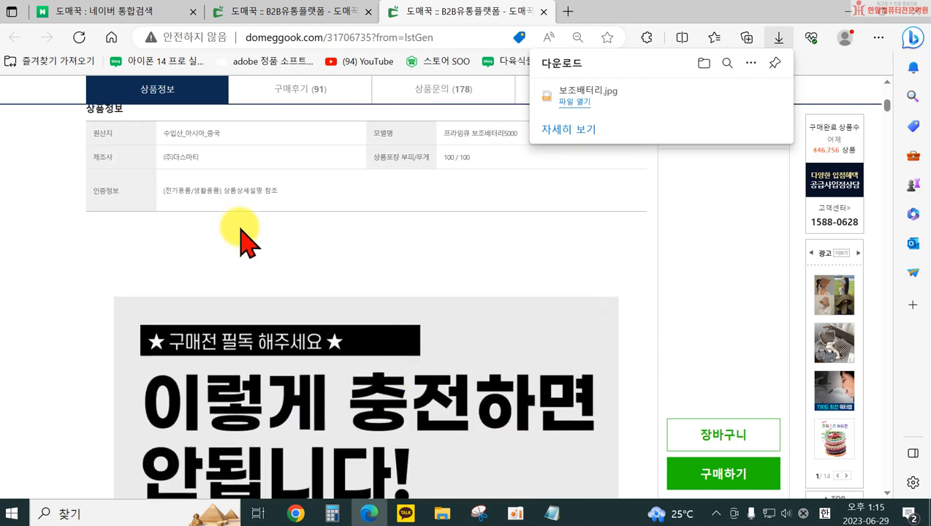
Start saving the charging notice image and create a folder named 보조배터리 inside 수정스마트스토어
scroll(416, 405, "down", 3)
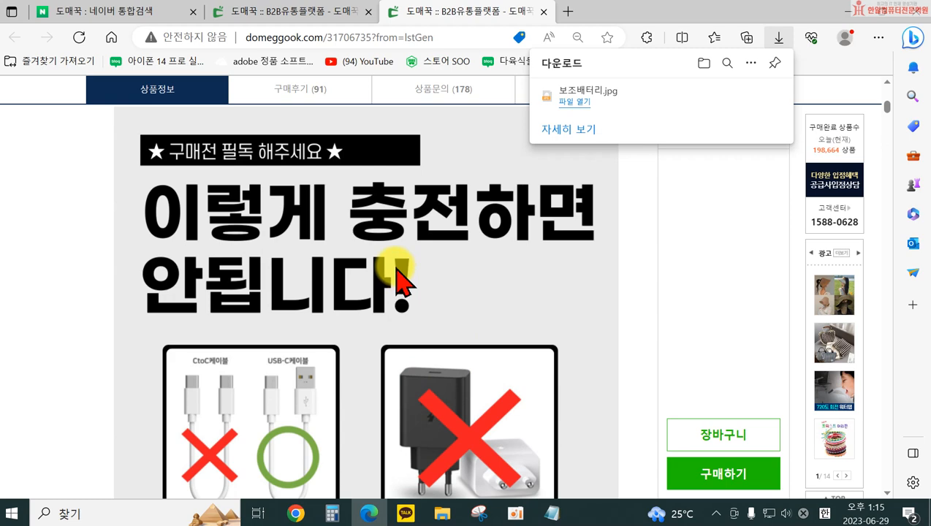
right_click(399, 277)
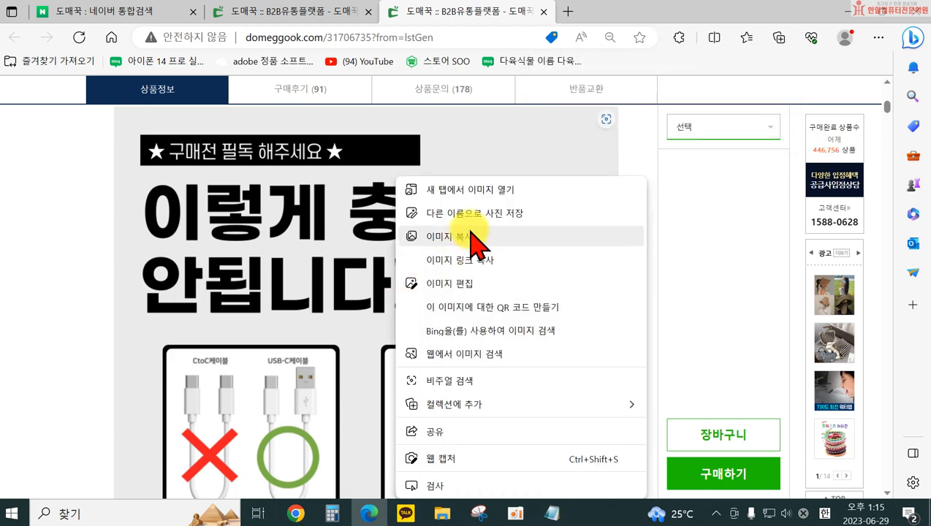
left_click(473, 218)
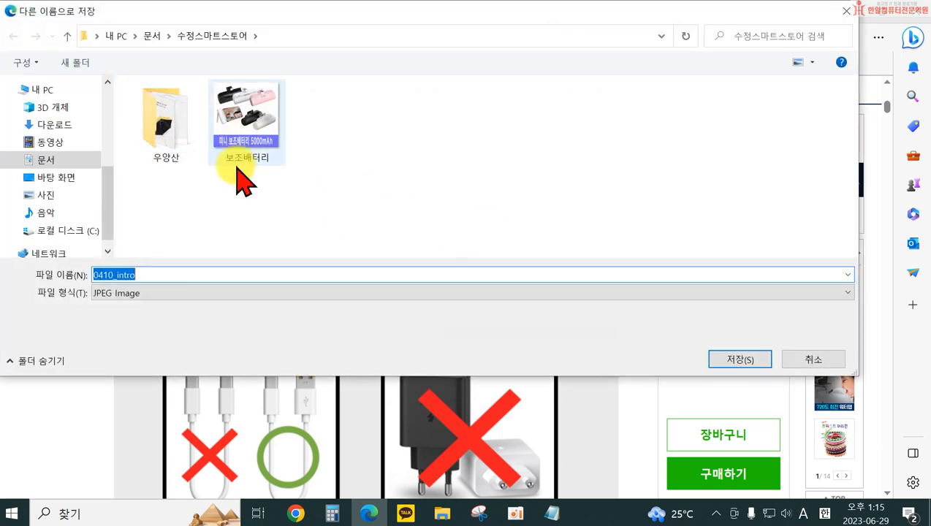
left_click(86, 64)
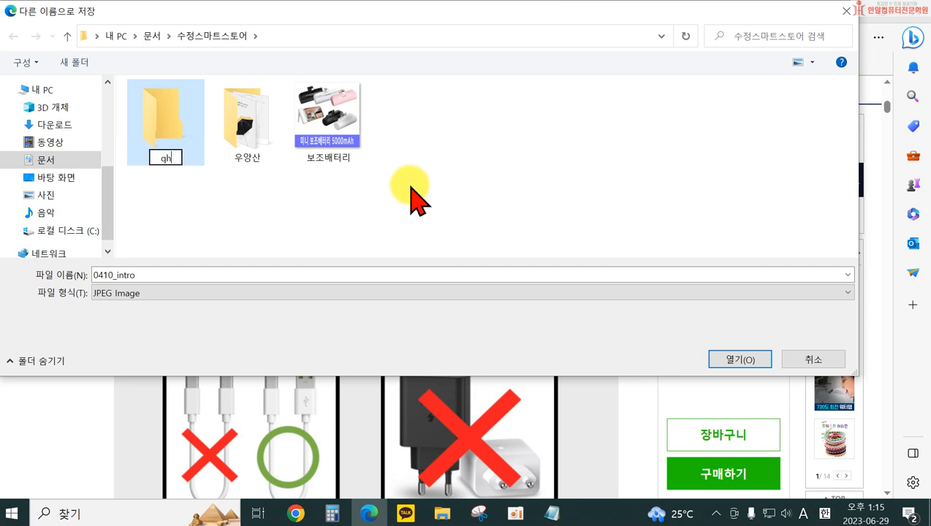
type("보조배터리")
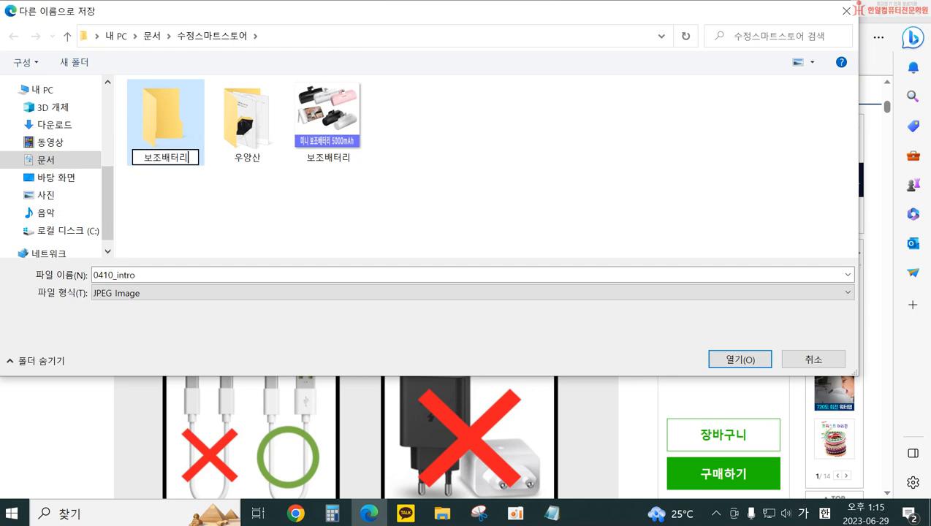
key("Return")
Move the 보조배터리 thumbnail image into the new 보조배터리 folder, open that folder and cancel the pending save
left_click_drag(311, 135, 157, 138)
double_click(167, 143)
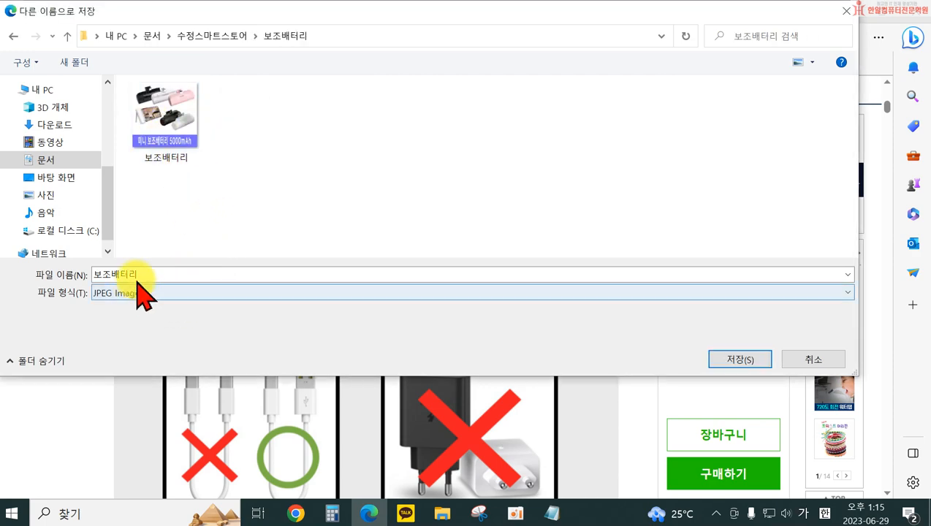
left_click(804, 360)
Save the charging notice image as 0410_intro.jpg in the 보조배터리 folder
right_click(291, 341)
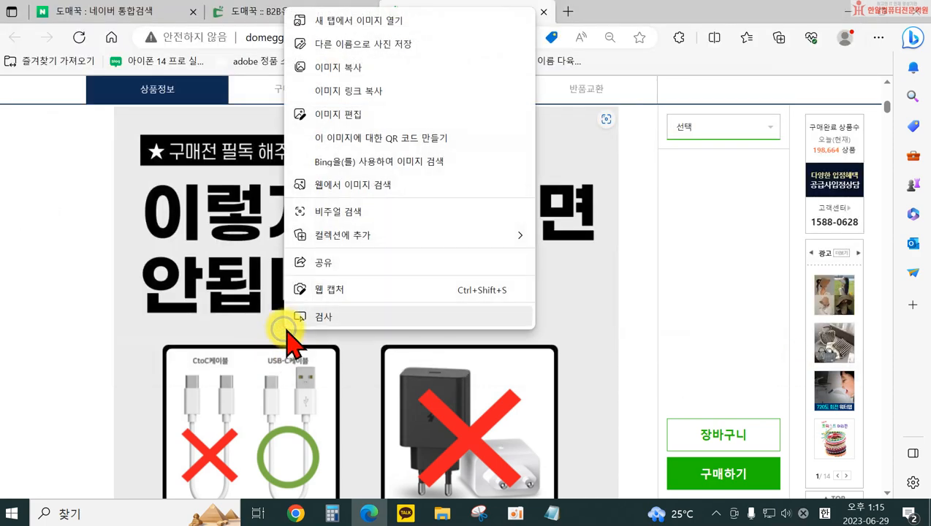
left_click(346, 47)
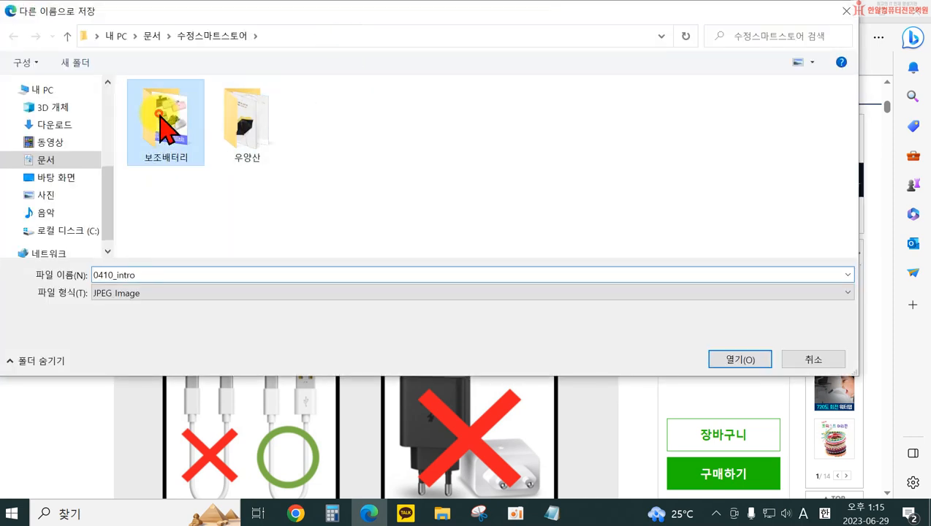
double_click(164, 117)
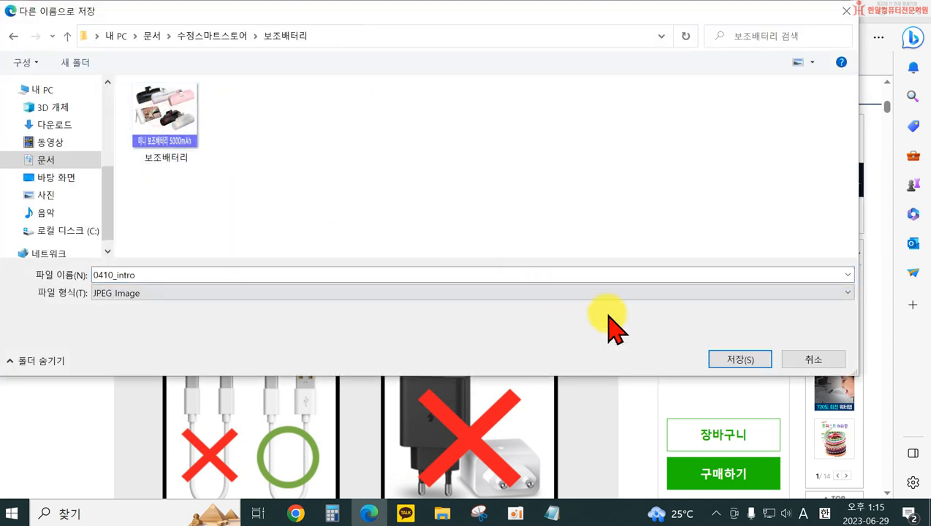
left_click(738, 359)
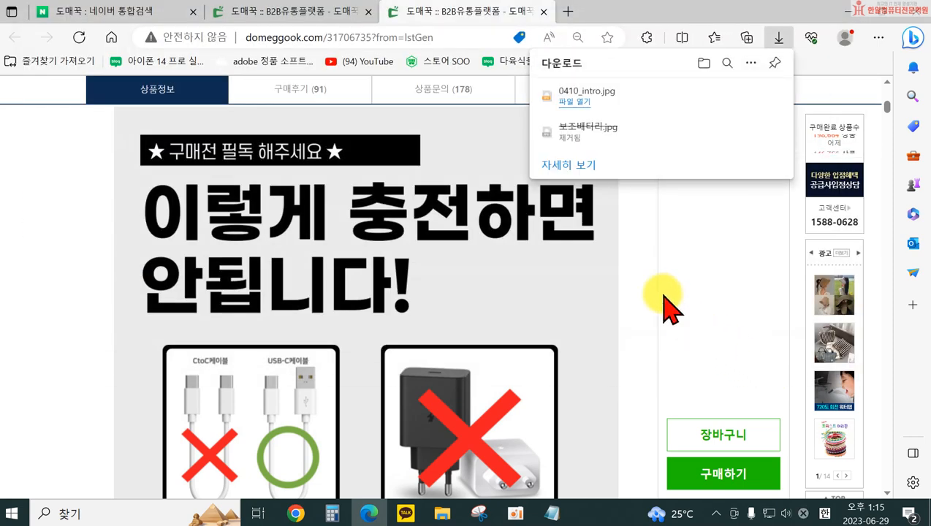
Check the downloaded 0410_intro.jpg in its containing folder and close the folder window
mouse_move(574, 101)
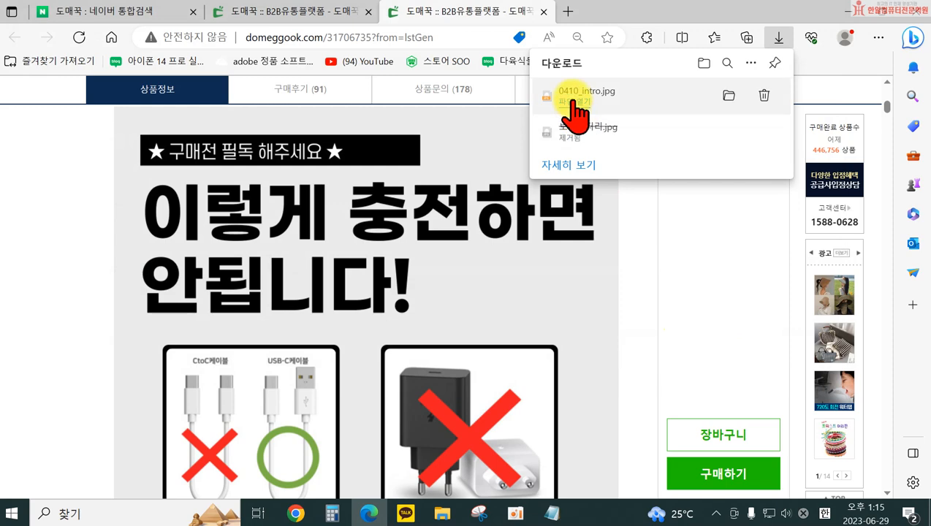
left_click(728, 97)
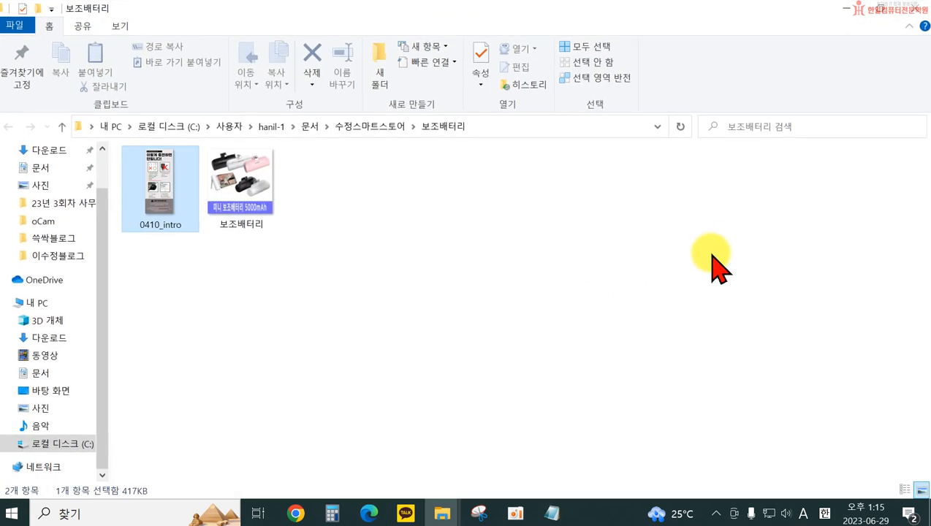
left_click(912, 9)
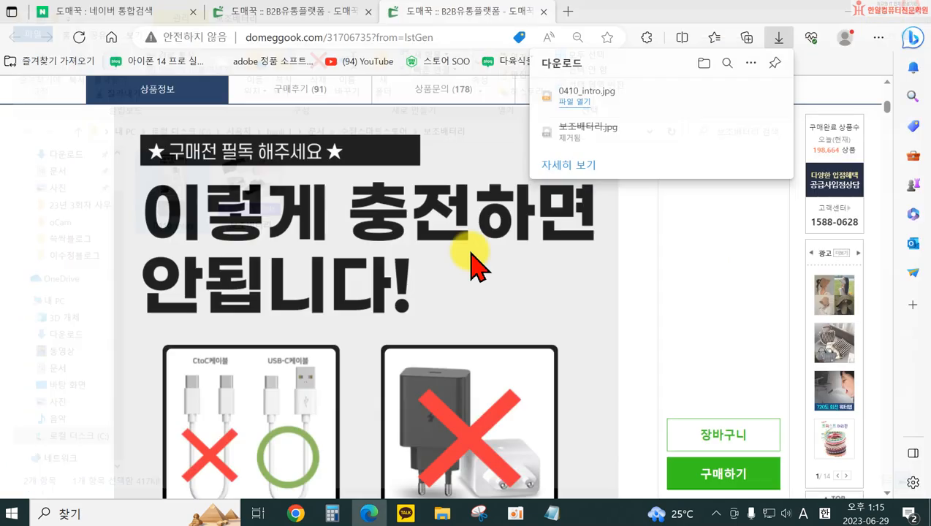
Save the white 프리미엄 NEW 보조배터리 5000mAh C타입 specification image as v802_wh.jpg in the 보조배터리 folder
scroll(311, 344, "down", 10)
scroll(331, 292, "down", 8)
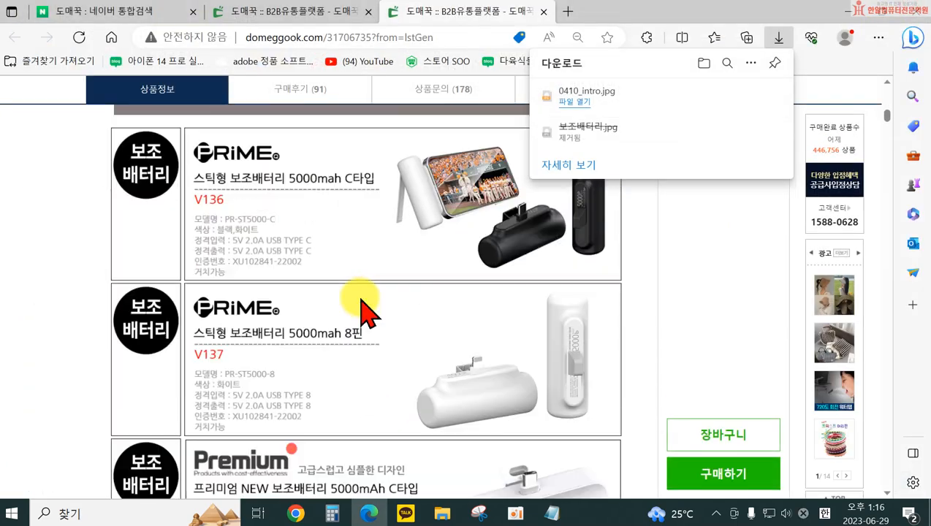
scroll(362, 306, "up", 1)
scroll(431, 292, "down", 8)
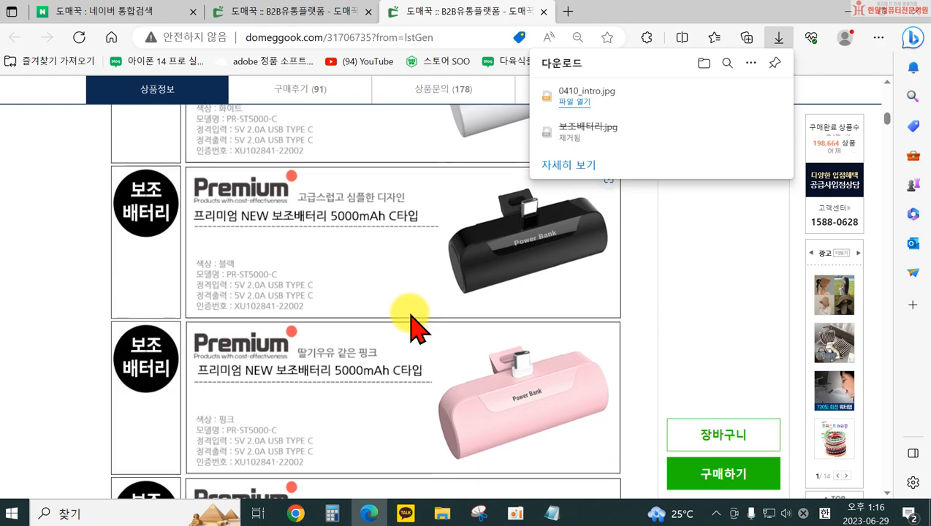
scroll(413, 328, "down", 5)
scroll(411, 320, "up", 8)
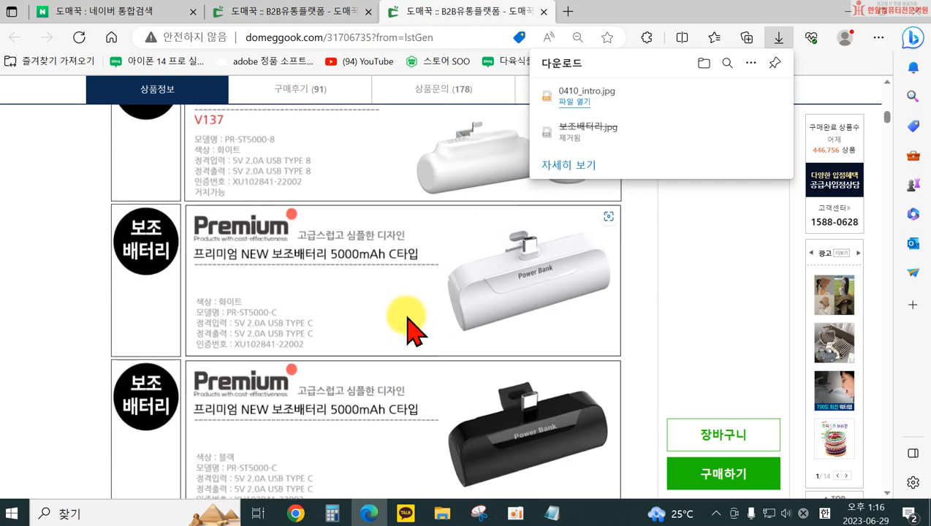
right_click(374, 307)
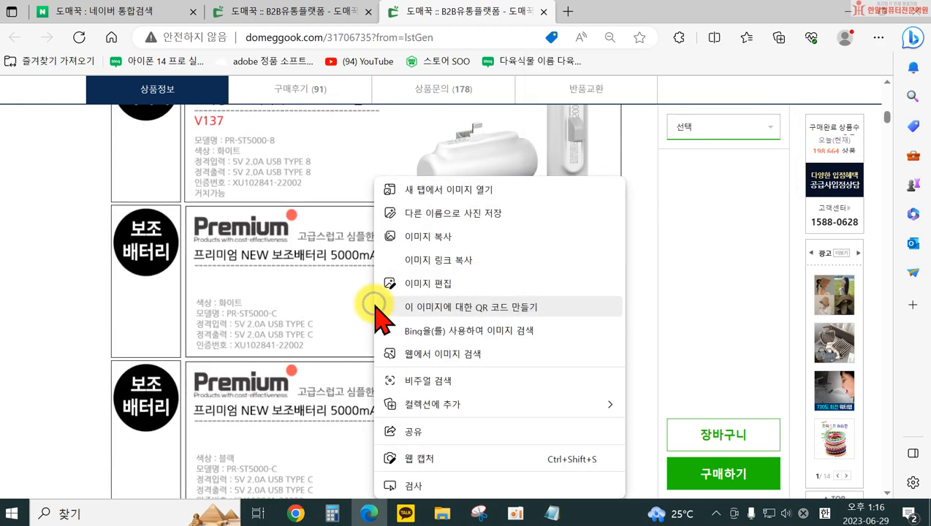
left_click(456, 219)
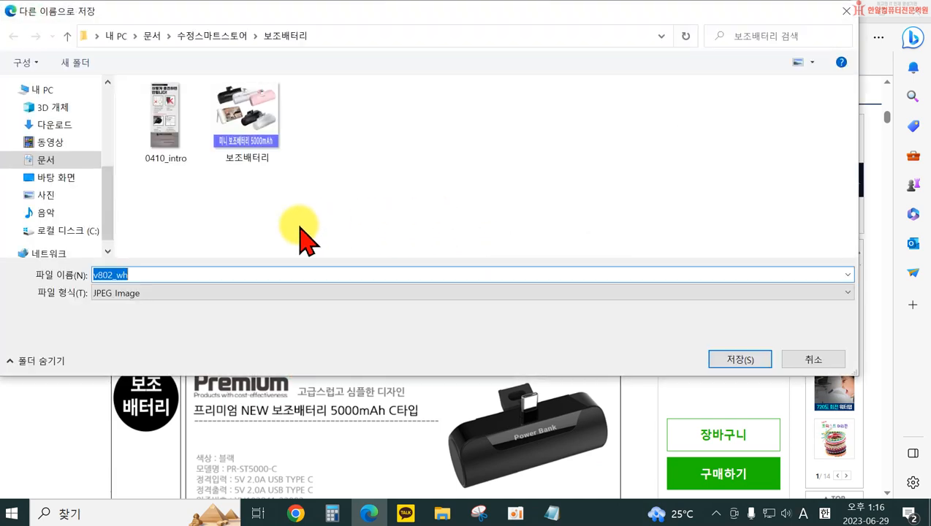
left_click(751, 358)
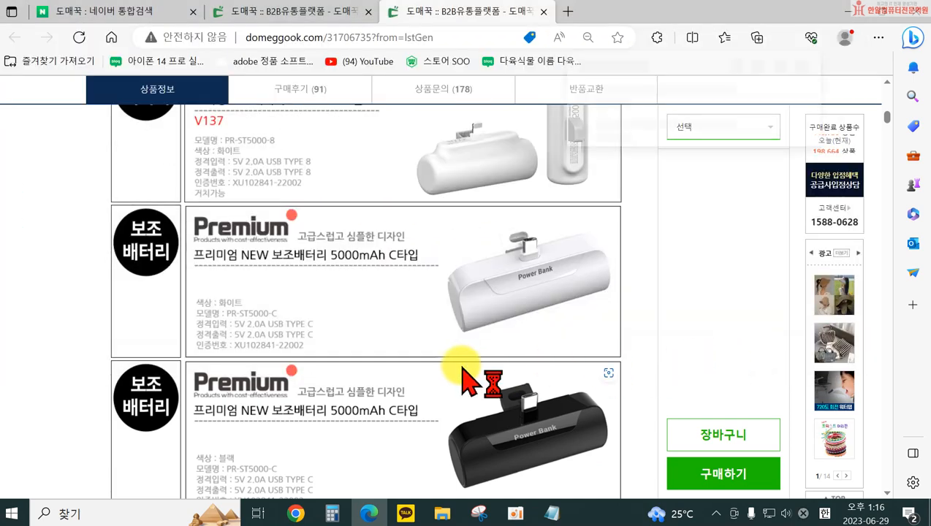
Examine the description images from the stick C-Type section to the 8PIN model, and open the product's option list
scroll(467, 377, "down", 4)
scroll(467, 377, "down", 3)
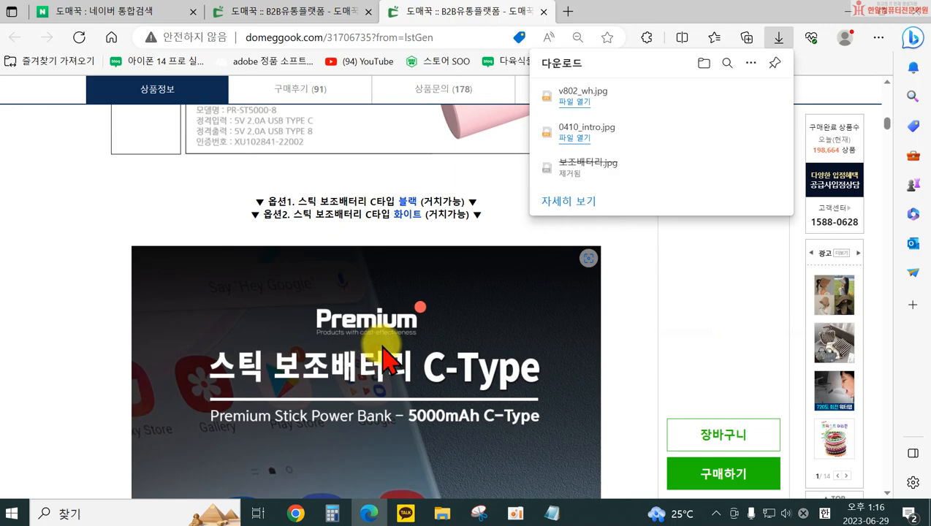
right_click(385, 358)
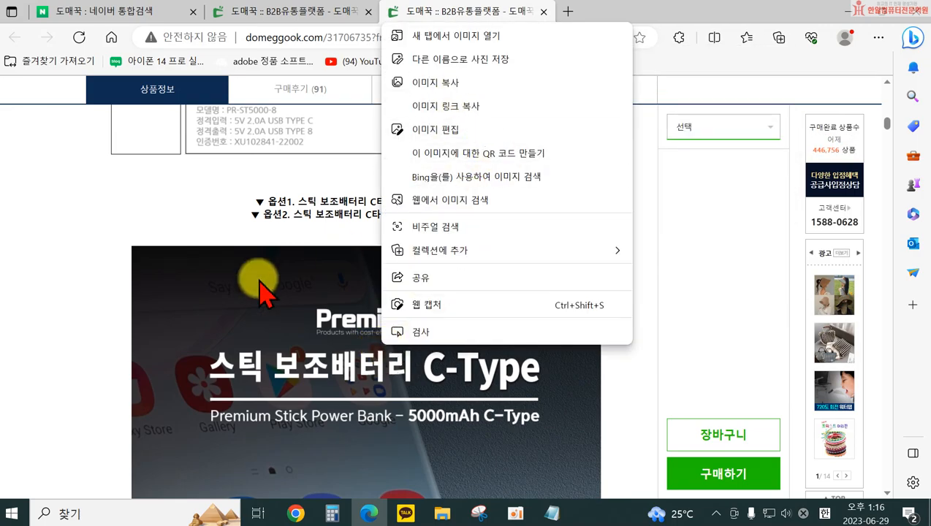
left_click(79, 317)
scroll(426, 306, "up", 3)
scroll(454, 314, "down", 10)
scroll(449, 336, "down", 15)
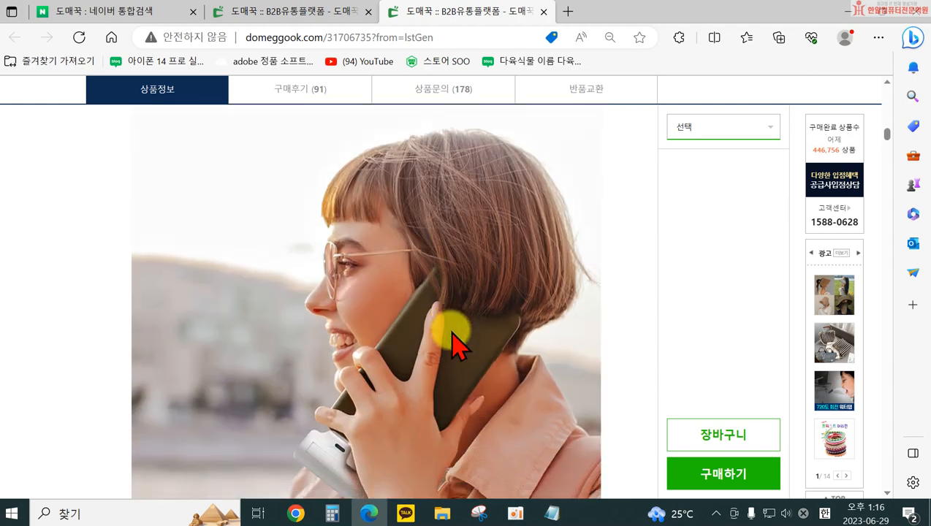
scroll(441, 336, "down", 15)
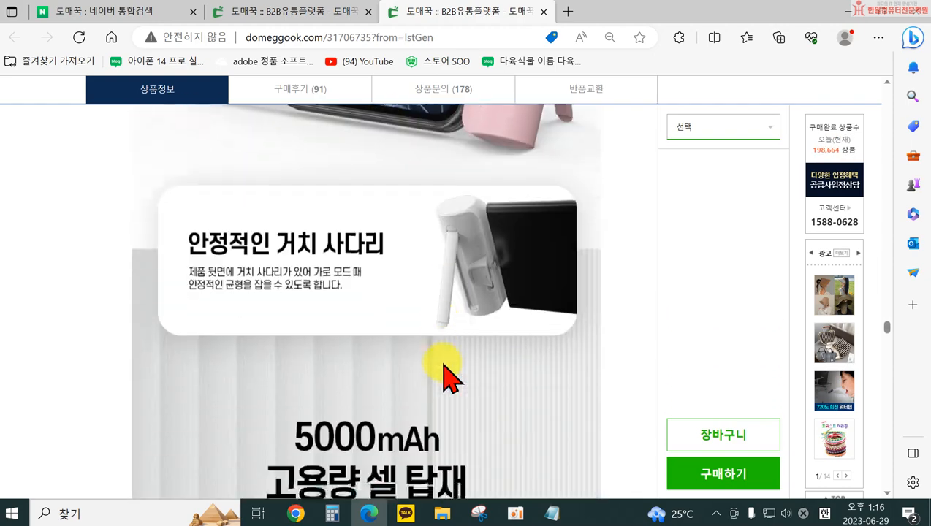
scroll(443, 380, "down", 10)
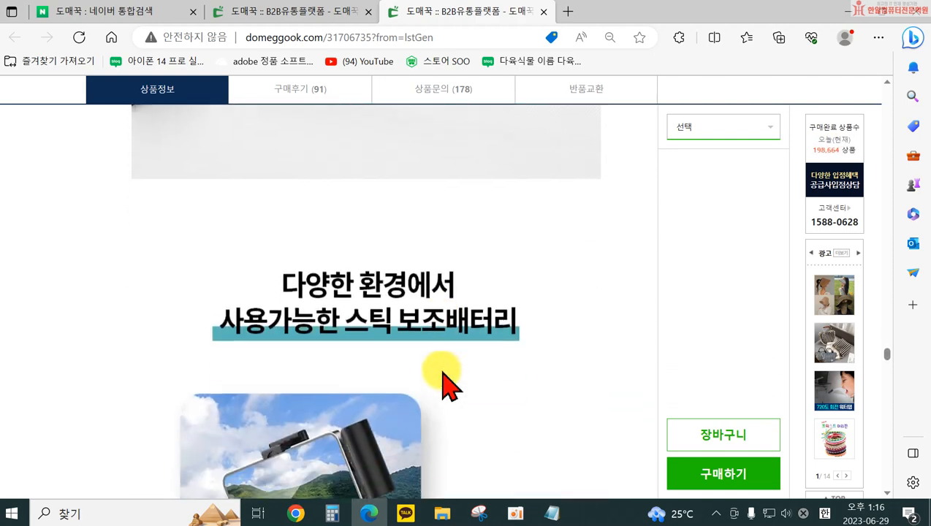
scroll(444, 385, "down", 15)
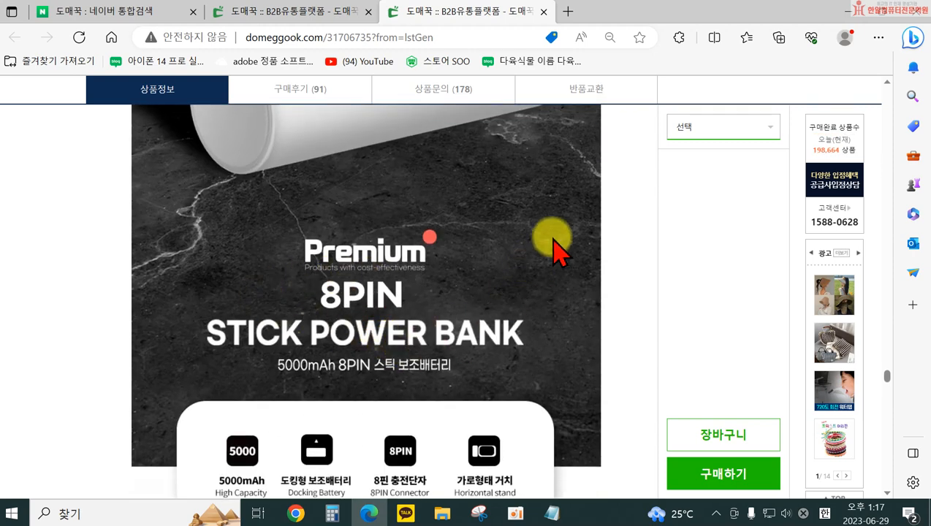
left_click(724, 127)
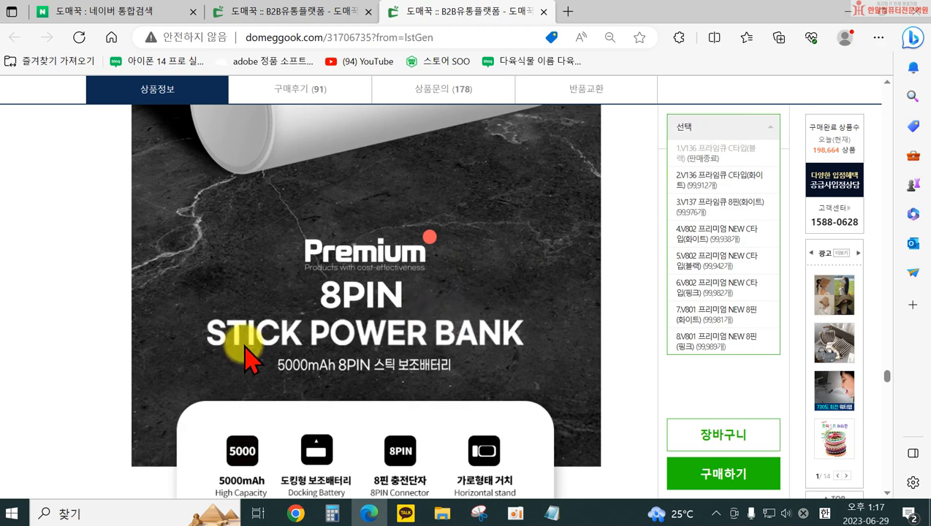
Save the long detail image for NEW C타입 options 4 to 6 as v802_pk_pr.jpg in the 보조배터리 folder
scroll(360, 330, "up", 5)
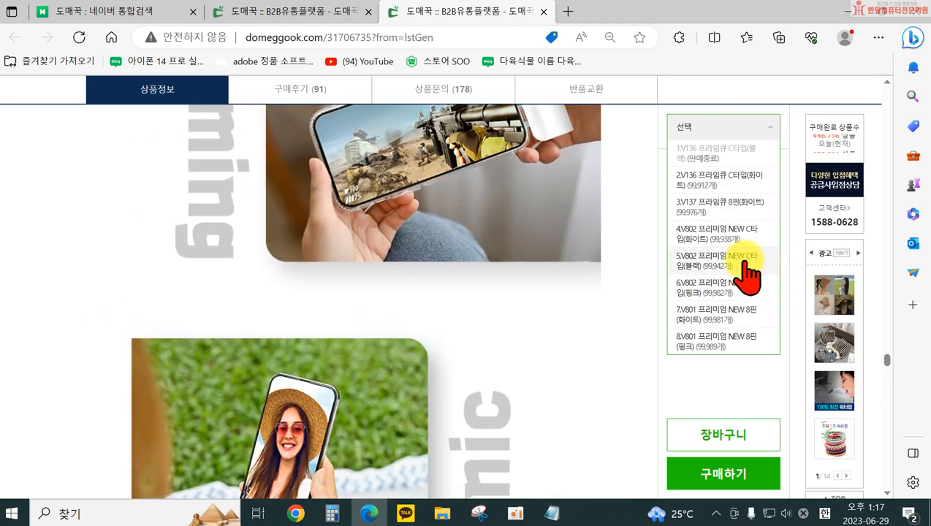
scroll(370, 375, "up", 10)
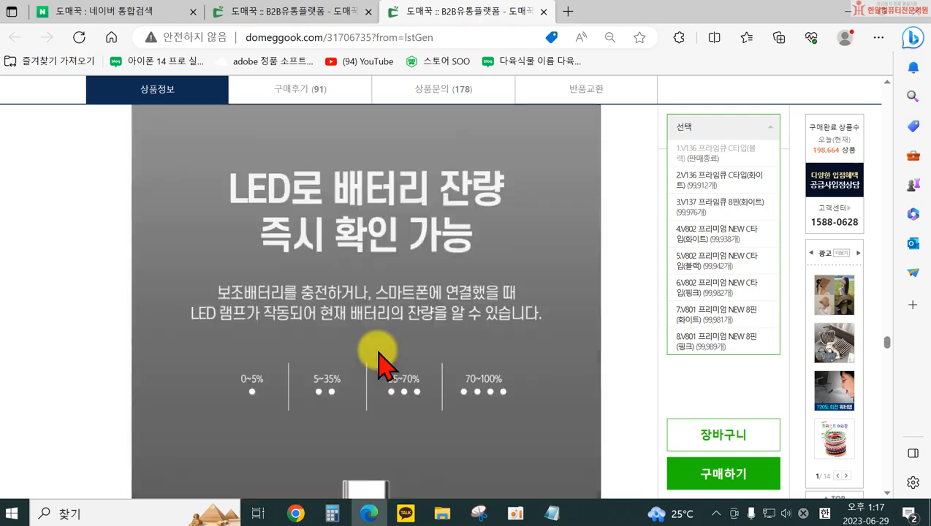
scroll(379, 366, "up", 10)
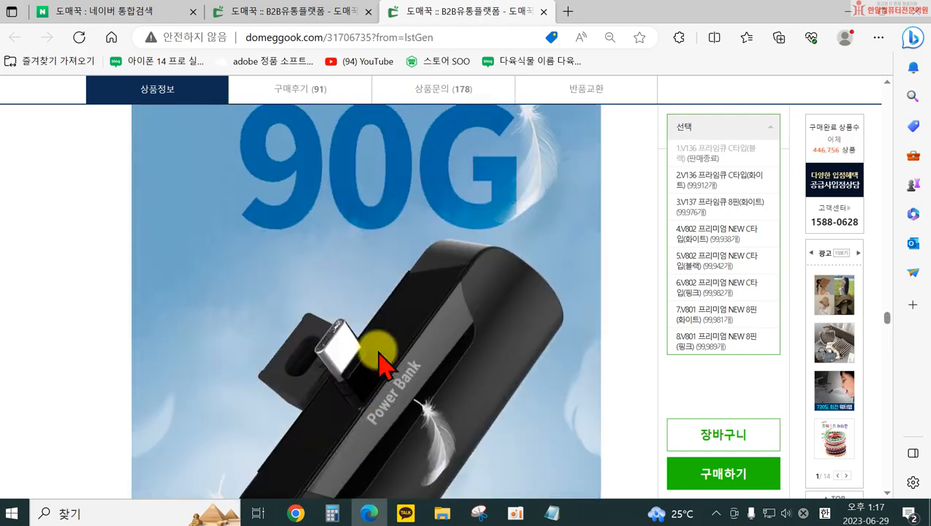
scroll(378, 365, "up", 10)
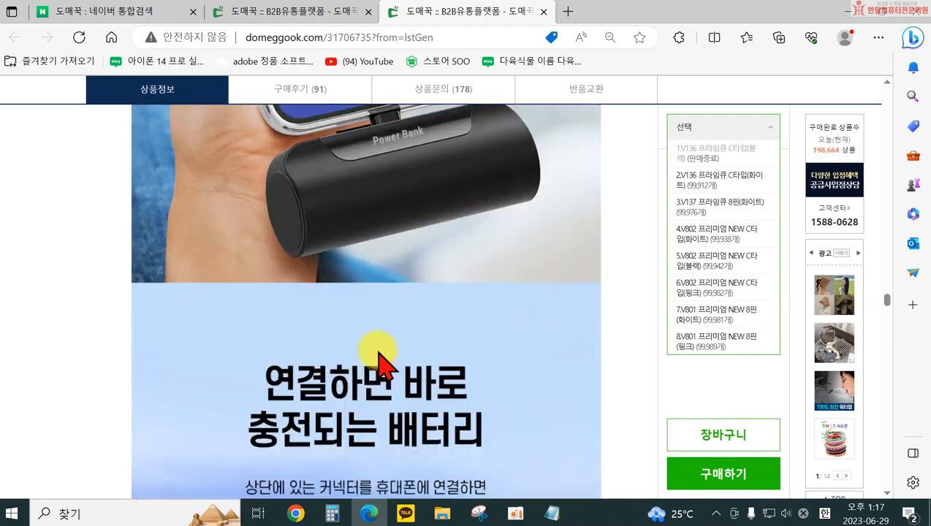
scroll(379, 366, "up", 5)
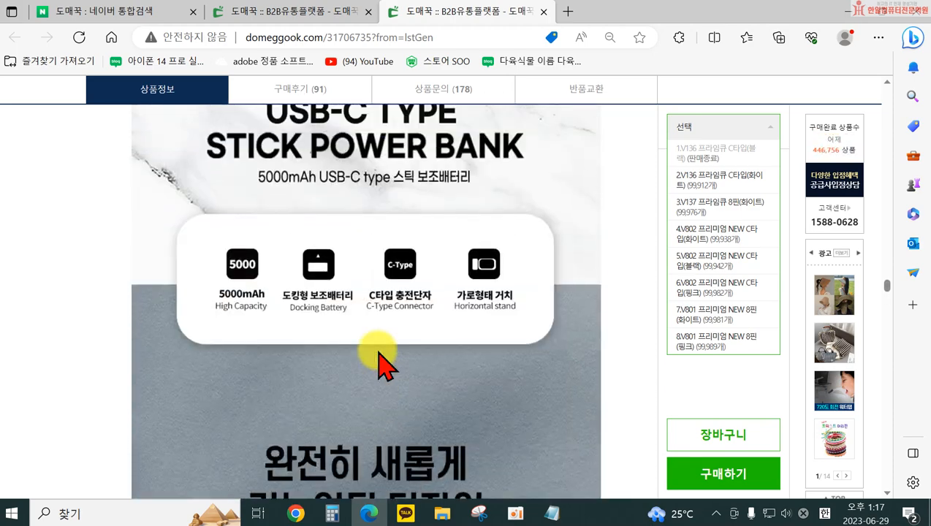
scroll(410, 384, "up", 6)
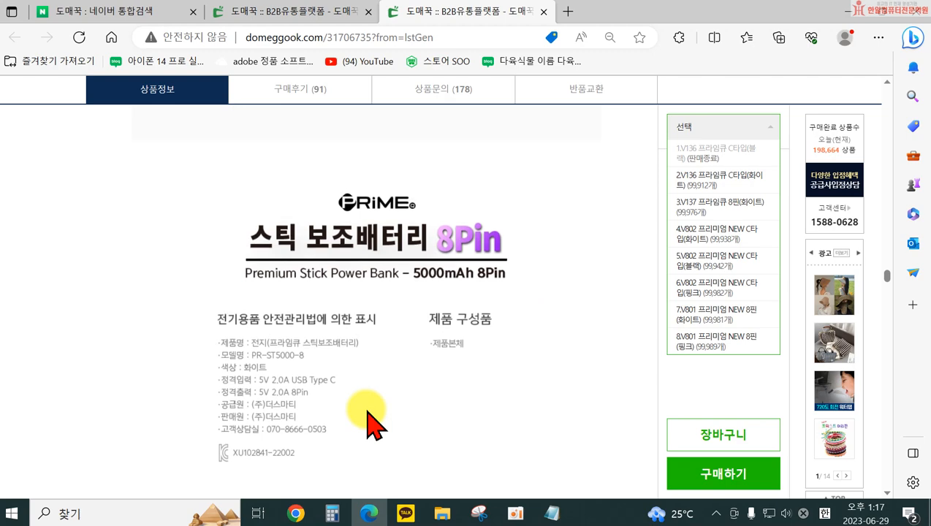
right_click(409, 345)
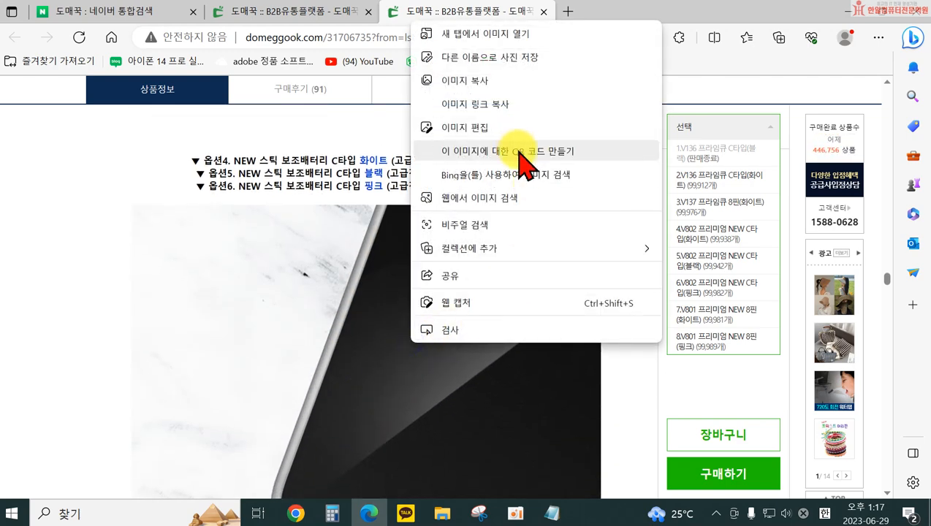
left_click(489, 64)
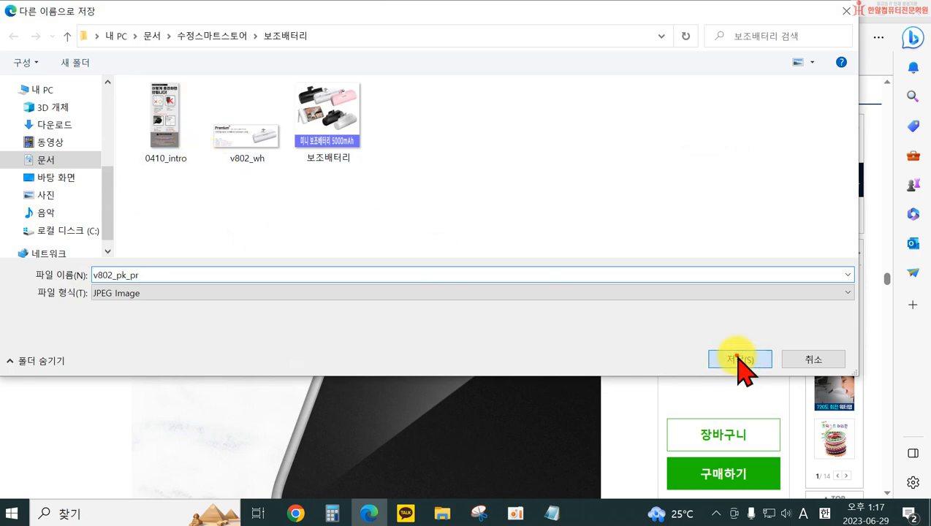
left_click(738, 359)
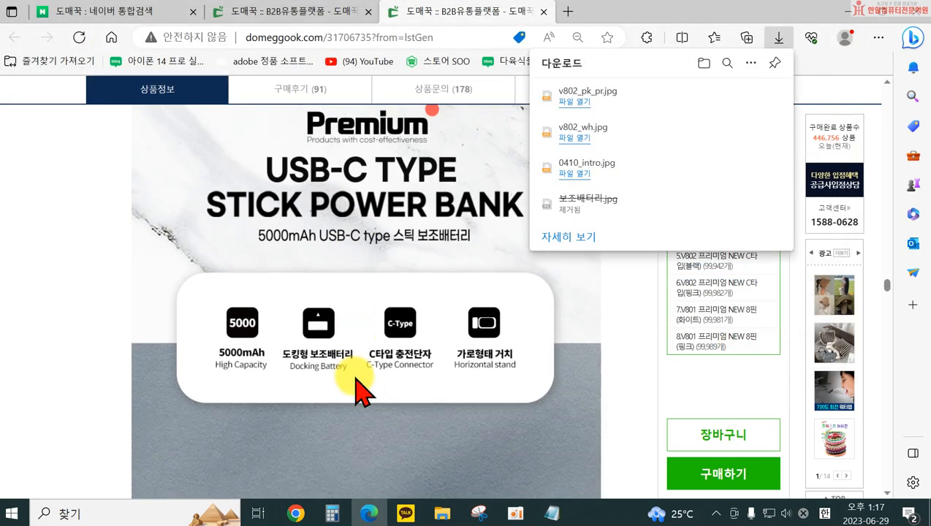
Save the detail image for NEW 8핀 options 7 and 8 as v801_pk_pr.jpg in the 보조배터리 folder
scroll(358, 379, "down", 15)
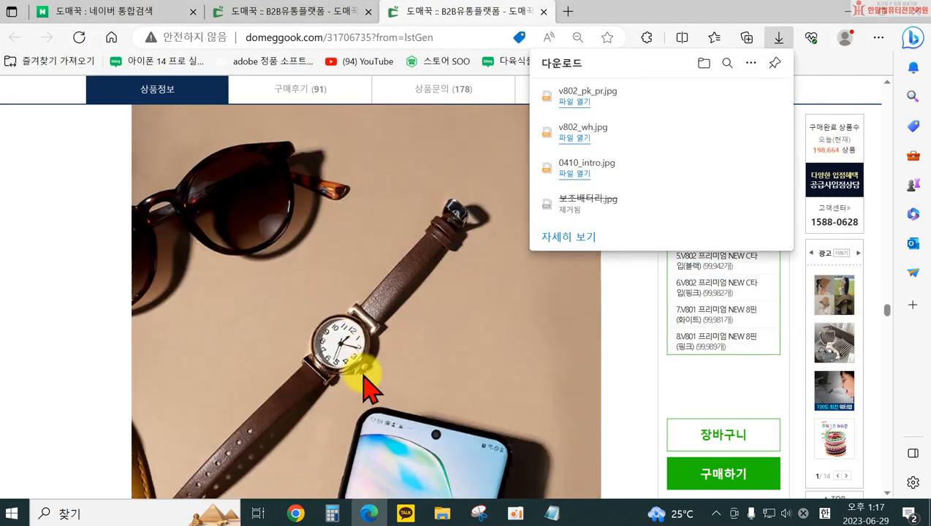
scroll(363, 383, "down", 15)
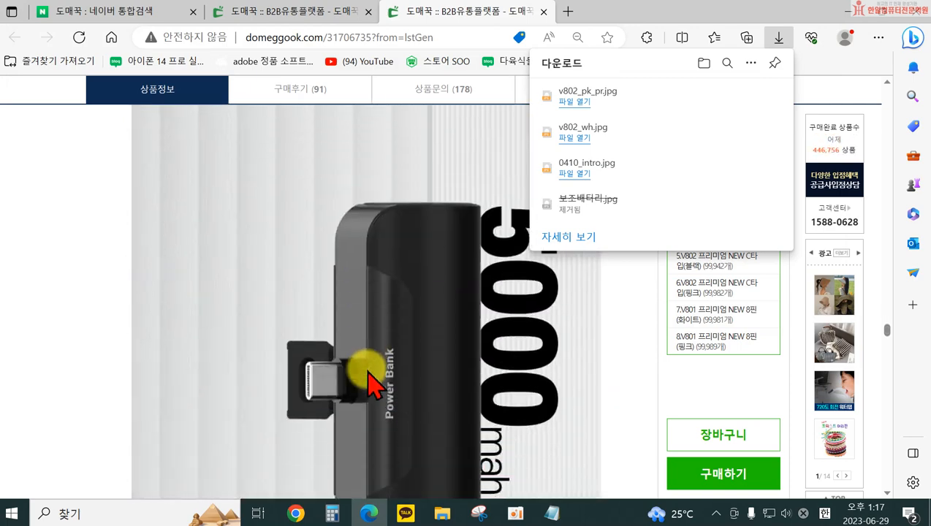
scroll(373, 382, "down", 15)
scroll(373, 380, "down", 15)
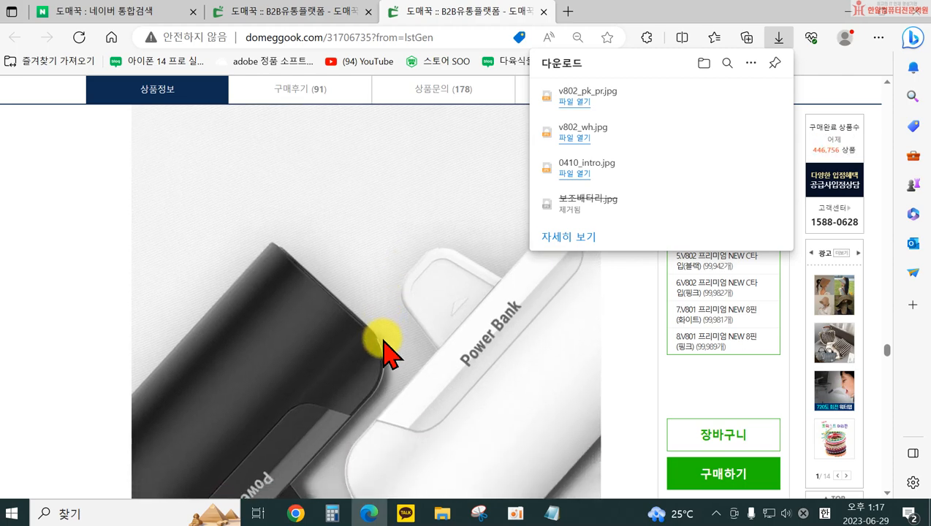
scroll(386, 352, "down", 15)
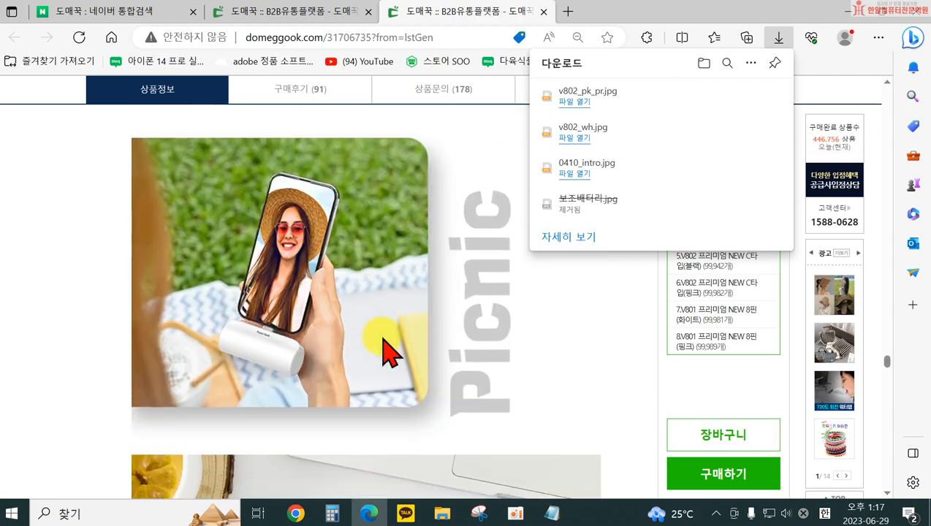
scroll(389, 352, "down", 10)
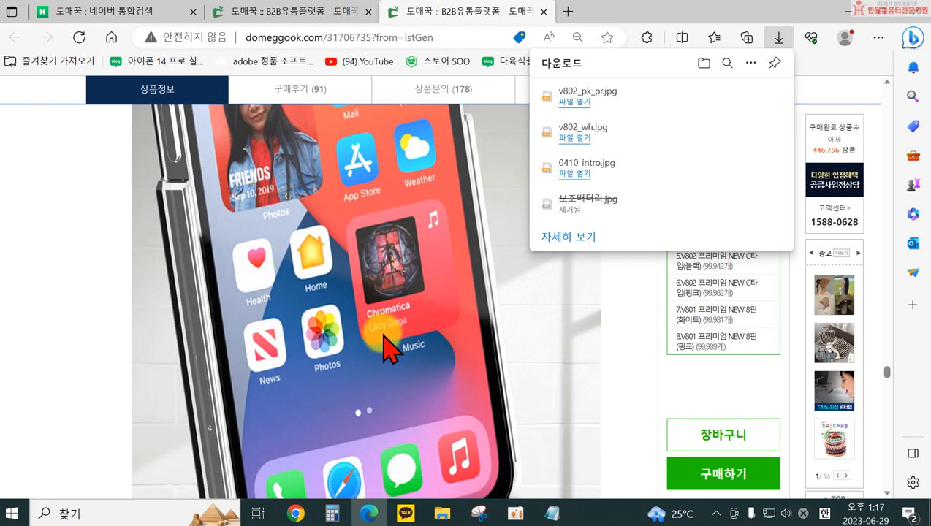
right_click(391, 384)
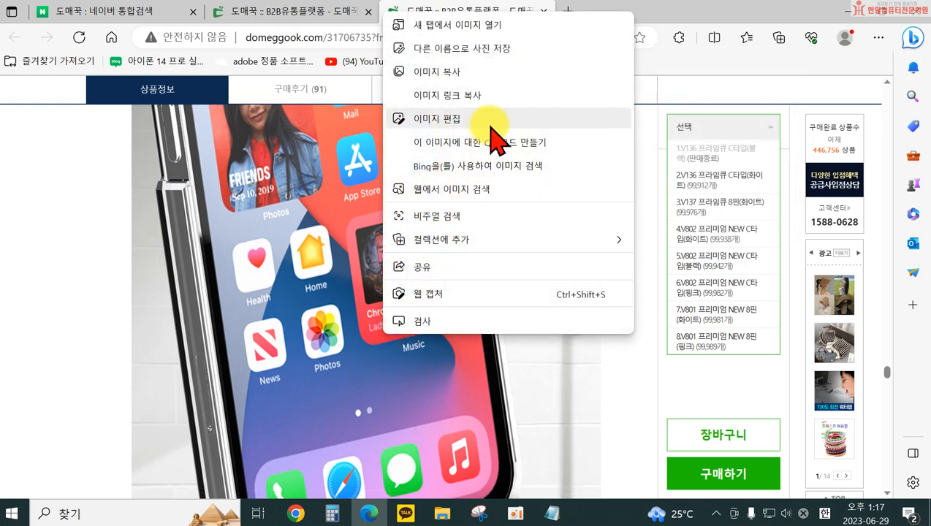
left_click(482, 51)
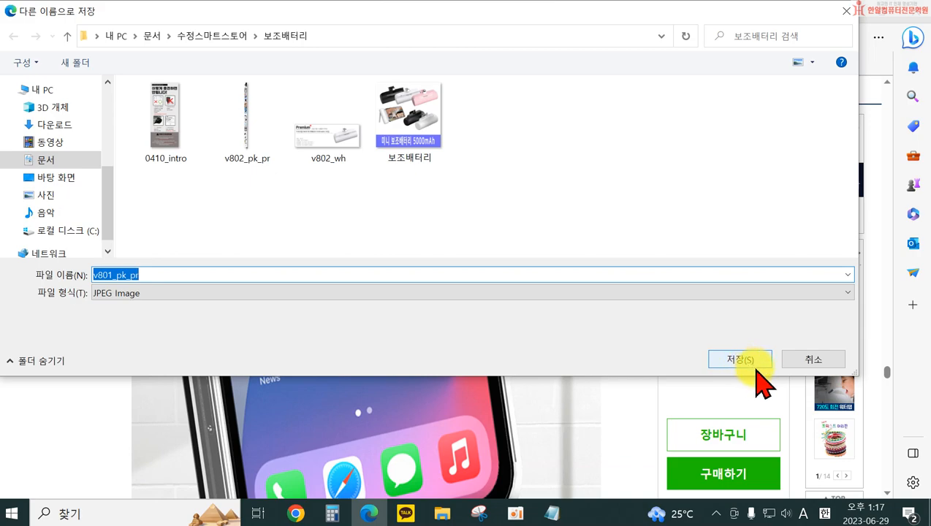
left_click(753, 360)
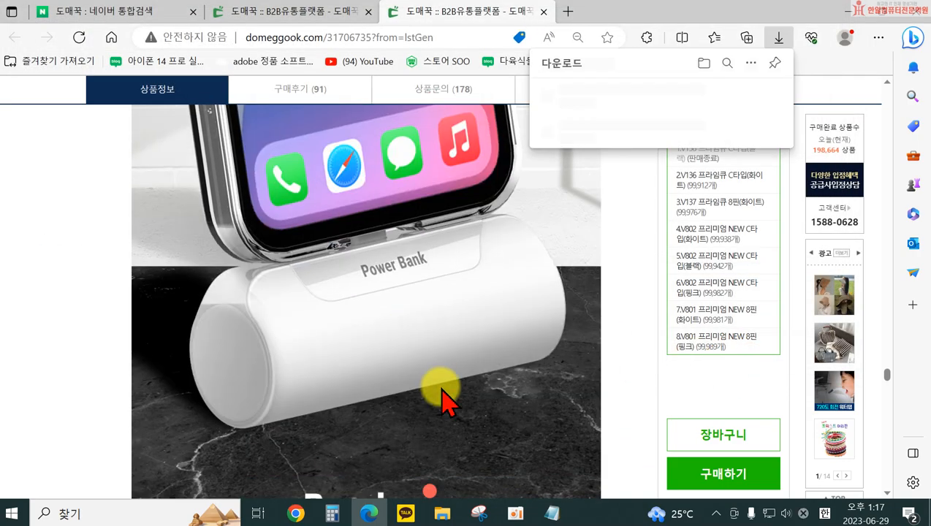
Save the description image containing the 8PIN STICK POWER BANK specifications as v801_pk_pr (1).jpg in the 보조배터리 folder
scroll(443, 399, "down", 15)
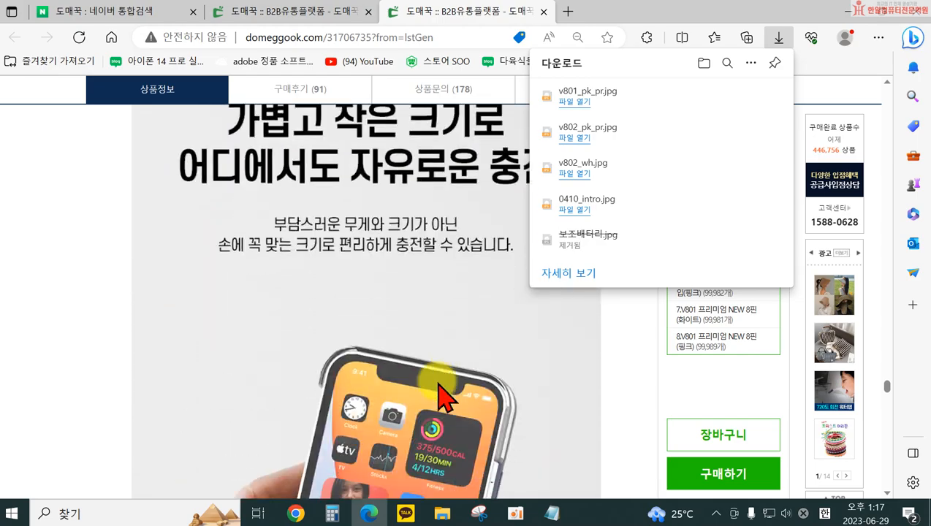
scroll(440, 395, "down", 10)
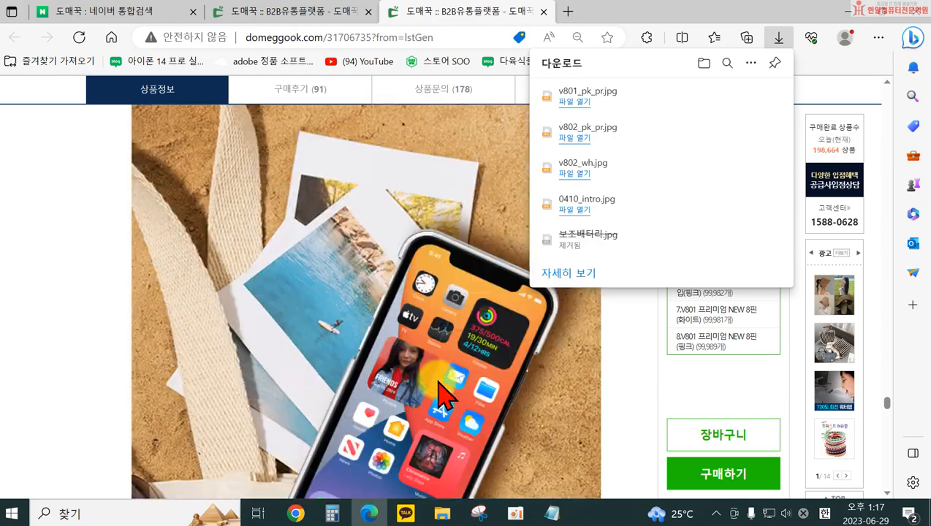
scroll(439, 395, "down", 12)
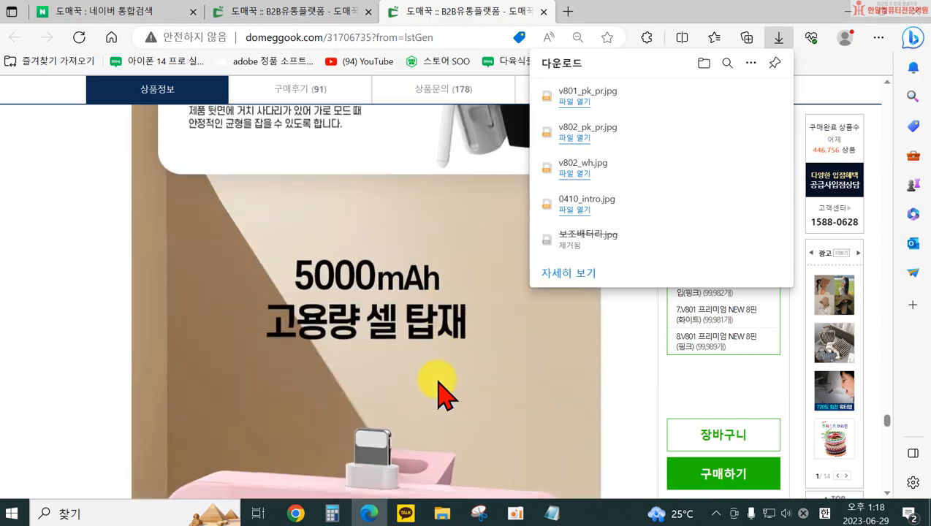
scroll(440, 395, "down", 12)
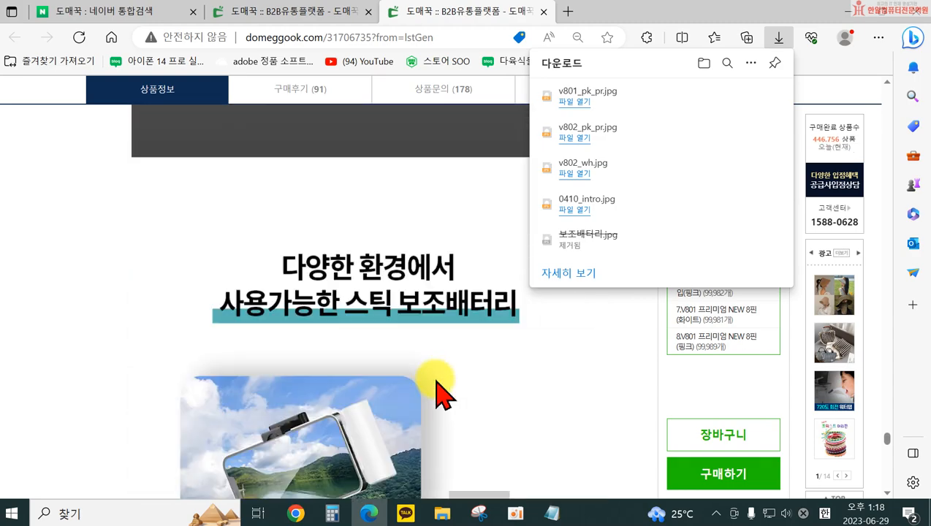
scroll(439, 395, "down", 9)
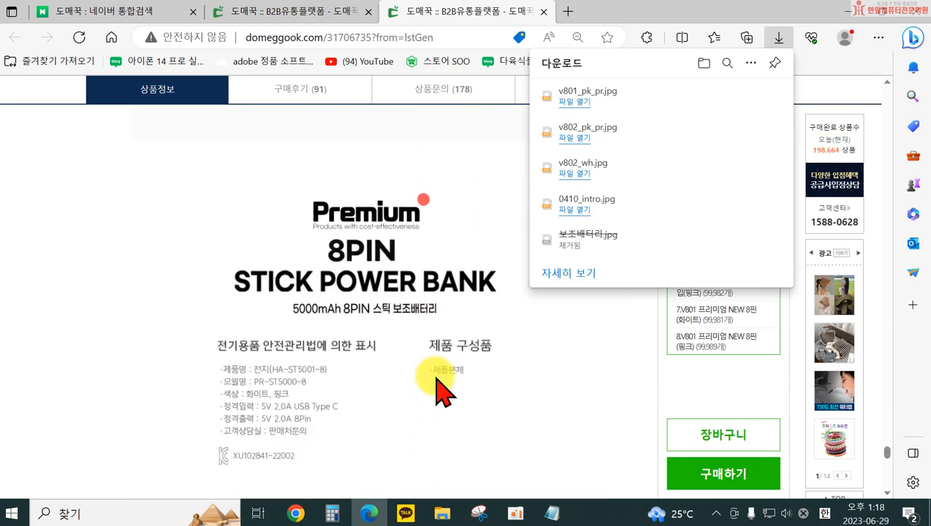
right_click(415, 320)
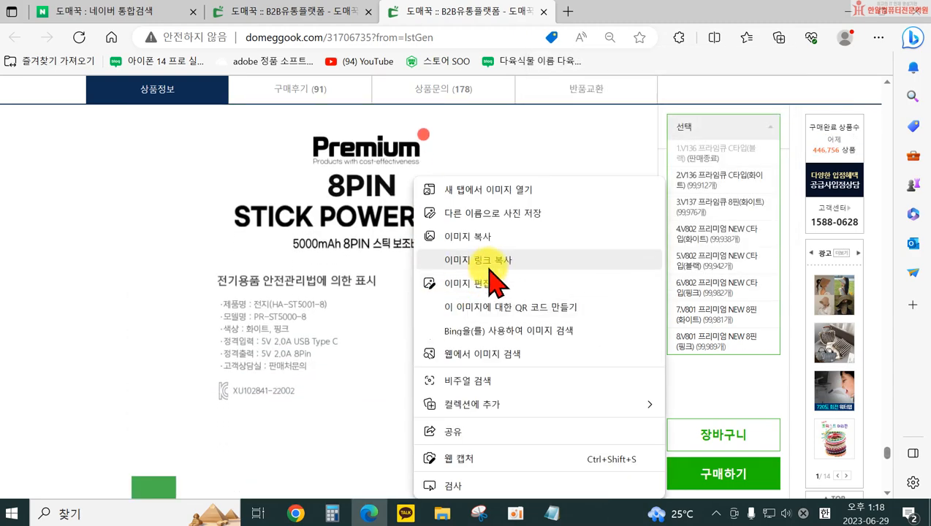
left_click(501, 217)
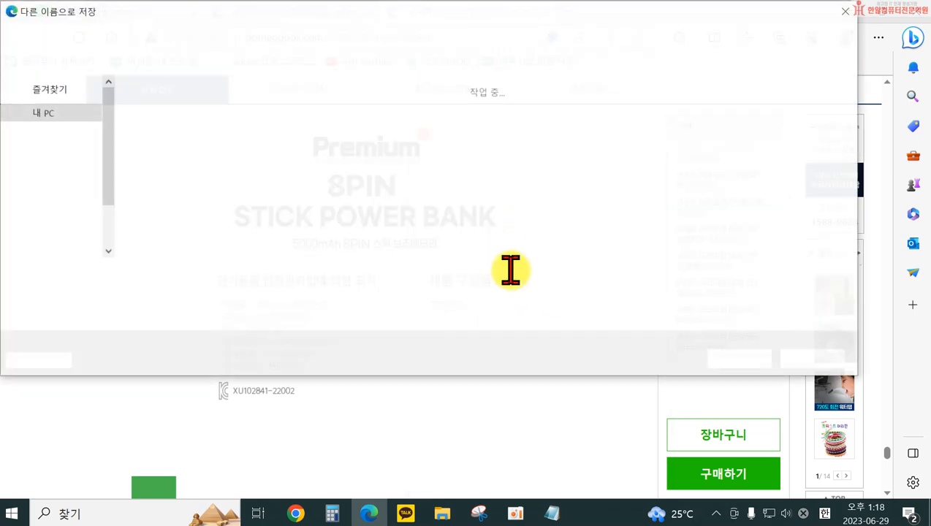
left_click(731, 358)
Check the rest of the product description and copy the power bank page's web address
scroll(438, 395, "down", 4)
scroll(439, 398, "down", 8)
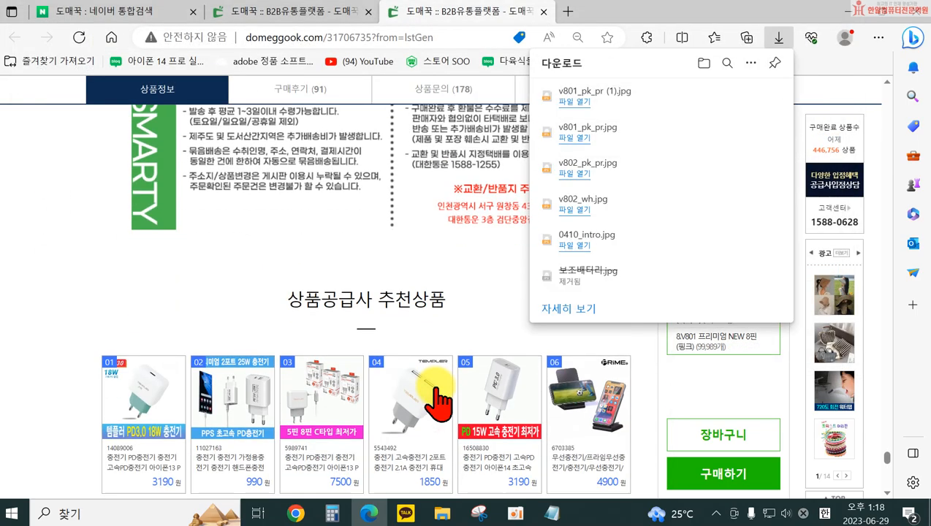
scroll(441, 377, "up", 9)
scroll(435, 373, "up", 10)
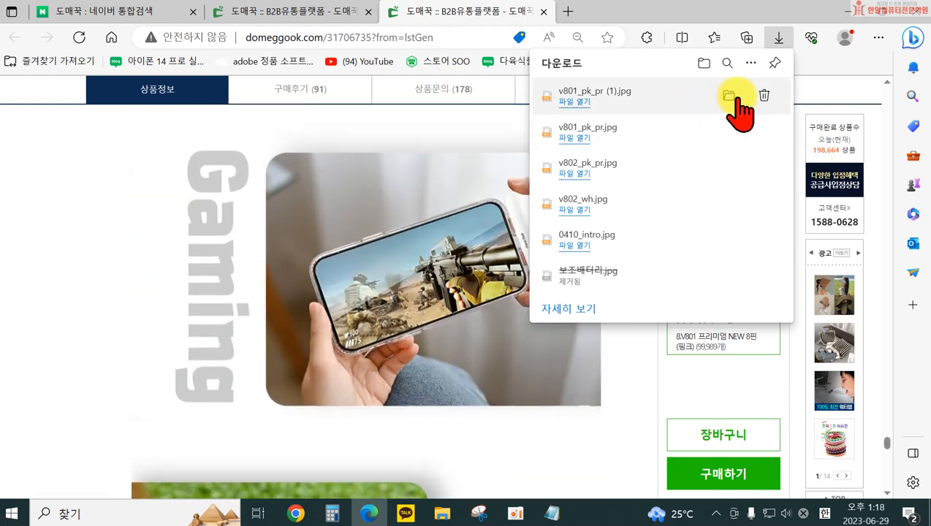
left_click(33, 303)
scroll(284, 397, "down", 8)
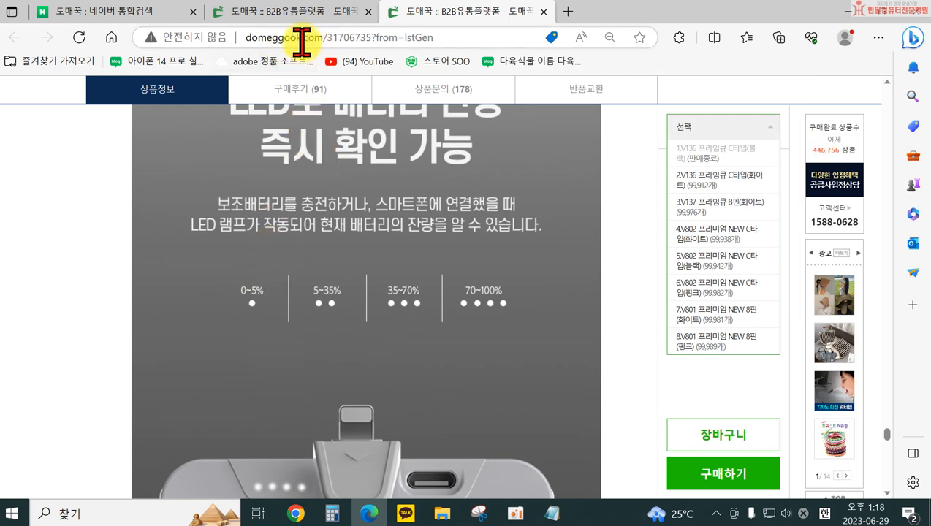
left_click(304, 42)
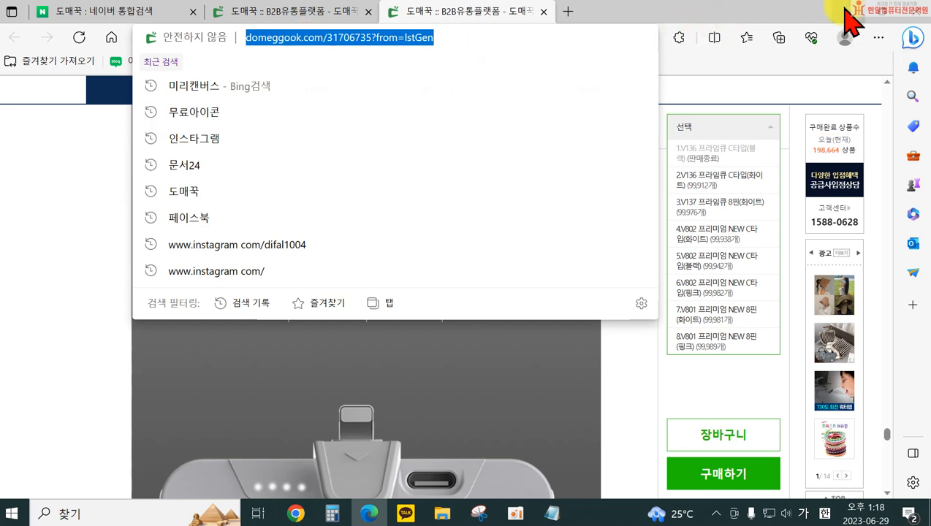
Open the 마진계산엑셀표 workbook from the smart store folder in 문서 and reposition its window on the screen
left_click(439, 511)
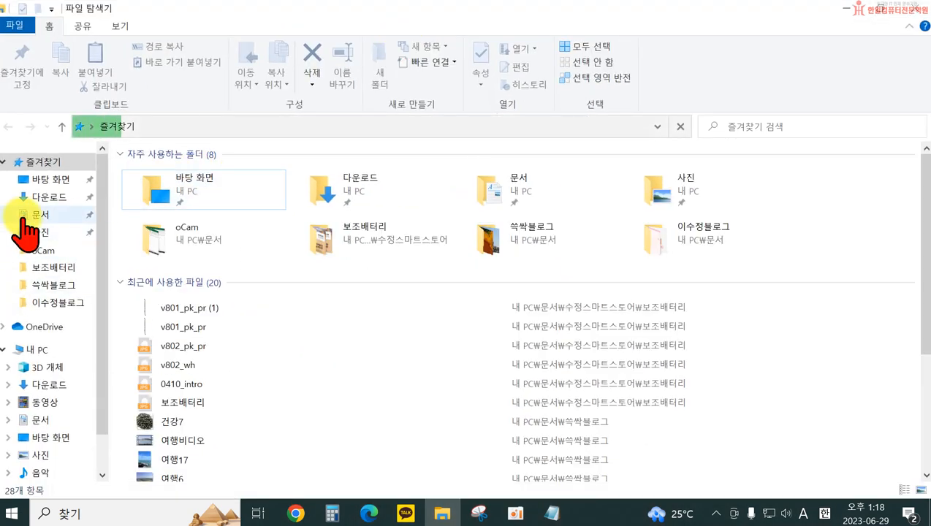
left_click(22, 217)
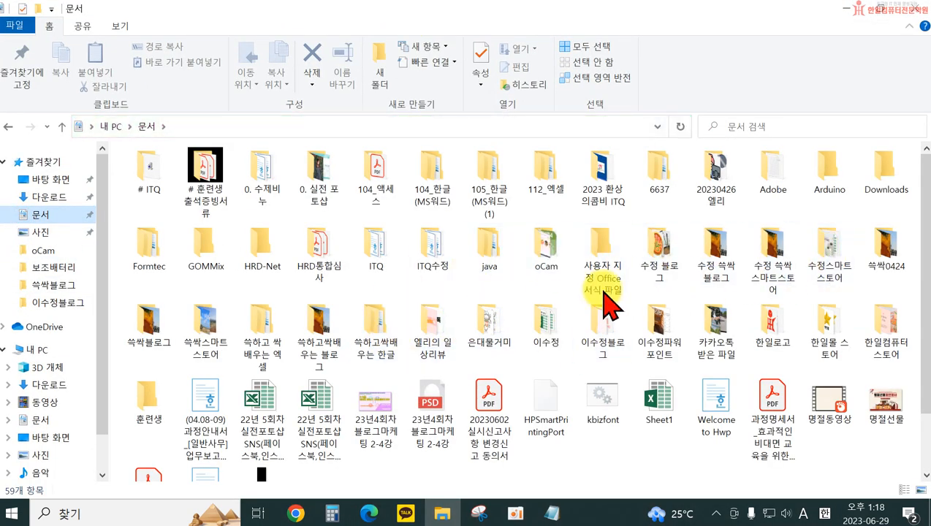
double_click(833, 263)
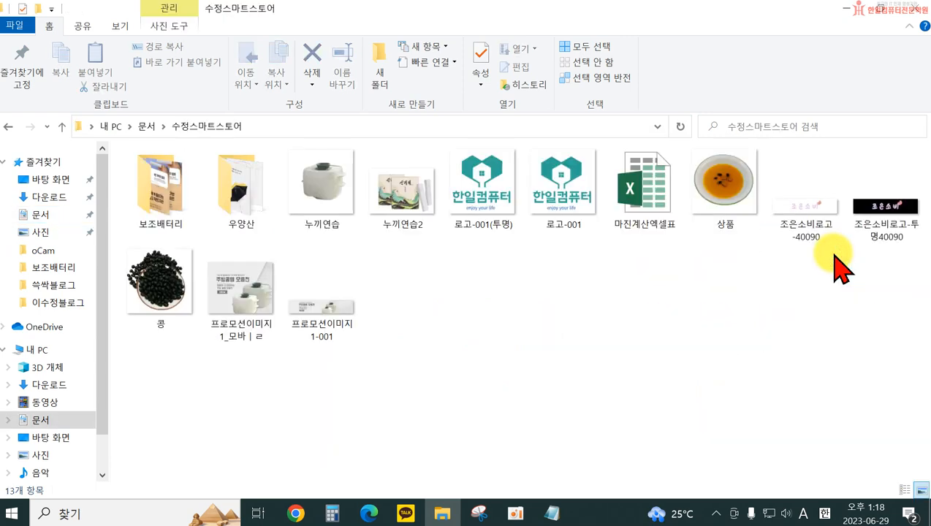
double_click(646, 209)
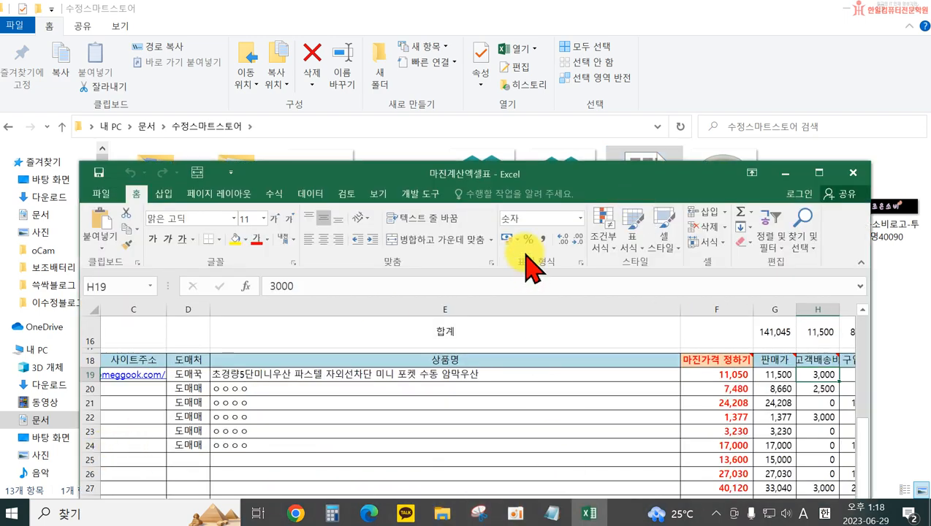
left_click_drag(514, 189, 579, 95)
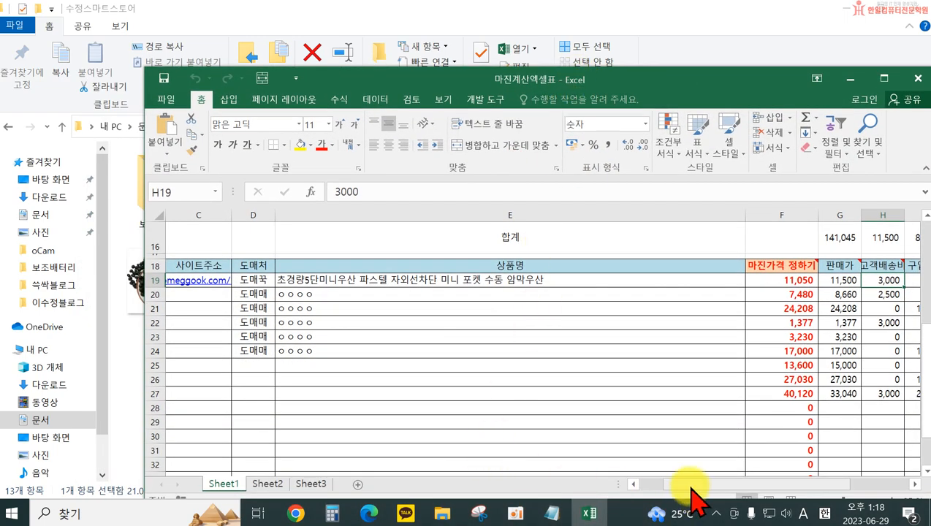
Set the date of the second product entry, cell B20 on Sheet1, to 6/29
left_click_drag(692, 484, 618, 494)
left_click(208, 295)
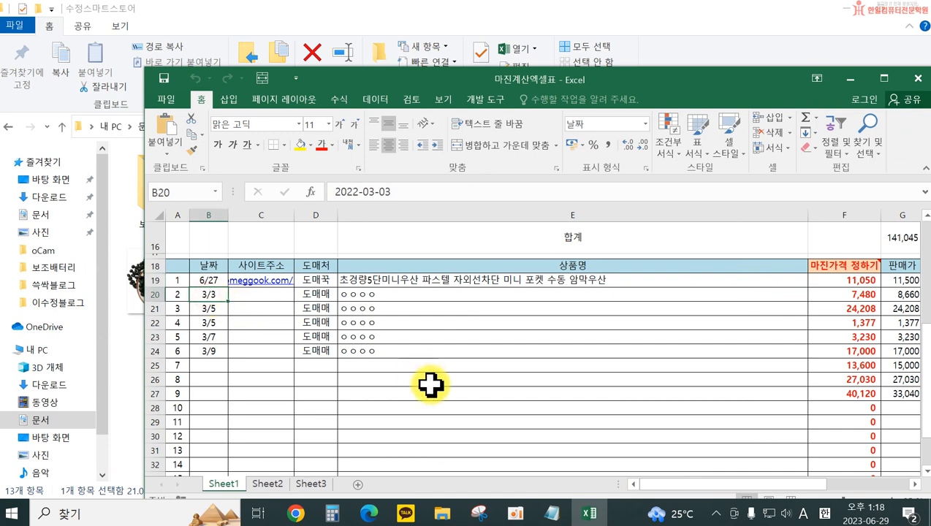
type("6/29")
key("Return")
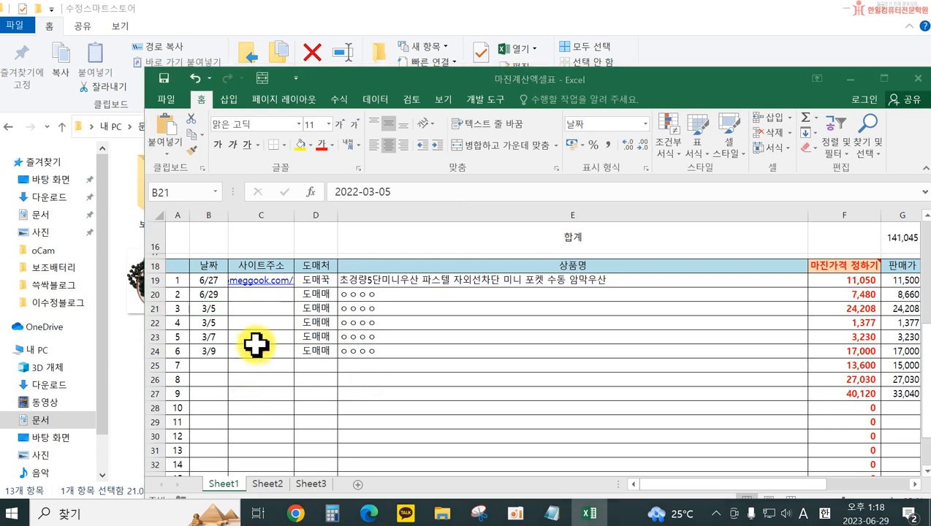
Paste the copied product address into the 사이트주소 cell C20 and set the supplier in D20 to 도매꾹
double_click(253, 292)
type("http://domeggook.com/31706735?from=listGen")
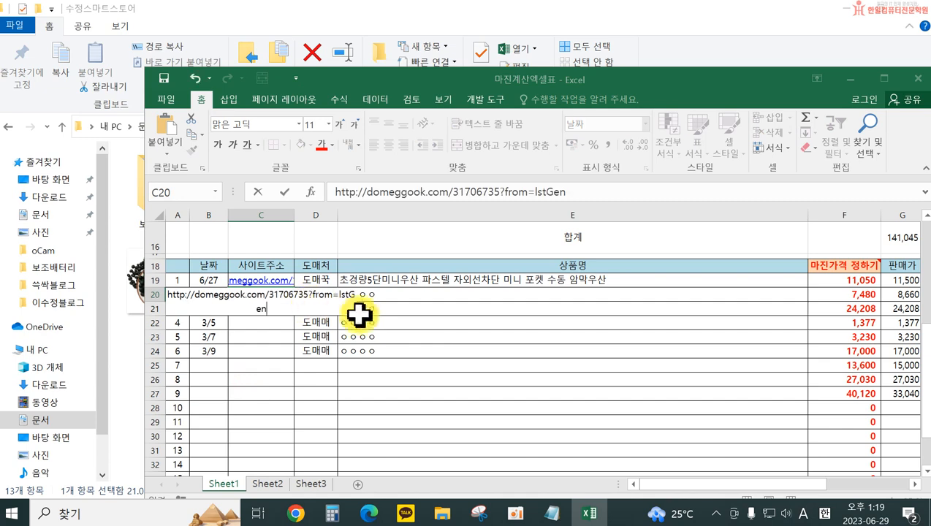
left_click(399, 368)
left_click(311, 294)
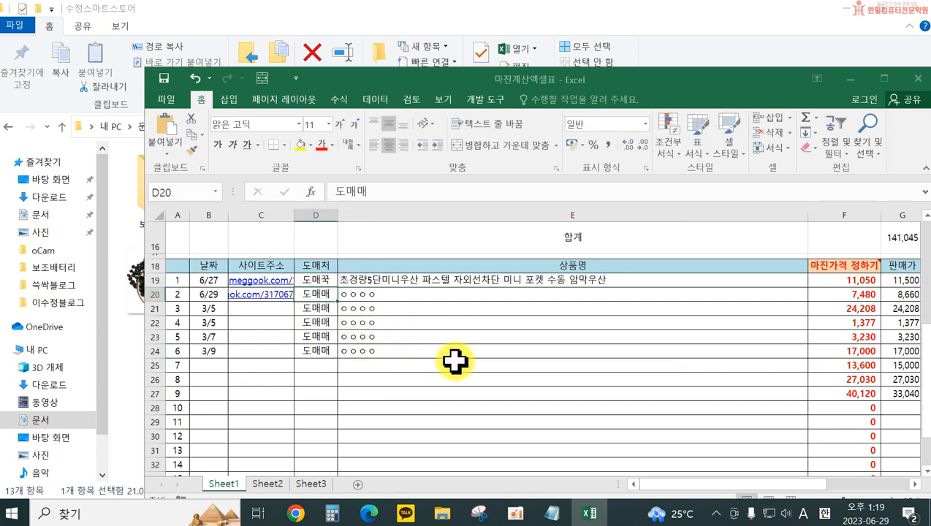
type("eh")
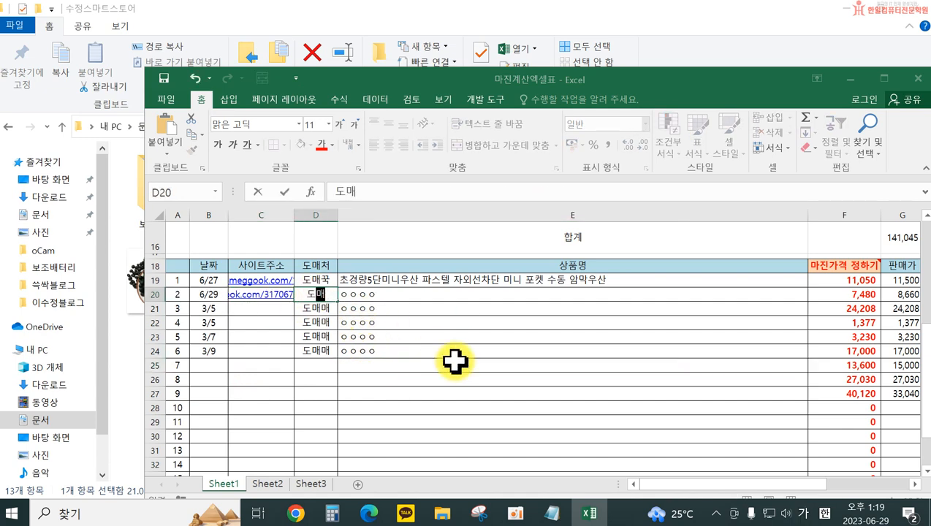
left_click(418, 296)
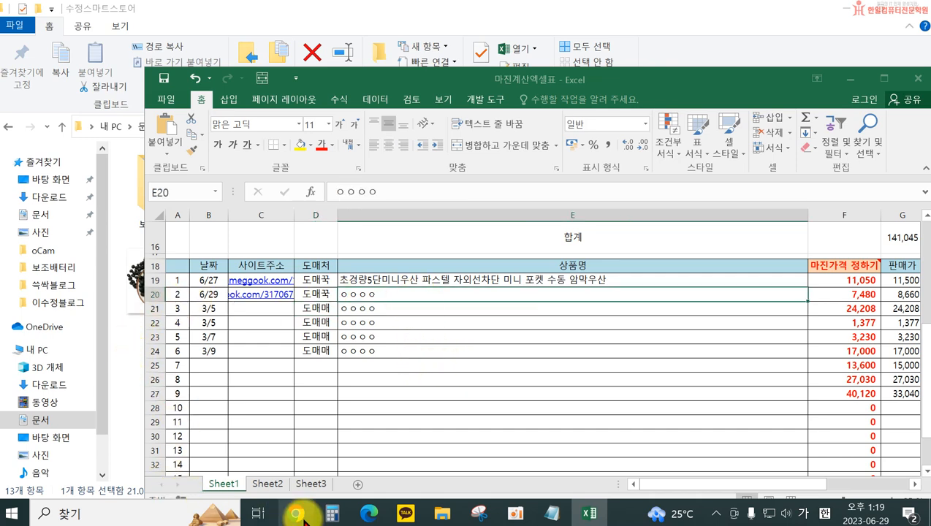
Copy the full product name from the 도매꾹 power bank page and paste it into the 상품명 cell E20
left_click(369, 515)
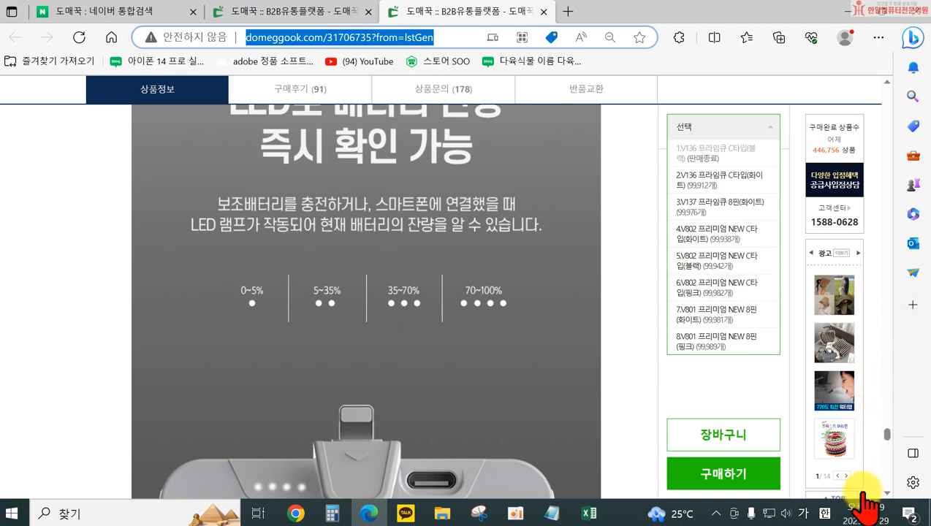
left_click_drag(888, 444, 888, 90)
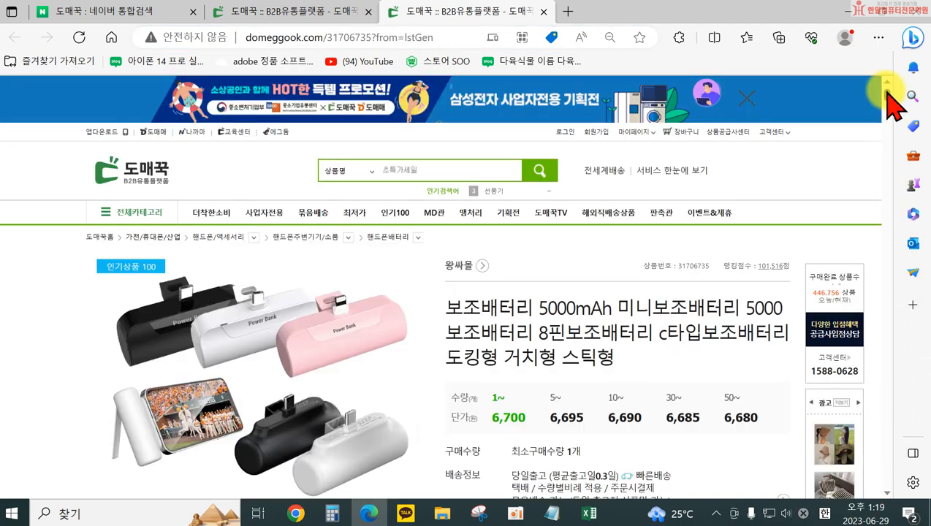
left_click_drag(444, 308, 623, 358)
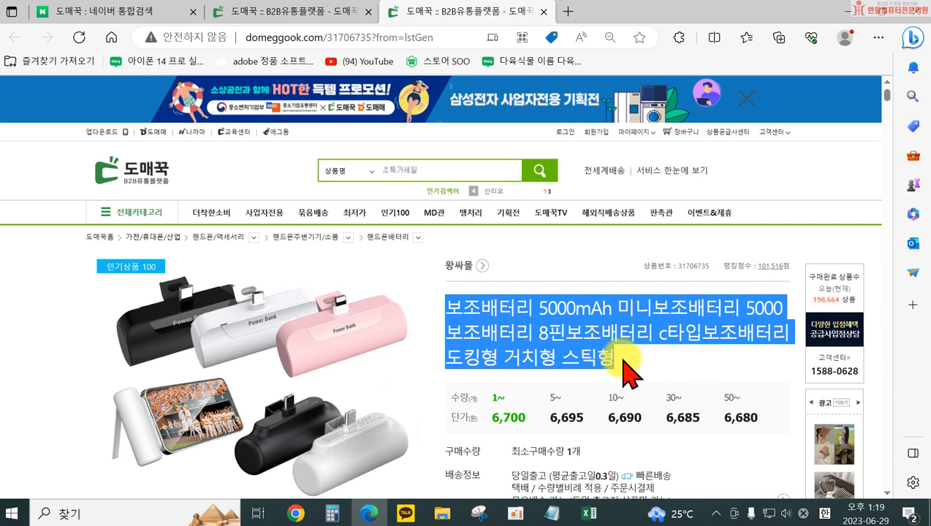
key("ctrl+c")
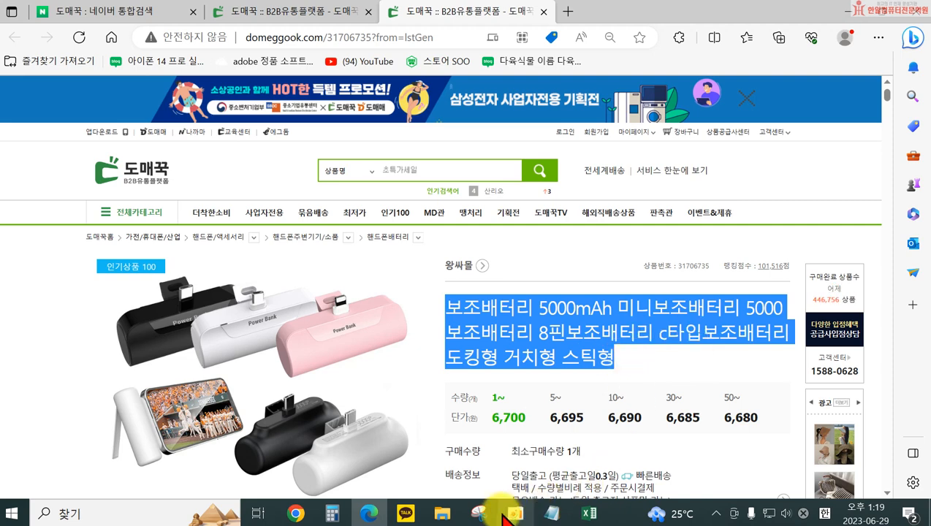
left_click(589, 512)
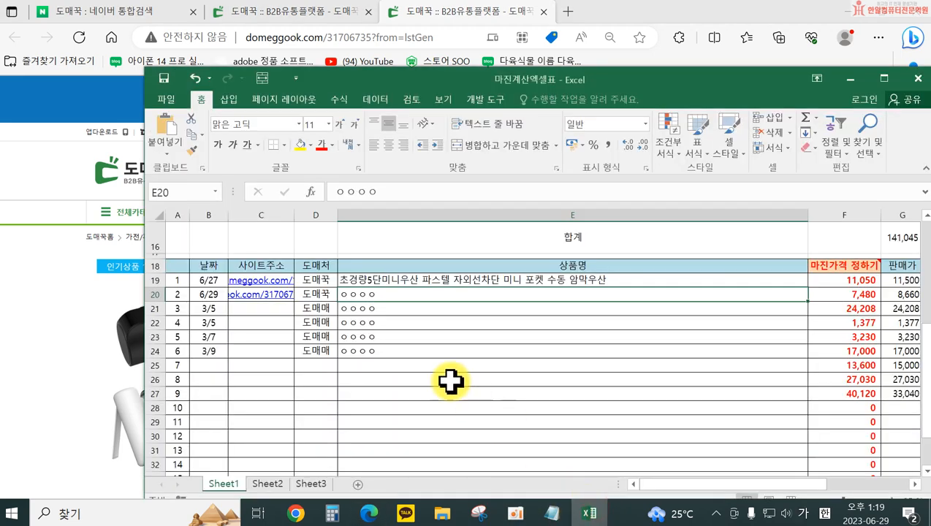
double_click(381, 298)
key("ctrl+v")
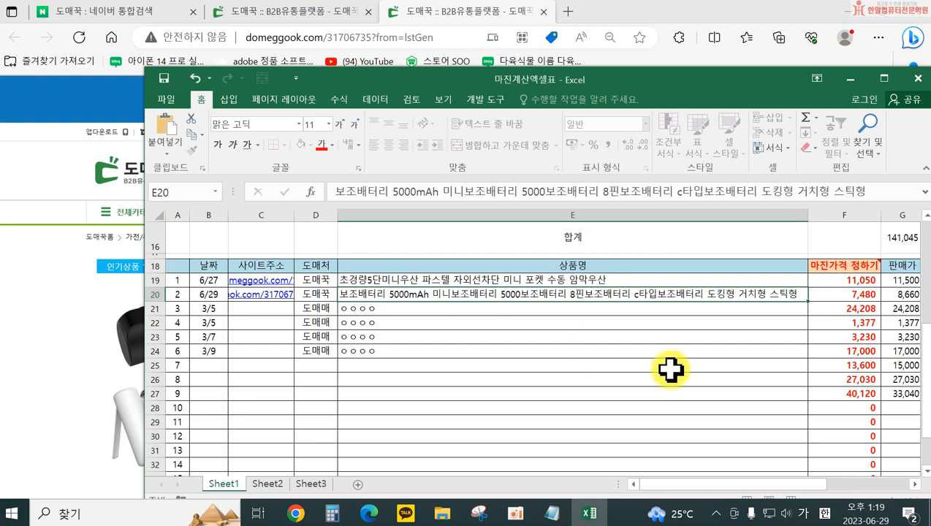
key("Return")
Select the 구입원가 cell I20, and on the 도매꾹 product page choose option 4.V802 프리미엄 NEW C타입(화이트)
left_click_drag(664, 484, 708, 485)
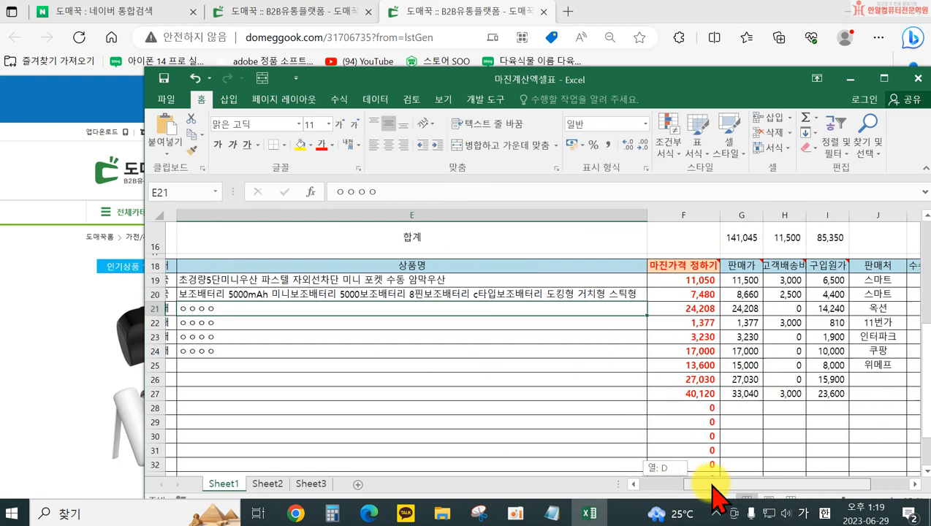
left_click(824, 294)
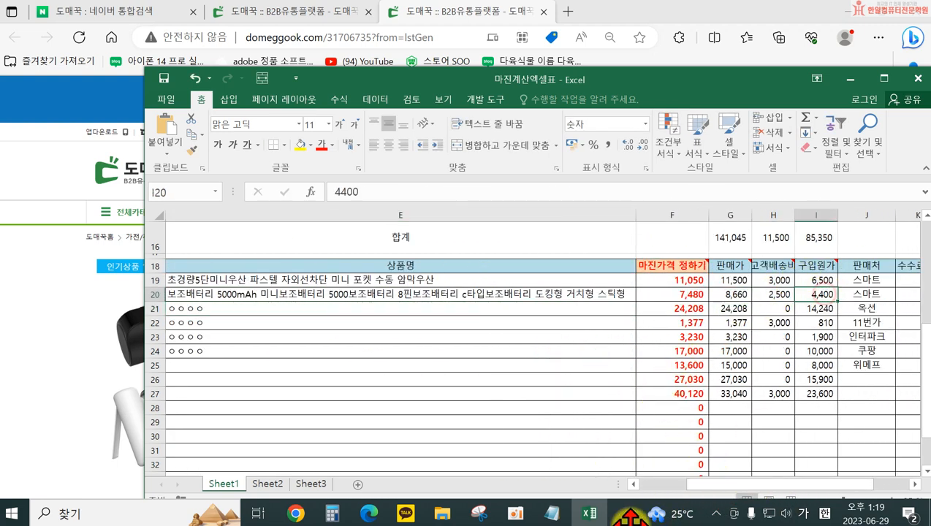
left_click(369, 516)
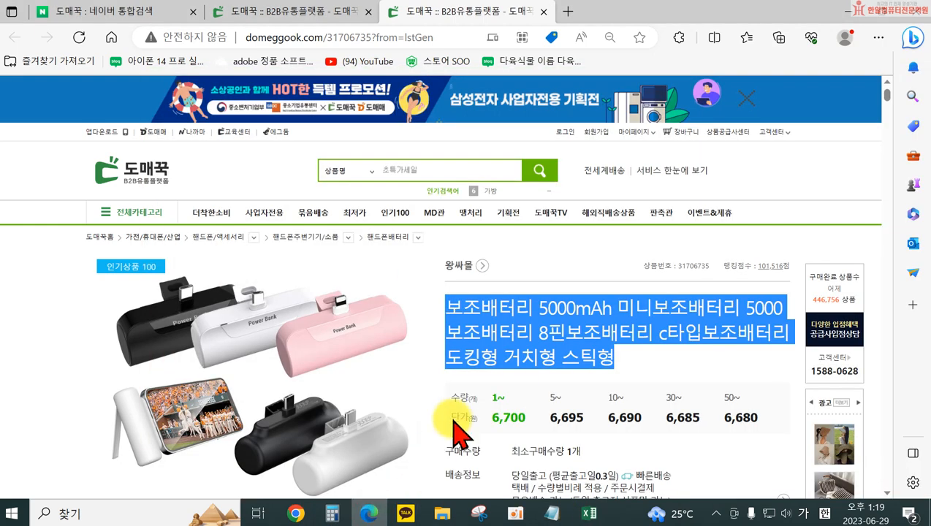
scroll(574, 410, "down", 3)
left_click(591, 389)
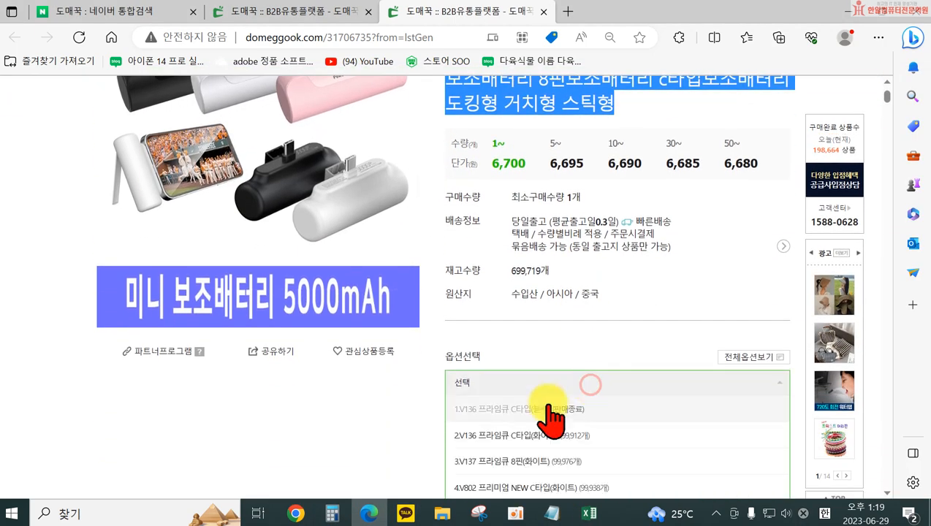
scroll(550, 409, "down", 3)
left_click(539, 299)
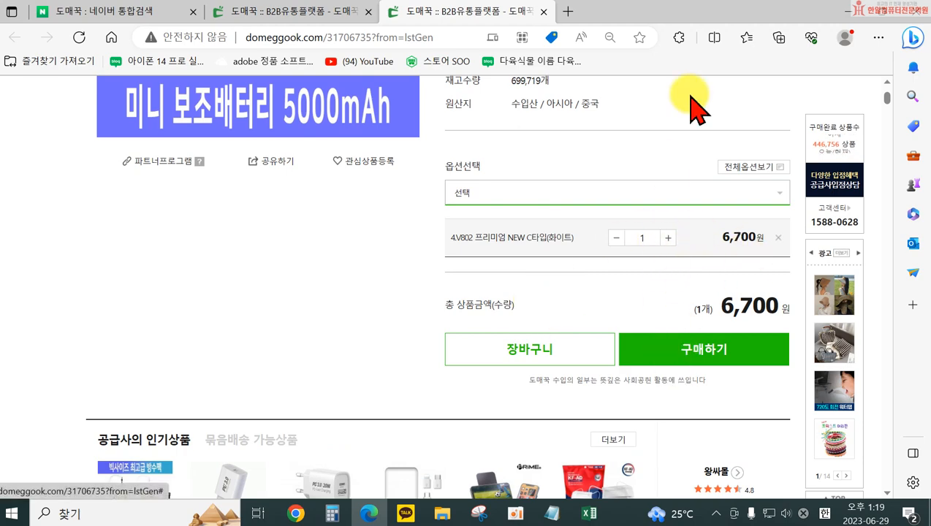
Set the power bank's 구입원가 in cell I20 of the margin workbook to 6700
left_click(854, 12)
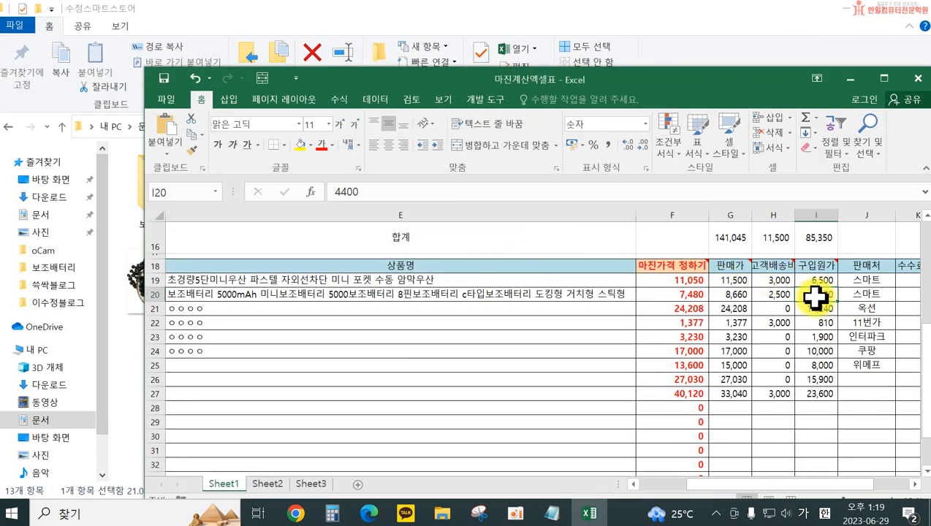
type("67")
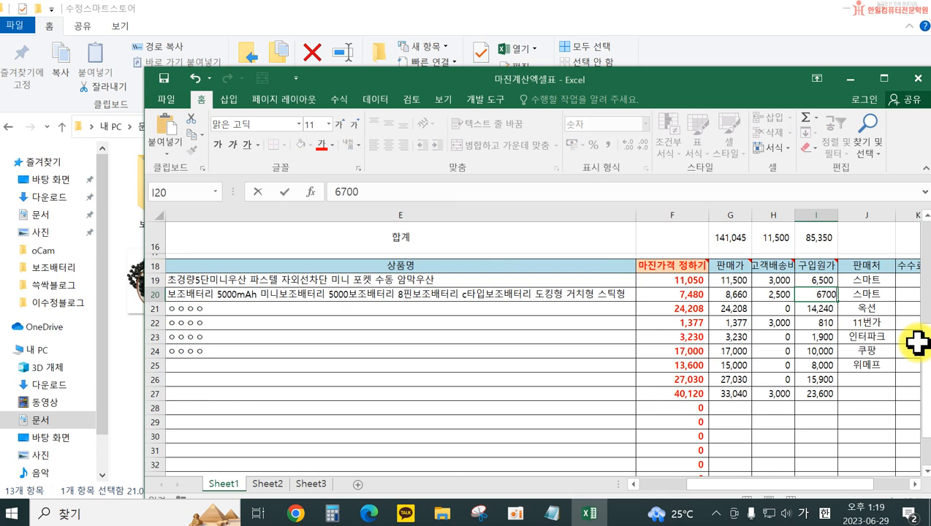
key("Return")
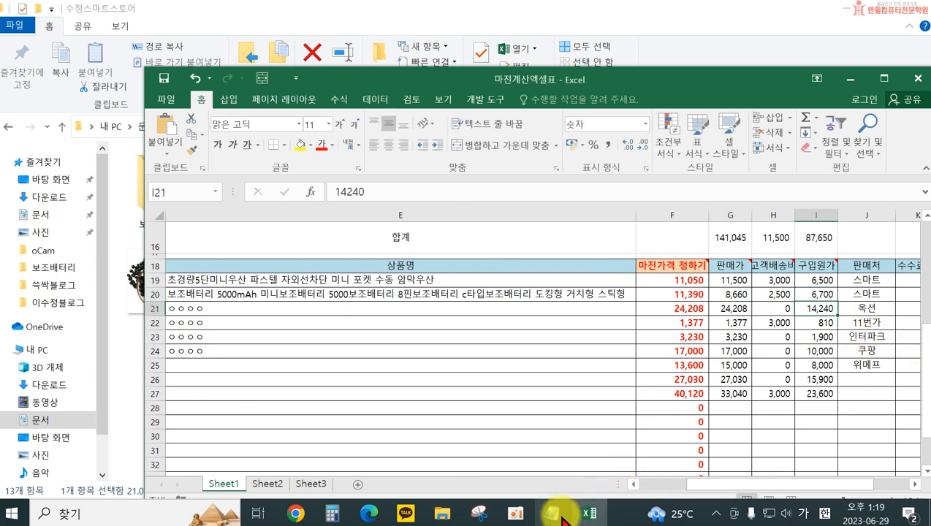
Start buying the chosen option, sign in to 도매꾹 with the account ID and password to check the shipping fee, and return to the workbook
mouse_move(563, 519)
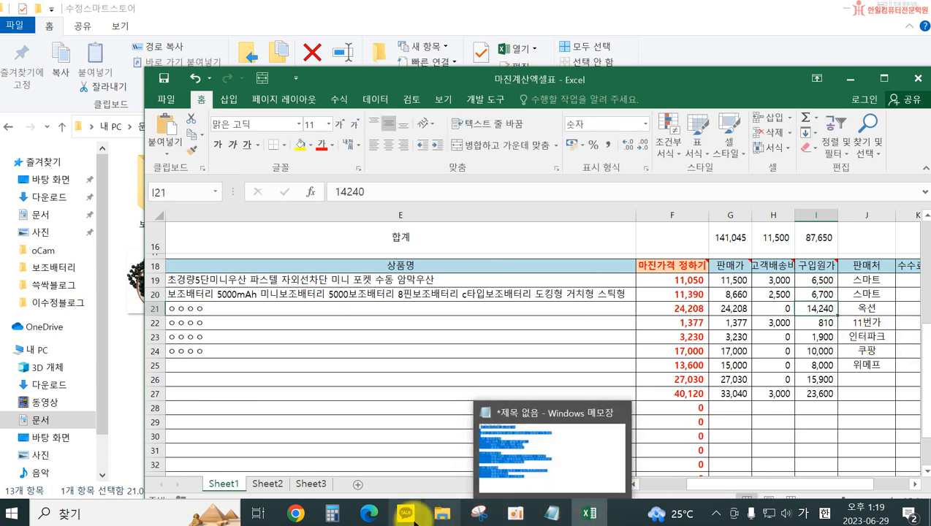
left_click(369, 513)
left_click(727, 355)
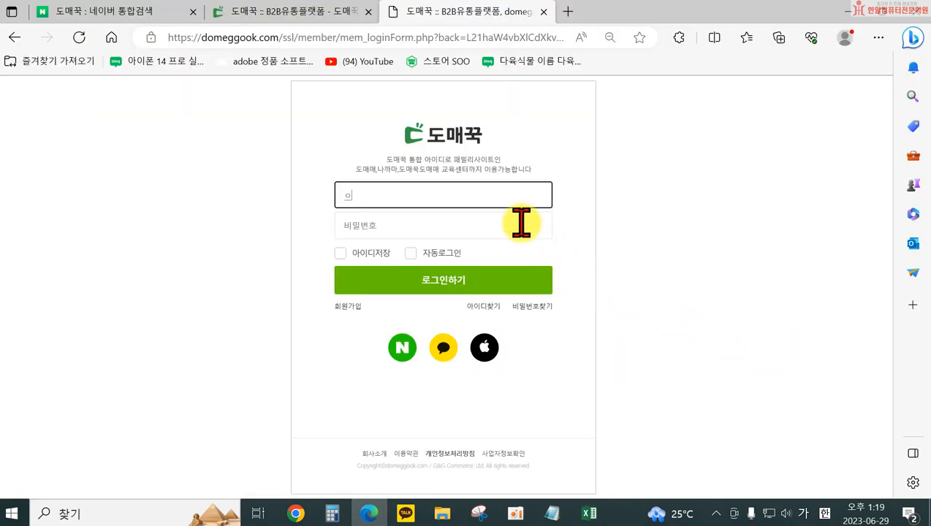
type("difal1004")
key("Tab")
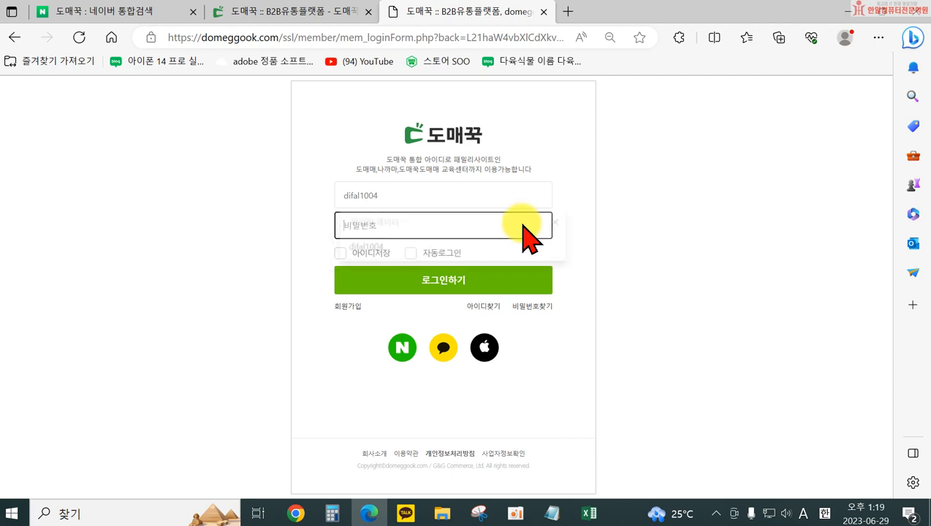
type("*")
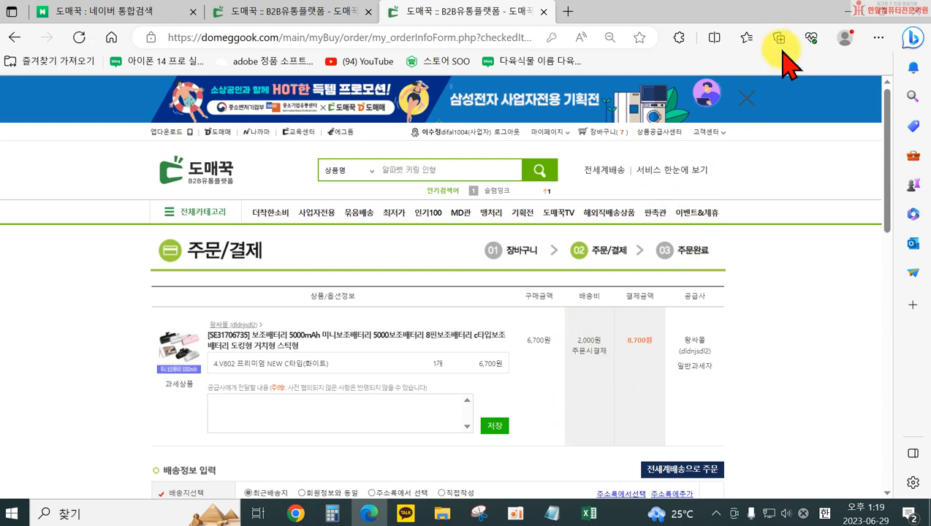
left_click(834, 14)
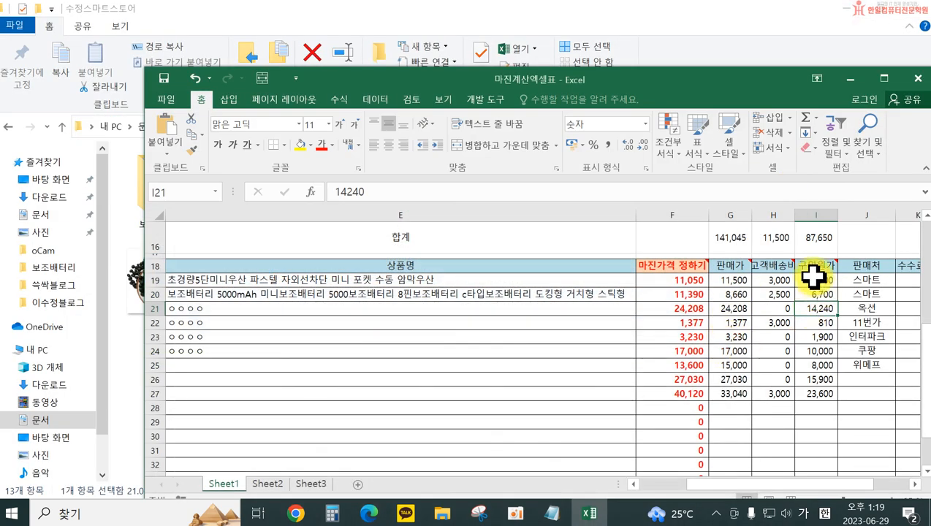
Set the 지불배송비 in cell L19 to 2,000
mouse_move(802, 488)
left_mouse_down()
mouse_move(817, 491)
mouse_move(806, 488)
left_mouse_up()
left_click(489, 281)
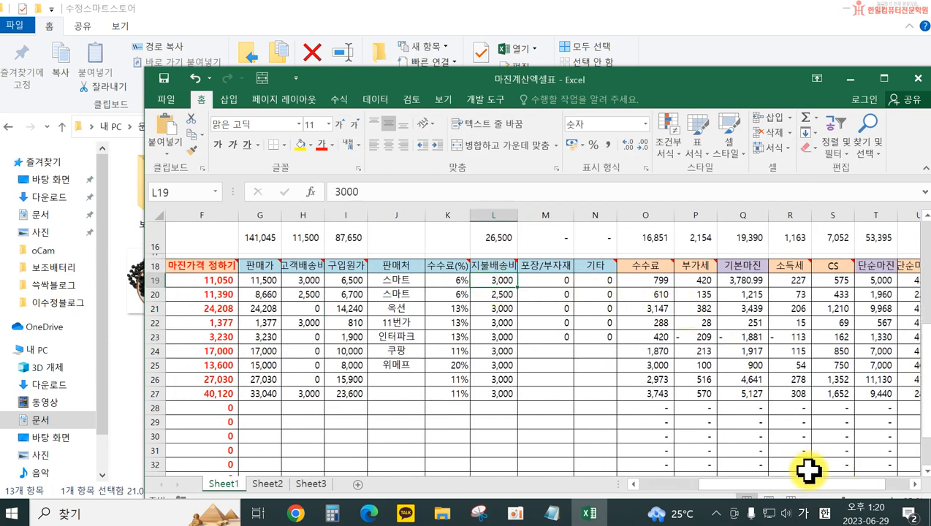
type("20")
key("Return")
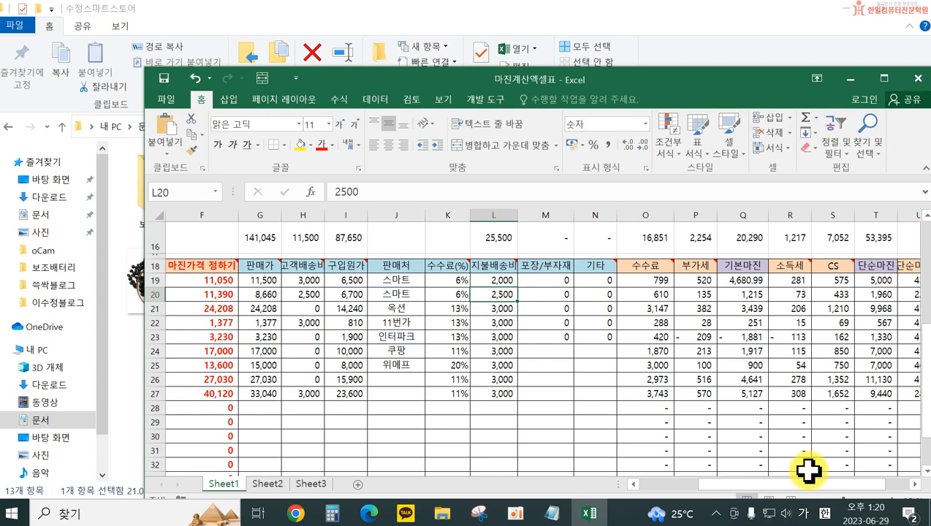
Set the 판매가 in cell G19 to 13,000 and the 고객배송비 in H19 to 0
mouse_move(729, 484)
left_mouse_down()
mouse_move(704, 488)
mouse_move(728, 484)
left_mouse_up()
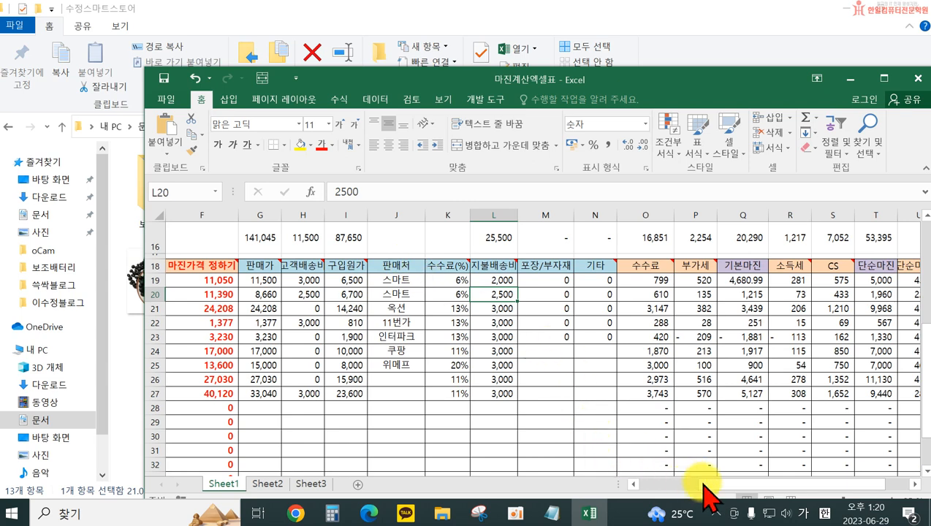
left_click_drag(730, 488, 716, 490)
left_click(661, 484)
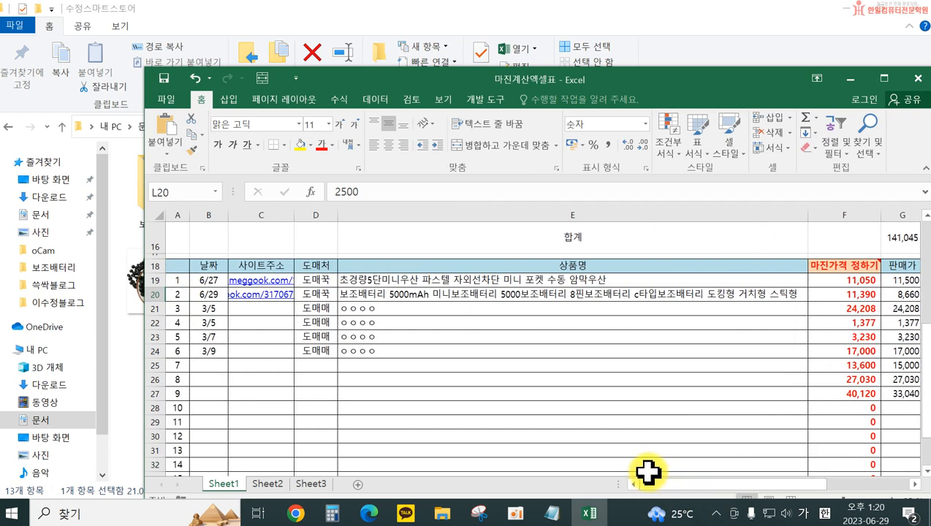
left_click_drag(913, 484, 914, 486)
left_click(257, 282)
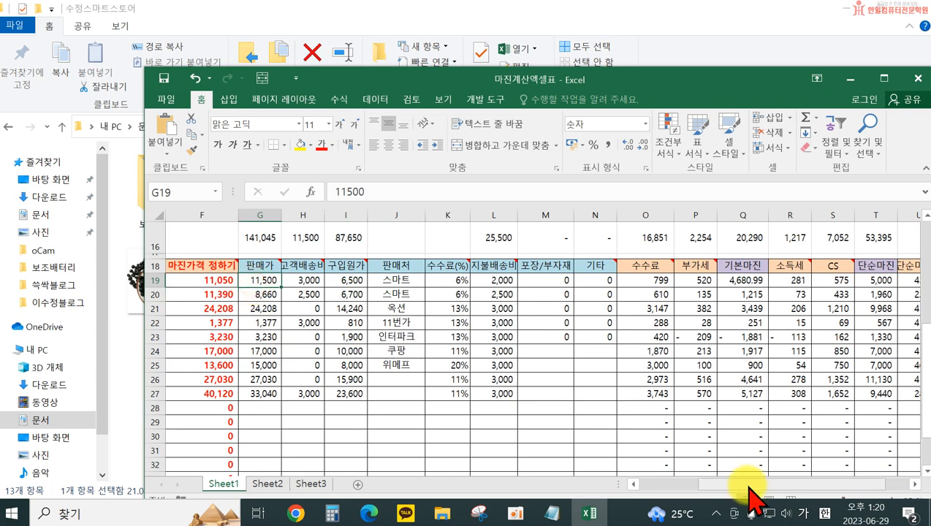
type("1")
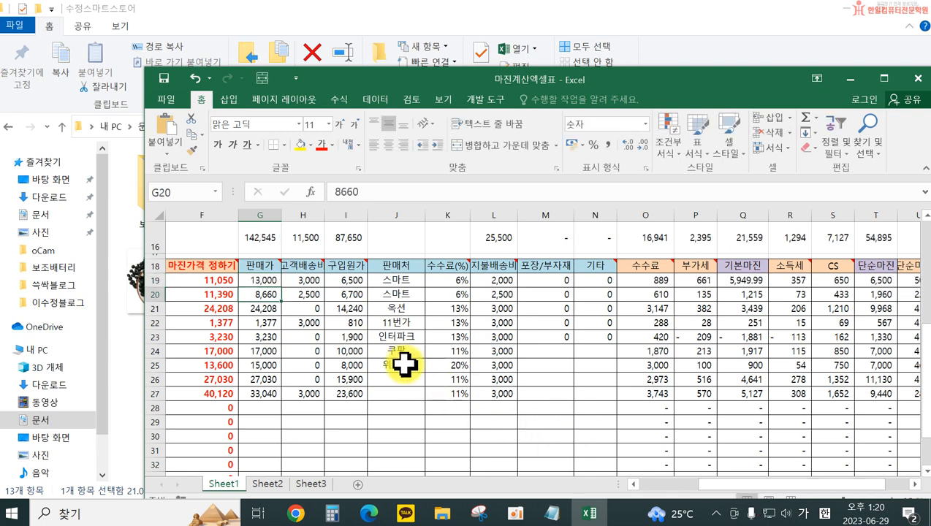
left_click(308, 279)
type("0")
key("Return")
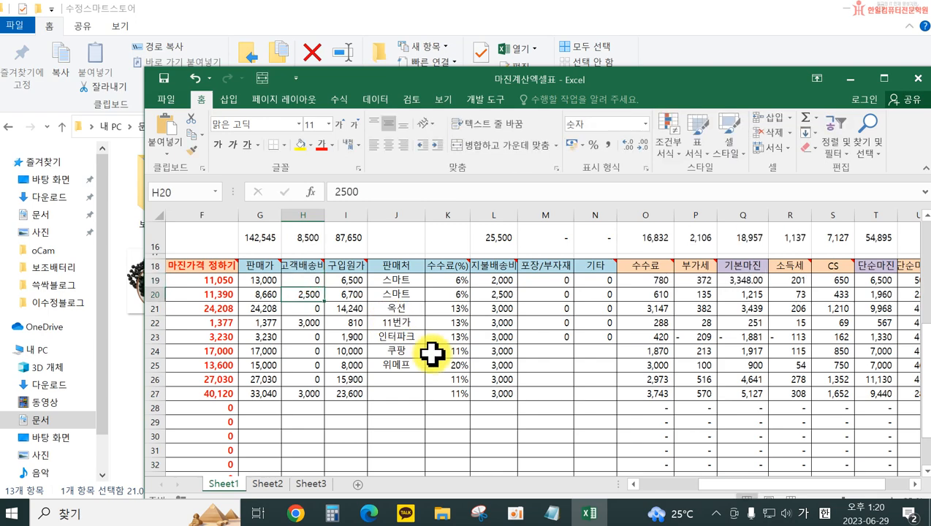
mouse_move(704, 484)
left_mouse_down()
mouse_move(735, 481)
mouse_move(707, 485)
left_mouse_up()
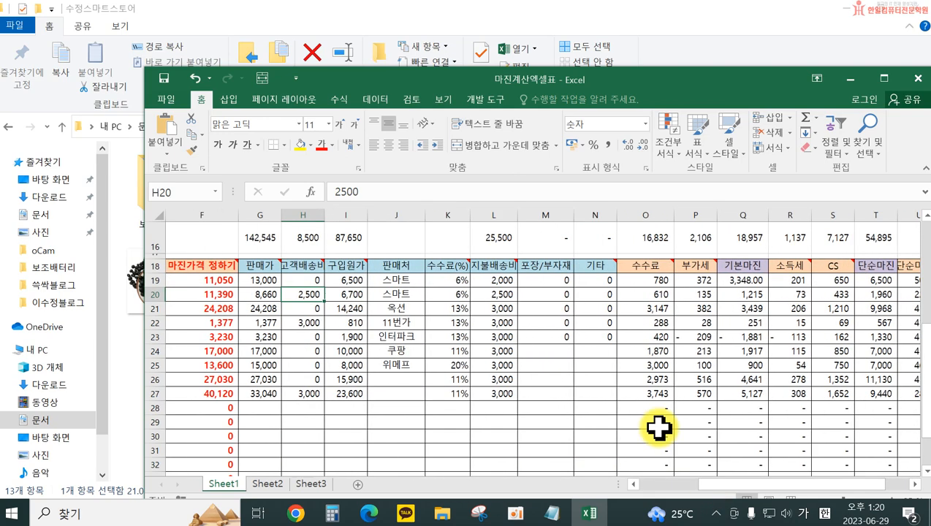
Undo the last three edits made in row 19
key("ctrl+z")
key("ctrl+z")
key("ctrl+z")
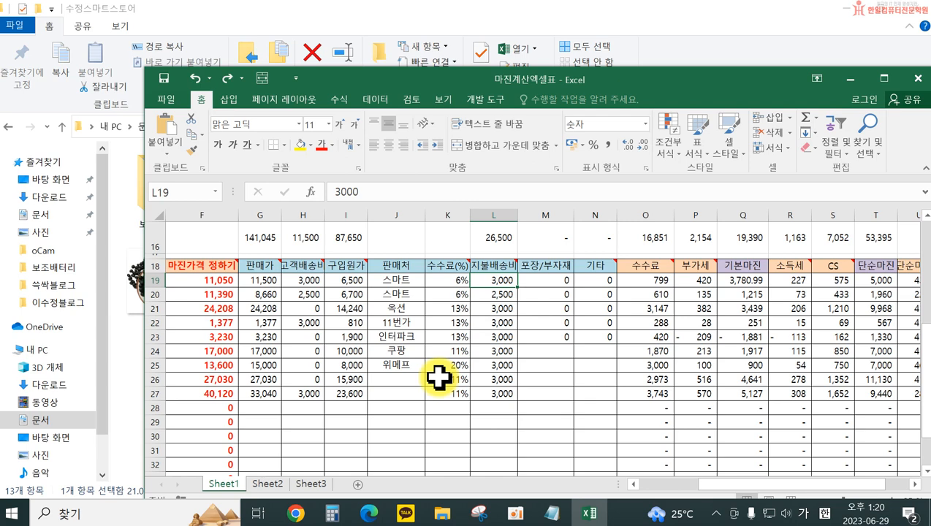
Set the power bank's 지불배송비 in cell L20 to 2,000
left_click(504, 294)
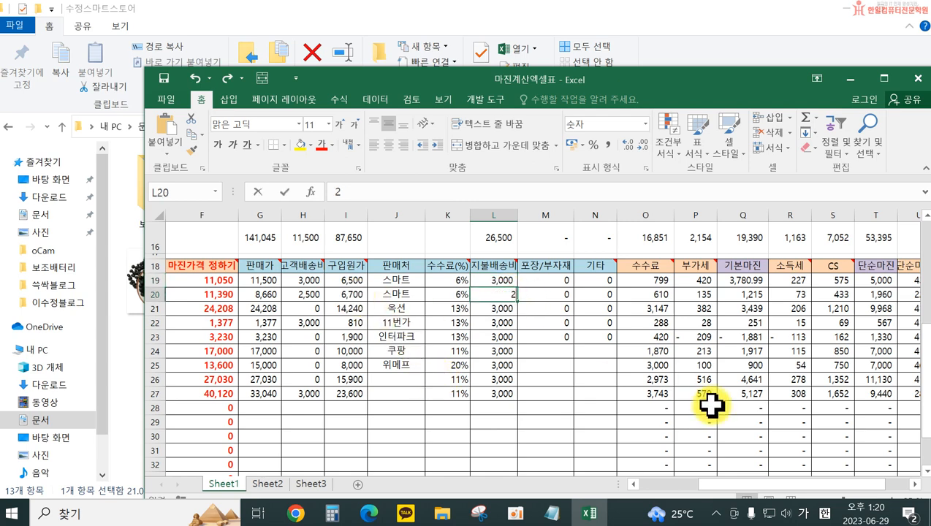
type("2,000")
key("Return")
Set the power bank's 판매가 in cell G20 to 13,000 and its 고객배송비 in H20 to 0
left_click(259, 294)
type("1")
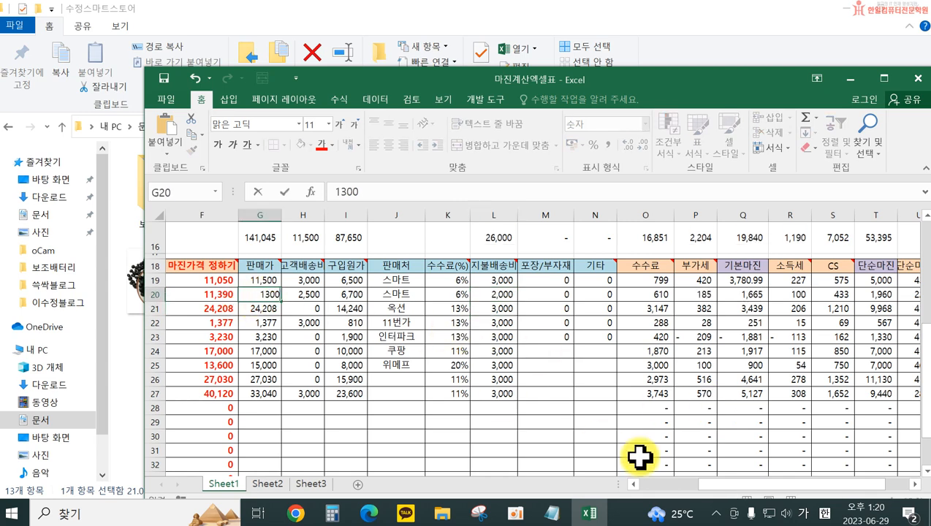
type("3,000")
key("Return")
left_click(302, 295)
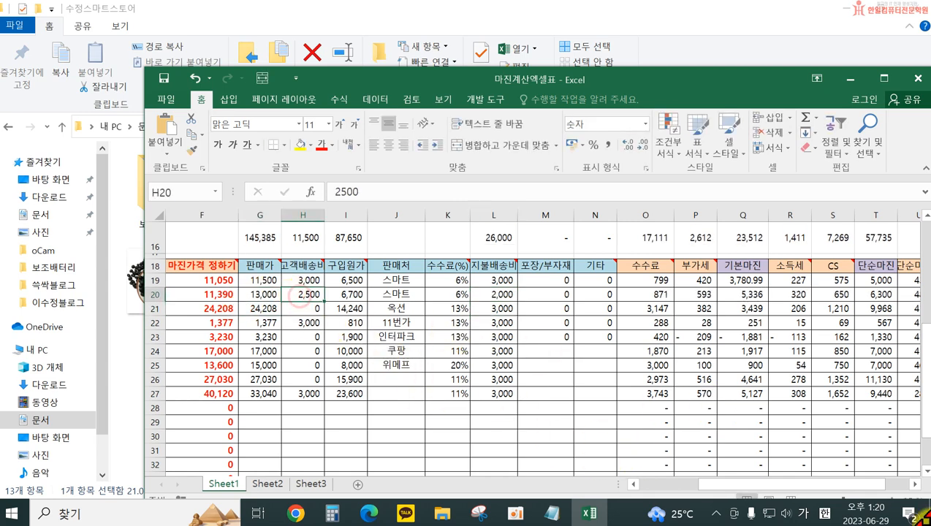
type("0")
key("Return")
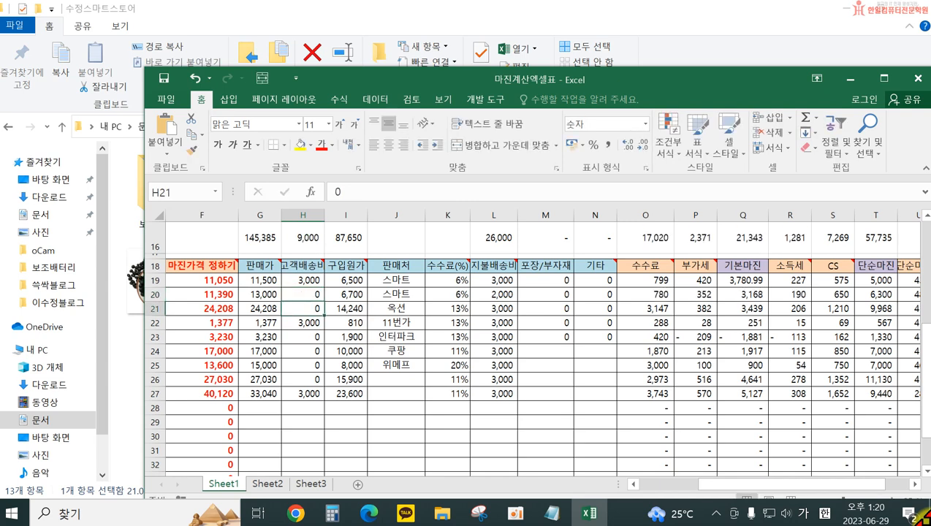
Check the 마진가격 formula in F20, the selling price in G20 and the final margin columns of row 20
left_click(214, 296)
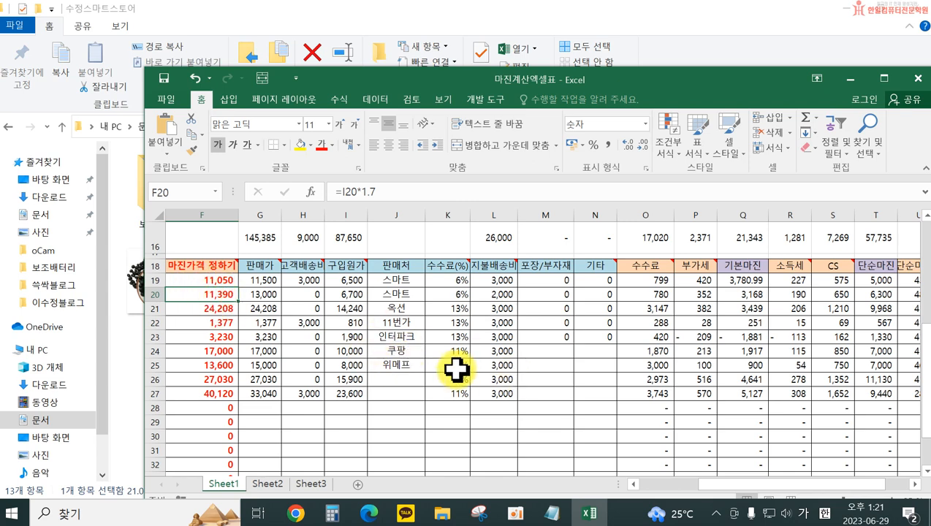
left_click(251, 296)
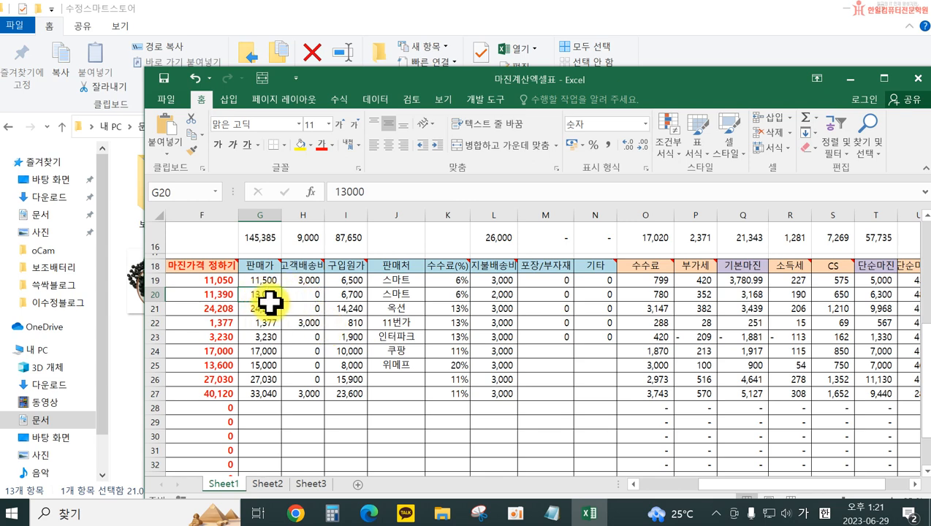
left_click_drag(703, 488, 734, 491)
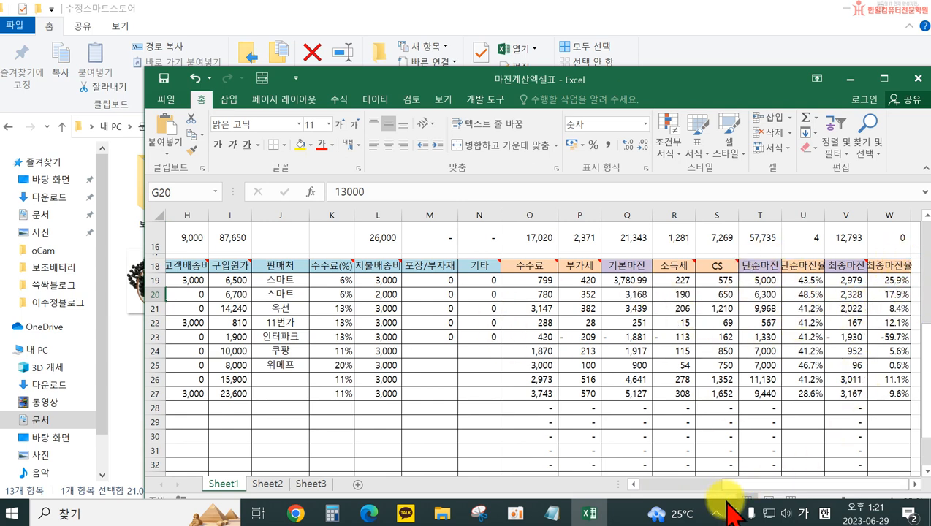
Set the power bank's 판매가 in cell G20 to 14,000
left_click_drag(742, 487, 739, 488)
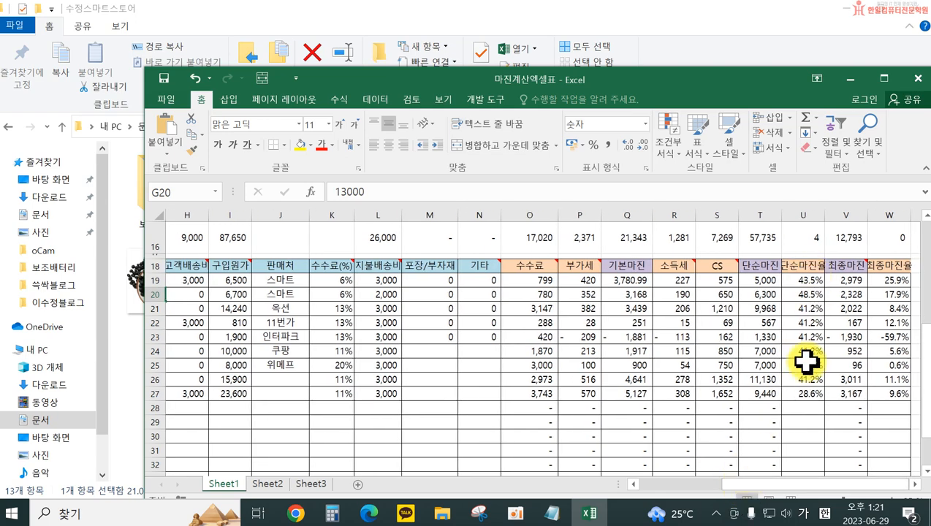
left_click_drag(744, 488, 684, 496)
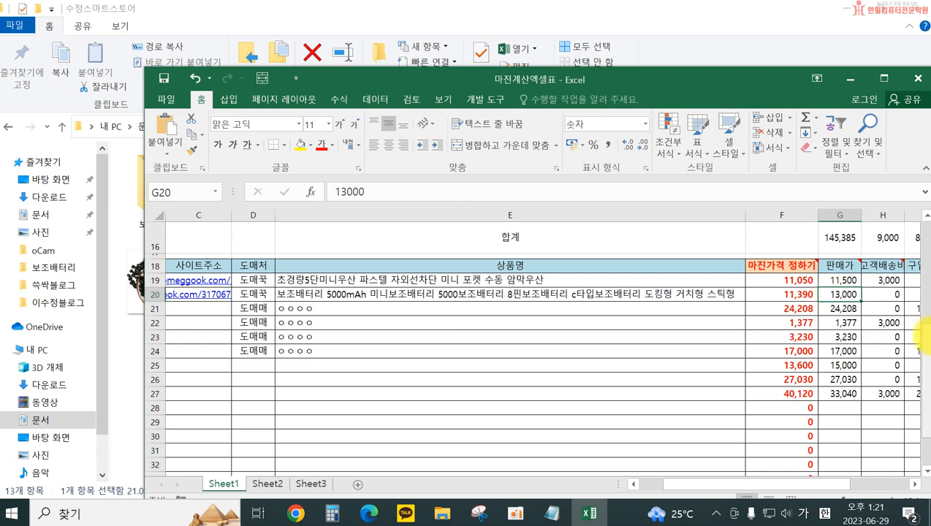
type("14")
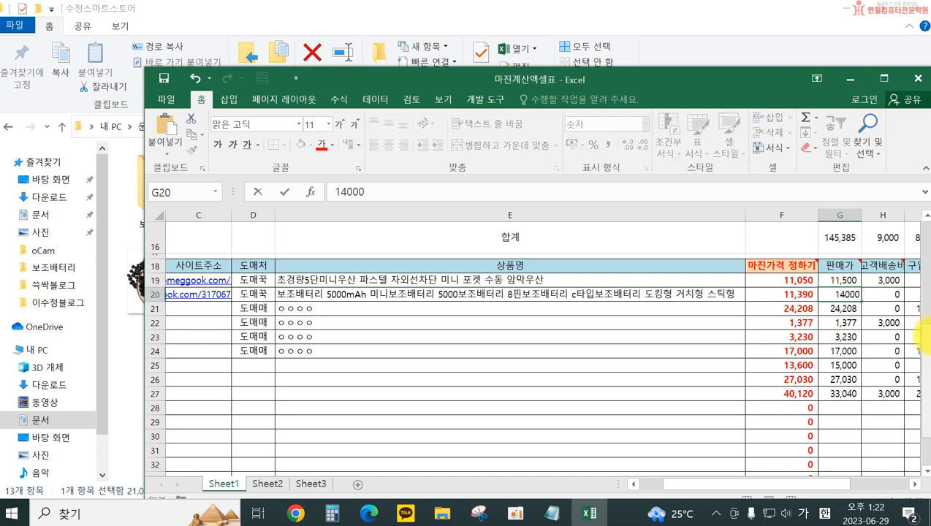
key("Return")
left_click_drag(795, 484, 774, 495)
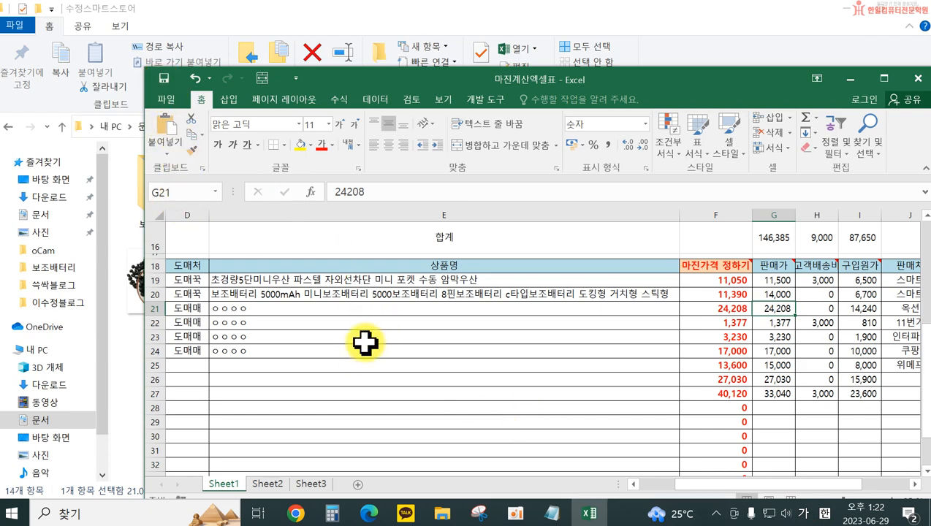
Switch to Edge and return from the 도매꾹 order form to the power bank's product page
left_click(367, 516)
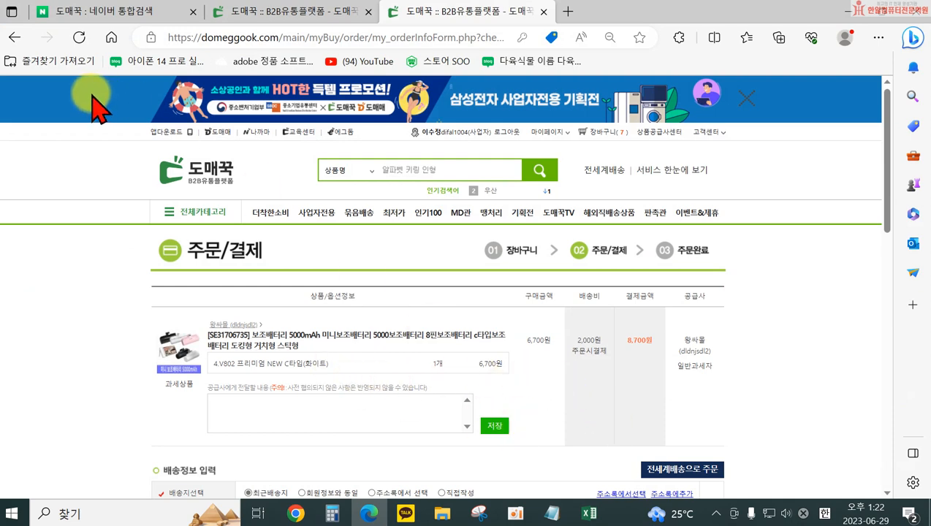
left_click(14, 37)
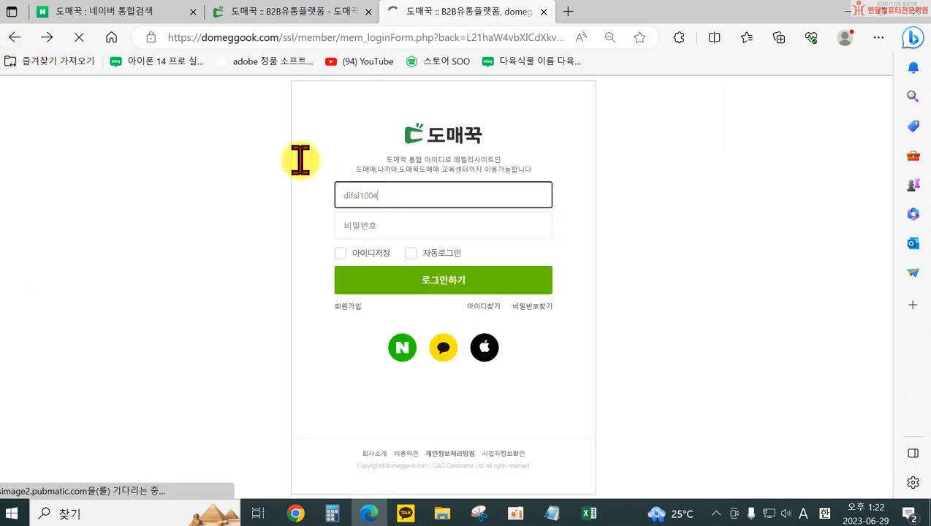
left_click(14, 38)
left_click(14, 37)
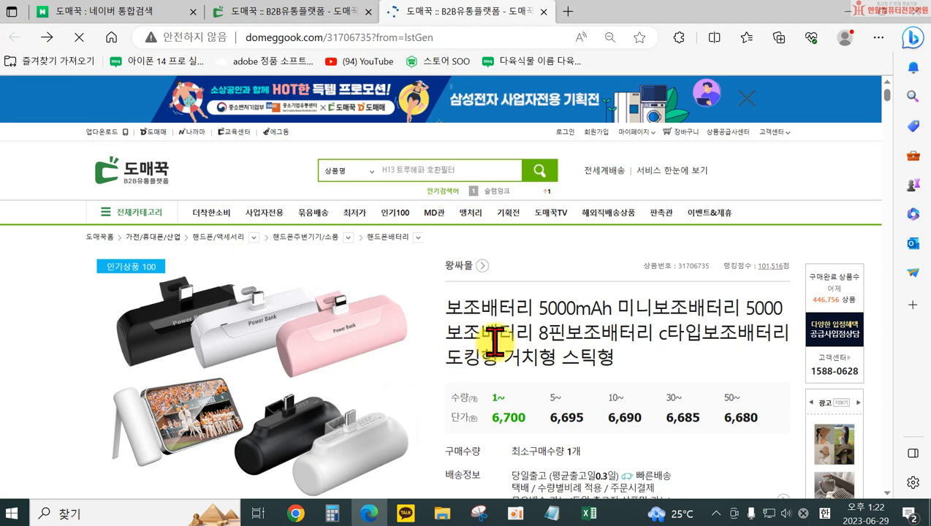
scroll(489, 359, "down", 2)
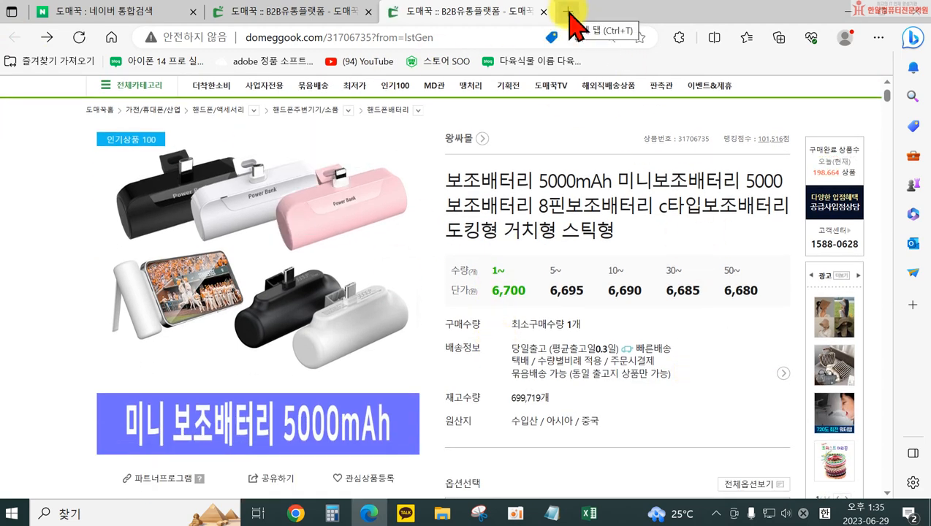
Search Naver for 미리캔버스 in a new browser tab and open the official MiriCanvas site
left_click(567, 12)
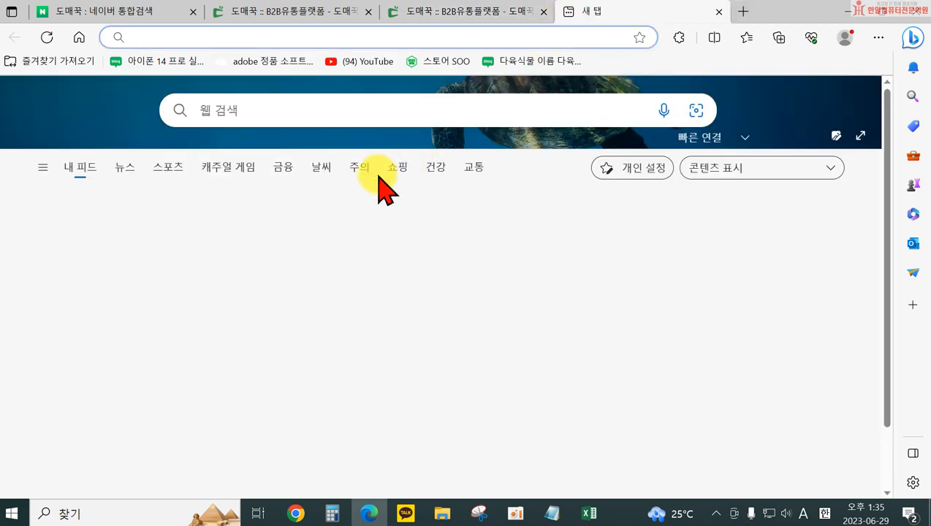
left_click(79, 40)
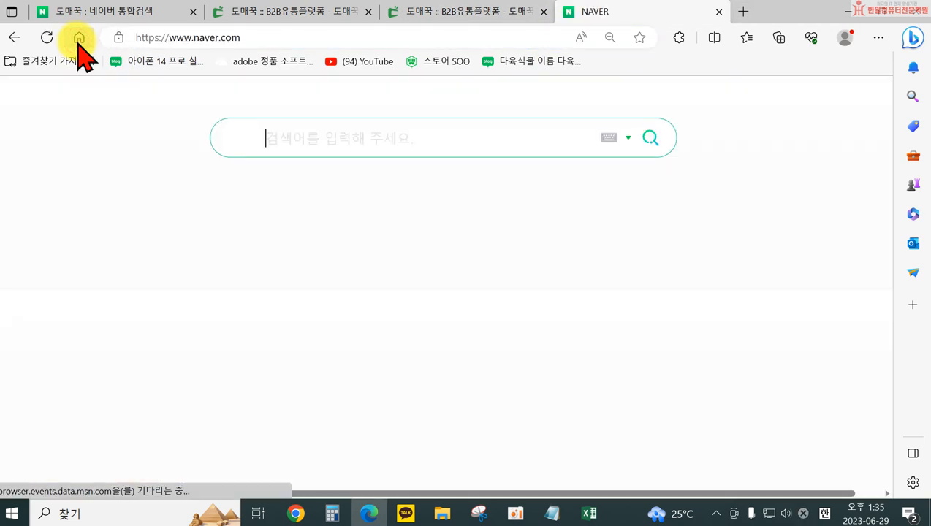
type("alt")
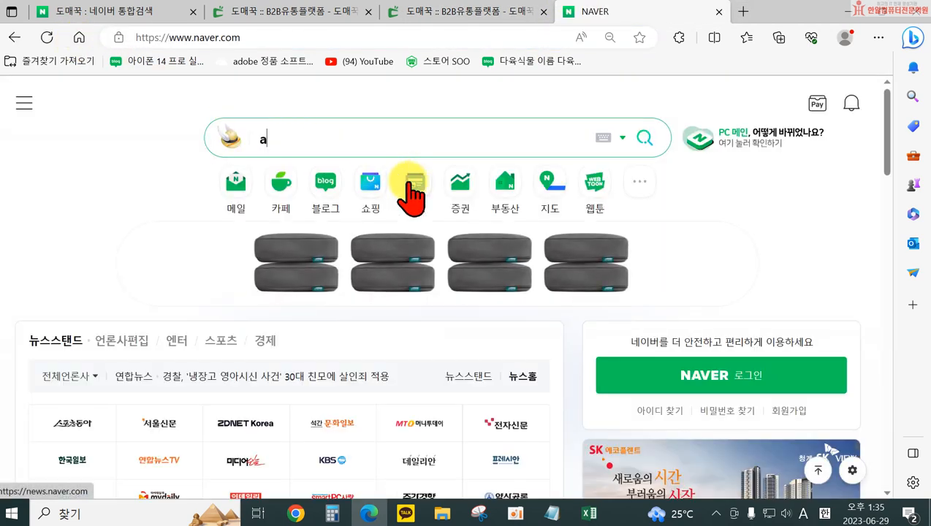
key("BackSpace")
key("BackSpace")
key("BackSpace")
type("미리캔버스")
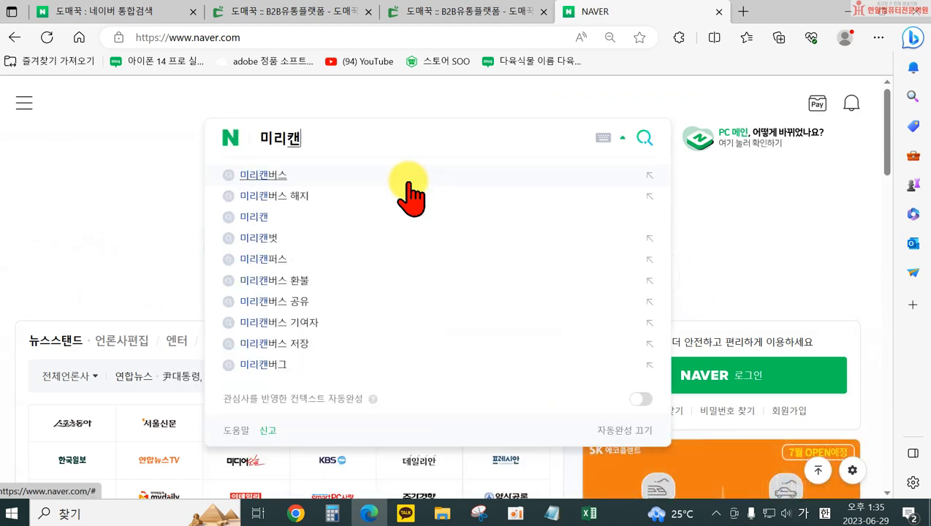
key("Return")
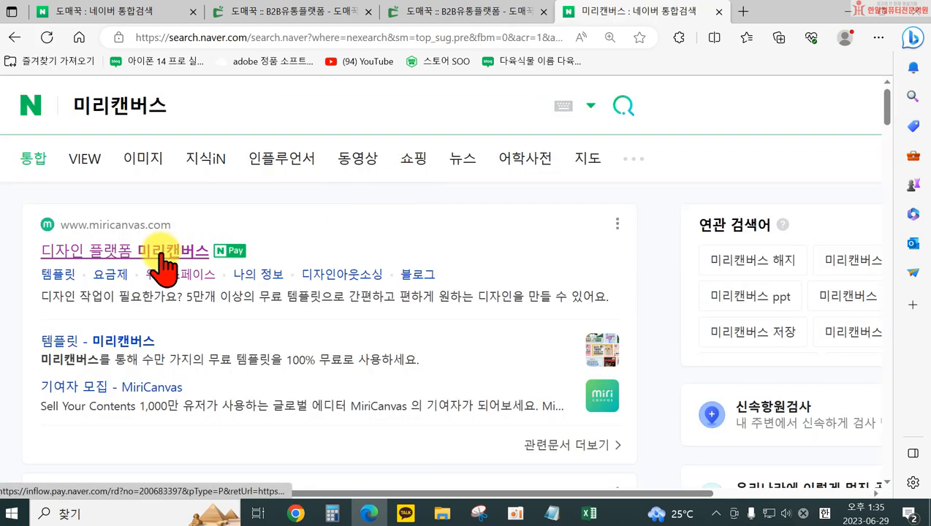
left_click(162, 252)
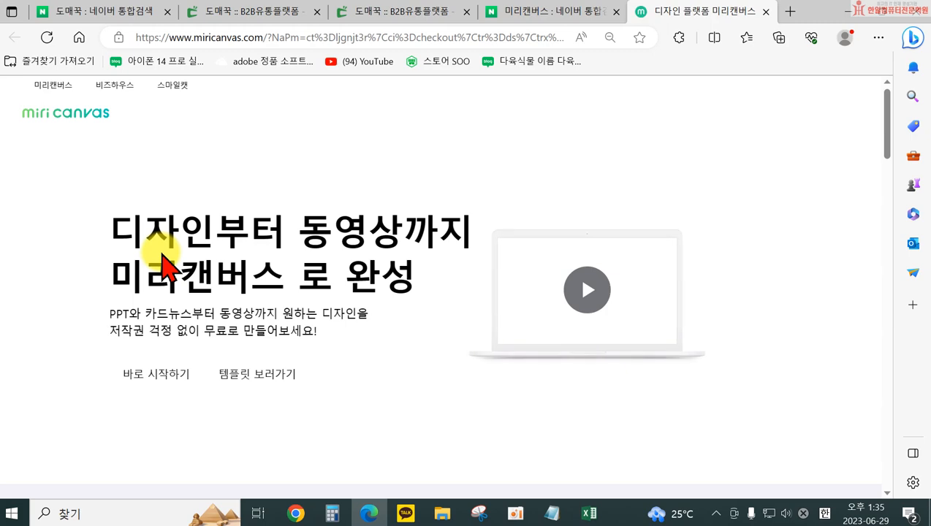
Log in to MiriCanvas with the Google account and decline to stay logged in
left_click(729, 141)
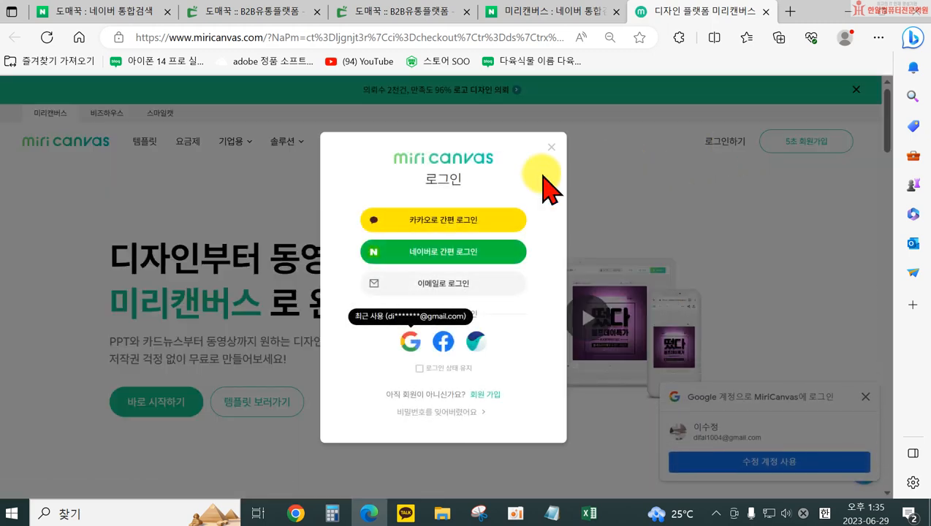
left_click(411, 341)
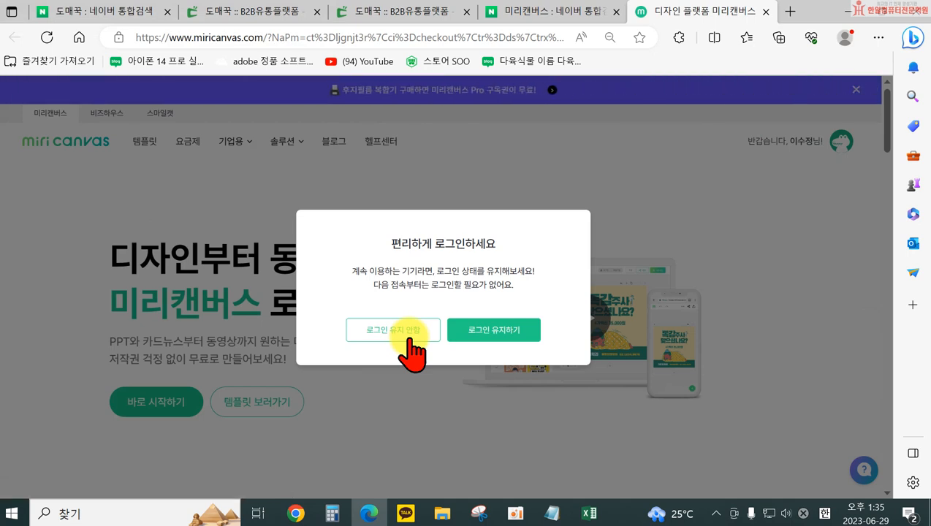
left_click(428, 339)
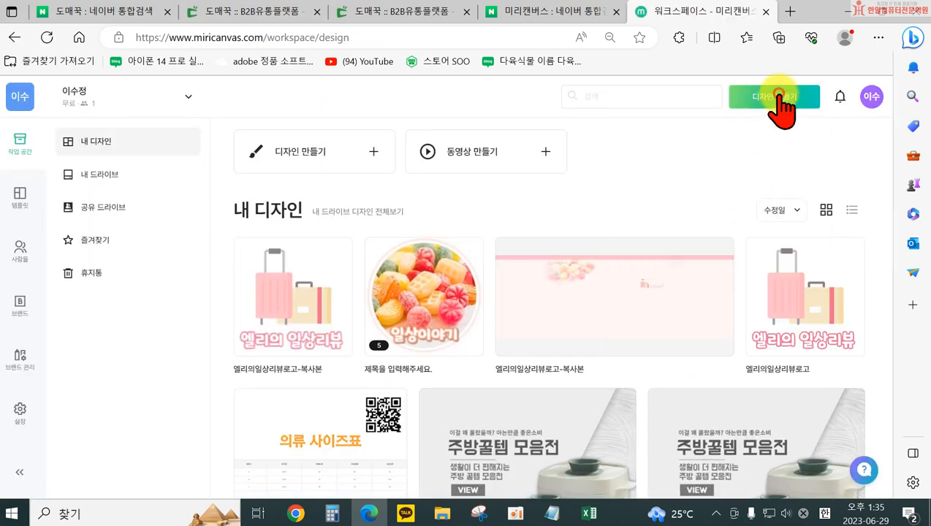
Create a new MiriCanvas design with a custom size of 1000 × 1000 px
left_click(779, 95)
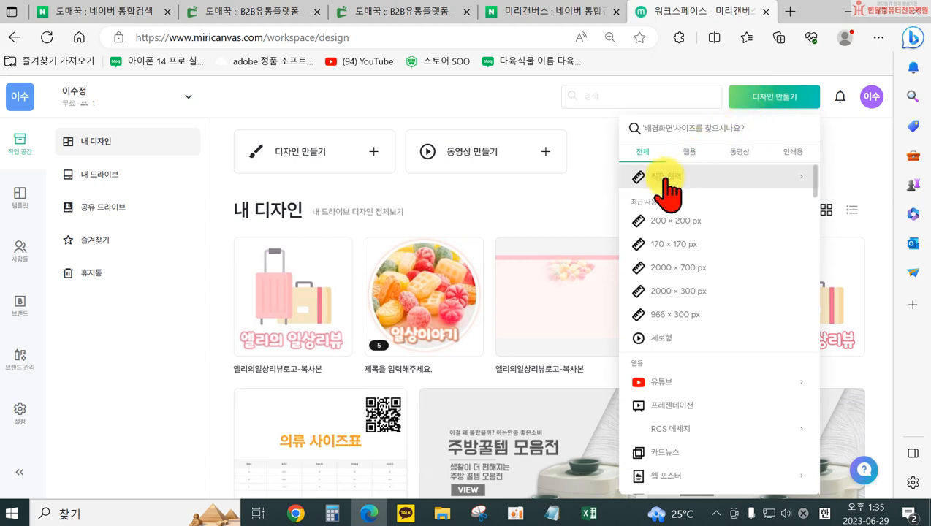
left_click(667, 178)
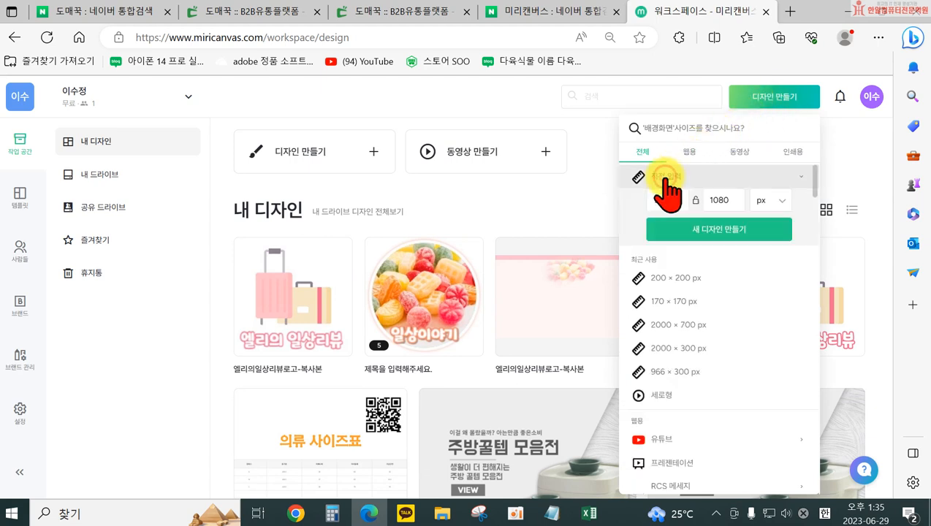
double_click(670, 200)
type("100")
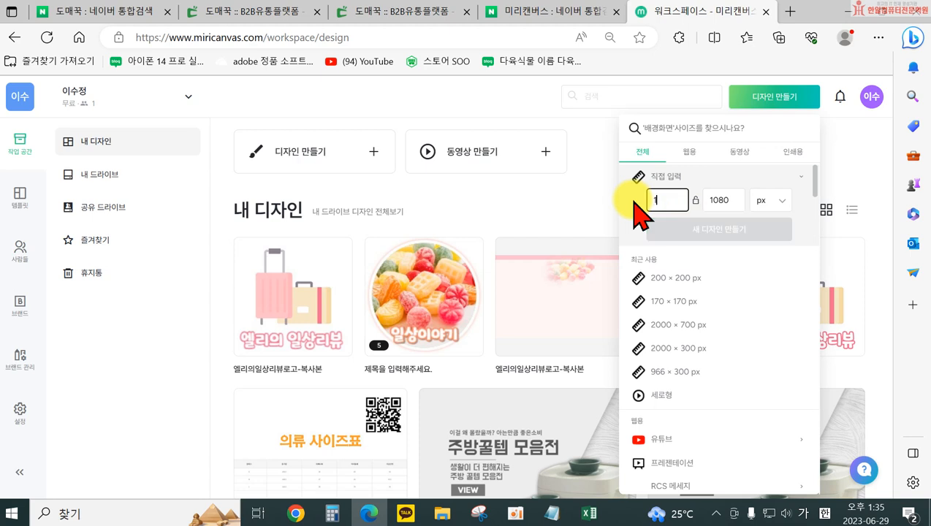
type("1000")
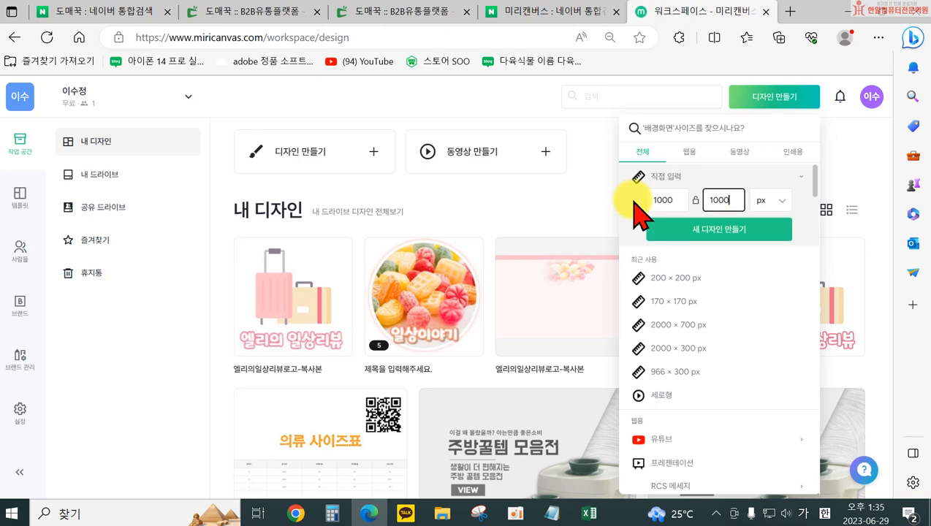
left_click(687, 232)
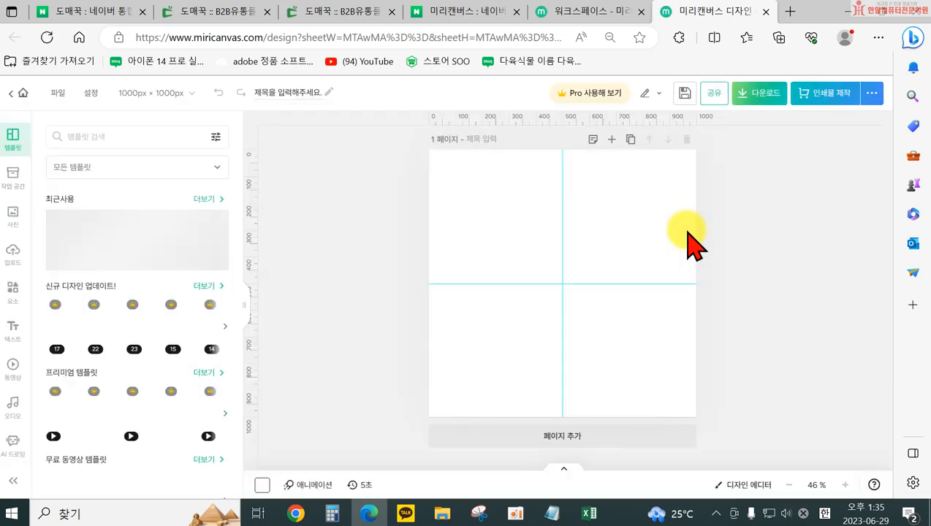
Return to the 도매꾹 power bank page and look through its detail images for a photo of the product in use
left_click(340, 11)
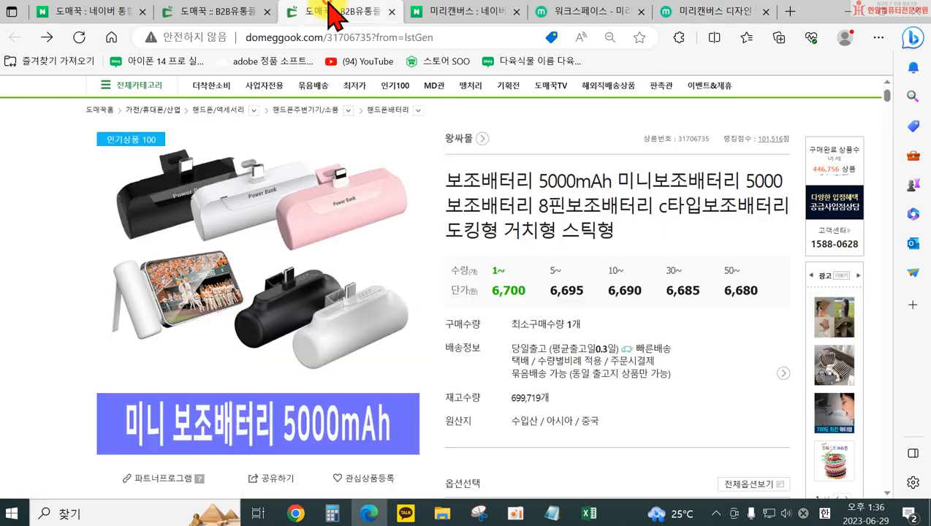
scroll(464, 285, "down", 10)
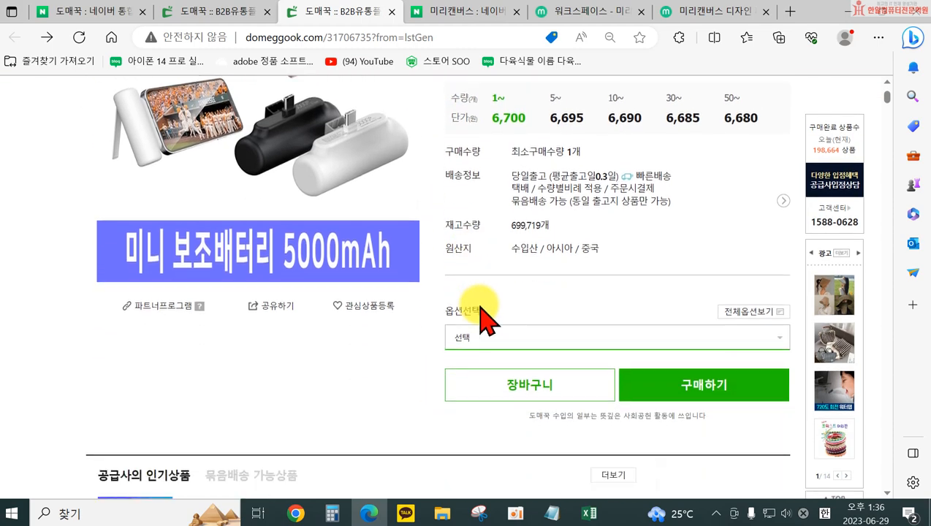
scroll(497, 339, "down", 15)
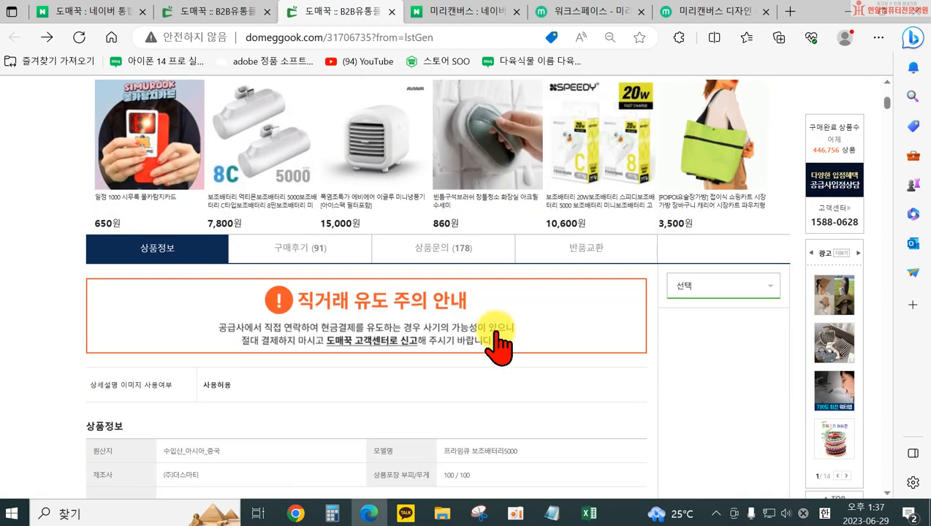
scroll(510, 352, "down", 10)
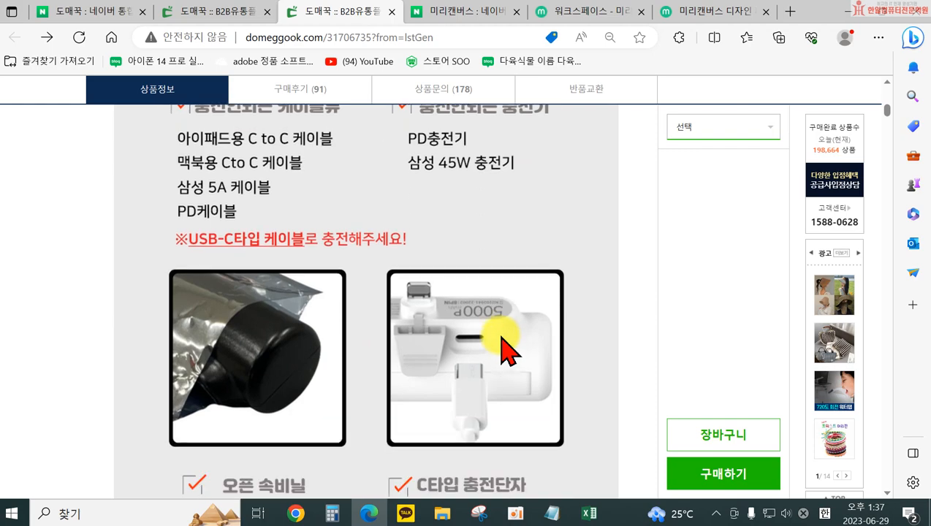
scroll(509, 353, "down", 9)
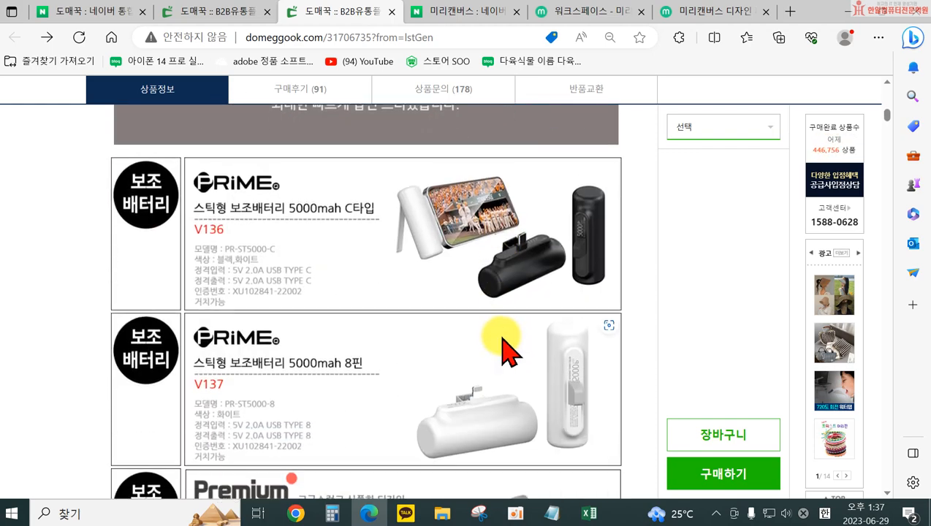
scroll(503, 339, "down", 10)
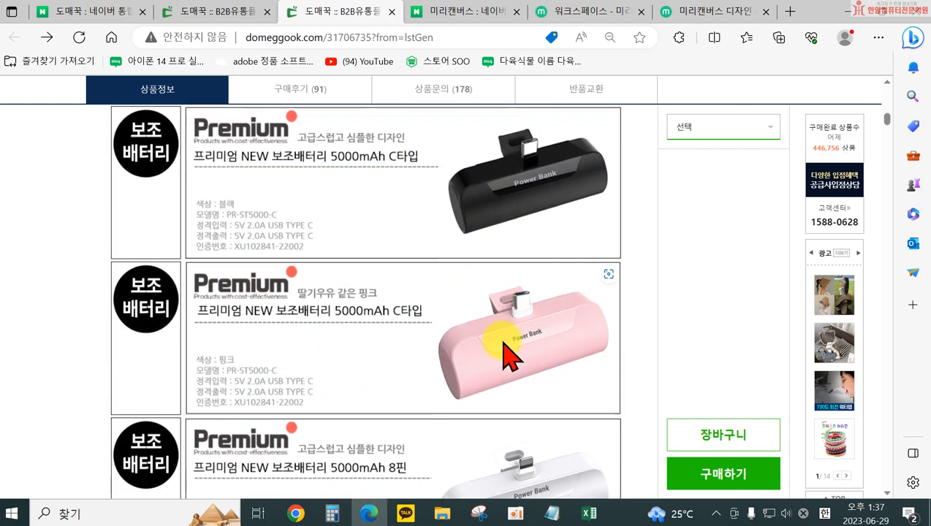
scroll(509, 352, "down", 10)
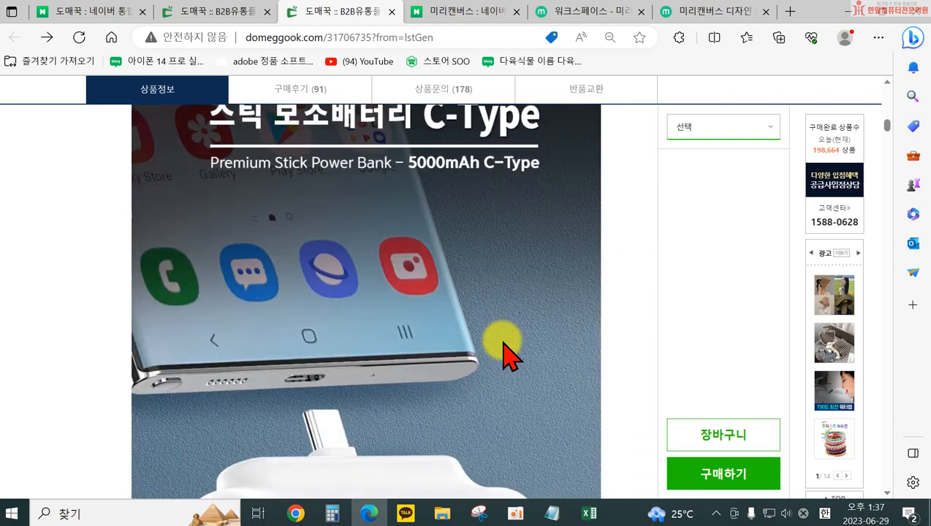
scroll(510, 354, "up", 5)
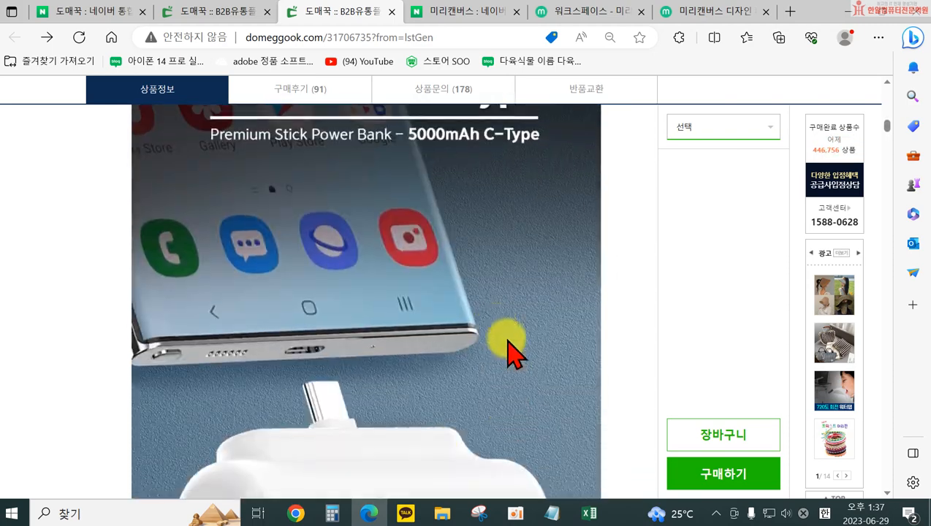
scroll(628, 446, "down", 3)
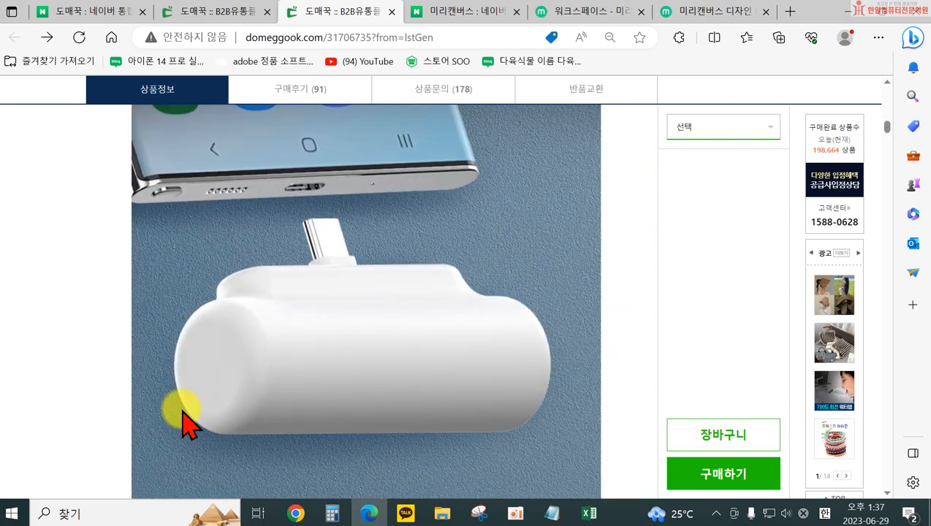
scroll(214, 174, "down", 1)
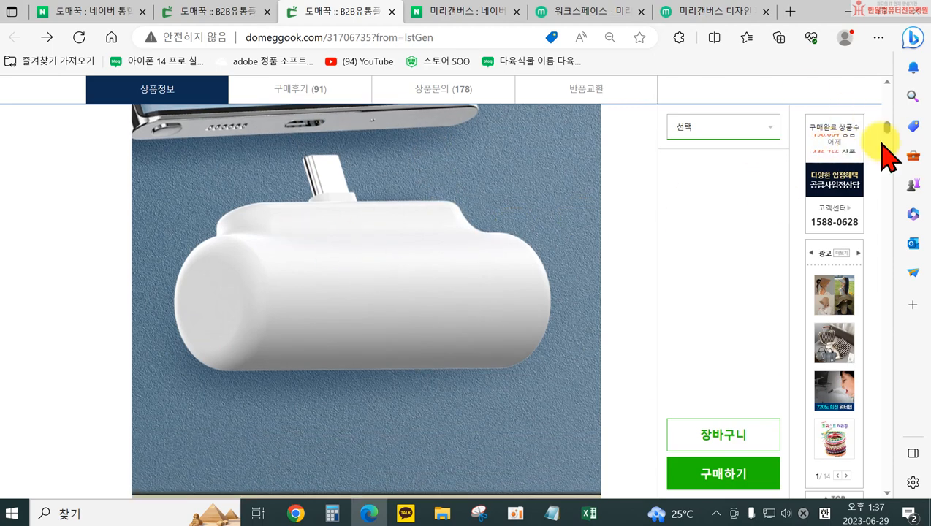
left_click_drag(887, 126, 887, 345)
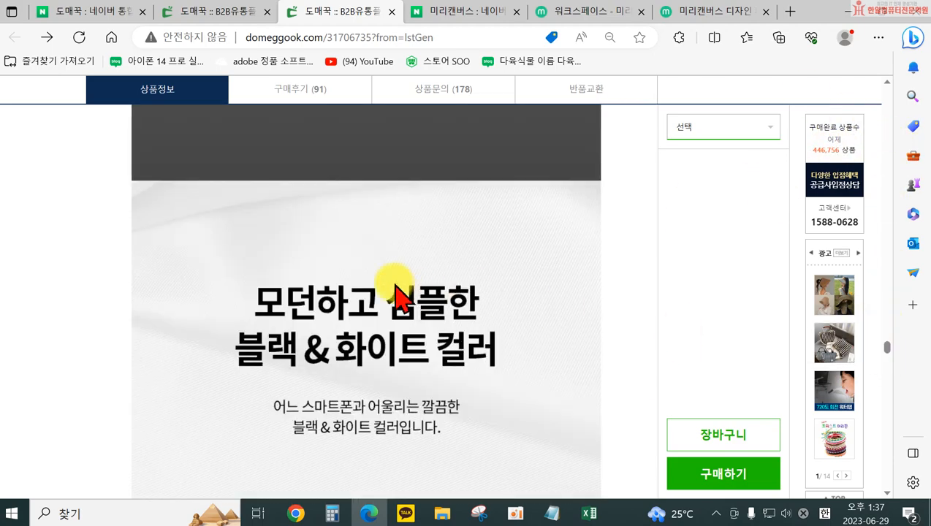
scroll(415, 295, "up", 15)
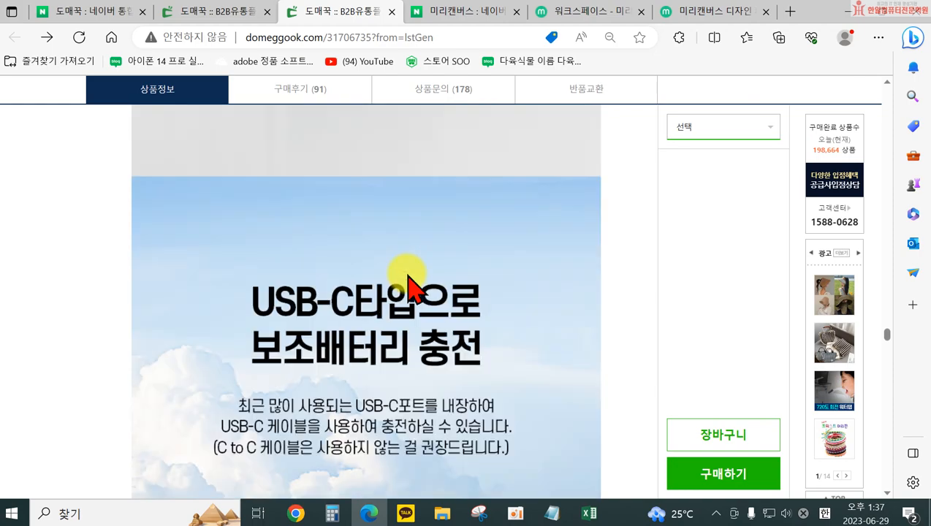
scroll(415, 289, "up", 10)
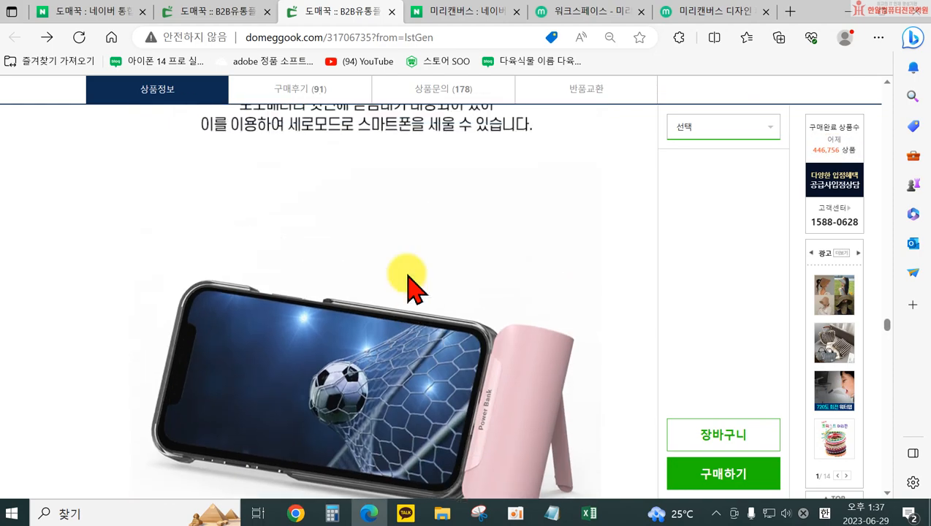
scroll(414, 288, "up", 10)
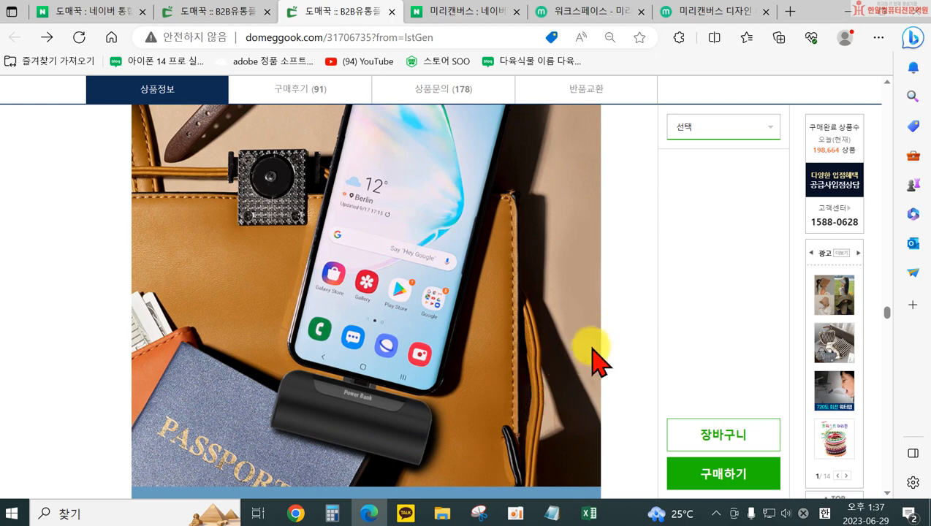
Capture a screenshot of the detail-page photo showing the black power bank plugged into a phone on the brown bag
scroll(574, 321, "down", 3, "ctrl")
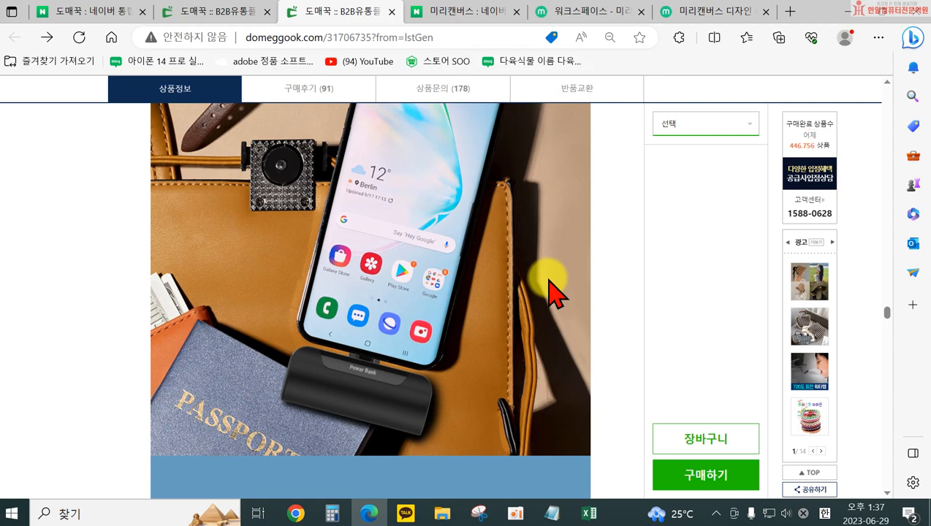
key("super")
left_click(625, 315)
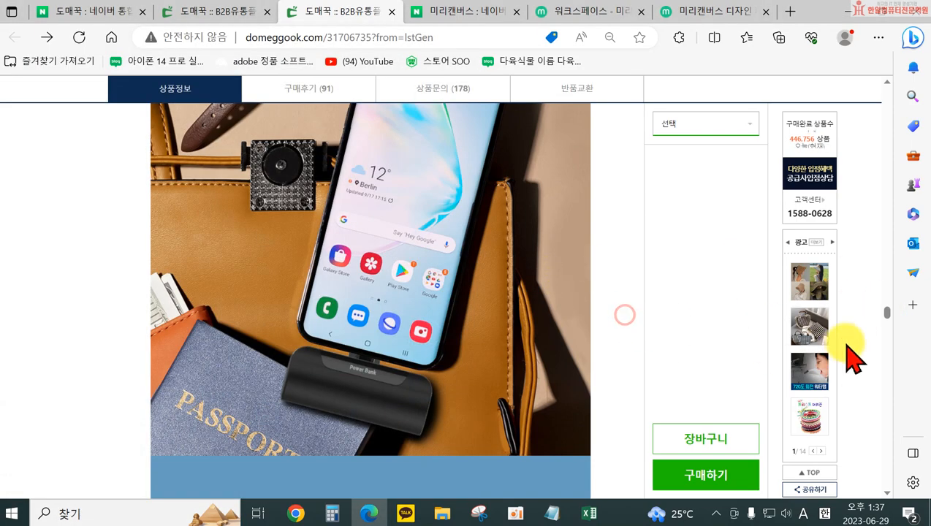
left_click_drag(887, 311, 888, 312)
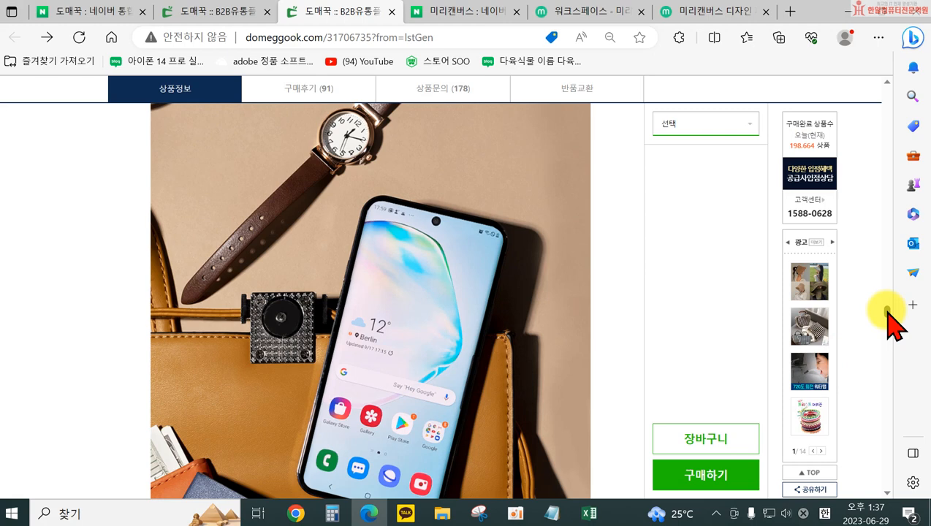
scroll(615, 298, "down", 2)
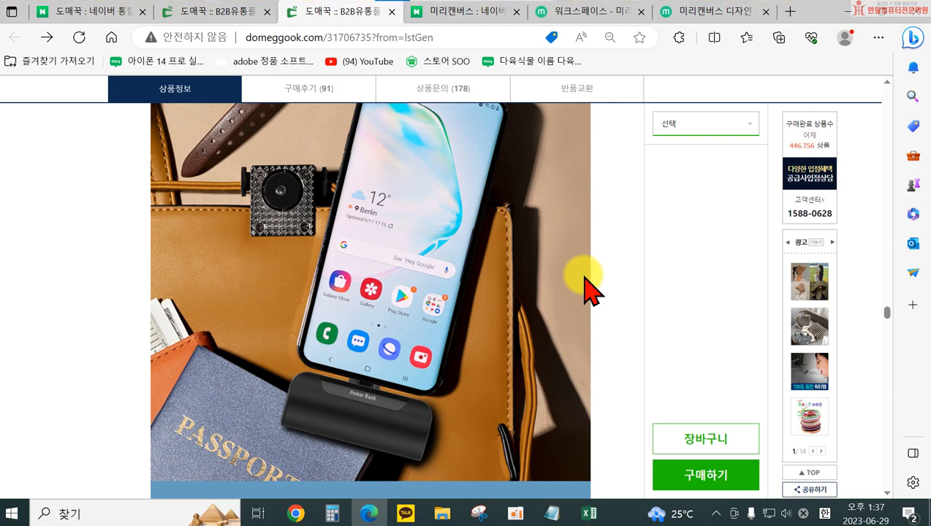
key("super+shift+s")
left_click_drag(151, 103, 592, 485)
left_click_drag(592, 486, 593, 489)
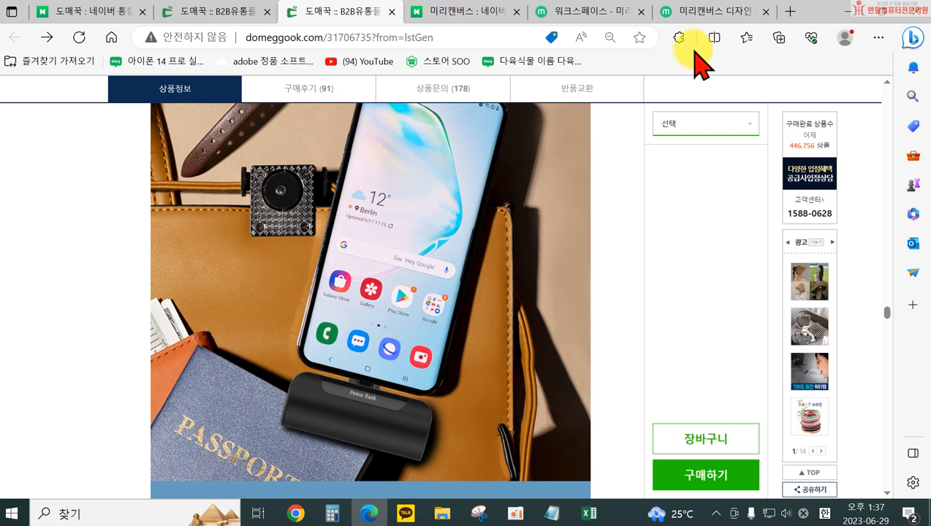
Paste the captured photo into the 1000 × 1000 px MiriCanvas design and enlarge it beyond the page width
left_click(700, 12)
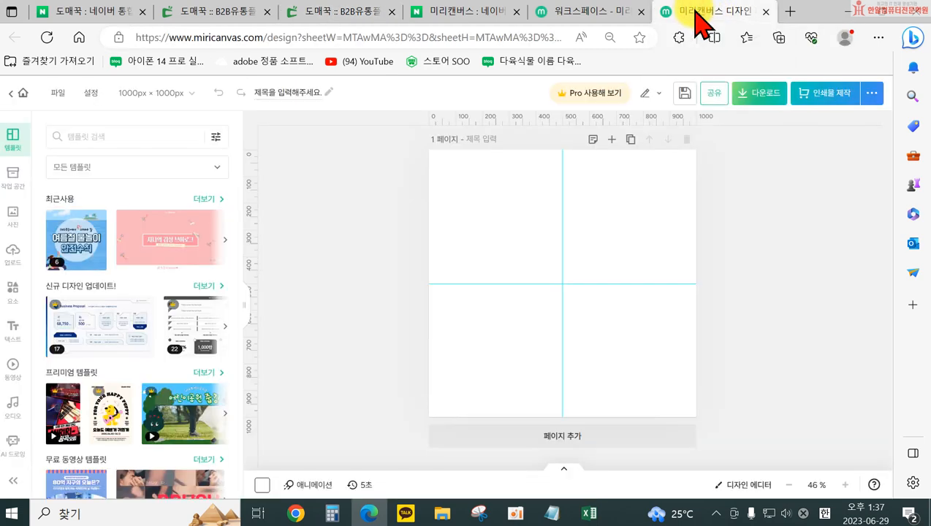
key("ctrl+v")
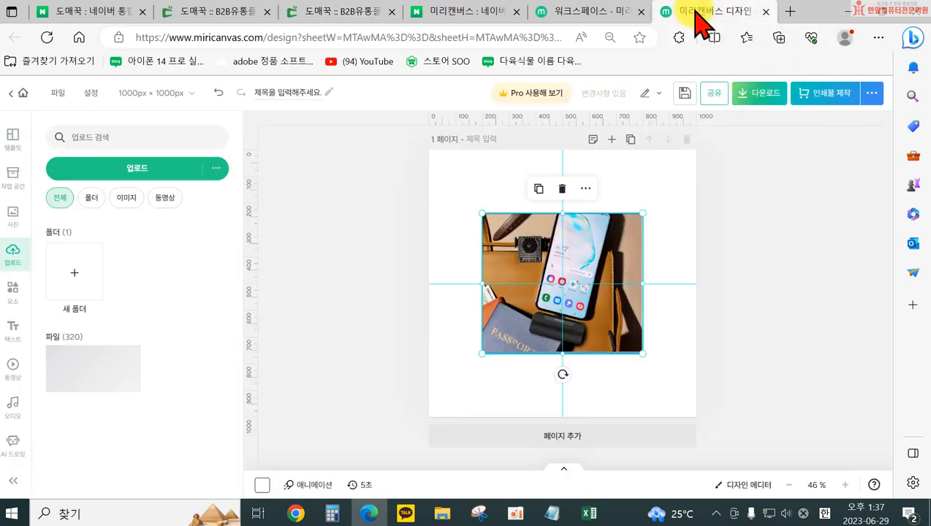
left_click_drag(641, 214, 752, 199)
left_click_drag(480, 356, 410, 417)
left_click_drag(643, 277, 624, 235)
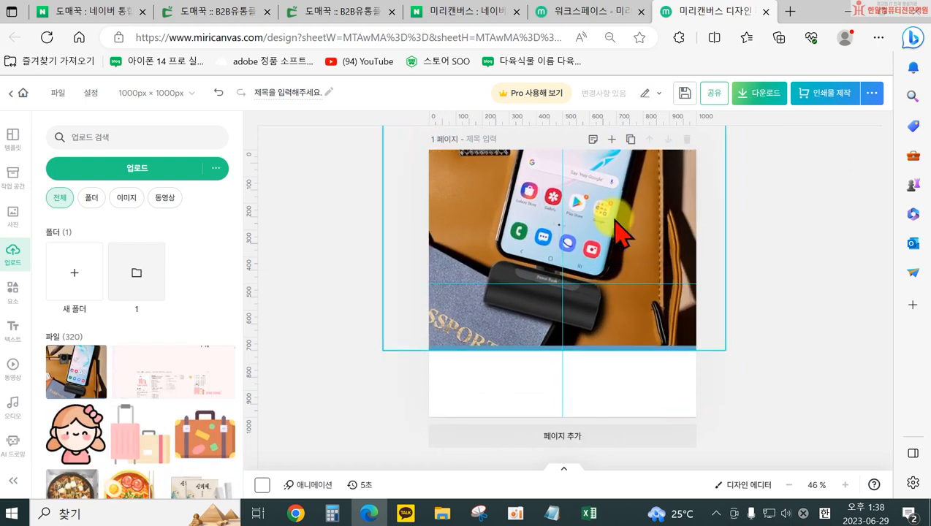
Scale and reposition the photo until it fills the whole page with the black power bank centred in the lower half
left_click_drag(723, 343, 798, 474)
left_click_drag(616, 364, 554, 315)
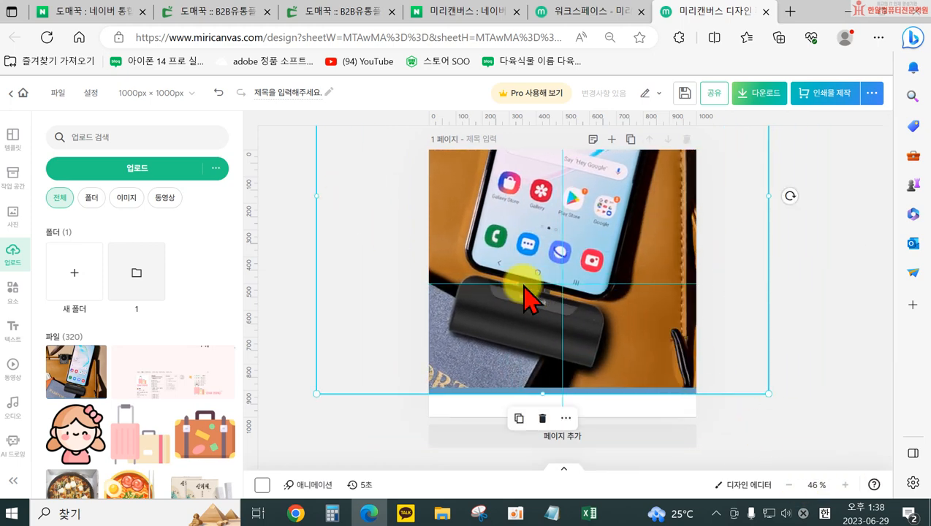
left_click_drag(772, 383, 832, 449)
left_click_drag(636, 367, 670, 301)
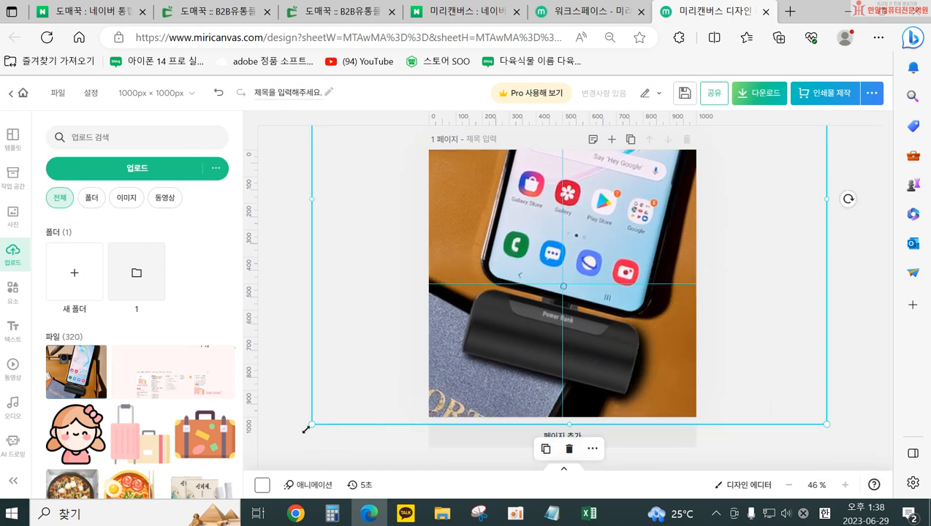
left_click_drag(306, 429, 264, 480)
left_click_drag(522, 334, 551, 291)
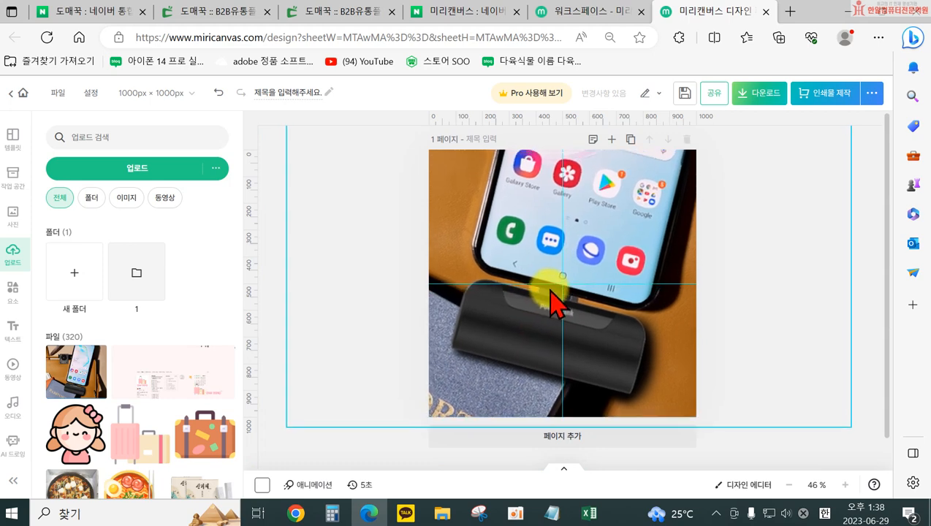
left_click_drag(286, 426, 354, 369)
left_click_drag(513, 319, 477, 381)
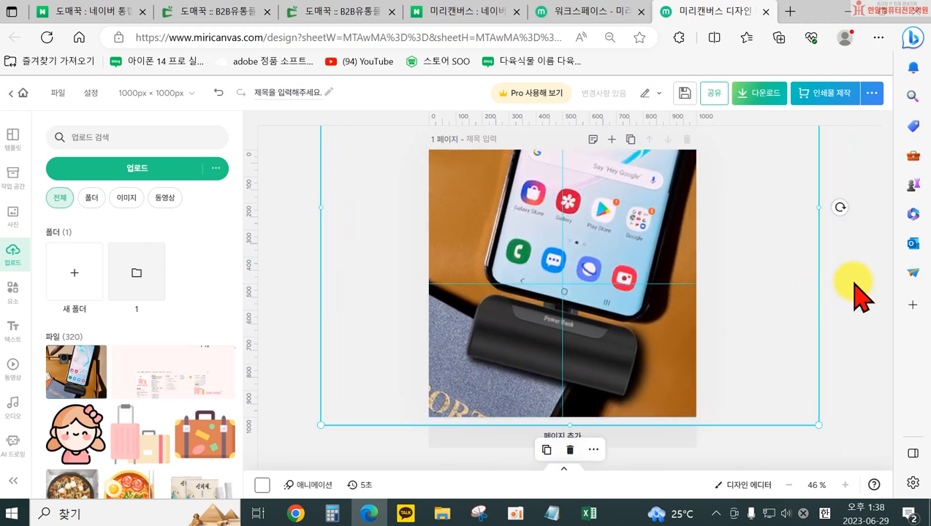
left_click_drag(817, 427, 809, 426)
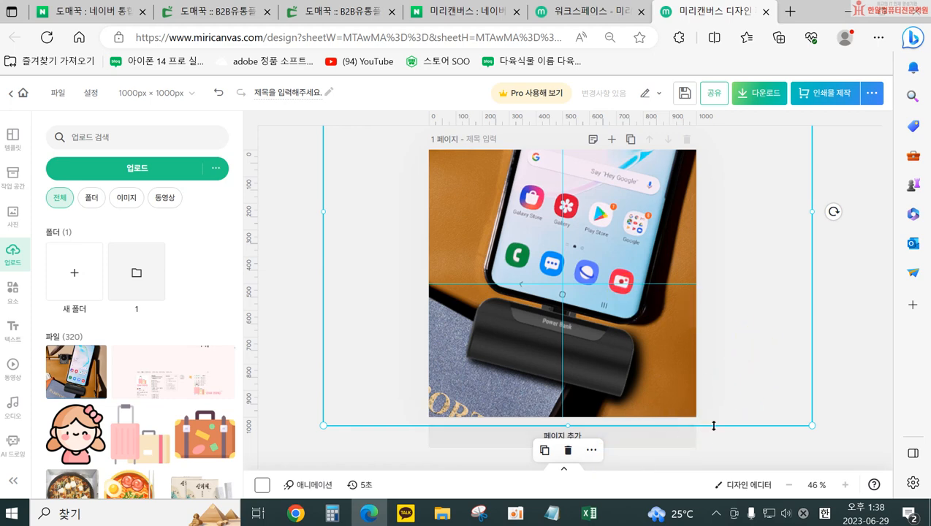
left_click(552, 511)
left_click(321, 223)
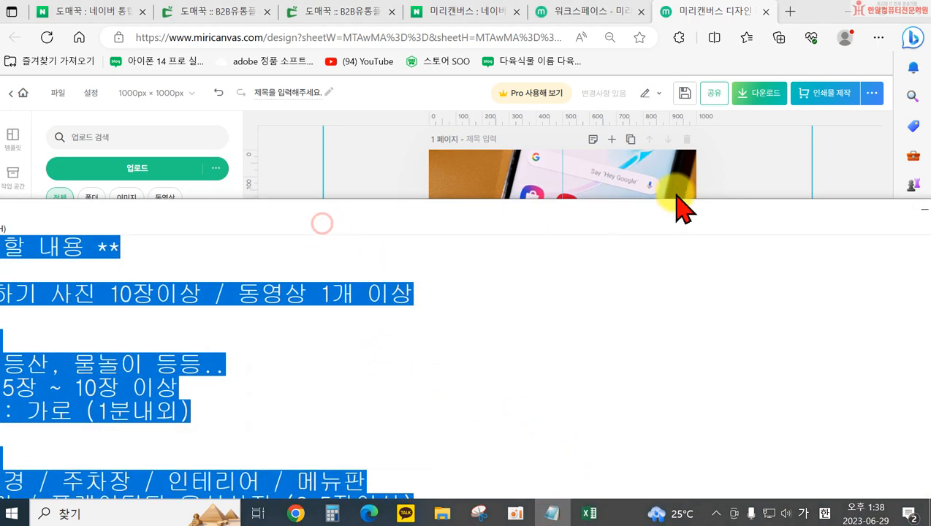
left_click_drag(373, 214, 572, 500)
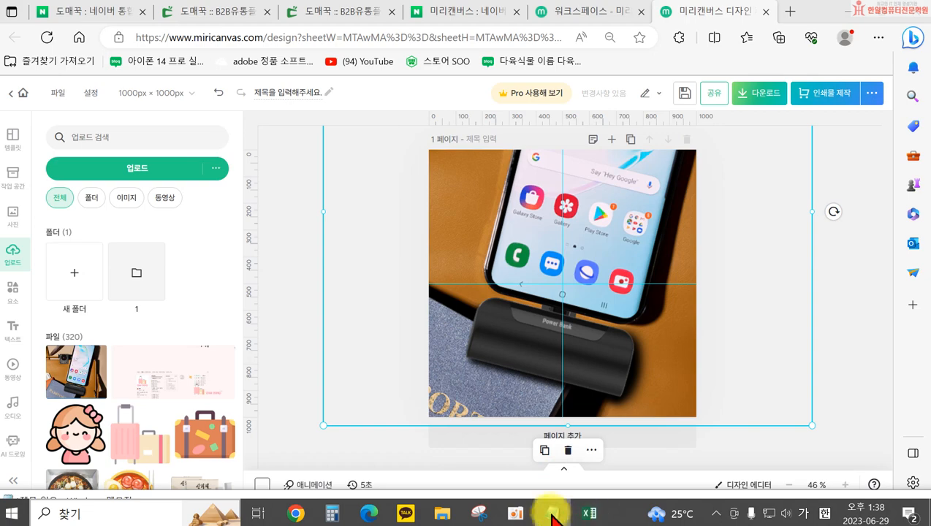
Capture a screenshot of the 도매꾹 detail-page photo showing the white power bank plugged into a phone on black marble
left_click(343, 10)
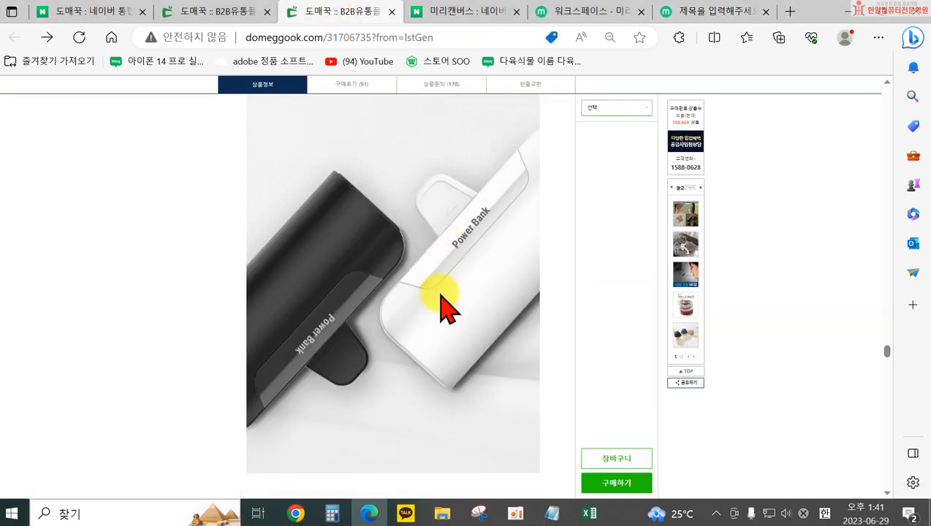
scroll(442, 307, "down", 10)
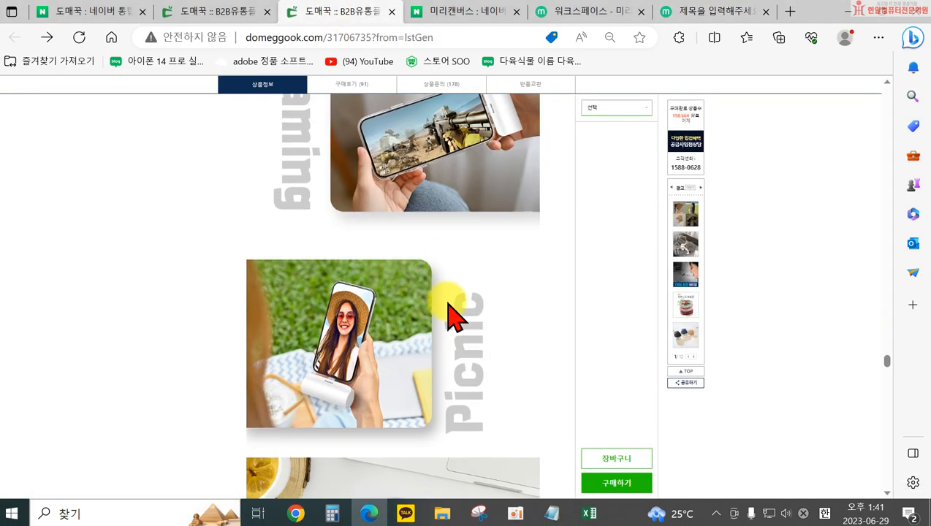
scroll(453, 314, "down", 4)
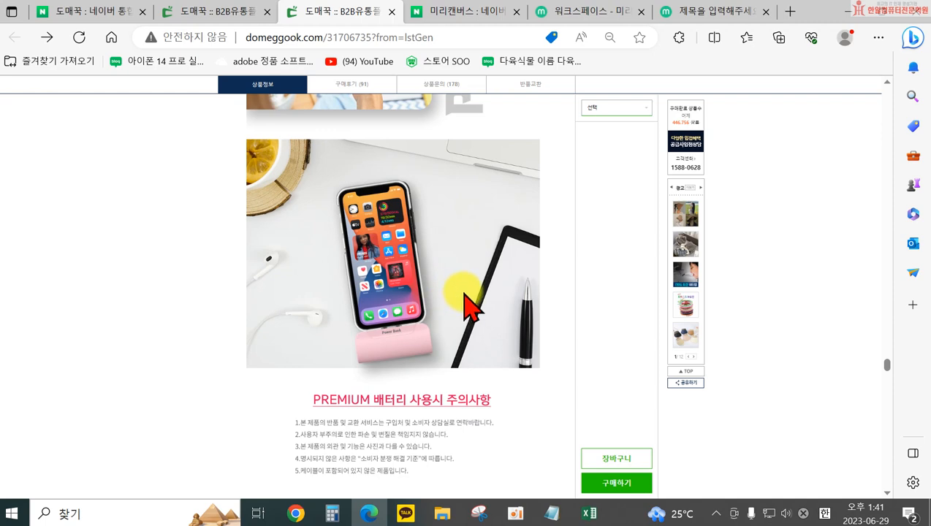
scroll(468, 304, "down", 10)
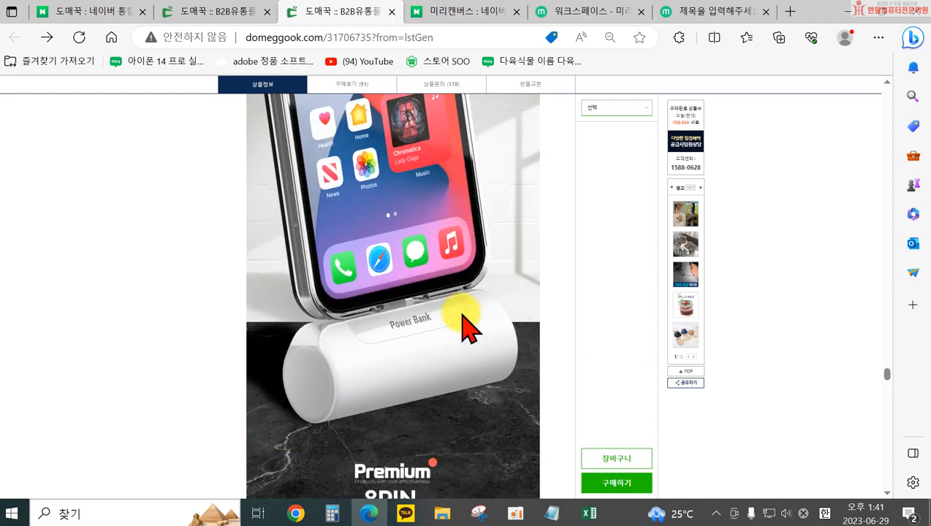
scroll(467, 325, "up", 7)
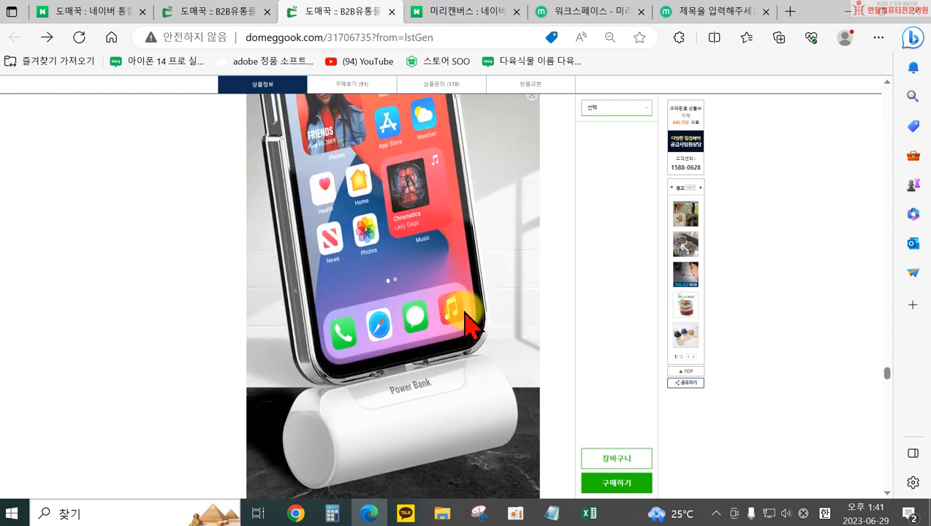
scroll(468, 320, "down", 1)
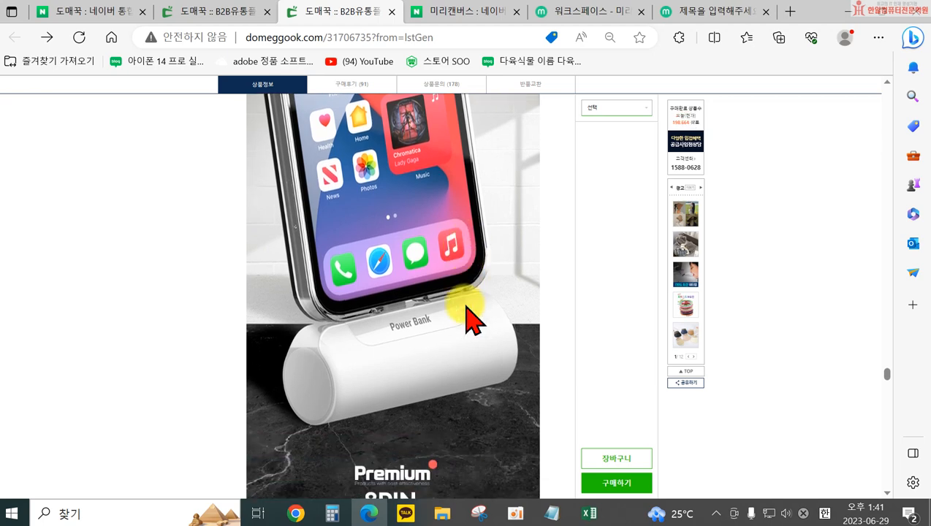
key("shift+super+s")
left_click_drag(540, 452, 248, 93)
Return to the MiriCanvas design and paste the captured white power bank photo onto the blank page 4
left_click(691, 12)
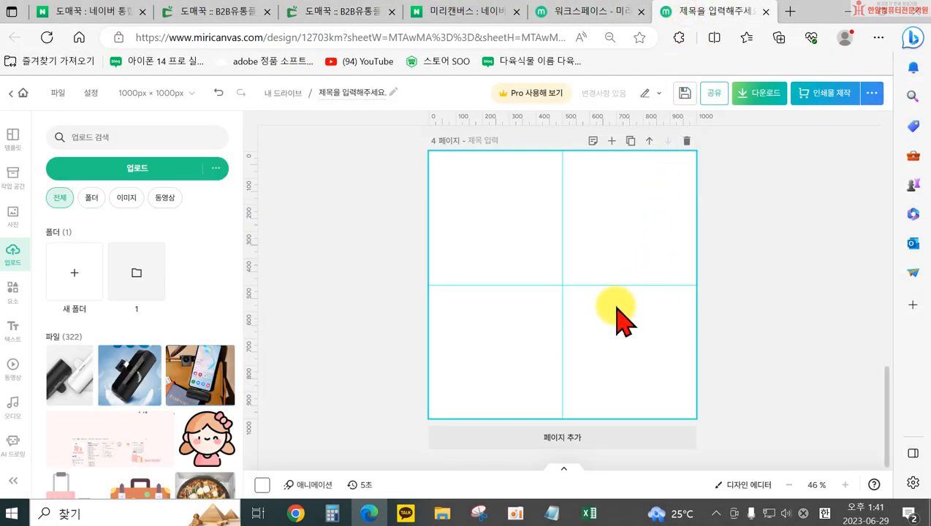
key("ctrl+v")
left_click_drag(628, 202, 708, 125)
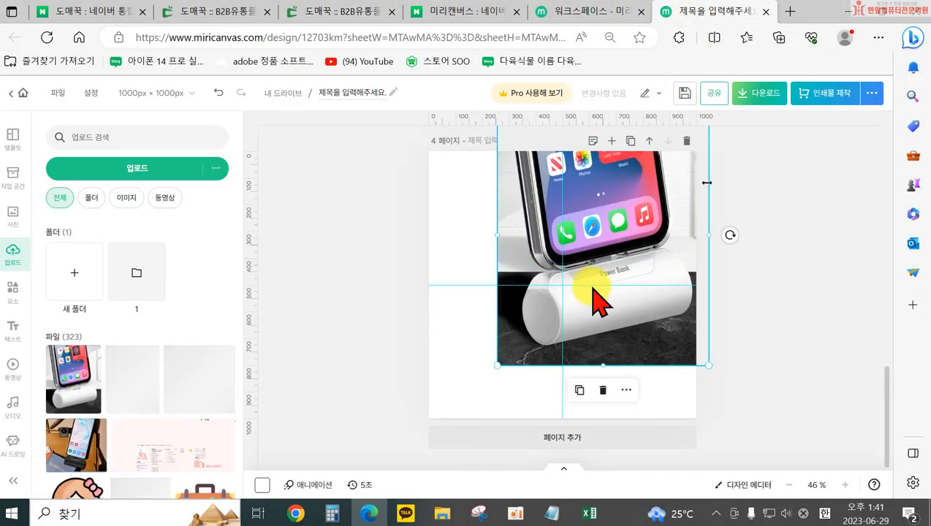
Try enlarging and repositioning the white power bank photo to cover page 4, and undo these changes
mouse_move(497, 365)
left_mouse_down()
mouse_move(430, 449)
mouse_move(492, 373)
mouse_move(488, 361)
mouse_move(485, 374)
left_mouse_up()
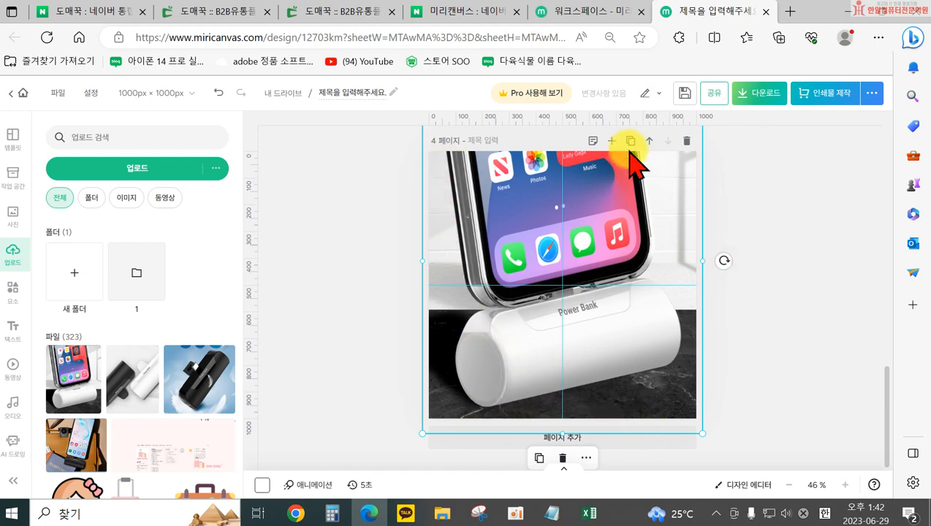
left_click_drag(510, 264, 512, 371)
key("ctrl+z")
key("ctrl+z")
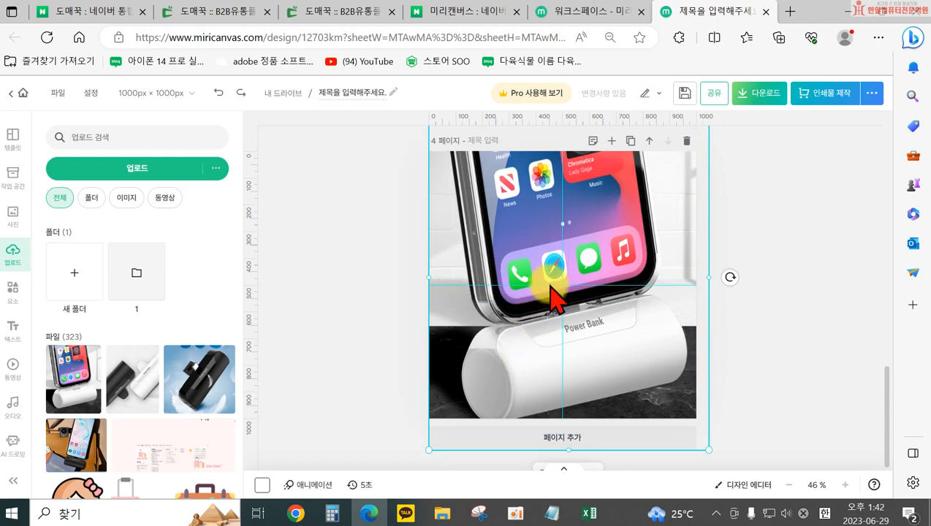
key("ctrl+z")
Try widening the white power bank photo horizontally beyond both sides of page 4, and undo the stretching
left_click_drag(520, 212, 340, 288)
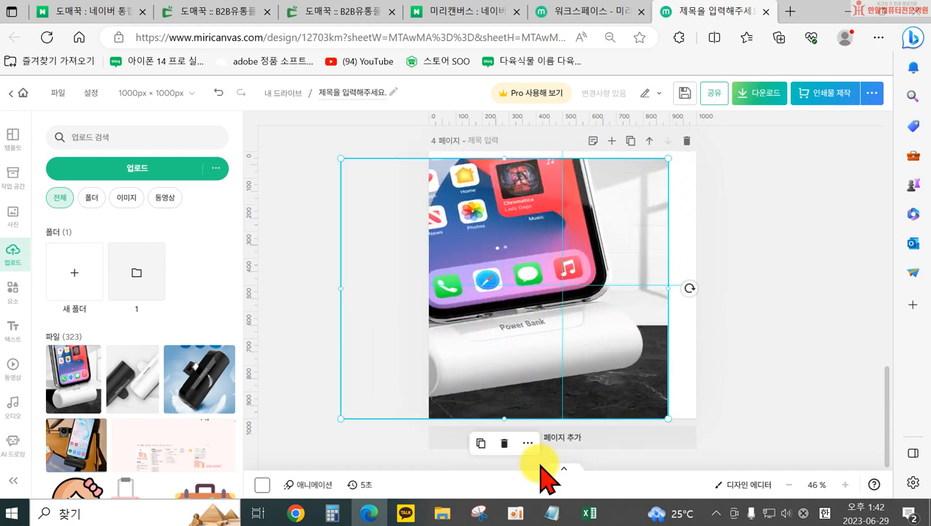
left_click_drag(656, 291, 844, 292)
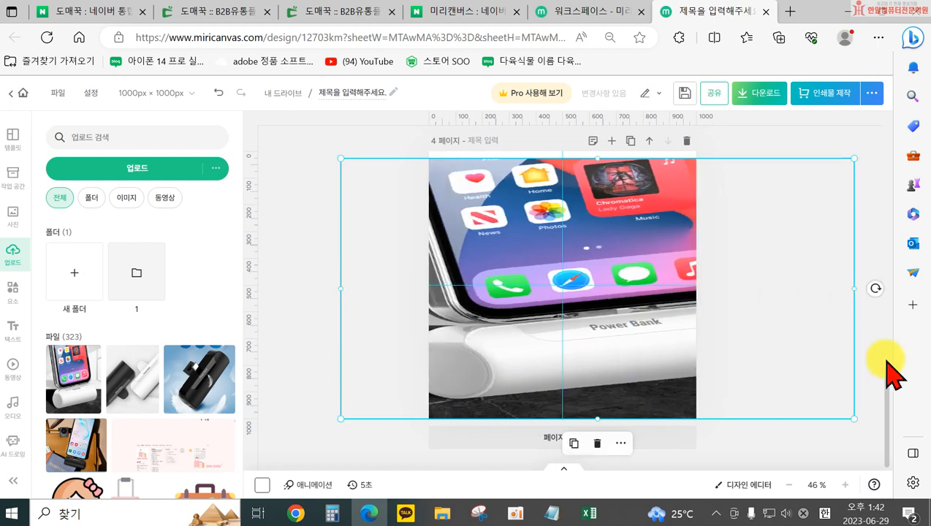
key("ctrl+z")
key("ctrl+z")
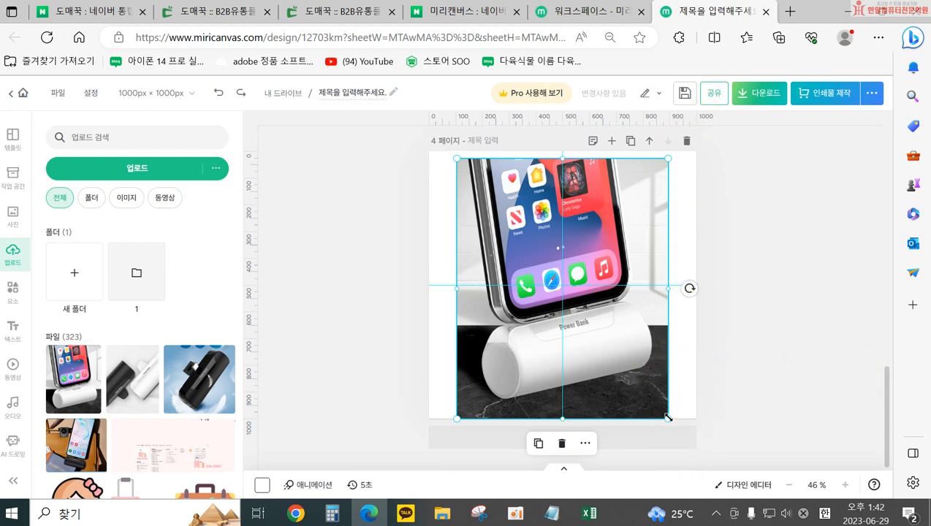
Scale the white power bank photo proportionally past the page 4 edges and position the power bank in the lower half
left_click_drag(668, 420, 716, 478)
left_click_drag(457, 156, 422, 142)
left_click_drag(475, 269, 424, 199)
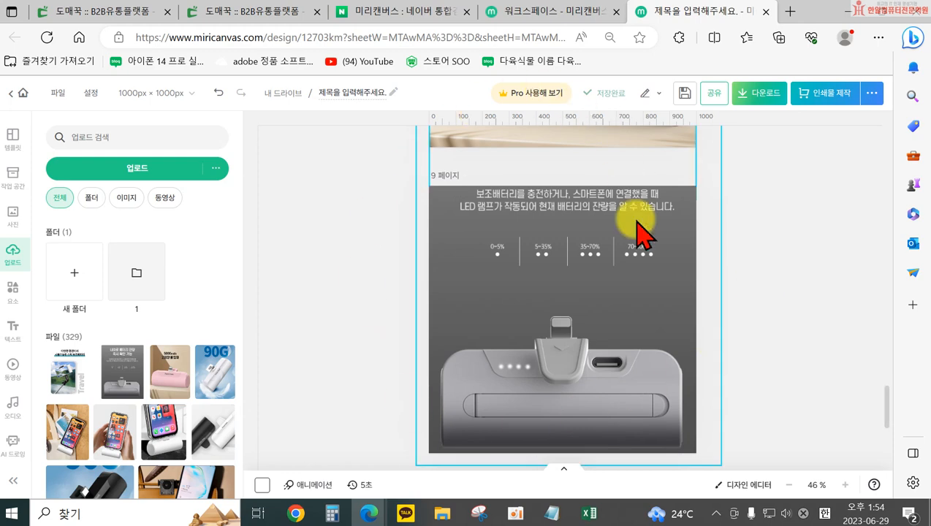
scroll(495, 281, "up", 5)
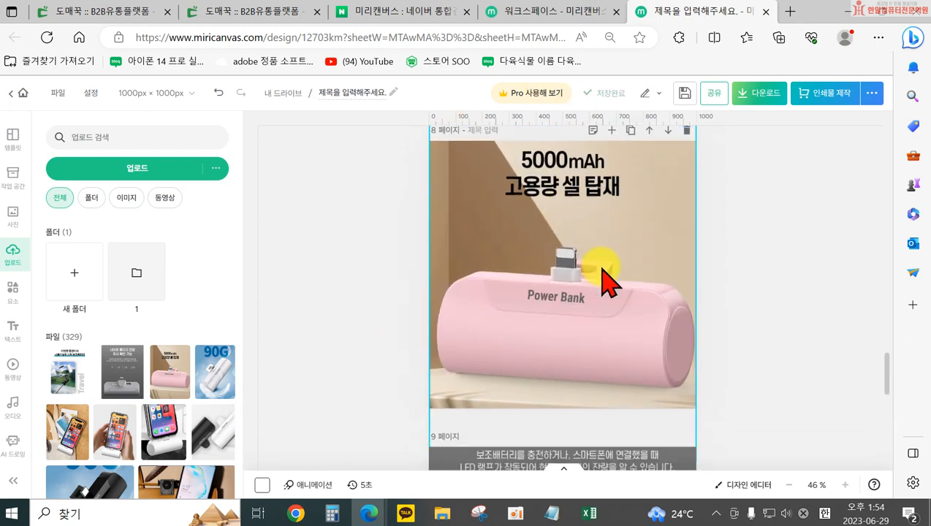
scroll(607, 281, "down", 6)
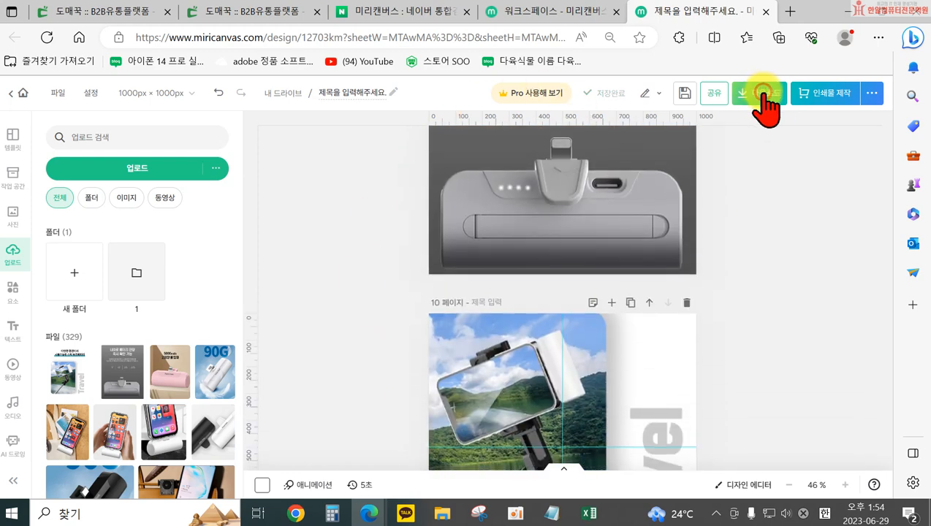
left_click(764, 93)
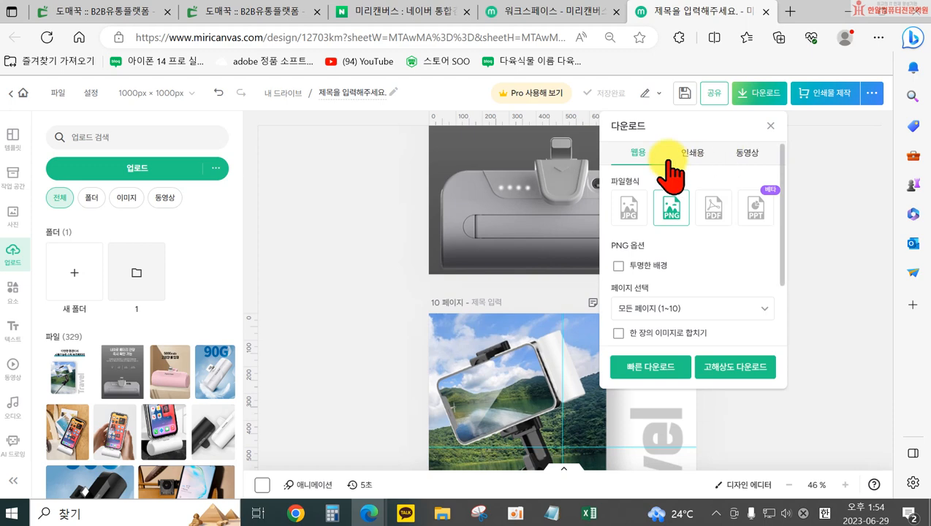
left_click(827, 193)
Set the brightness of the pink power bank photo on page 8 to 9 using the manual filter adjustments
scroll(643, 271, "up", 3)
scroll(636, 286, "up", 5)
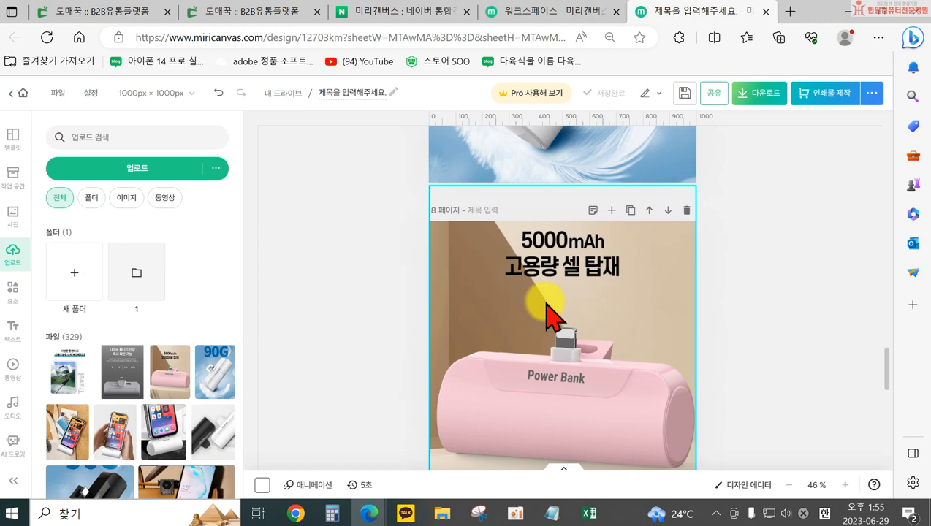
left_click(549, 307)
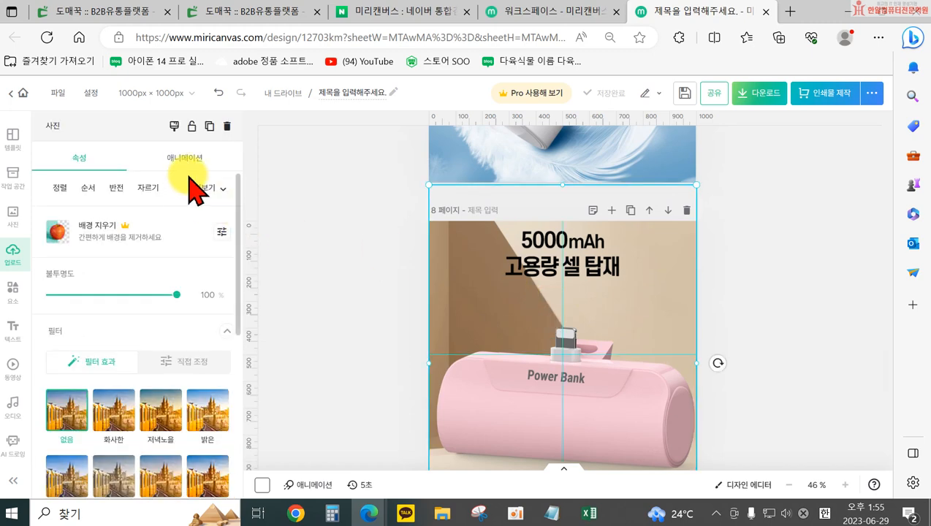
left_click(273, 291)
left_click(440, 288)
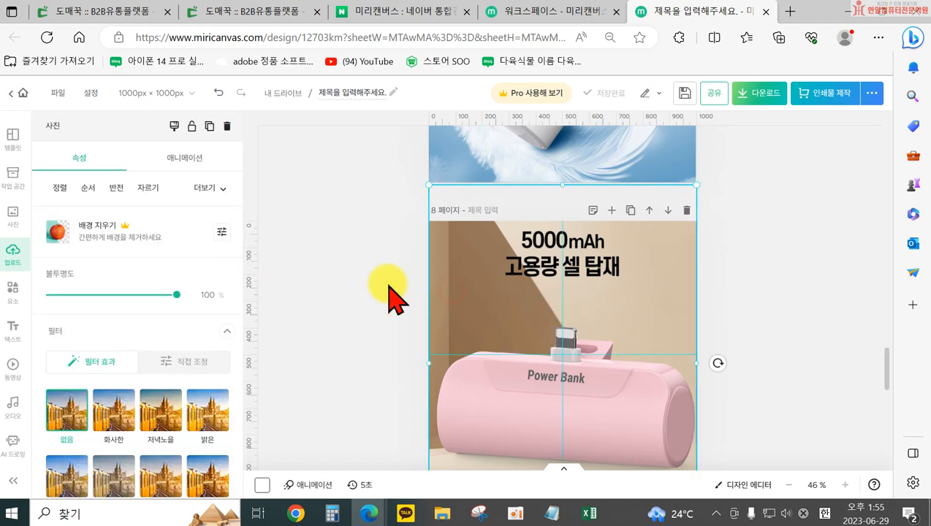
scroll(146, 307, "down", 3)
left_click(183, 215)
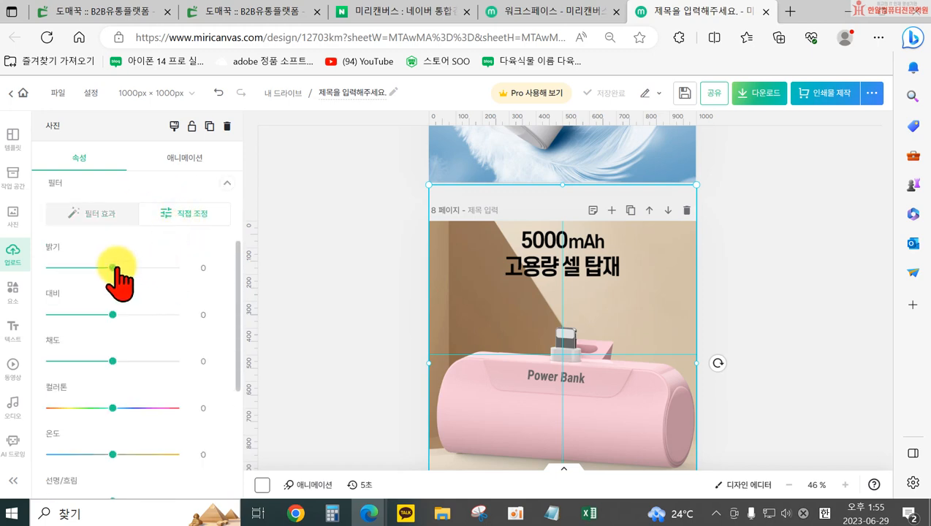
left_click(118, 266)
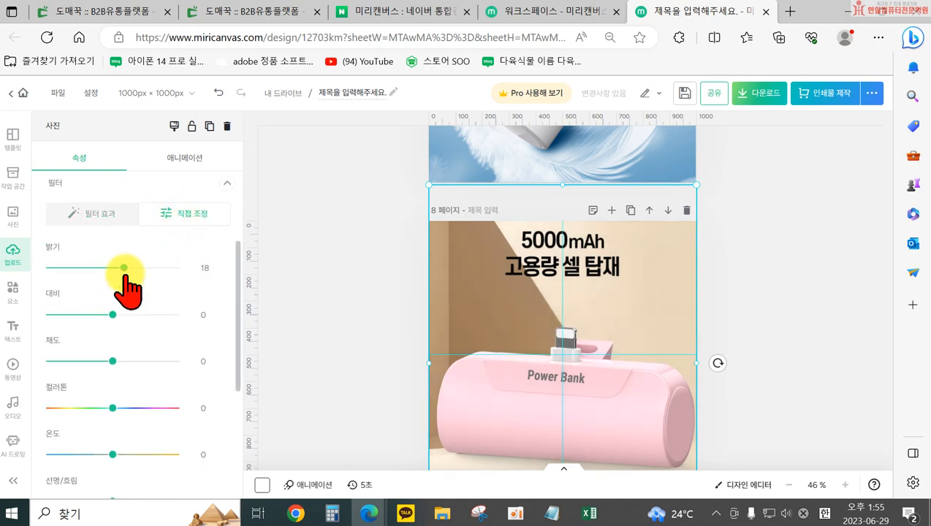
left_click_drag(123, 268, 118, 268)
Set the brightness to 12 and the contrast to 9 for the hand-held phone photo on page 5
scroll(545, 293, "up", 8)
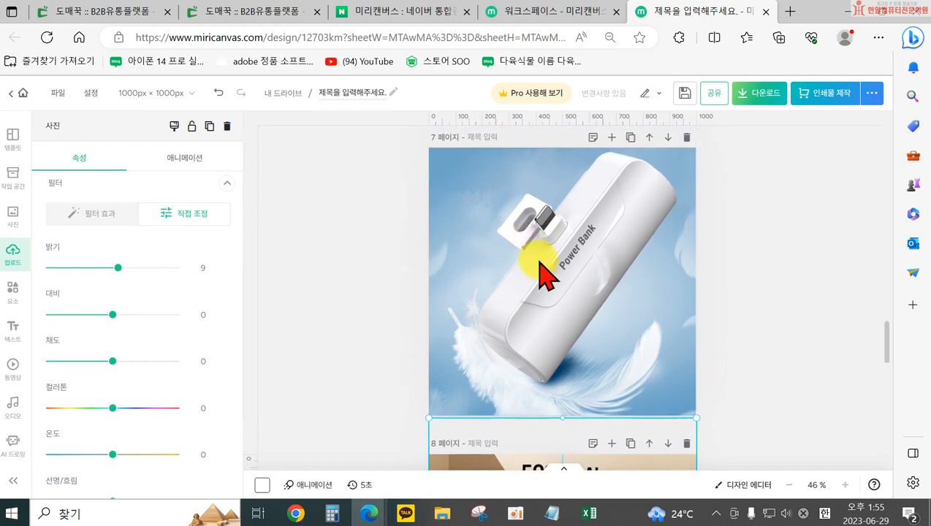
scroll(549, 307, "up", 5)
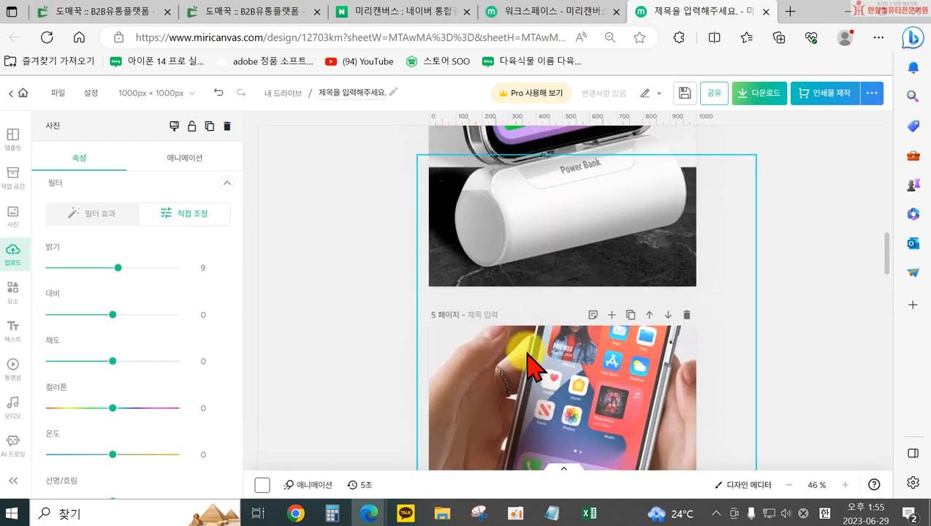
scroll(530, 369, "down", 2)
left_click(510, 333)
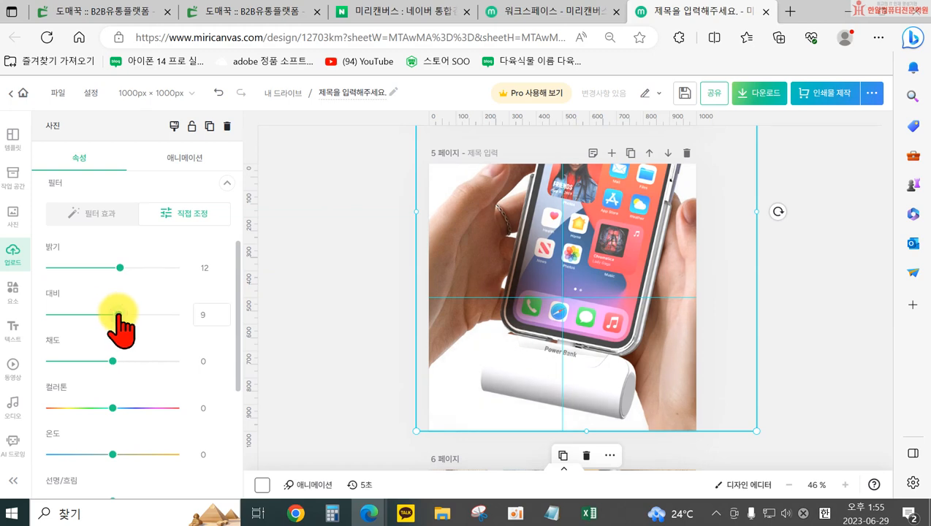
Set the brightness to 11 and the contrast to 7 for the black and white power bank photo on page 3
scroll(373, 365, "up", 10)
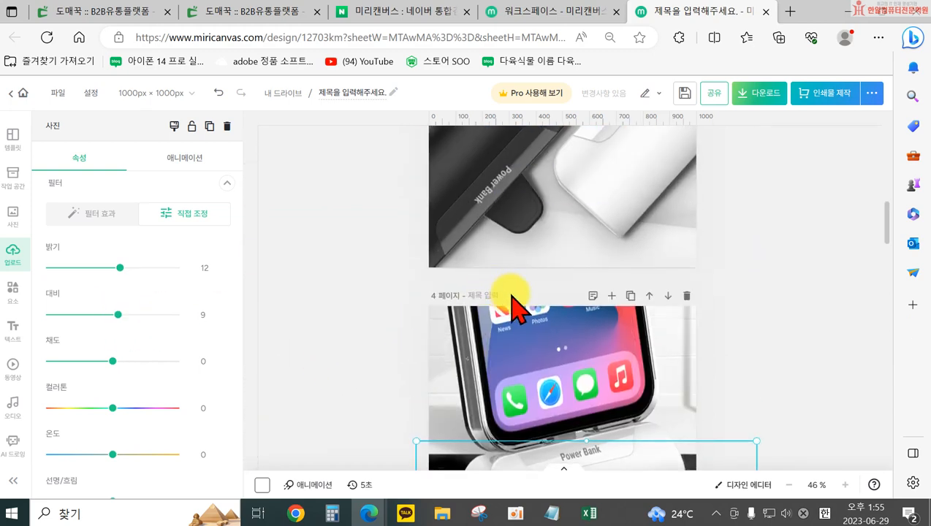
left_click(509, 282)
left_click_drag(113, 267, 118, 268)
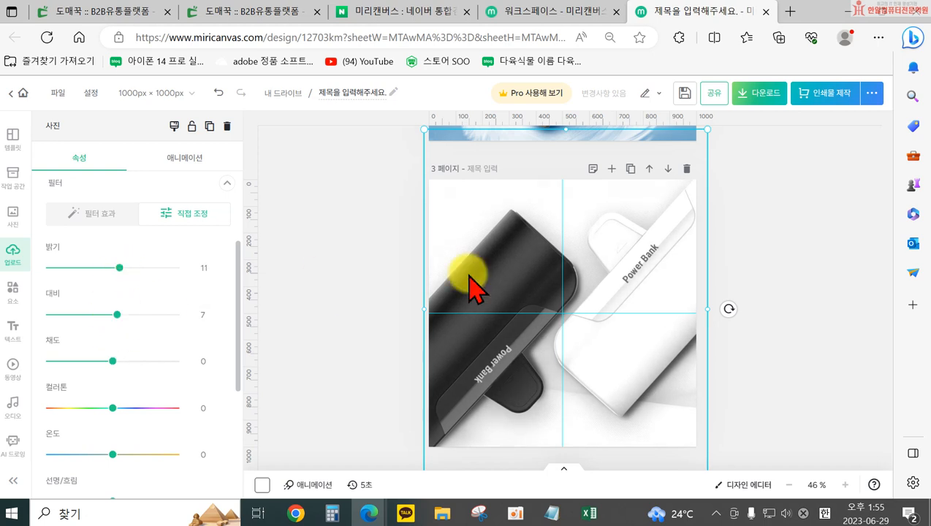
Slightly raise the brightness of the black power bank photo with feathers on page 2
scroll(511, 289, "up", 5)
left_click(585, 314)
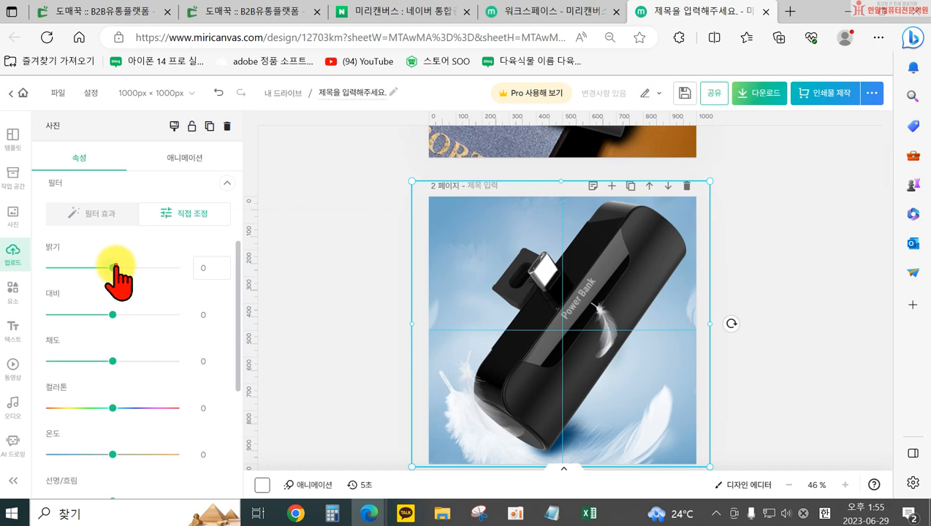
left_click_drag(114, 268, 119, 268)
Set the brightness to 8 and the contrast to 13 for the phone and power bank photo on page 1
scroll(578, 321, "up", 3)
left_click(568, 313)
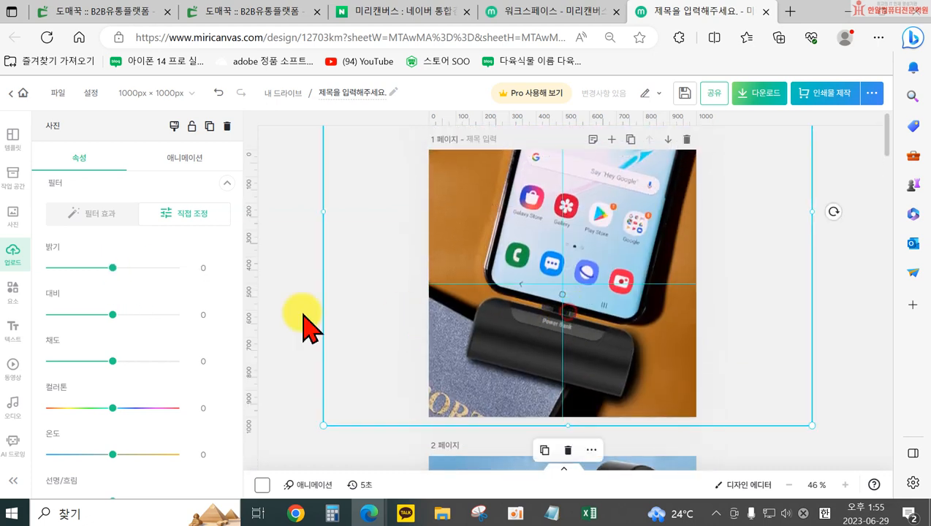
left_click_drag(116, 267, 118, 267)
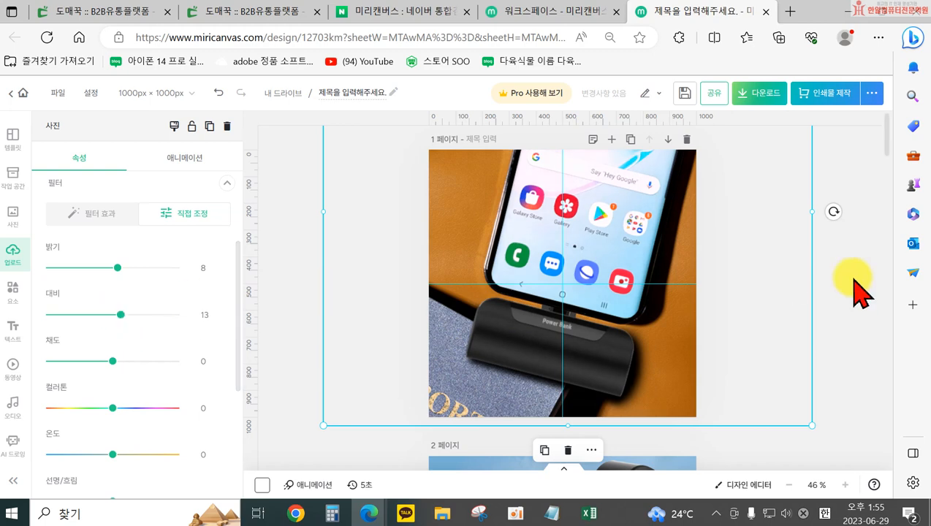
left_click(842, 310)
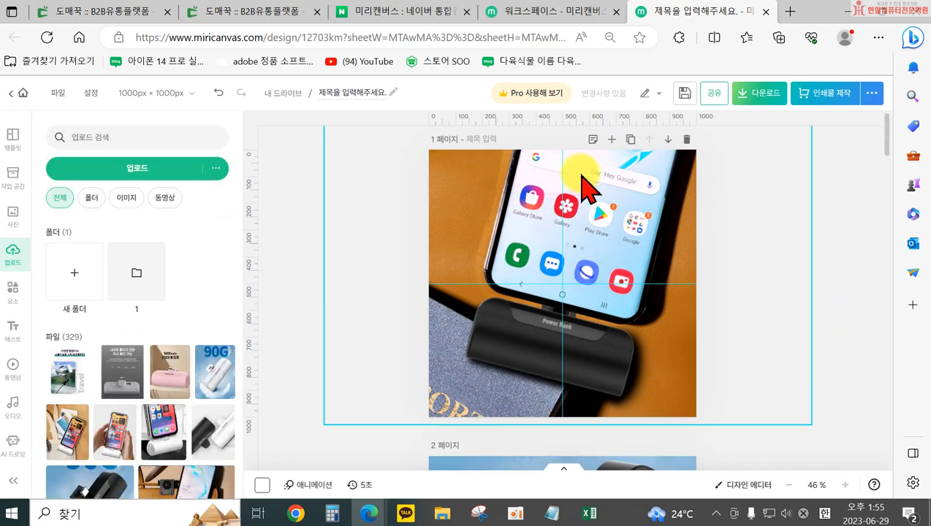
Download all pages (1~10) as high-resolution PNG images and choose to save the archive under a different name
left_click(762, 102)
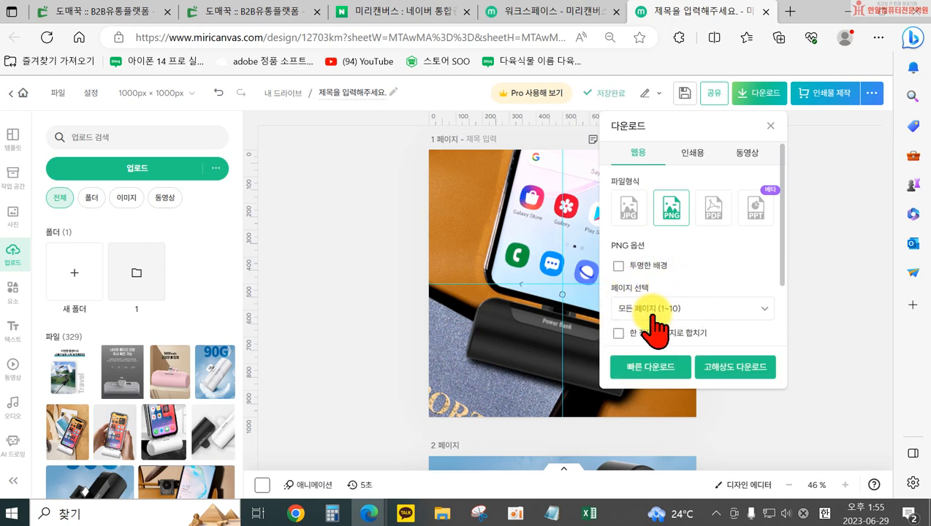
left_click(737, 369)
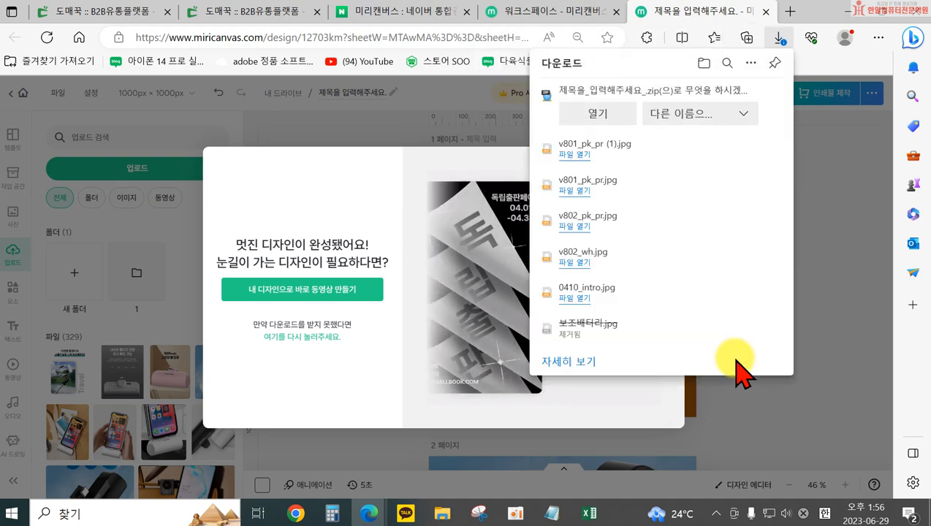
left_click(698, 111)
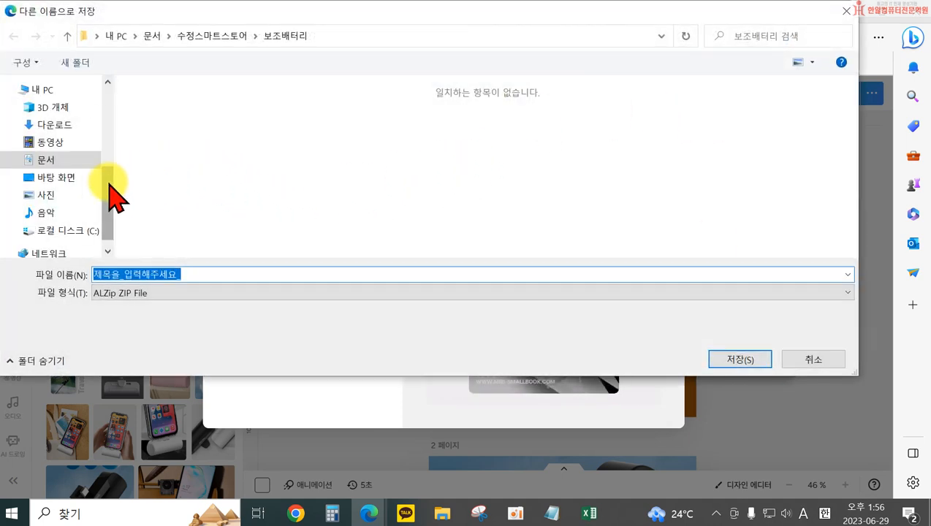
Save the ZIP file as 추가이미지 in the 보조배터리 folder inside 문서 > 수정스마트스토어
left_click_drag(110, 199, 116, 132)
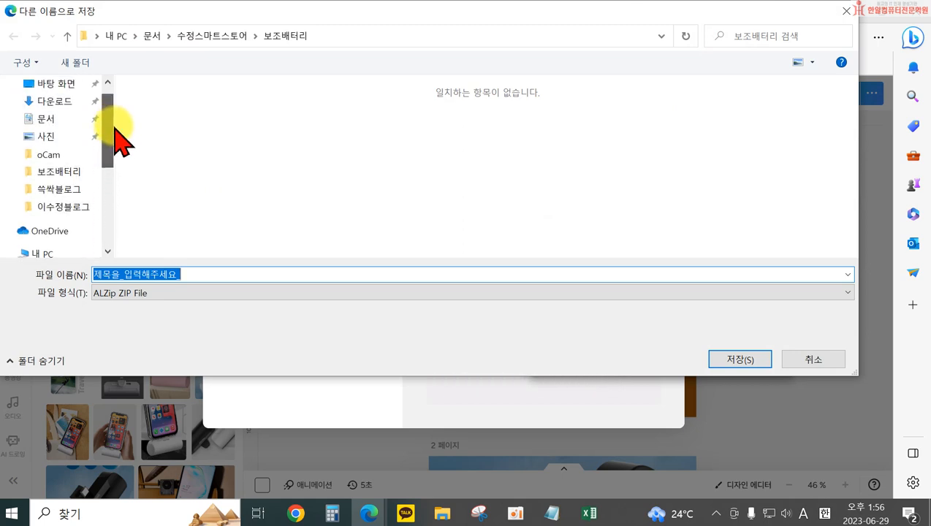
scroll(46, 197, "up", 1)
left_click(43, 149)
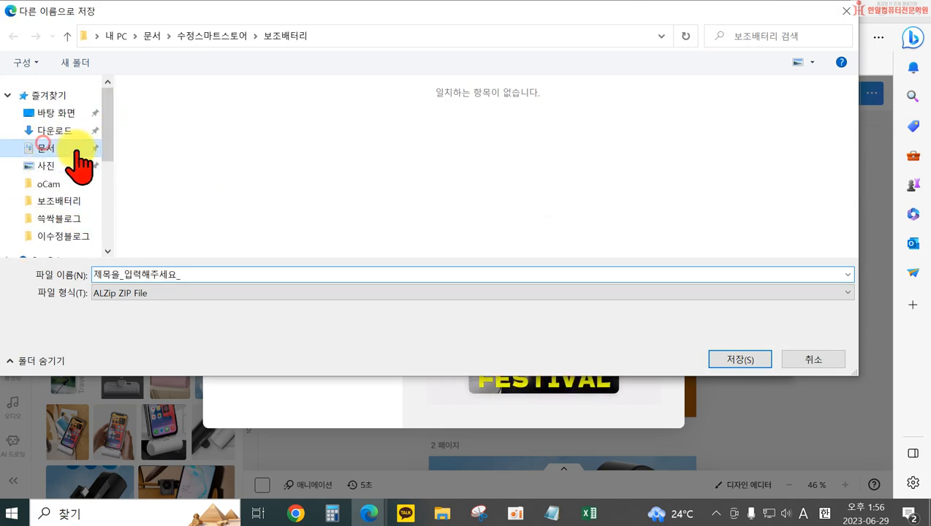
scroll(292, 179, "down", 5)
scroll(289, 212, "down", 1)
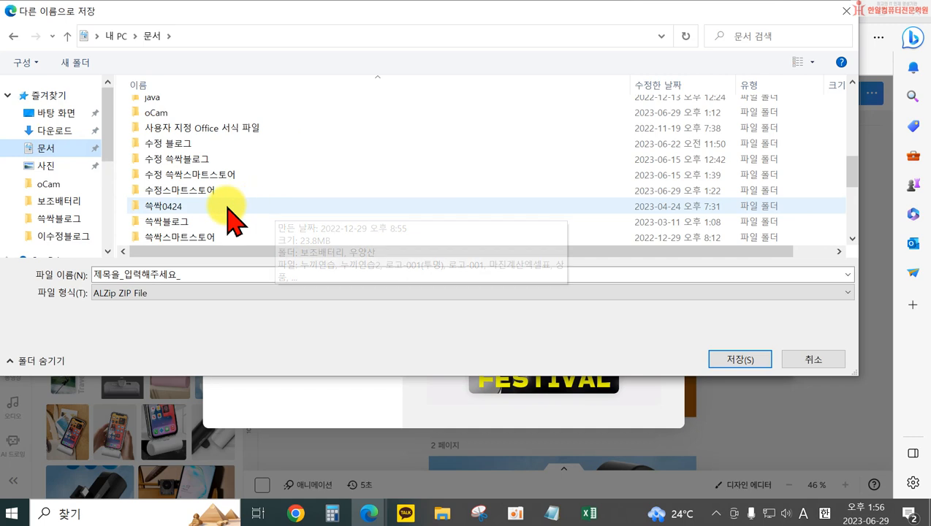
double_click(311, 189)
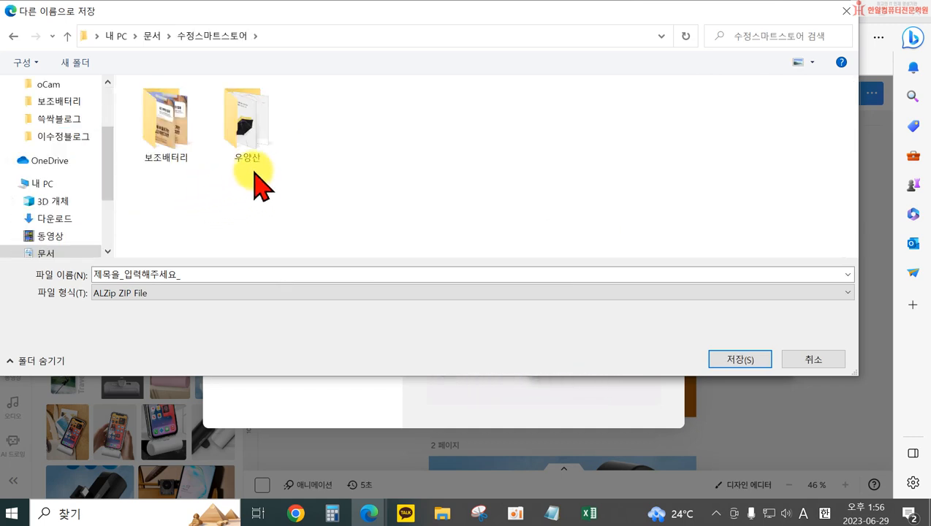
left_click(165, 131)
double_click(165, 132)
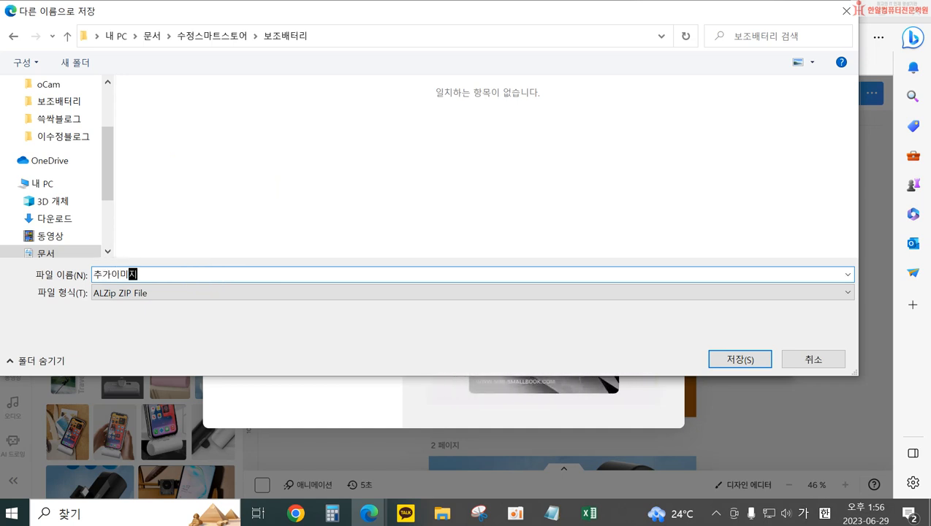
left_click(733, 361)
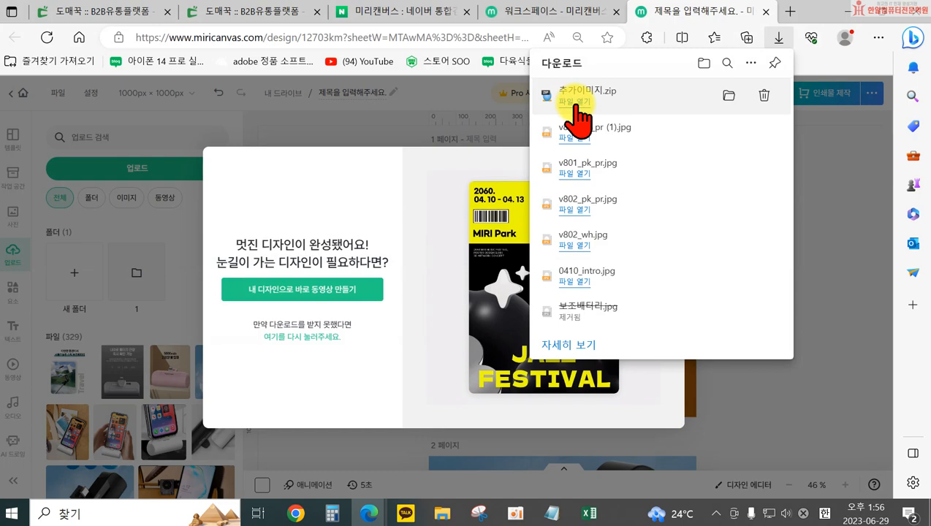
Open 추가이미지.zip in 알집, extract all its PNG images into a 추가이미지 folder, and close the extraction windows
left_click(575, 102)
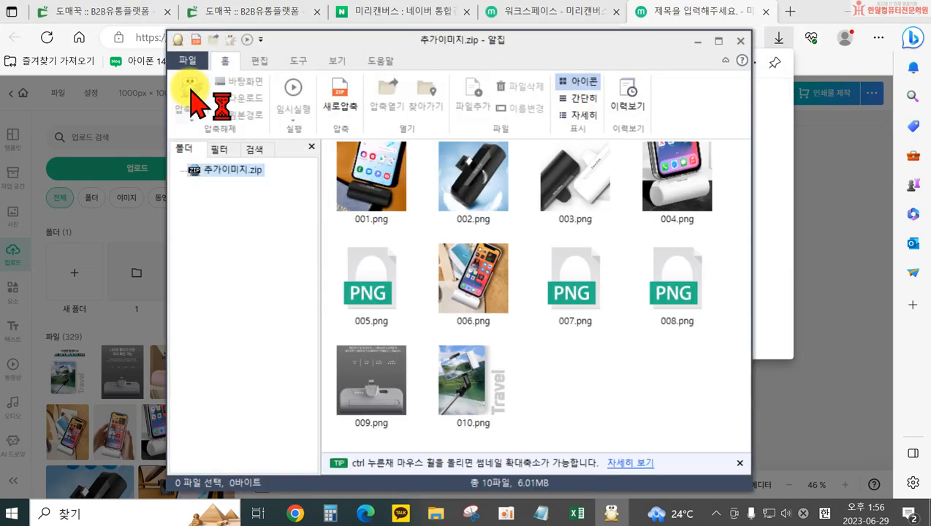
left_click(192, 94)
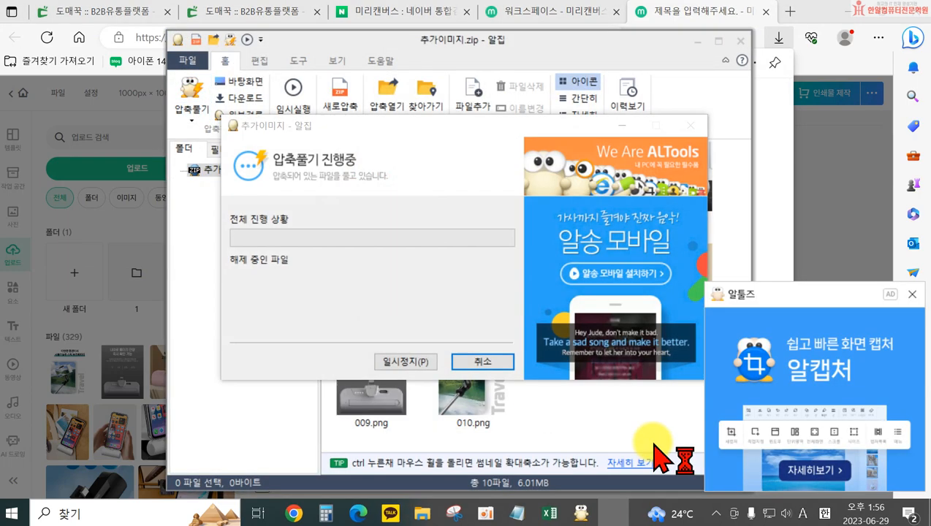
left_click(533, 472)
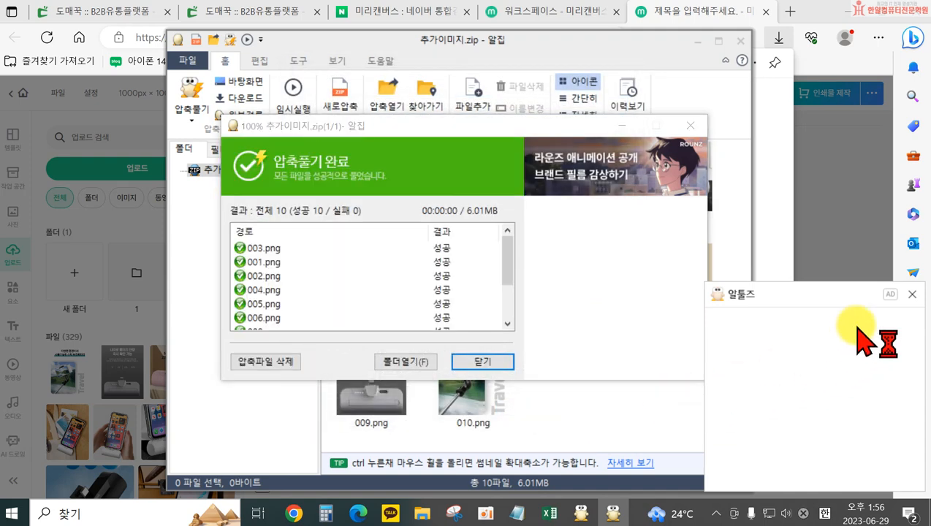
left_click(501, 363)
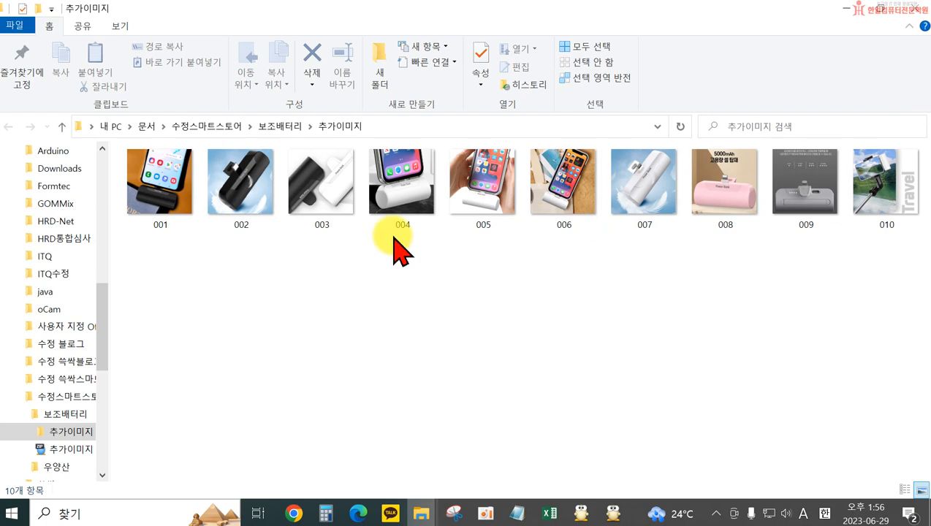
left_click(917, 10)
left_click(536, 357)
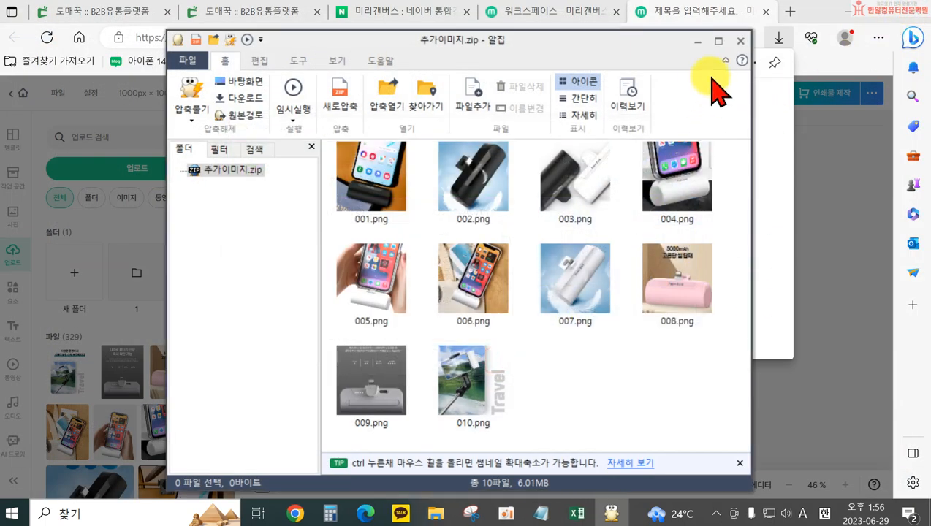
left_click(741, 40)
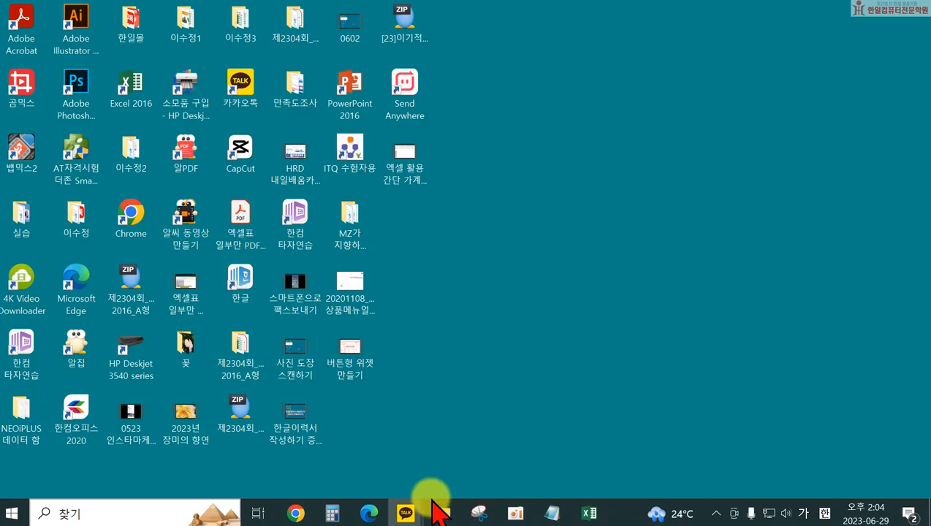
Switch to Microsoft Edge and search Naver for 포토스케이프
left_click(369, 514)
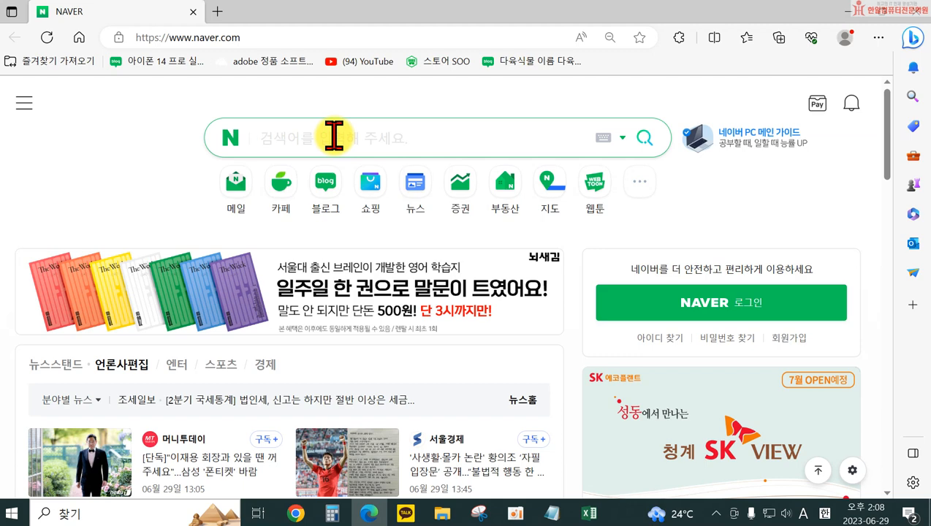
type("z")
key("BackSpace")
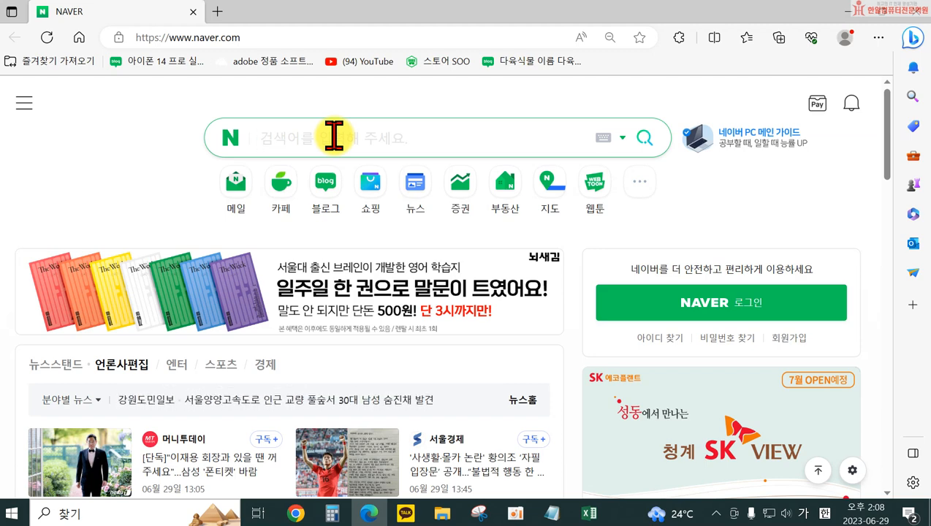
type("포토")
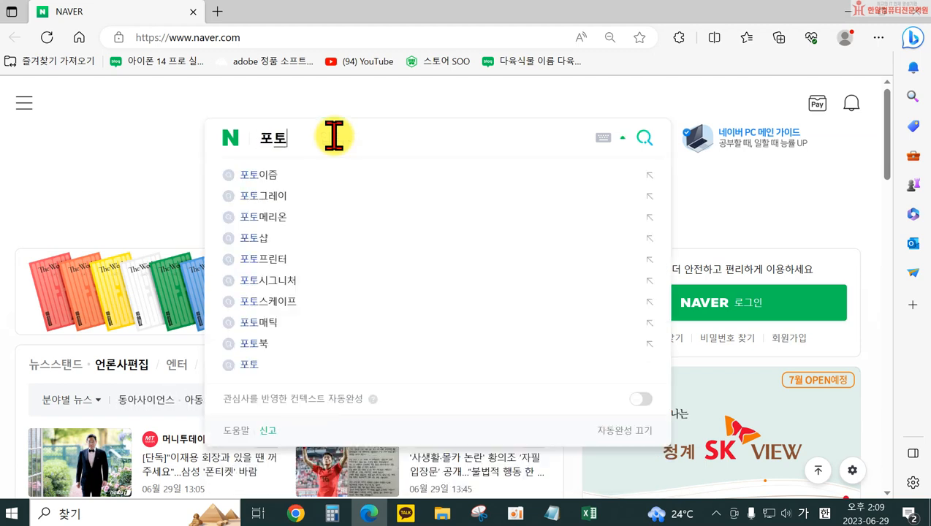
type("스케이프")
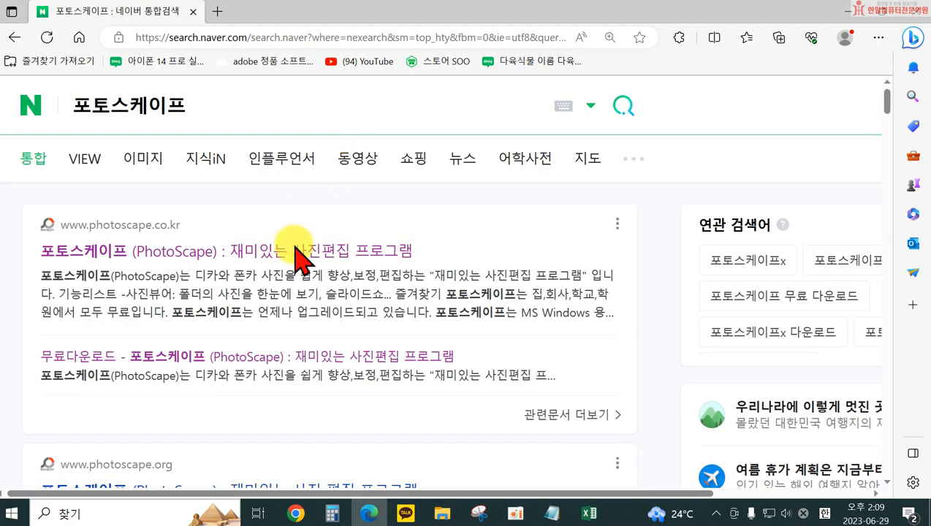
Open the official PhotoScape site and download the free PhotoScape 3.7 installer from CNet Download.com
left_click(231, 252)
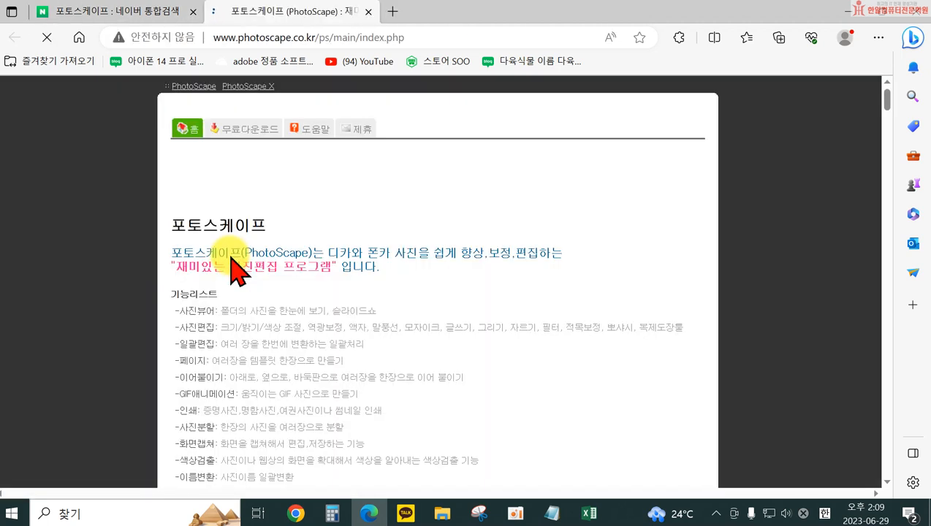
left_click(247, 130)
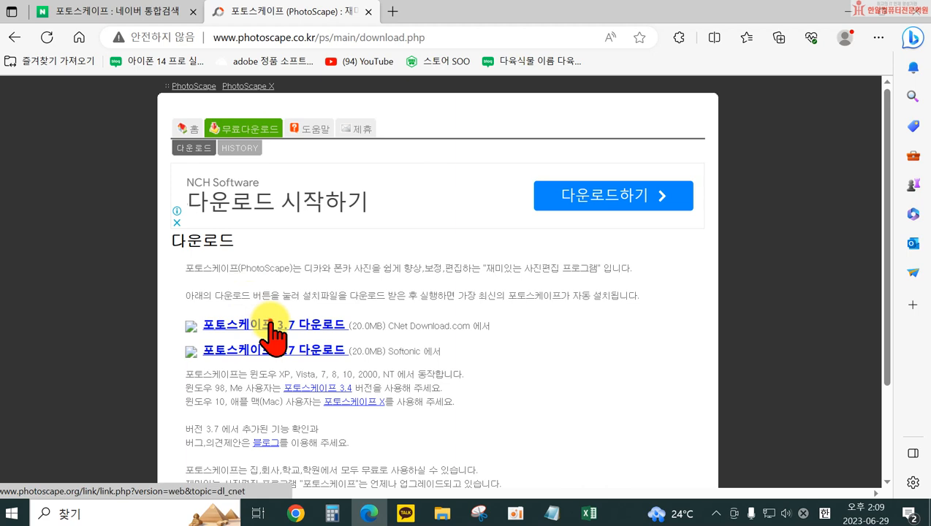
left_click(272, 327)
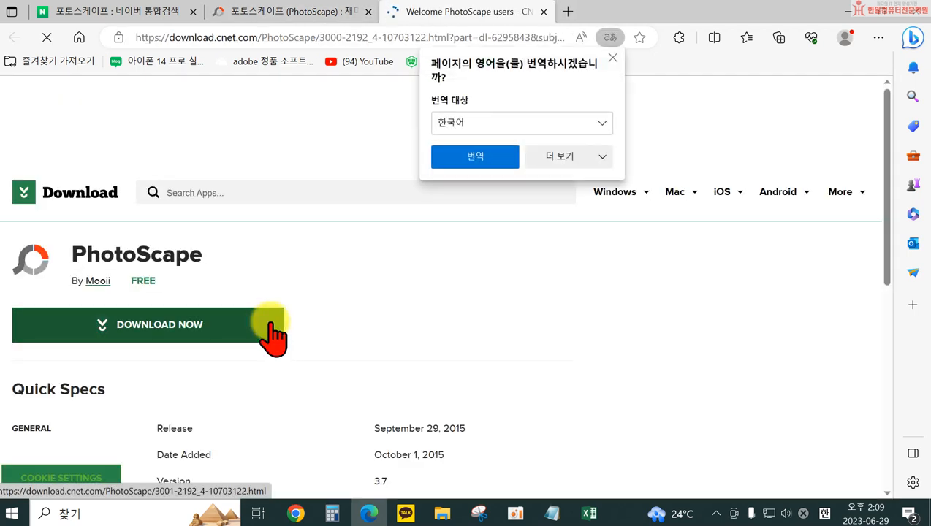
left_click(172, 324)
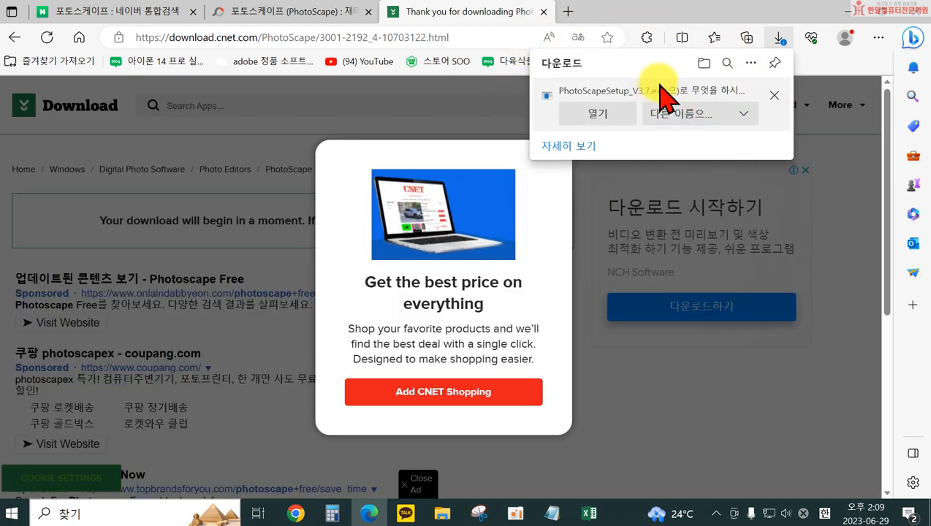
Run PhotoScapeSetup_V3.7.exe, install PhotoScape without the Google Drive offer, and finish with the program set to launch
left_click(606, 119)
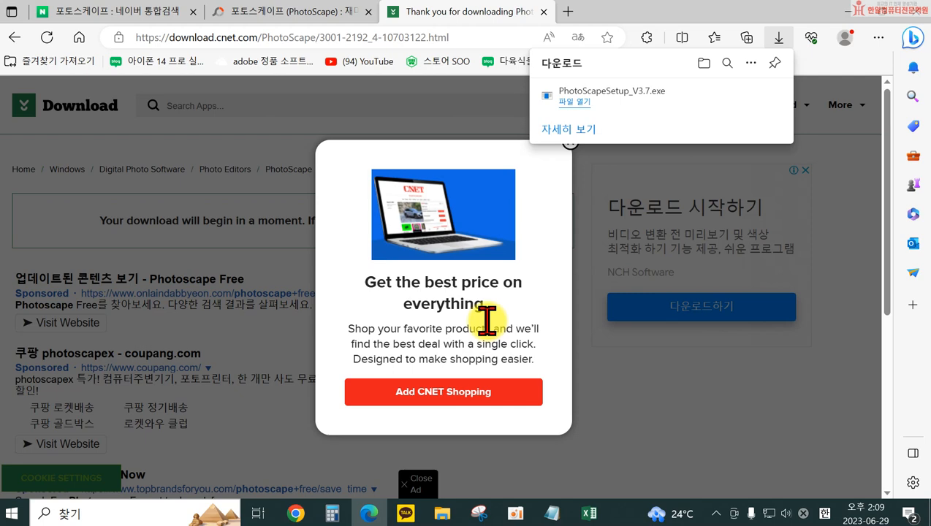
left_click(627, 365)
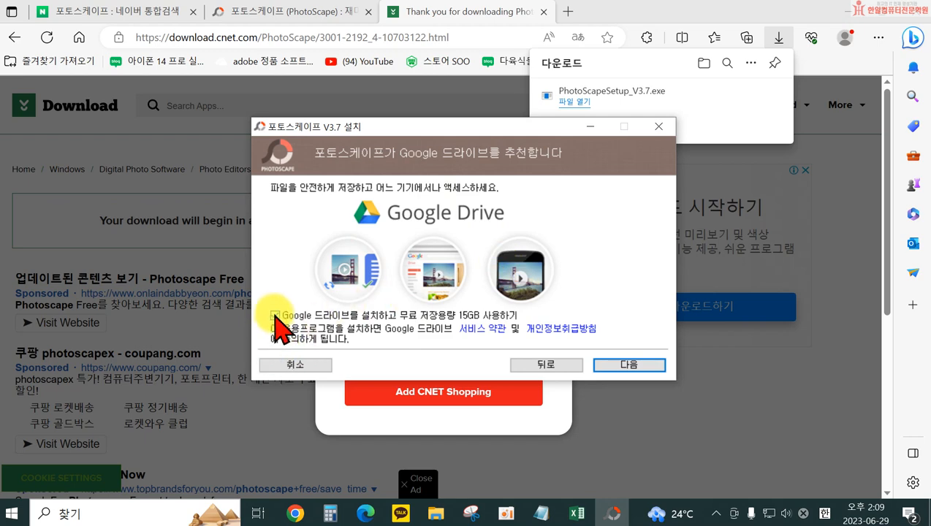
left_click(275, 315)
left_click(638, 364)
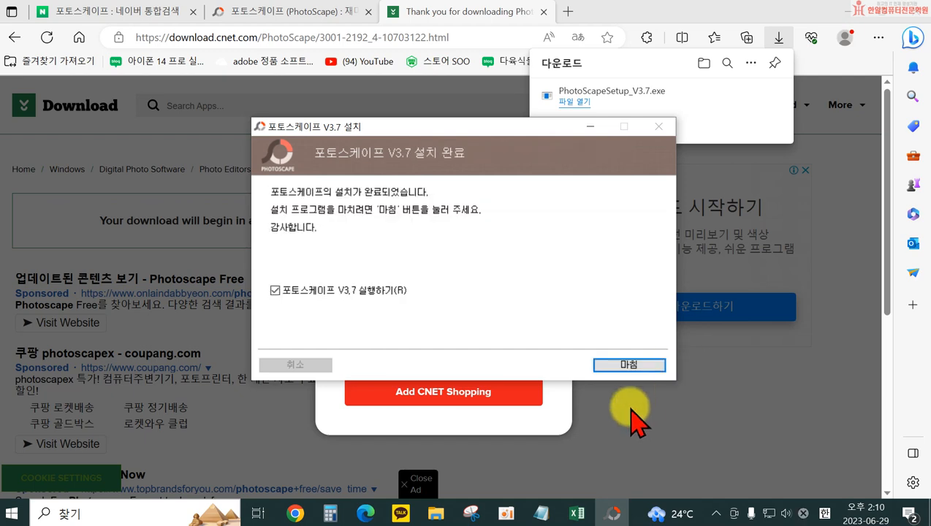
left_click(627, 365)
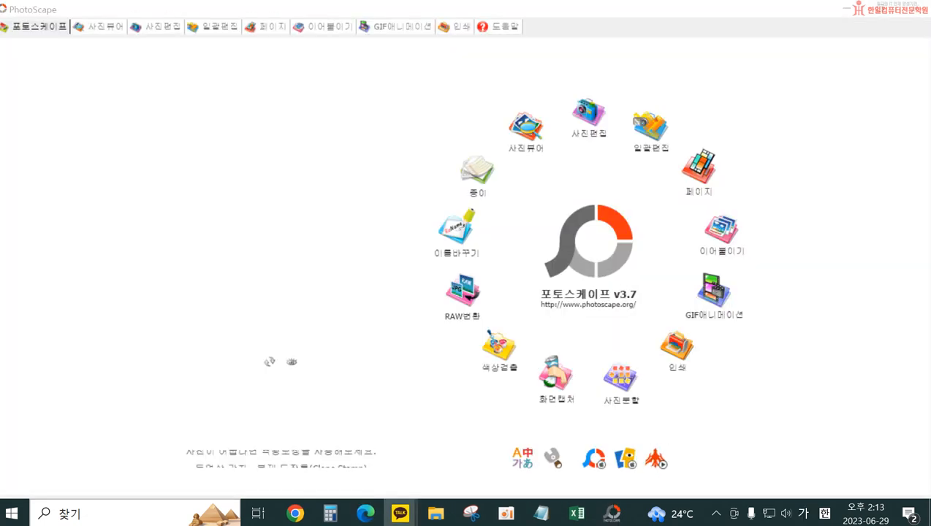
In the photo editor, open v801_pk_pr (1).jpg from the 보조배터리 folder inside the documents library
left_click(585, 117)
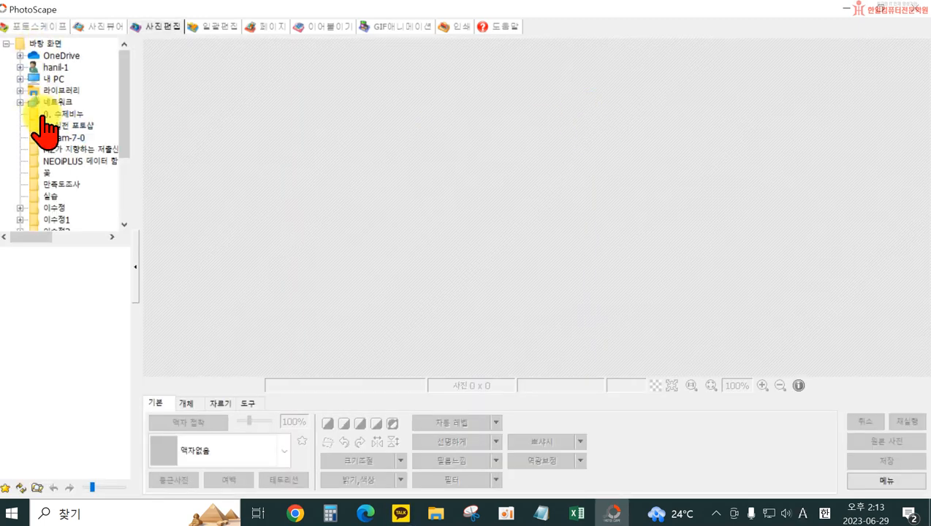
mouse_move(124, 122)
left_mouse_down()
mouse_move(126, 188)
mouse_move(133, 121)
left_mouse_up()
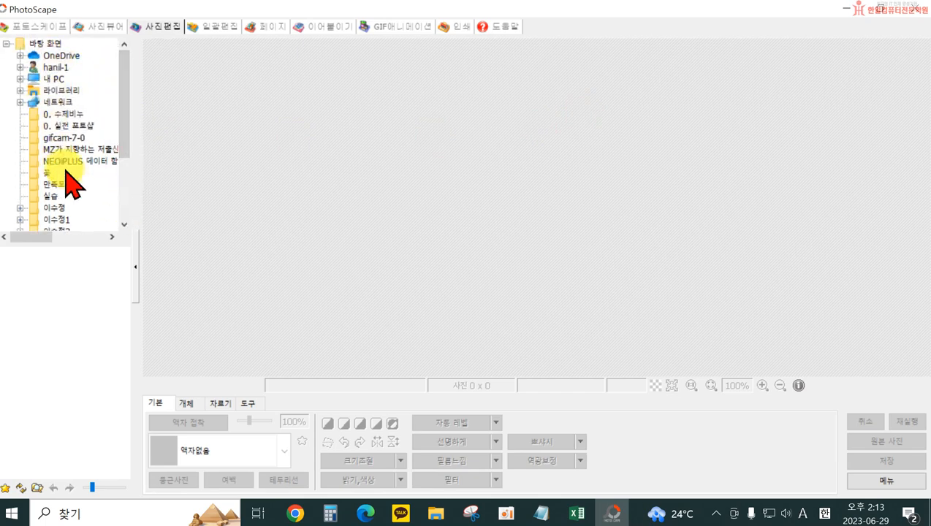
scroll(73, 212, "down", 3)
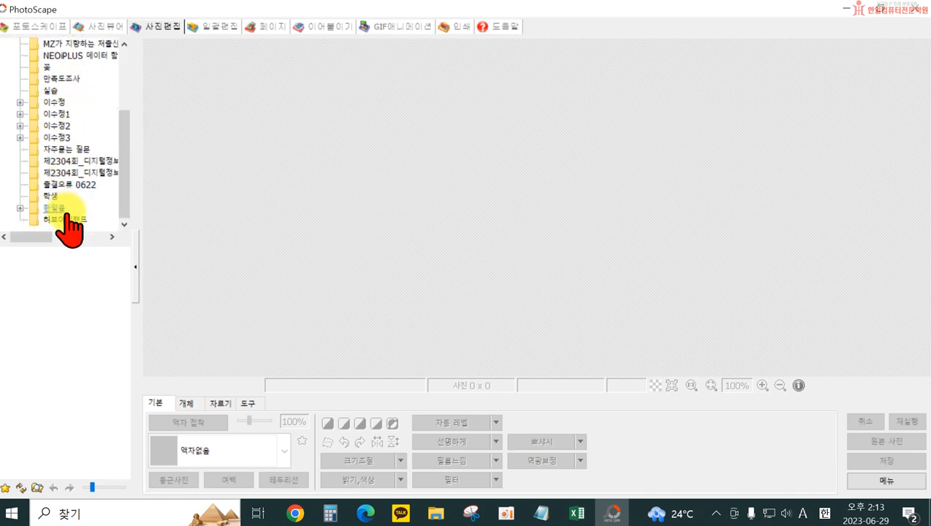
scroll(62, 208, "up", 3)
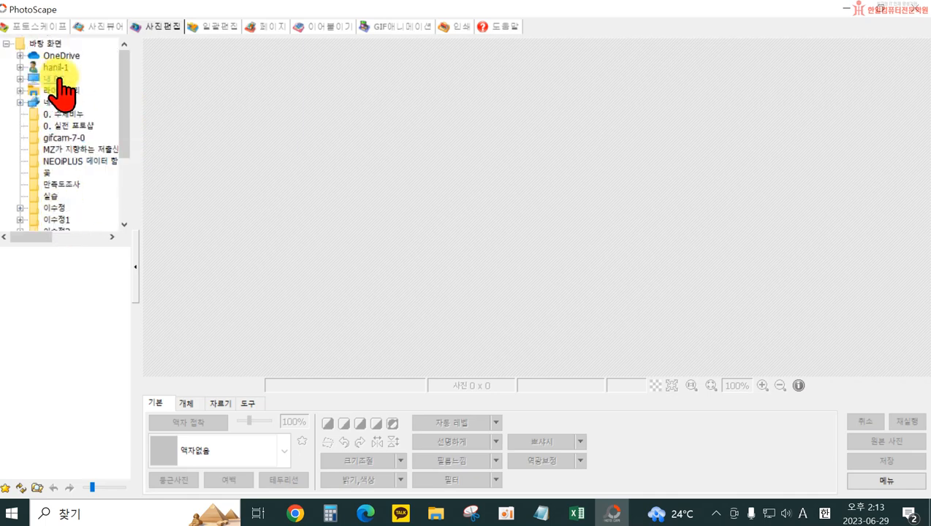
scroll(80, 193, "down", 1)
scroll(69, 168, "up", 1)
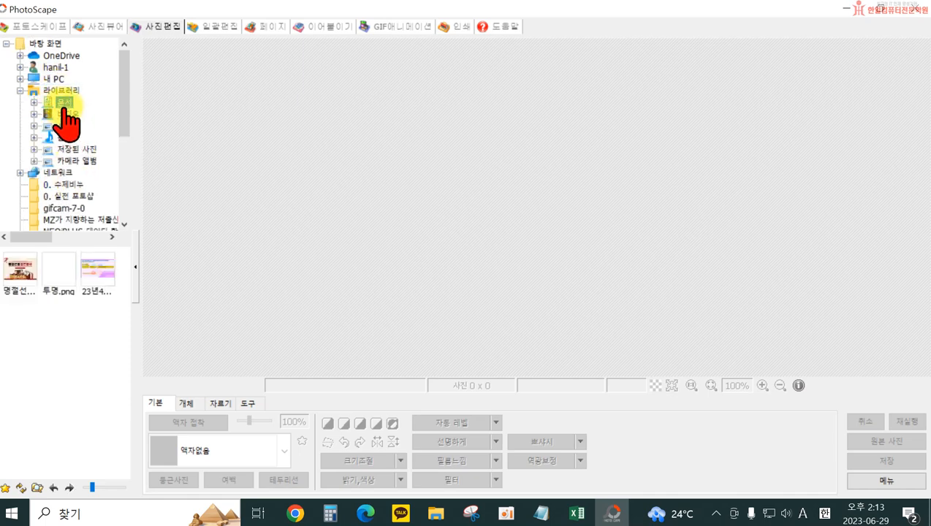
left_click(34, 102)
scroll(66, 139, "down", 5)
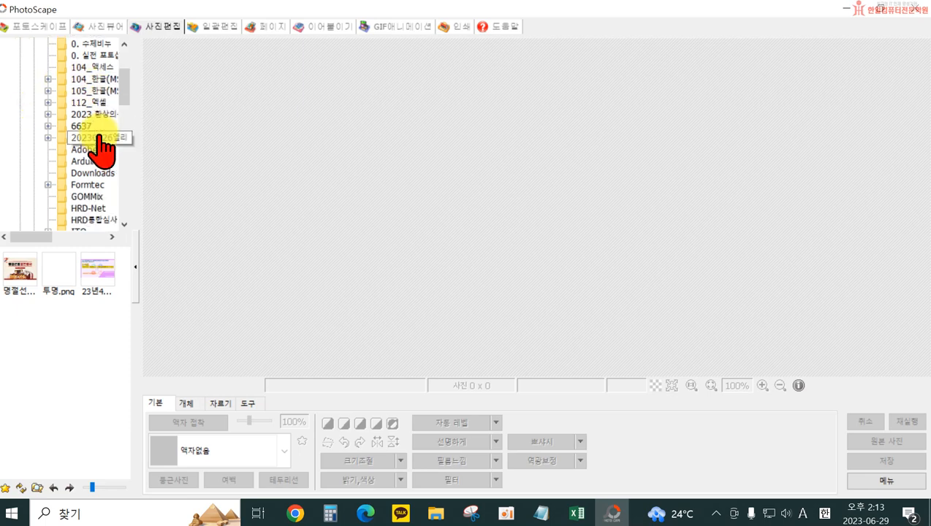
scroll(106, 225, "down", 1)
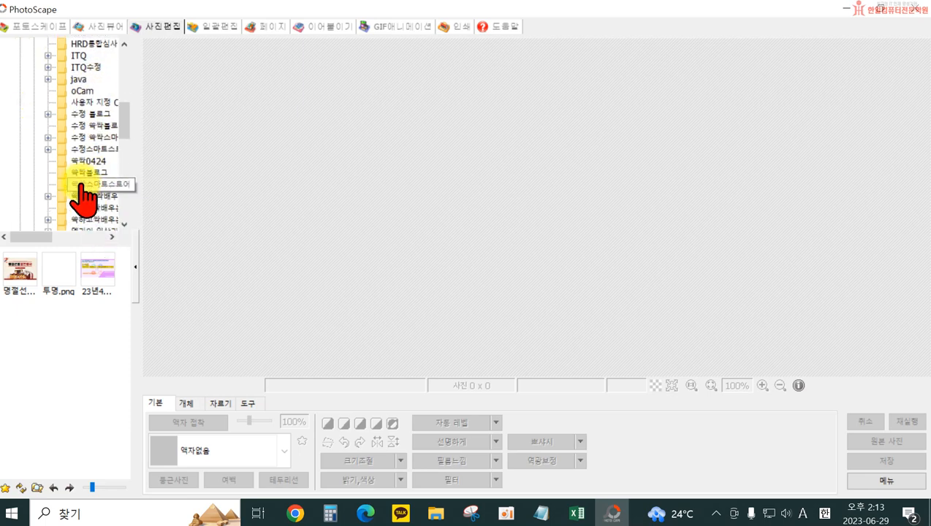
scroll(102, 219, "down", 2)
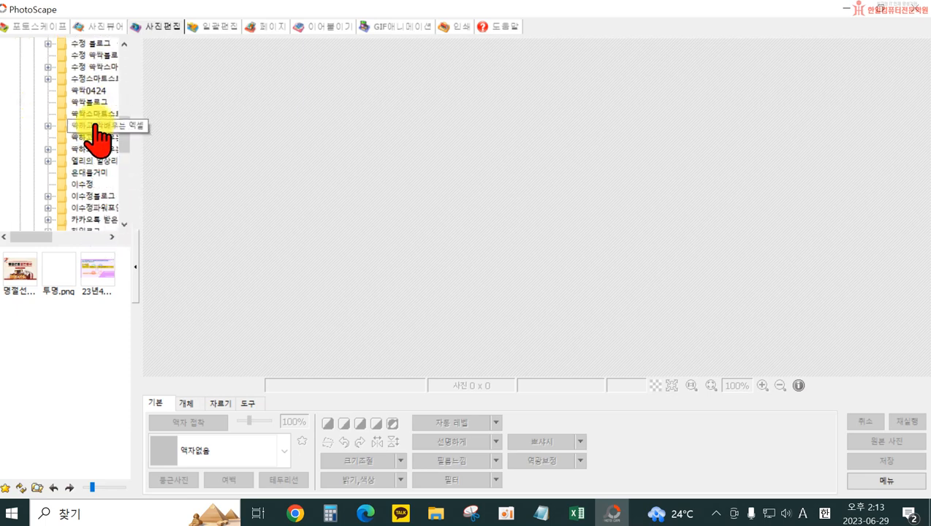
double_click(89, 79)
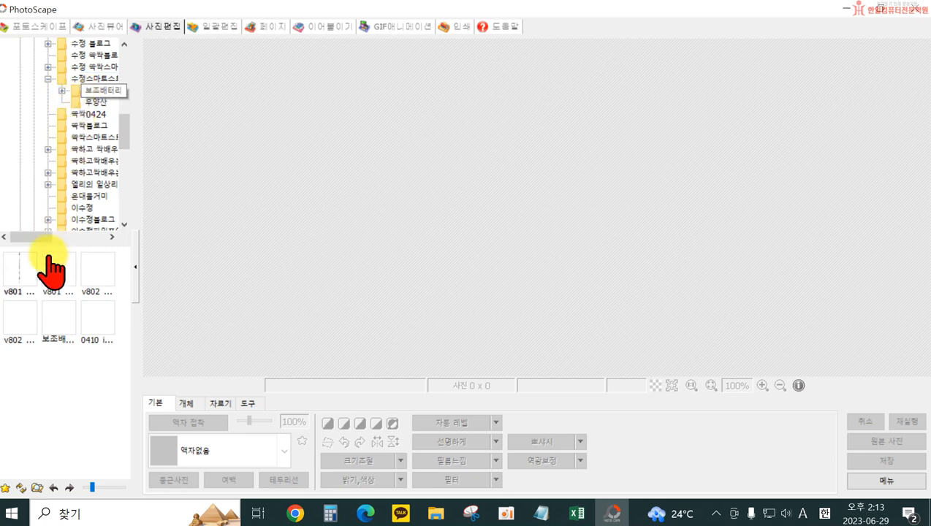
left_click(21, 275)
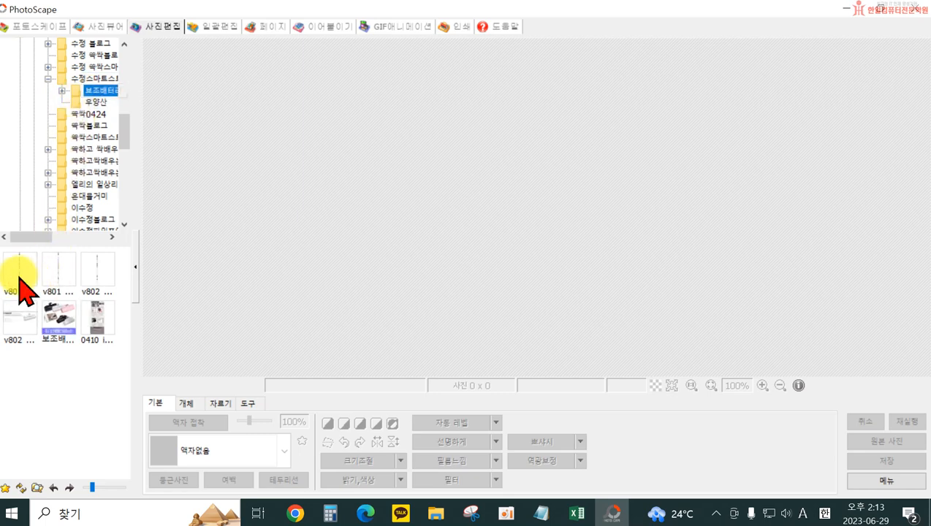
double_click(17, 275)
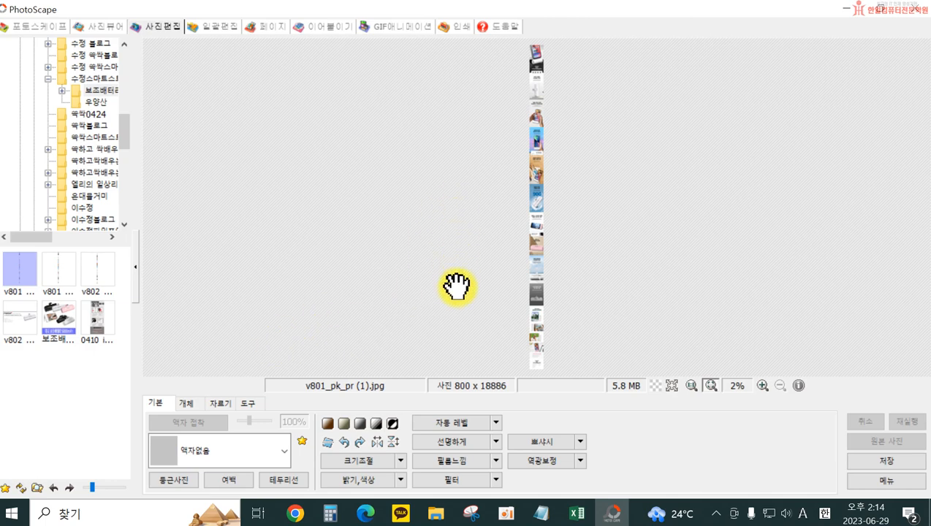
Mark a free crop area over the first banner of the product image, full width, about 800 × 1736 pixels
left_click(763, 385)
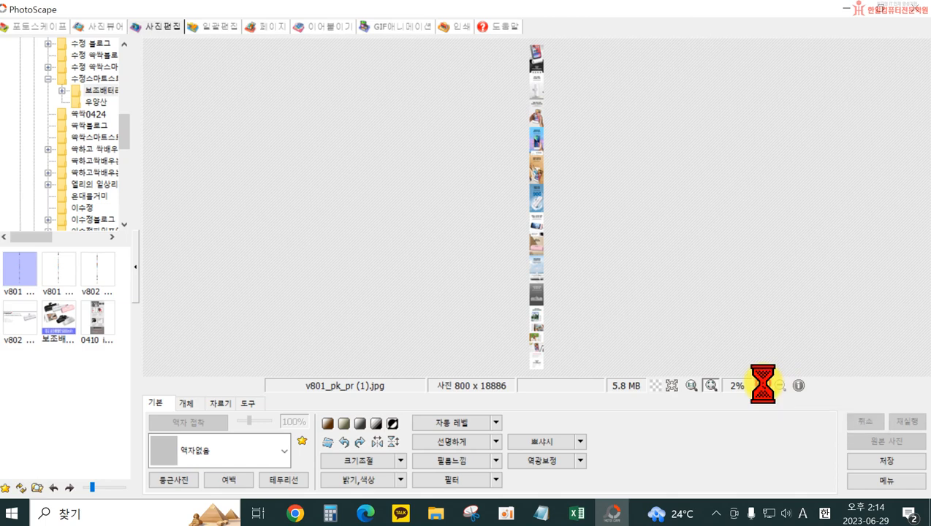
left_click(763, 385)
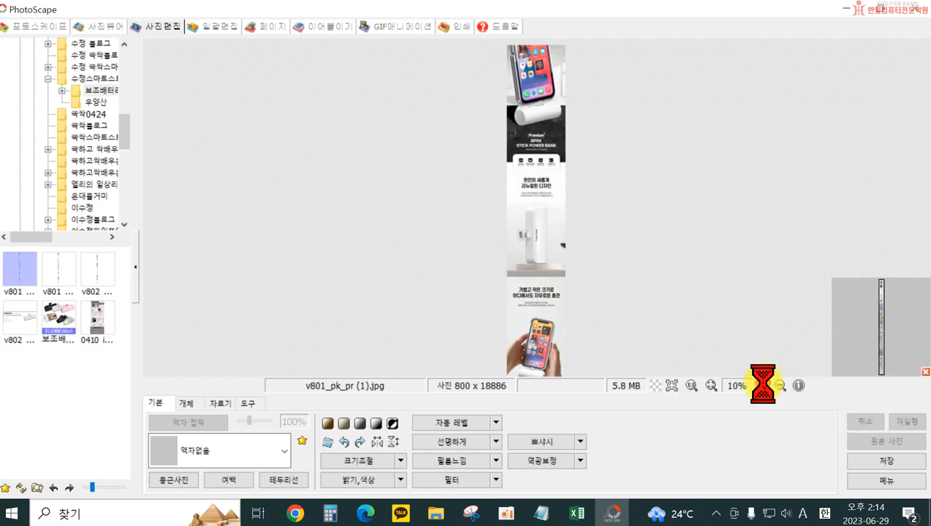
left_click(763, 385)
left_click_drag(634, 173, 618, 322)
left_click_drag(534, 197, 544, 199)
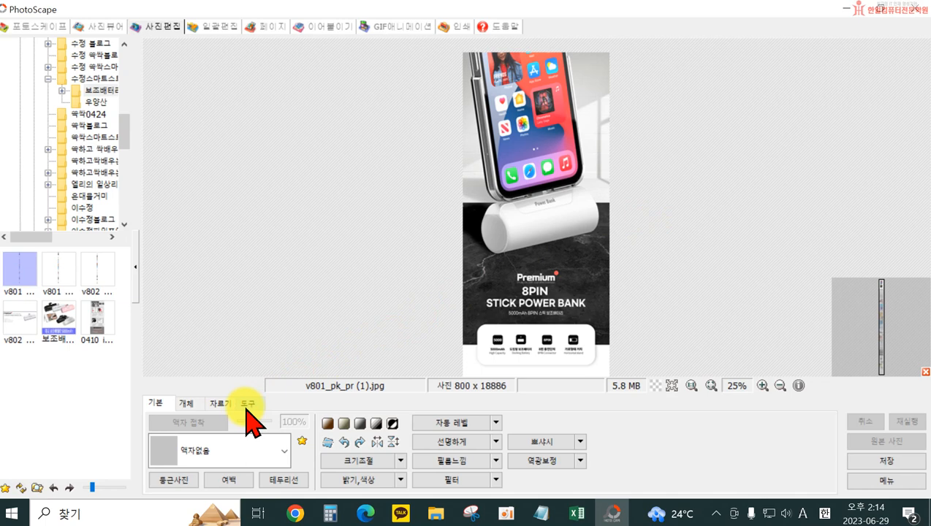
left_click(221, 404)
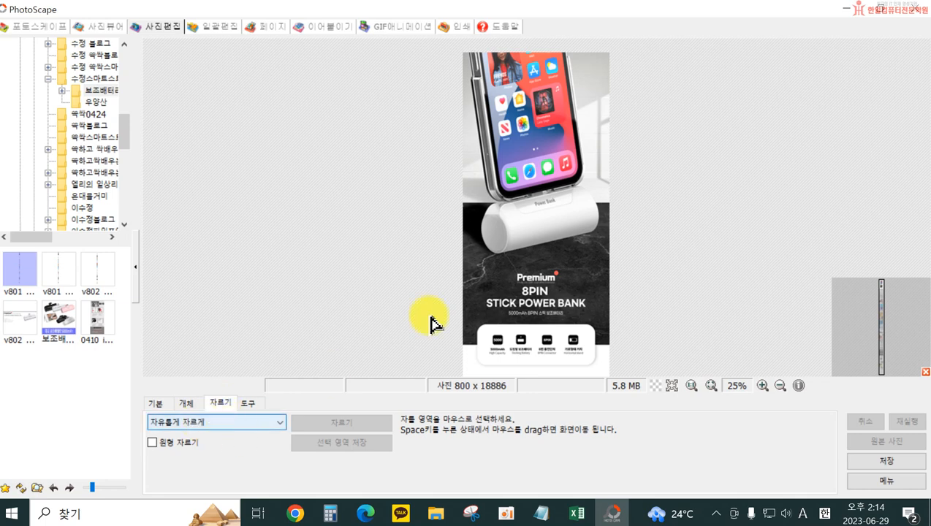
left_click_drag(449, 42, 744, 378)
left_click(746, 375)
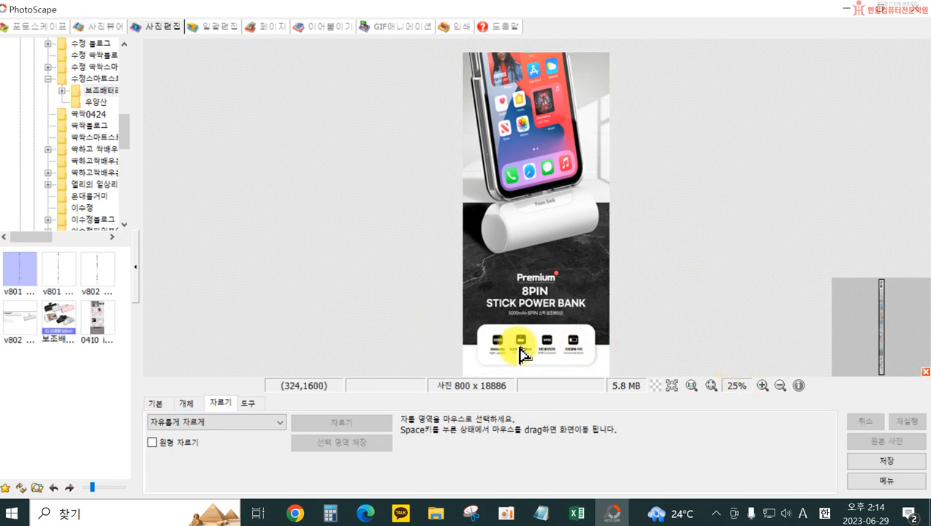
left_click_drag(441, 53, 680, 374)
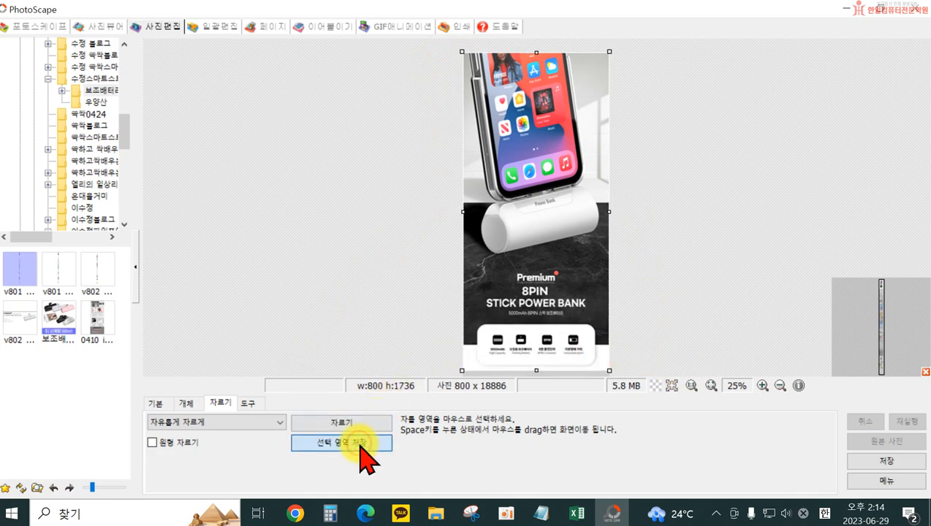
Save the selected first banner as a JPEG named 1 in the 보조배터리 folder
left_click(361, 441)
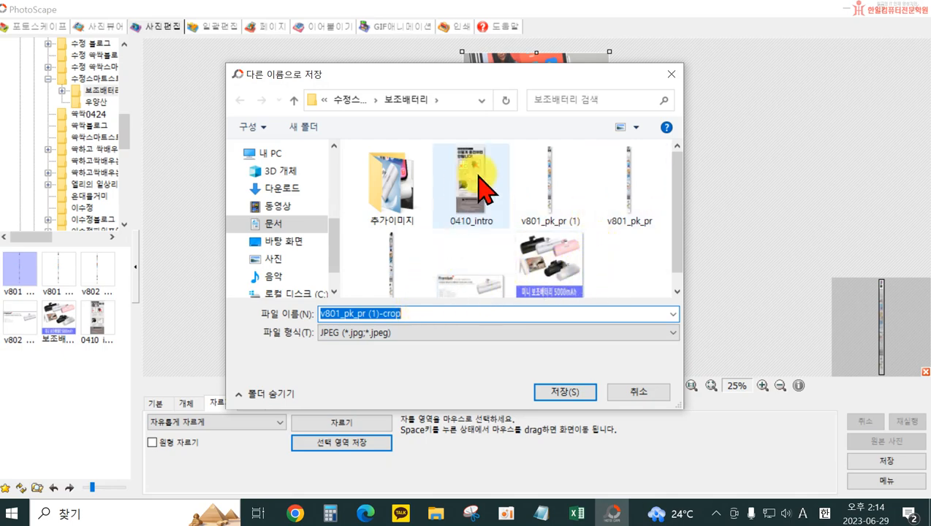
type("1")
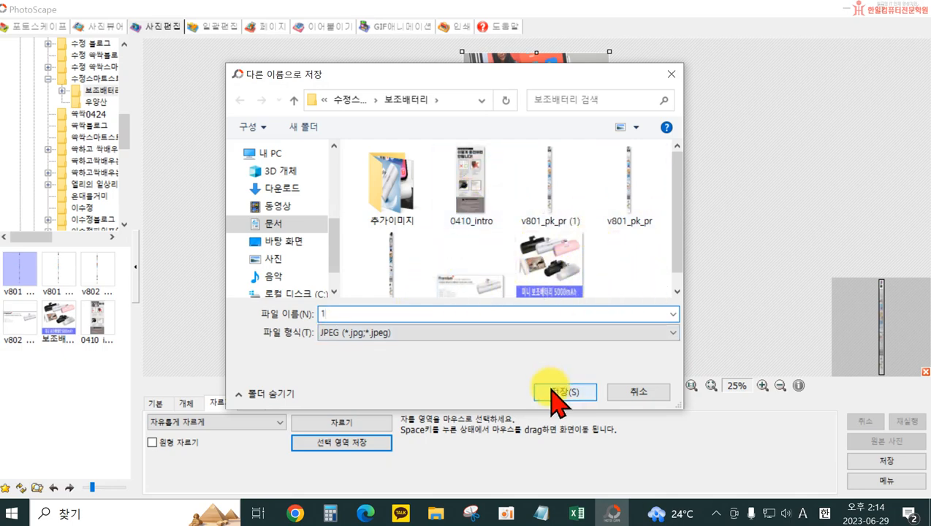
left_click(554, 389)
left_click(560, 180)
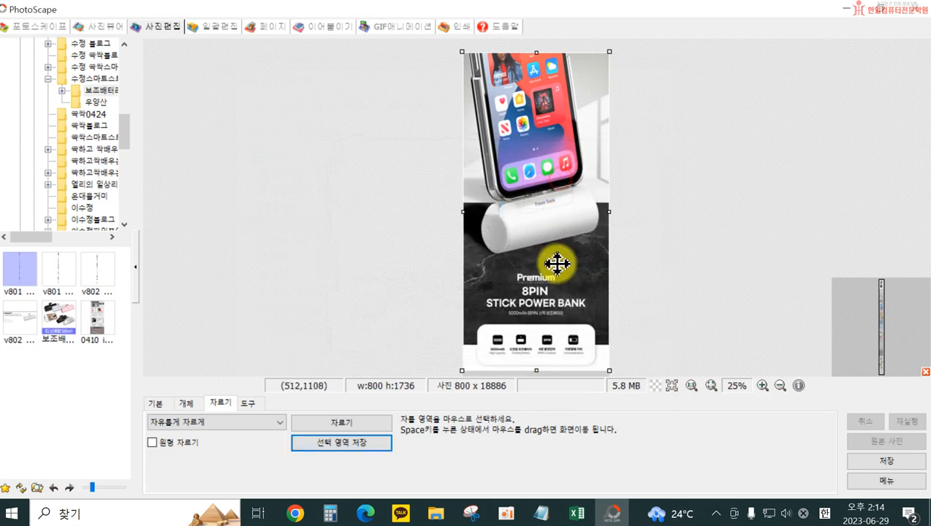
Clear the selection and mark the 완전히 새롭게 리뉴얼된 디자인 section instead, full width, about 800 × 1408 pixels
left_click(647, 328)
left_click_drag(524, 333, 530, 278)
left_click(479, 315)
left_click(581, 304)
scroll(545, 334, "down", 6)
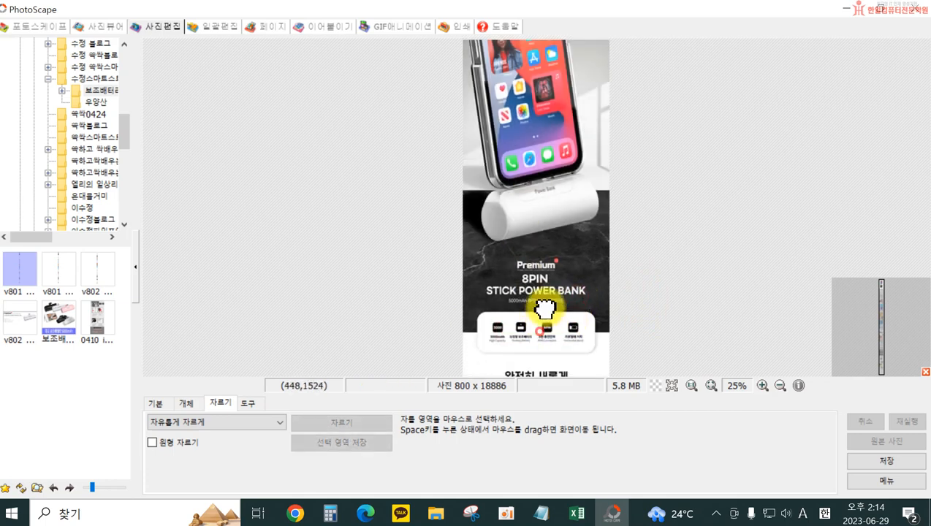
left_click_drag(530, 220, 526, 161)
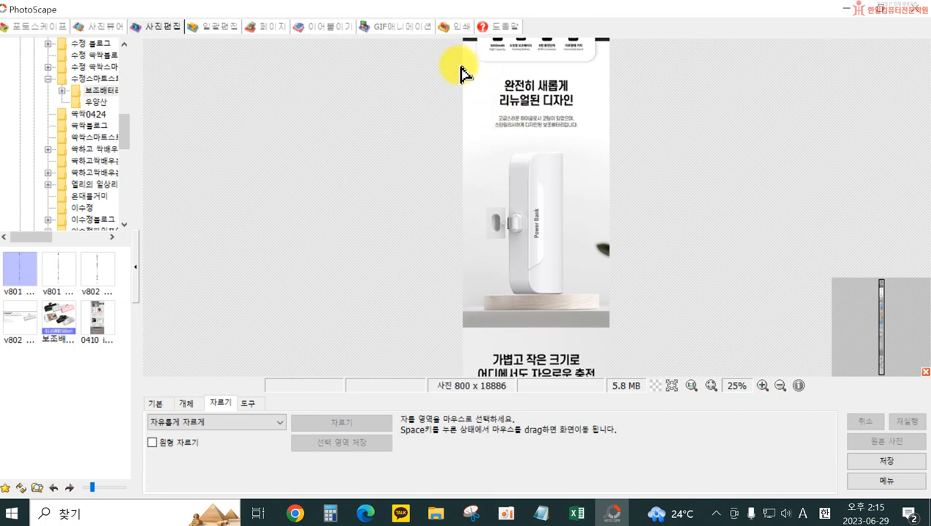
left_click_drag(463, 70, 656, 335)
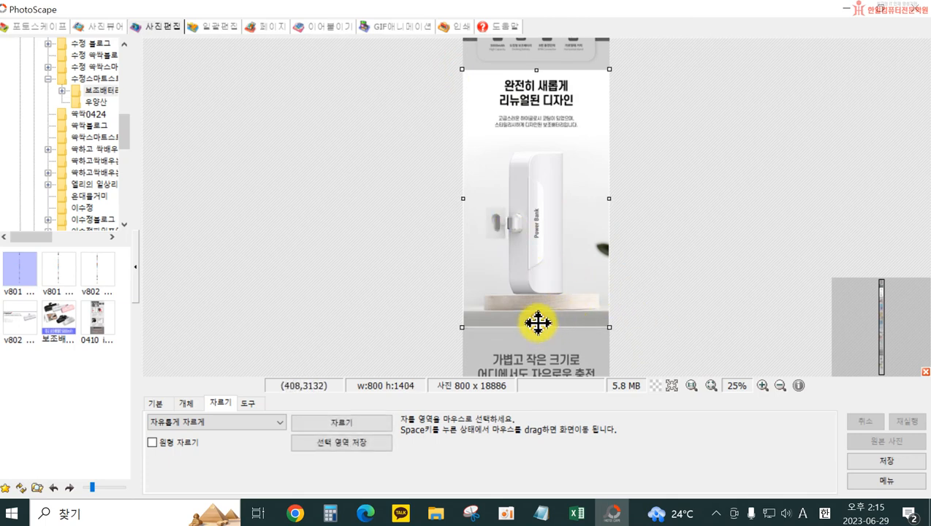
mouse_move(538, 327)
left_mouse_down()
mouse_move(538, 245)
mouse_move(539, 330)
left_mouse_up()
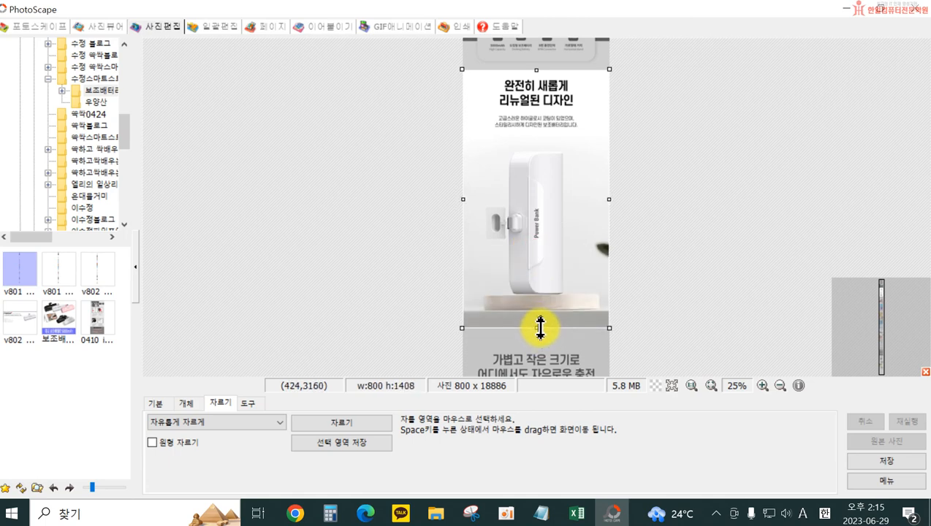
left_click_drag(540, 328, 545, 330)
left_click_drag(533, 327, 534, 329)
Save the selected 리뉴얼된 디자인 section as a JPEG named 2, keeping the full-length source image uncropped
left_click(353, 441)
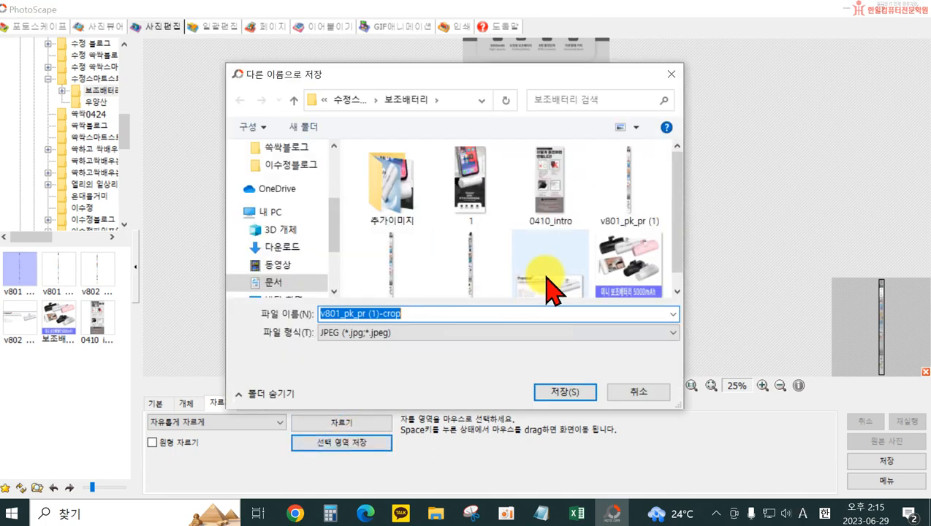
type("2")
left_click(565, 392)
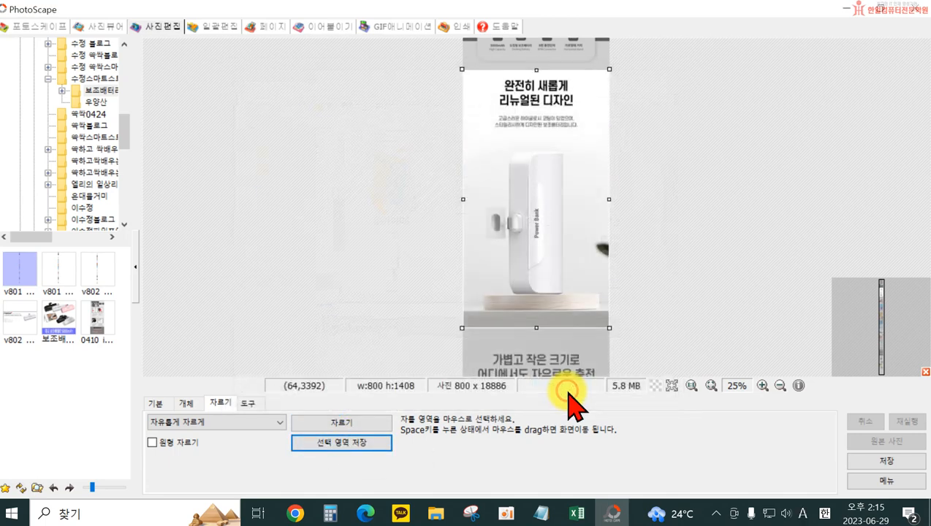
left_click(538, 182)
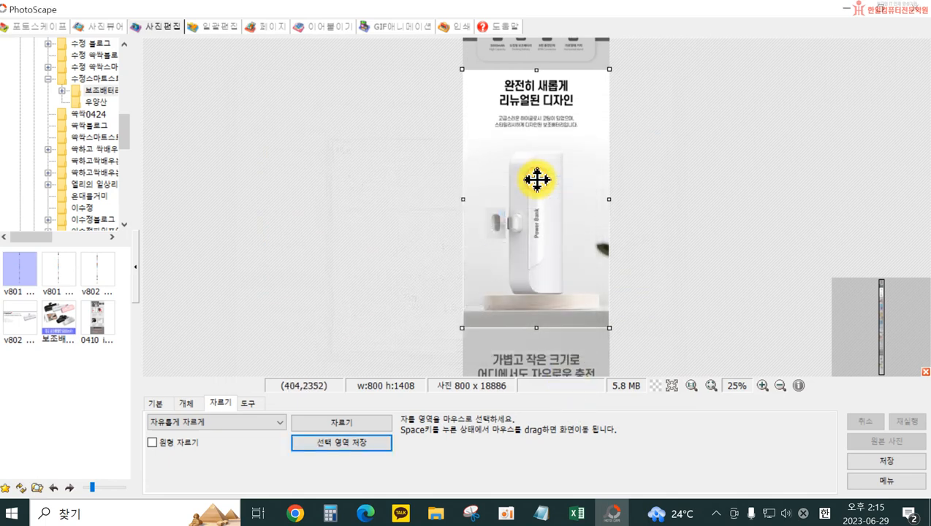
double_click(564, 276)
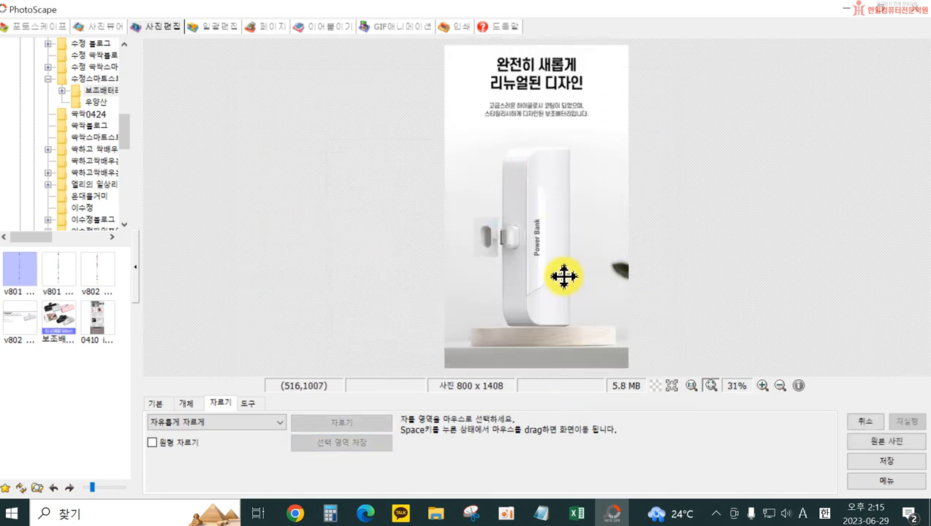
key("ctrl+z")
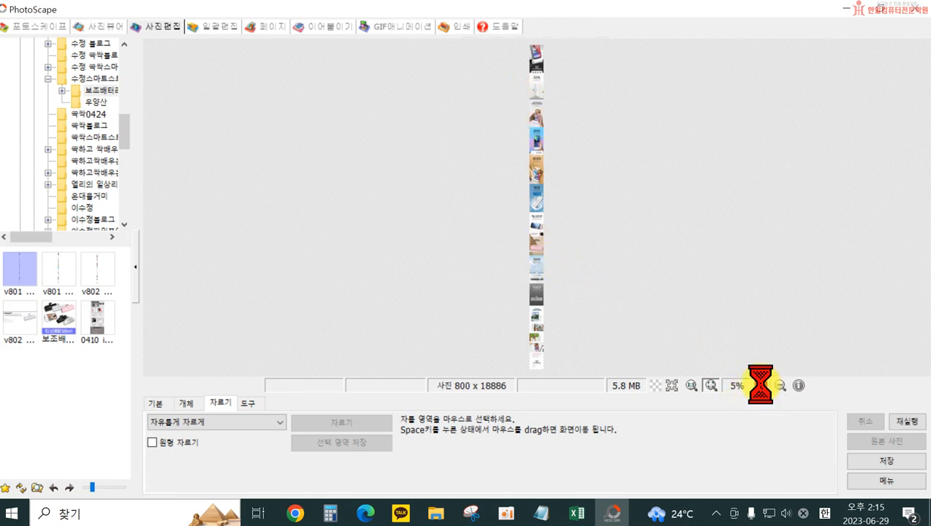
Mark a crop area over the 가볍고 작은 크기로 어디에서도 자유로운 충전 section, full width, about 800 × 1612 pixels
left_click_drag(558, 150, 561, 224)
left_click(525, 208)
key("space")
left_click_drag(526, 146, 526, 285)
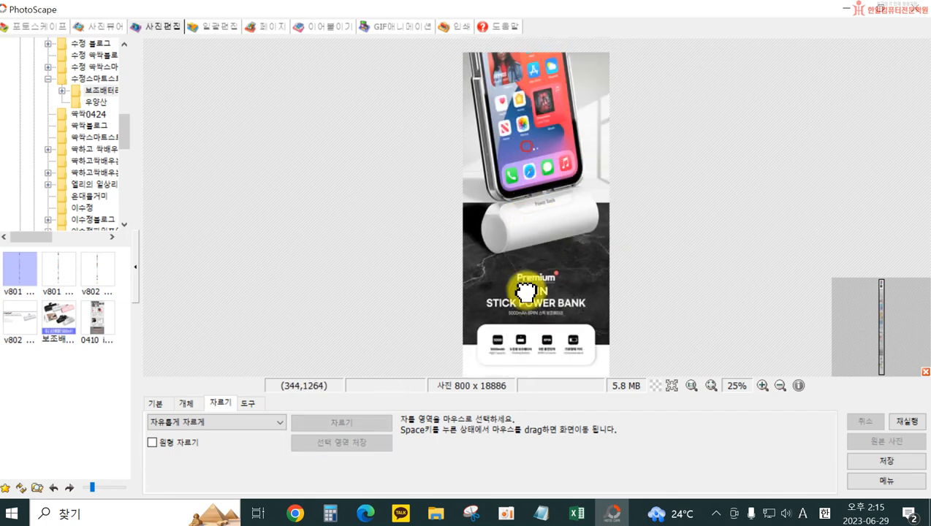
left_click_drag(528, 227, 512, 104)
left_click_drag(532, 267, 538, 149)
left_click_drag(545, 308, 538, 131)
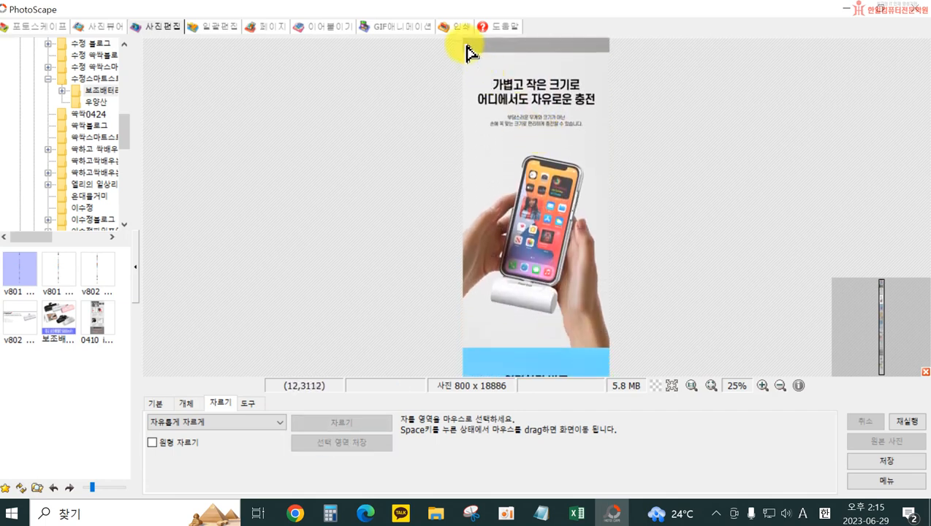
left_click_drag(460, 55, 670, 351)
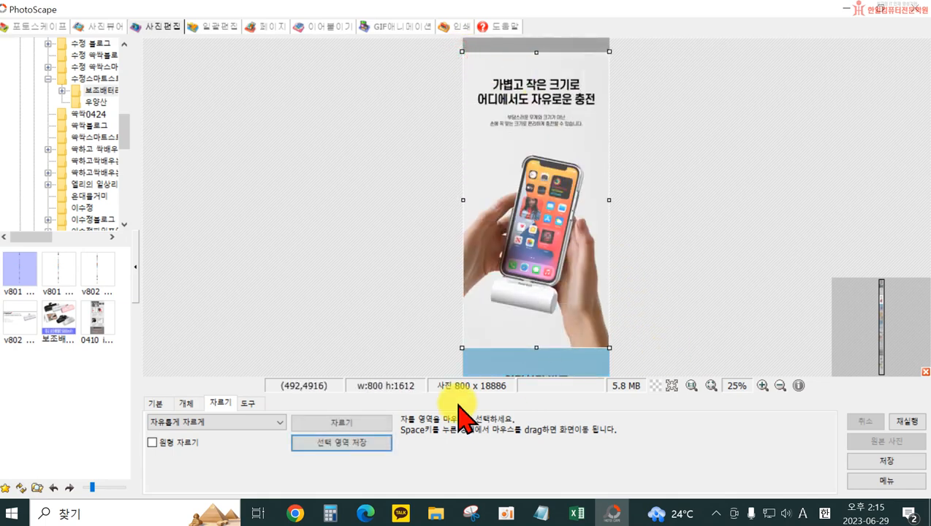
Save the selected 자유로운 충전 section as a JPEG named 3 in the 보조배터리 folder
left_click(327, 444)
type("3")
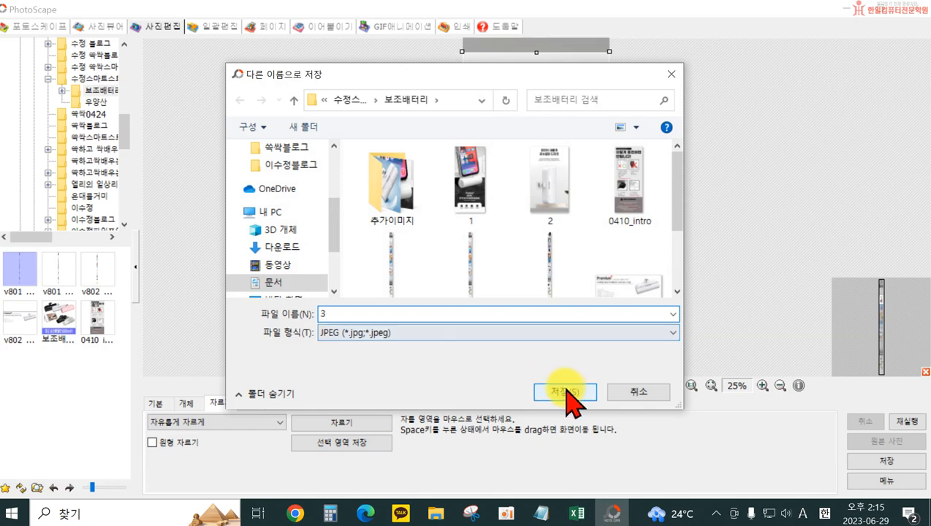
left_click(568, 341)
left_click(570, 181)
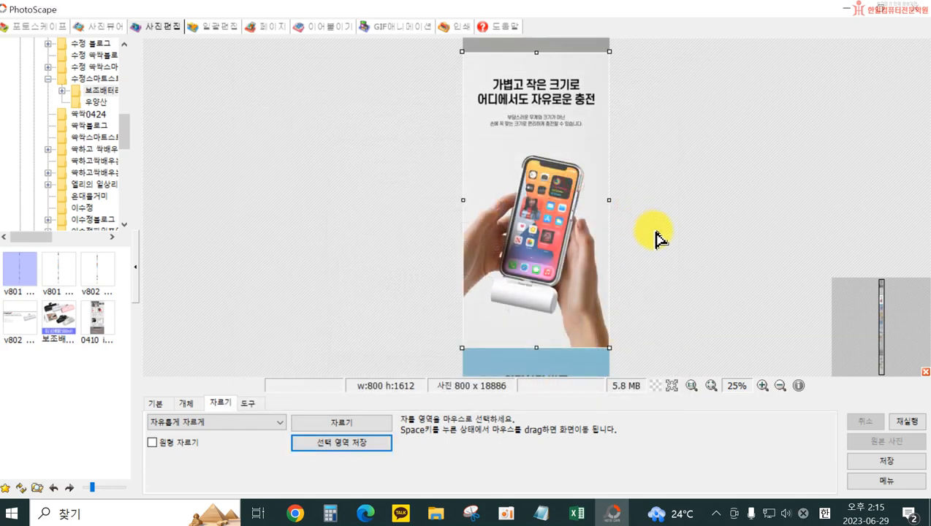
Select the 연결하면 바로 충전되는 배터리 section at full width, about 800 × 1688 pixels, and save that selection as a JPEG named 4
scroll(534, 319, "down", 5)
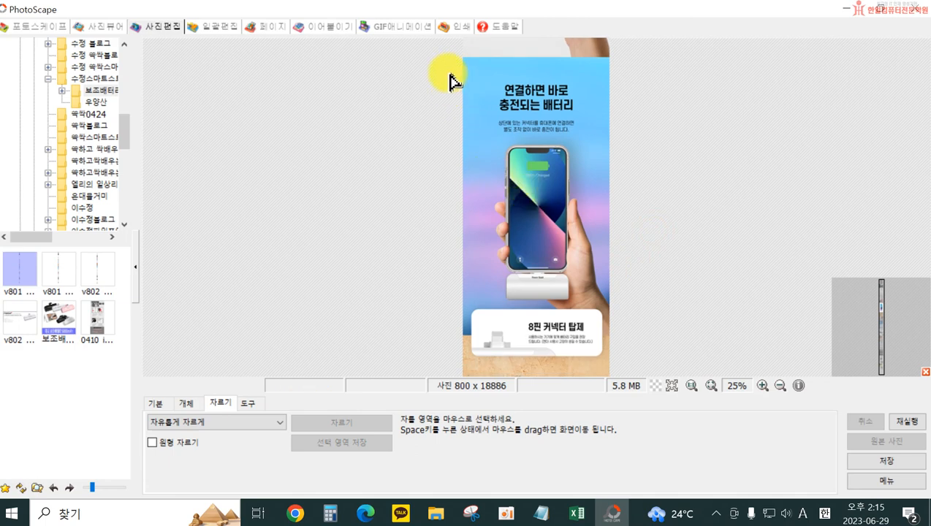
left_click_drag(461, 58, 678, 333)
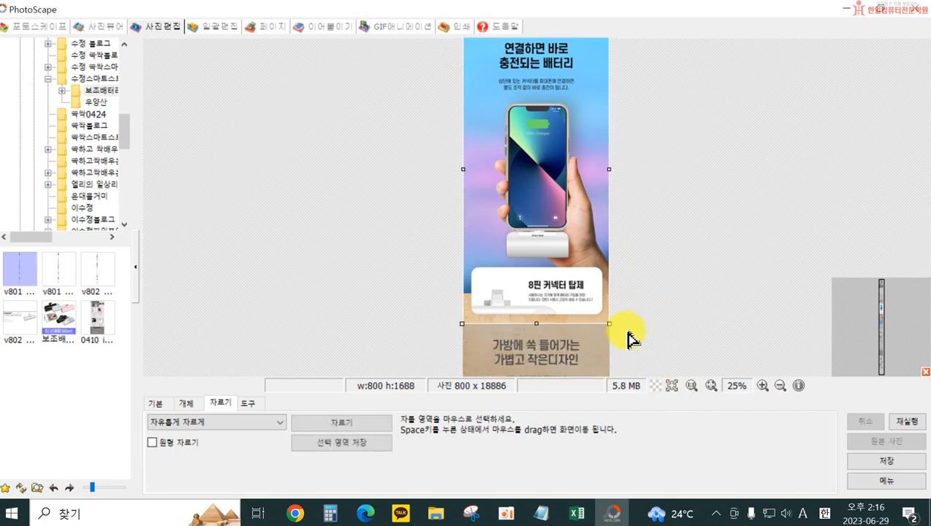
left_click(362, 450)
type("4")
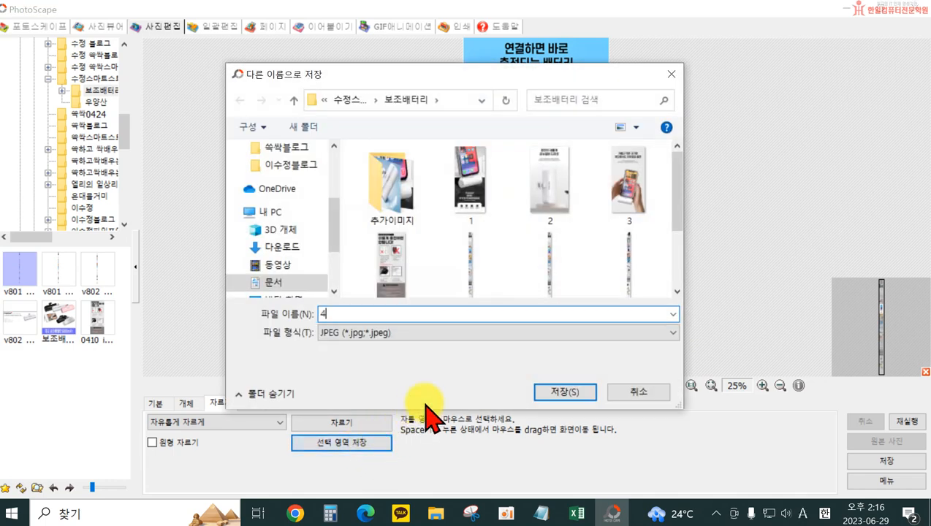
left_click(561, 395)
left_click(559, 183)
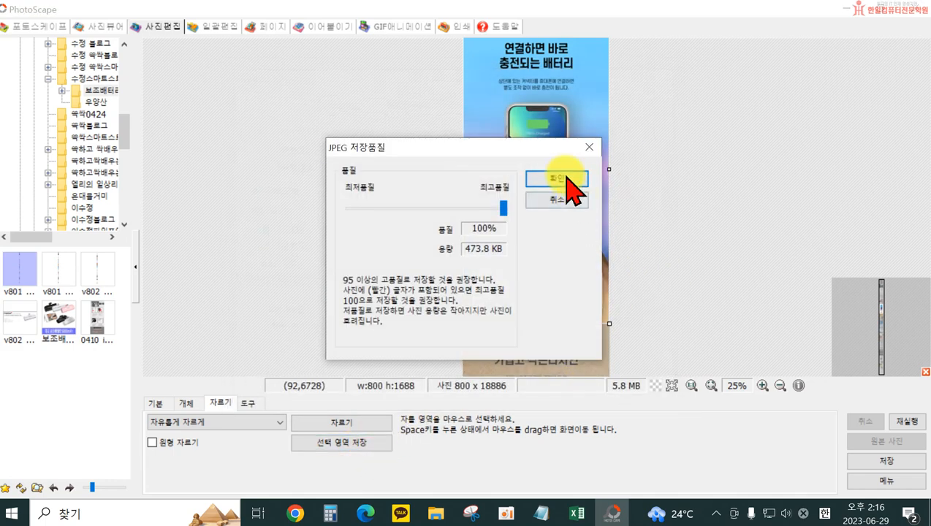
Clear the selection and mark a crop area over the 가방에 쏙 들어가는 가볍고 작은디자인 section, full width, about 800 × 1644 pixels
left_click(634, 281)
left_click_drag(533, 338, 520, 274)
left_click(540, 278)
key("space")
left_click_drag(562, 337, 543, 154)
left_click_drag(512, 277, 505, 199)
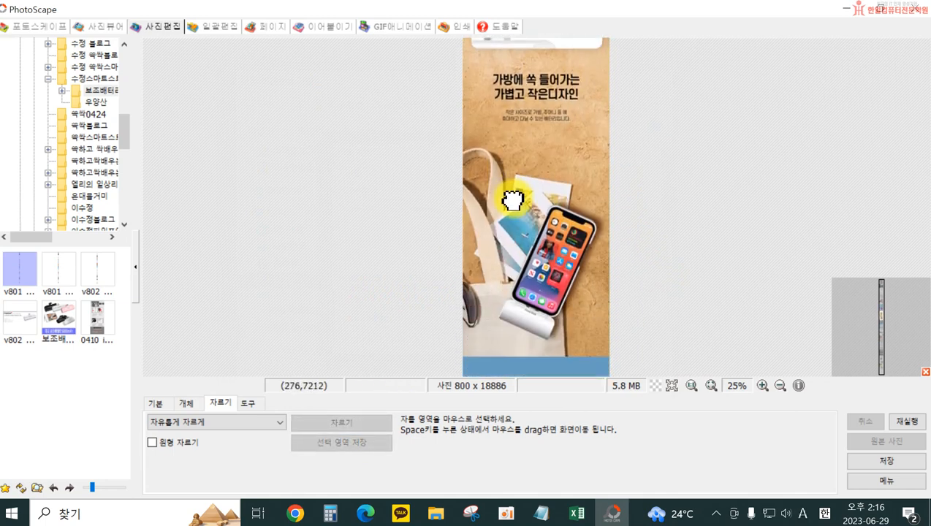
left_click_drag(454, 56, 638, 362)
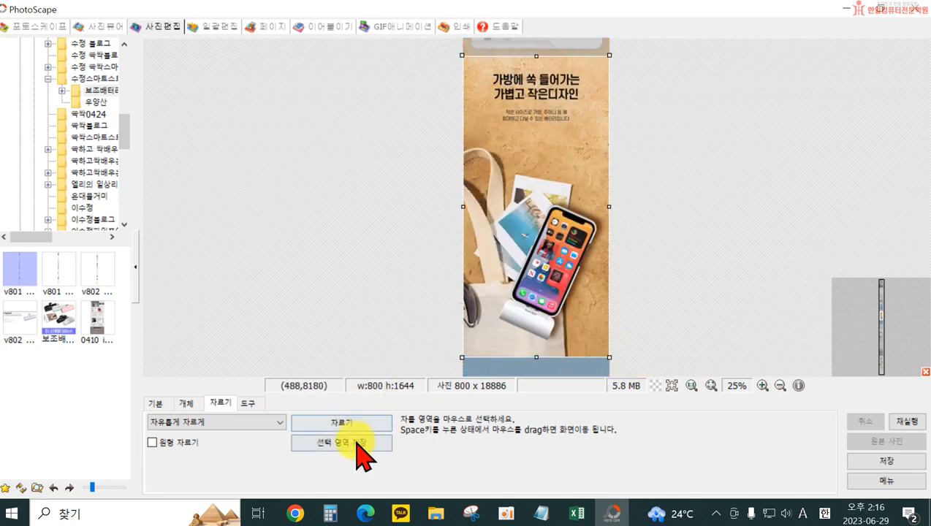
Save the selected 가볍고 작은디자인 section as a JPEG named 5 in the 보조배터리 folder
left_click(341, 442)
type("1")
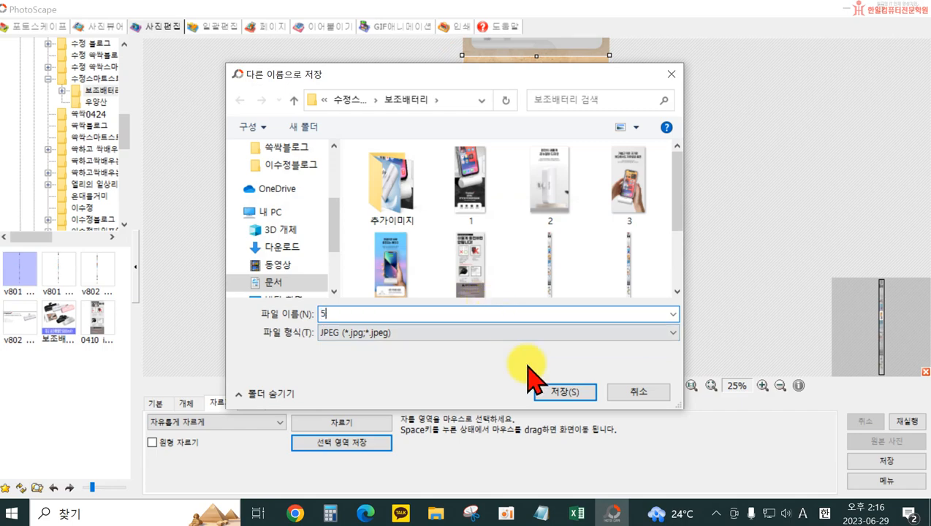
left_click(551, 391)
left_click(556, 180)
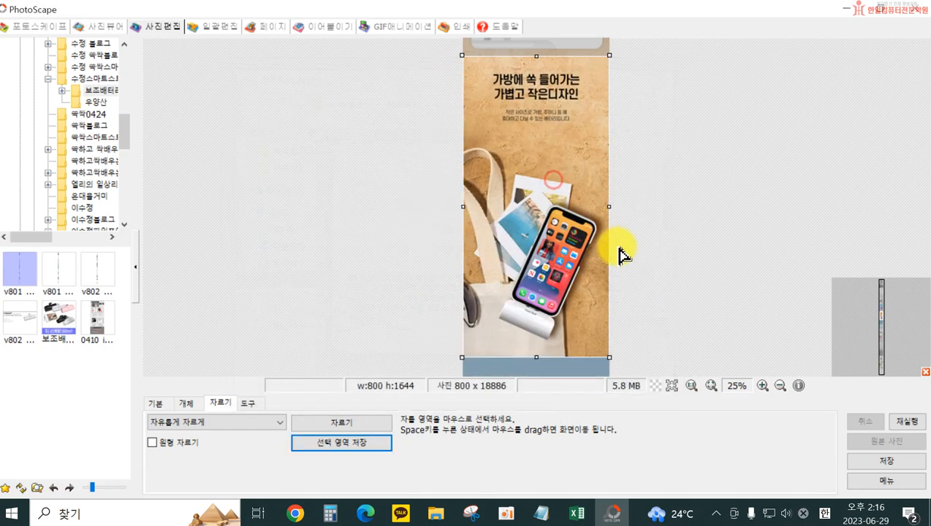
Clear the selection and mark the 휴대하기 편한 초경량 디자인 section with the 90G text, full width, about 800 × 1648 pixels
left_click(628, 283)
key("space")
left_click_drag(546, 311, 533, 145)
left_click_drag(519, 351, 540, 222)
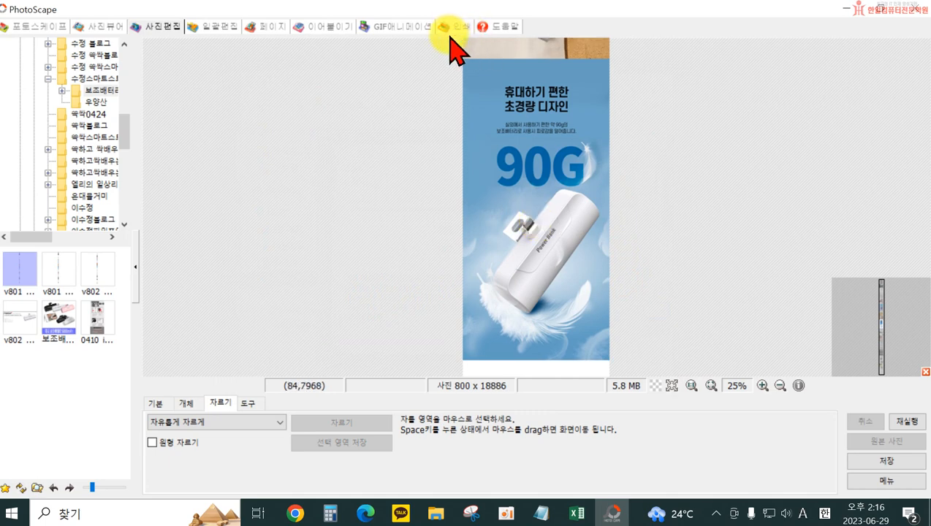
left_click_drag(456, 66, 670, 362)
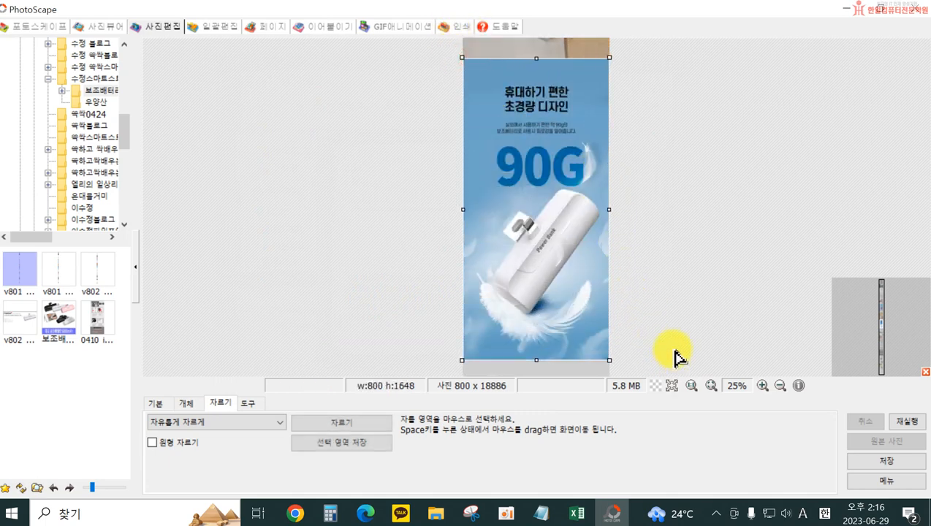
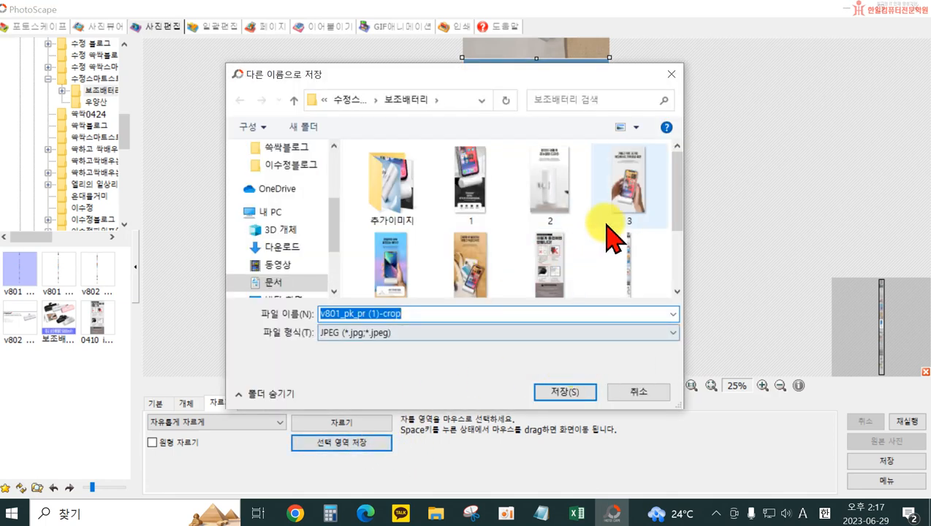
Save the selected 휴대하기 편한 초경량 디자인 section as a JPEG named 6 in the 보조배터리 folder
left_click_drag(673, 214, 671, 235)
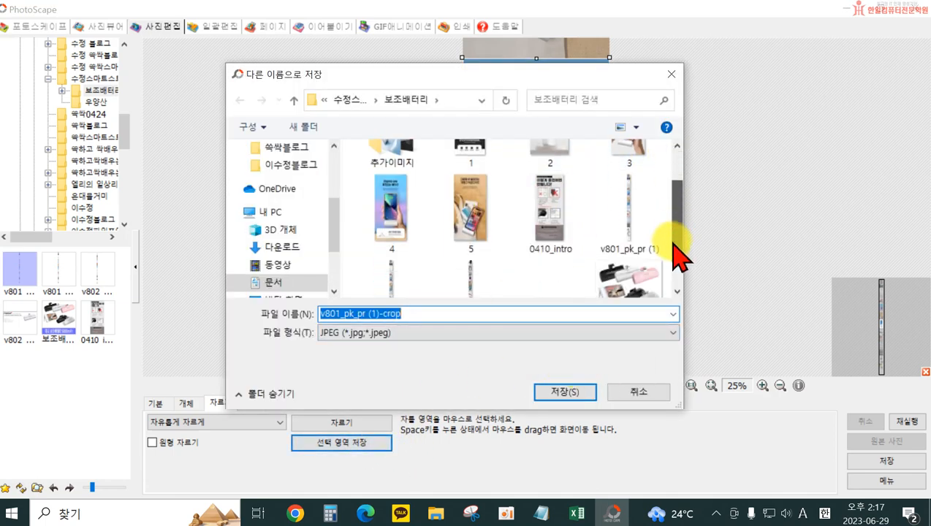
left_click(621, 300)
left_click(584, 393)
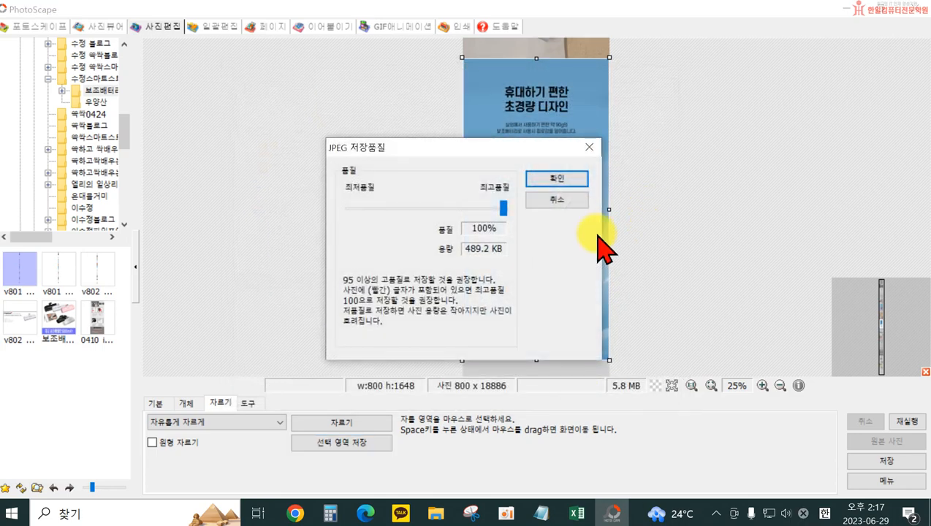
left_click(564, 182)
Clear the selection and mark the 동영상 / 스트리밍 시청에 유용한 가로 모드 지원 section, full width, about 800 × 1080 pixels
left_click(642, 316)
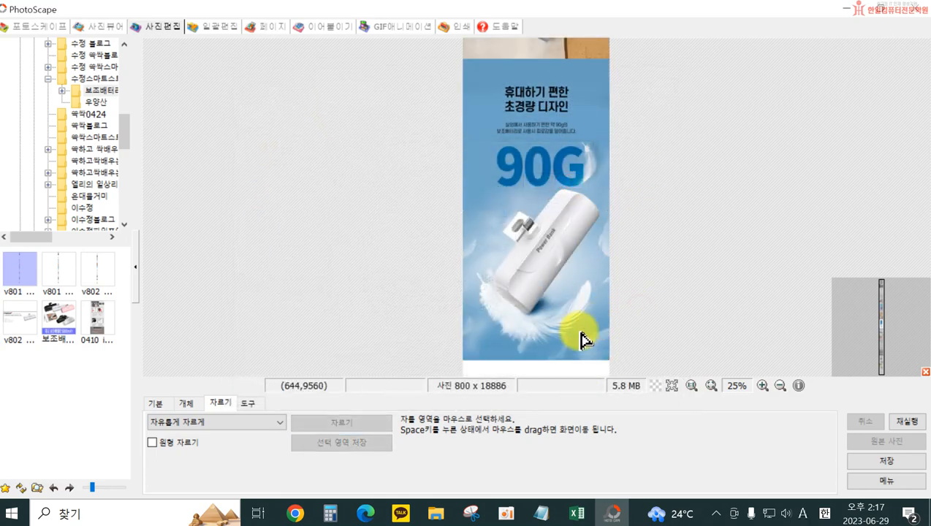
left_click_drag(557, 333, 544, 155)
left_click_drag(534, 300, 546, 223)
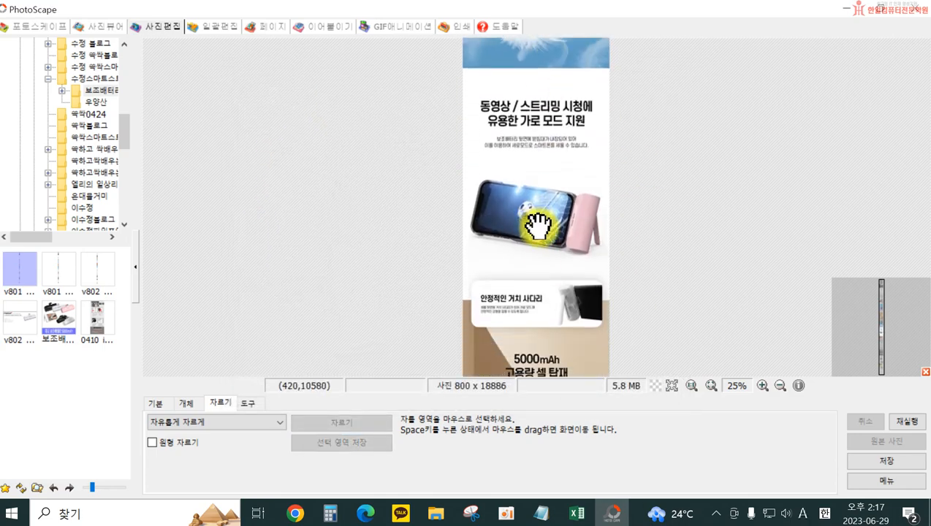
left_click_drag(459, 69, 676, 268)
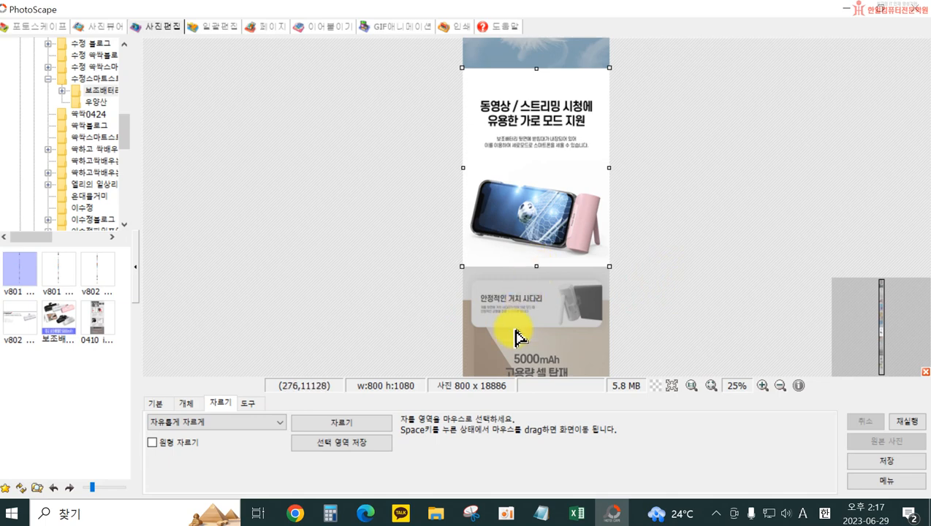
Save the selected 가로 모드 지원 section as a JPEG named 7 in the 보조배터리 folder
left_click(338, 444)
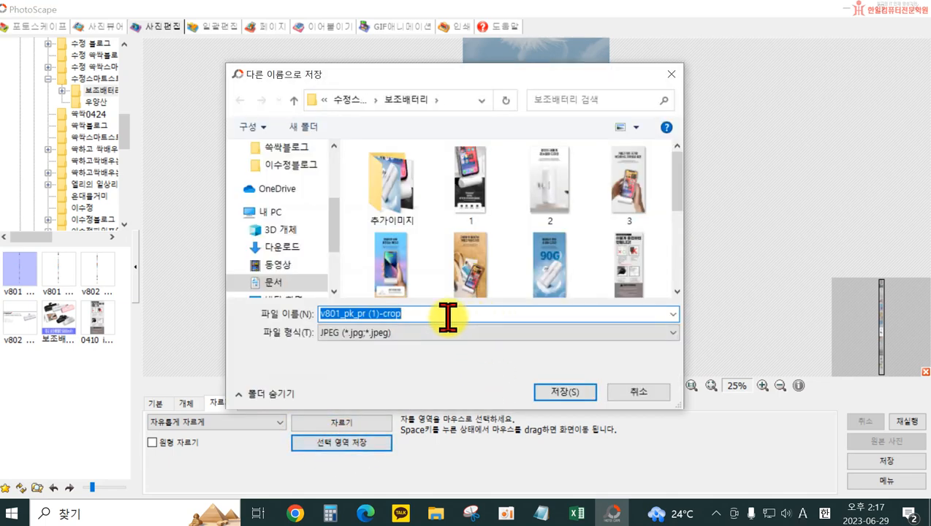
type("7")
left_click(564, 392)
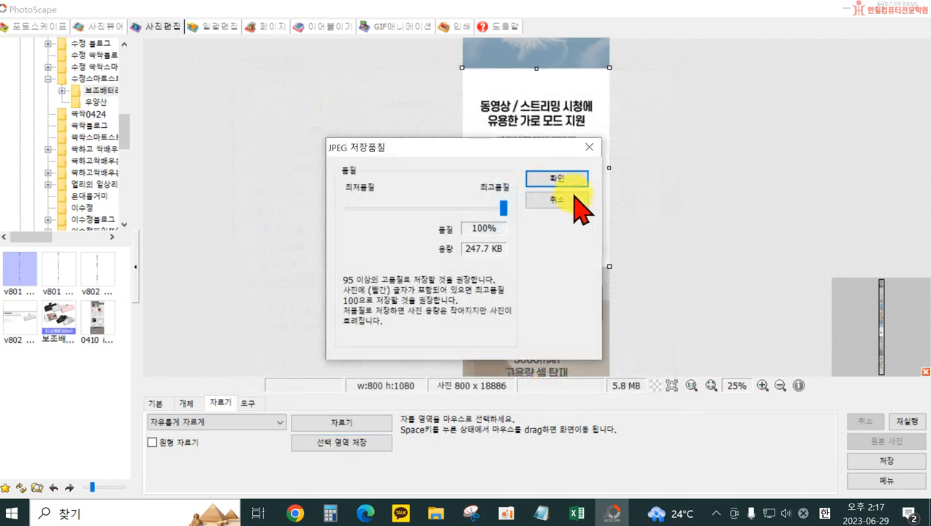
left_click(554, 180)
Select the 5000mAh 고용량 셀 탑재 section at full width, about 800 × 1460 pixels, and try to save it as a JPEG named 8
left_click(640, 300)
key("space")
left_click_drag(518, 303, 538, 108)
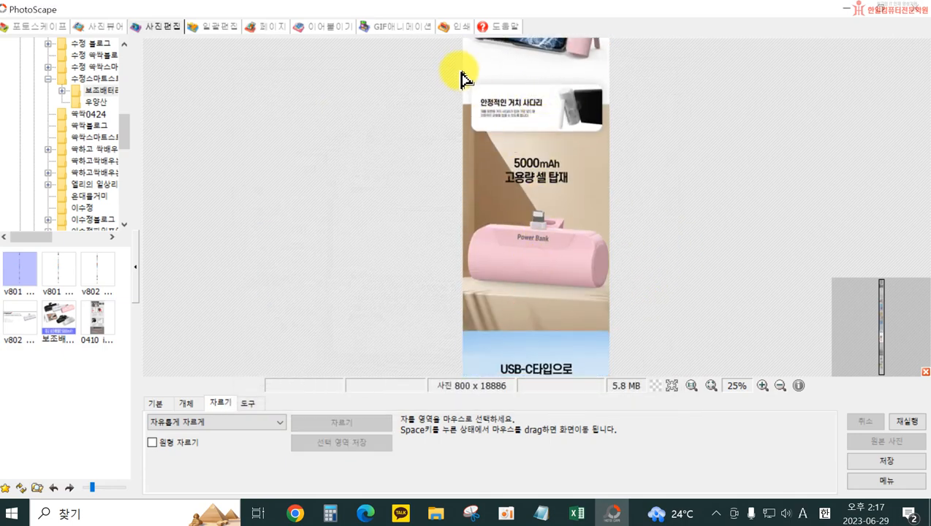
left_click_drag(460, 63, 671, 337)
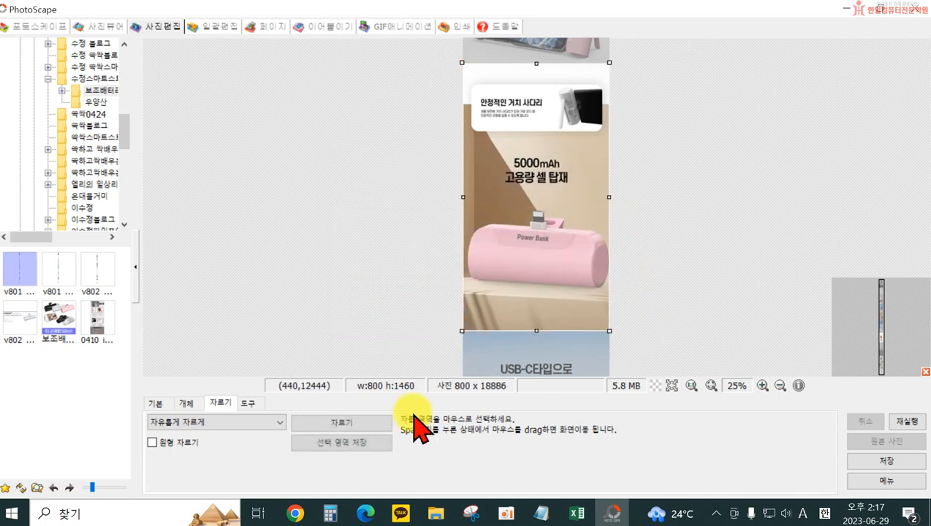
left_click(341, 442)
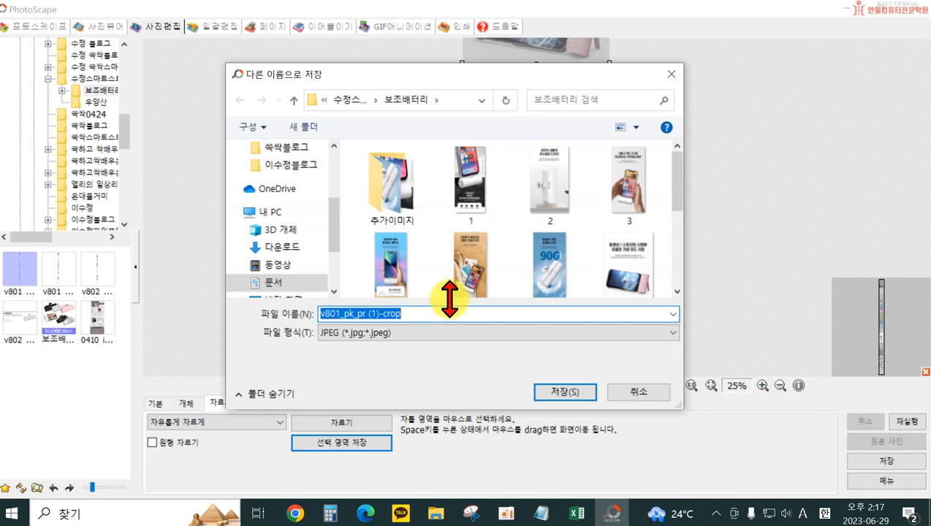
type("8")
key("Return")
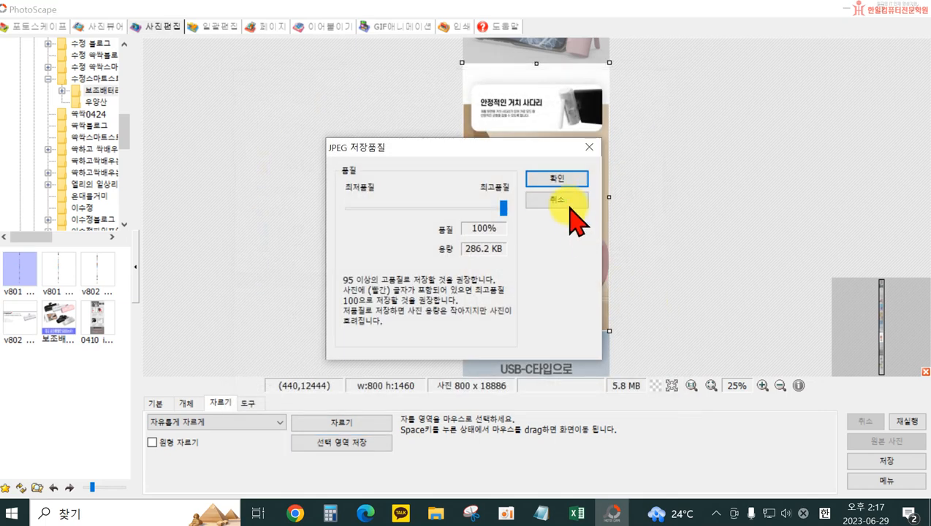
left_click(559, 206)
Clear the selection and mark the USB-C타입으로 보조배터리 충전 section, full width, about 800 × 1660 pixels, aligned with its upper edge
left_click(643, 314)
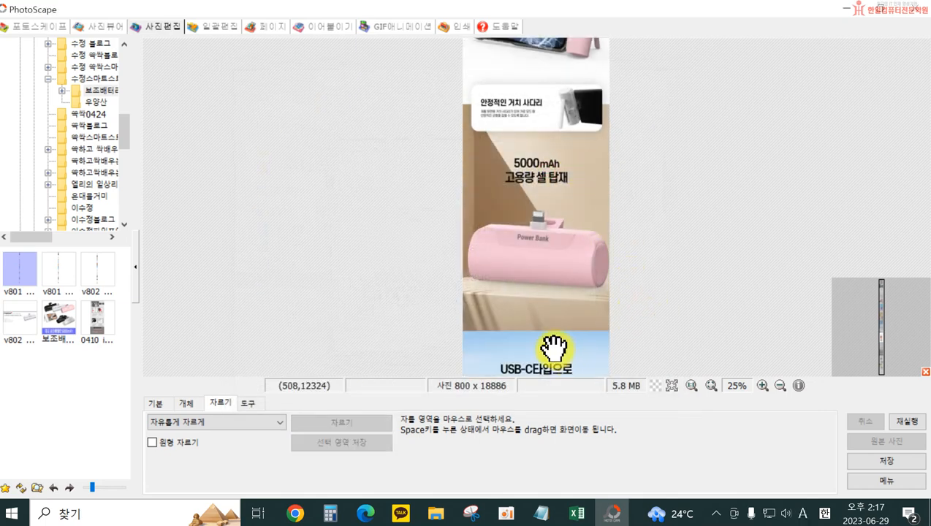
left_click_drag(554, 349, 550, 181)
mouse_move(539, 300)
left_mouse_down()
mouse_move(546, 194)
mouse_move(549, 203)
left_mouse_up()
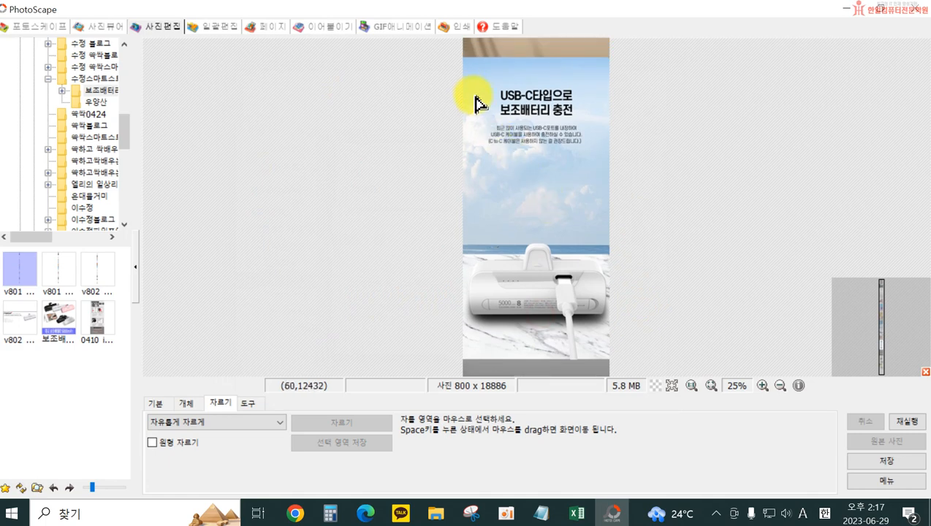
left_click_drag(456, 62, 668, 366)
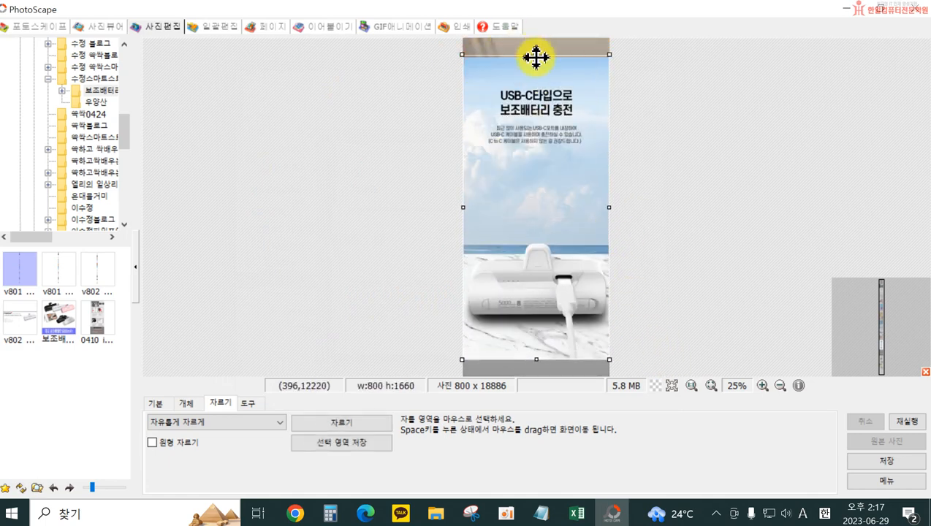
left_click_drag(536, 57, 537, 60)
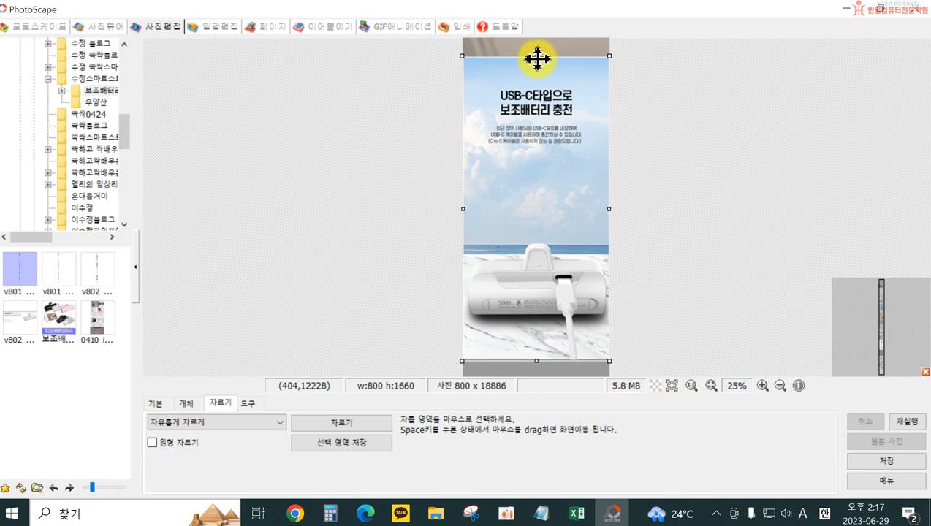
Save the selected USB-C타입 충전 section as a JPEG named 8 in the 보조배터리 folder
left_click(347, 440)
type("8")
key("Return")
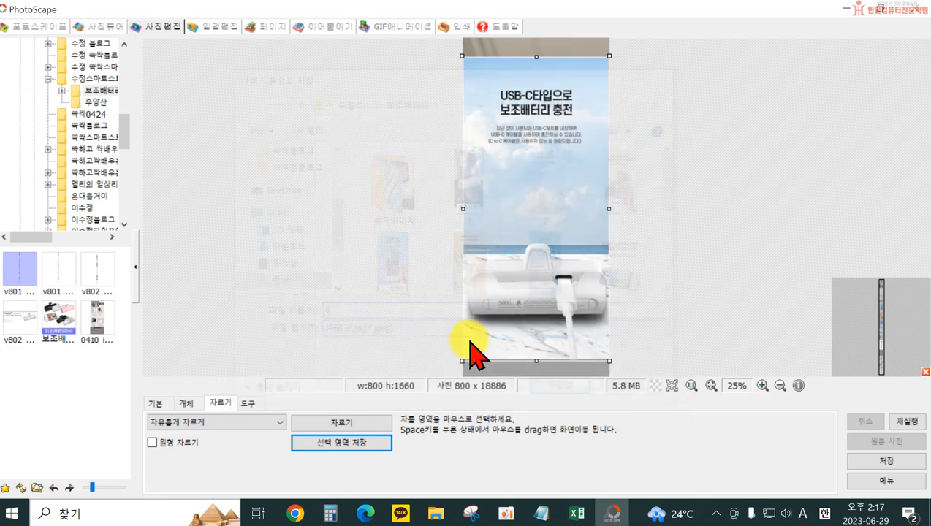
left_click(554, 180)
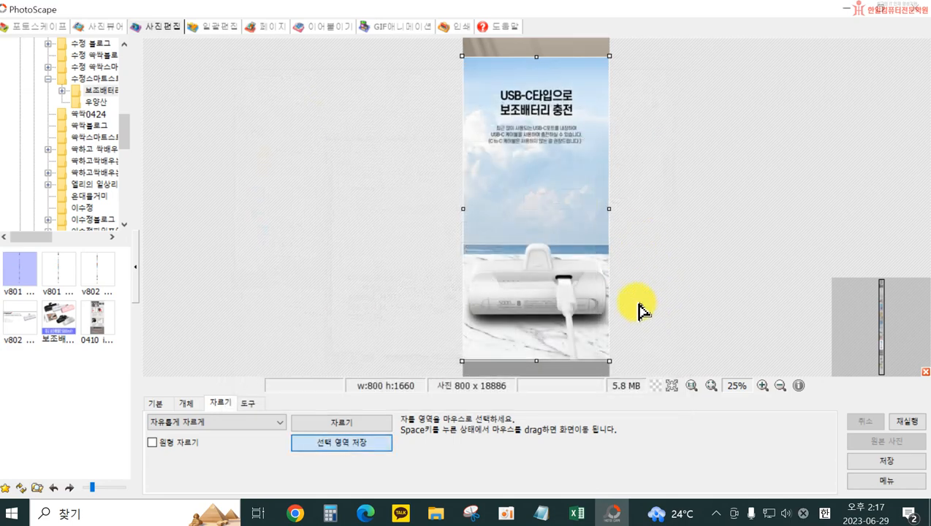
key("space")
left_click(649, 390)
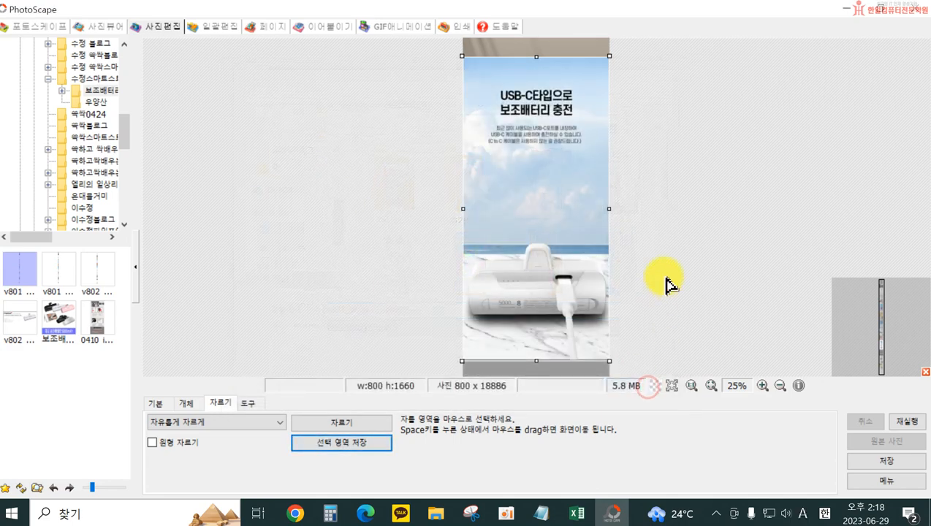
Clear the selection and mark the LED로 배터리 잔량 즉시 확인 가능 section, full width, about 800 × 1296 pixels
left_click(663, 275)
key("space")
left_click_drag(522, 309, 522, 202)
left_click_drag(462, 54, 678, 294)
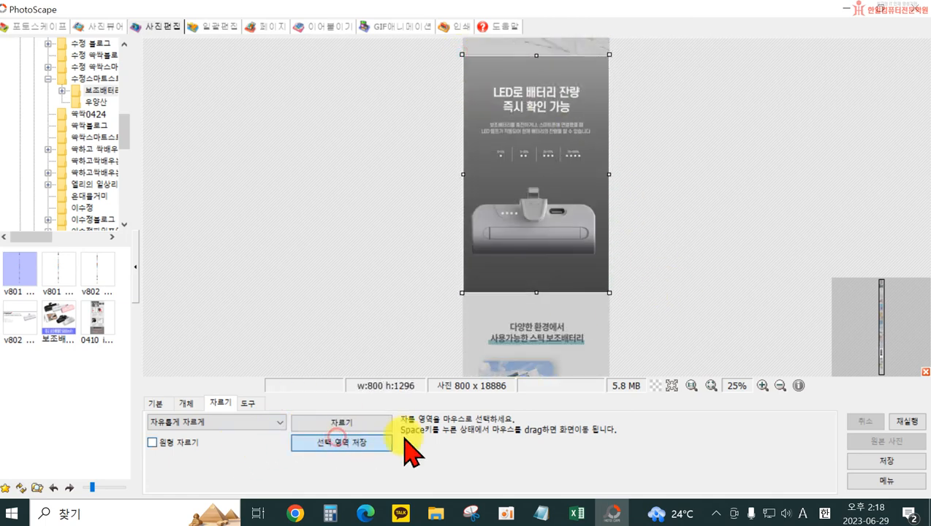
Save the selected LED battery level section as a JPEG named 9 in the 보조배터리 folder
left_click(344, 443)
left_click_drag(677, 197, 682, 266)
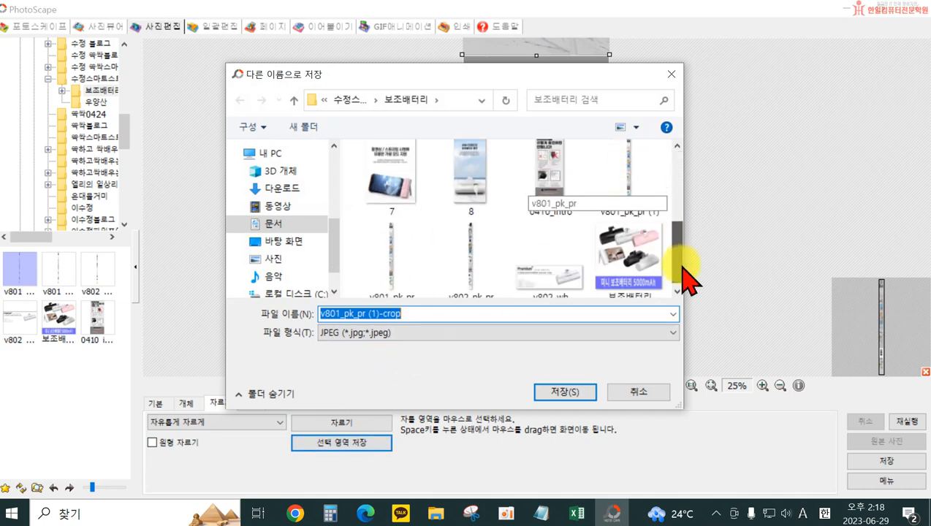
key("Return")
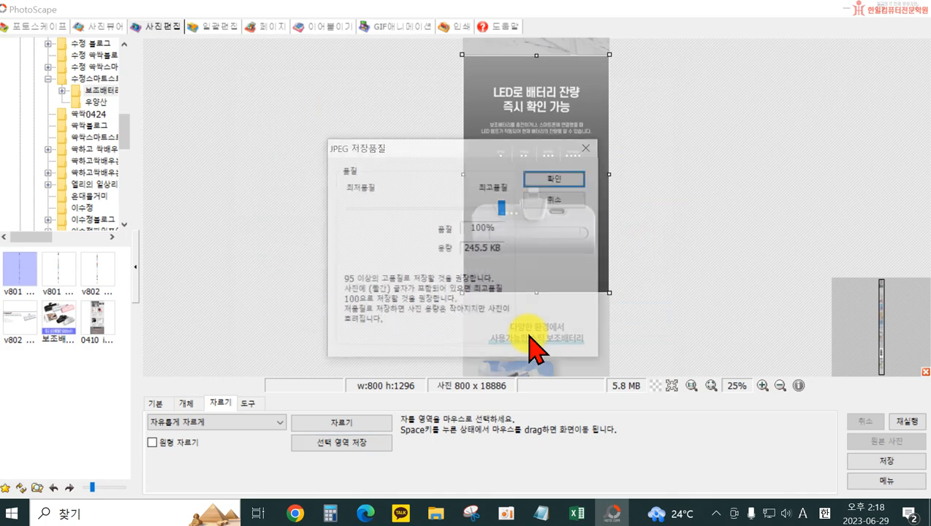
left_click(550, 182)
Select the 다양한 환경에서 section with only Travel and Gaming, about 800 × 1576 pixels, and save it as a JPEG named 10
left_click(656, 299)
key("space")
left_click_drag(572, 334, 579, 141)
left_click_drag(576, 268, 576, 249)
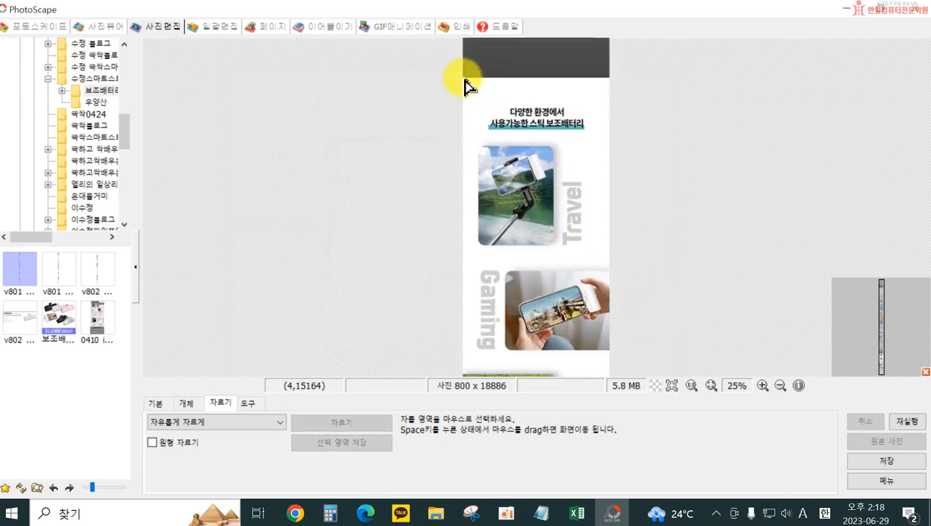
left_click_drag(460, 78, 676, 373)
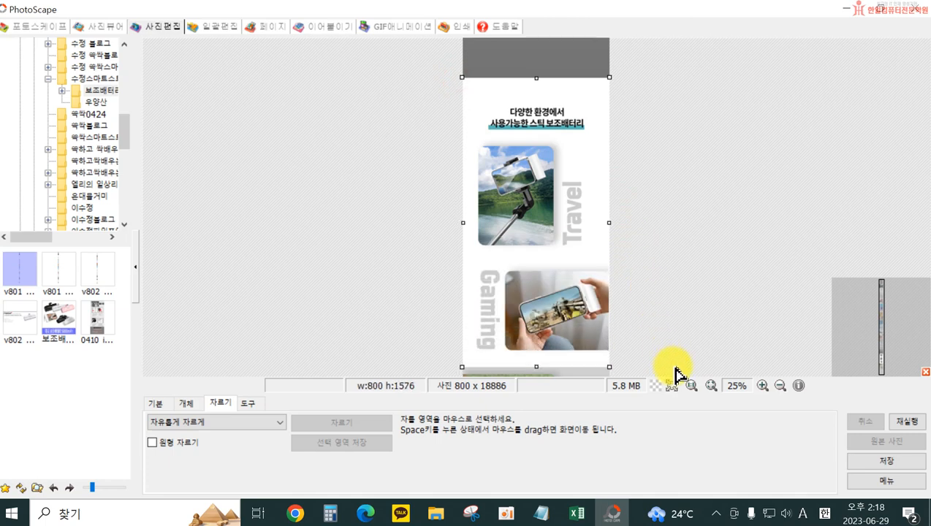
left_click(356, 446)
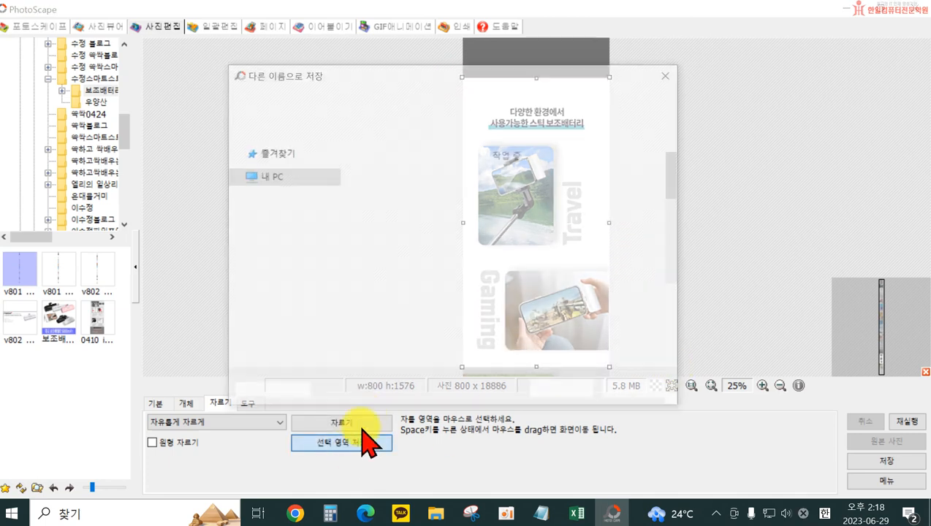
key("Return")
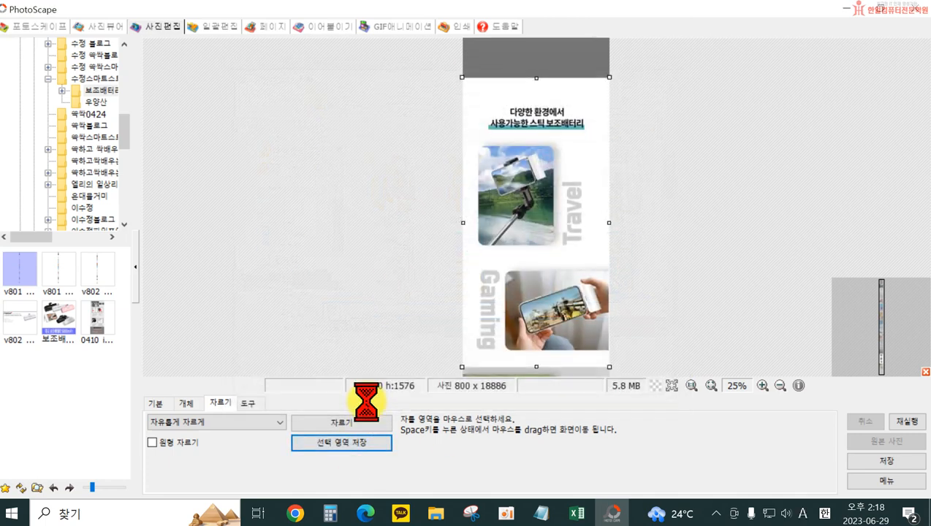
left_click(563, 172)
Clear the selection and mark the whole 다양한 환경에서 section from its heading through Picnic, full width, about 800 × 2140 pixels
left_click(642, 198)
key("space")
left_click_drag(532, 318, 531, 145)
left_click_drag(501, 294, 505, 231)
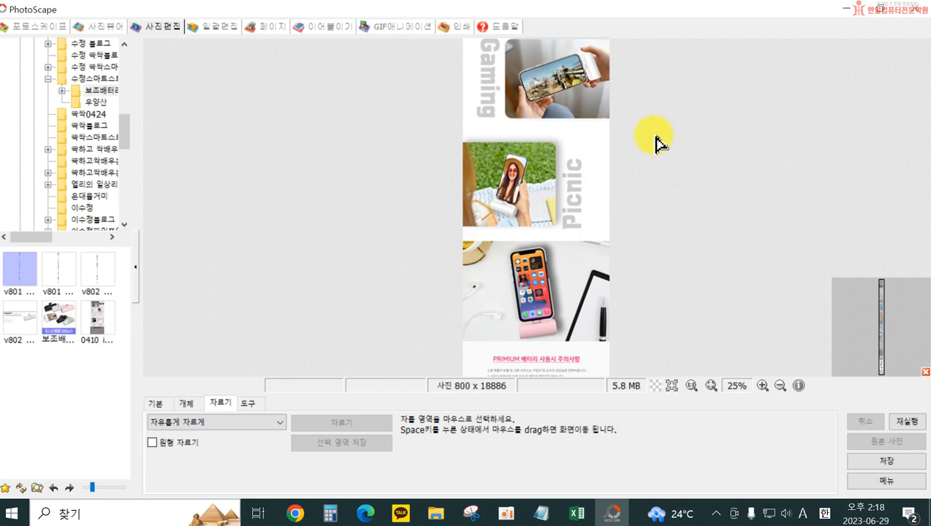
left_click_drag(628, 151, 631, 291)
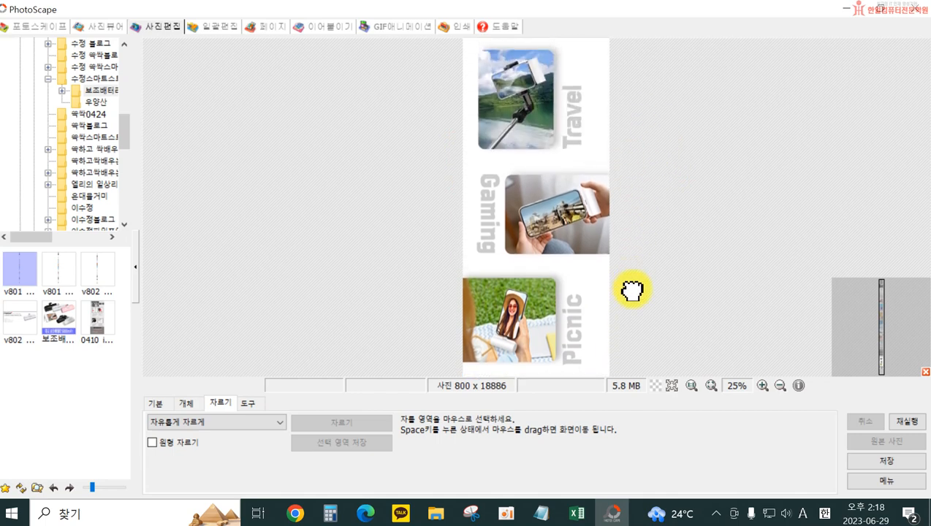
left_click(780, 386)
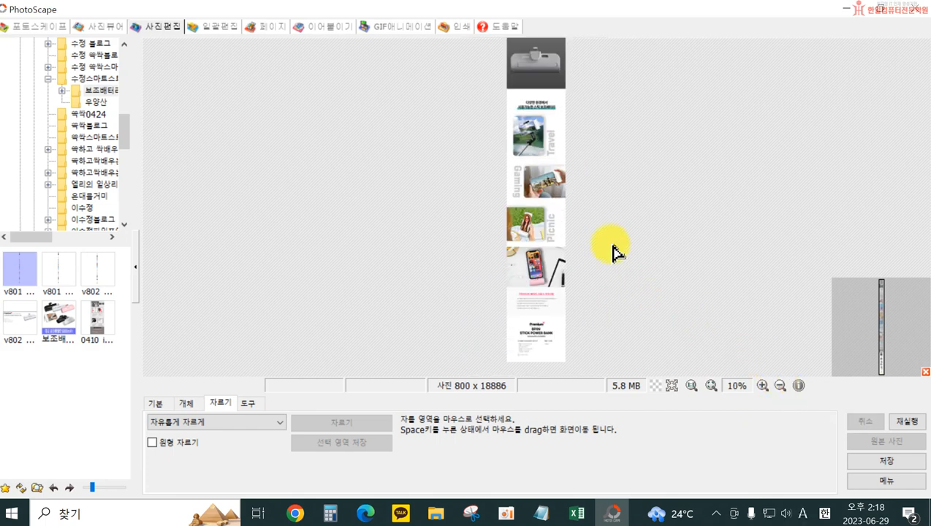
left_click_drag(505, 89, 600, 248)
Save the Travel, Gaming and Picnic selection as a JPEG, replacing the existing file 10 in the 보조배터리 folder
left_click(370, 443)
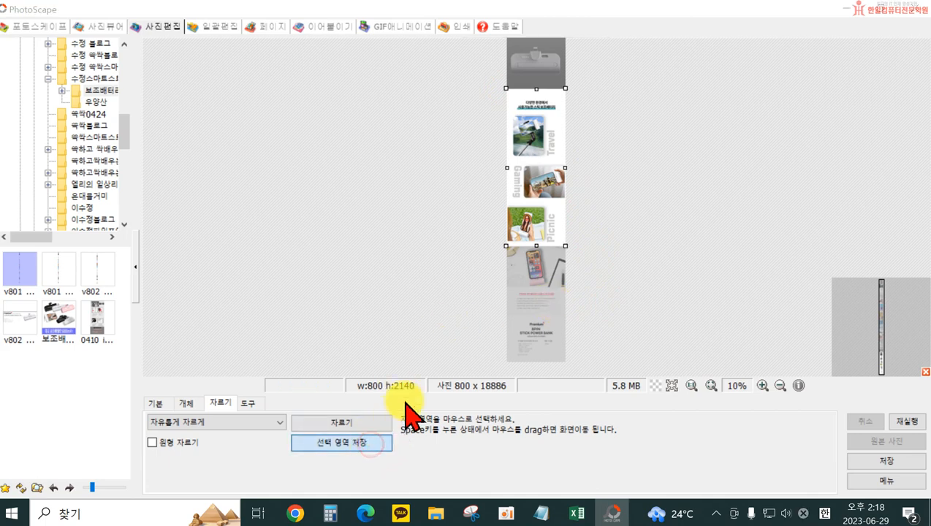
scroll(672, 212, "down", 10)
scroll(669, 241, "up", 8)
left_click(627, 219)
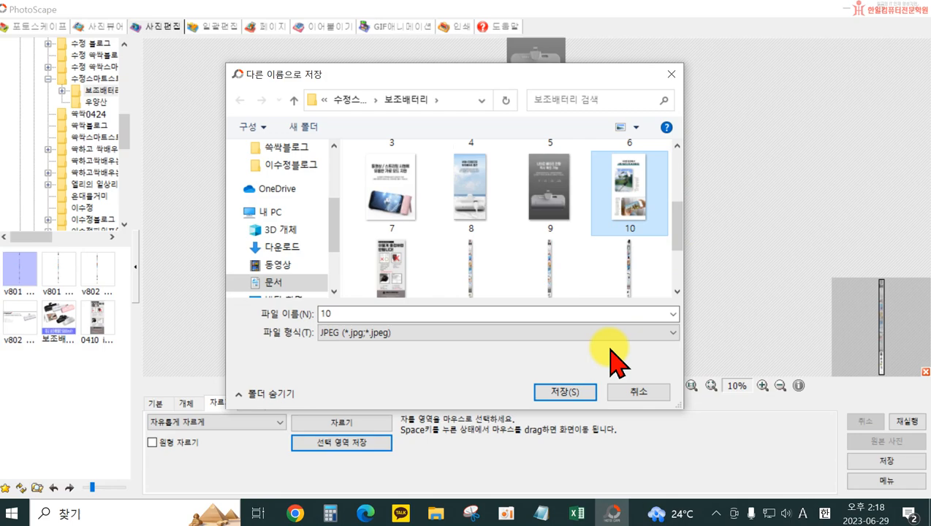
left_click(556, 392)
left_click(479, 261)
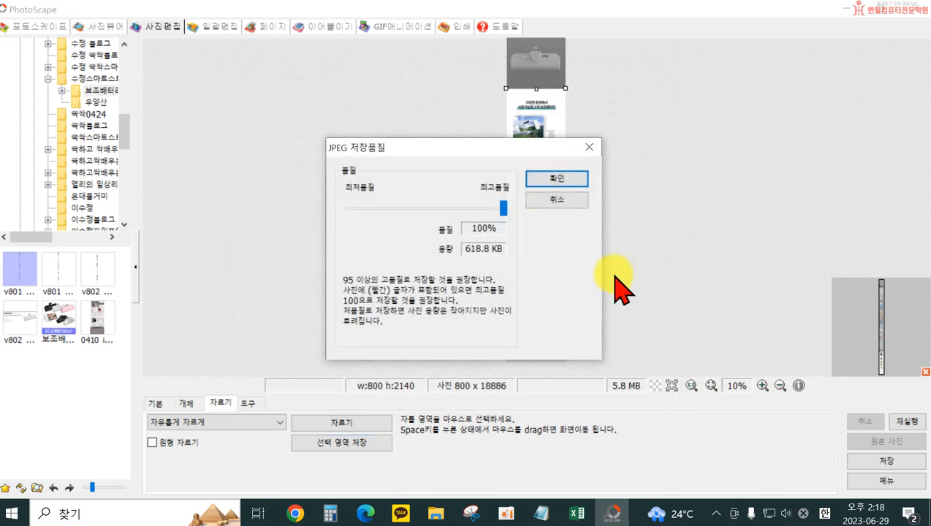
left_click(557, 180)
Select the remaining area below Picnic to the image's end, about 800 × 1576 pixels, and save it as a JPEG named 11
left_click_drag(500, 248, 615, 377)
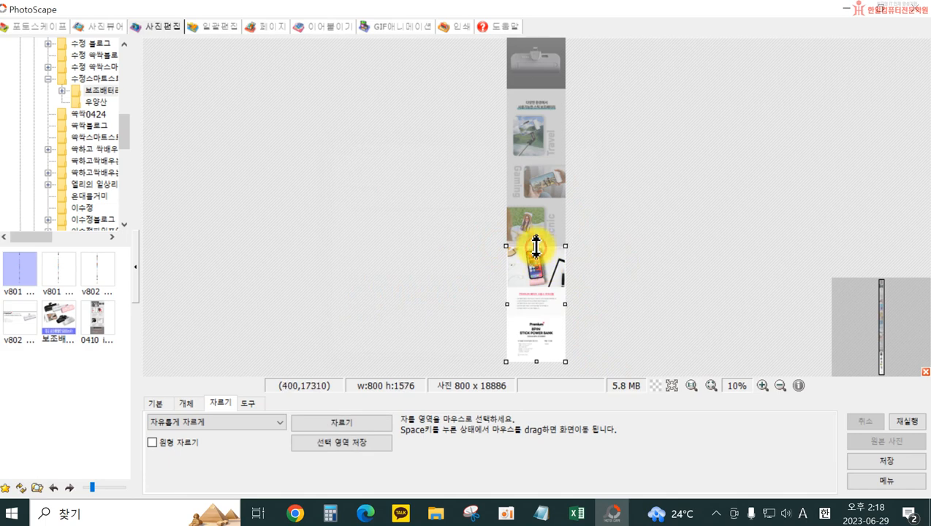
left_click(373, 443)
type("11")
left_click(571, 333)
left_click(555, 176)
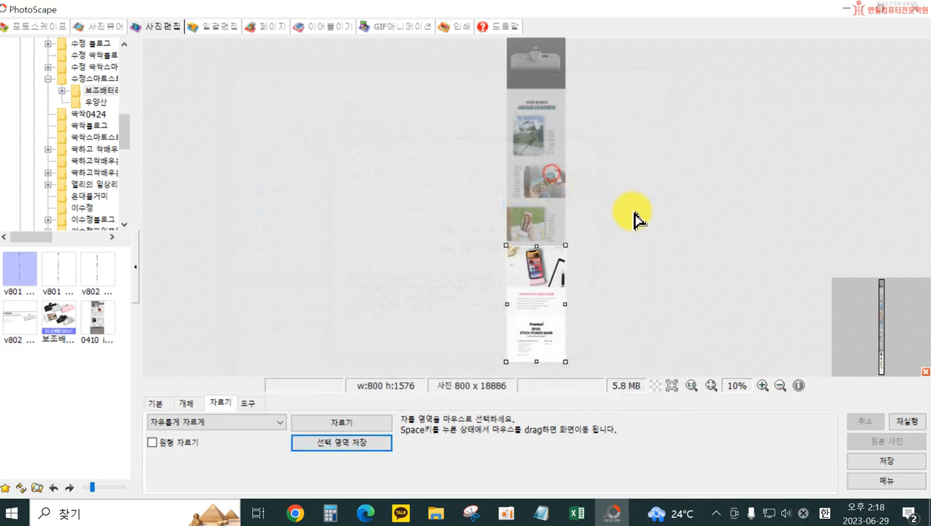
left_click(645, 266)
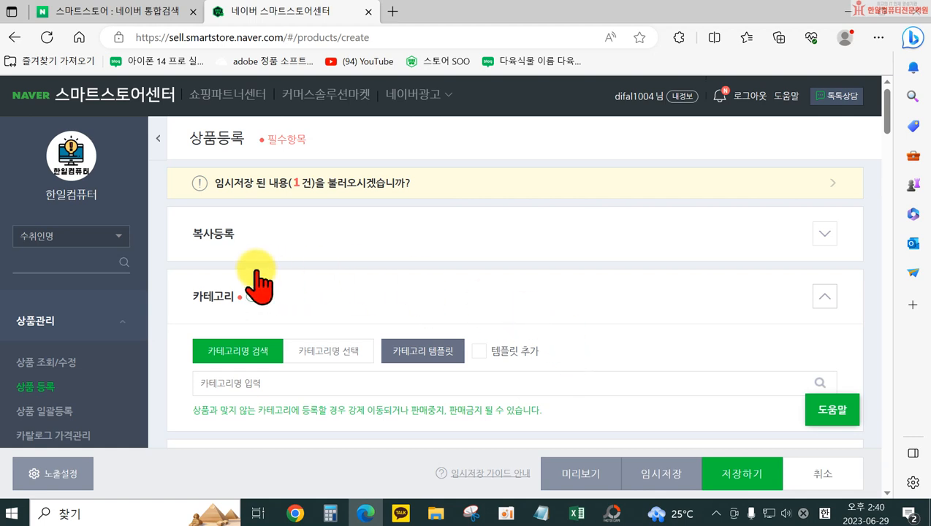
scroll(258, 358, "down", 2)
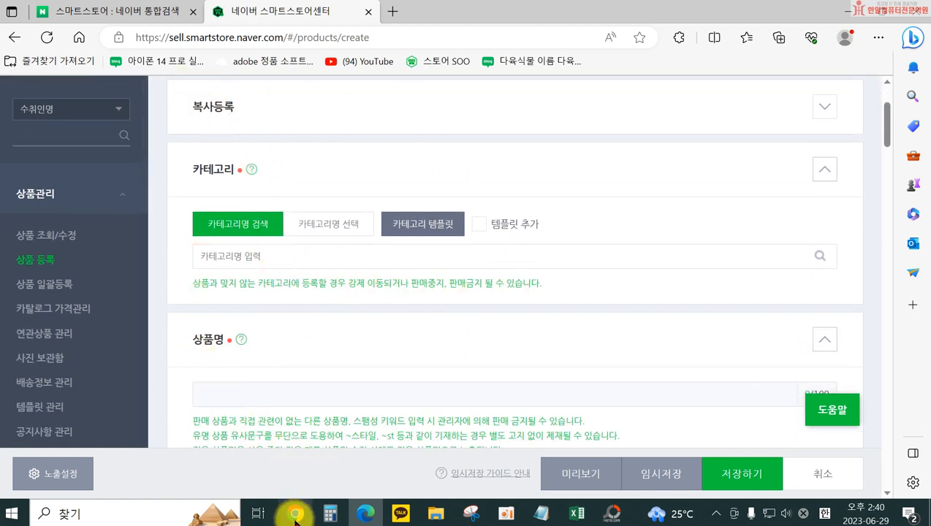
Open the Naver home page in a new browser tab and search for 보조배터리
left_click(394, 12)
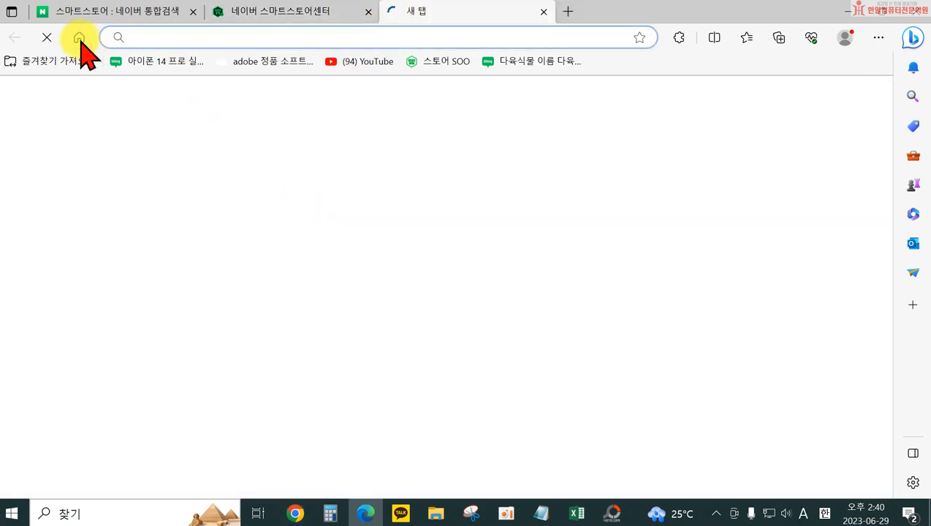
left_click(79, 38)
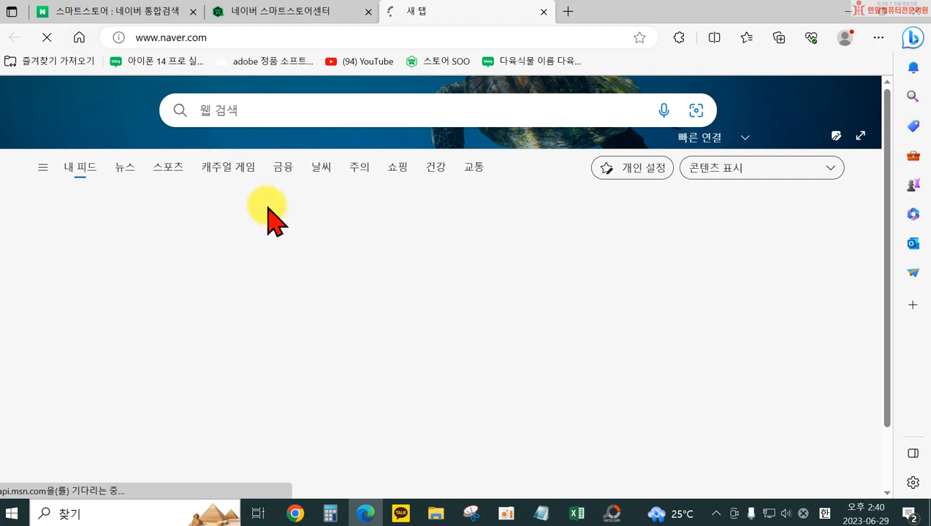
left_click(84, 38)
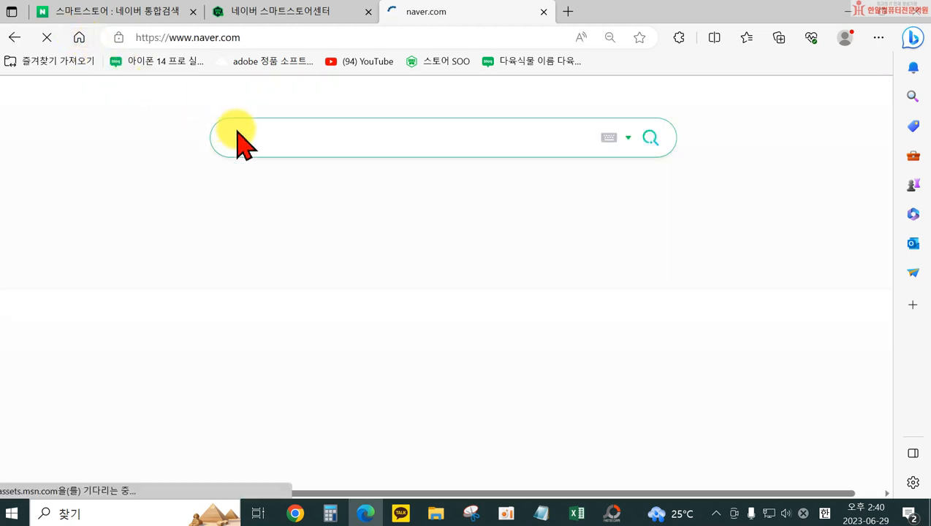
left_click(297, 138)
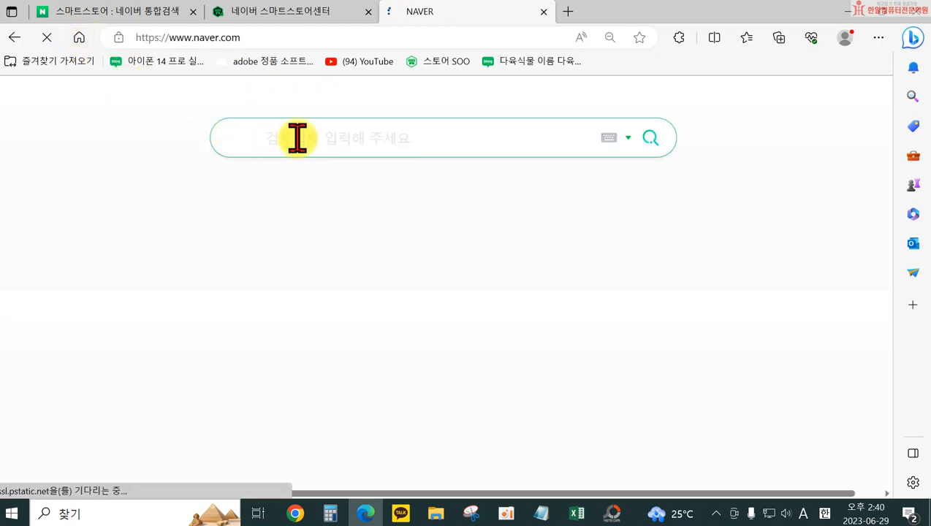
type("qhw")
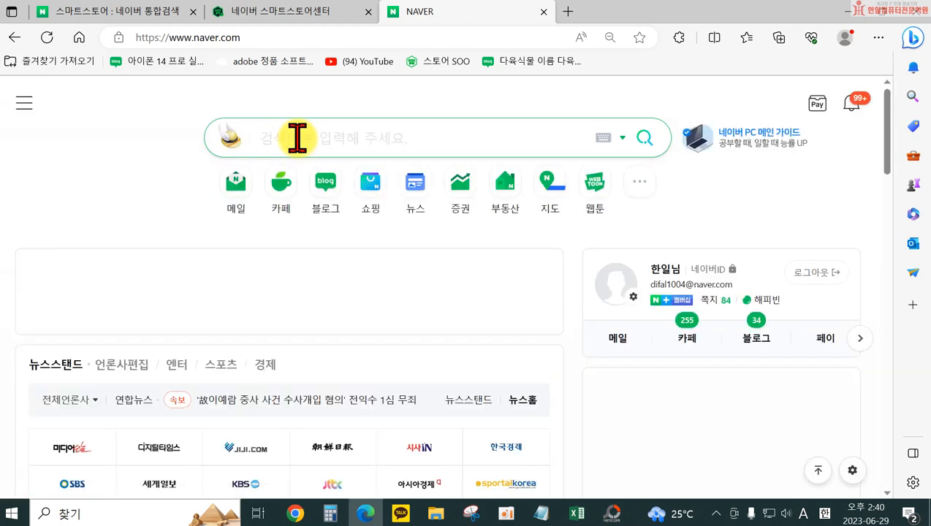
key("Hangul")
type("보좁배털리")
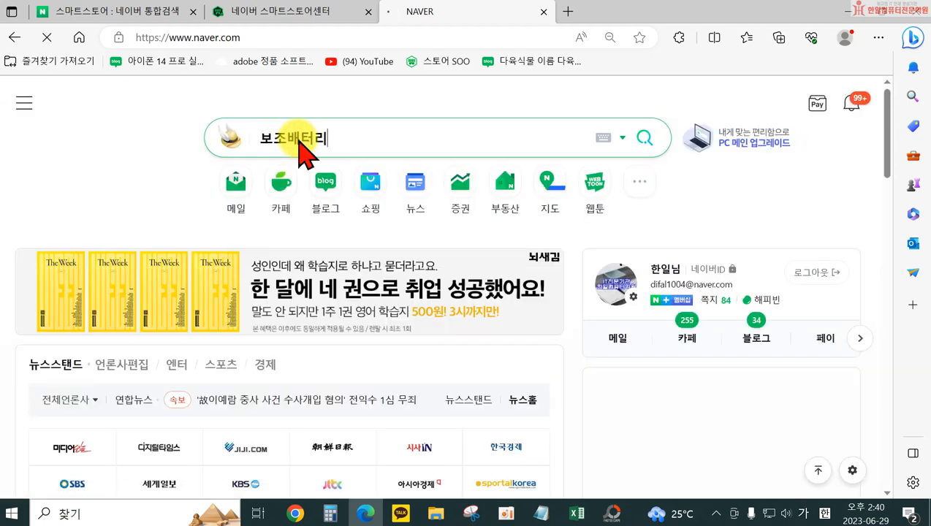
key("Return")
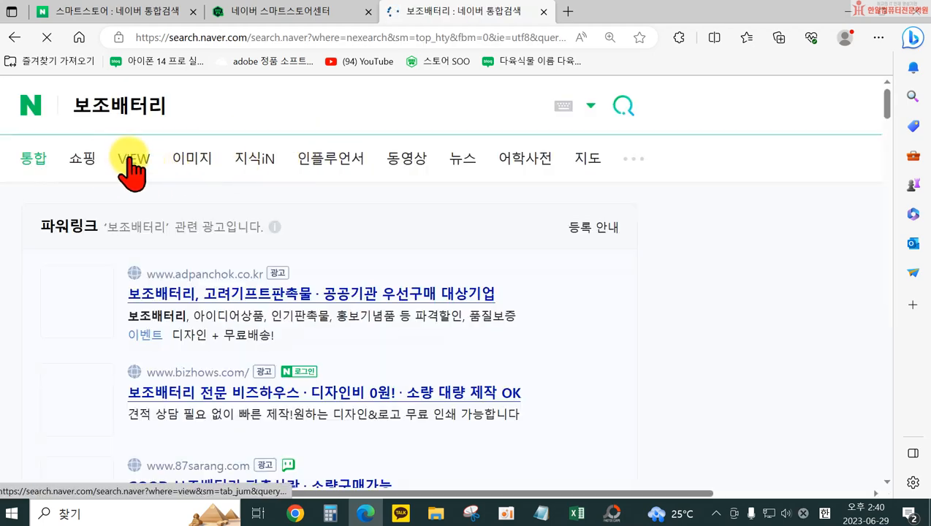
Open the 쇼핑 results for 보조배터리 and check which category path the listed products use
left_click(87, 159)
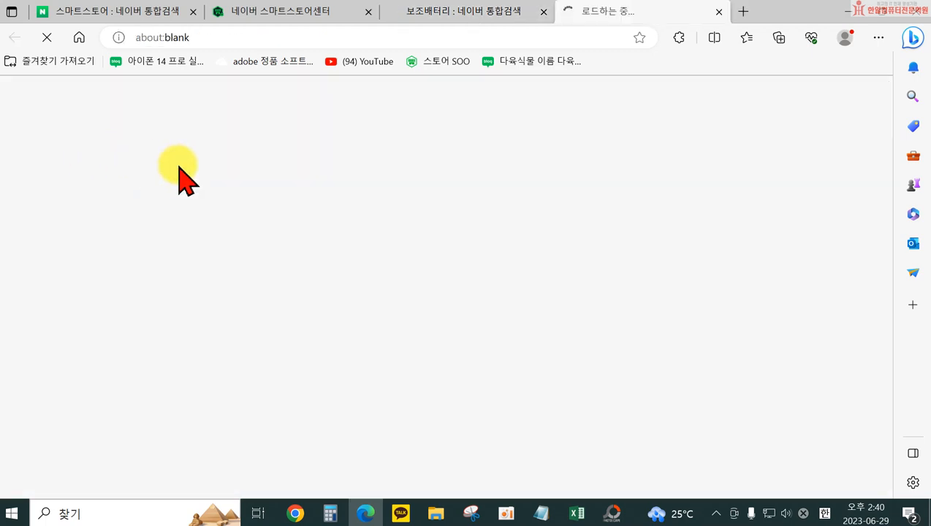
scroll(430, 328, "down", 4)
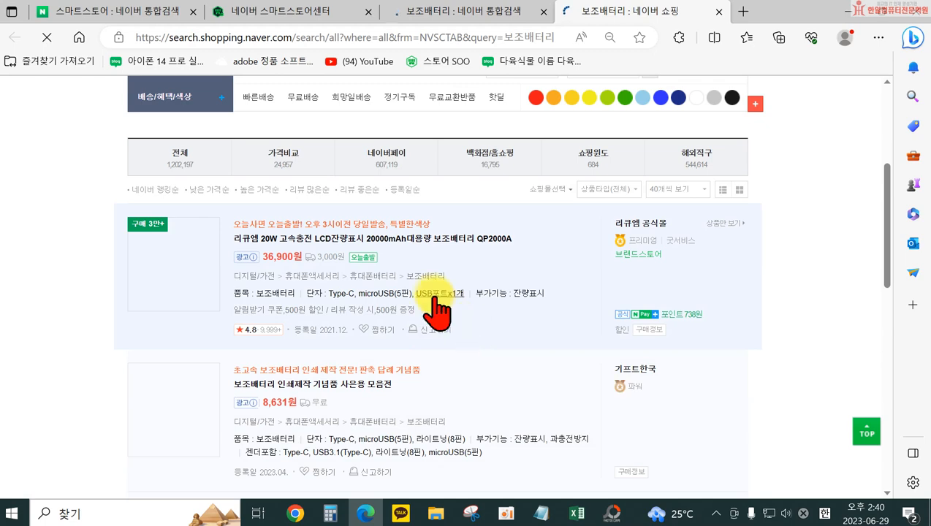
scroll(461, 330, "down", 3)
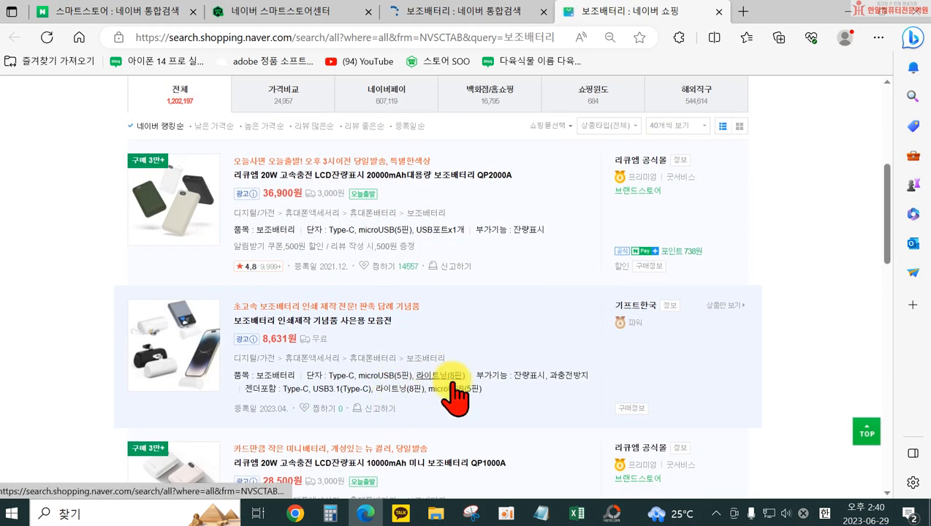
In the 스마트스토어센터 registration form, find 보조배 and set the category to 디지털/가전>휴대폰액세서리>휴대폰배터리>보조배터리
left_click(316, 11)
left_click(296, 256)
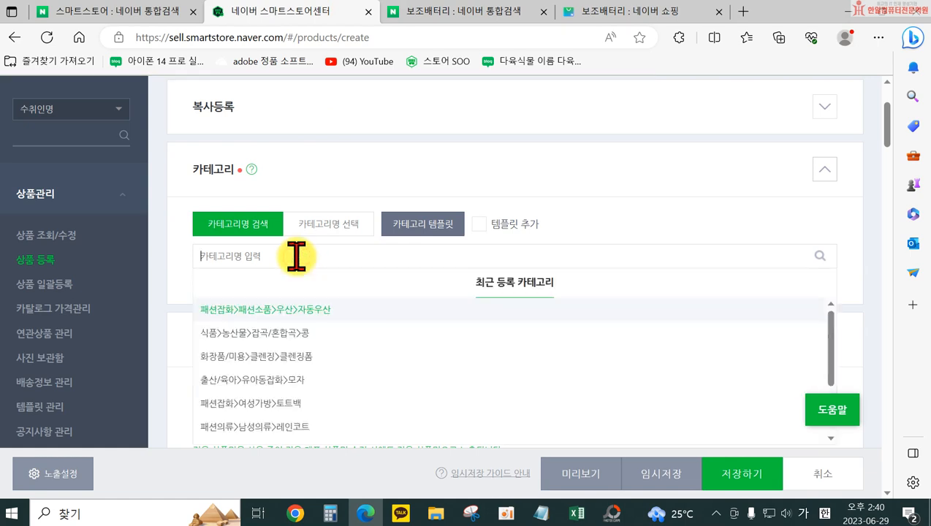
type("ㅂㅗ조")
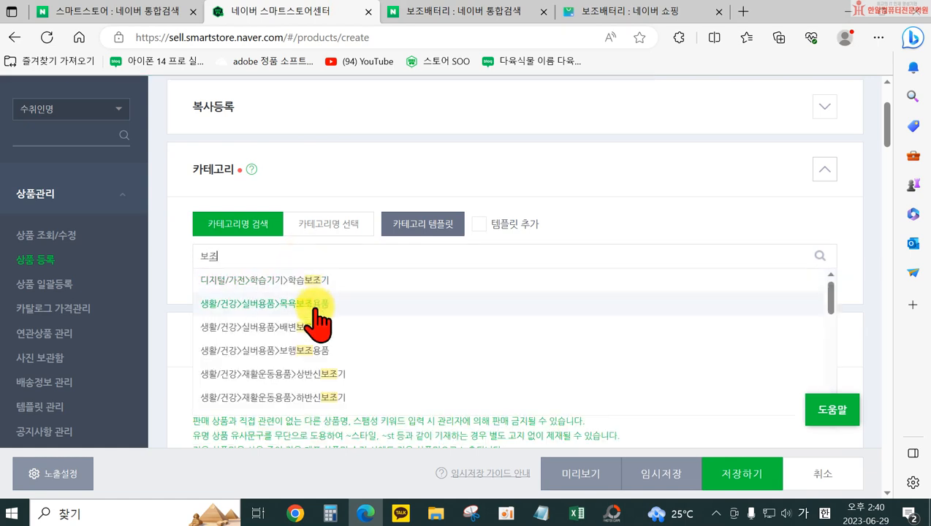
type("배")
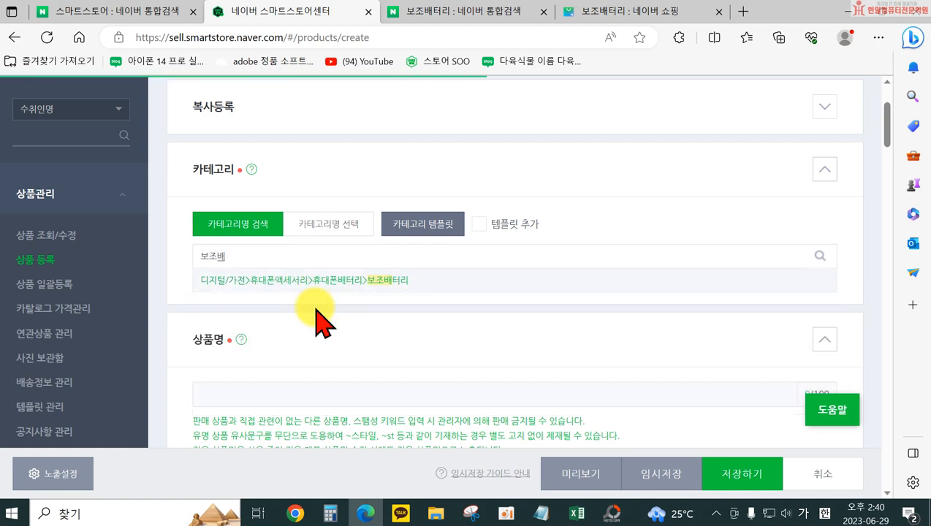
left_click(327, 284)
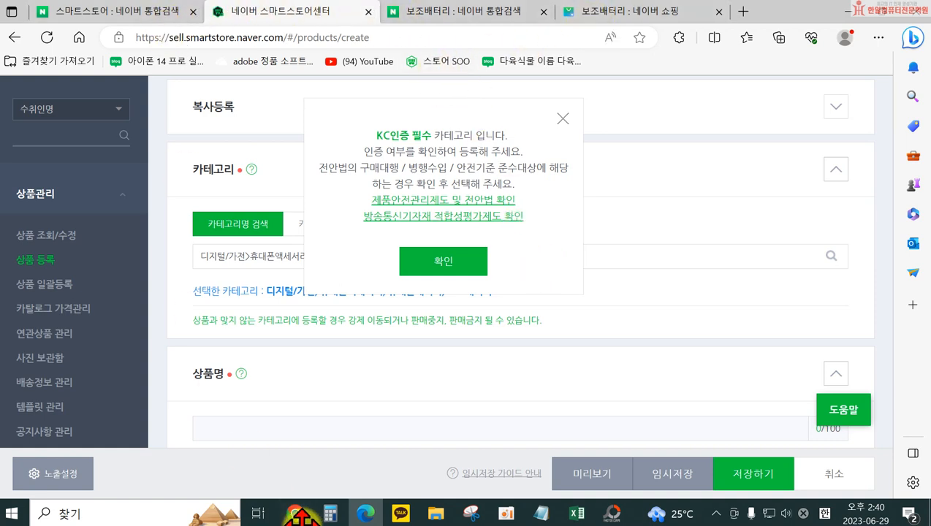
Open the power bank's 도매꾹 page from its link in the Excel margin workbook and look through the product information and options
left_click(576, 514)
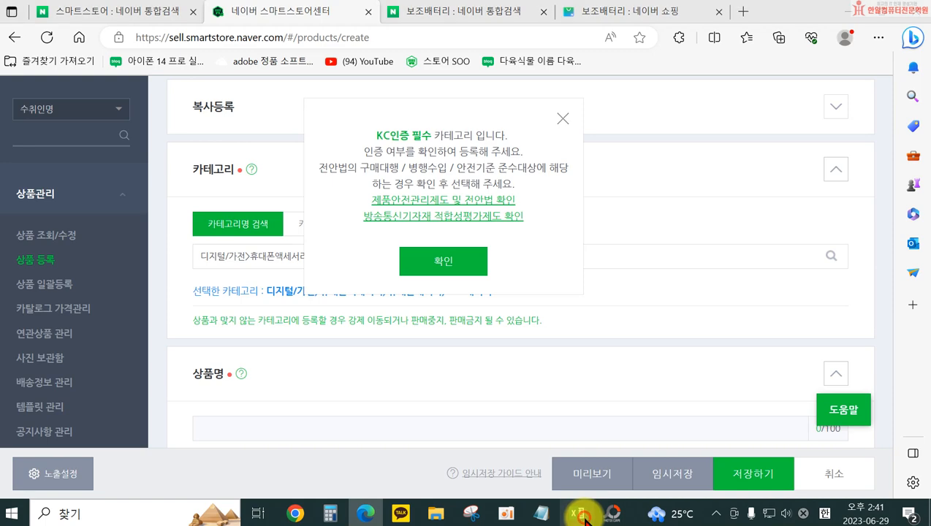
left_click(260, 295)
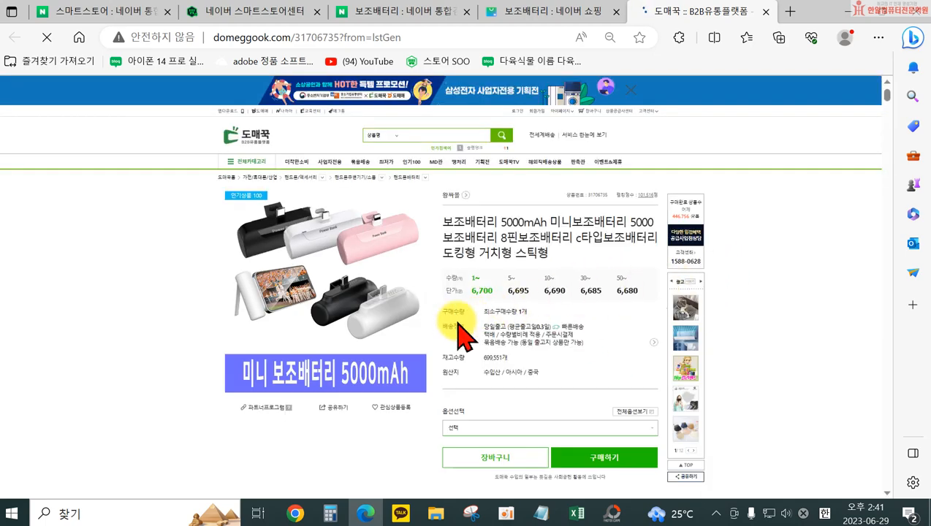
scroll(442, 373, "down", 1)
scroll(441, 359, "down", 7)
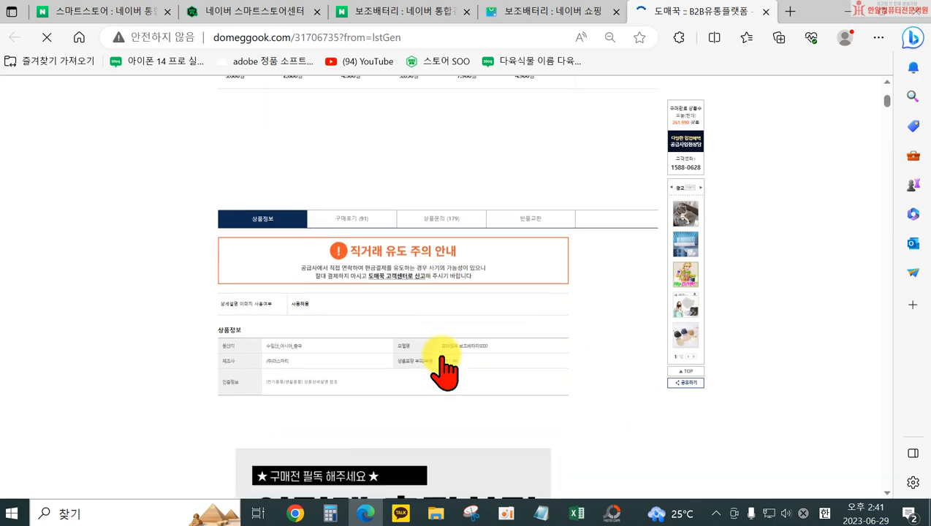
scroll(442, 359, "down", 12)
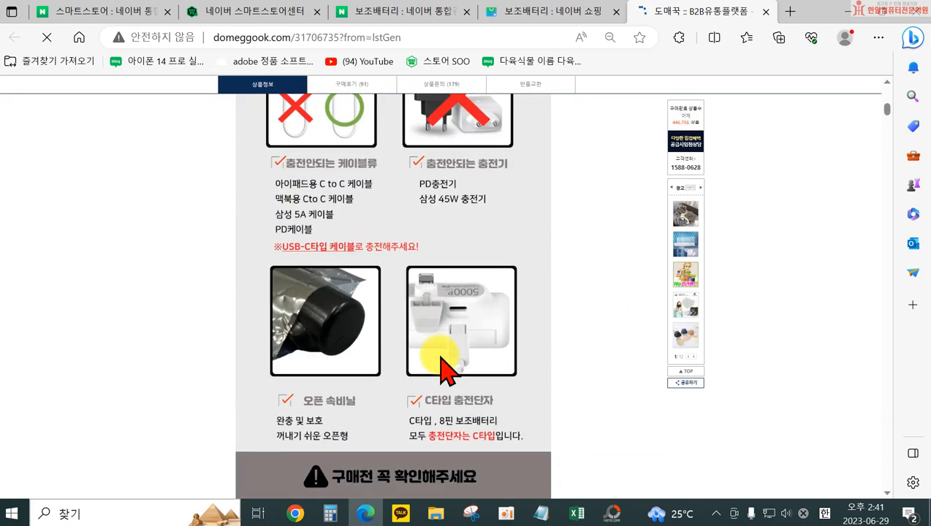
scroll(442, 370, "down", 10)
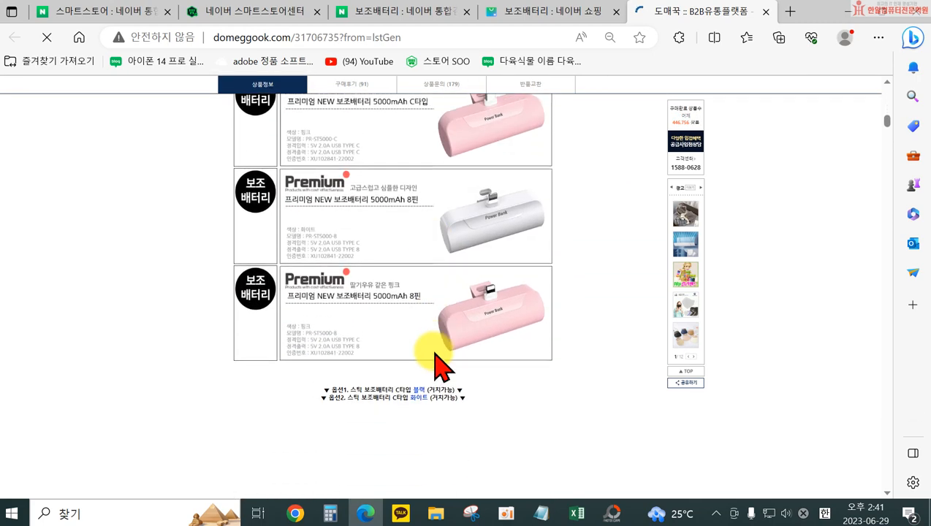
scroll(438, 366, "down", 12)
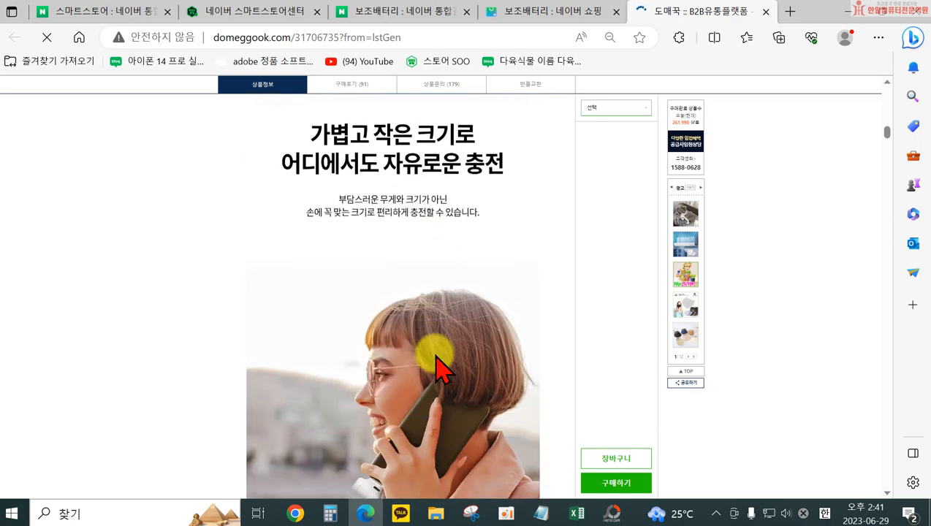
scroll(438, 365, "down", 5)
Examine the 8PIN and USB-C safety-labelling sections of the product detail page for their certification marks and numbers
left_click_drag(888, 145, 898, 483)
scroll(370, 263, "up", 9)
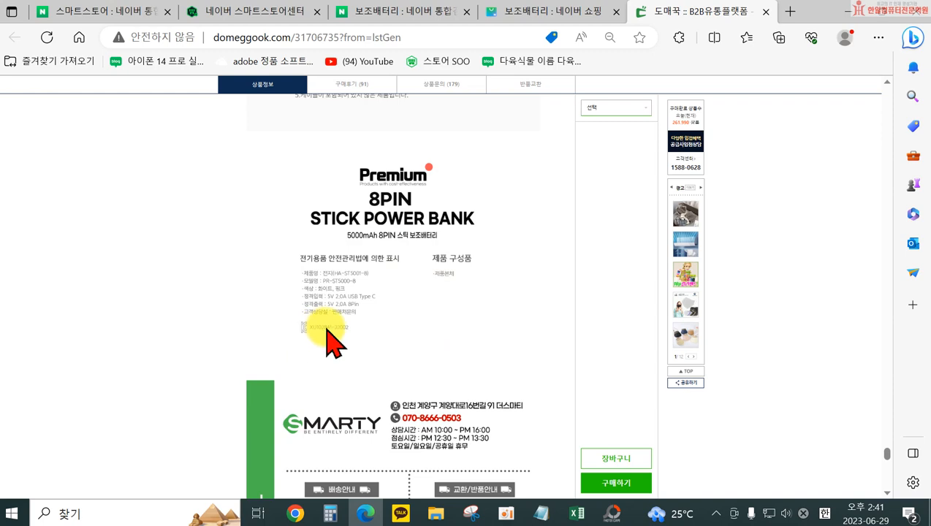
scroll(369, 321, "up", 4)
scroll(369, 322, "up", 10)
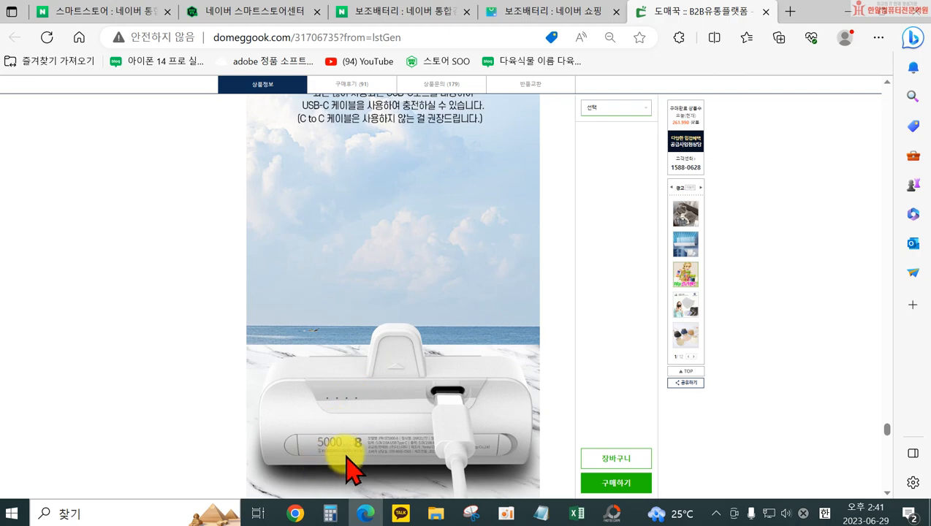
scroll(373, 439, "up", 8)
scroll(403, 288, "up", 10)
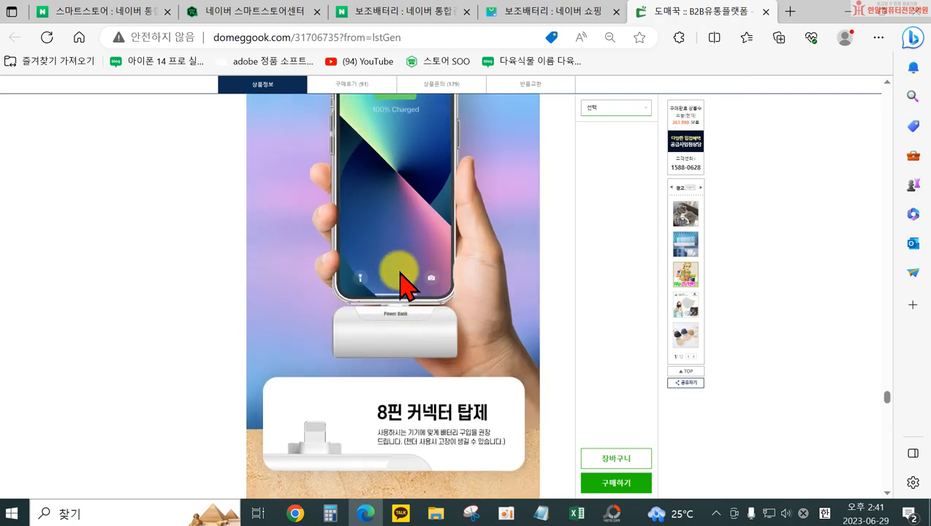
scroll(406, 285, "up", 10)
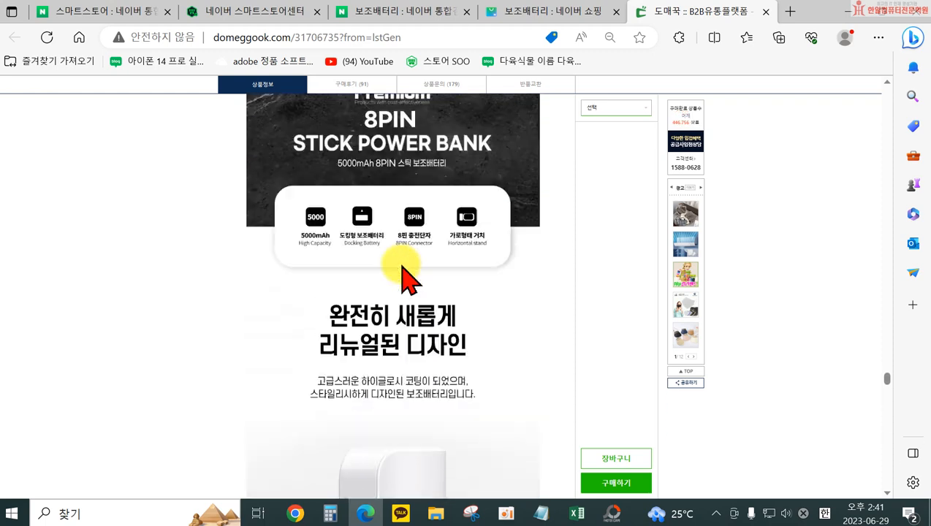
scroll(406, 276, "up", 2)
scroll(511, 289, "up", 5)
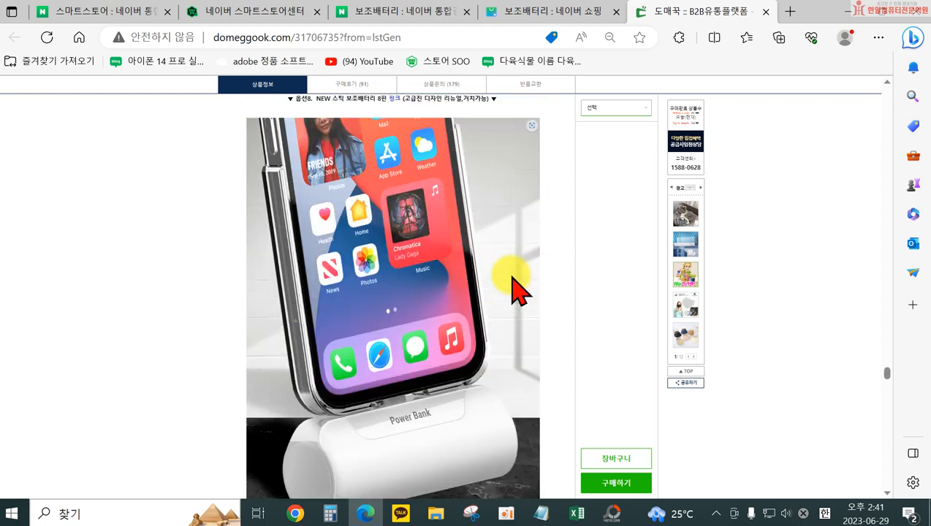
scroll(516, 288, "up", 6)
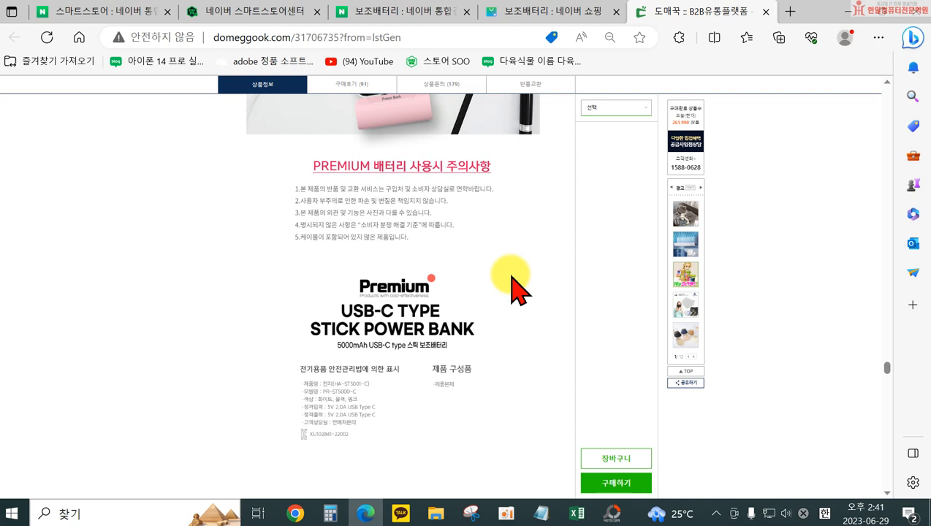
Return to the registration form, acknowledge the KC인증 필수 notice and open the empty 상품명 field for entry
left_click(276, 13)
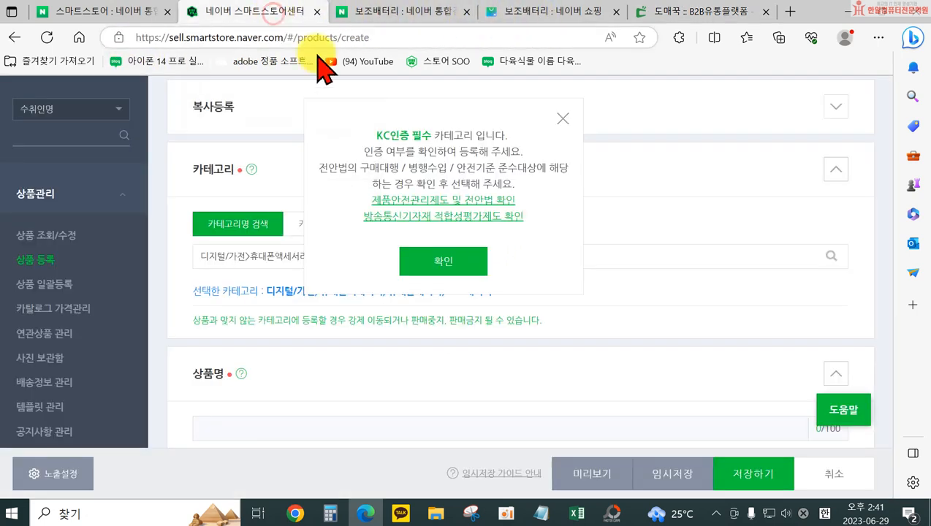
left_click(455, 257)
scroll(470, 257, "down", 2)
left_click(323, 300)
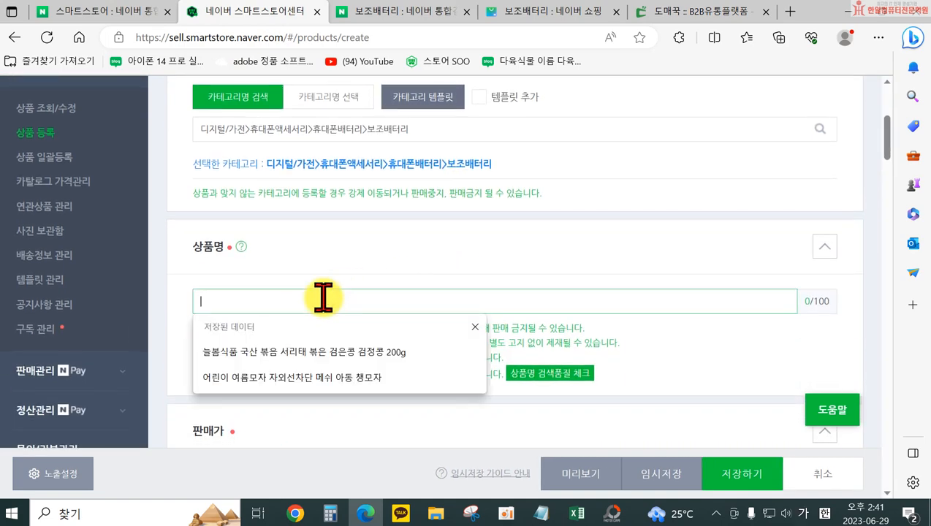
Check the power bank's product name in the Excel margin workbook and expand the 쇼핑연관 keywords in the 보조배터리 shopping results
left_click(581, 513)
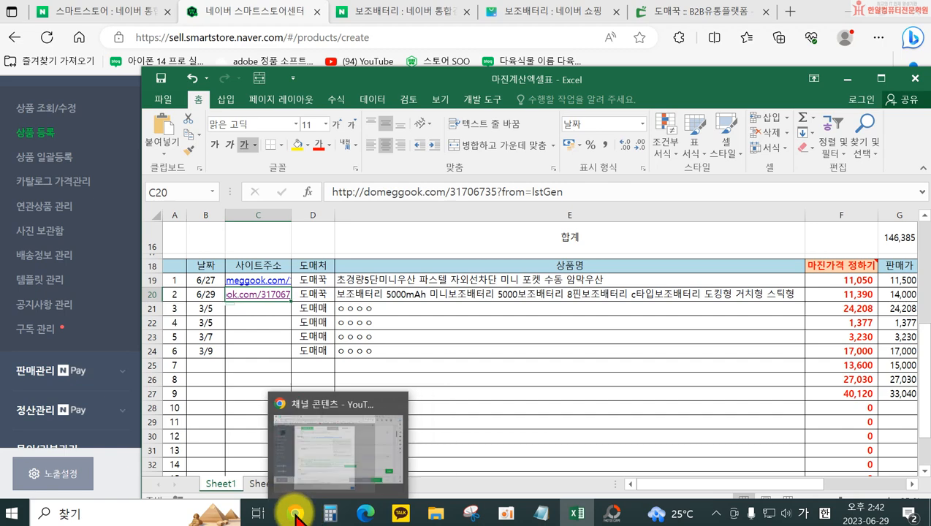
left_click(367, 513)
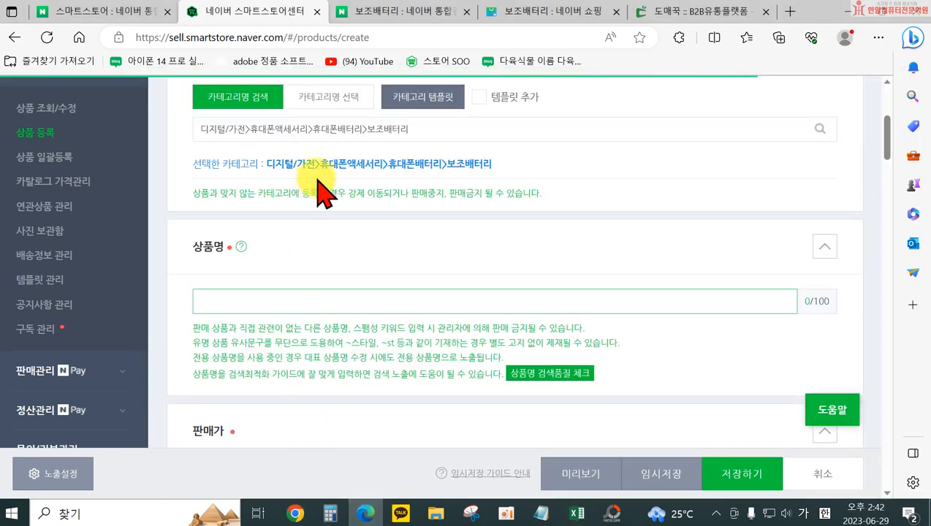
left_click(582, 18)
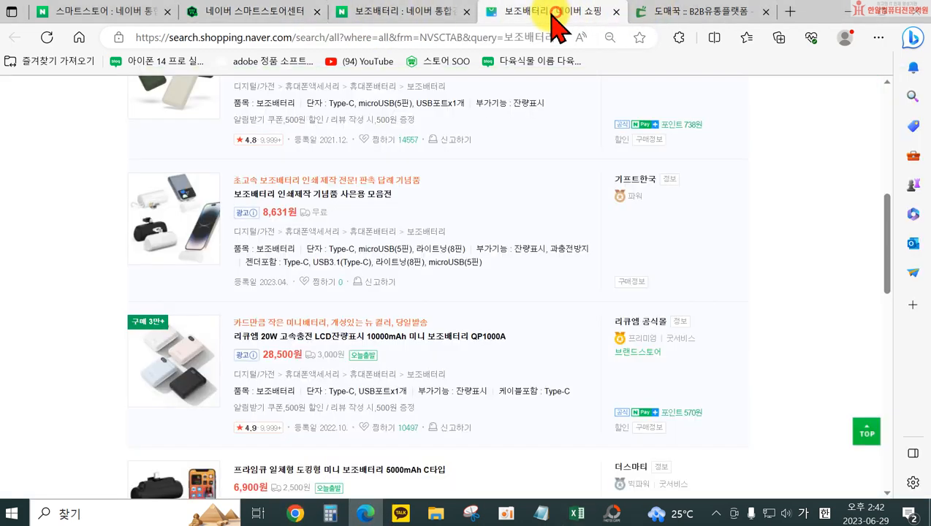
scroll(353, 246, "up", 10)
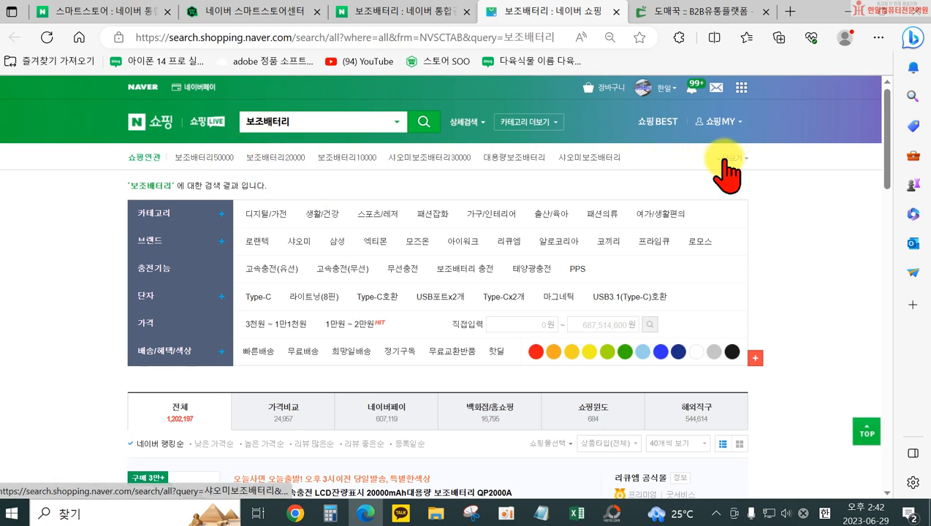
left_click(733, 158)
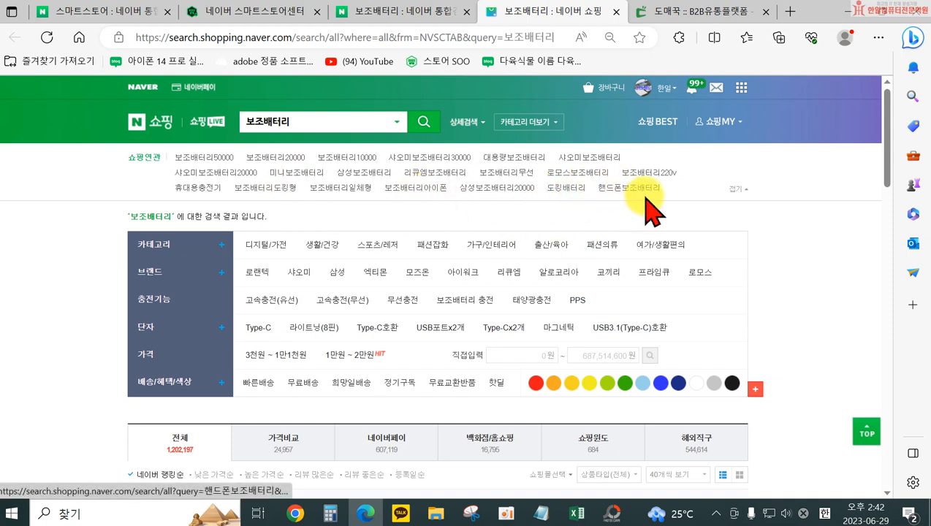
Search Naver for 셀러마스터 in a new browser tab and open the 웨어이즈포스트 셀러마스터 keyword tool
left_click(791, 11)
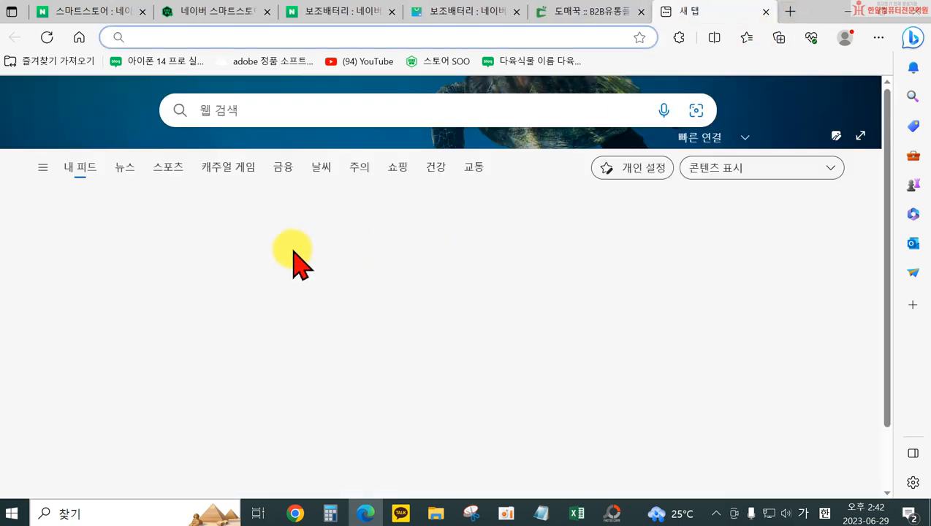
left_click(80, 37)
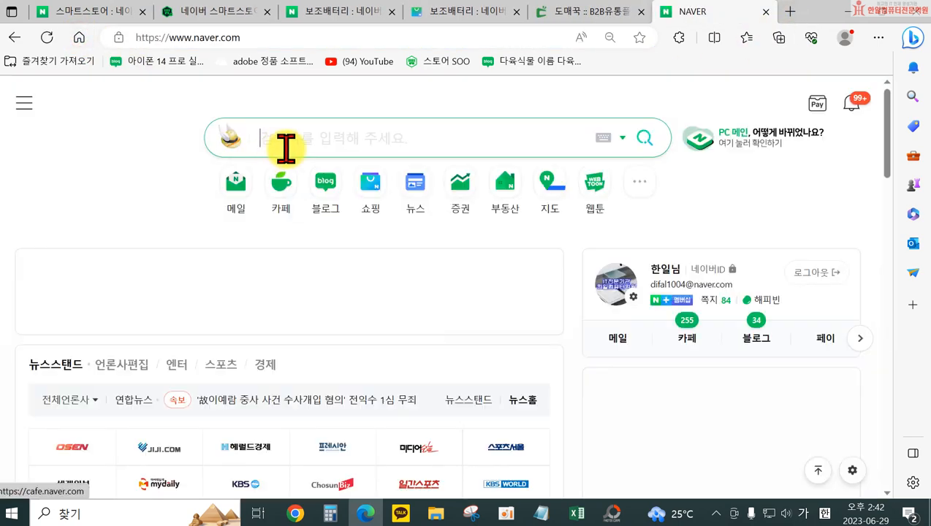
left_click(333, 154)
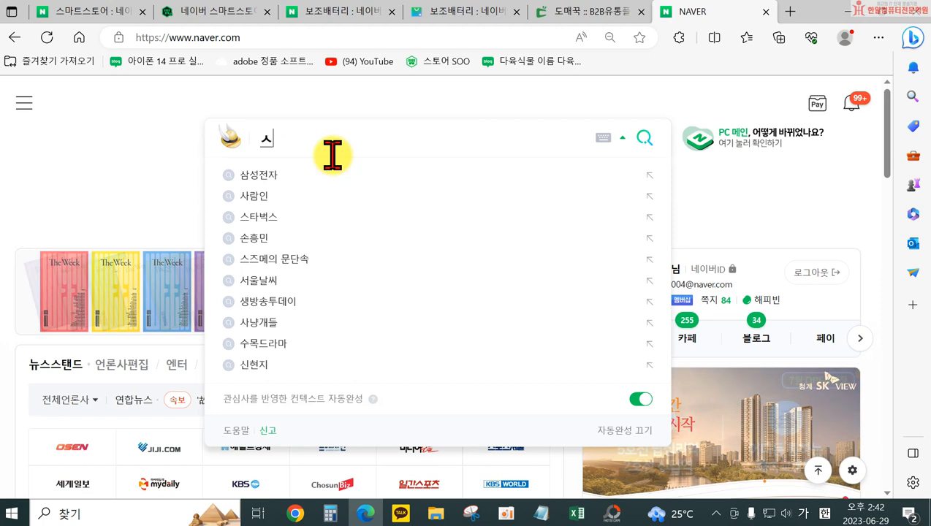
type("셀러마스터")
key("Return")
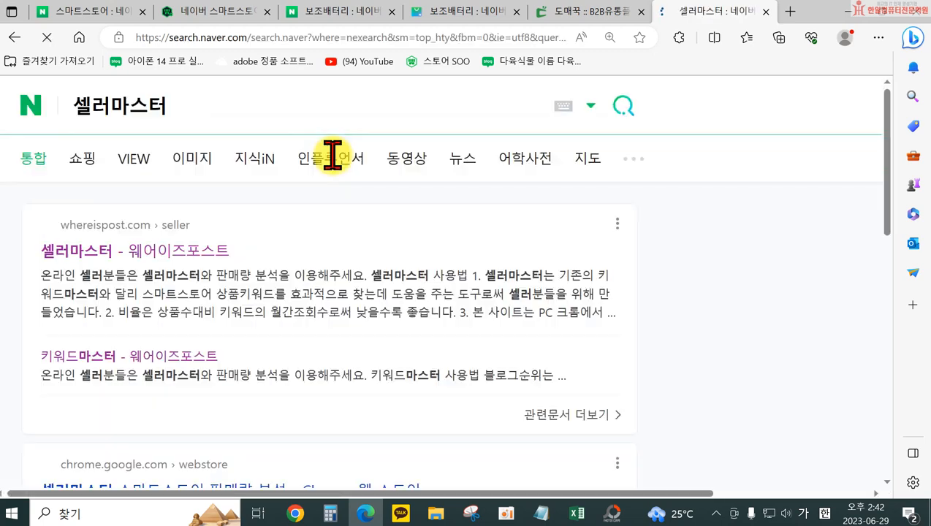
left_click(146, 252)
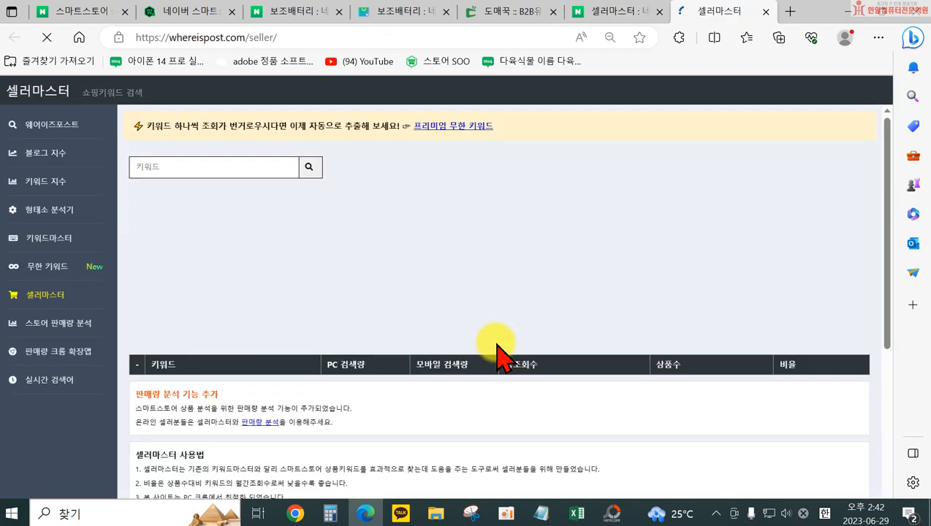
Look up the keyword 도킹형배터리 in 셀러마스터 and examine its search volume, product count and ratio
left_click(183, 160)
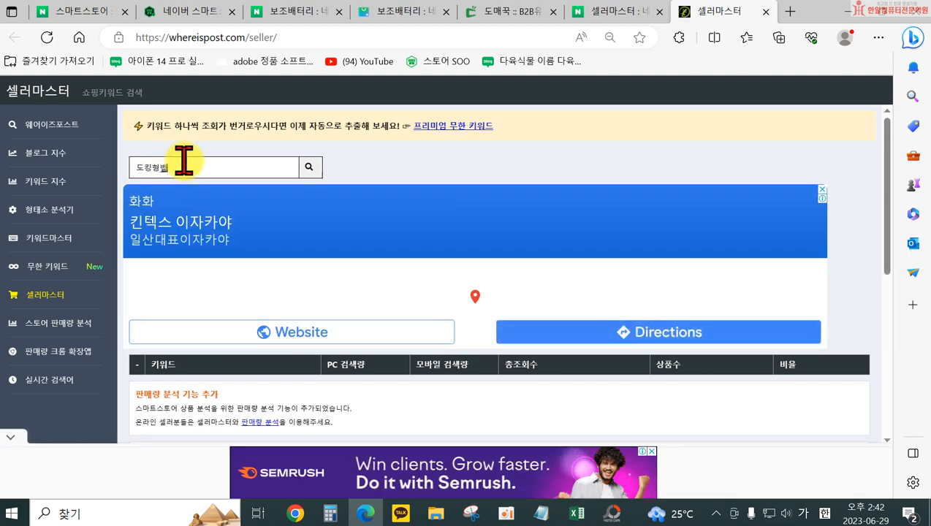
type("도킹형베털")
key("BackSpace")
key("BackSpace")
key("BackSpace")
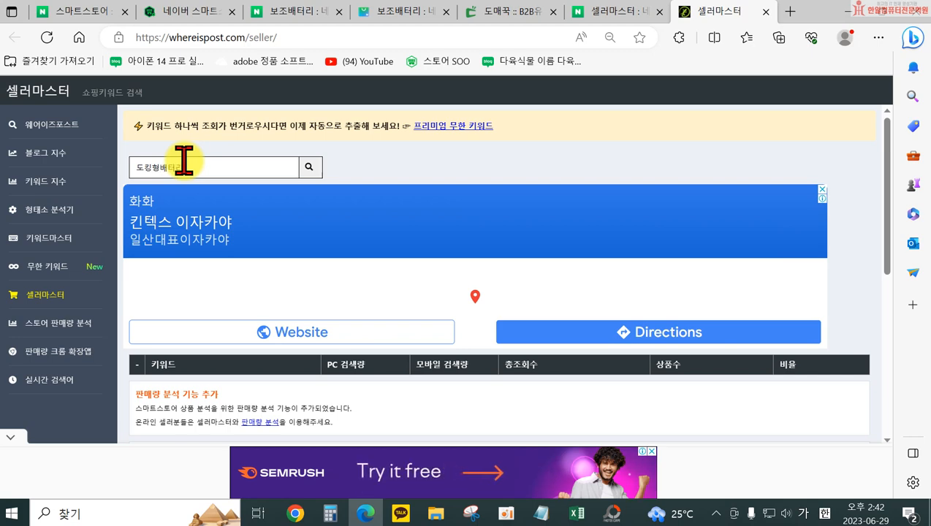
type("터")
key("Return")
scroll(443, 354, "down", 3)
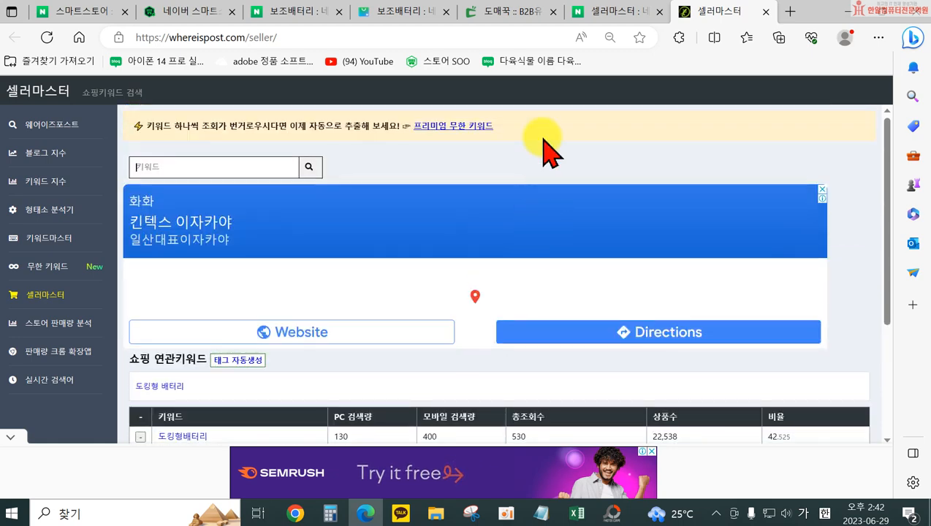
scroll(687, 356, "down", 2)
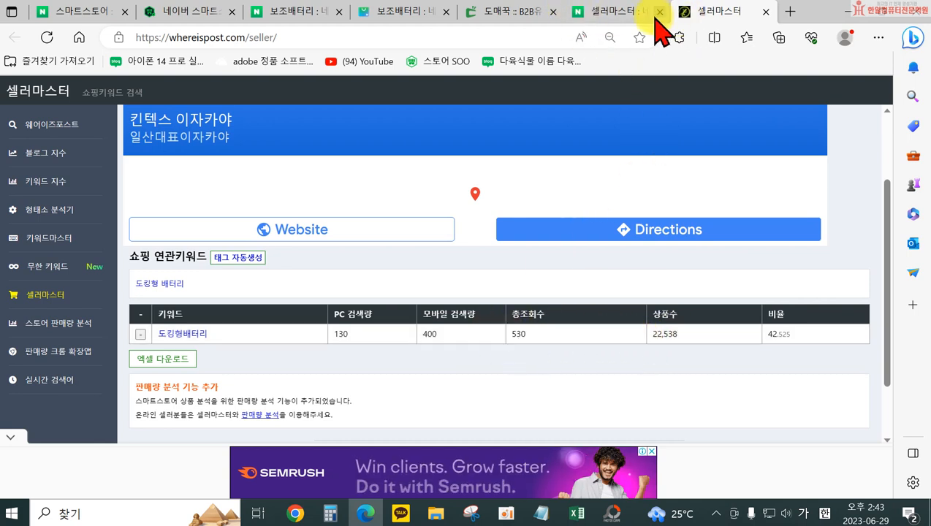
Examine competing listings in the 보조배터리 Naver shopping results for how docking-type power banks are named
left_click(465, 12)
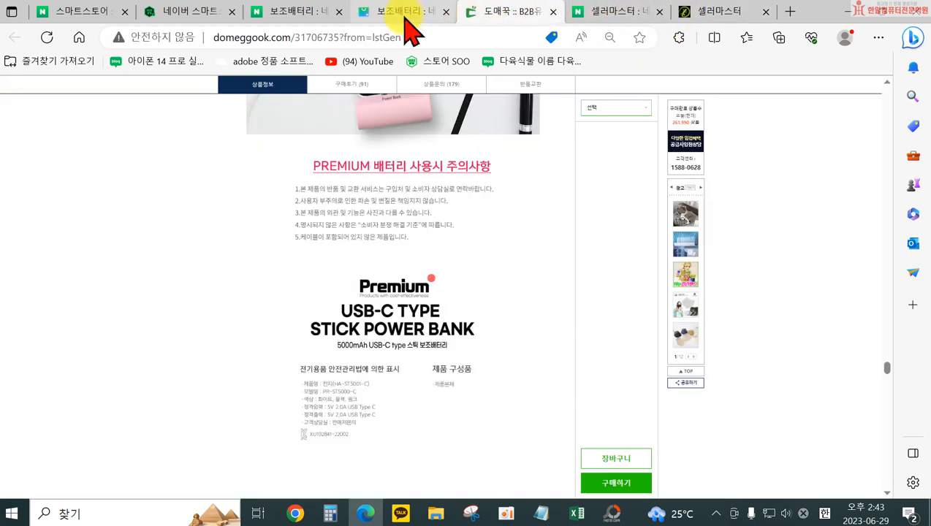
left_click(408, 13)
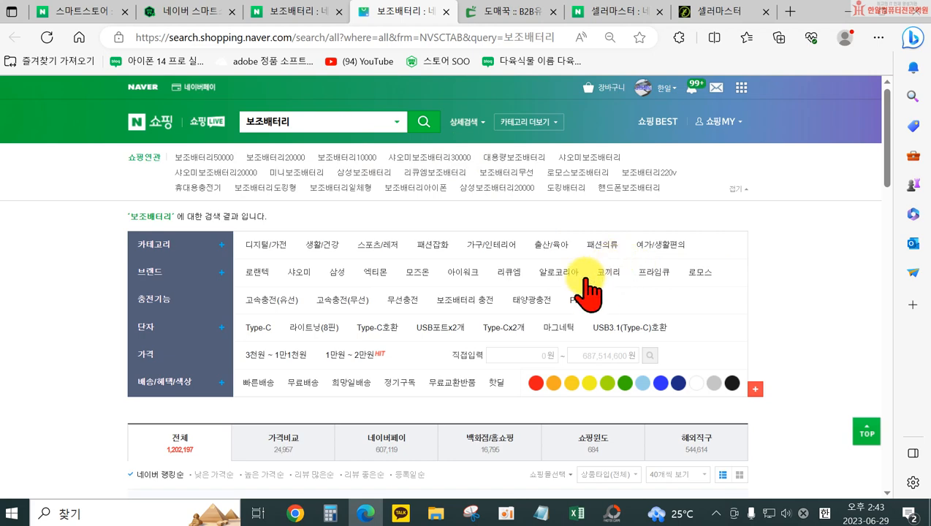
scroll(431, 284, "down", 4)
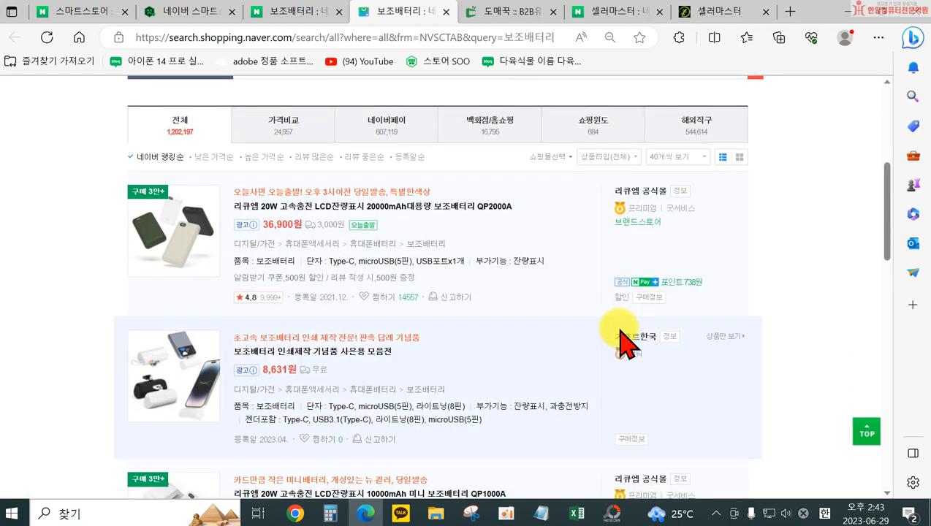
scroll(619, 338, "down", 4)
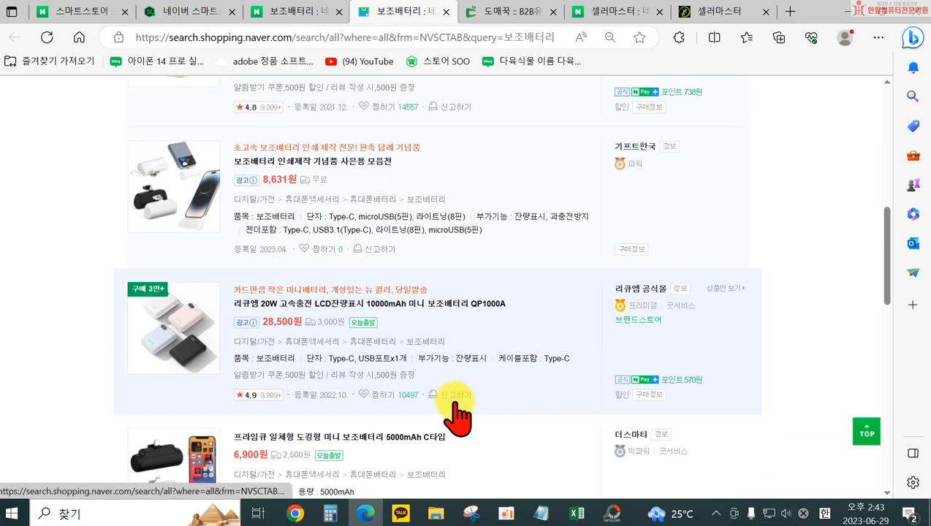
scroll(278, 241, "down", 2)
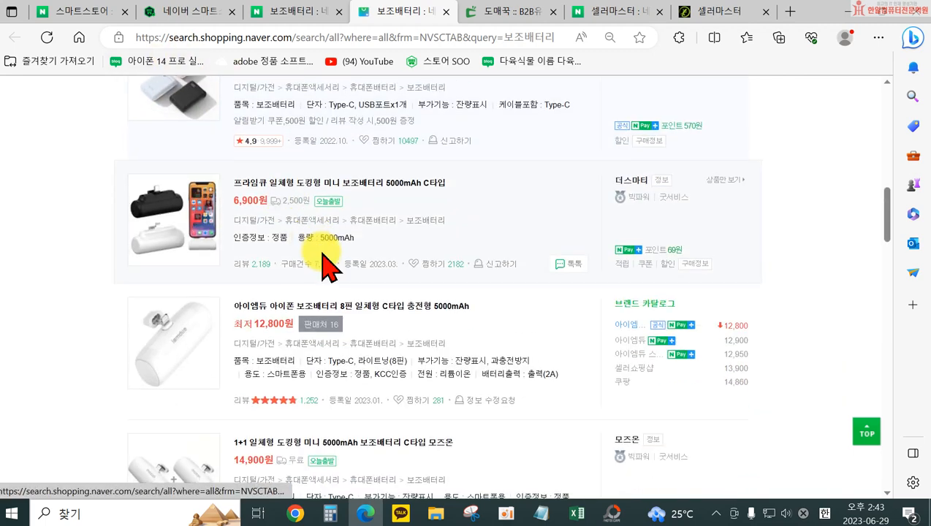
scroll(412, 293, "down", 4)
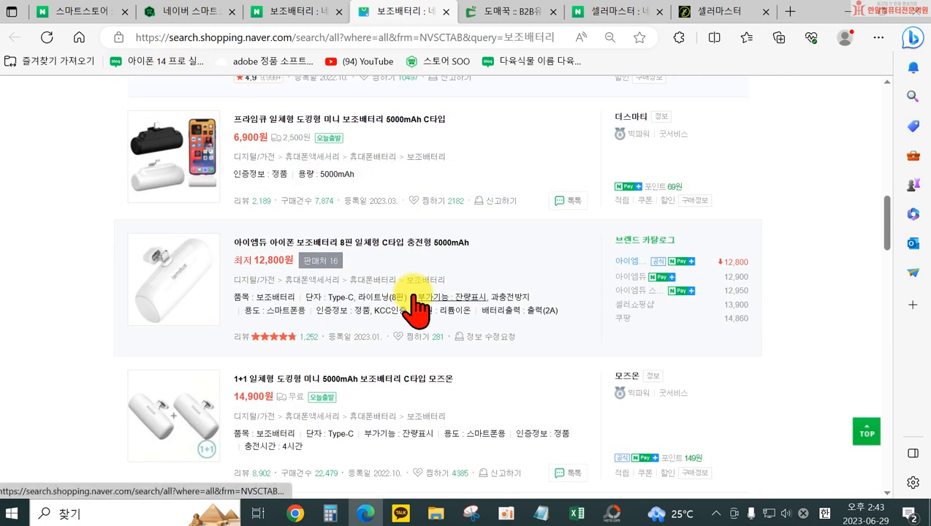
scroll(414, 301, "down", 3)
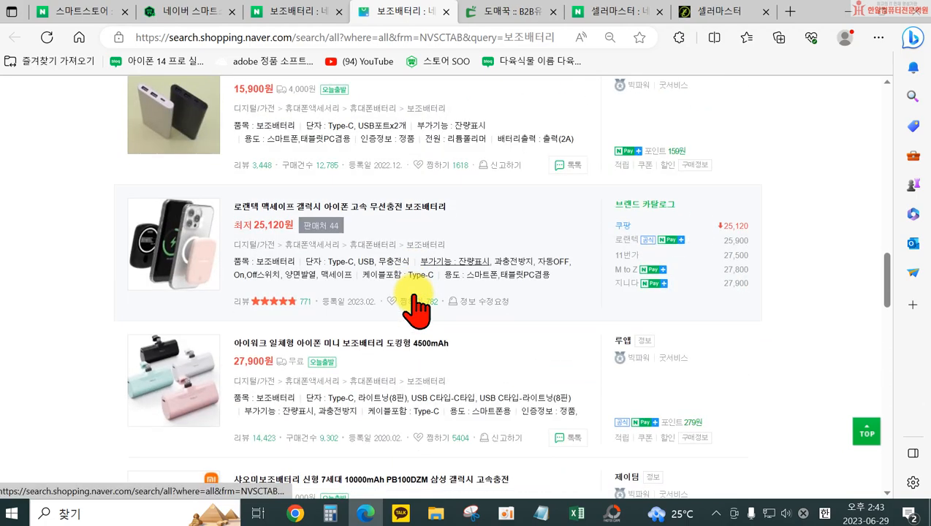
scroll(412, 293, "down", 4)
scroll(426, 299, "up", 5)
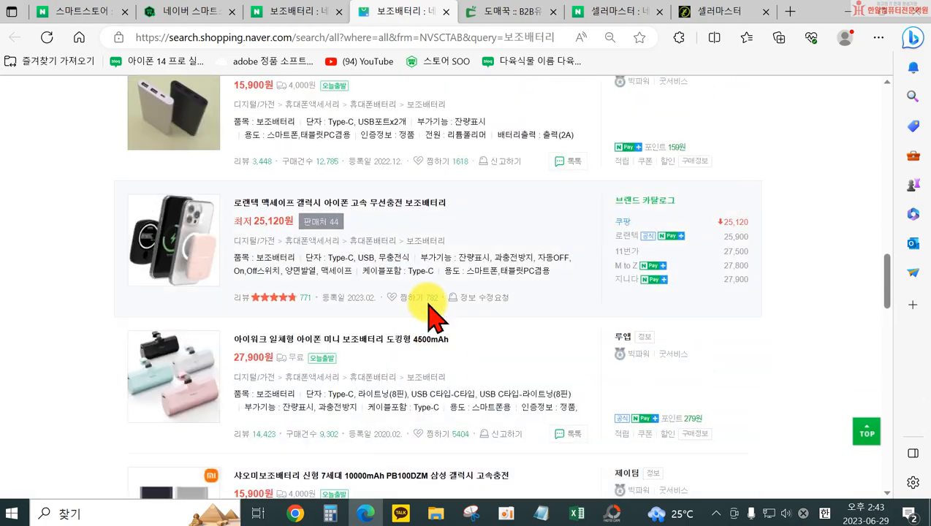
scroll(431, 307, "up", 4)
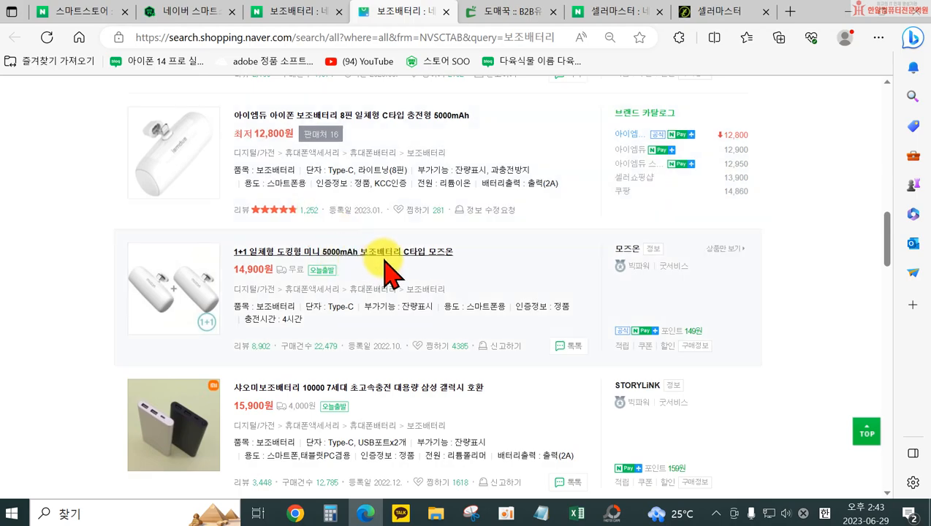
scroll(380, 266, "down", 8)
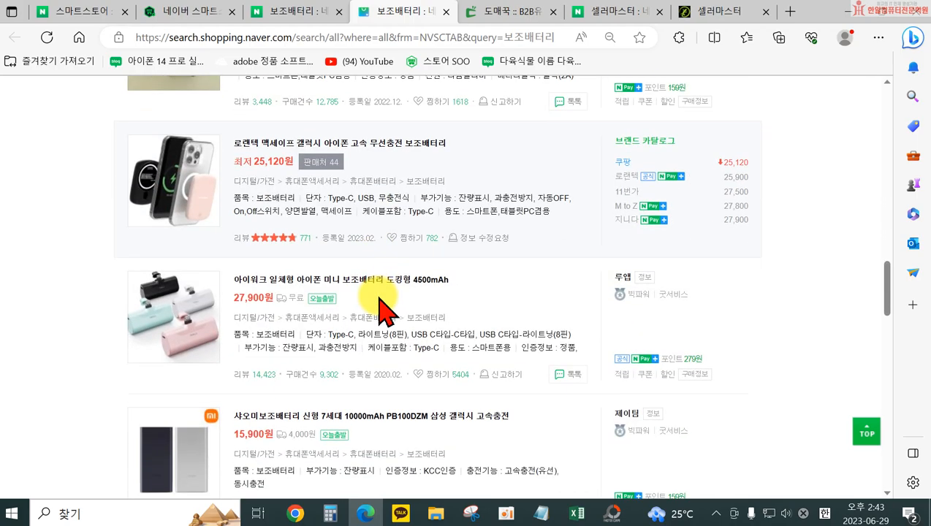
scroll(386, 316, "down", 10)
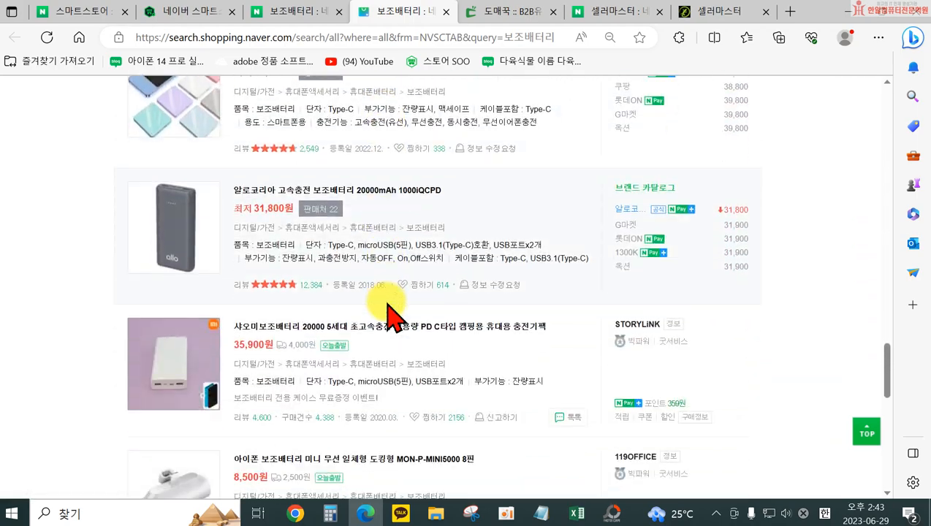
scroll(388, 307, "down", 5)
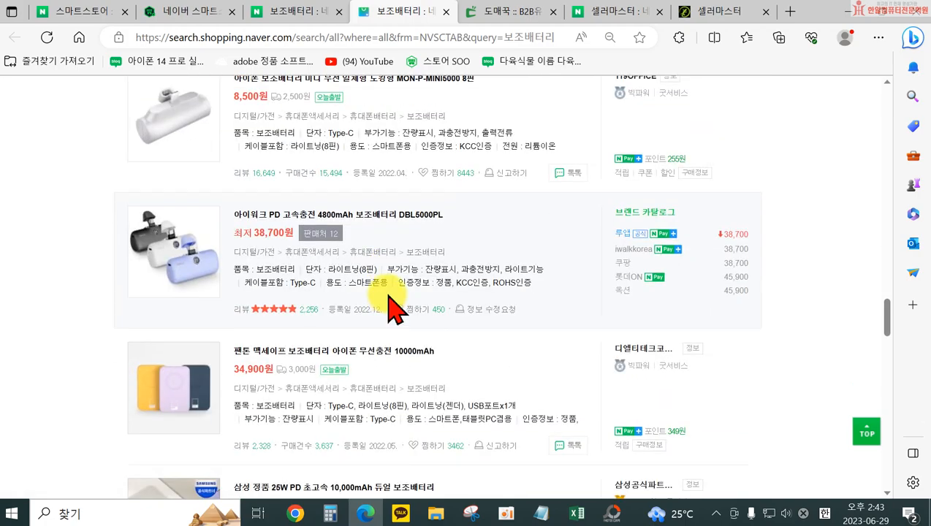
scroll(387, 300, "down", 3)
scroll(394, 439, "up", 12)
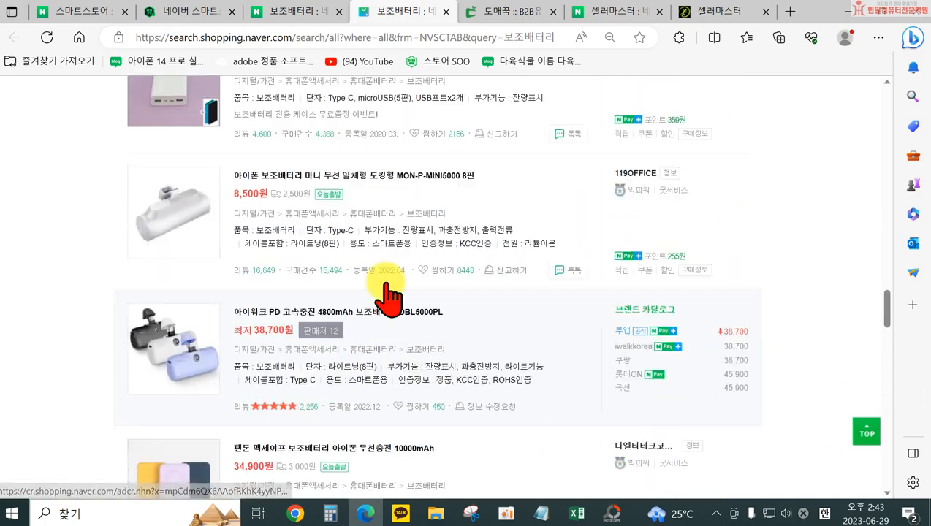
Reword the power bank's name in the Excel margin workbook as 보조배터리 5000mAh 도킹형 미니보조배터리 8핀 c타입 거치 스틱형 and enter it as the form's 상품명
left_click(698, 13)
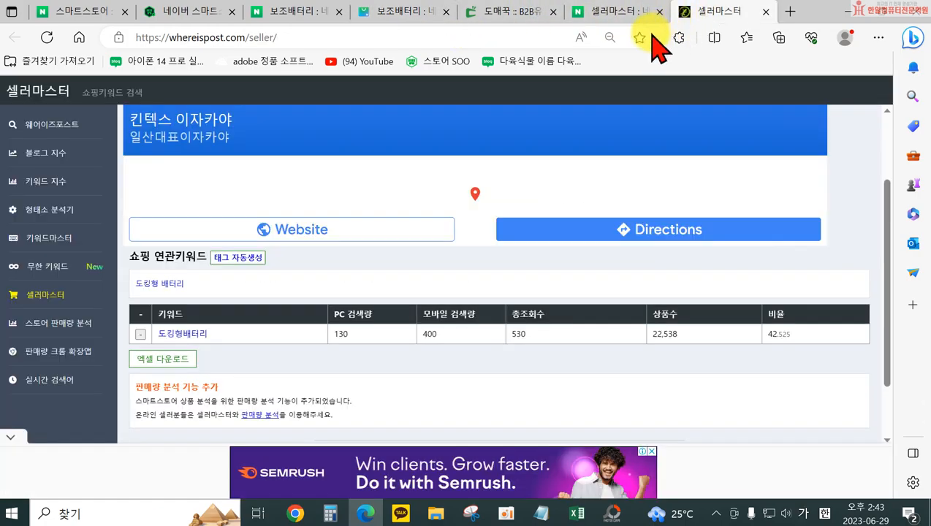
left_click(199, 13)
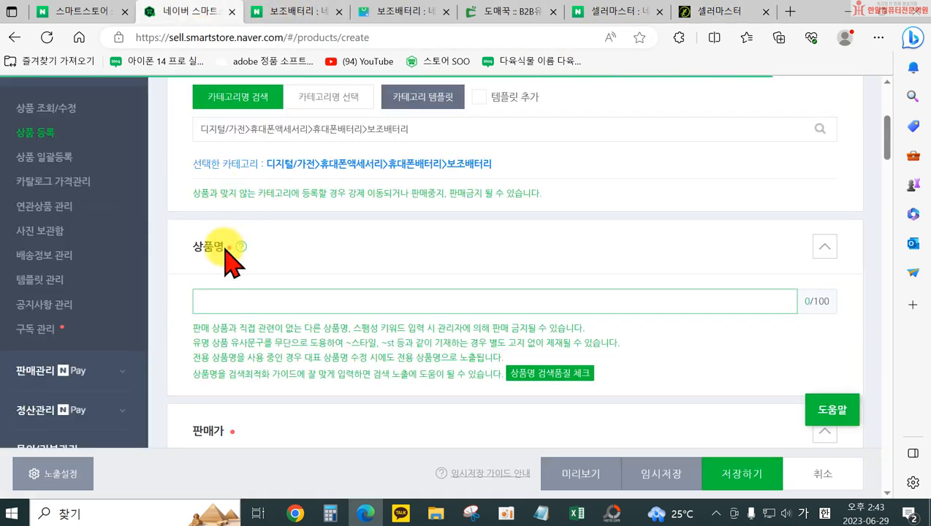
left_click(577, 514)
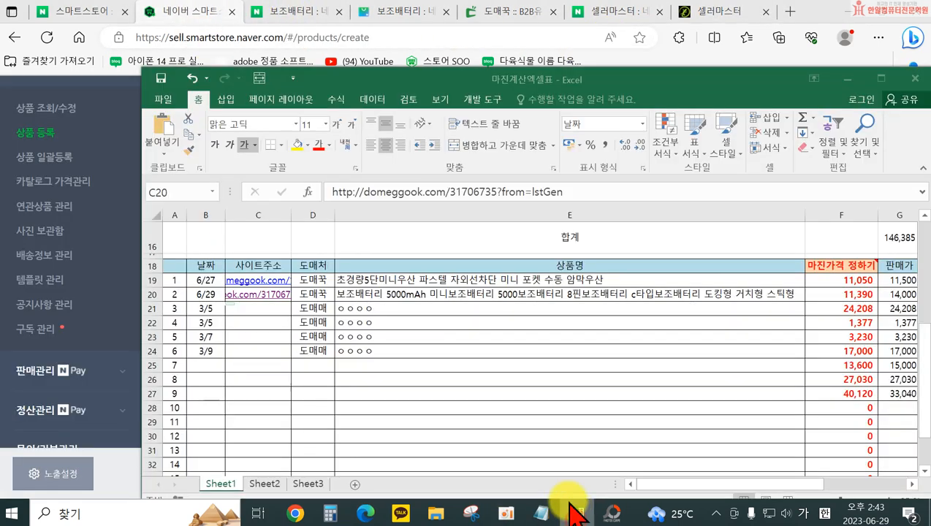
double_click(364, 294)
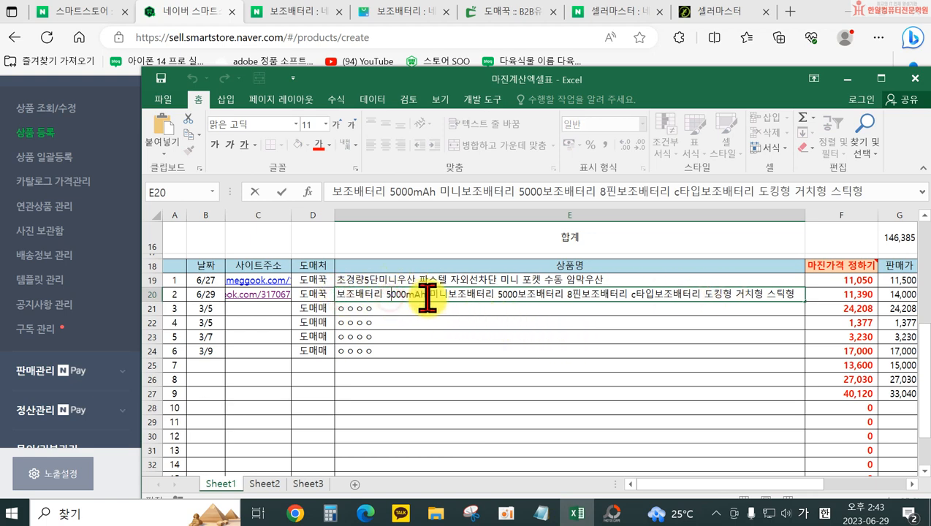
type("도킹형 미니보조배터리 8핀 c타입 거치 스틱형")
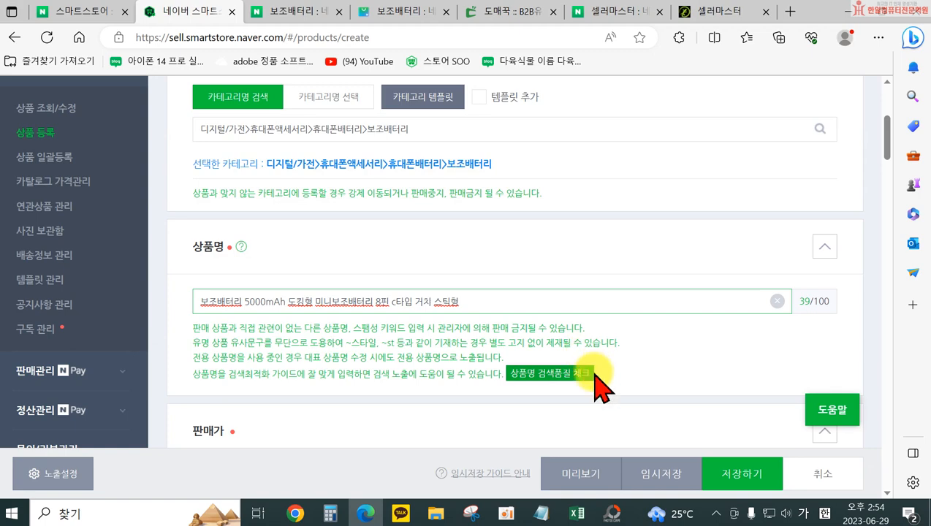
Run the 상품명 검색품질 체크 on the entered product name and close its result
left_click(547, 374)
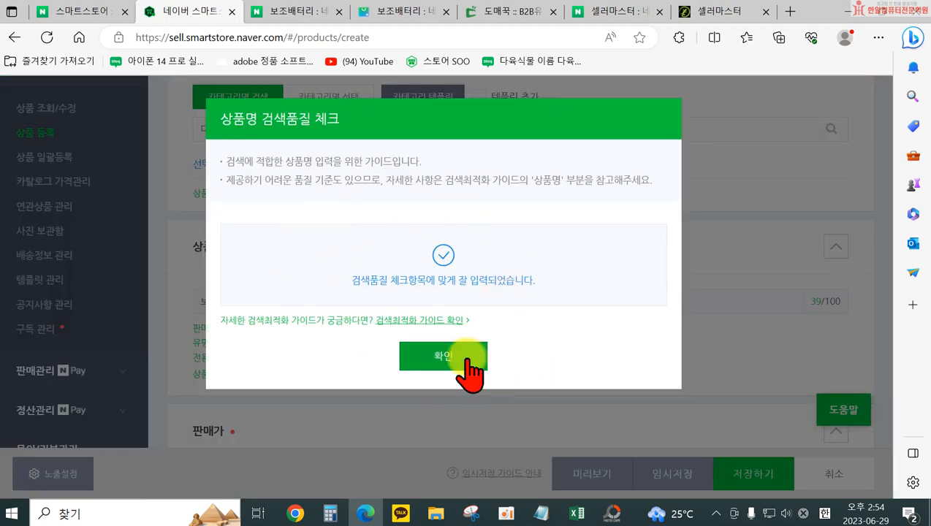
left_click(444, 356)
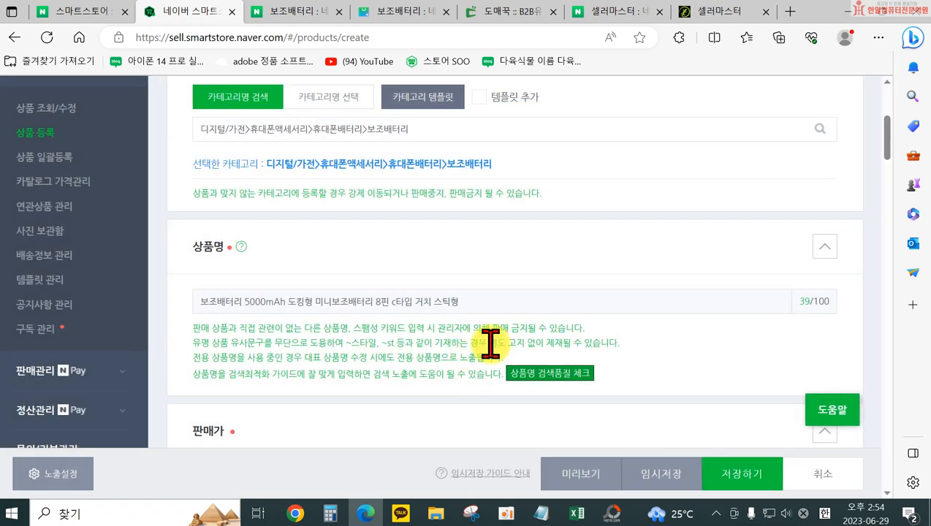
Commit the reworded product name in cell E20 of the Excel margin workbook and check the power bank's 판매가 there
scroll(433, 357, "down", 3)
left_click(352, 364)
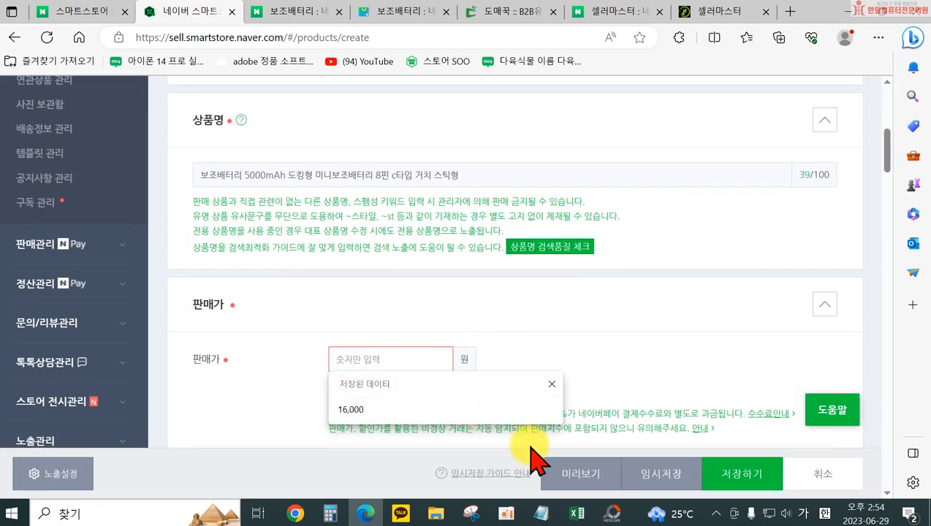
left_click(577, 511)
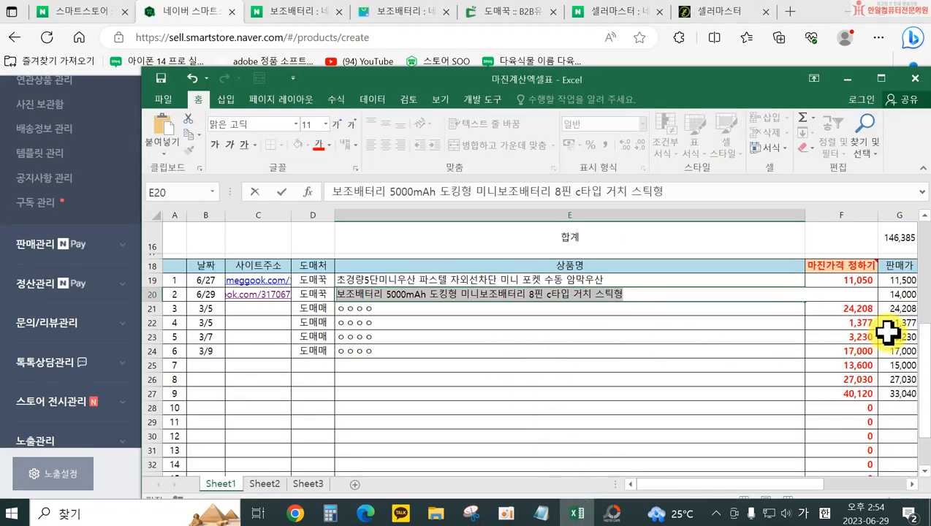
key("Return")
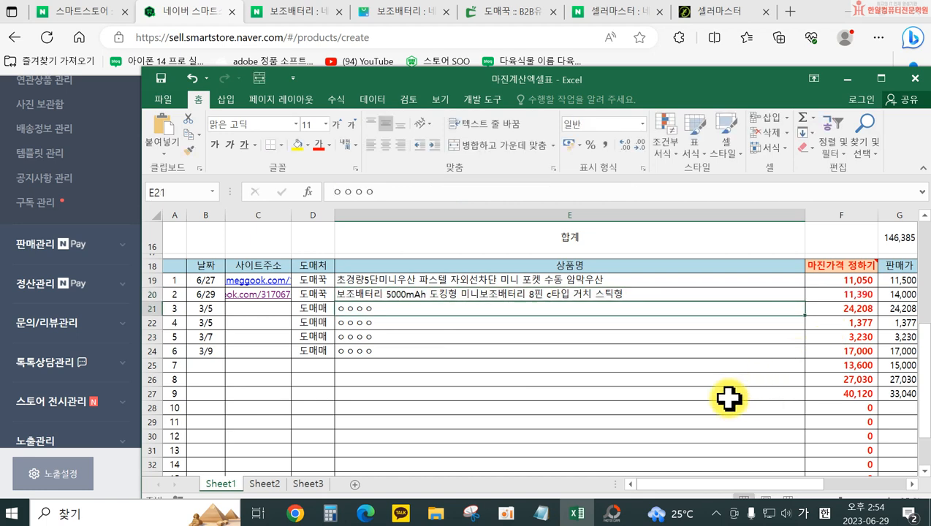
left_click_drag(724, 484, 727, 505)
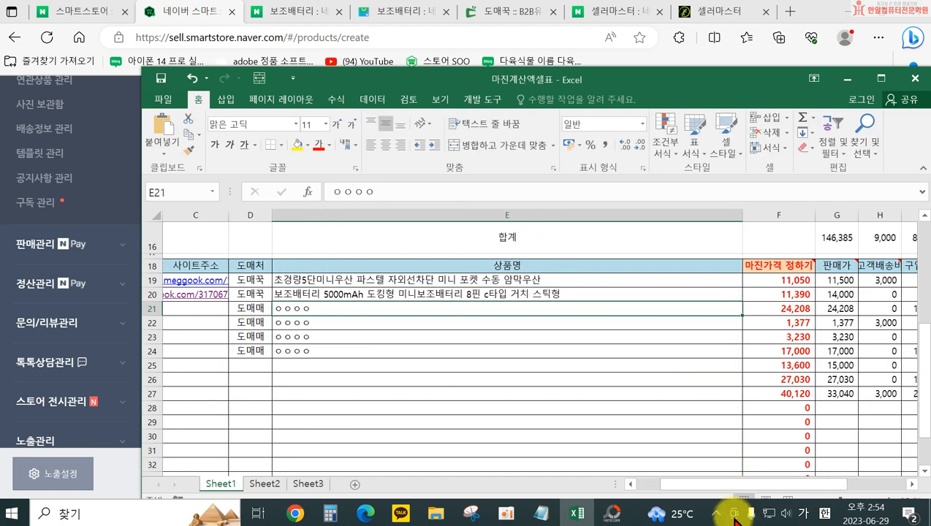
Return to the product registration form in the browser and set the 판매가 to 14000원
left_click(301, 514)
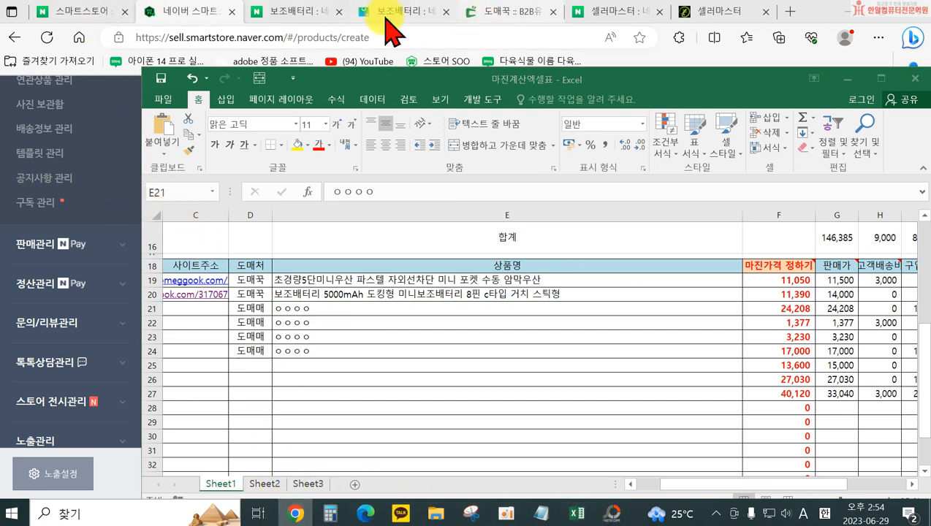
left_click(177, 11)
left_click(368, 359)
type("14000")
scroll(395, 365, "down", 2)
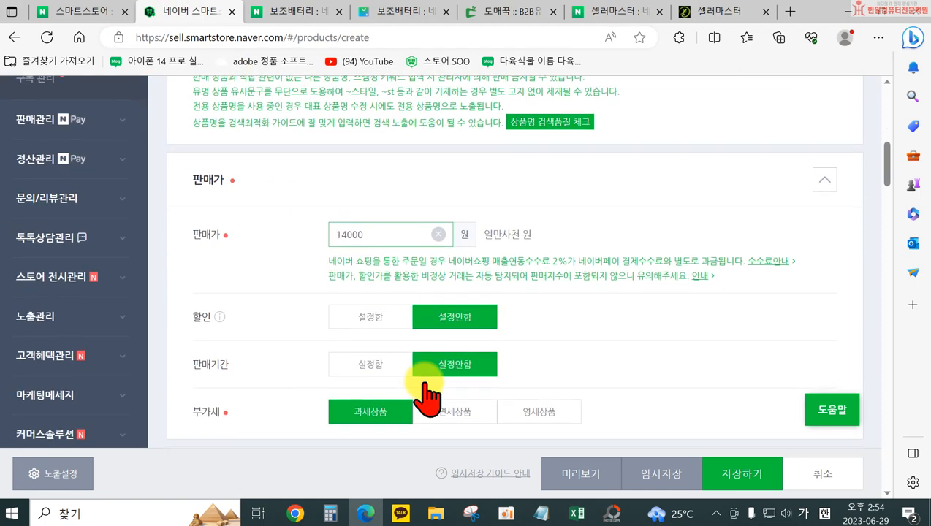
Expand the 옵션 section of the product form and set 선택형 to 설정함
scroll(351, 380, "down", 2)
scroll(291, 315, "down", 1)
scroll(365, 316, "up", 1)
scroll(385, 326, "down", 1)
scroll(293, 343, "down", 1)
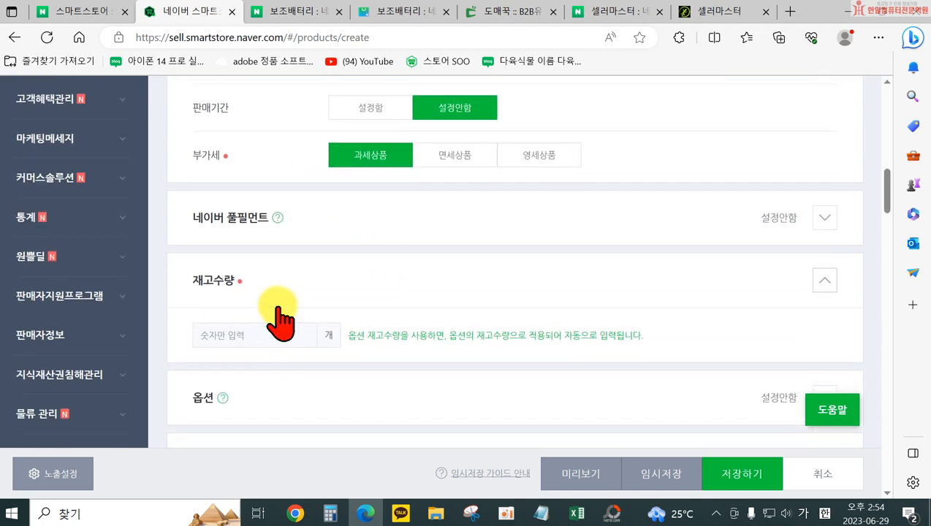
scroll(263, 343, "down", 2)
left_click(374, 275)
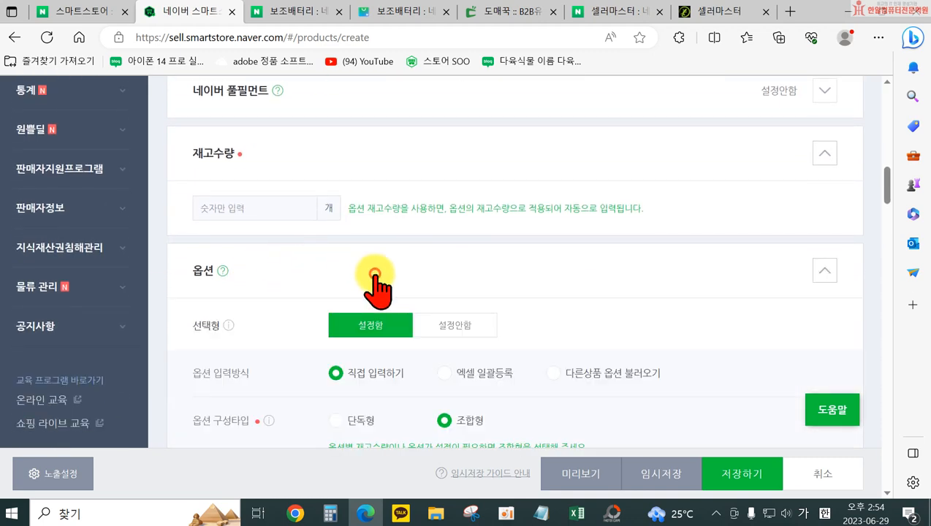
Enter 종류 as the 옵션명 under 옵션입력 and activate its 옵션값 field
scroll(374, 277, "down", 2)
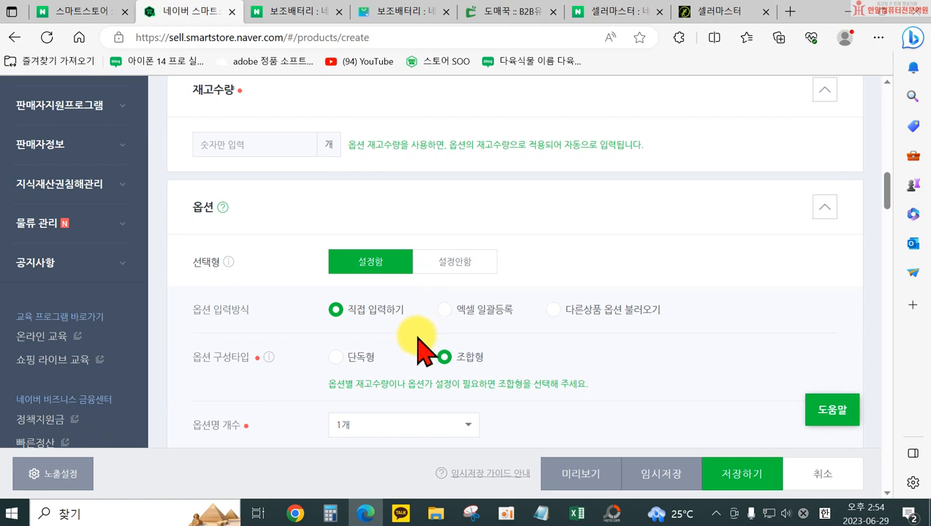
scroll(389, 330, "down", 1)
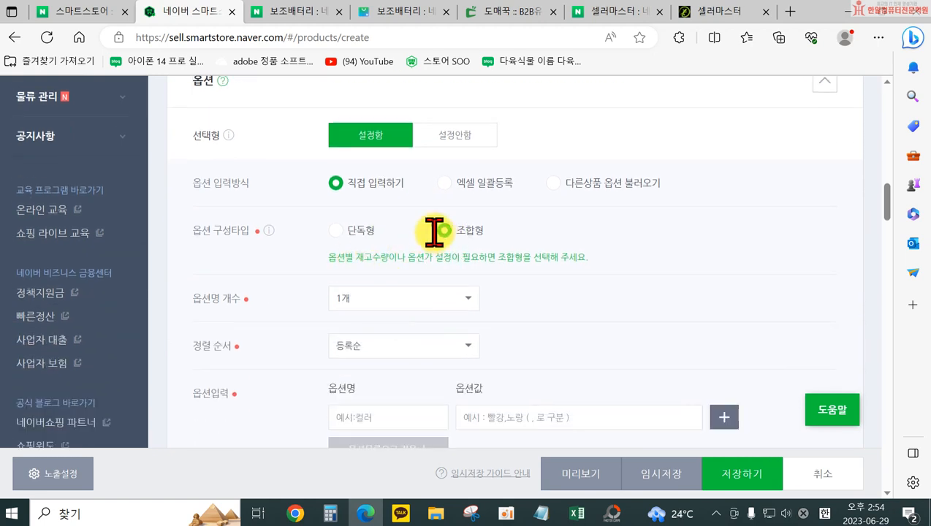
scroll(442, 245, "down", 1)
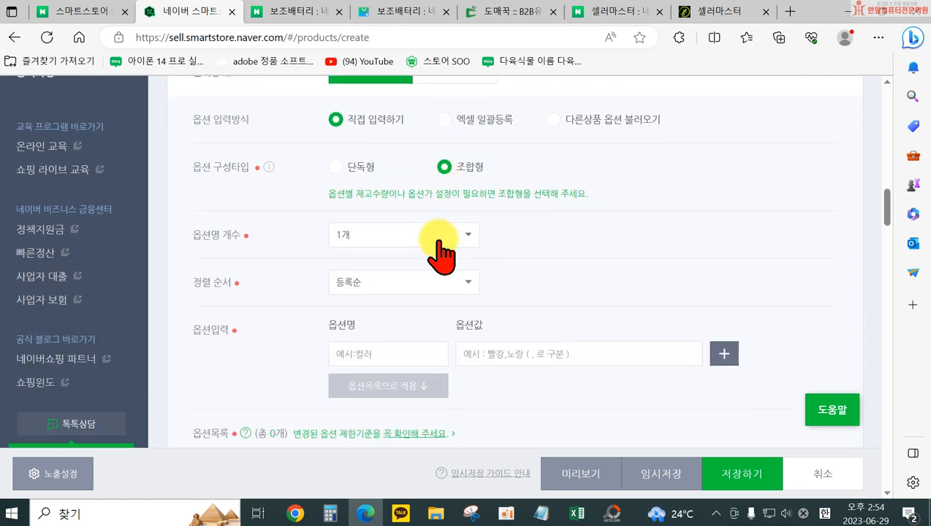
left_click(380, 352)
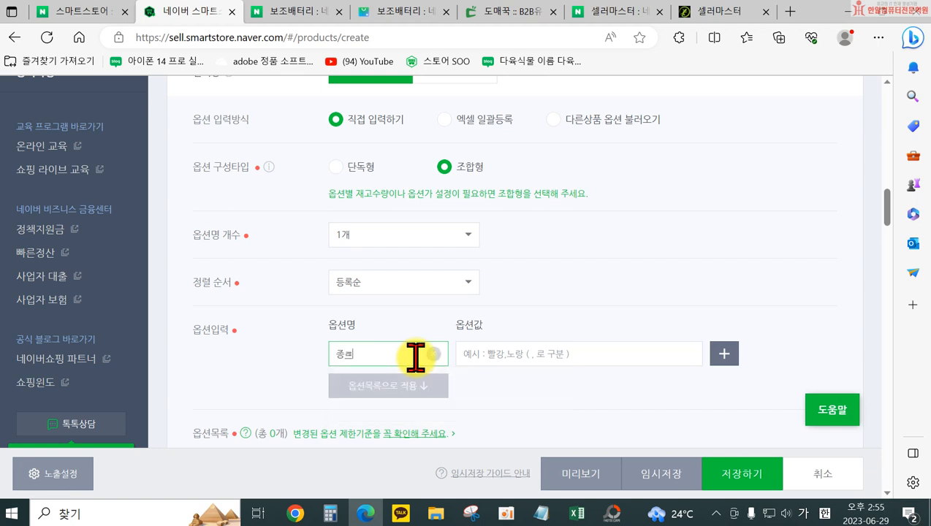
left_click(473, 353)
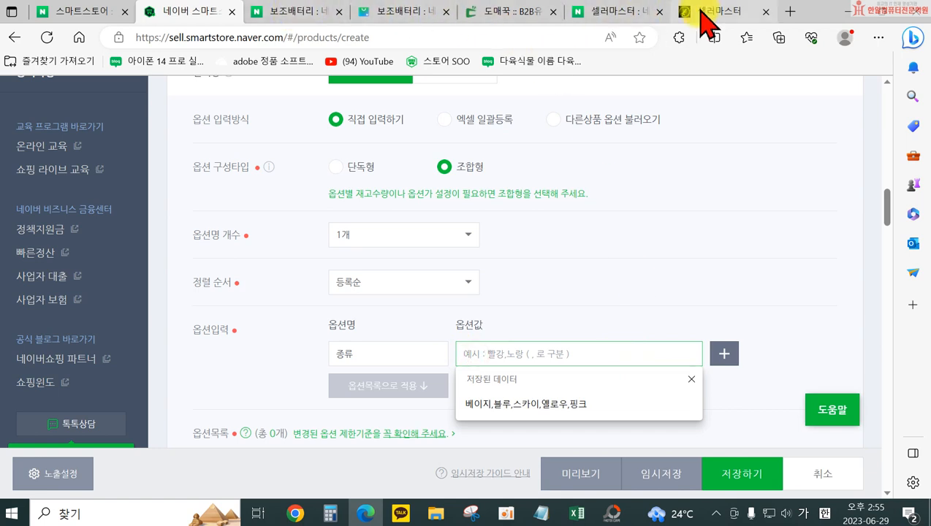
Close the extra 셀러마스터 page and open the full order option list on the power bank's 도매꾹 product page
left_click(766, 12)
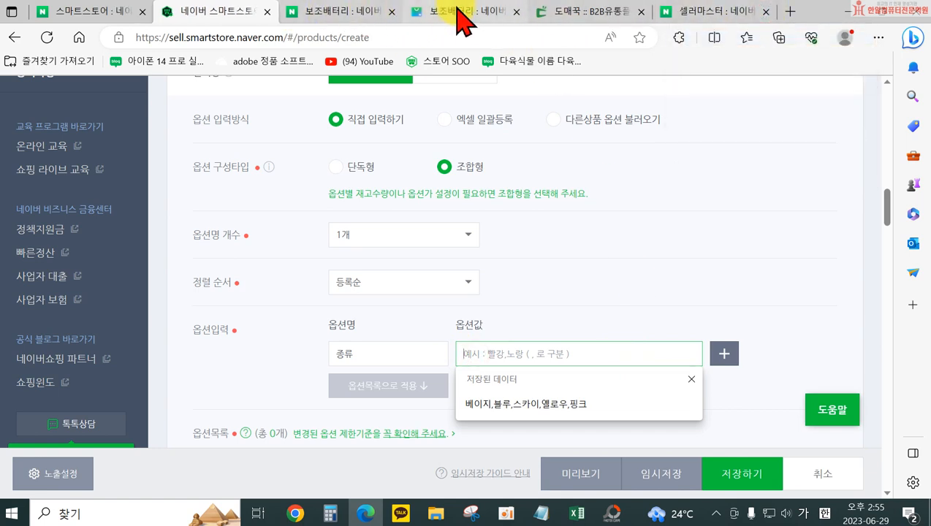
left_click(595, 15)
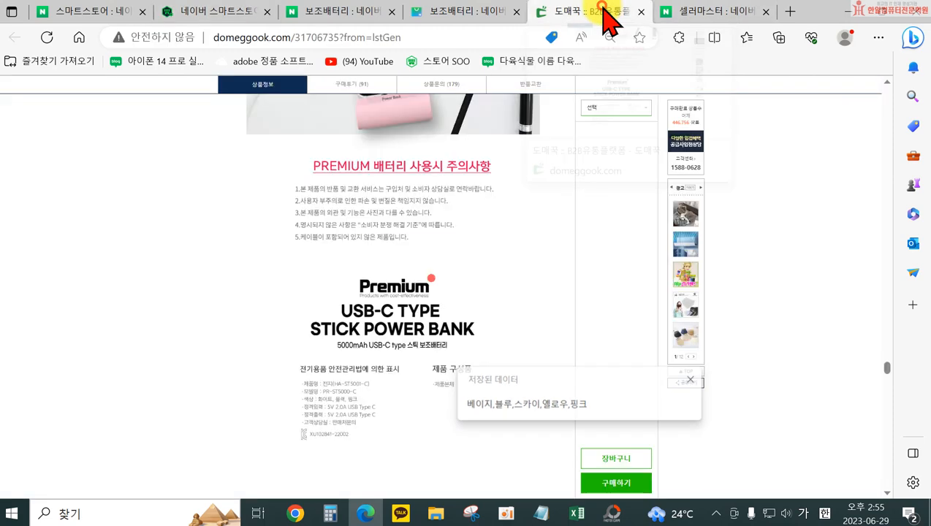
scroll(585, 242, "down", 5)
left_click_drag(888, 364, 897, 62)
left_click(636, 413)
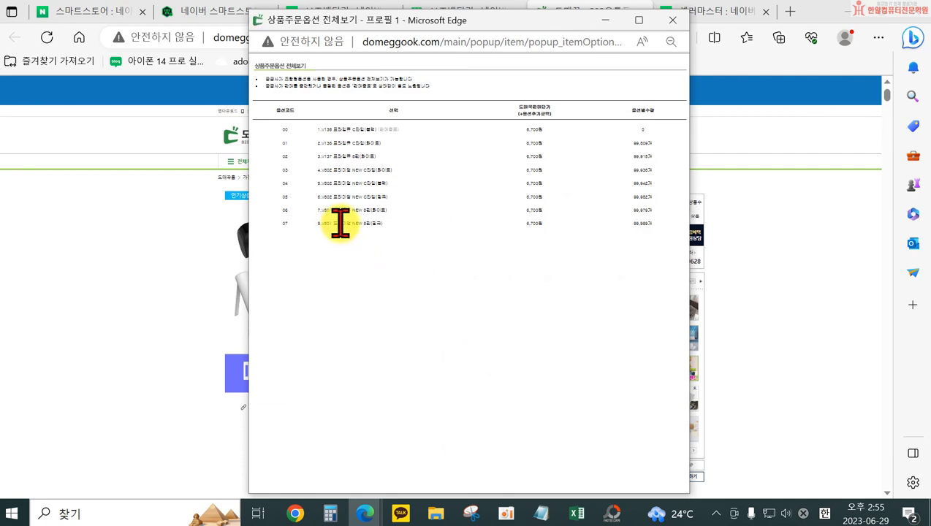
scroll(341, 223, "up", 2)
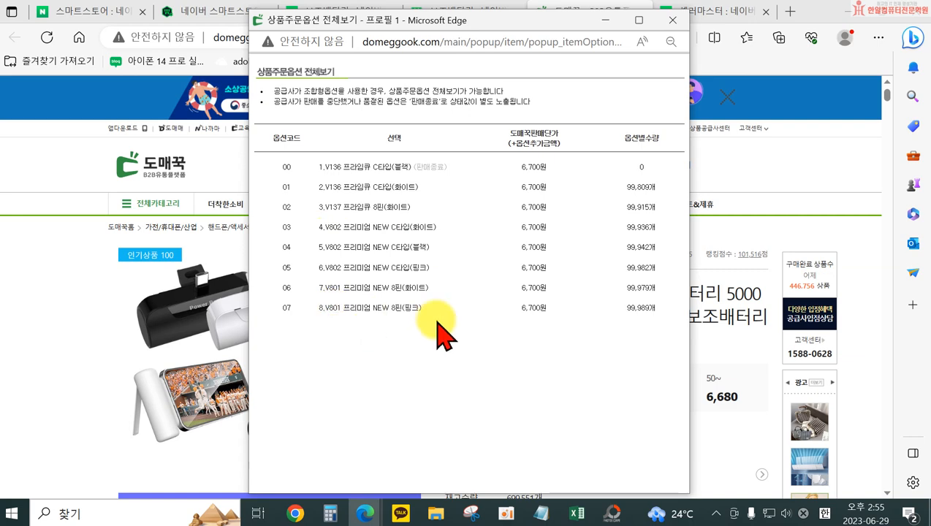
Arrange the 도매꾹 option list and the 스마트스토어센터 product form in separate windows side by side
left_click_drag(446, 24, 928, 234)
left_click(222, 12)
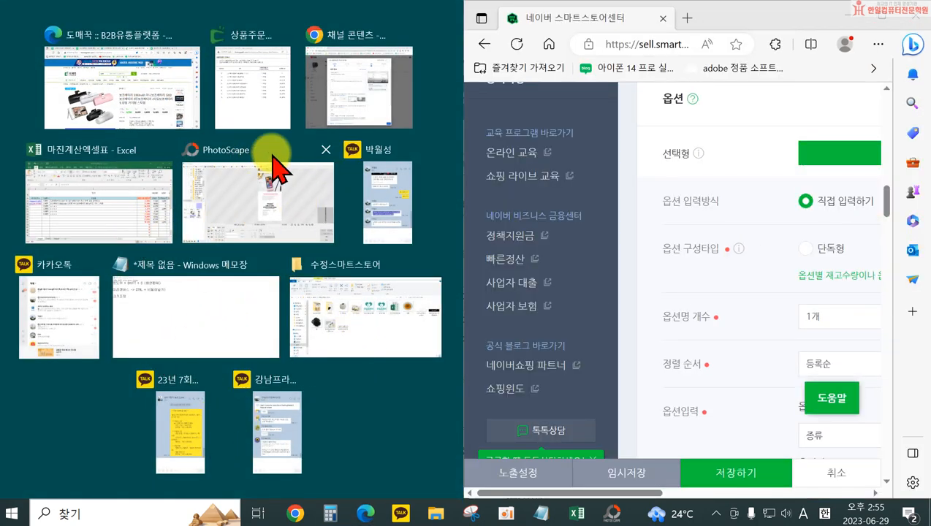
left_click(249, 86)
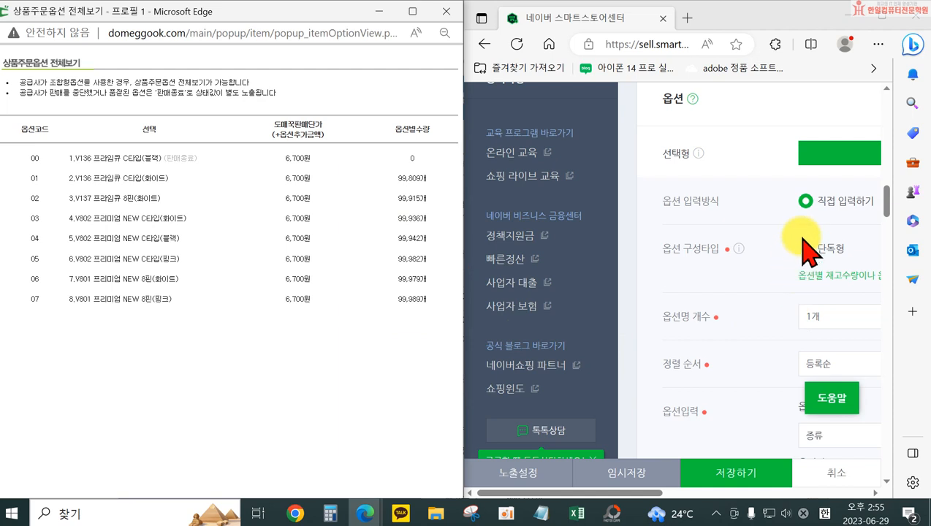
Enter C타입(화이트), C타입(블랙), C타입(핑크), 8핀(화이트), 8핀(핑크) as the 옵션값 for 종류
left_click_drag(649, 493, 769, 499)
scroll(717, 307, "down", 3)
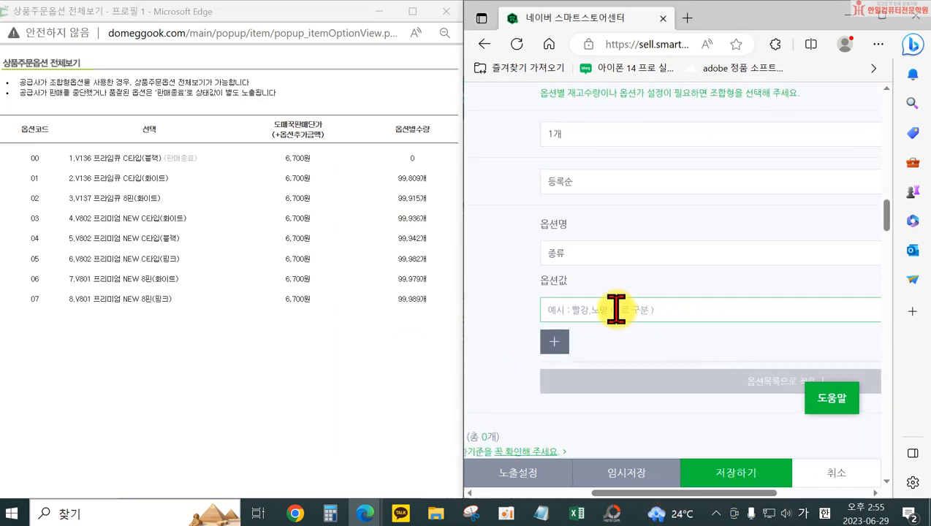
left_click(617, 310)
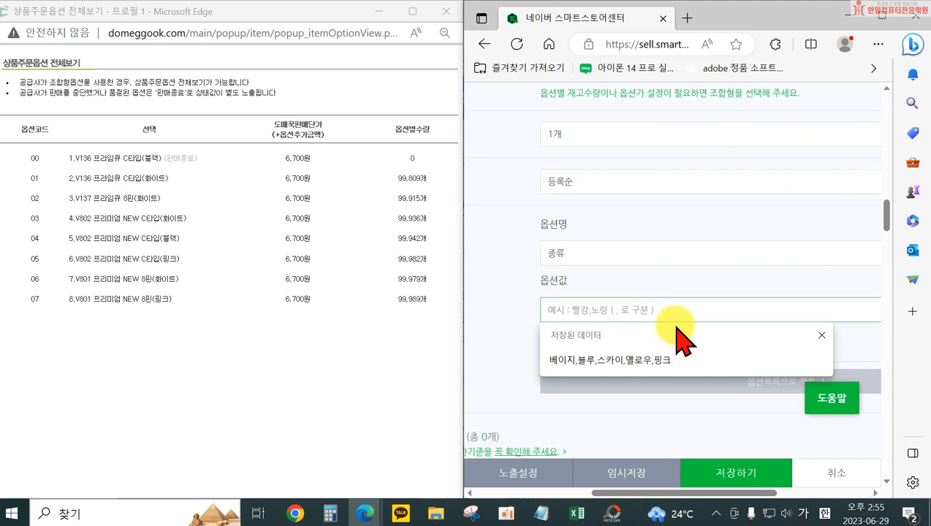
type("핑")
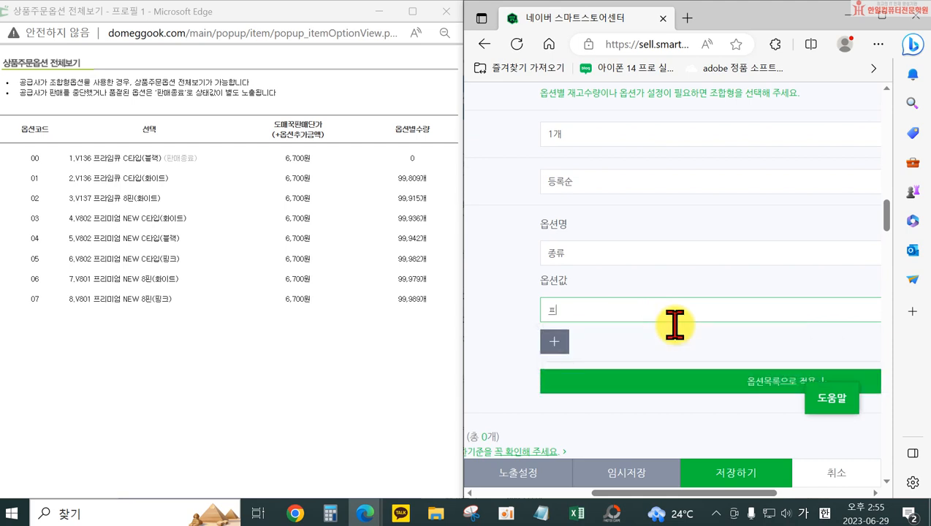
key("BackSpace")
type("ㅊ")
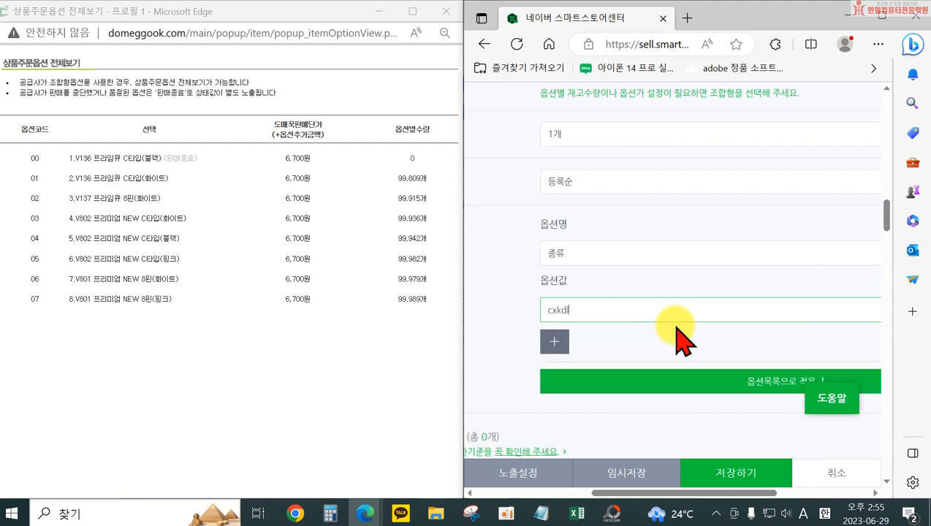
key("BackSpace")
key("BackSpace")
type("ㄷ")
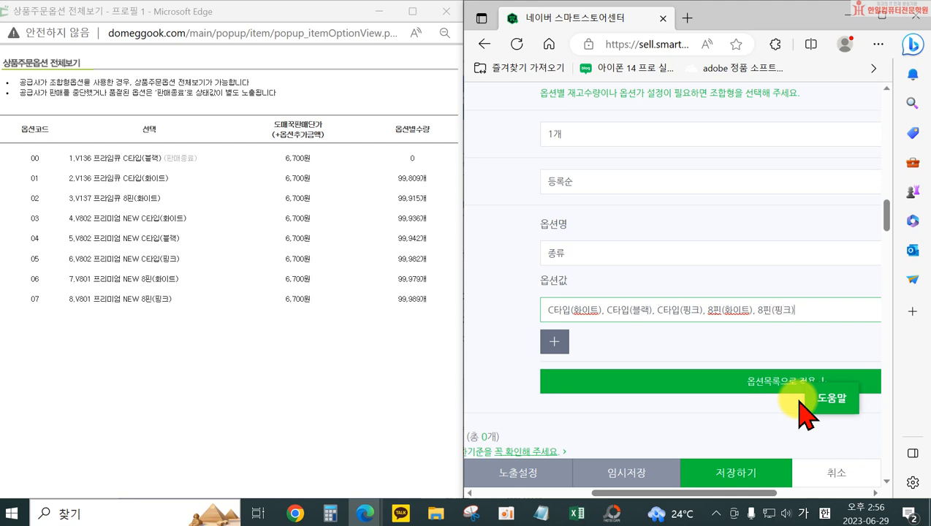
Apply the entered option values to the 옵션목록 and maximize the product form's window
left_click(625, 388)
left_click_drag(668, 492, 612, 499)
scroll(655, 424, "down", 3)
scroll(657, 424, "down", 2)
left_click(882, 17)
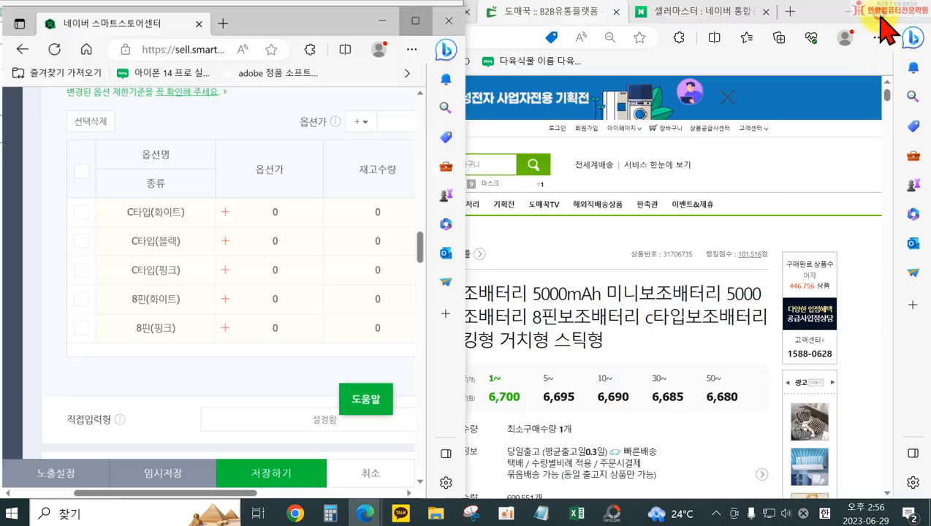
Bulk-set the 재고수량 of all options in the 옵션목록 to 100 and check the product's total 재고수량
scroll(436, 266, "up", 3)
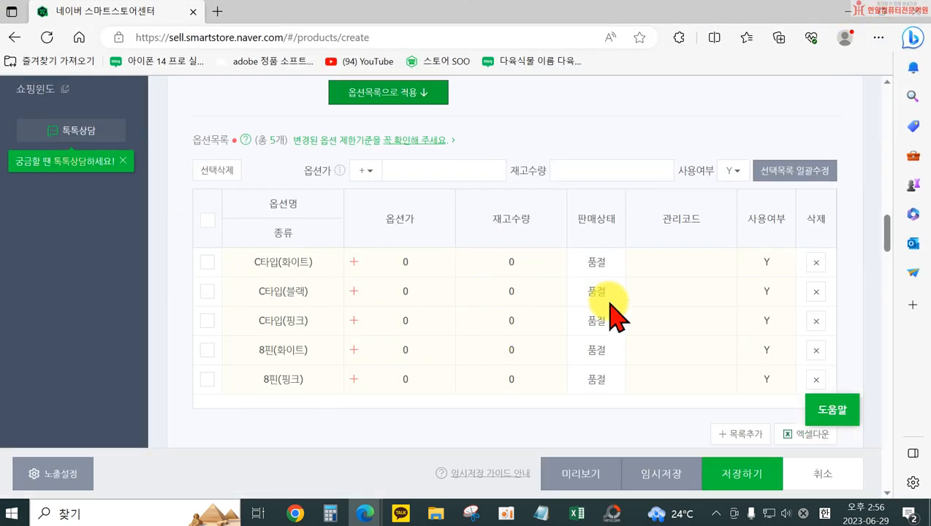
left_click(208, 221)
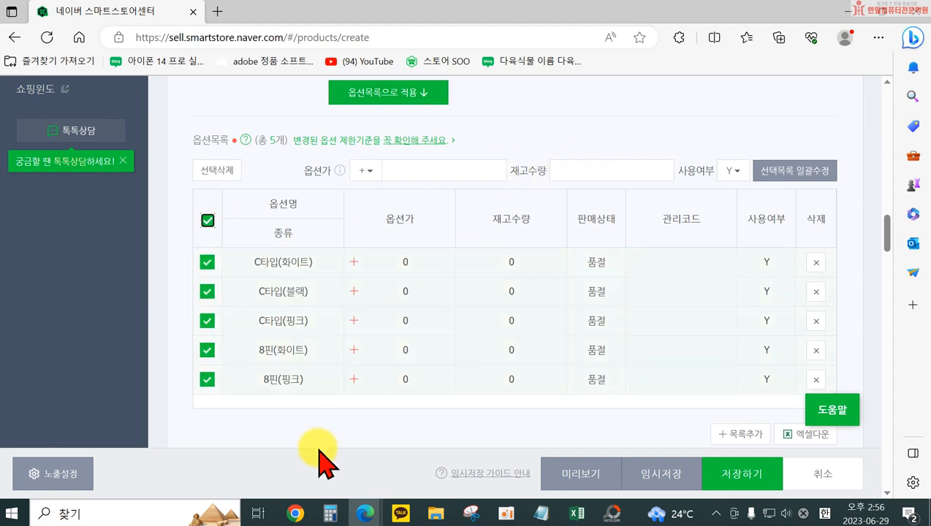
left_click_drag(181, 8, 434, 5)
left_click(586, 168)
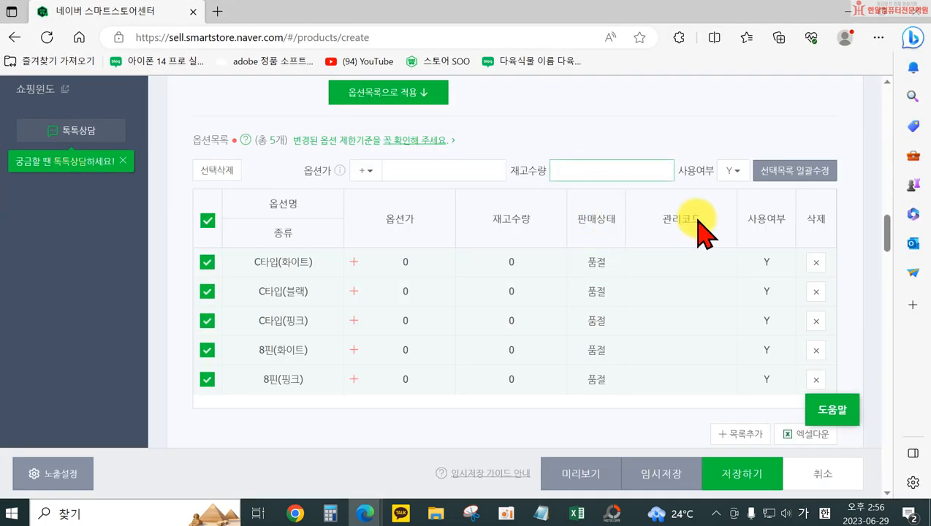
left_click(784, 174)
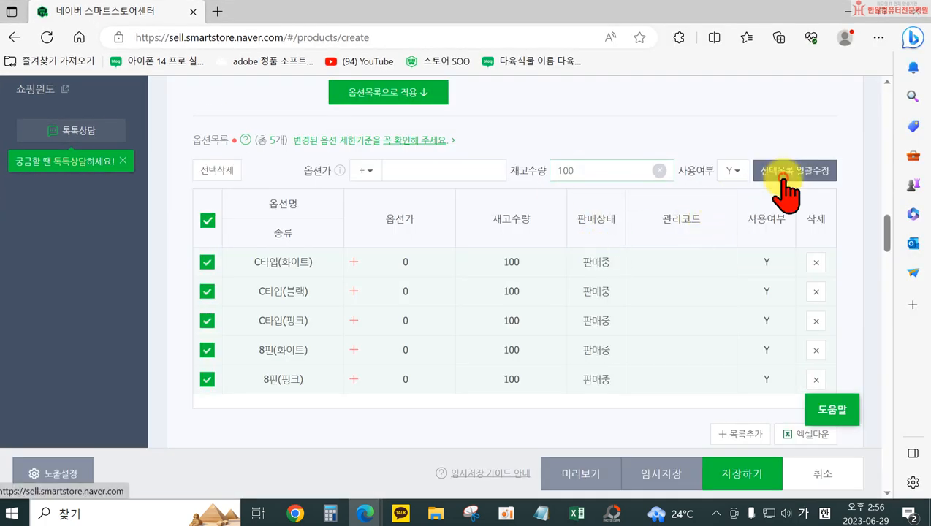
scroll(545, 322, "up", 2)
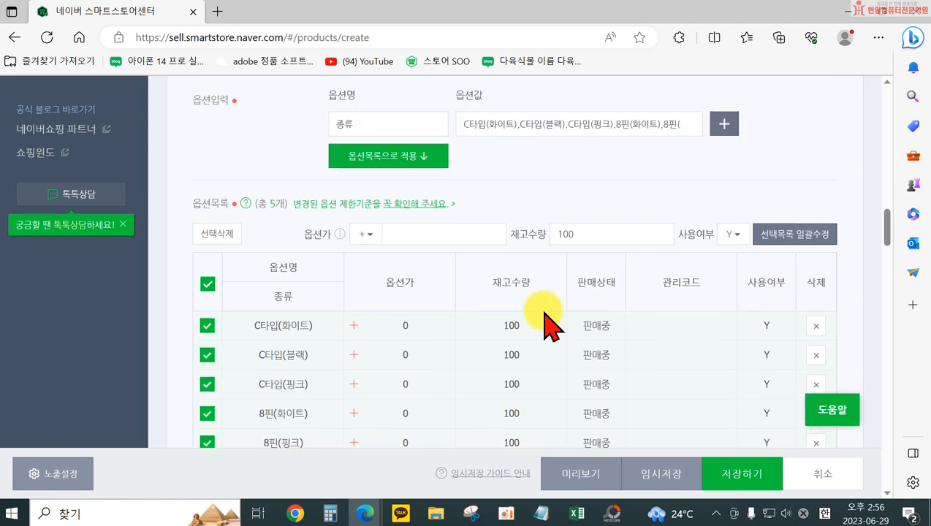
scroll(510, 321, "up", 6)
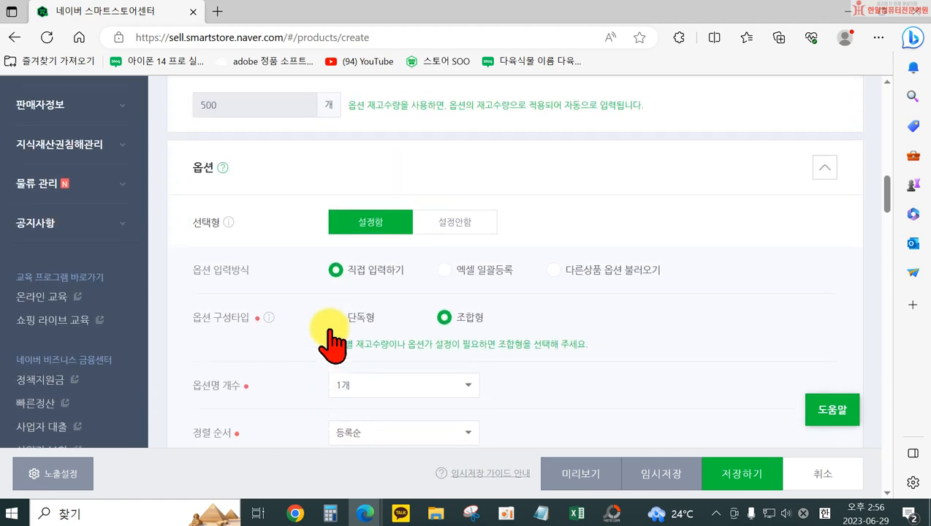
scroll(332, 340, "up", 3)
scroll(332, 340, "down", 9)
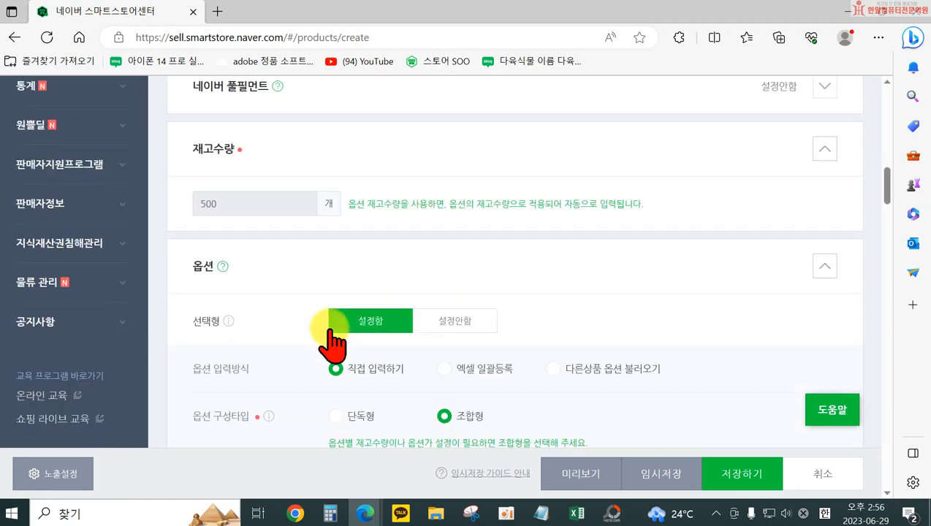
Start adding a 대표이미지 from the computer's own photos and open the 수정스마트스토어 folder inside 문서
scroll(332, 339, "down", 5)
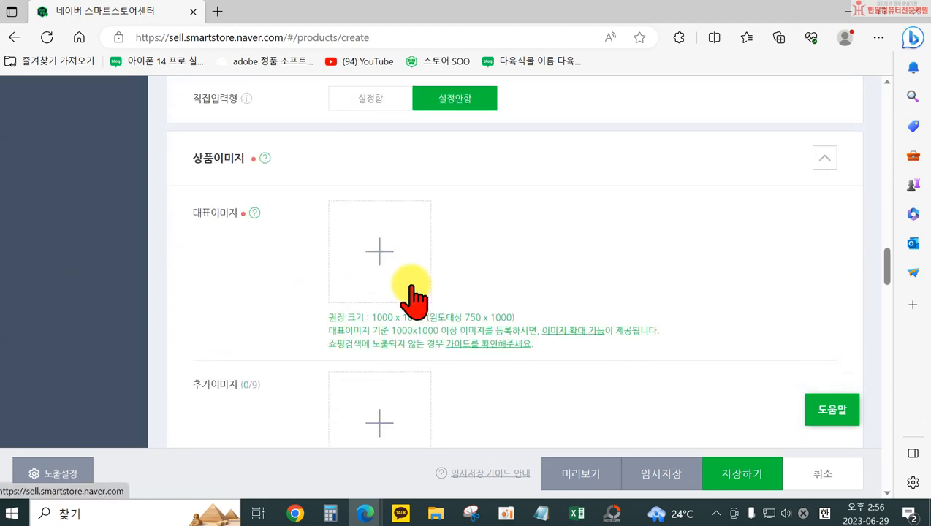
left_click(412, 287)
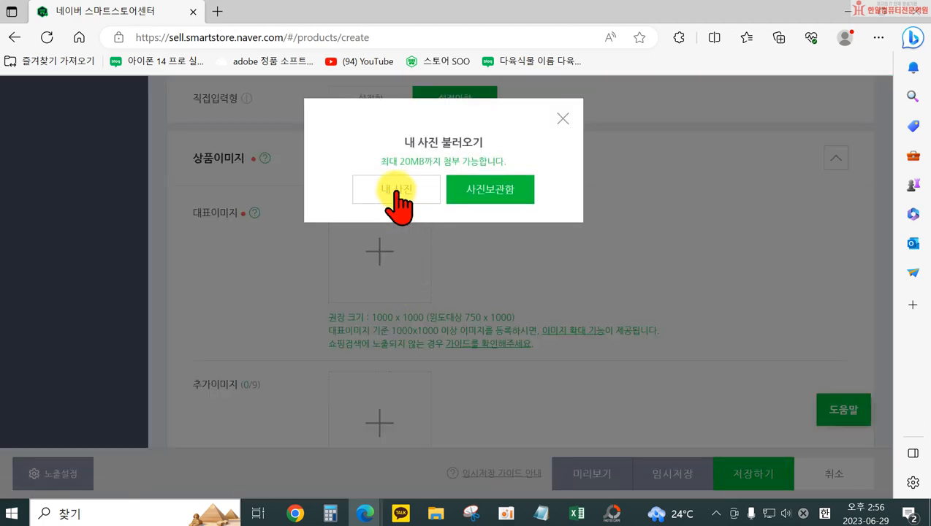
left_click(397, 192)
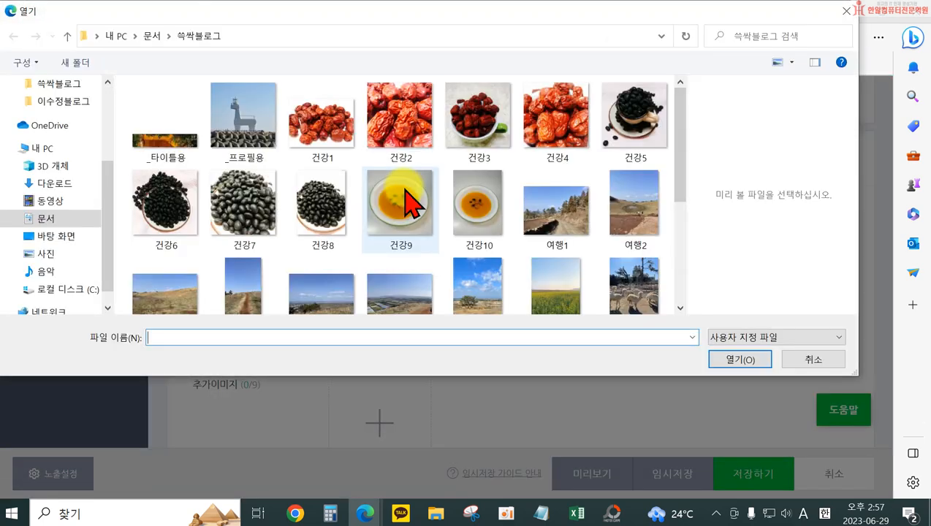
scroll(62, 150, "up", 3)
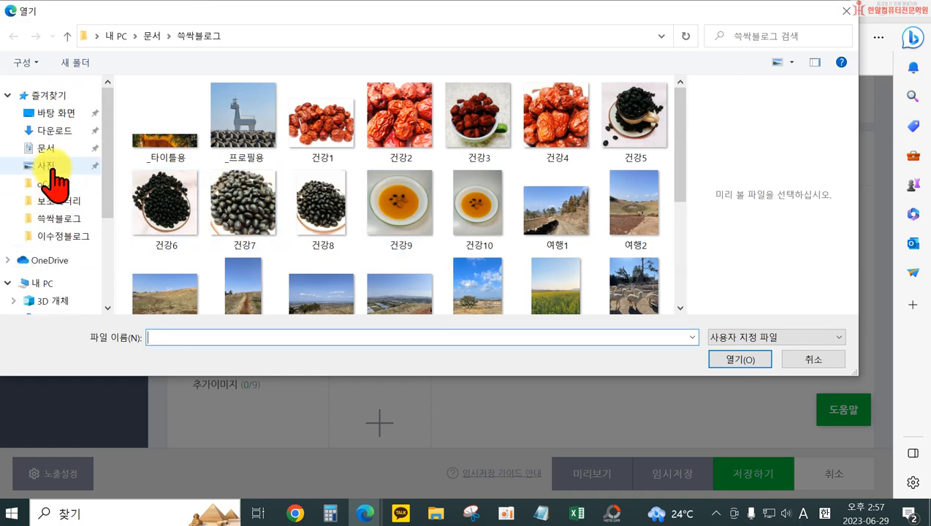
left_click(48, 148)
scroll(212, 263, "down", 3)
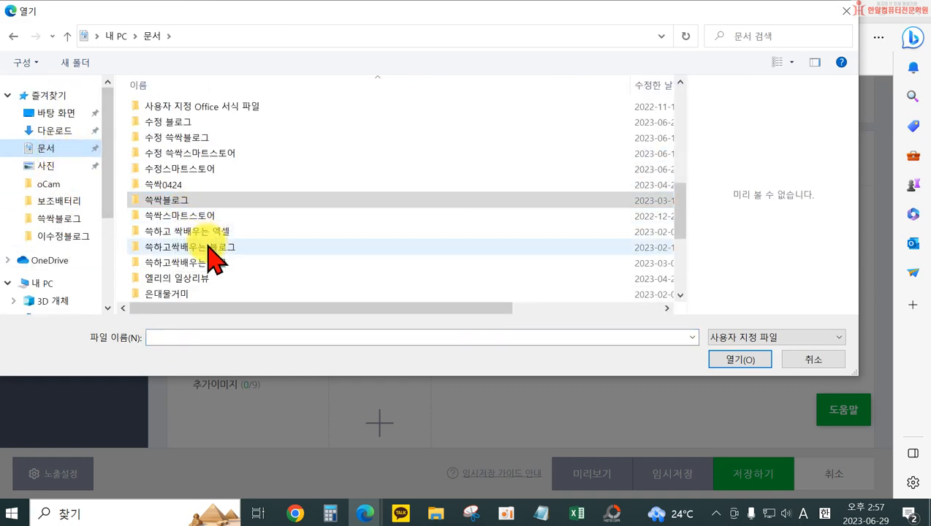
scroll(191, 286, "down", 2)
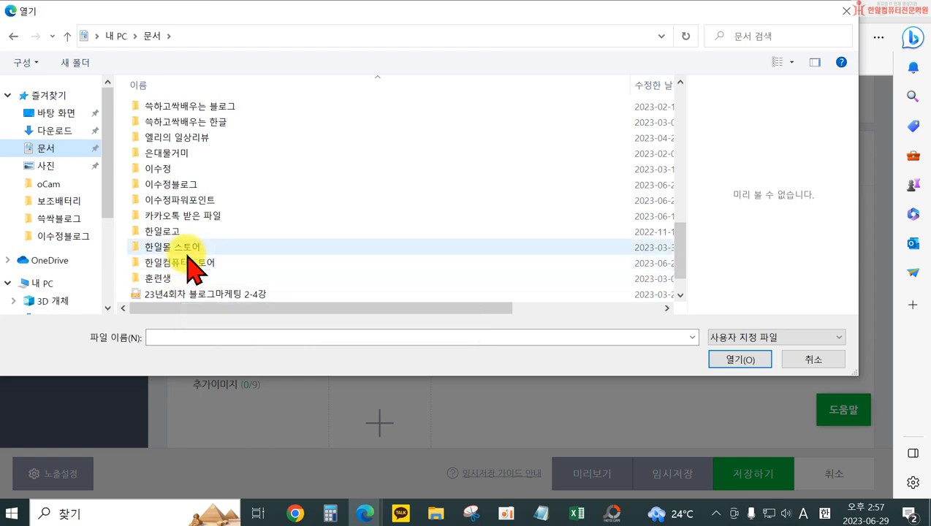
scroll(193, 234, "up", 1)
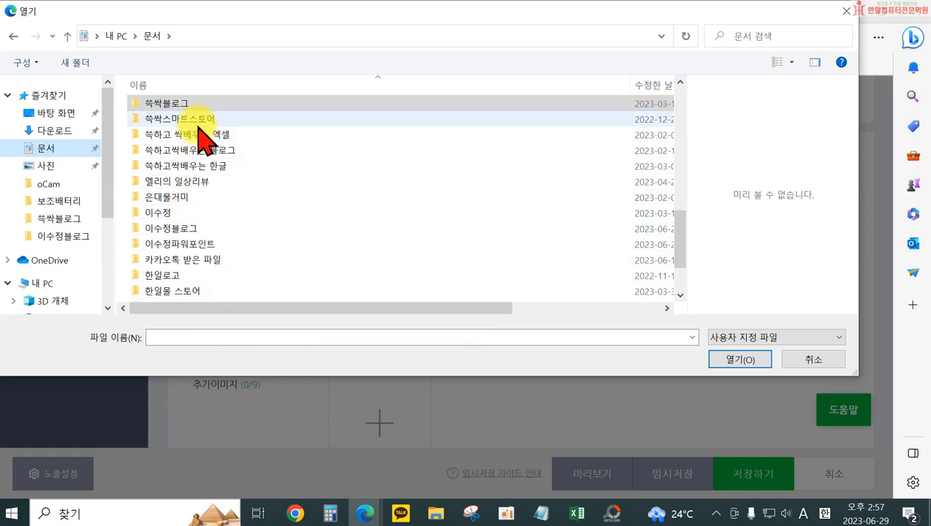
scroll(213, 257, "down", 2)
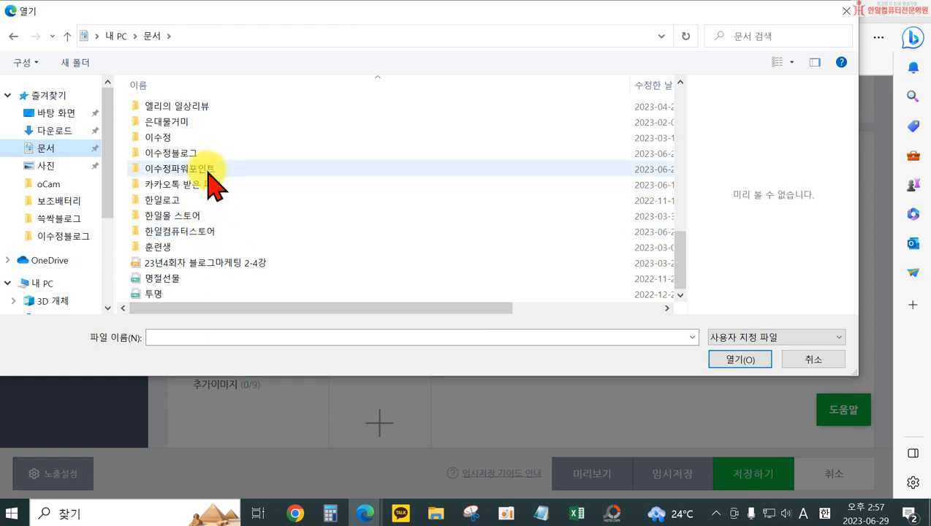
scroll(213, 191, "up", 4)
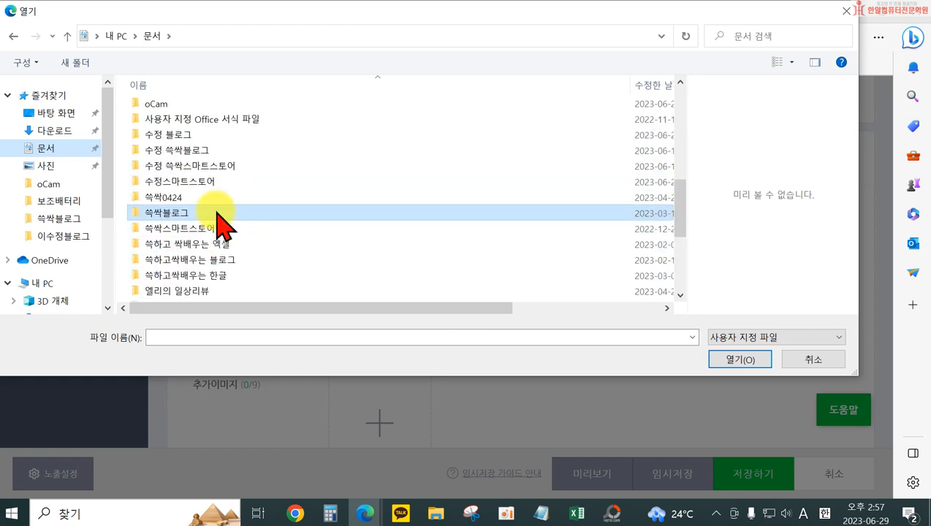
double_click(207, 184)
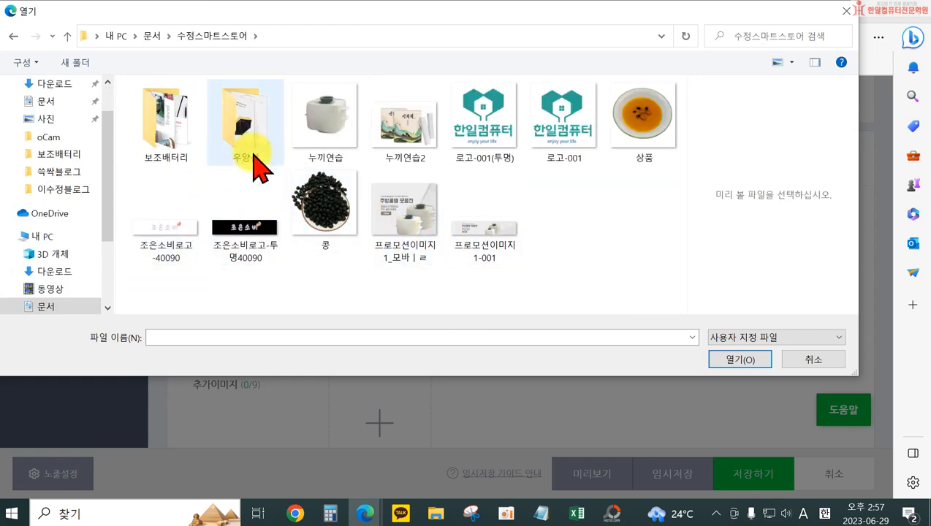
Upload image 003 from the 보조배터리 > 추가이미지 folder as the product's 대표이미지
left_click(231, 139)
double_click(179, 150)
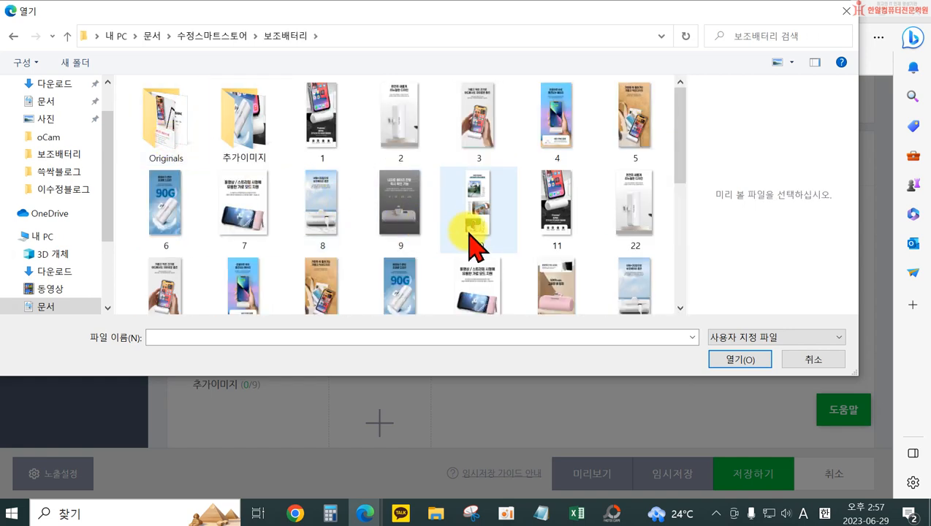
double_click(238, 124)
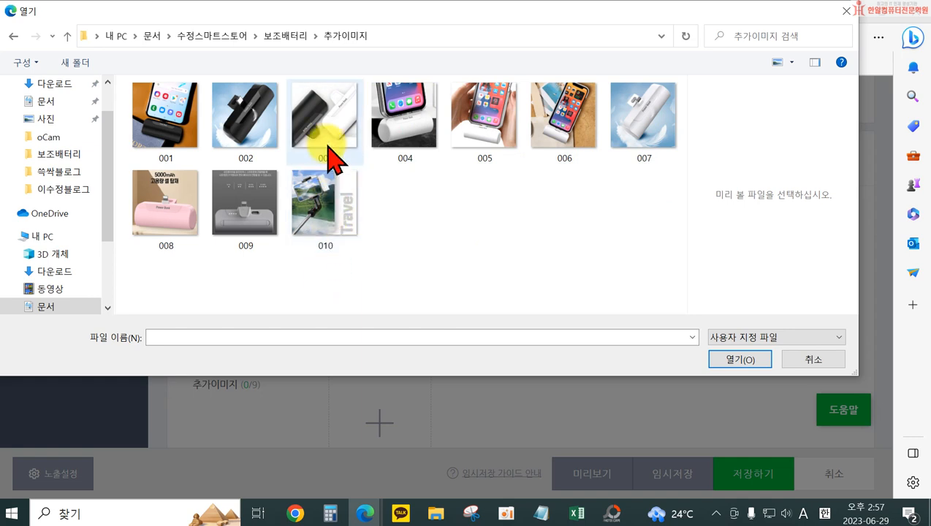
left_click(327, 115)
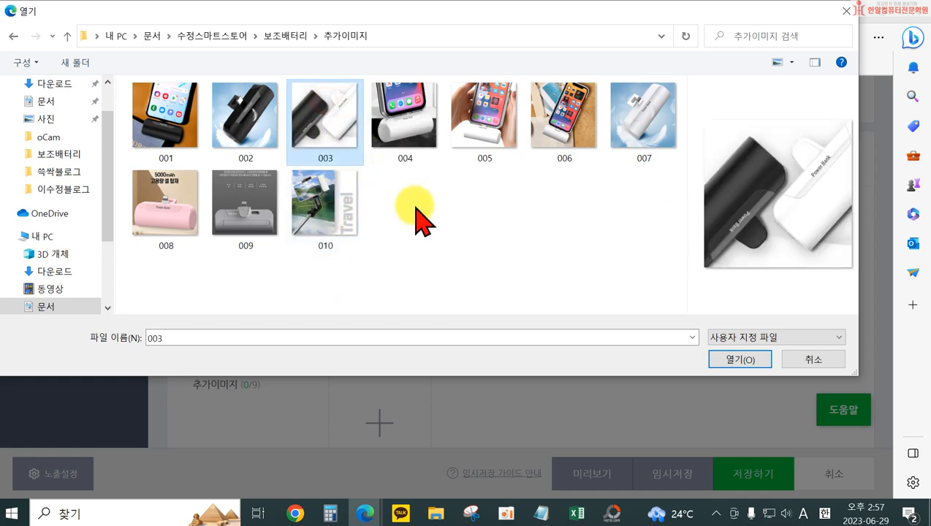
left_click(765, 361)
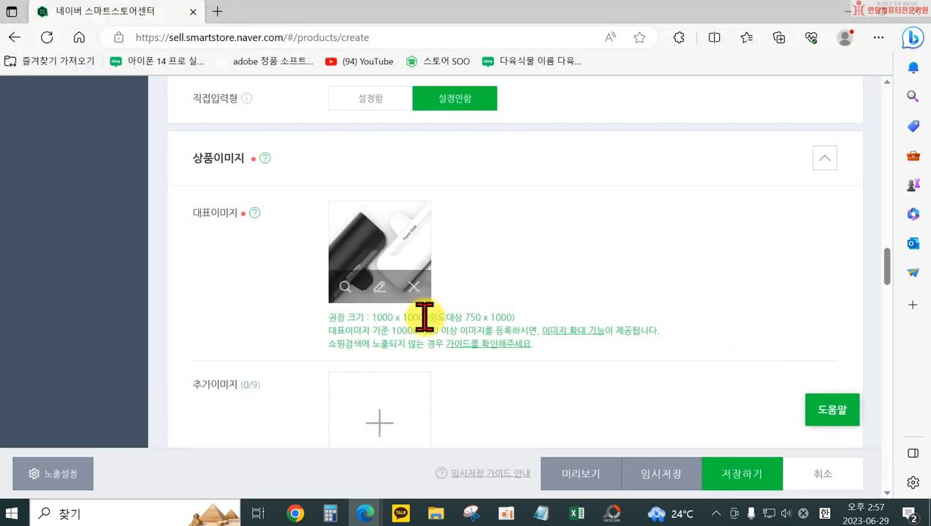
Upload images 001, 002, 005, 006, 007, 008, 009 and 010 from the same folder as the product's 추가이미지
scroll(388, 325, "down", 3)
left_click(367, 303)
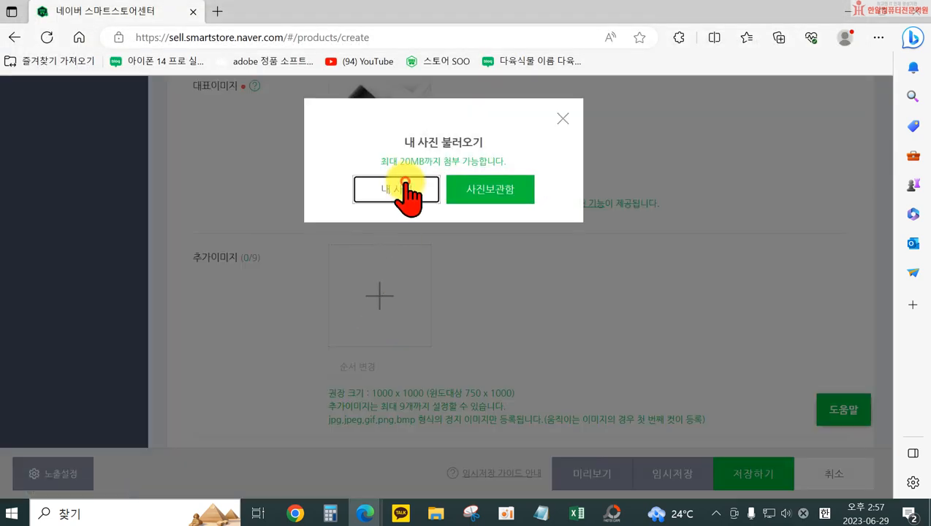
left_click(406, 195)
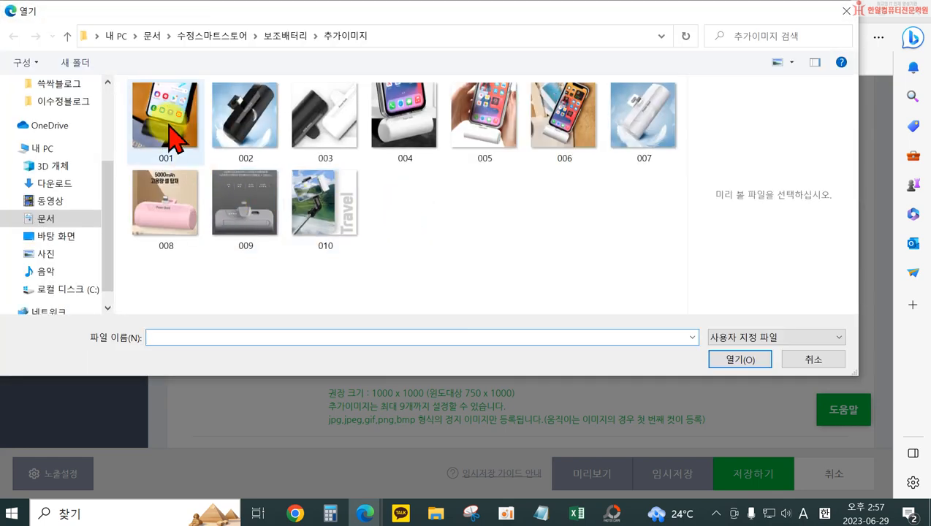
left_click(166, 103)
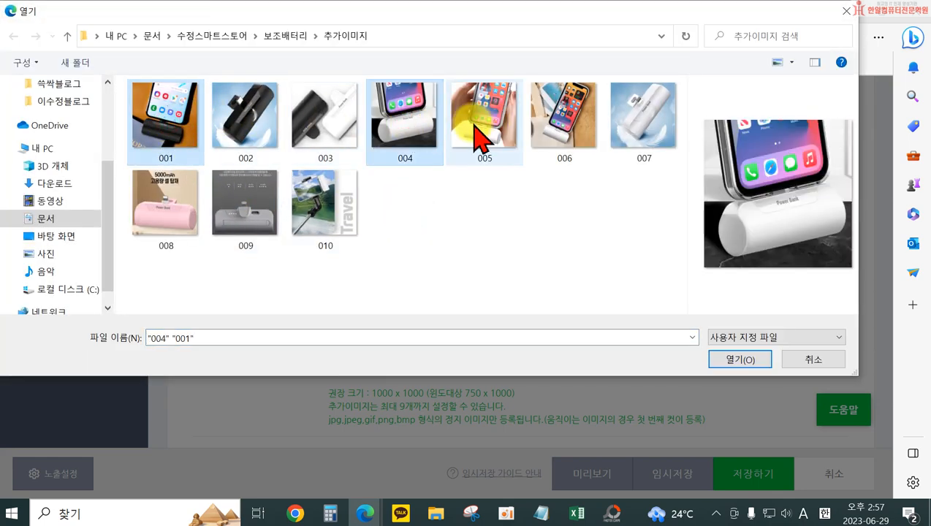
left_click(457, 135)
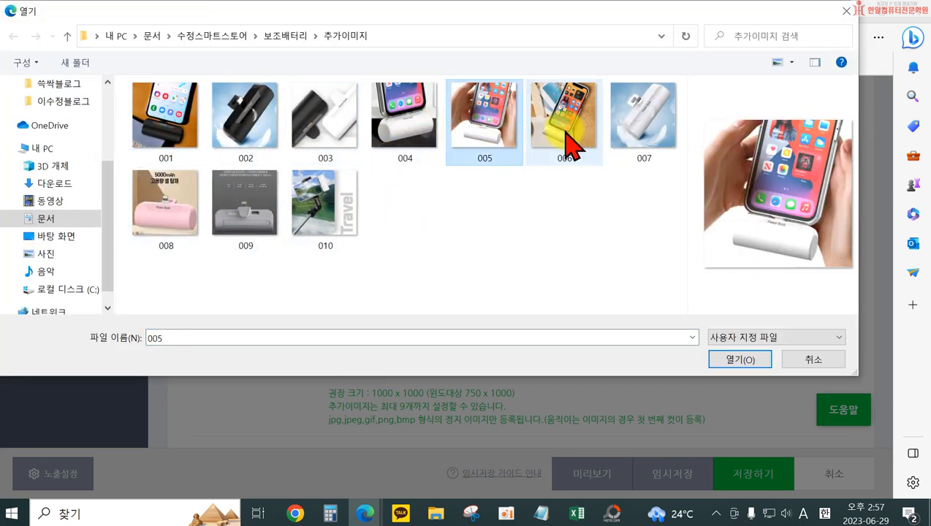
left_click(566, 106, "ctrl")
left_click(183, 139, "ctrl")
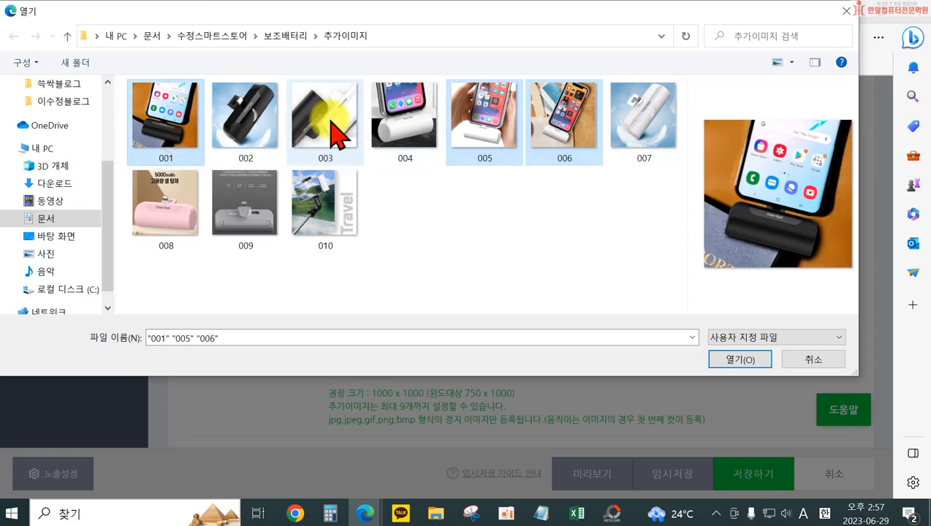
left_click(242, 117, "ctrl")
left_click(623, 116, "ctrl")
left_click(176, 212, "ctrl")
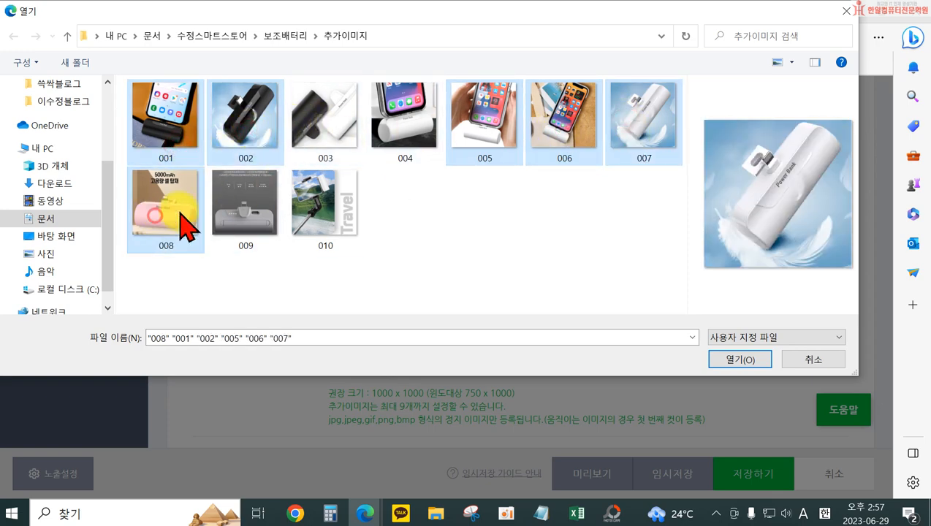
left_click(246, 208, "ctrl")
left_click(321, 208, "ctrl")
left_click(739, 359)
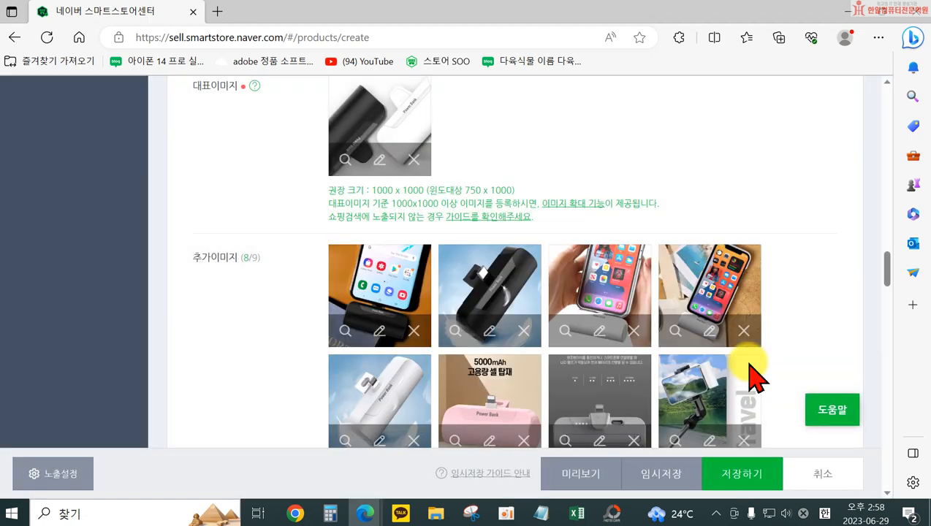
Reorder the additional images so 추가이미지 3 comes first and 추가이미지 4 comes before 추가이미지 2, and save the order
scroll(550, 323, "down", 2)
scroll(551, 312, "down", 2)
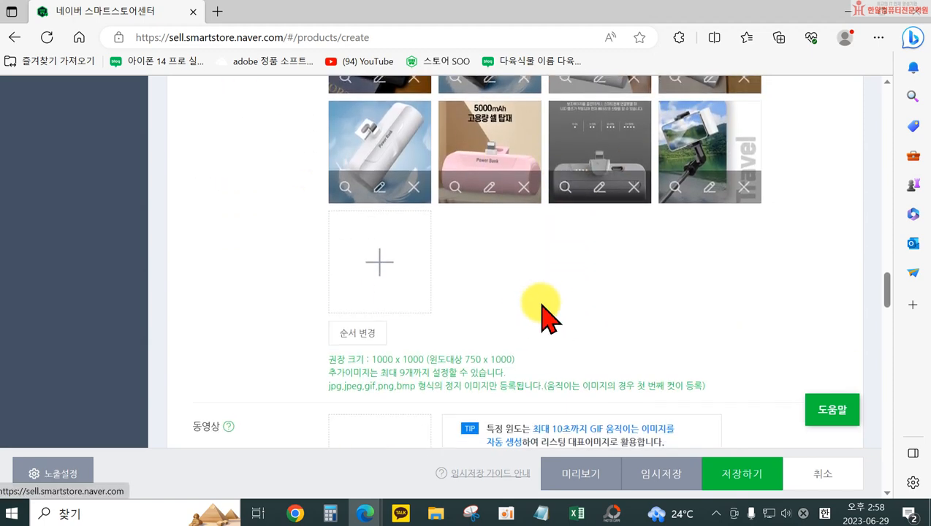
left_click(341, 333)
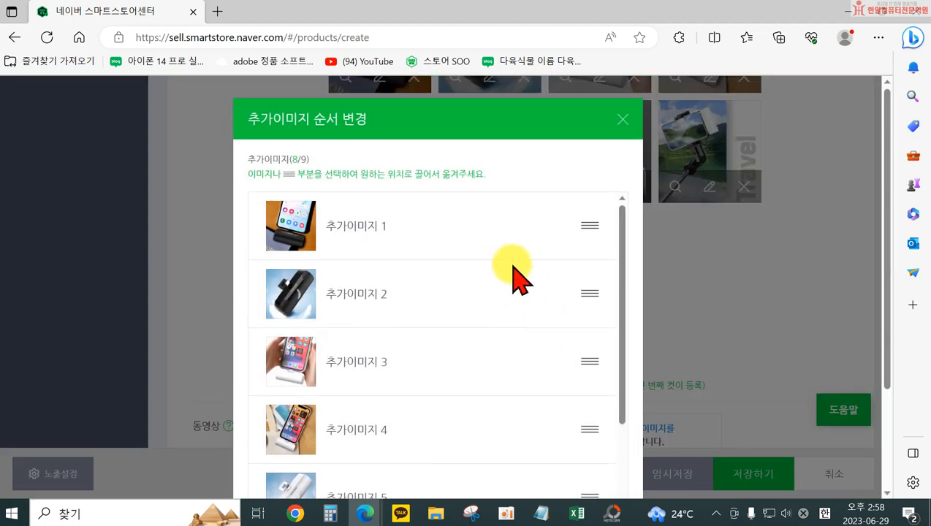
scroll(526, 313, "down", 3)
scroll(534, 333, "up", 3)
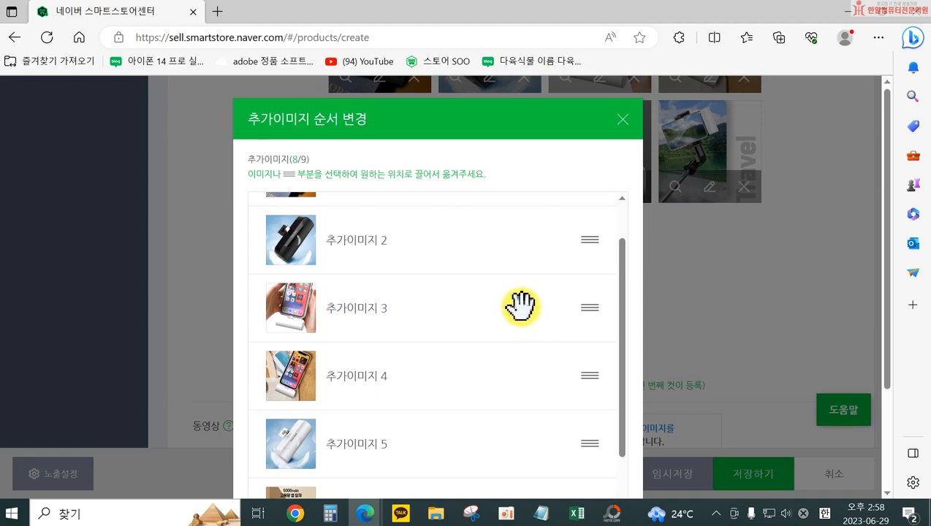
left_click_drag(590, 362, 601, 235)
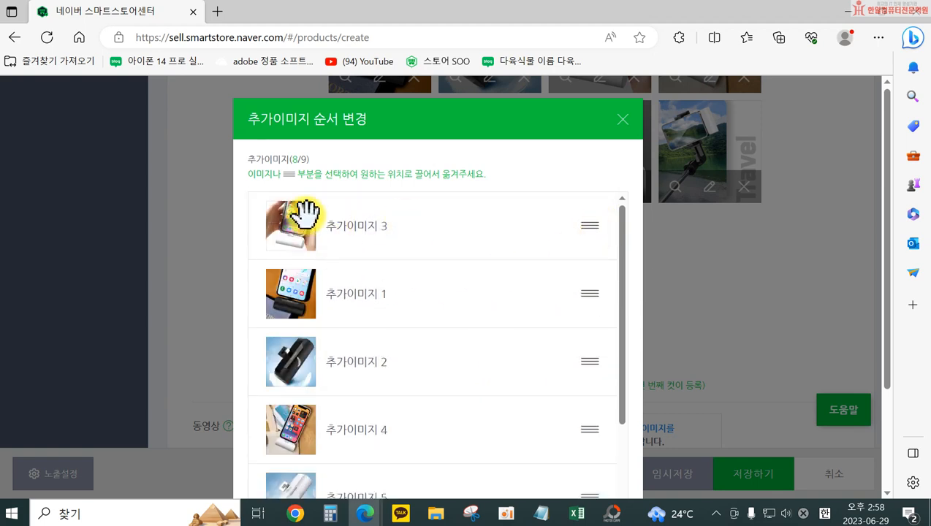
scroll(344, 278, "down", 5)
left_click_drag(588, 272, 548, 299)
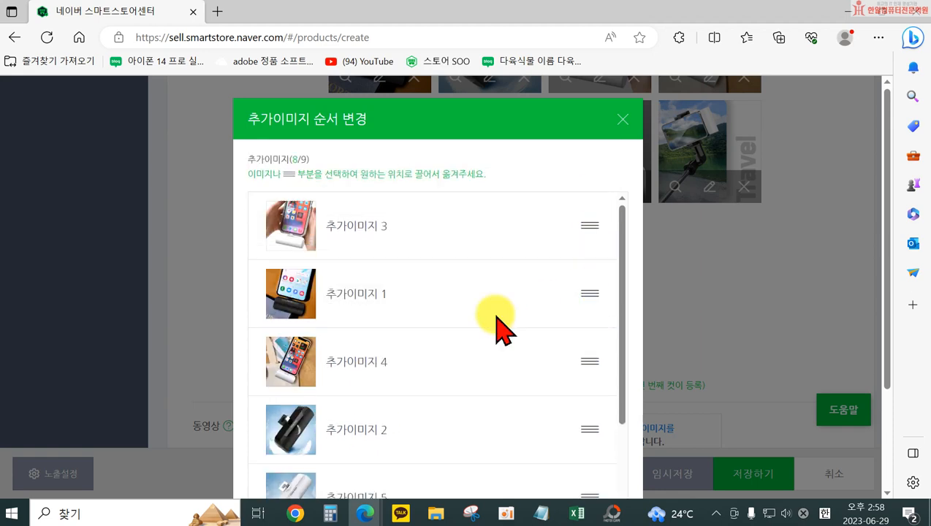
scroll(409, 351, "down", 6)
left_click(473, 446)
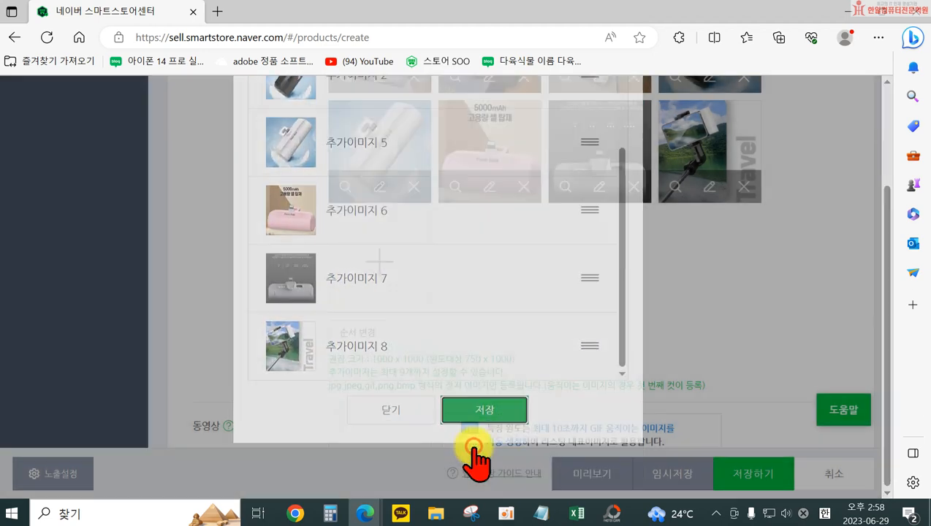
Skip the 동영상 section and open SmartEditor ONE to write the product's 상세설명
scroll(451, 373, "down", 5)
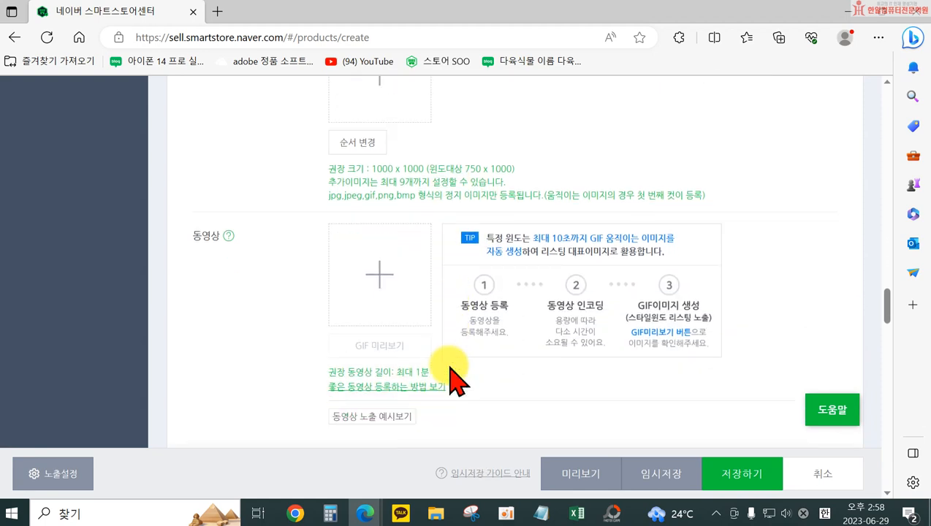
scroll(448, 365, "down", 1)
scroll(424, 347, "up", 2)
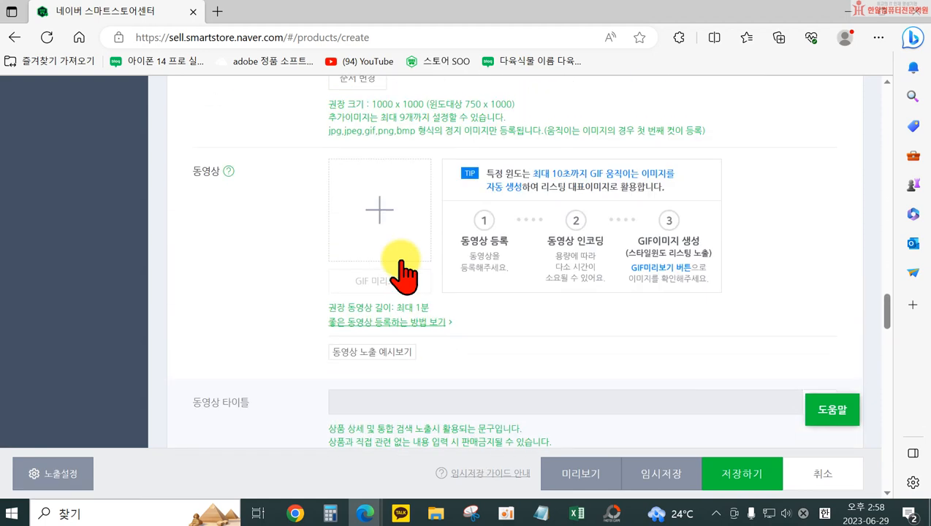
scroll(461, 353, "down", 5)
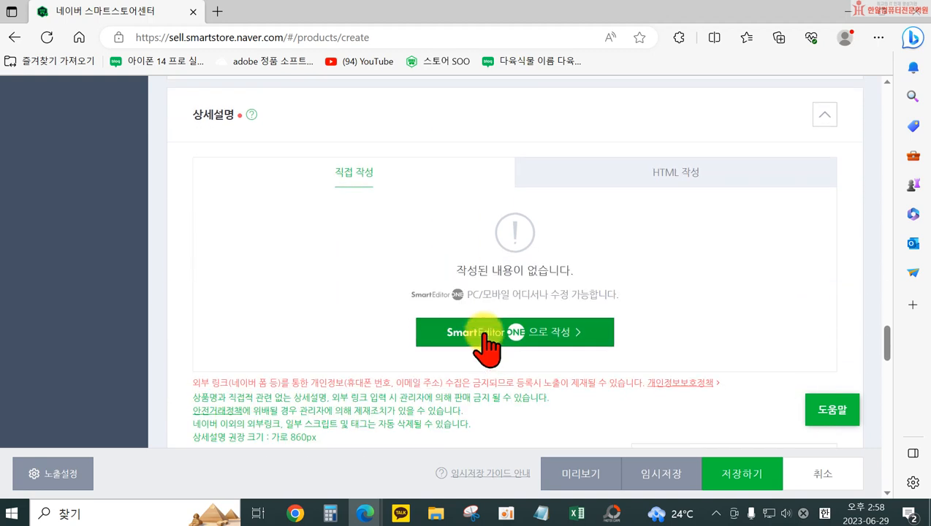
left_click(484, 337)
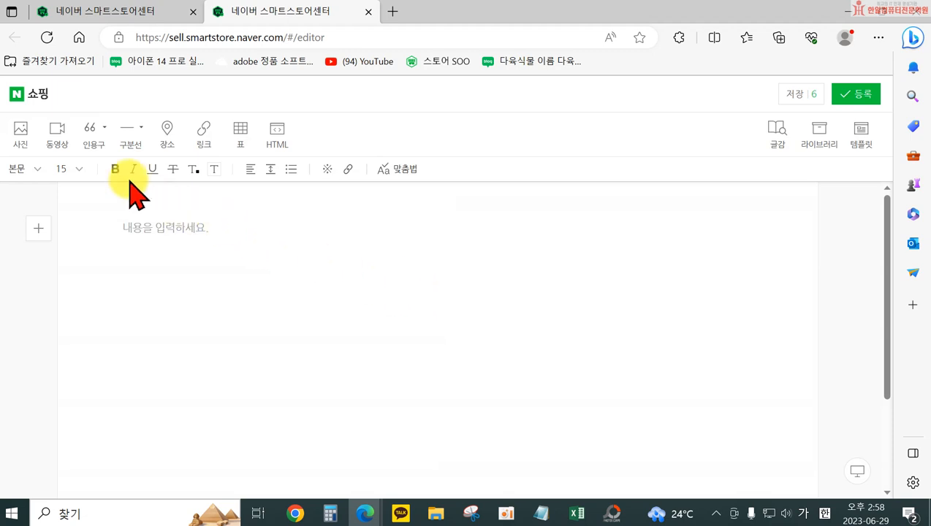
Insert a 인용구 block in the 상세설명 and change its style to 프레임
left_click(89, 130)
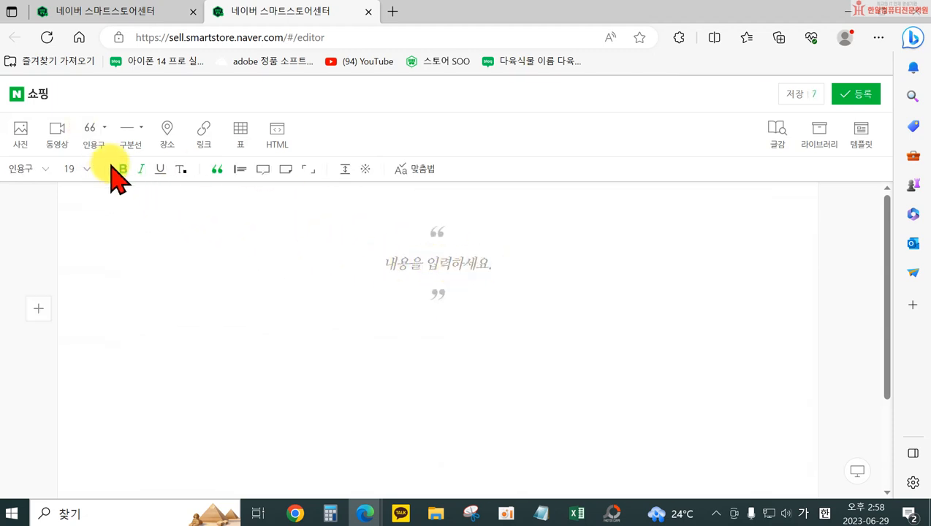
left_click(105, 128)
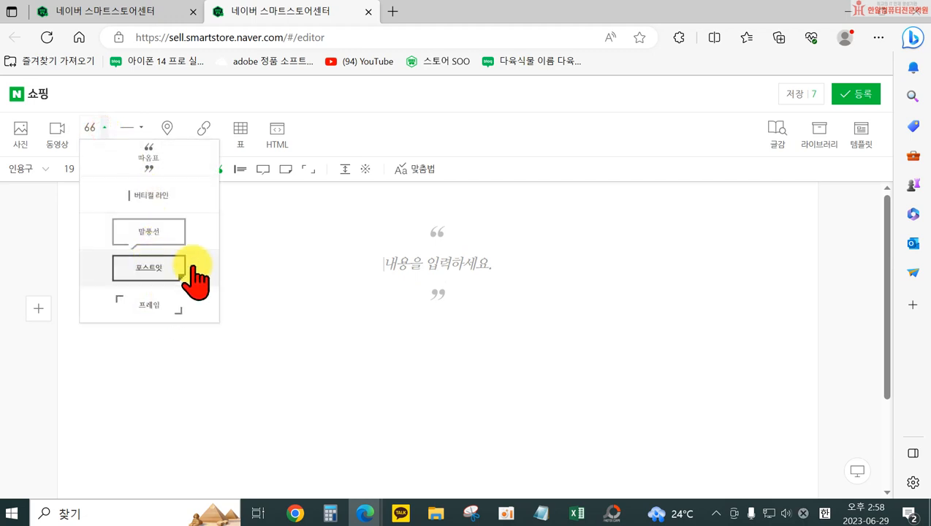
left_click(307, 170)
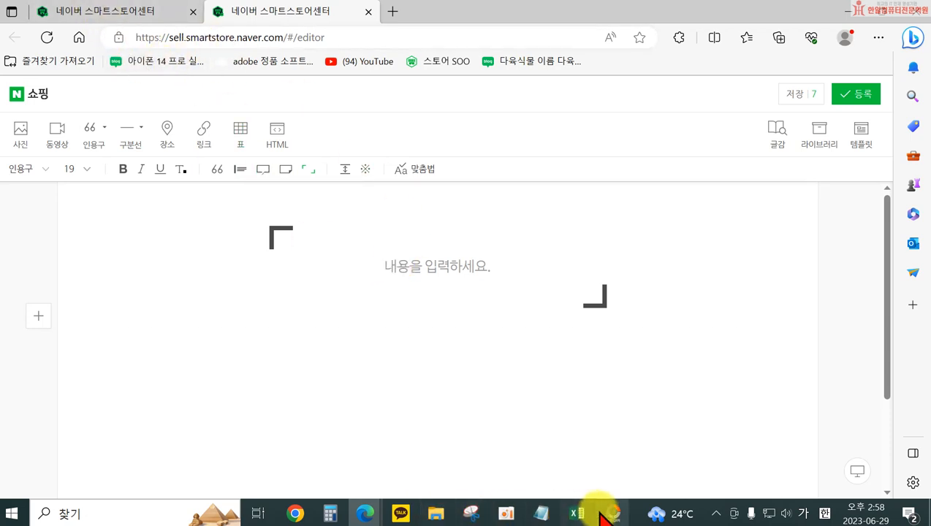
Bring up the 도매꾹 상품주문옵션 전체보기 popup window and close it
mouse_move(364, 512)
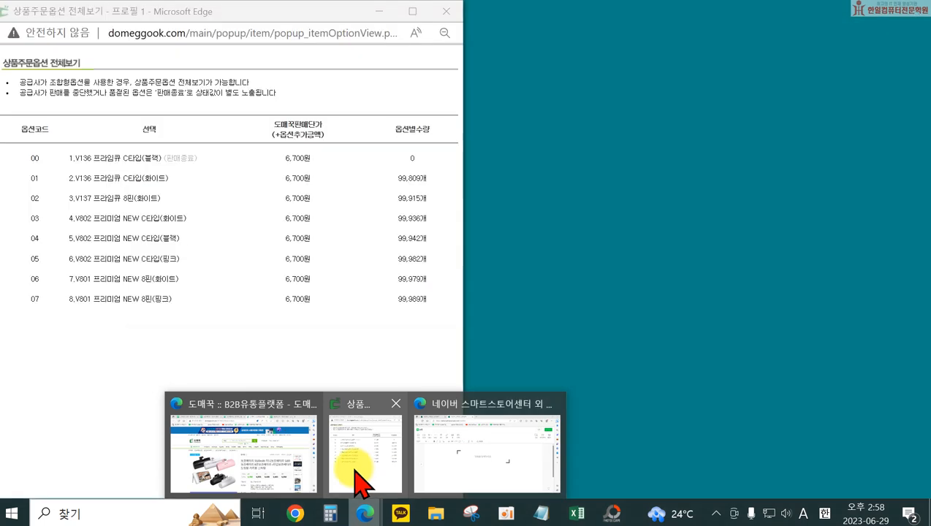
left_click(358, 488)
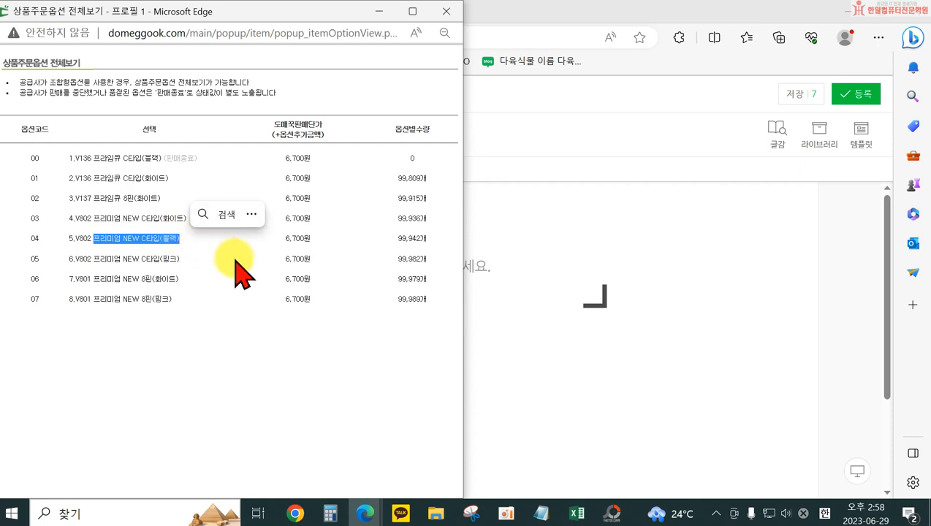
left_click(446, 14)
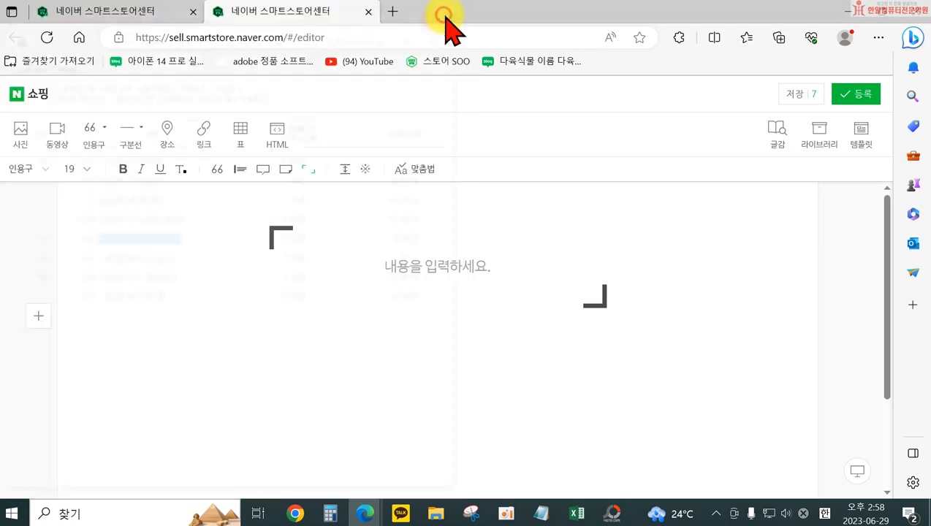
Examine the power bank's models, colours and specifications in the 상품정보 section of the 도매꾹 product page
mouse_move(358, 513)
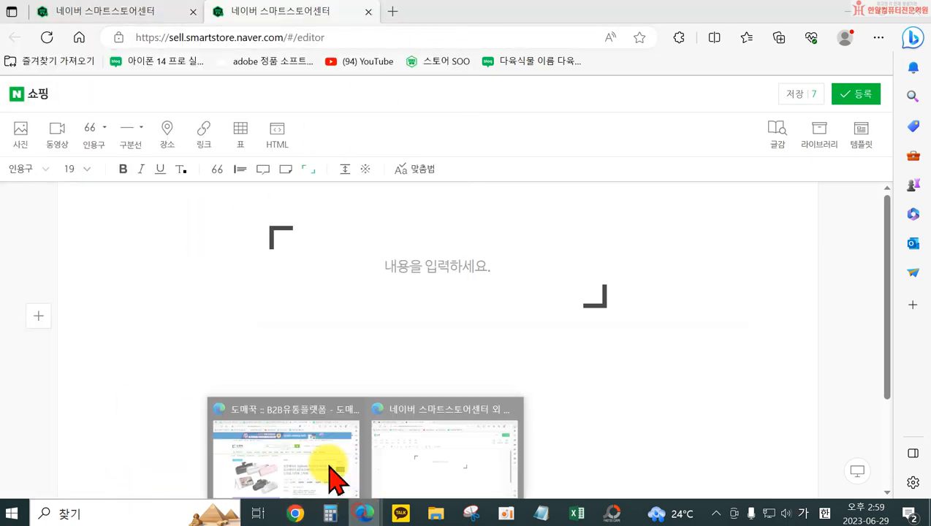
left_click(304, 450)
scroll(488, 249, "down", 4)
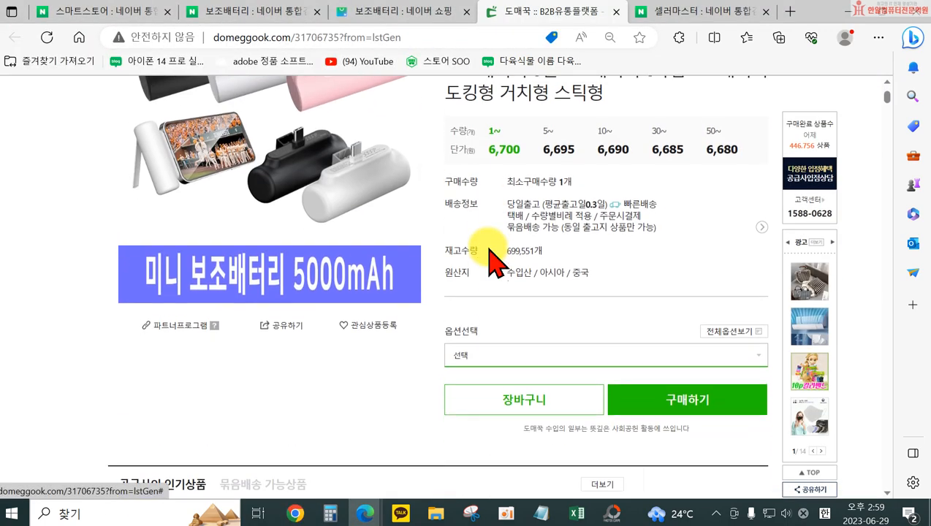
scroll(387, 316, "up", 3)
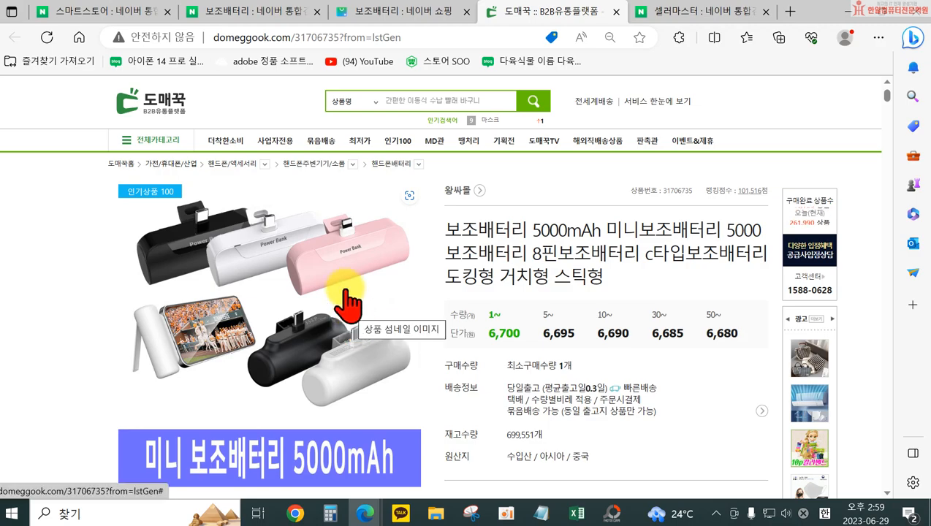
scroll(349, 293, "down", 10)
scroll(423, 321, "down", 15)
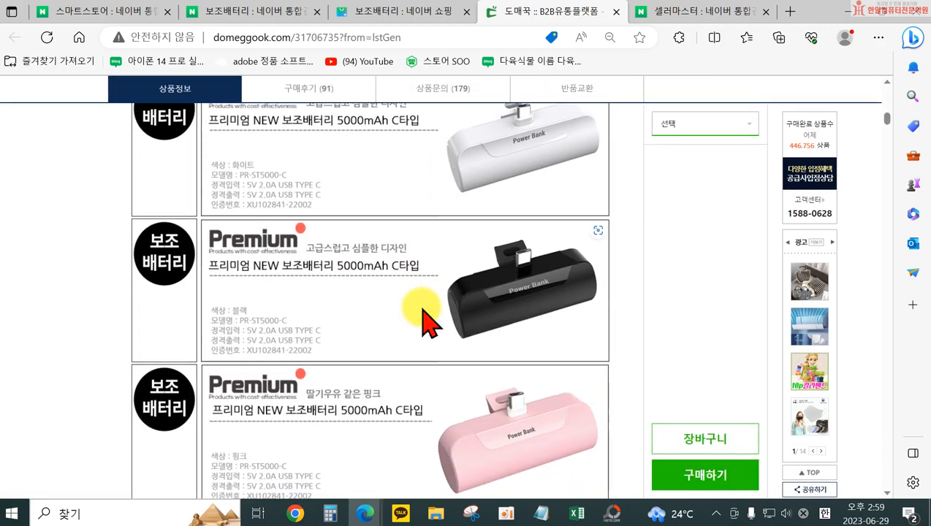
scroll(315, 299, "up", 2)
scroll(344, 298, "up", 2)
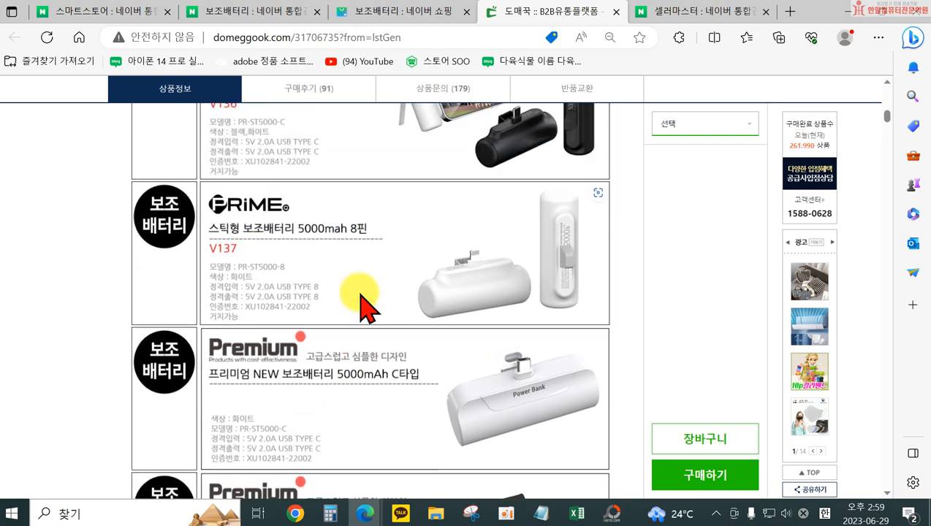
scroll(366, 301, "down", 4)
scroll(329, 278, "up", 1)
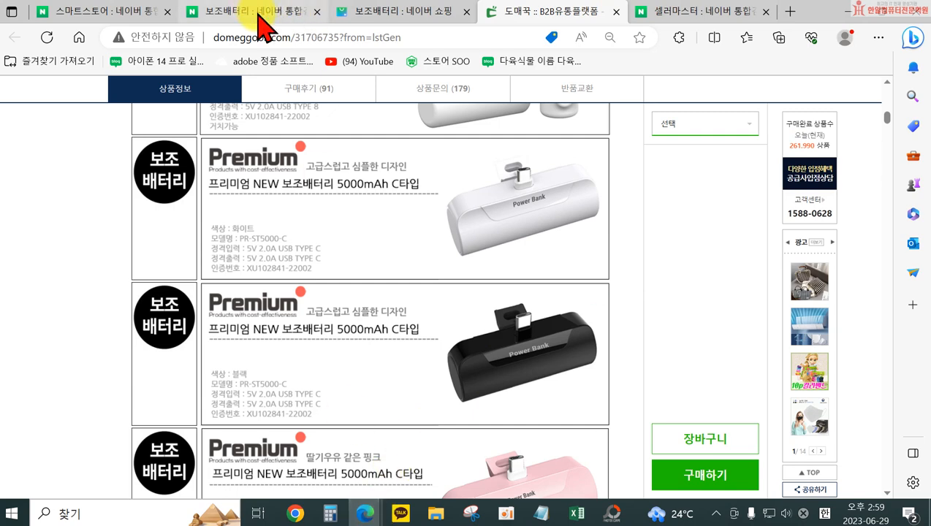
Return to the SmartEditor window and enter "프리미엄 NEW 보조베터리 5000mAh" in the 인용구 block
mouse_move(363, 515)
left_click(401, 343)
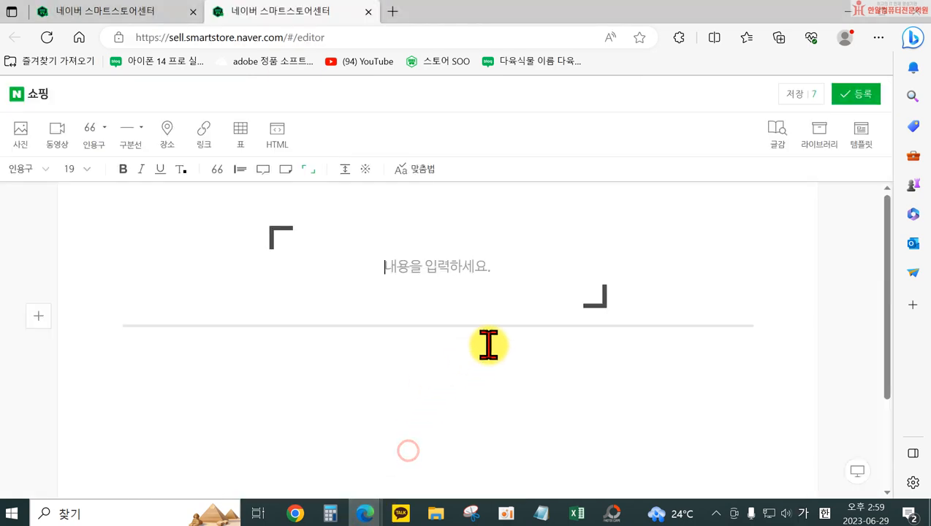
type("워팽크")
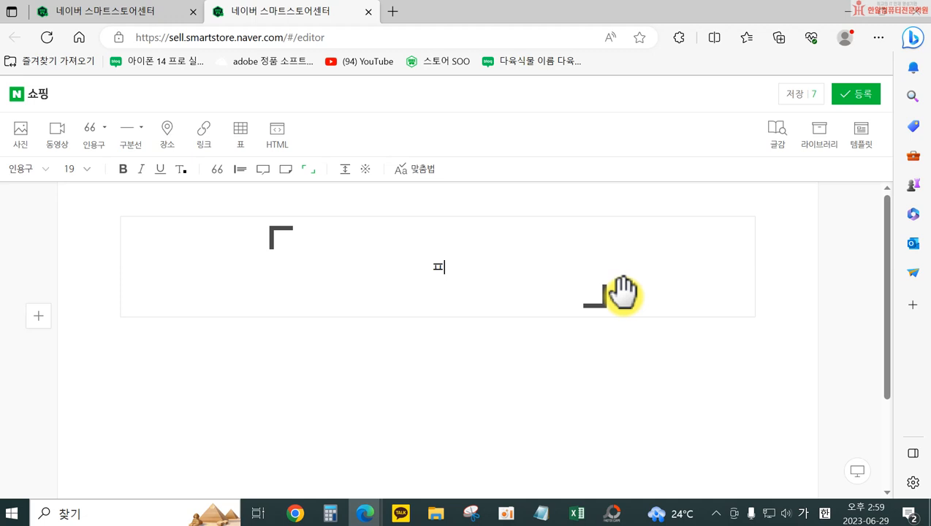
type("프리밍")
key("Hangul")
type("W")
type("OW")
key("BackSpace")
key("BackSpace")
type("EW 보")
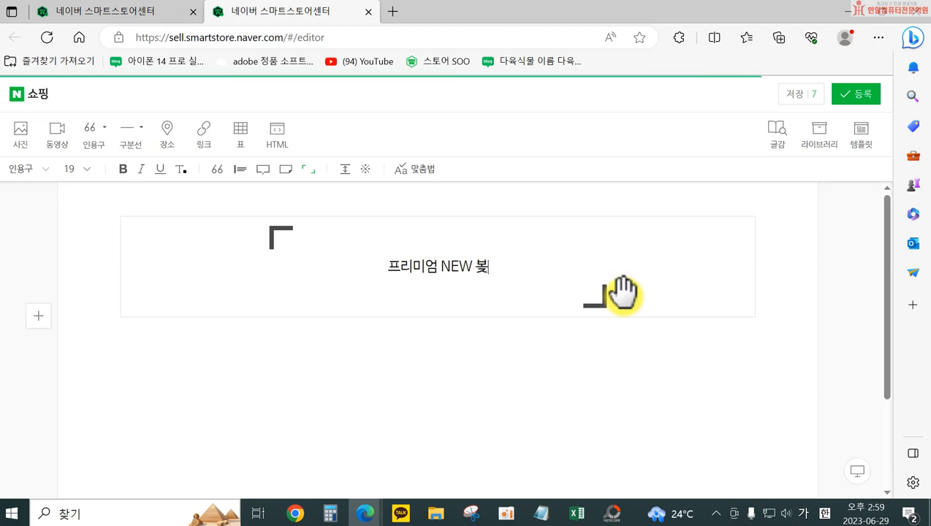
type("조베텔")
type(" 50")
type("0m")
key("BackSpace")
type("0ma")
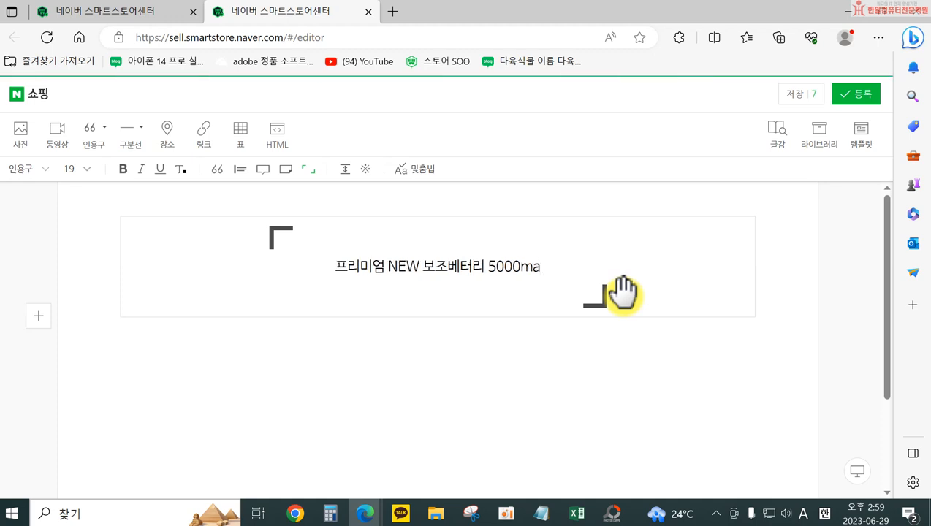
key("BackSpace")
type("Am")
key("BackSpace")
type("M")
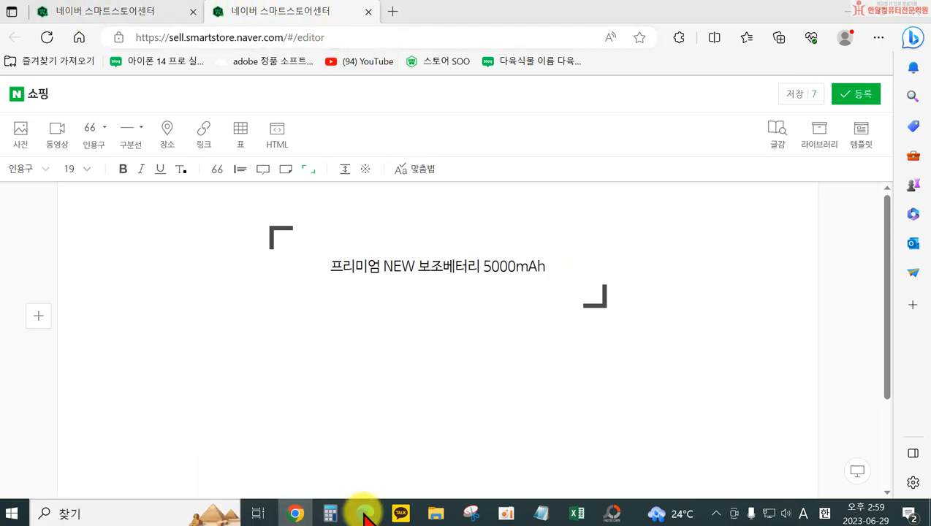
Check the 도매꾹 detail images for a slogan and add the line "휴대하기 편한 초경량 도킹형 배터리" above the product name in the 인용구
mouse_move(366, 512)
left_click(307, 394)
scroll(343, 401, "down", 5)
scroll(343, 402, "up", 2)
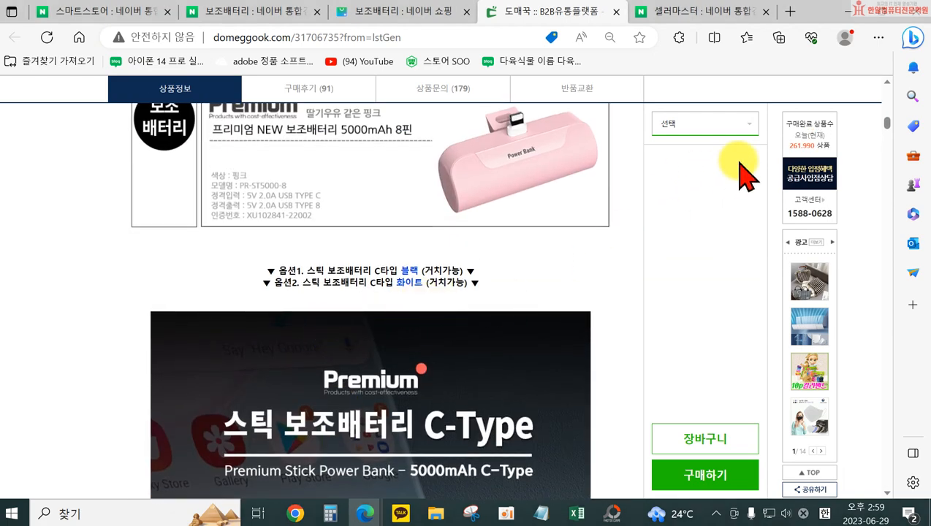
left_click_drag(886, 124, 867, 316)
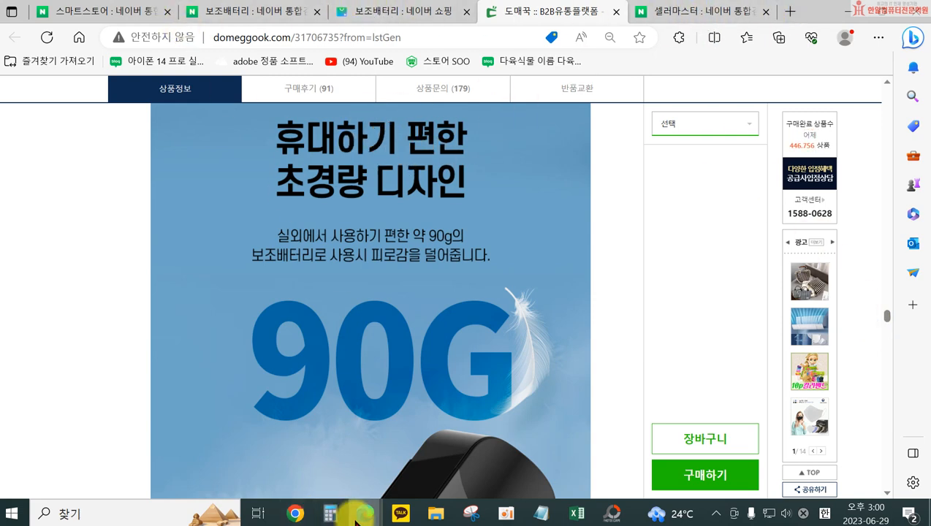
mouse_move(358, 512)
left_click(414, 462)
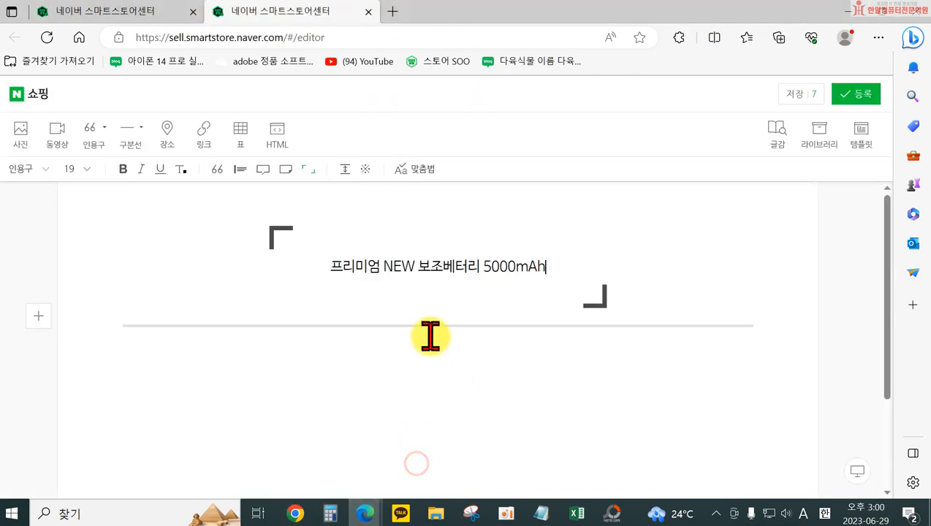
left_click(328, 271)
key("Return")
type("g")
key("BackSpace")
key("Hangul")
type("ㅎㅠ대하기 편한 ㅊㅗ경ㄹㅑㅐㅇ ㄷ")
key("BackSpace")
key("BackSpace")
key("BackSpace")
key("BackSpace")
key("BackSpace")
type("랴")
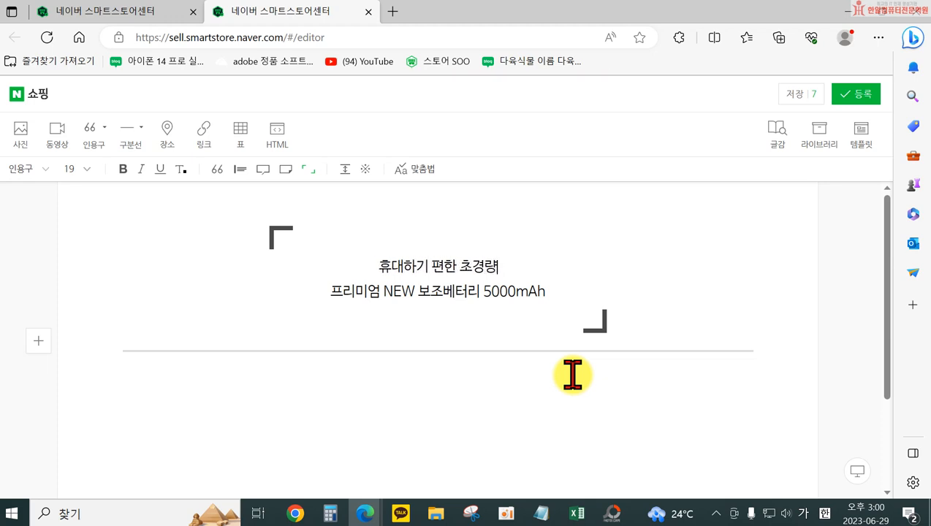
type("ㅇ 도킹형 배터리")
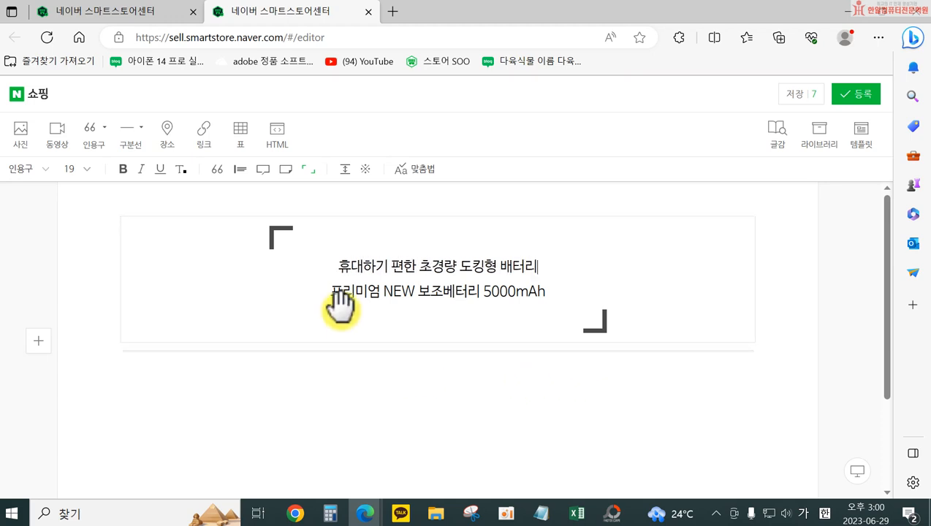
Reword the first line of the 인용구 to "휴대하기 편한 초경량 도킹베터리"
left_click_drag(315, 297, 541, 292)
left_click(459, 266)
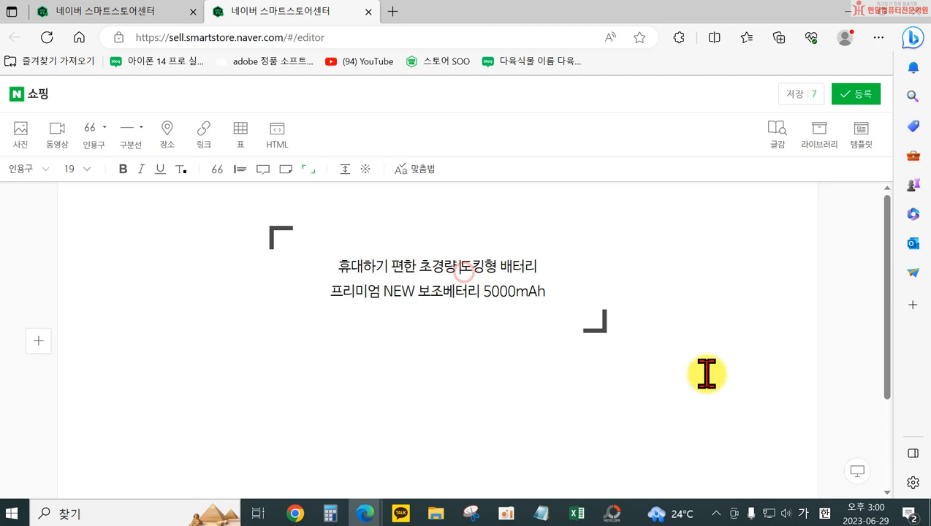
key("Delete")
key("Delete")
type("ㄷ")
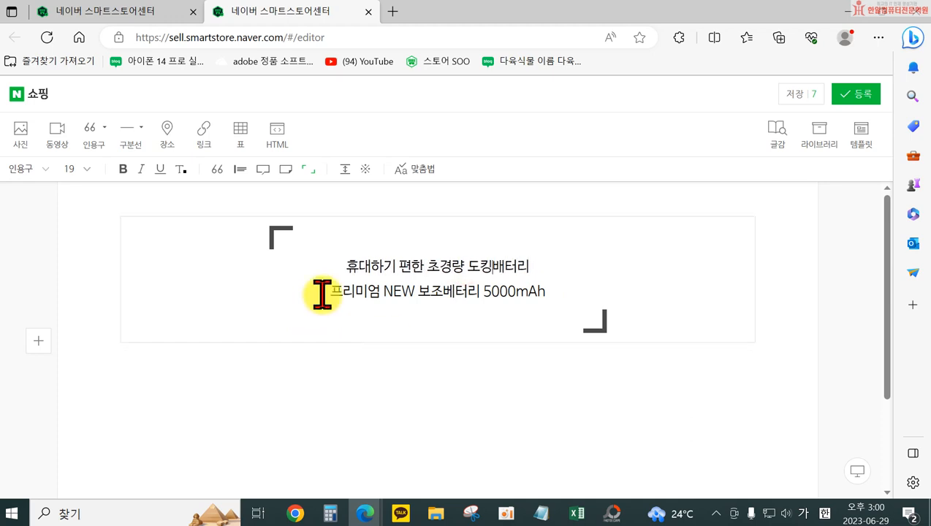
left_click_drag(493, 266, 502, 267)
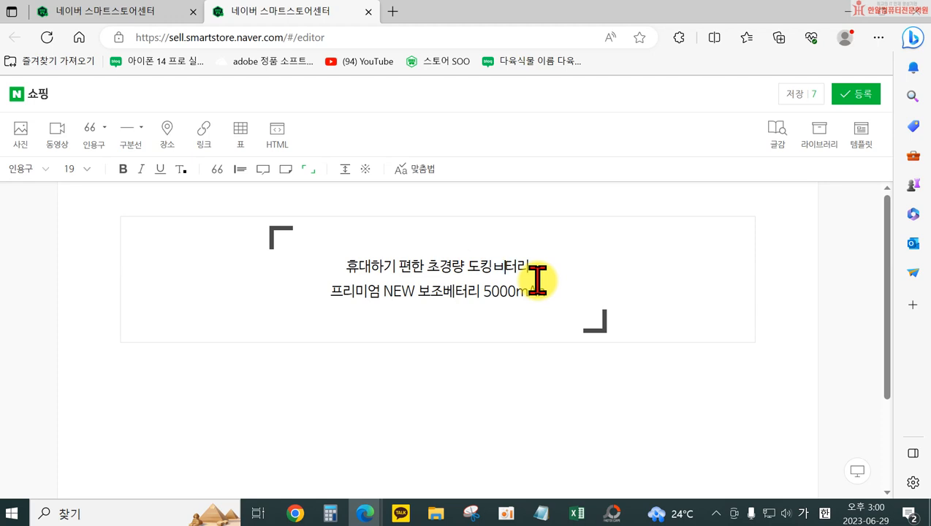
Set the font size of the "프리미엄 NEW 보조베터리 5000mAh" line to 30
left_click_drag(331, 291, 546, 291)
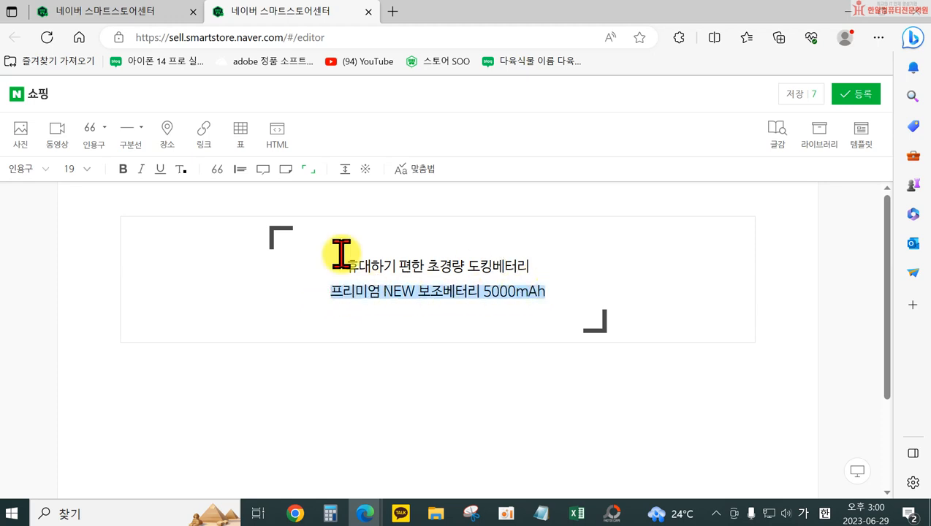
left_click(72, 169)
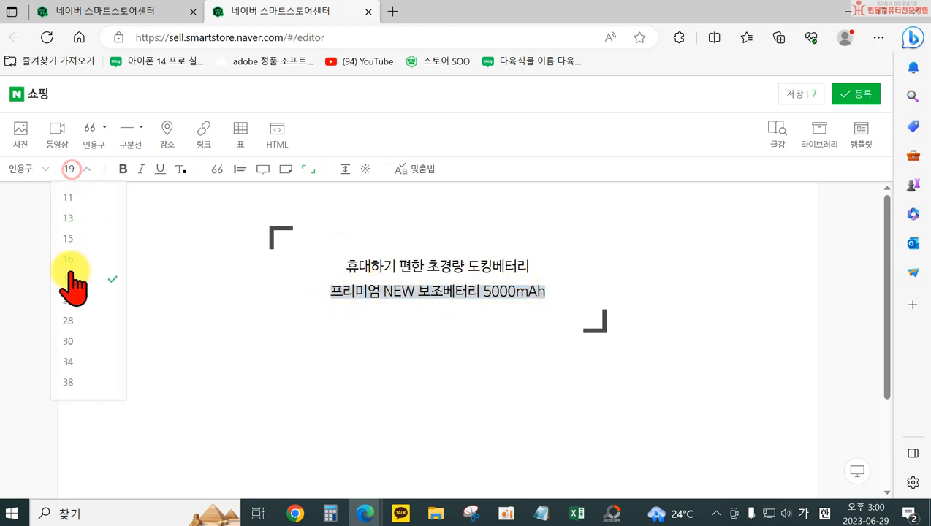
left_click(70, 340)
left_click(392, 338)
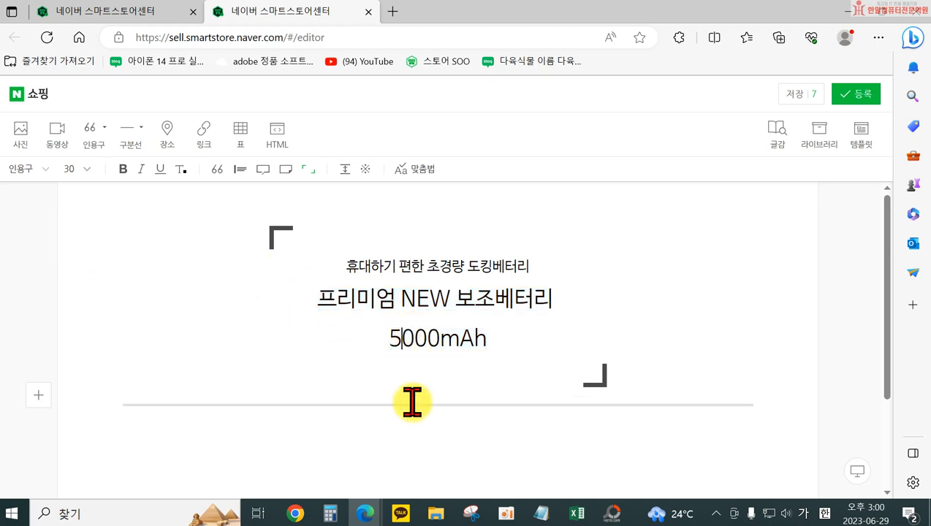
Add the line "( C타입 / 8핀)" below 5000mAh in the 인용구
left_click(500, 336)
key("Return")
type("(ㅊxk")
key("BackSpace")
key("BackSpace")
key("Hangul")
type("타입 /")
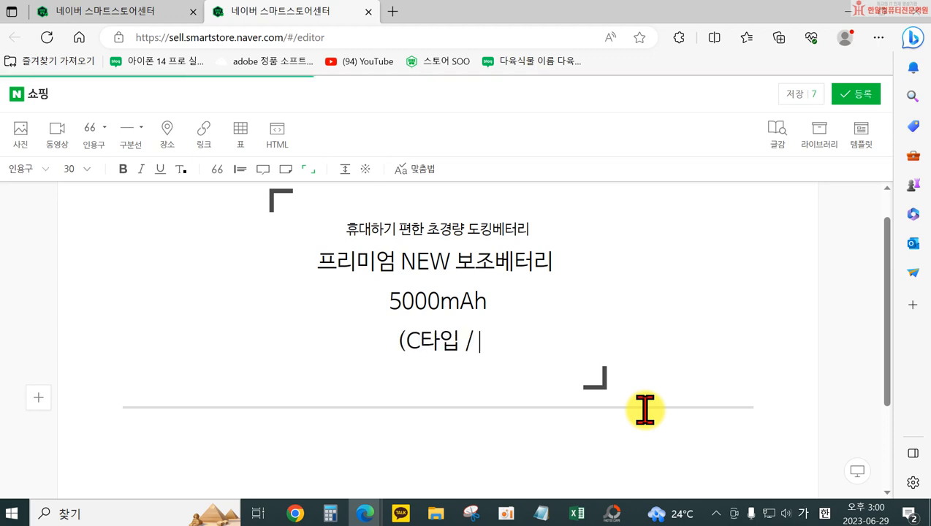
key("Left")
key("Left")
key("Left")
type("8")
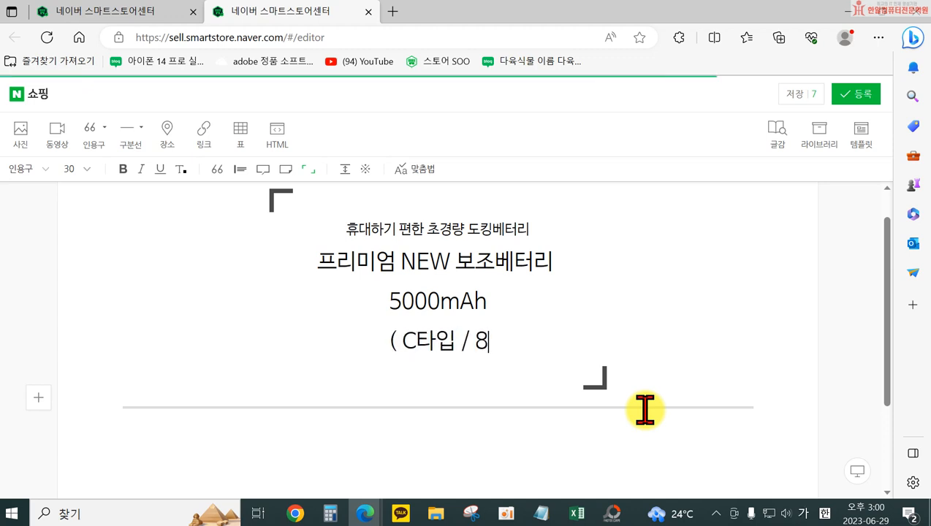
type("ㅍㅣㄴ)")
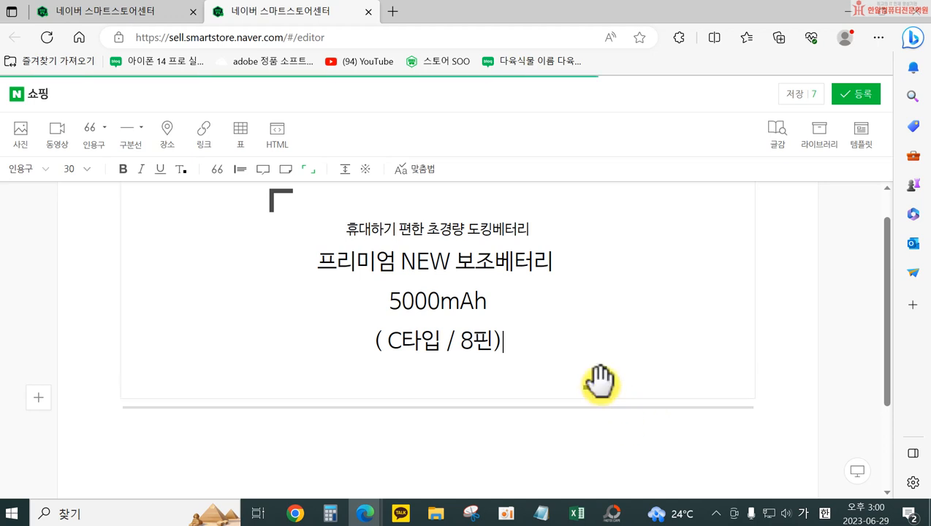
Insert a colour line "블랙 / 화이트 / 핑크" between 5000mAh and the connector type line
left_click(500, 300)
key("Return")
type("블ㄹ")
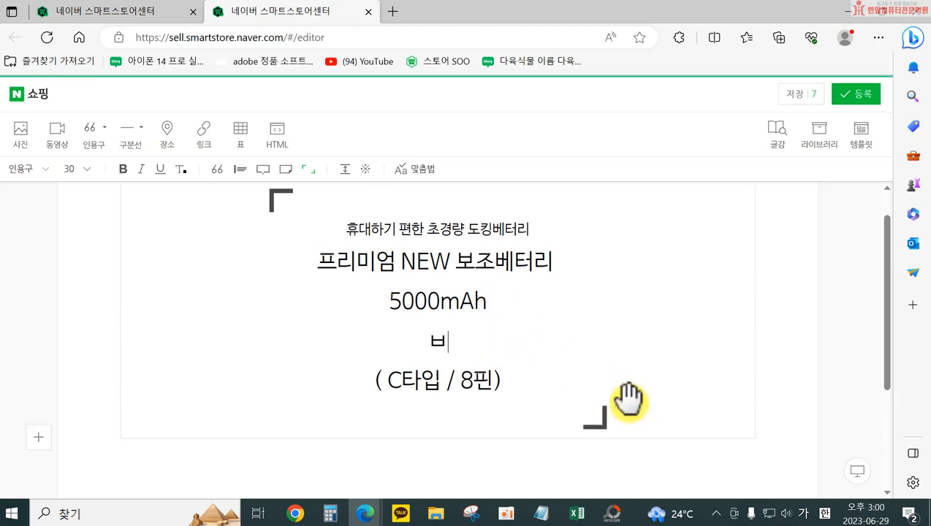
type("ㅐㄱ / ㅎㅗㅏㅇㅣㅌ")
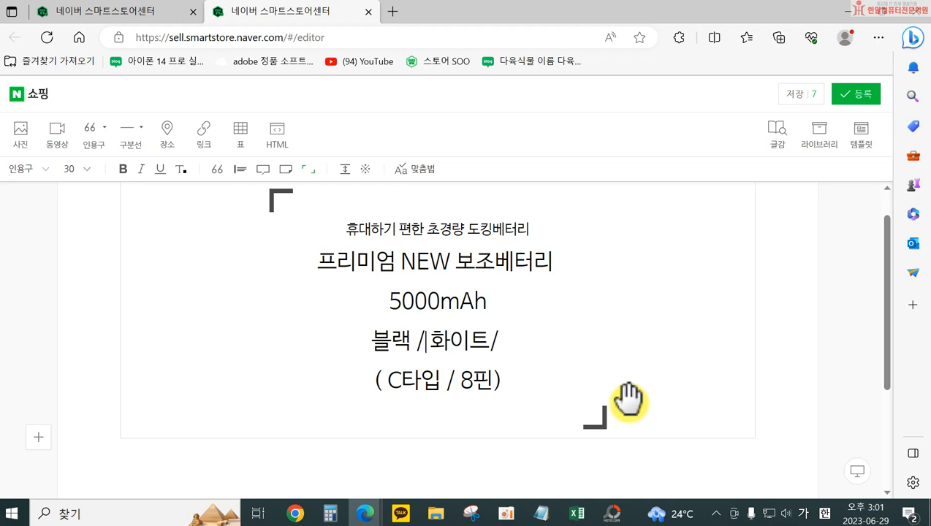
key("Delete")
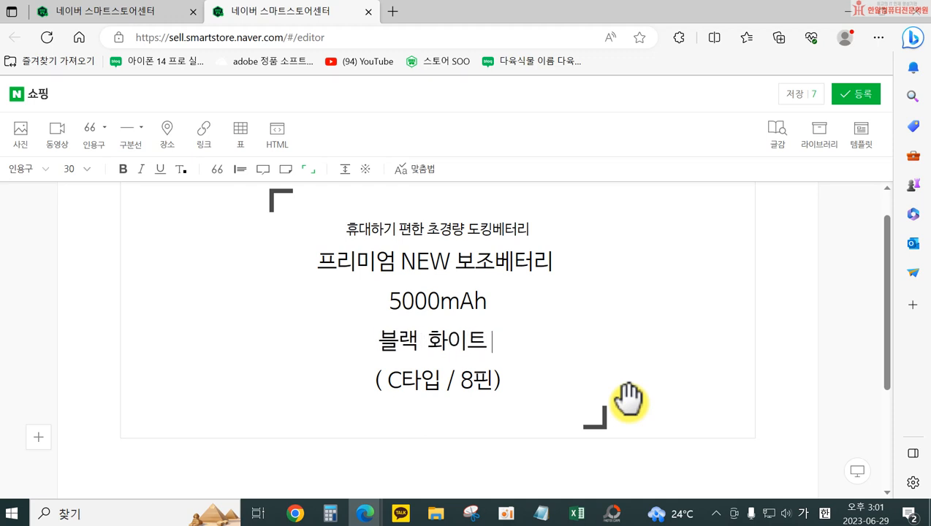
type("핑크")
key("Left")
key("Left")
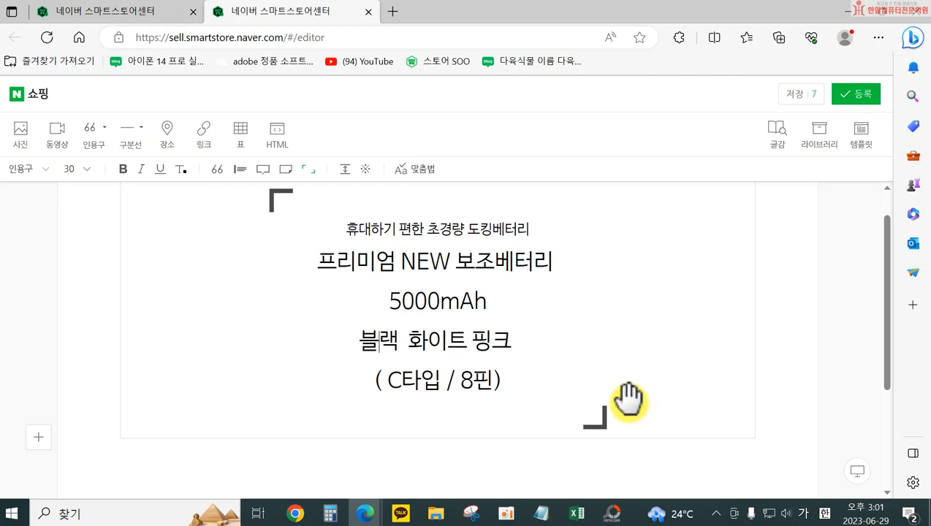
type("/")
key("Right")
key("Right")
key("Right")
key("Right")
type("/")
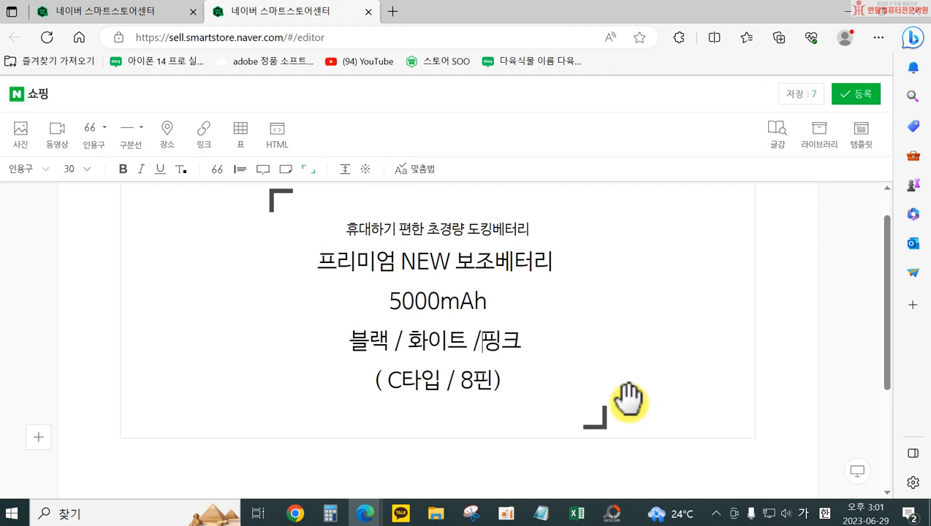
Replace the slash in the connector type line with a comma so it reads "( C타입 , 8핀)"
key("Down")
key("Left")
key("Left")
key("BackSpace")
key("BackSpace")
key("BackSpace")
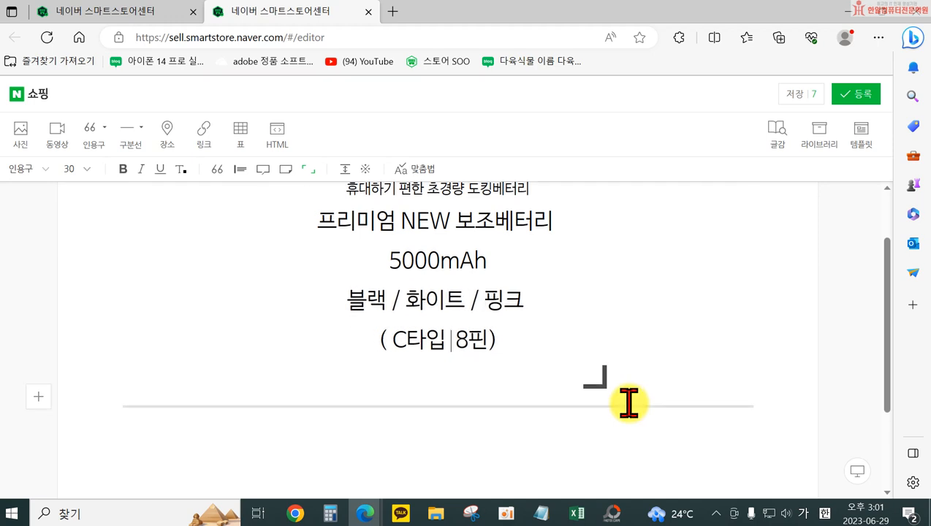
type(",")
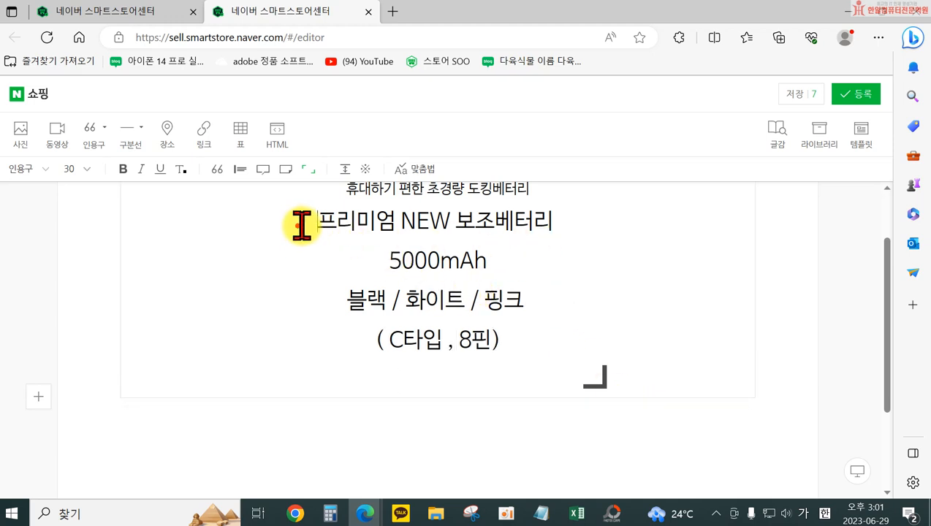
Set the font size of the "프리미엄 NEW 보조베터리" and "5000mAh" text in the 인용구 to 24
left_click_drag(297, 226, 363, 239)
left_click_drag(317, 298, 492, 338)
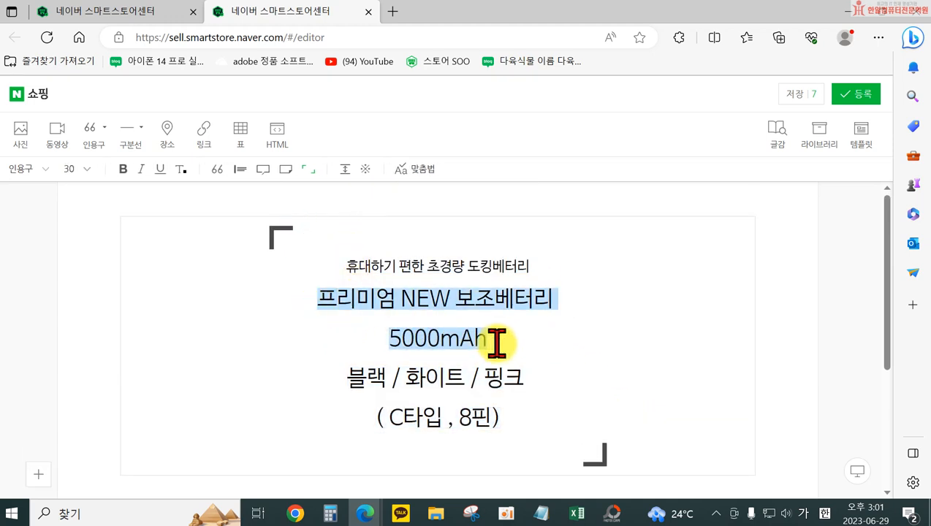
left_click(86, 169)
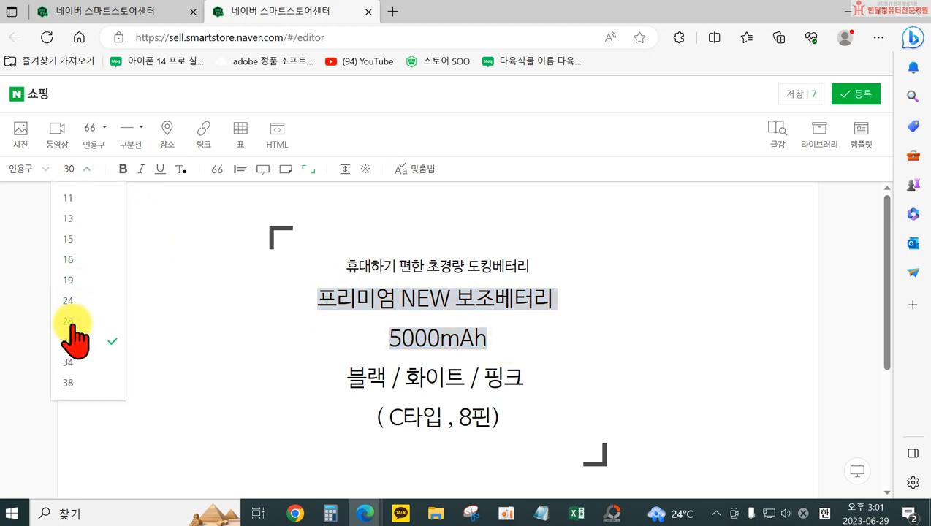
left_click(71, 320)
left_click(83, 170)
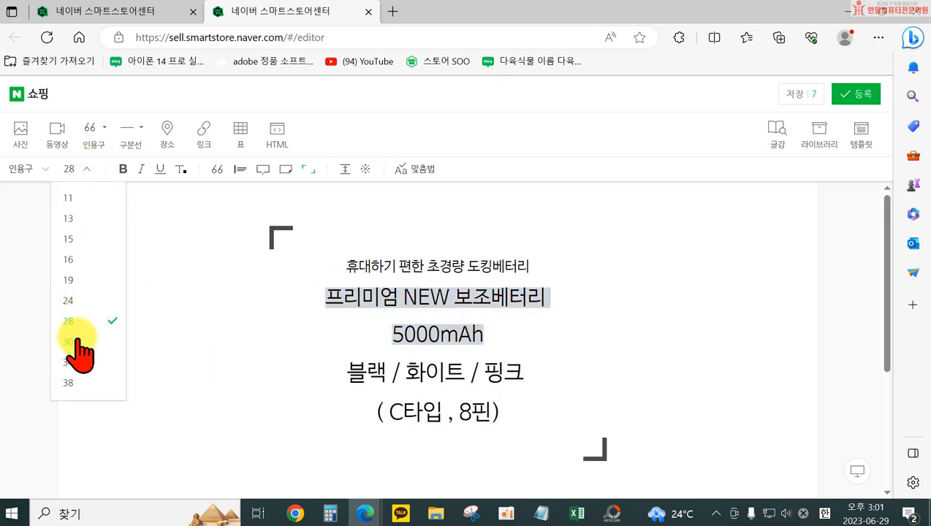
left_click(70, 301)
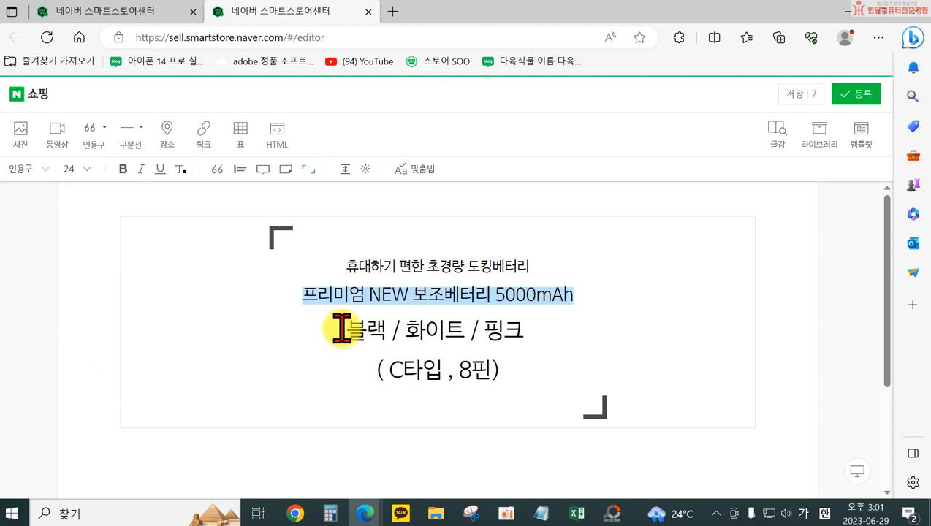
Set the font size of the colour line and the connector type line in the 인용구 to 19
left_click_drag(339, 328, 513, 374)
left_click(79, 169)
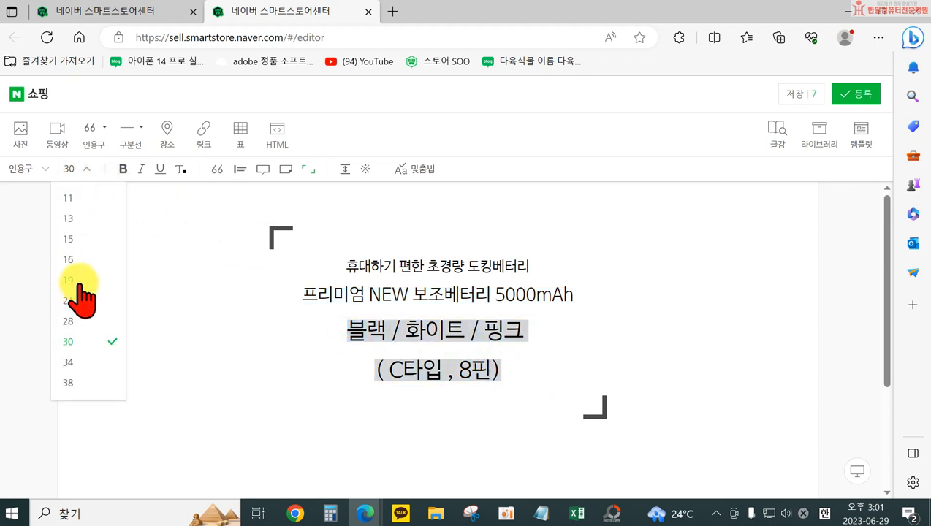
left_click(70, 280)
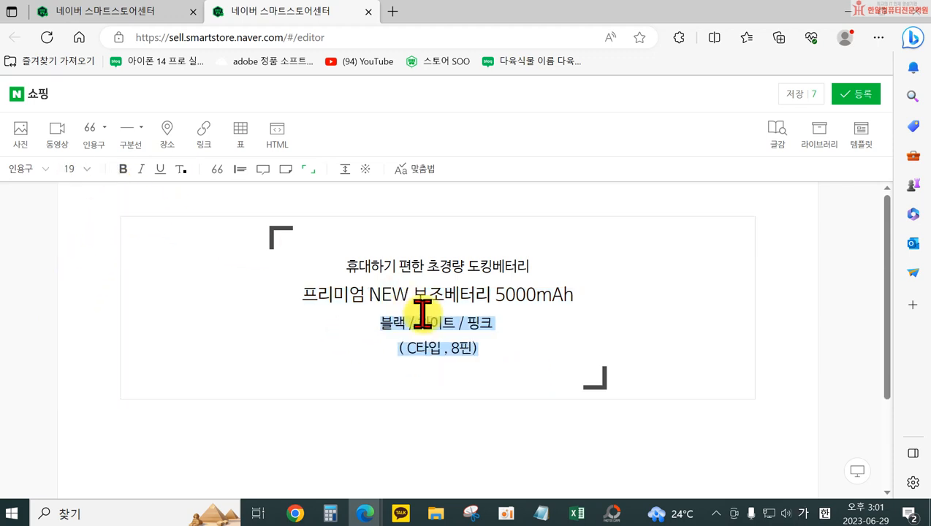
Join the connector type line onto the colour line and change "편한" to "간편한" in the 인용구's first line
left_click(501, 326)
key("Delete")
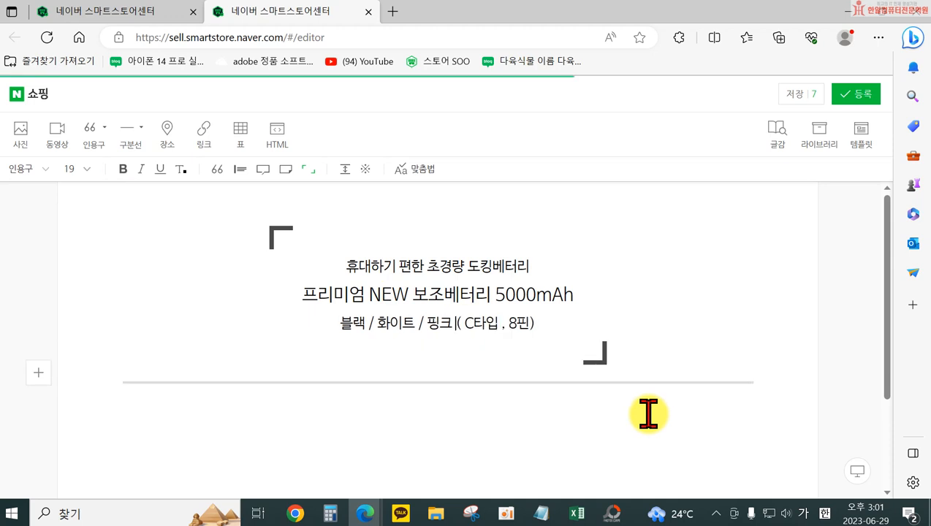
left_click(449, 409)
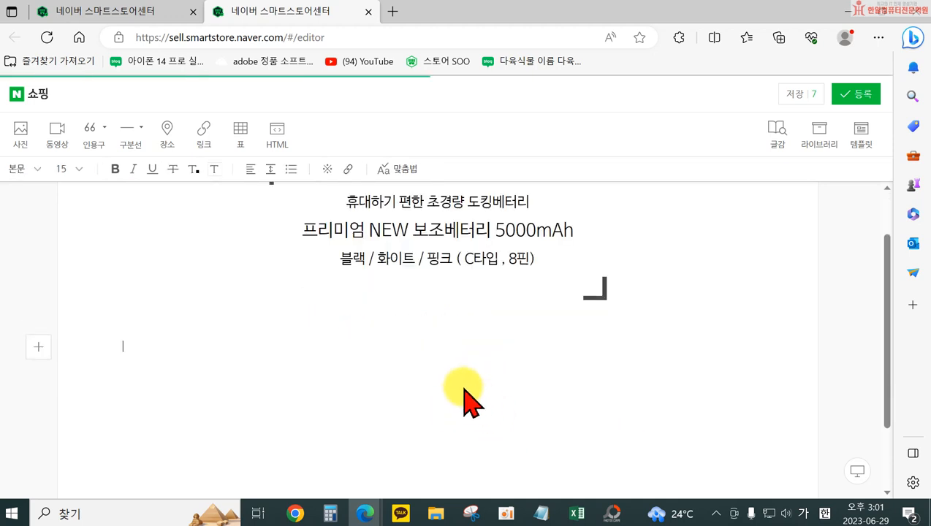
left_click(401, 202)
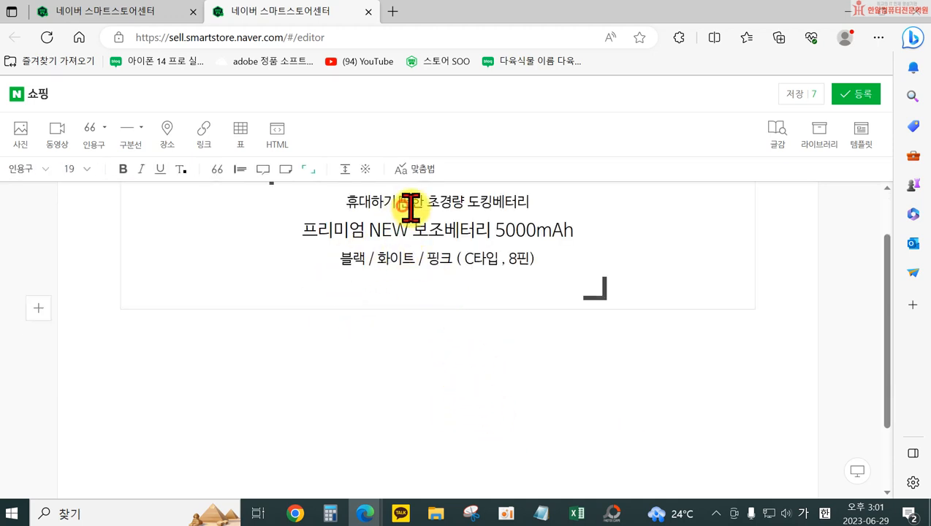
type("간")
Insert image 5 from the 보조배터리 folder as a photo below the 인용구
left_click(493, 335)
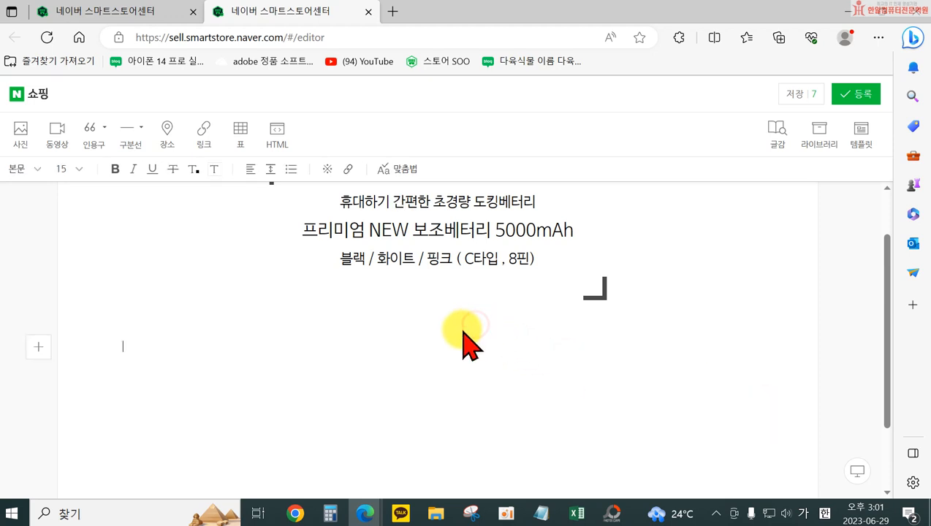
left_click(22, 130)
left_click(414, 191)
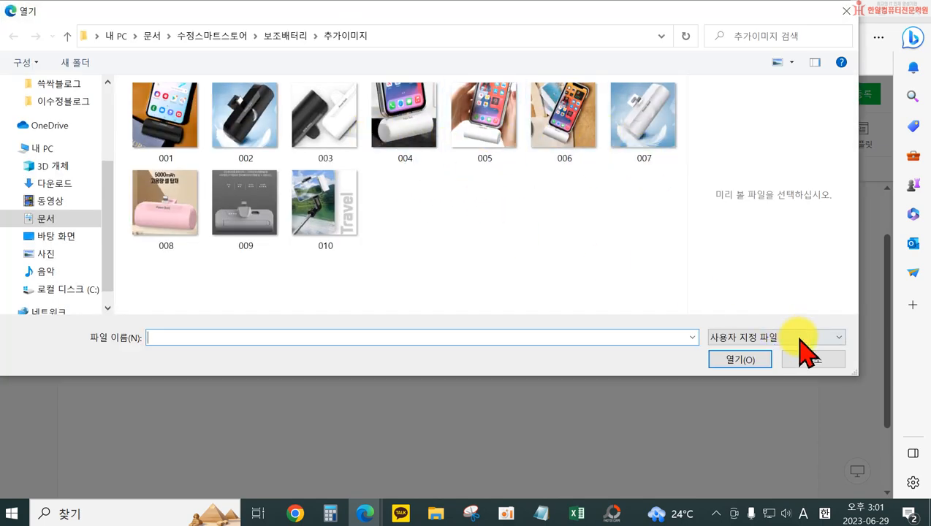
left_click(280, 36)
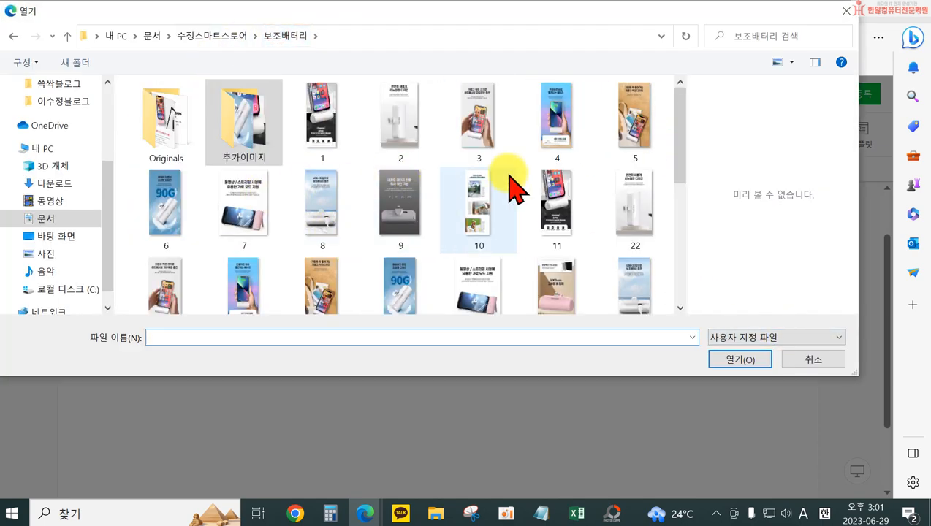
left_click(636, 136)
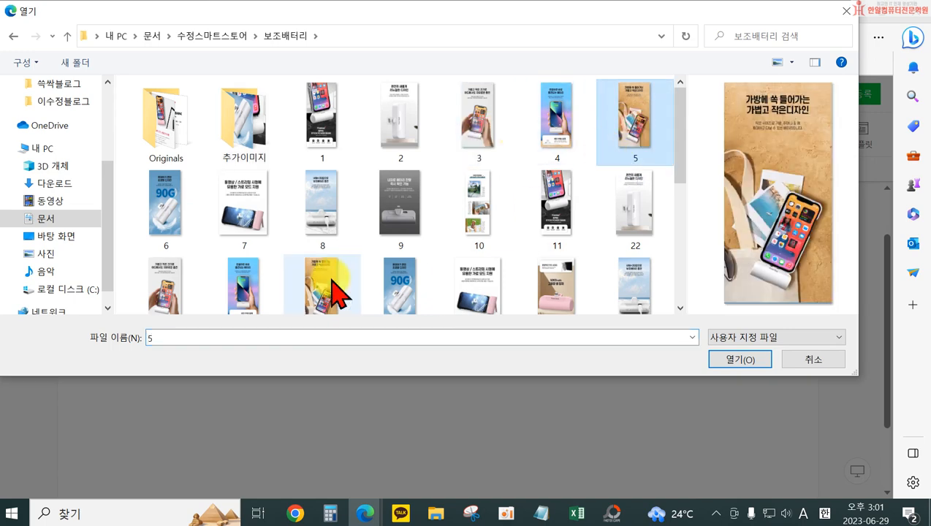
scroll(416, 260, "down", 5)
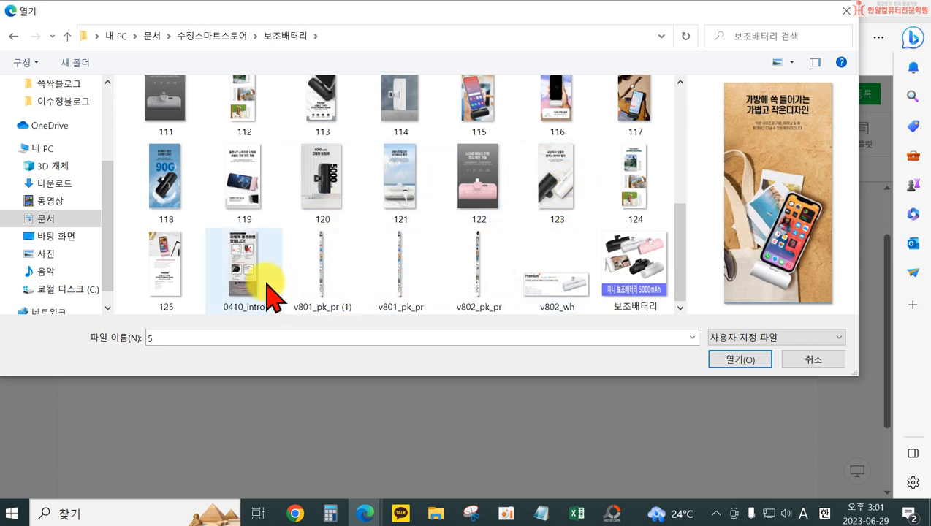
scroll(263, 292, "up", 10)
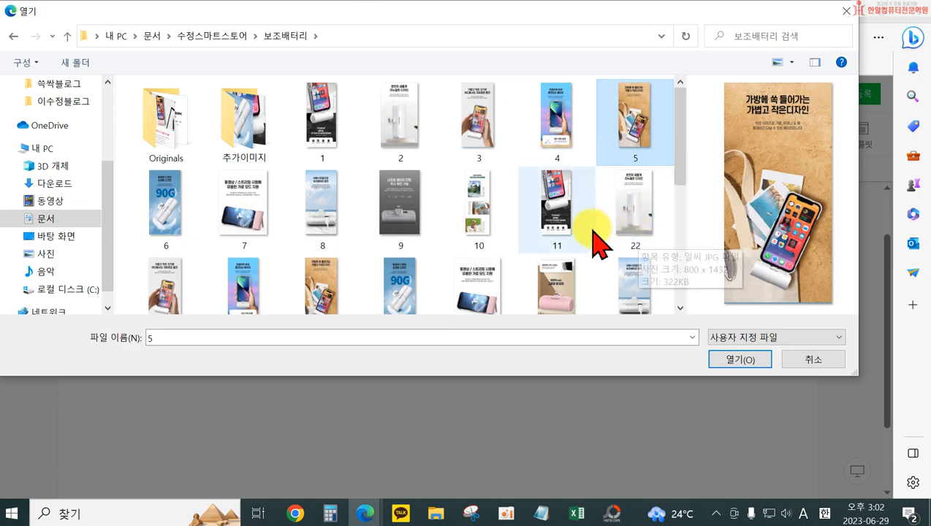
double_click(626, 122)
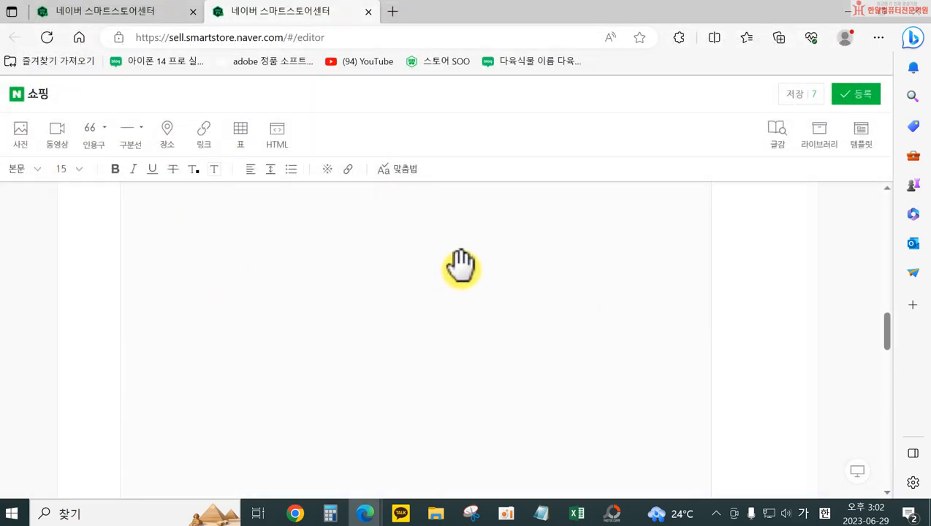
Start a body text line between the 인용구 and the photo with "바캉스나 여행갈 때"
scroll(458, 265, "up", 5)
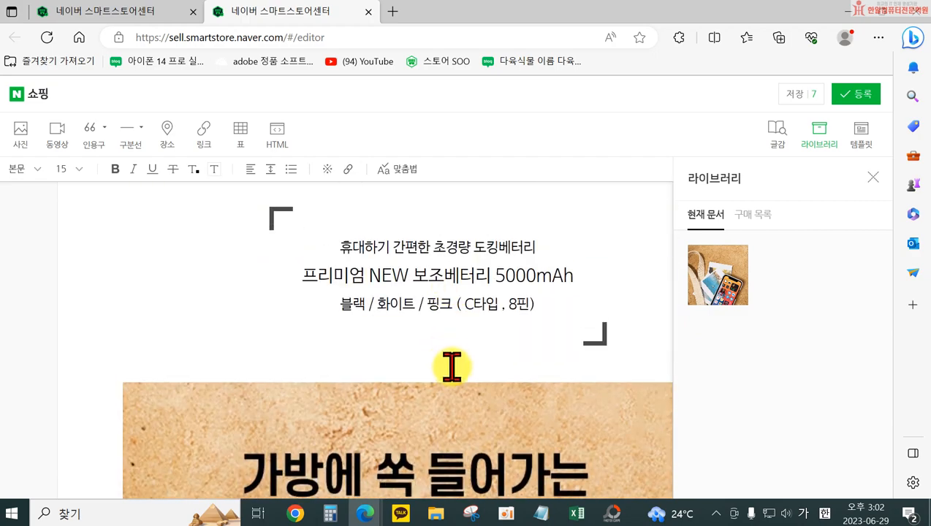
left_click(453, 367)
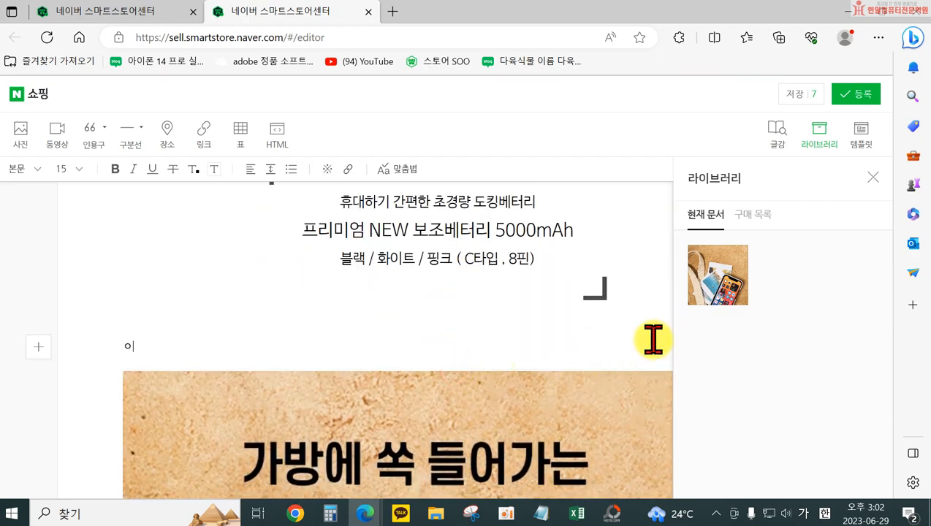
type("놀러갈때")
key("BackSpace")
type("여헤")
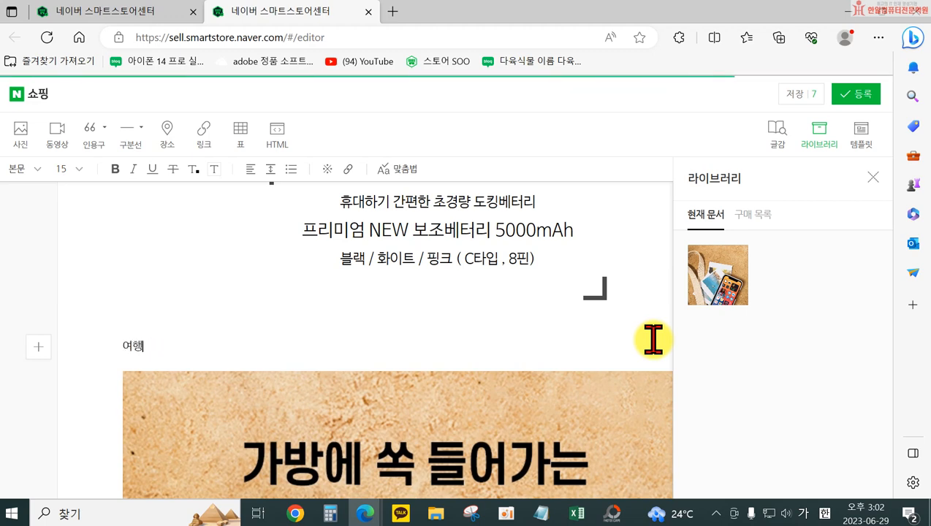
type("바캉스나 옐")
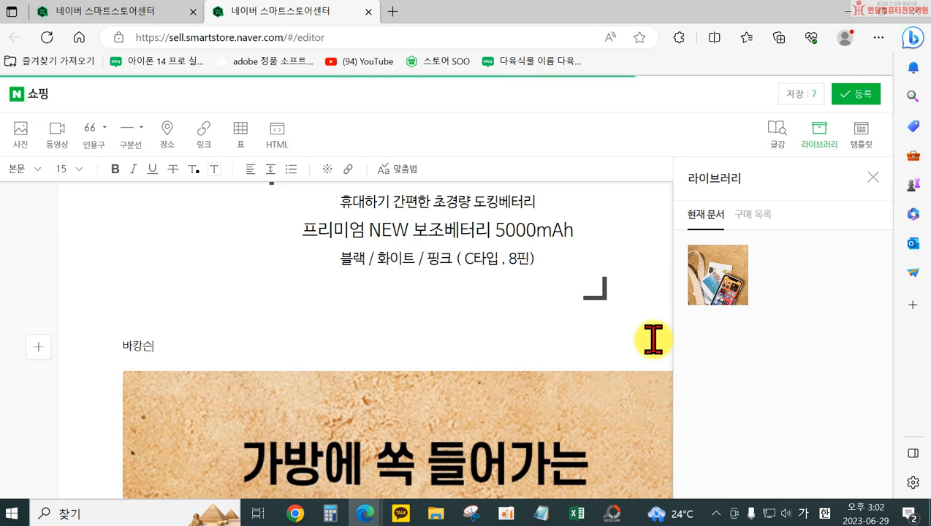
type("때")
key("BackSpace")
type("때 보조ㅂ터리")
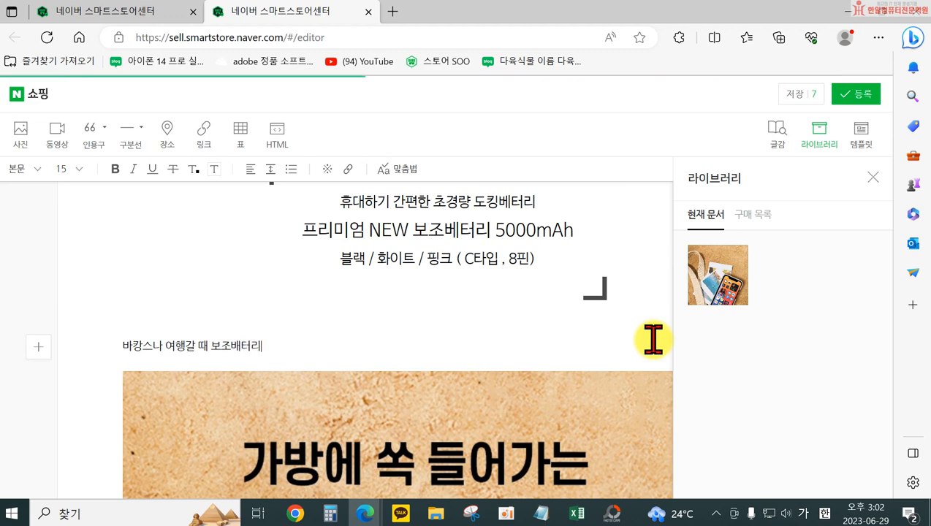
type(" 챙기기")
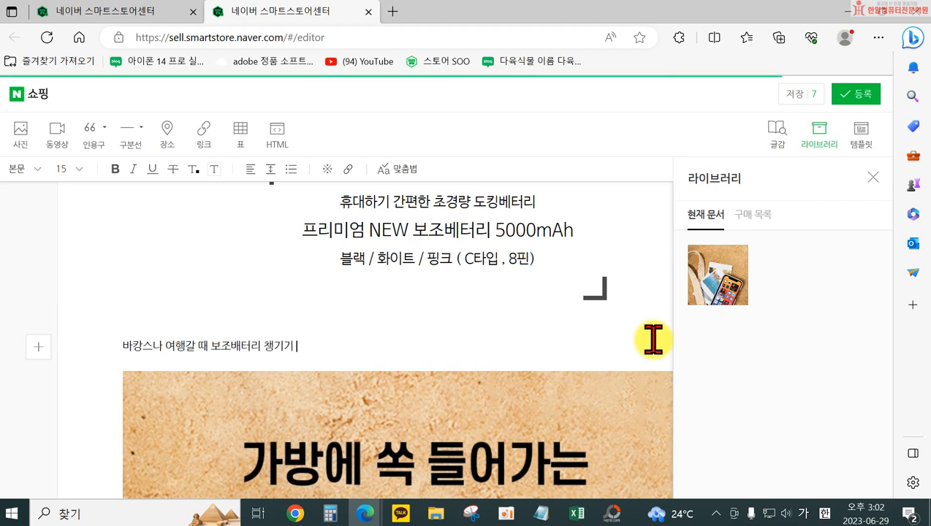
key("BackSpace")
key("BackSpace")
key("BackSpace")
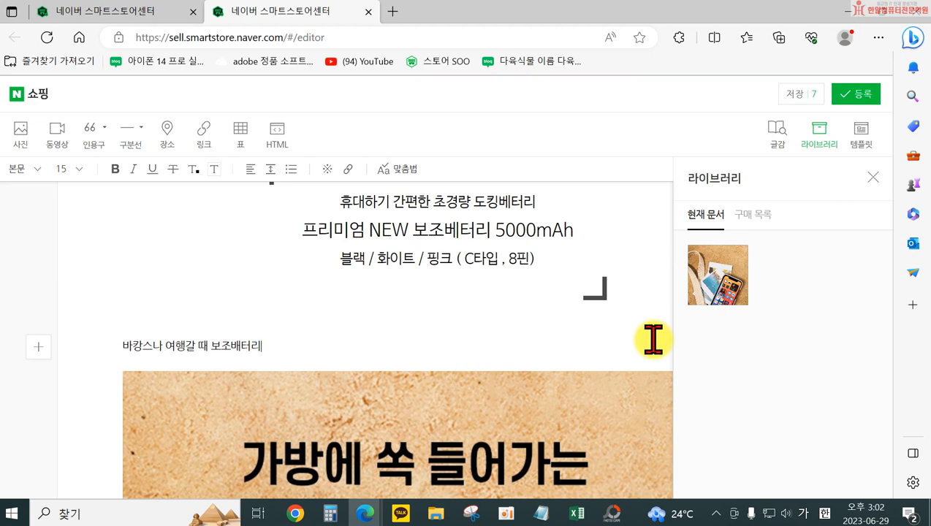
type("가 묵ㅇ")
key("BackSpace")
key("BackSpace")
type("보괌")
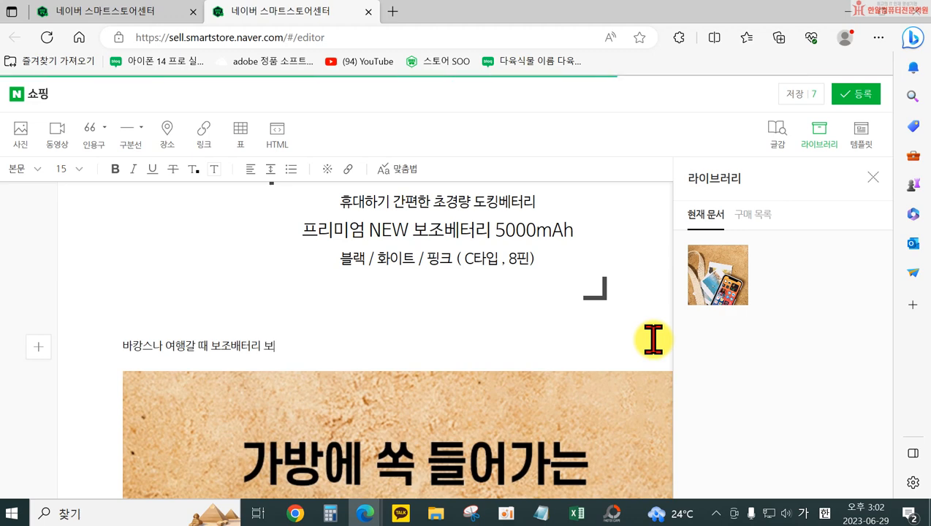
key("BackSpace")
key("BackSpace")
key("BackSpace")
type("를 ")
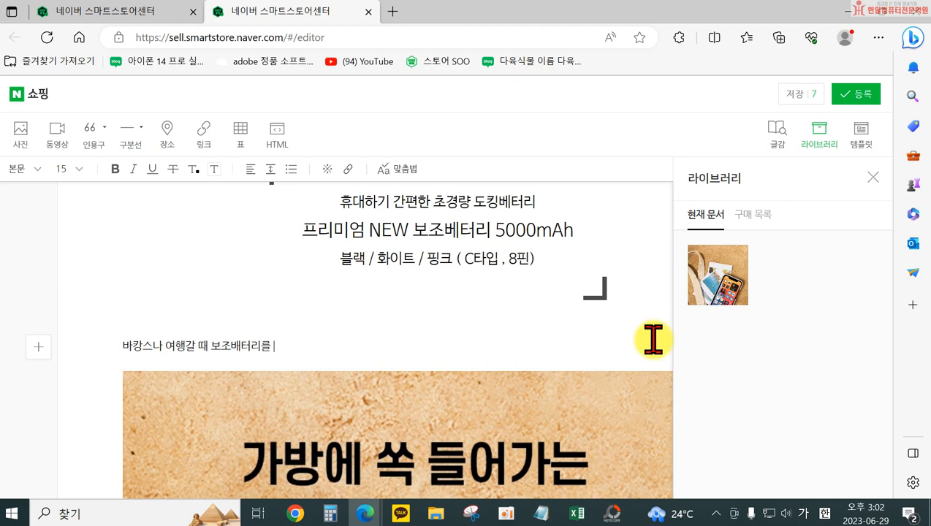
type("잘 챙기")
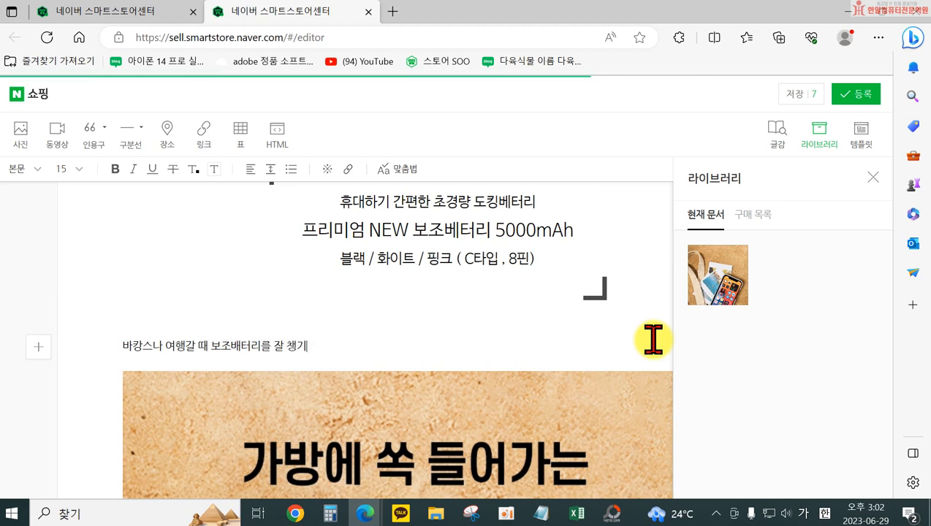
key("BackSpace")
key("BackSpace")
key("BackSpace")
key("BackSpace")
key("BackSpace")
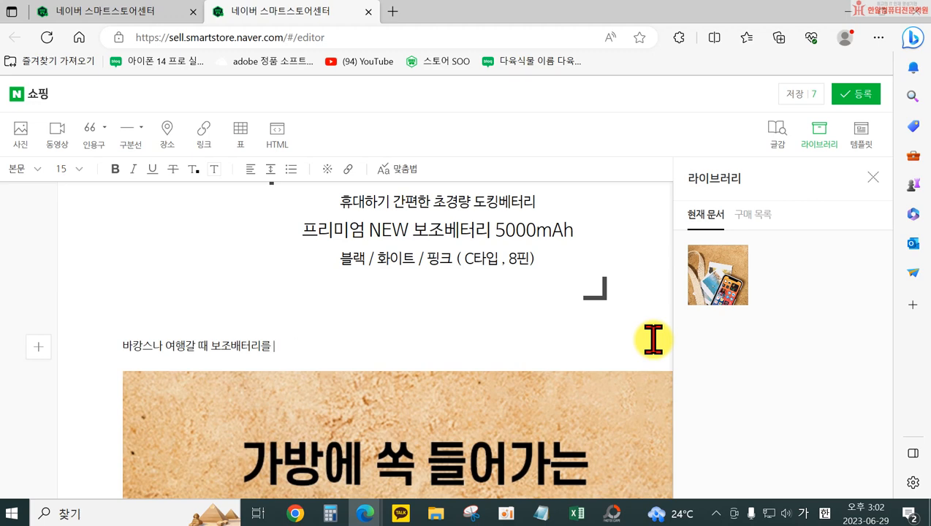
key("BackSpace")
type("엡")
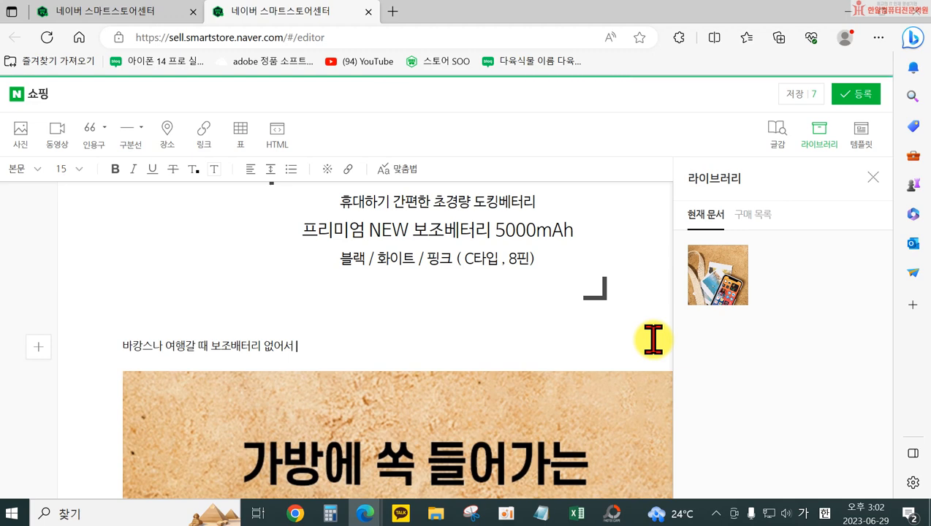
key("BackSpace")
key("BackSpace")
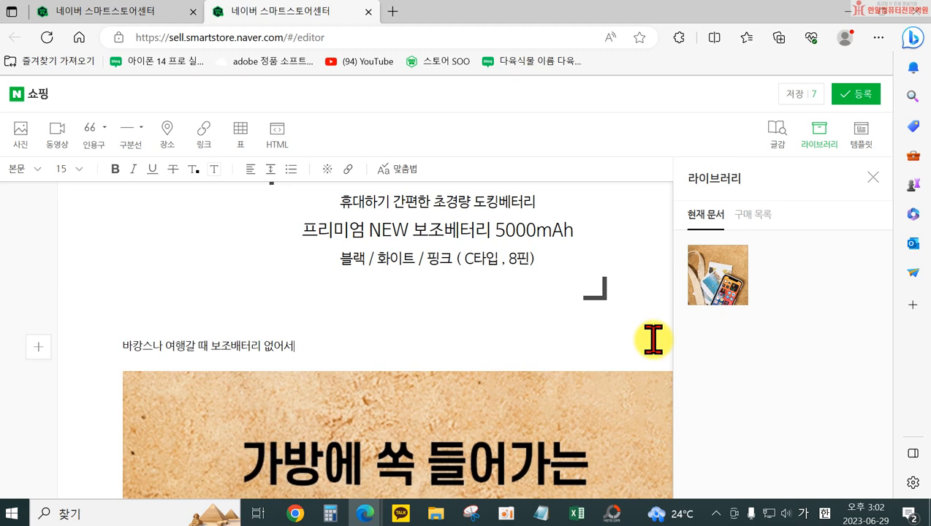
key("BackSpace")
key("BackSpace")
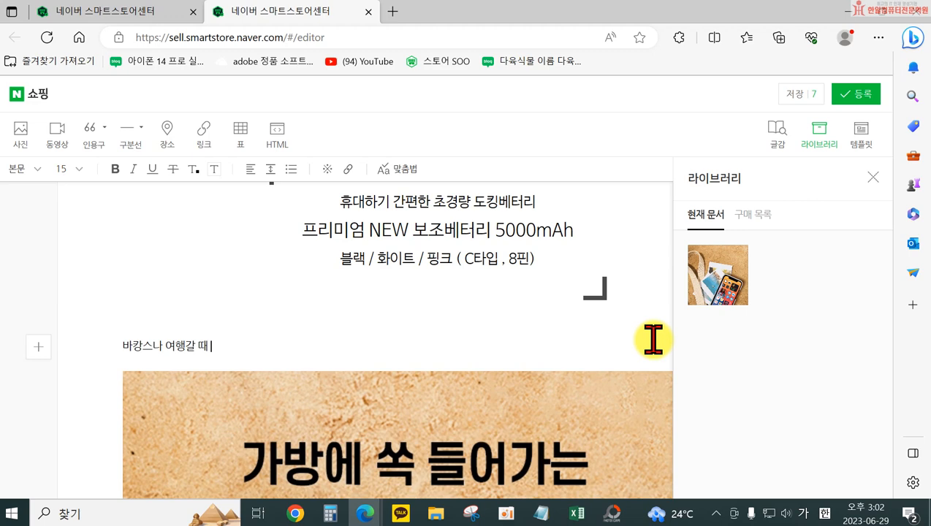
type("베터리")
key("BackSpace")
key("BackSpace")
type("스마트폰")
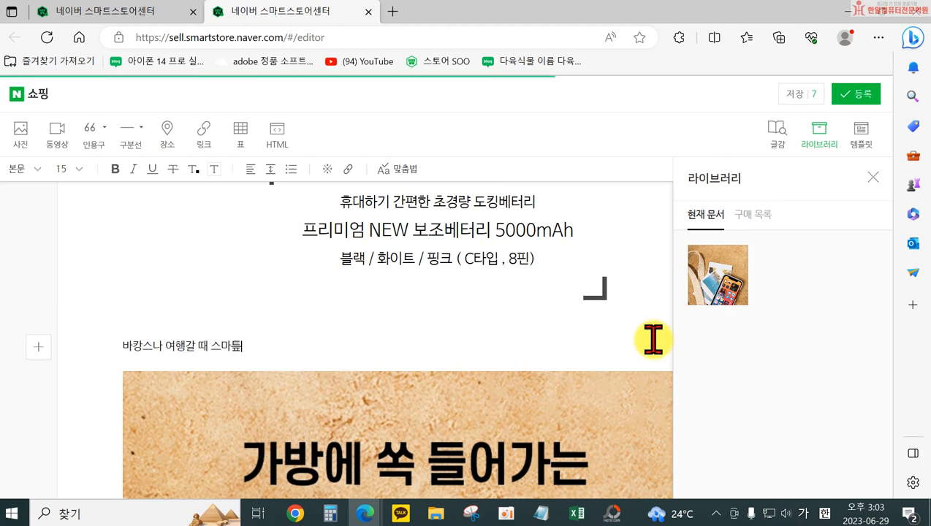
type("핸드폰")
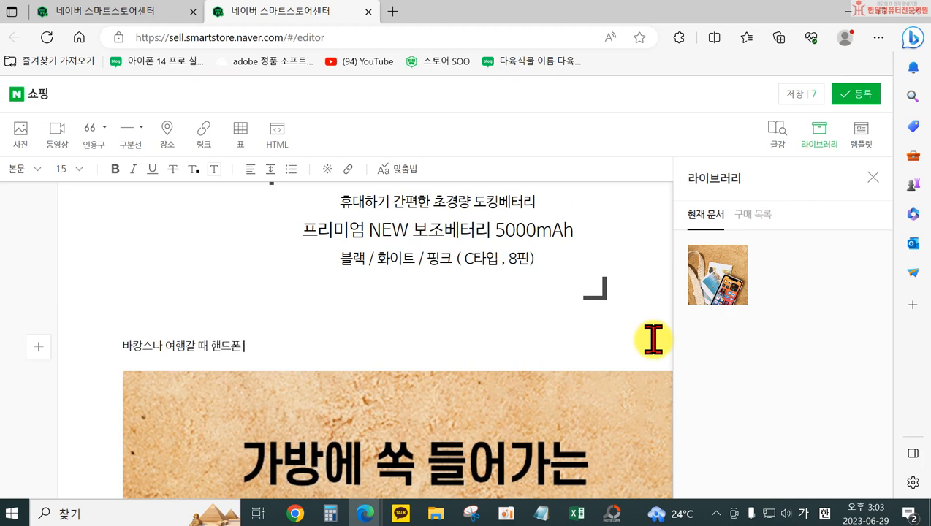
type(" 베터리가")
Complete the body text line with "핸드폰 베터리가 달랑거려 당황하셨다면," after "바캉스나 여행갈 때"
key("BackSpace")
key("BackSpace")
key("BackSpace")
key("BackSpace")
type("베터리가 달랑거려 히")
key("BackSpace")
key("BackSpace")
key("BackSpace")
type("당황해")
type("하셨다면!")
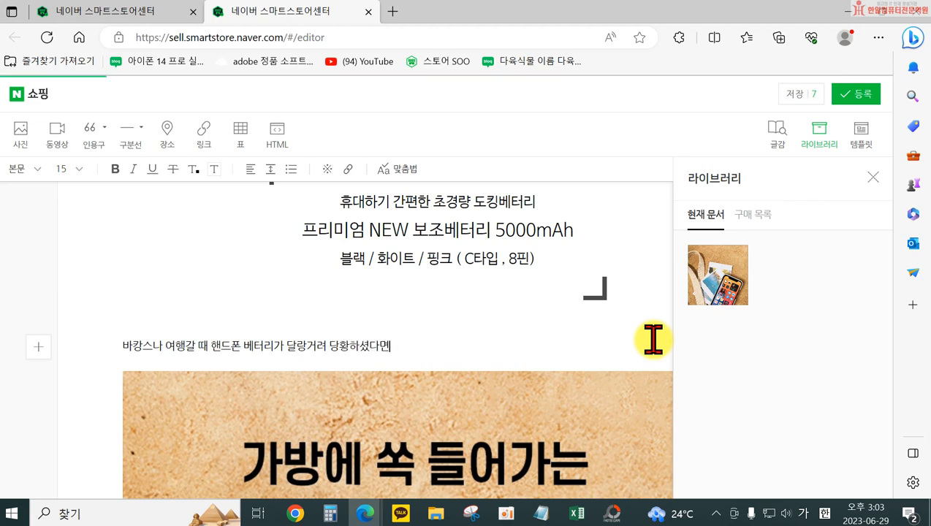
type(",")
Start a second body text line below "당황하셨다면," with "이제는 간편하게"
key("Return")
type("이제는 ")
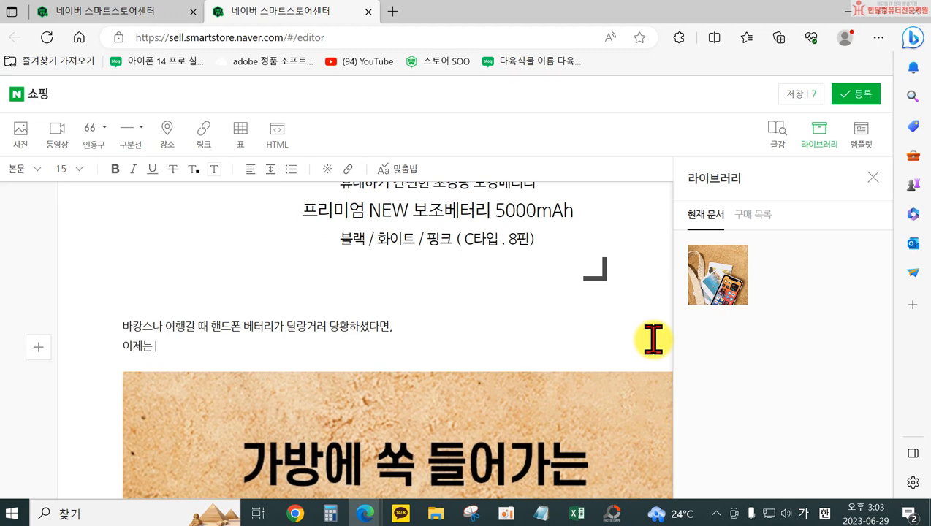
type("갠")
key("BackSpace")
type("간편하게")
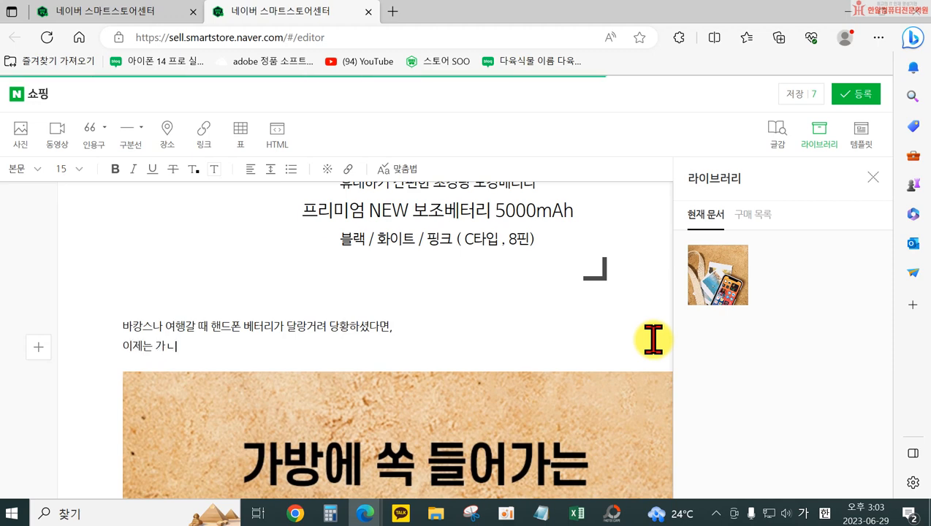
type(" 들 수 있니")
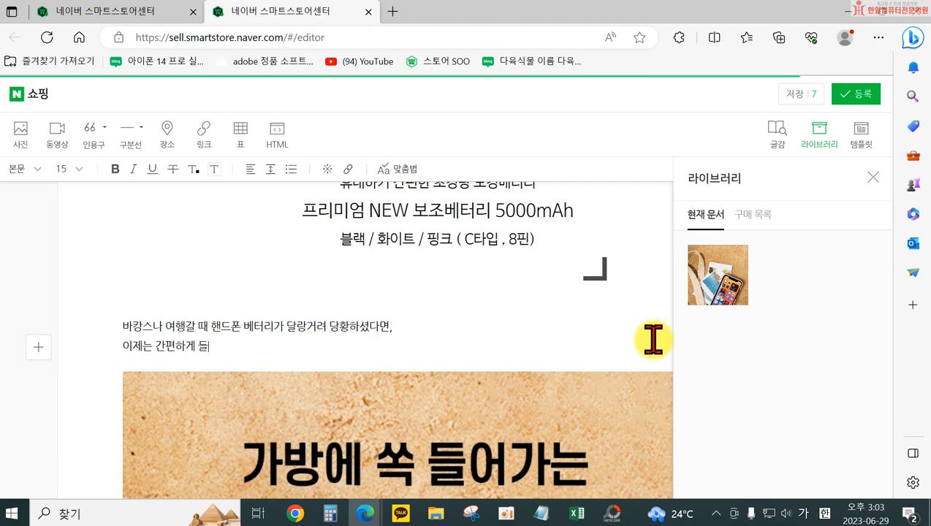
key("Left")
key("Left")
key("Left")
key("Left")
key("Left")
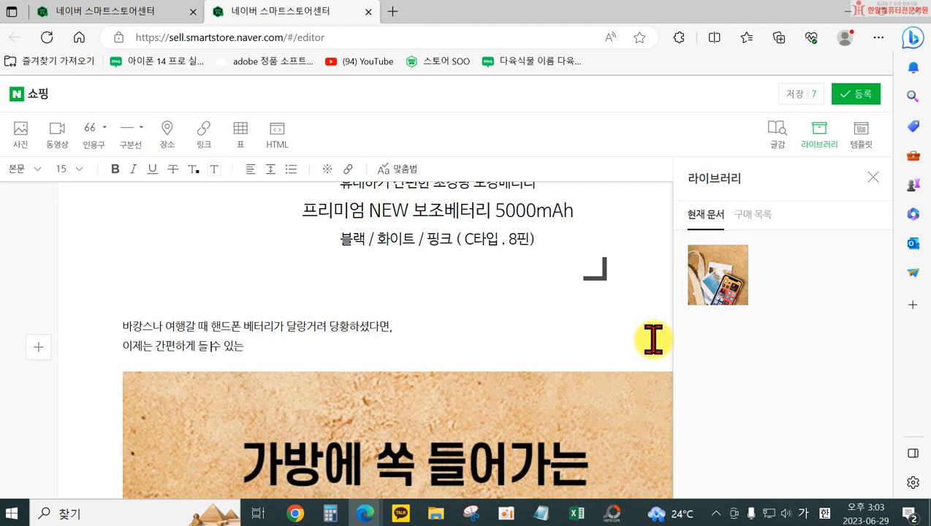
type("충전하여 ")
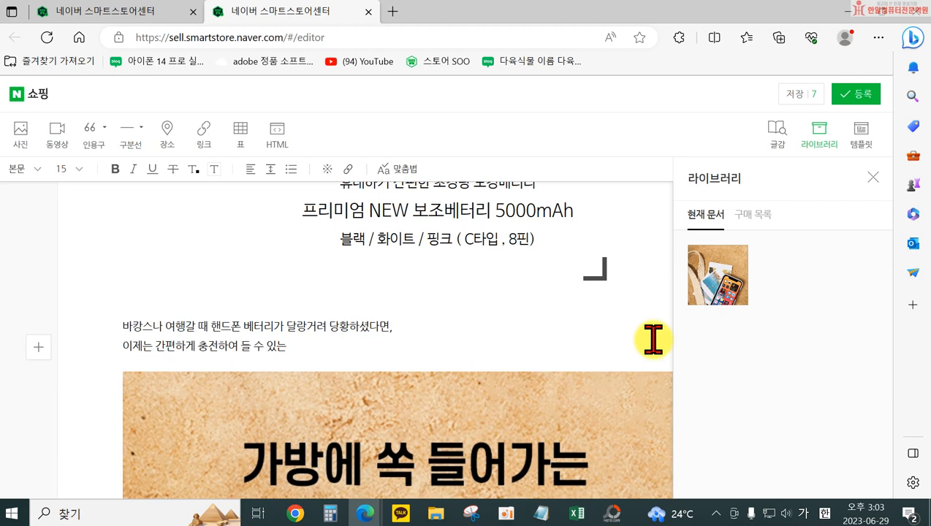
type("어디서 ㄴ")
key("BackSpace")
key("BackSpace")
key("BackSpace")
key("BackSpace")
key("BackSpace")
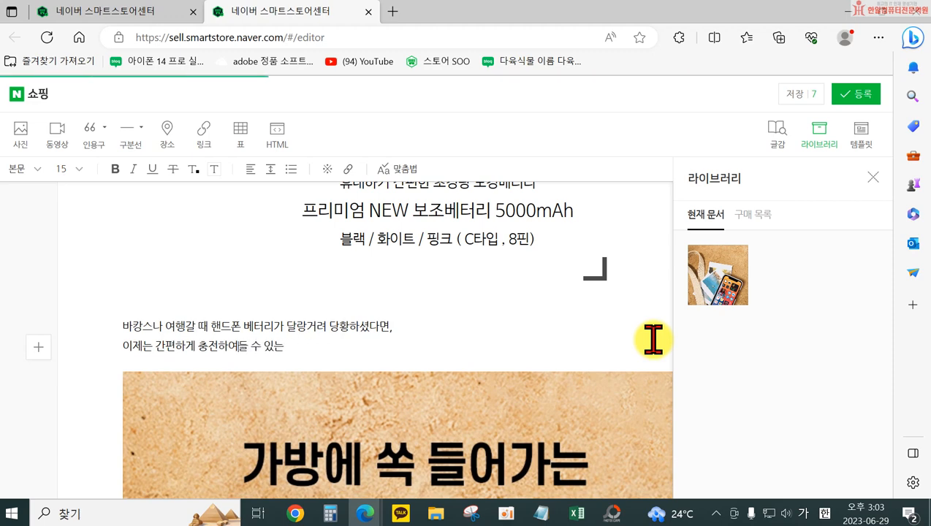
key("BackSpace")
key("BackSpace")
key("BackSpace")
key("BackSpace")
key("BackSpace")
key("BackSpace")
key("BackSpace")
key("BackSpace")
key("BackSpace")
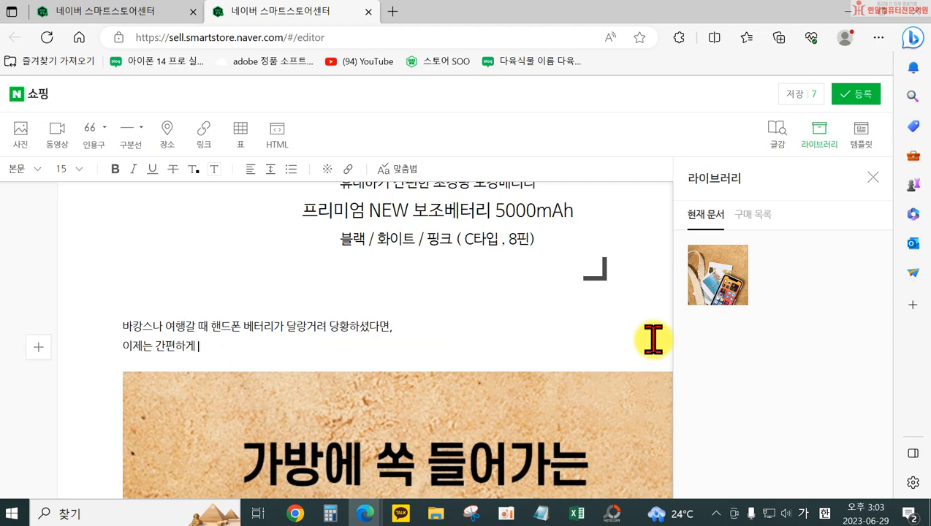
Complete the second body text line with "꽂으면 끝! 도킹형 보조배터리를 사용해보세요~!" after "이제는 간편하게"
type("꽂으면 끝! 도킹형")
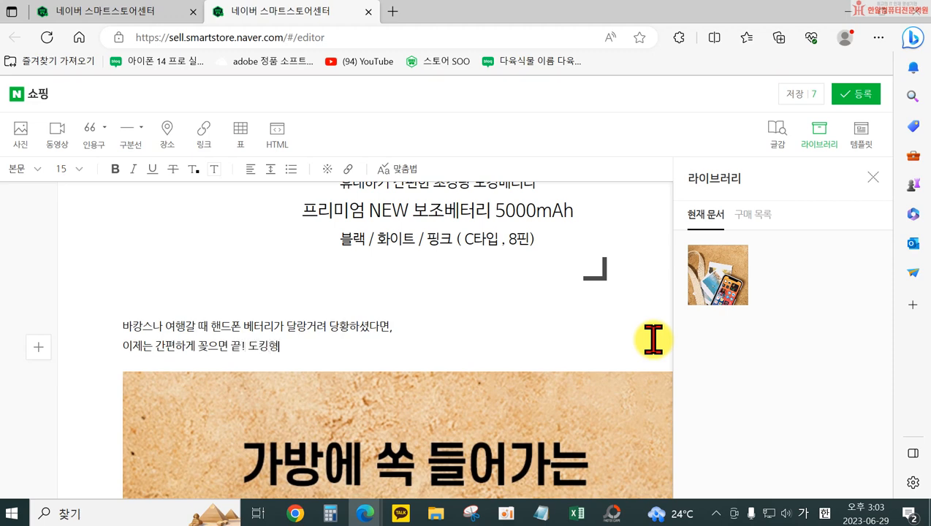
type(" 배")
key("BackSpace")
type("보조배터리를")
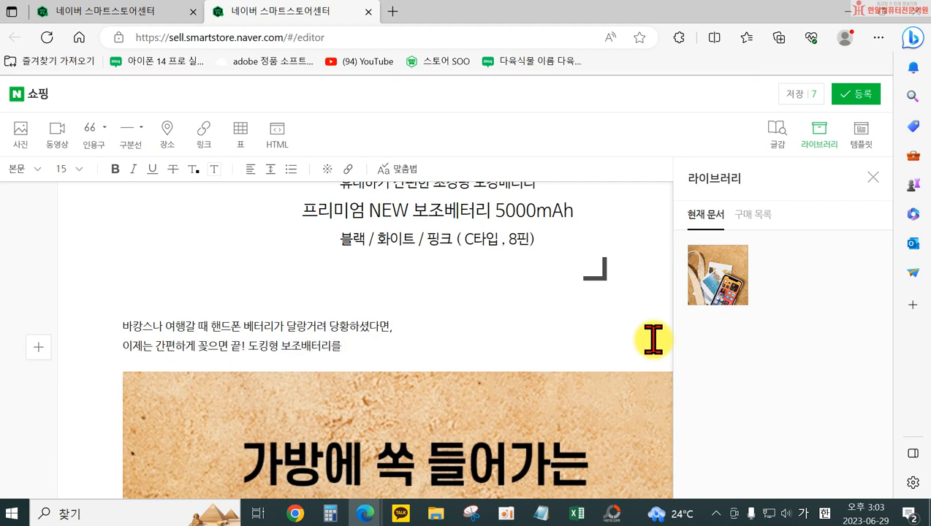
type(" 사용해봐")
key("BackSpace")
key("BackSpace")
type("세요~!")
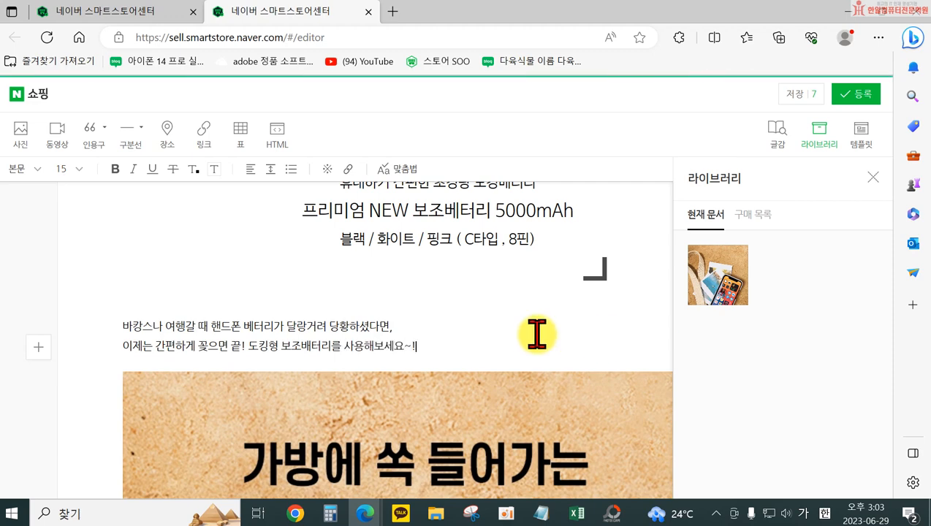
Center-align both body text lines above the photo and close the 라이브러리 pane
left_click_drag(305, 324, 310, 346)
left_click(250, 169)
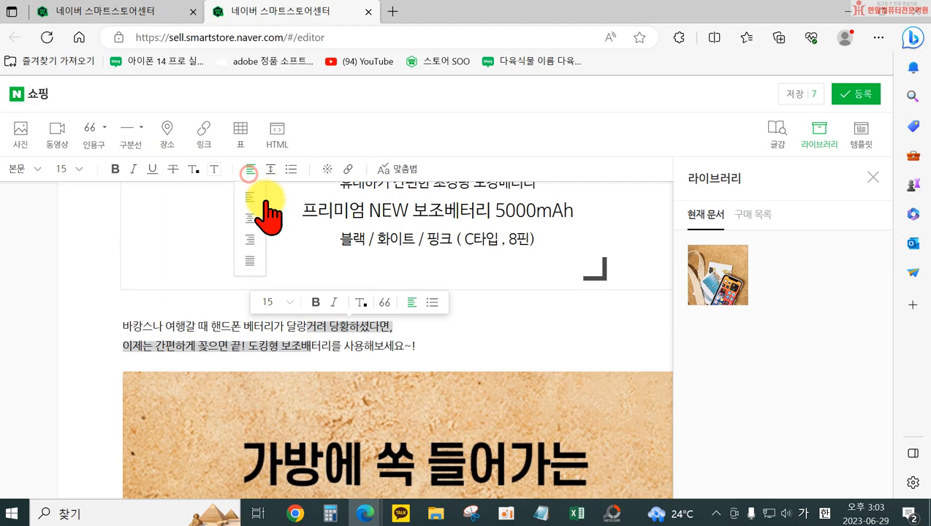
left_click(249, 218)
left_click(467, 333)
left_click(376, 322)
left_click(516, 331)
left_click(873, 177)
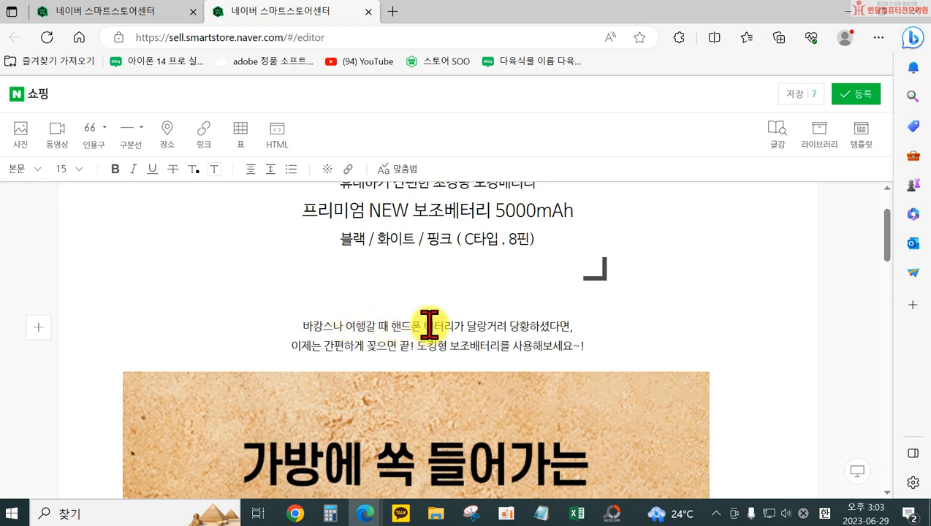
Review the wording of the two body text lines against the 인용구 above and the photo below them
scroll(424, 324, "up", 1)
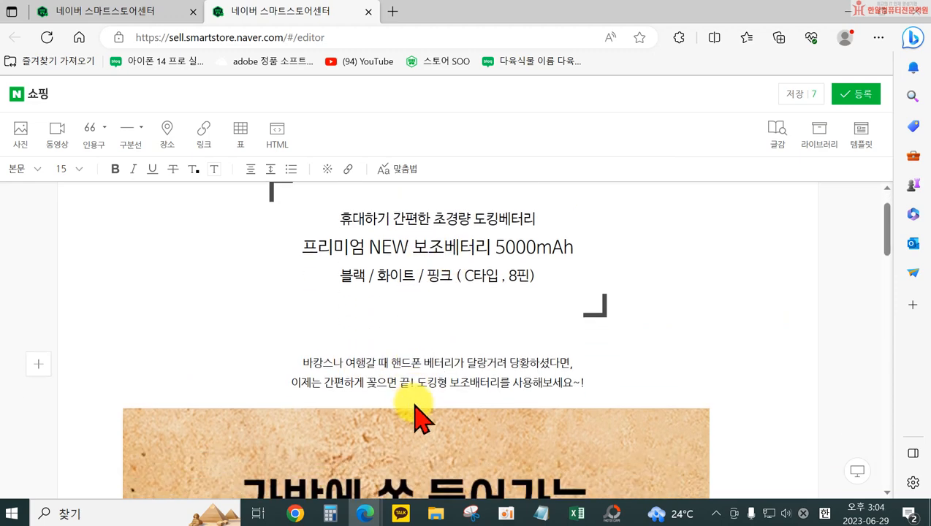
left_click_drag(391, 360, 492, 373)
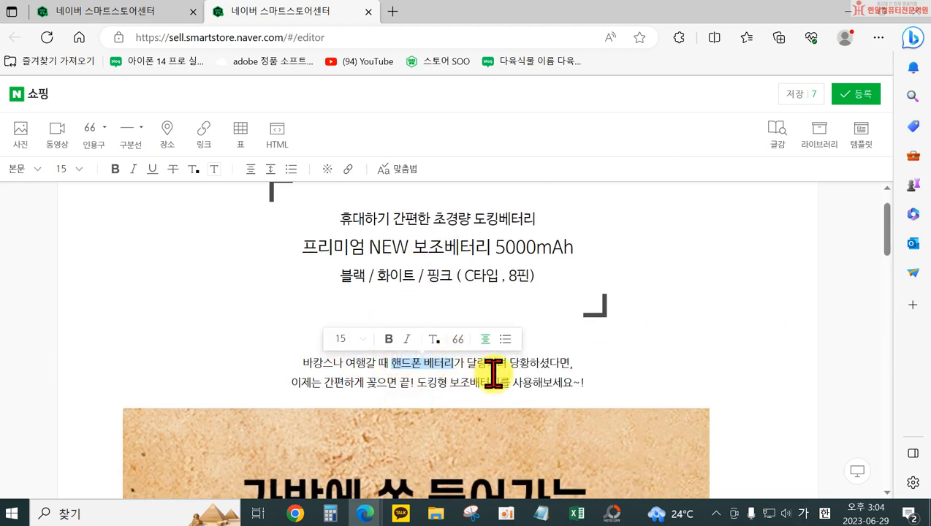
left_click(495, 374)
left_click_drag(417, 383, 500, 382)
left_click(376, 384)
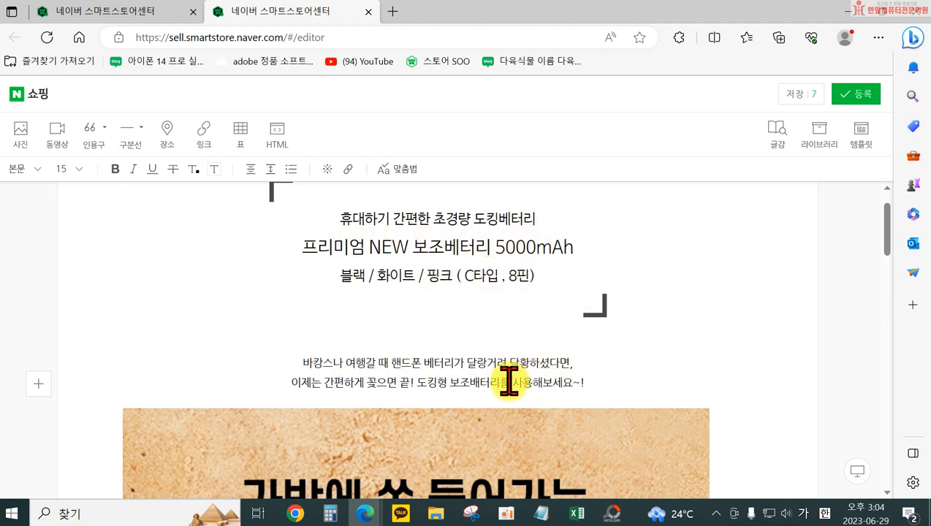
scroll(500, 416, "down", 3)
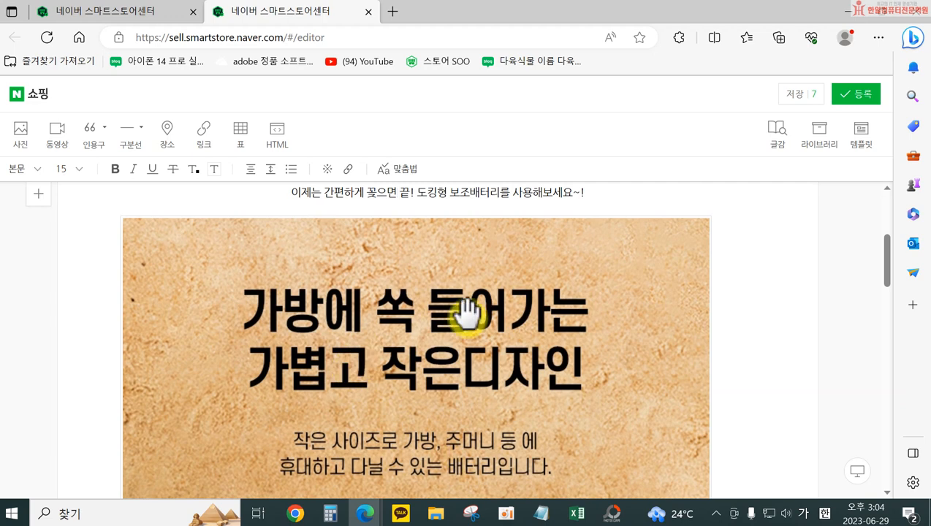
scroll(468, 315, "down", 1)
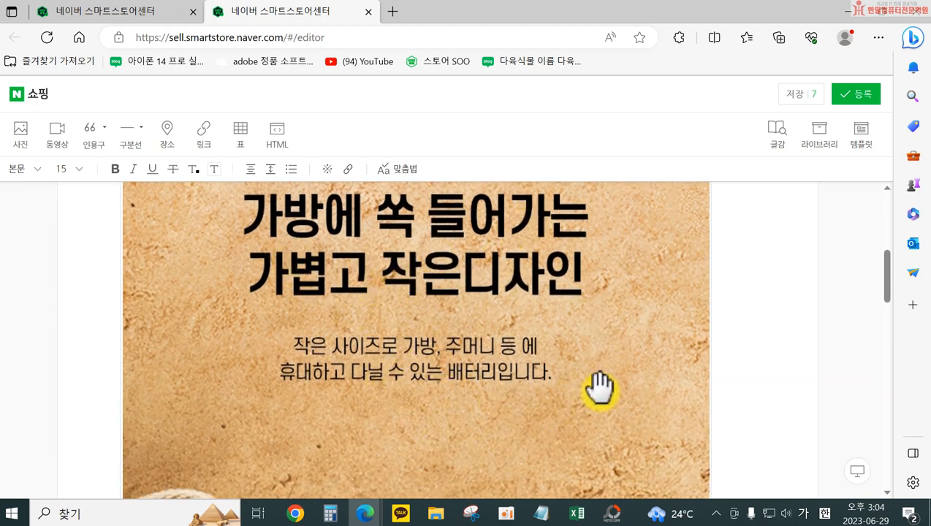
scroll(387, 417, "up", 1)
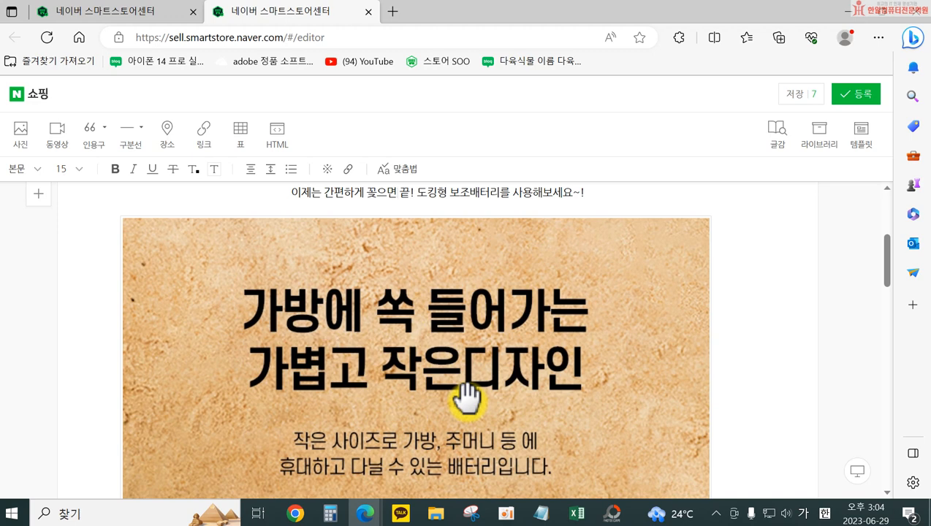
left_click(396, 192)
scroll(441, 357, "up", 2)
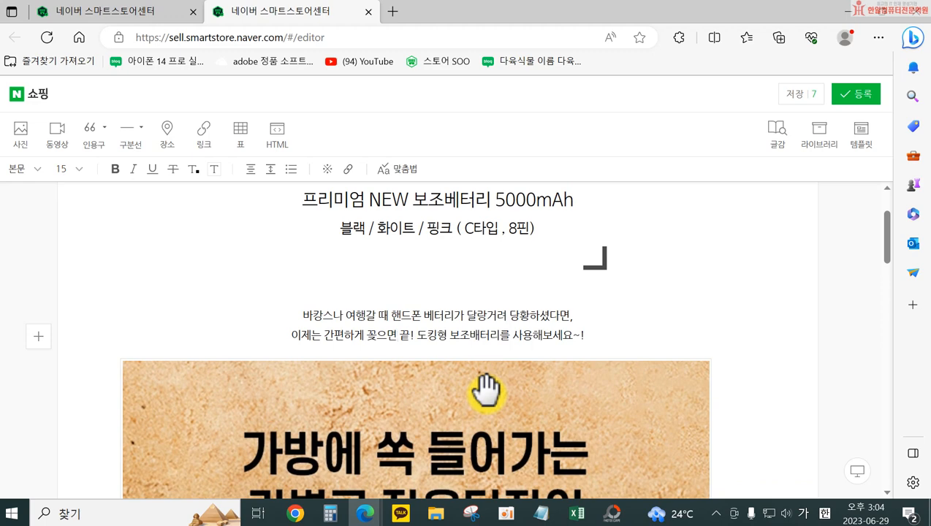
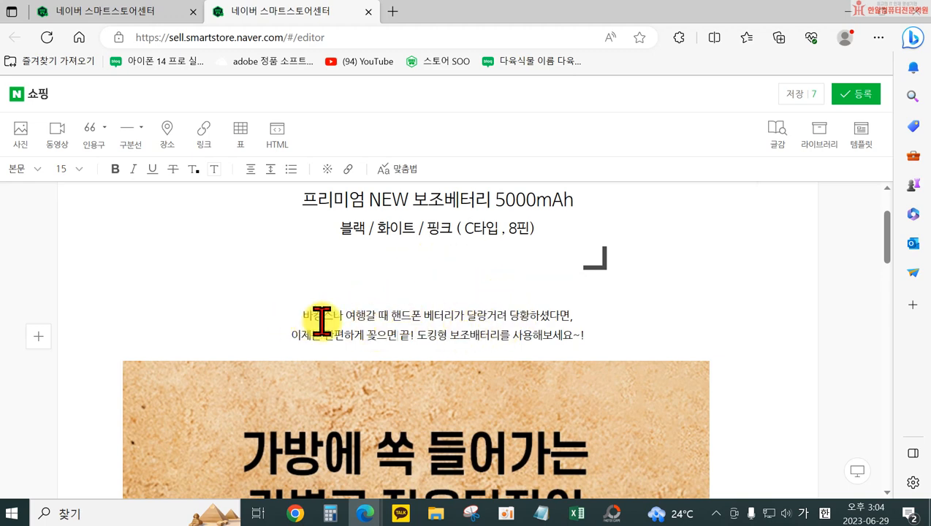
Start adding a photo from the computer on the blank line below the last description photo
scroll(335, 321, "up", 2)
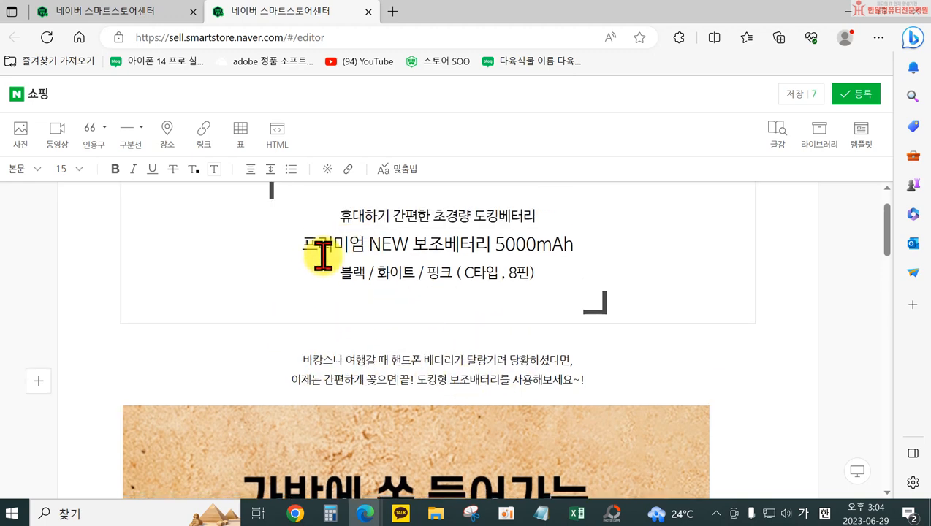
scroll(387, 322, "down", 3)
scroll(387, 322, "down", 10)
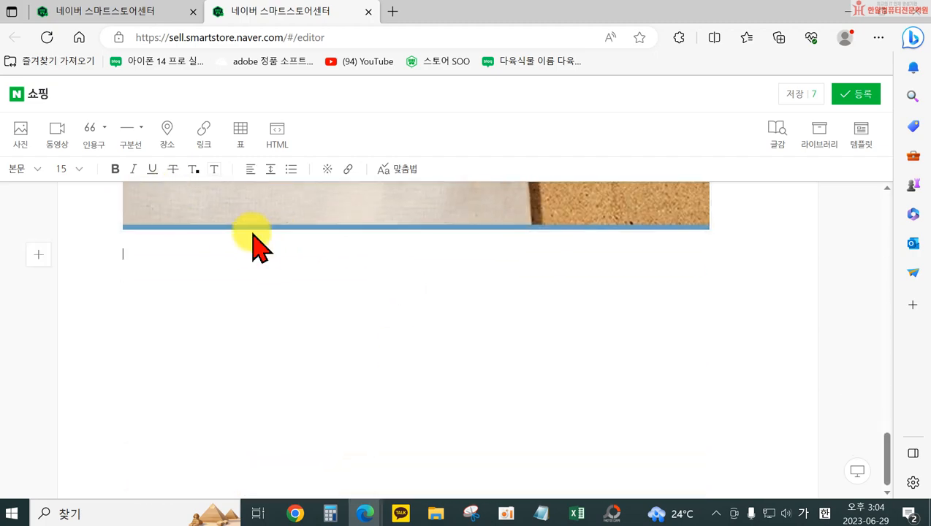
left_click(254, 217)
scroll(400, 243, "up", 1)
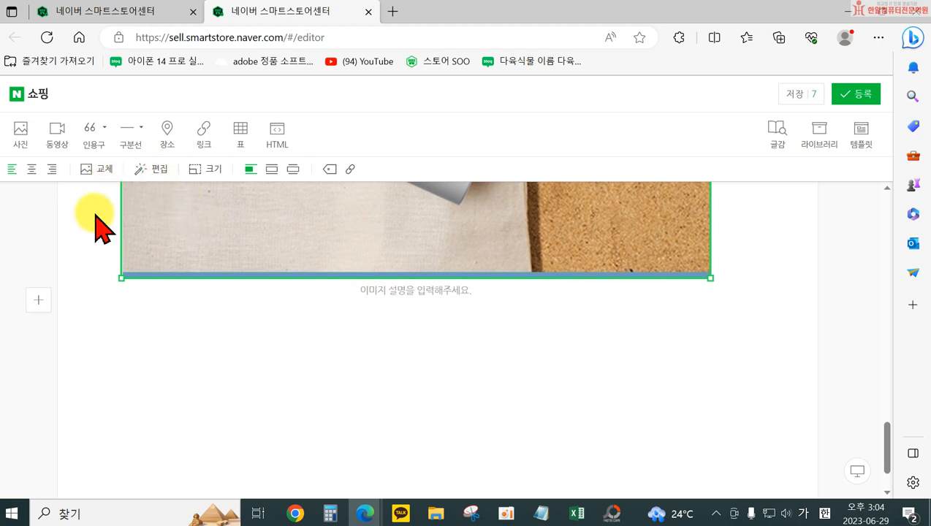
left_click(236, 381)
left_click(21, 140)
left_click(389, 190)
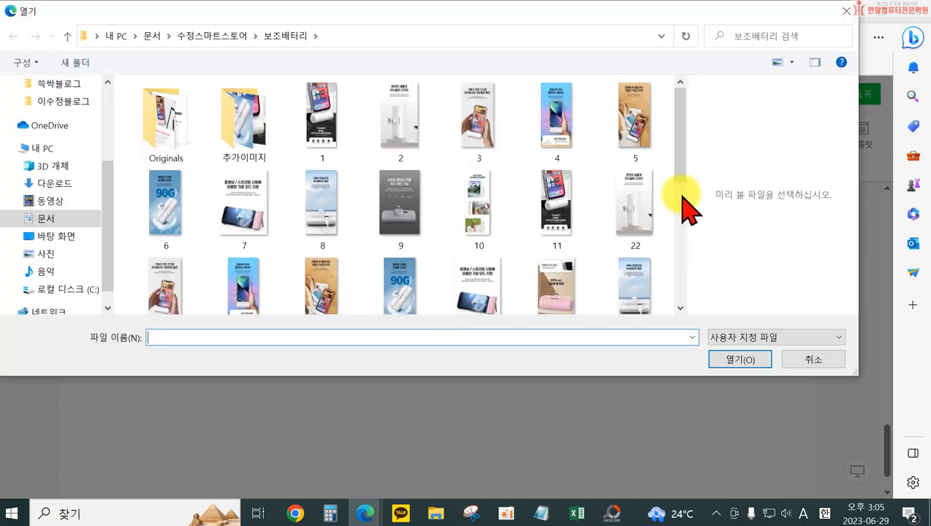
Preview images in the 보조배터리 folder and insert image 6, the blue 90G design photo
scroll(530, 325, "down", 1)
scroll(434, 289, "down", 1)
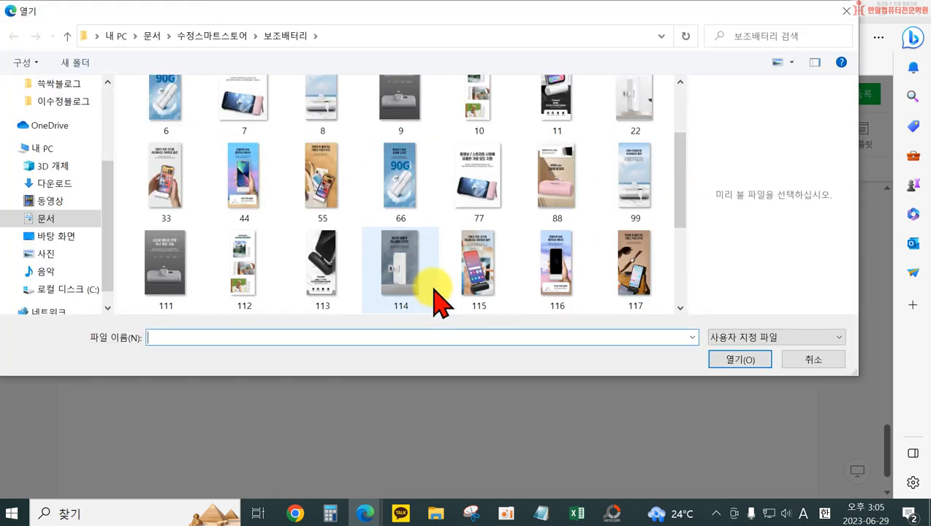
scroll(438, 263, "up", 2)
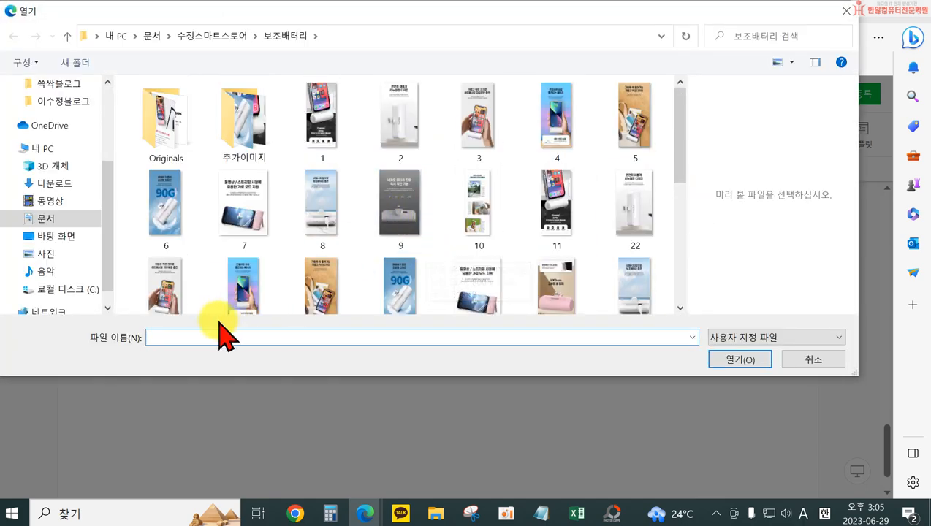
scroll(239, 260, "down", 2)
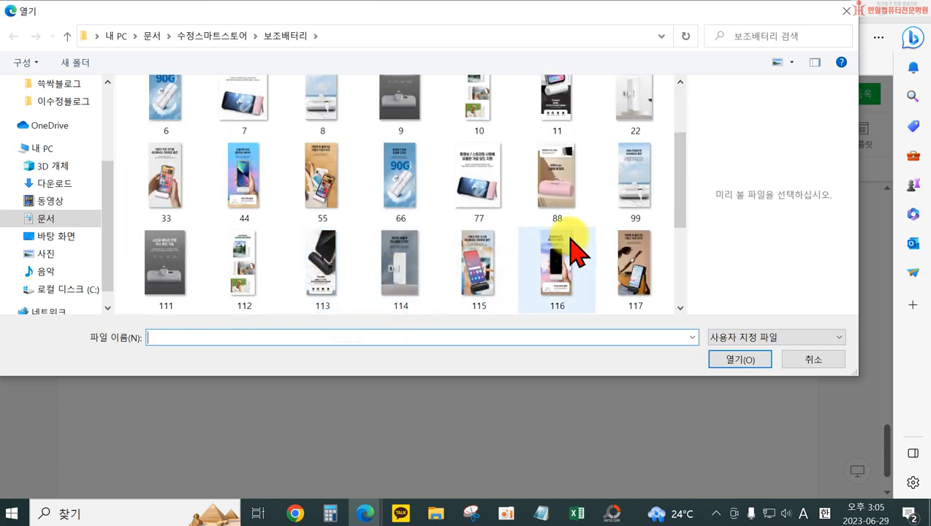
left_click(561, 194)
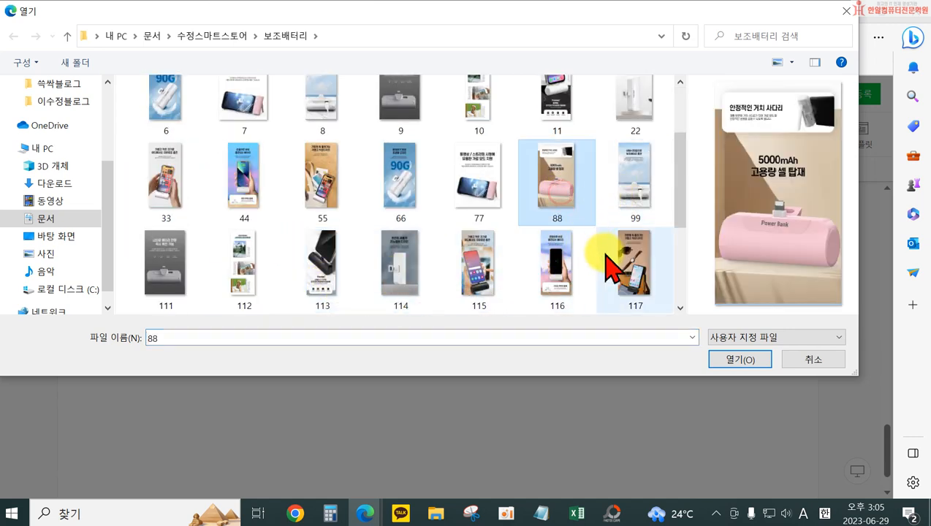
scroll(406, 199, "up", 1)
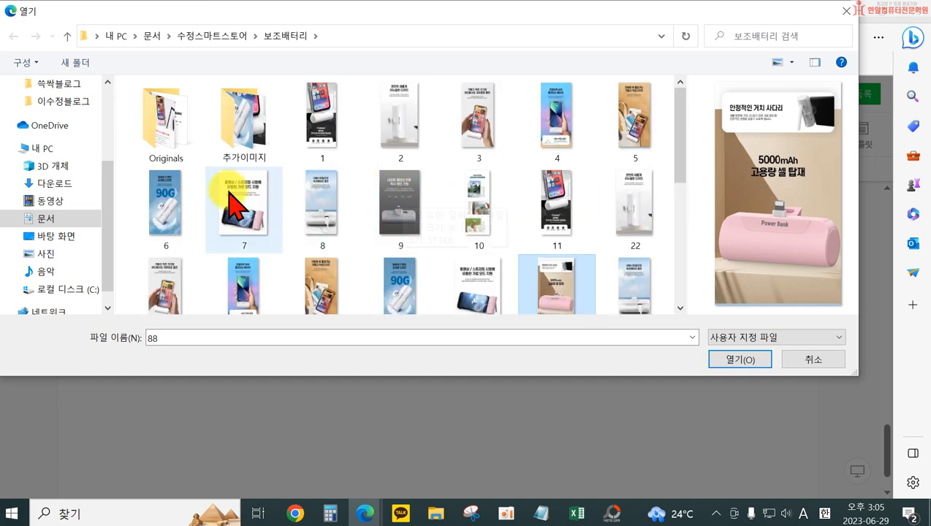
left_click(154, 219)
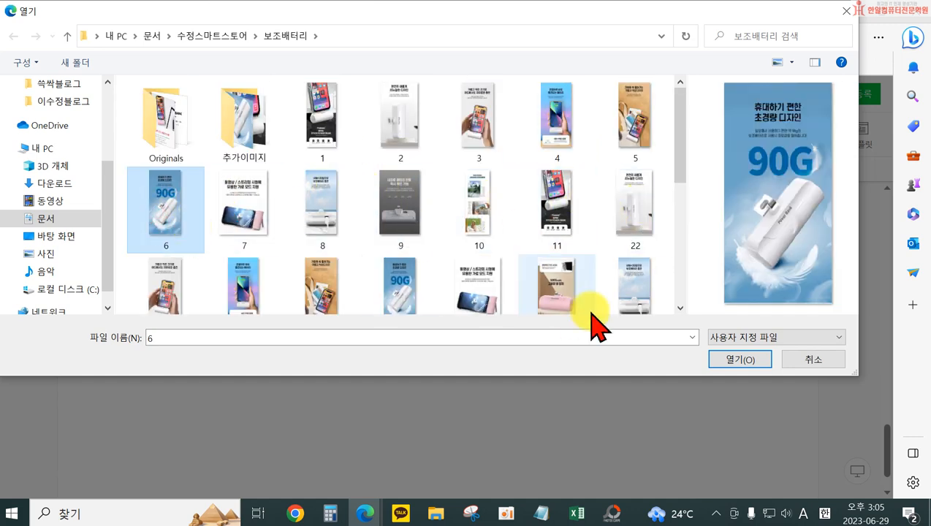
left_click(745, 358)
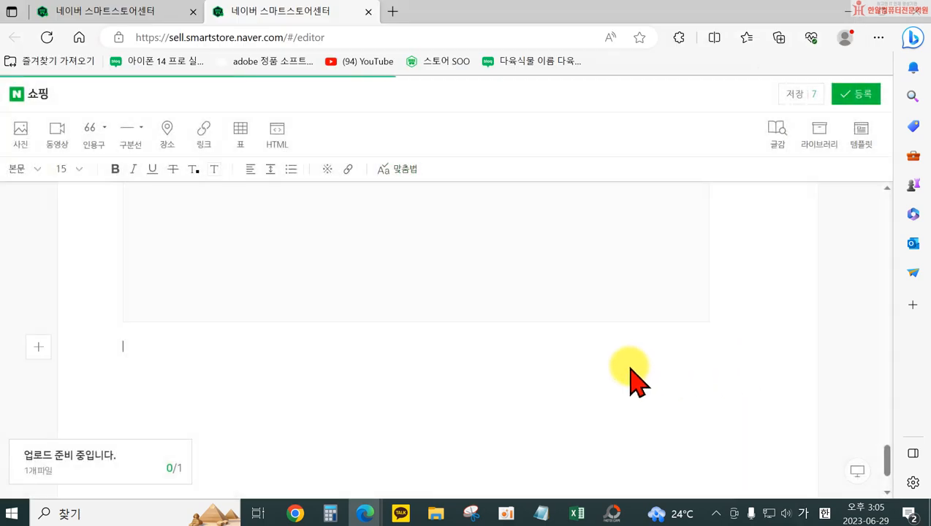
Replace the ending "를 사용해보세요~!" of the second body text line with "로 여행걱정 끝!"
scroll(561, 367, "up", 10)
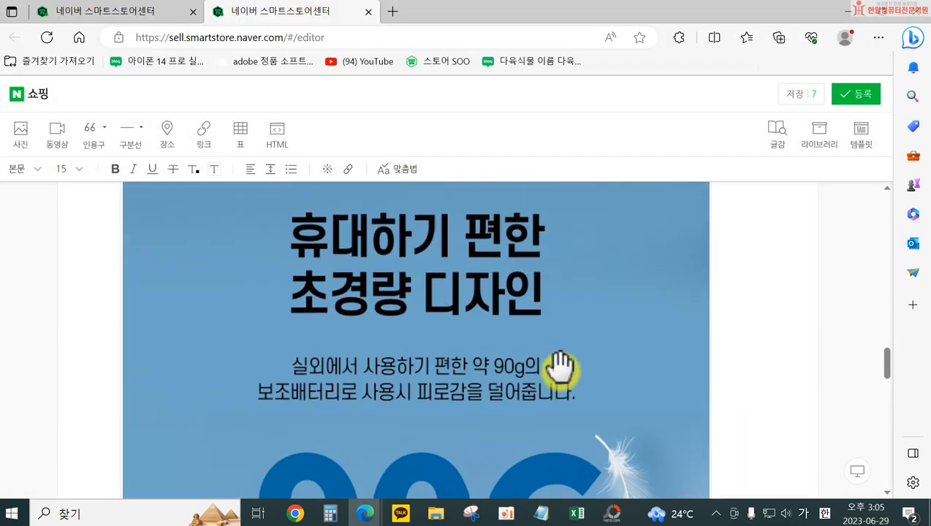
scroll(468, 358, "down", 3)
scroll(527, 369, "up", 6)
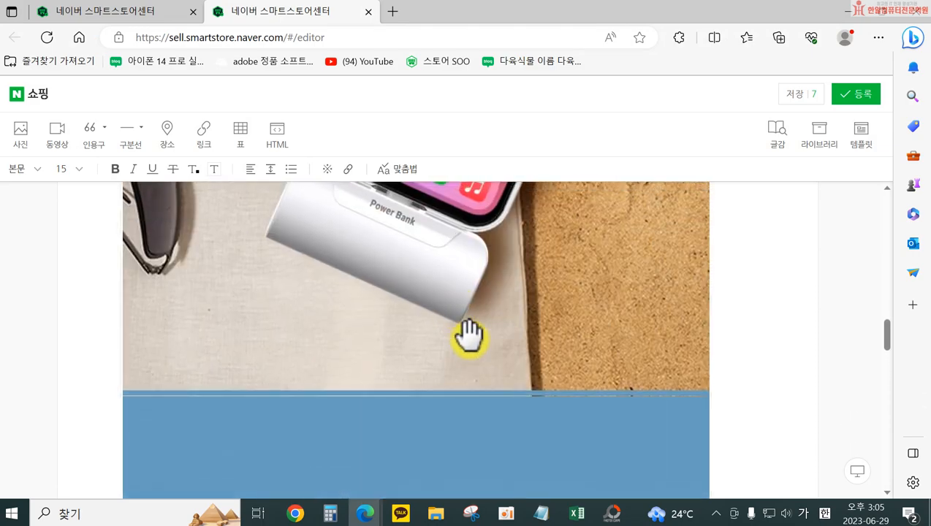
scroll(489, 338, "up", 5)
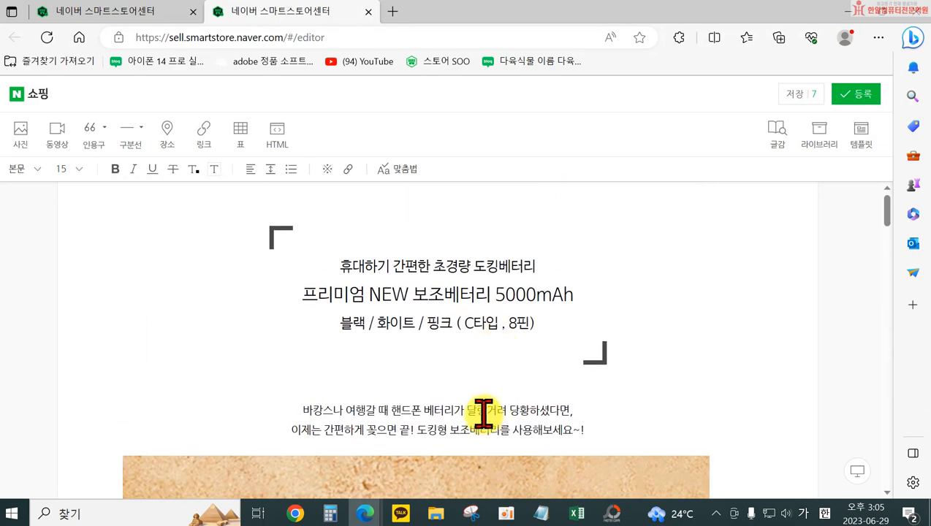
scroll(541, 411, "down", 3)
scroll(595, 413, "up", 4)
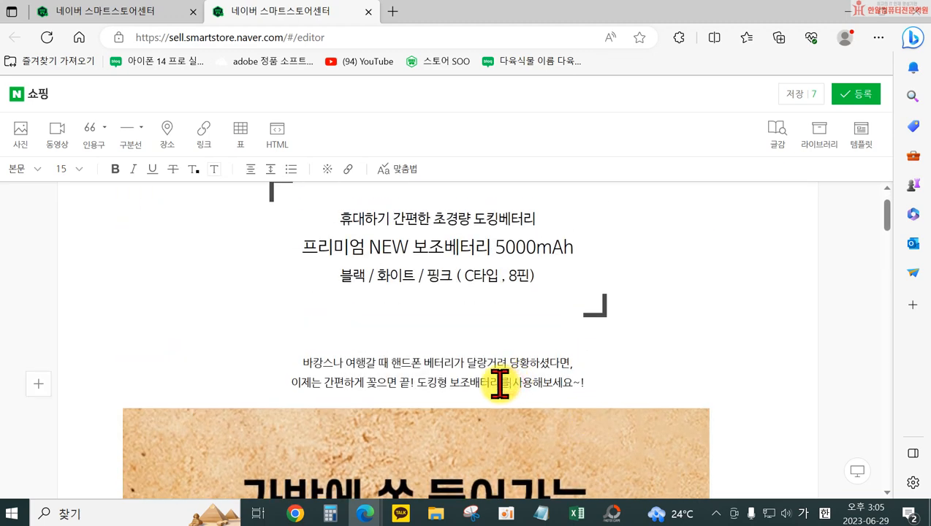
left_click_drag(500, 383, 597, 382)
scroll(735, 424, "down", 1)
type("로 ㅋ")
key("BackSpace")
type("여행각")
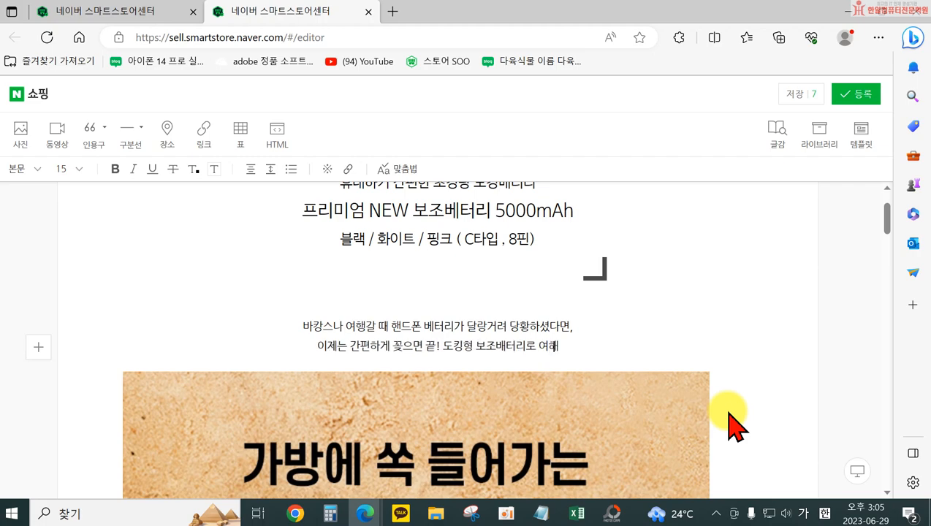
type("정 끝!")
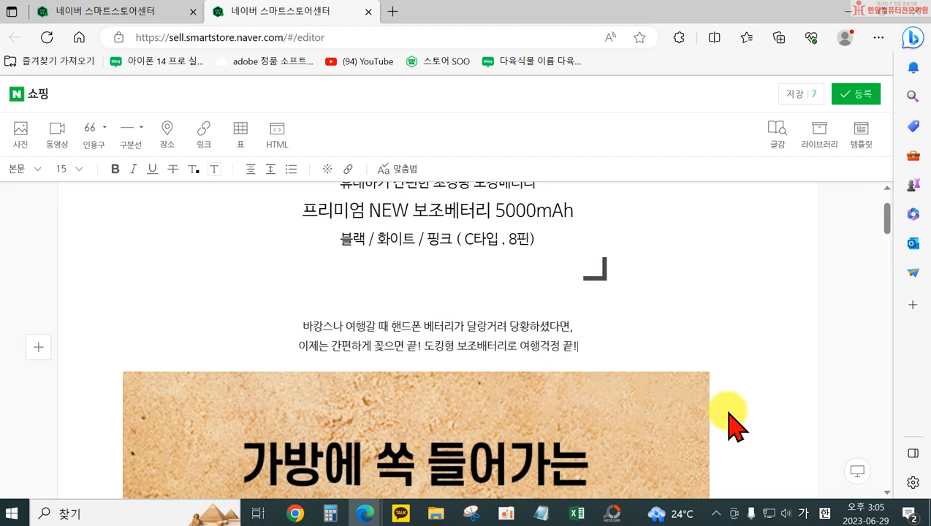
Insert a quotation-mark style 인용구 between the bag photo and the blue 90G photo
scroll(657, 355, "down", 10)
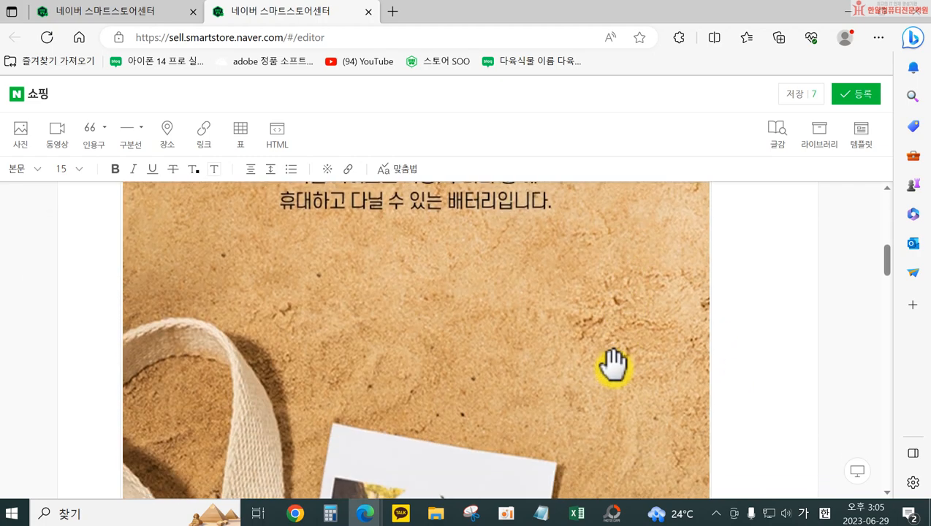
scroll(600, 381, "down", 3)
scroll(527, 374, "up", 1)
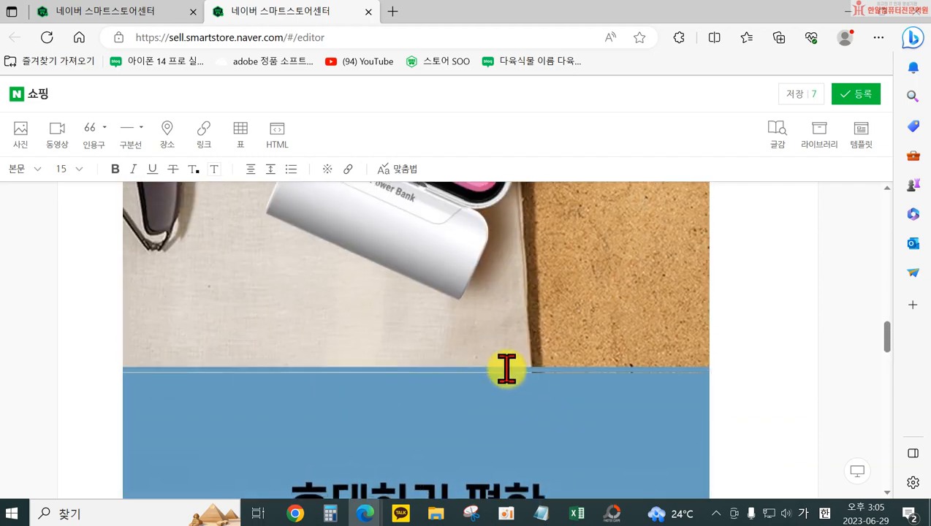
left_click(432, 388)
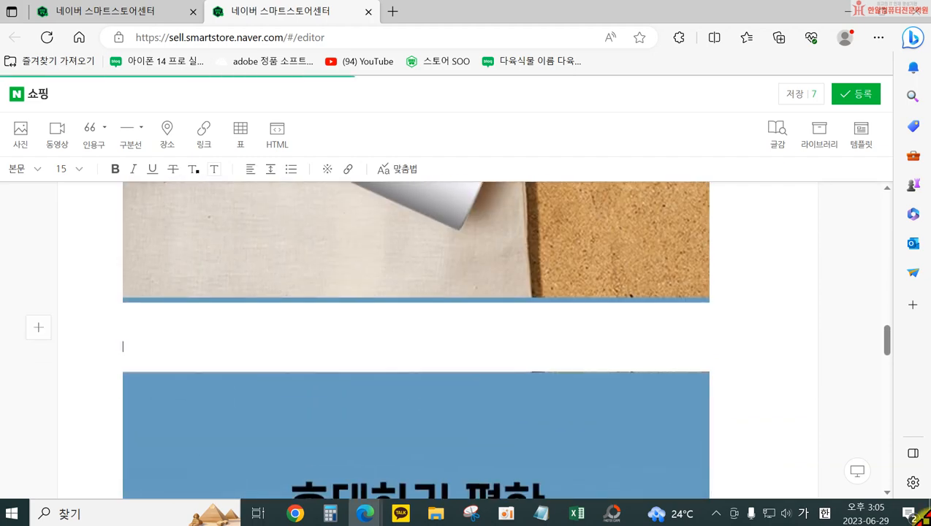
left_click(105, 127)
left_click(149, 165)
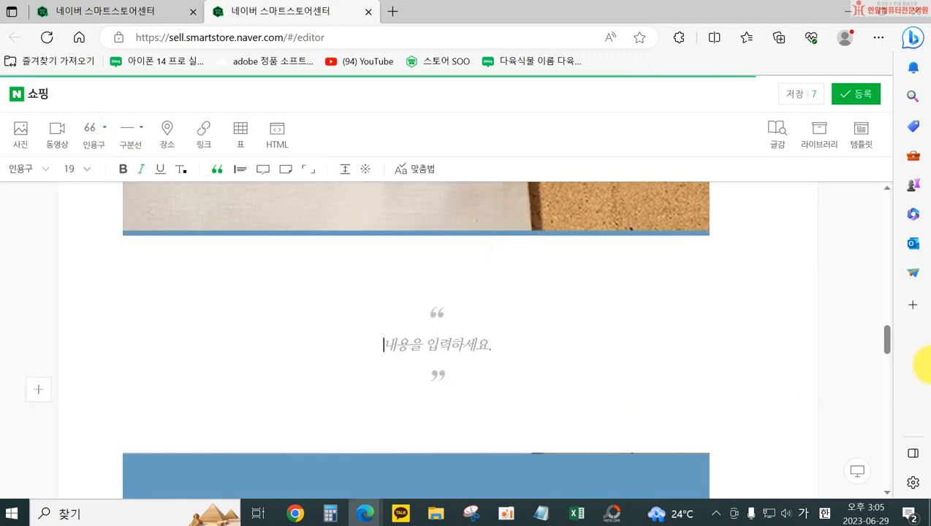
Enter "90g의 가벼움" in the new 인용구, based on the wording of the blue photo
type("90")
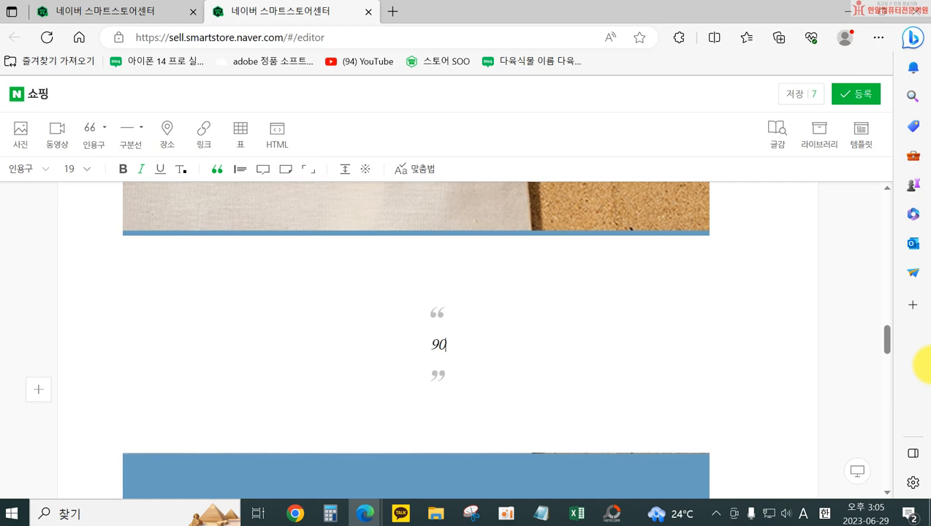
type("의 ㄱ")
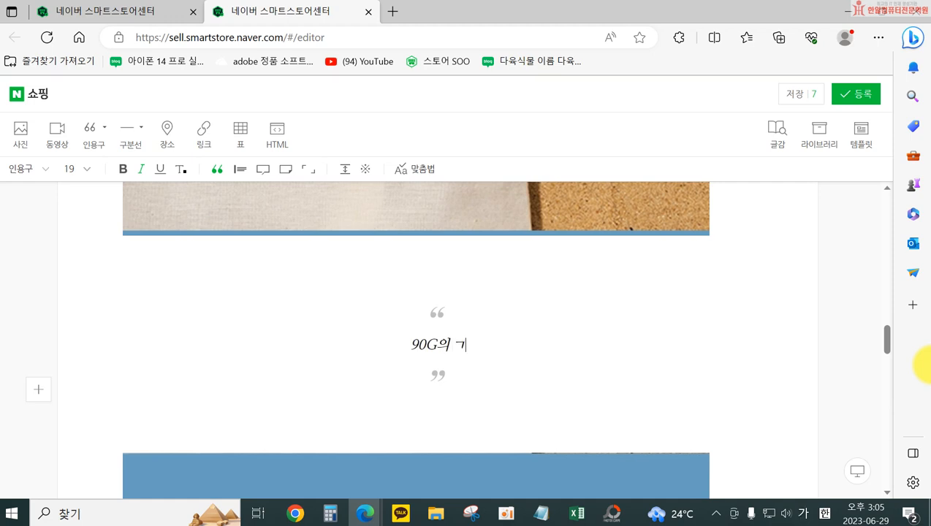
type("ㅏ")
scroll(426, 308, "down", 4)
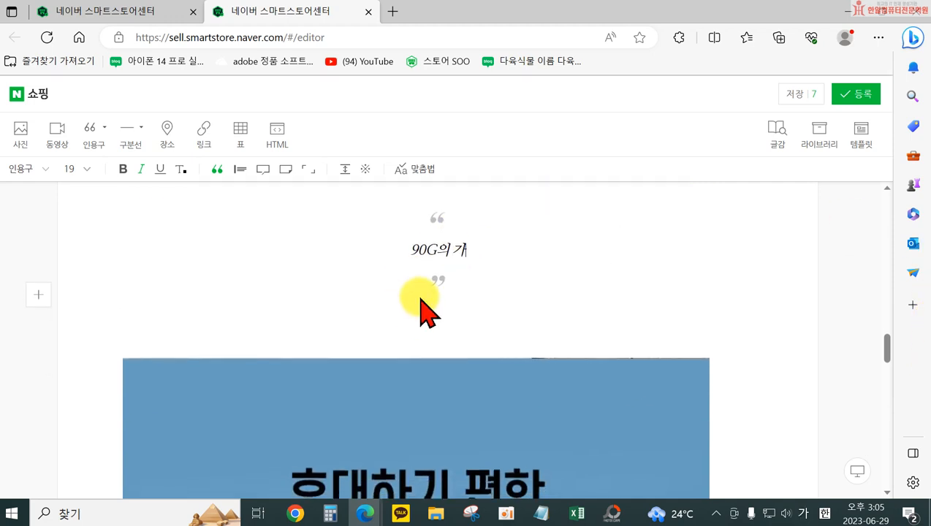
type("ㅂ")
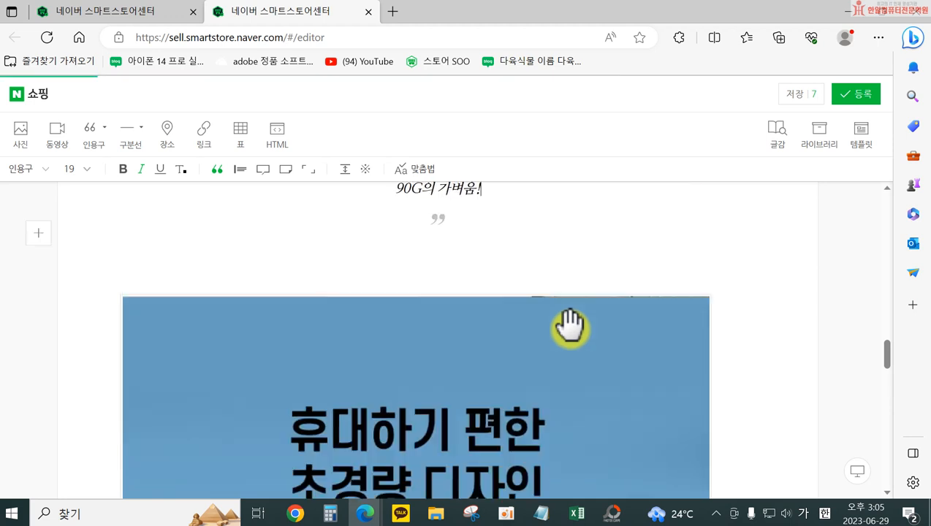
scroll(539, 320, "down", 2)
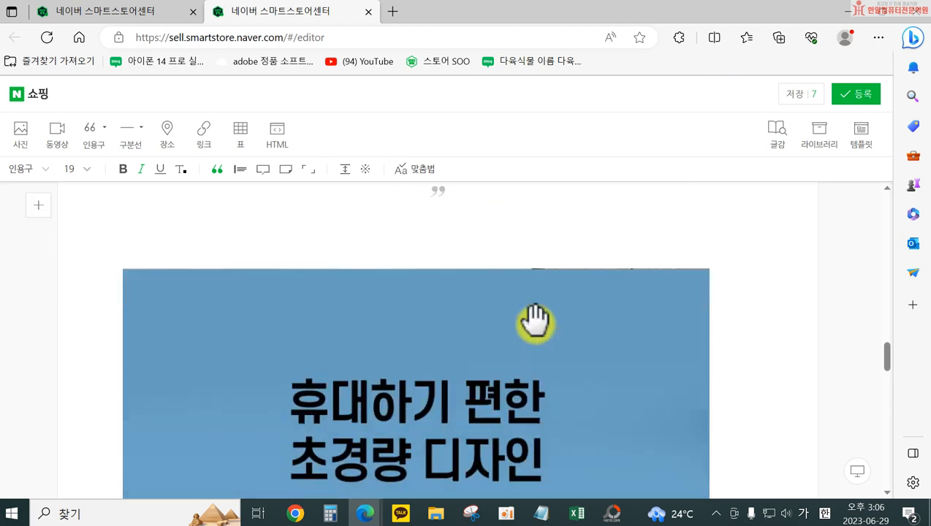
scroll(539, 319, "down", 1)
type("ㅕㅇㅜㅁ")
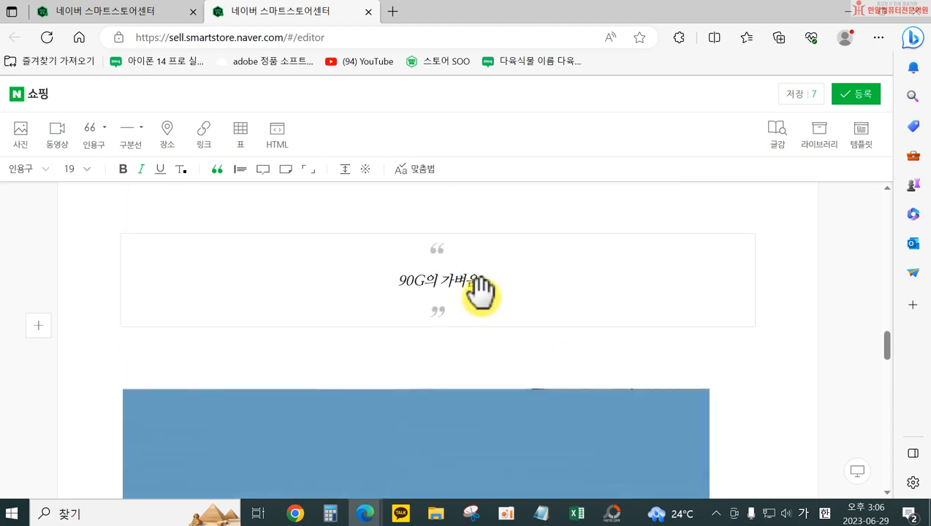
type("ㅎ")
key("BackSpace")
Make the 인용구 text "90g의 가벼움" bold at size 30 and add "!" at its end
left_click_drag(365, 289, 499, 286)
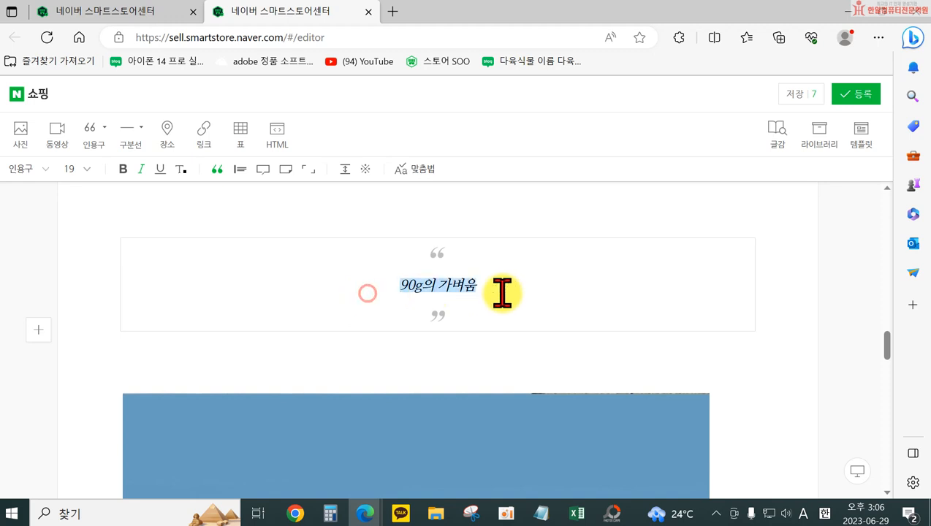
left_click(123, 170)
left_click(77, 169)
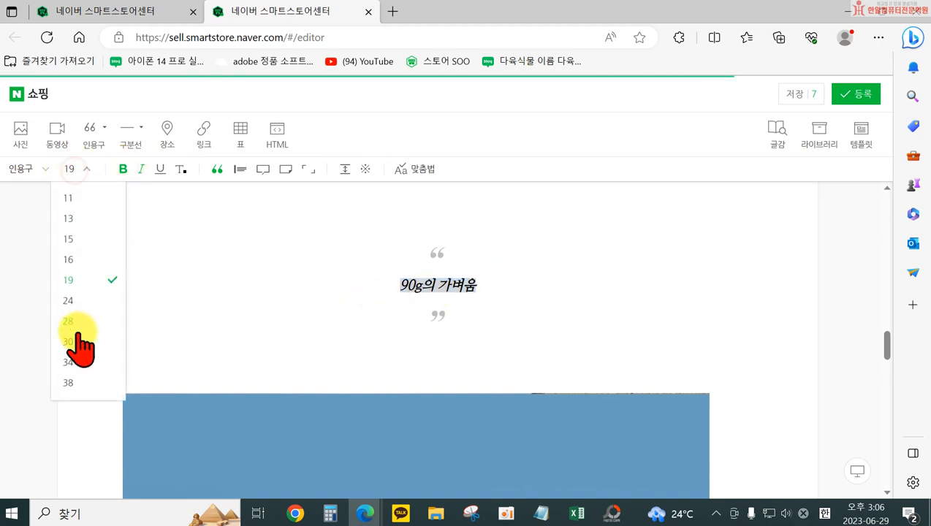
left_click(72, 375)
left_click(519, 294)
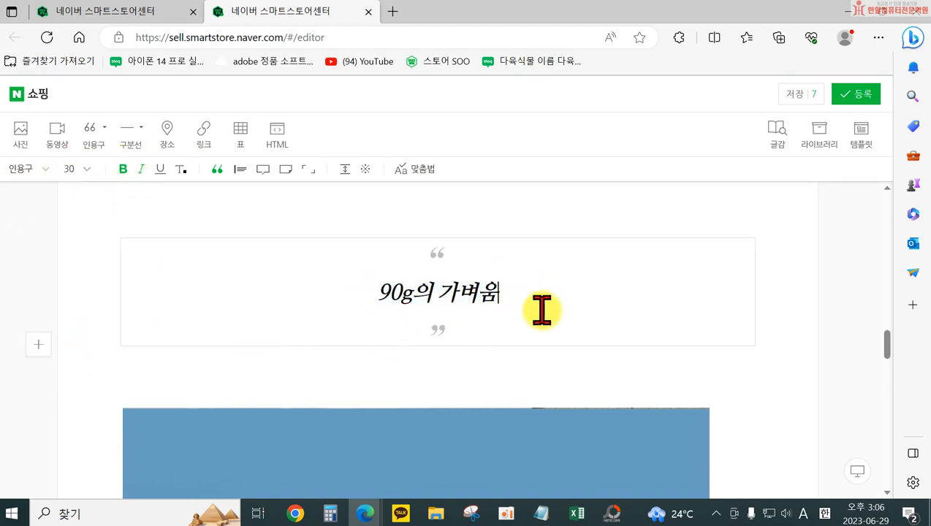
type("!")
Enter "프라임 보조배터리는 야외에서 사용하기 편리한" as body text between the "90g의 가벼움!" 인용구 and the blue photo
left_click(398, 381)
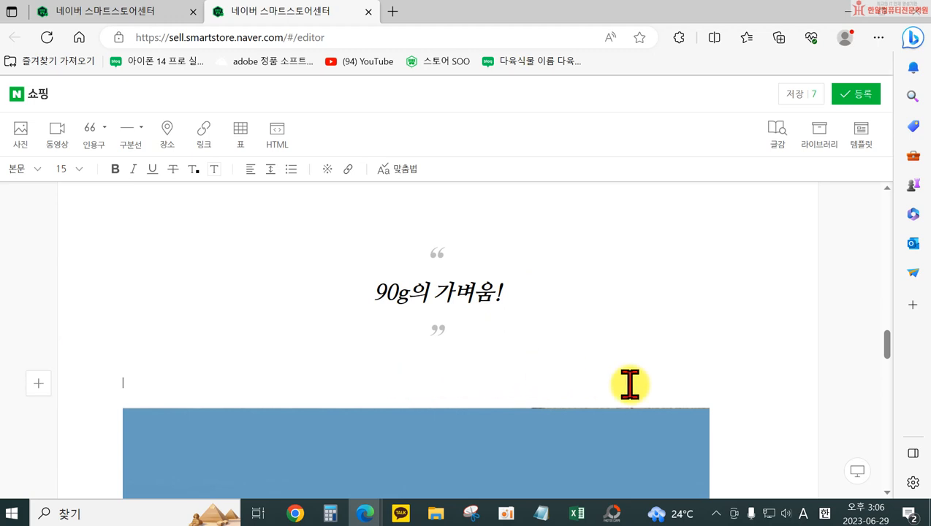
scroll(629, 384, "down", 3)
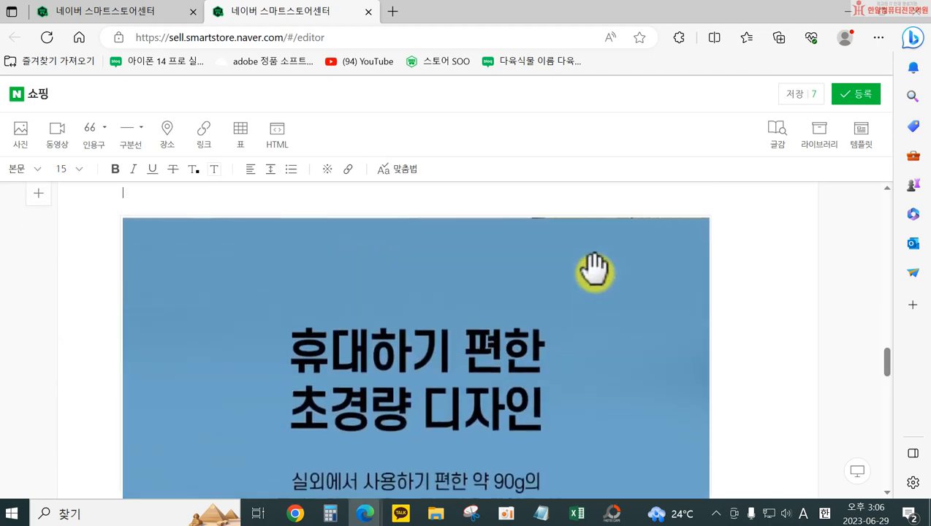
scroll(332, 246, "up", 5)
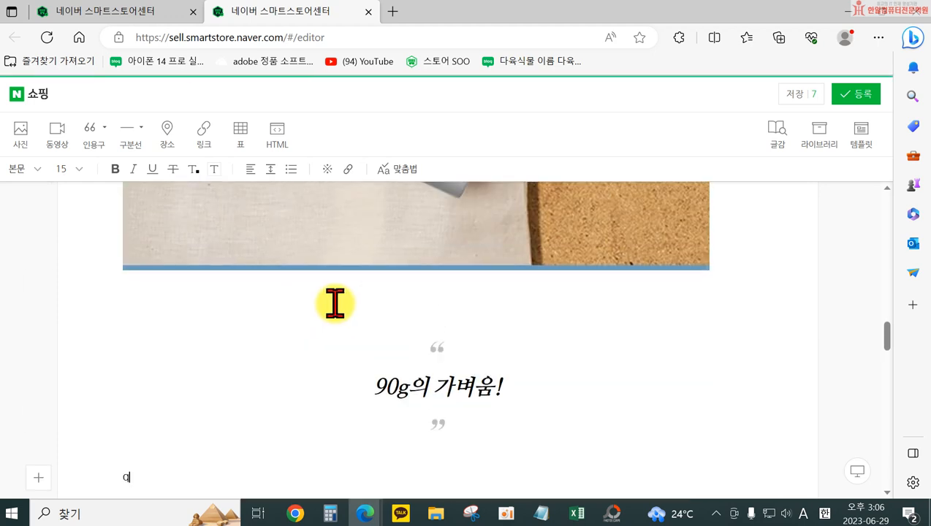
scroll(701, 301, "down", 4)
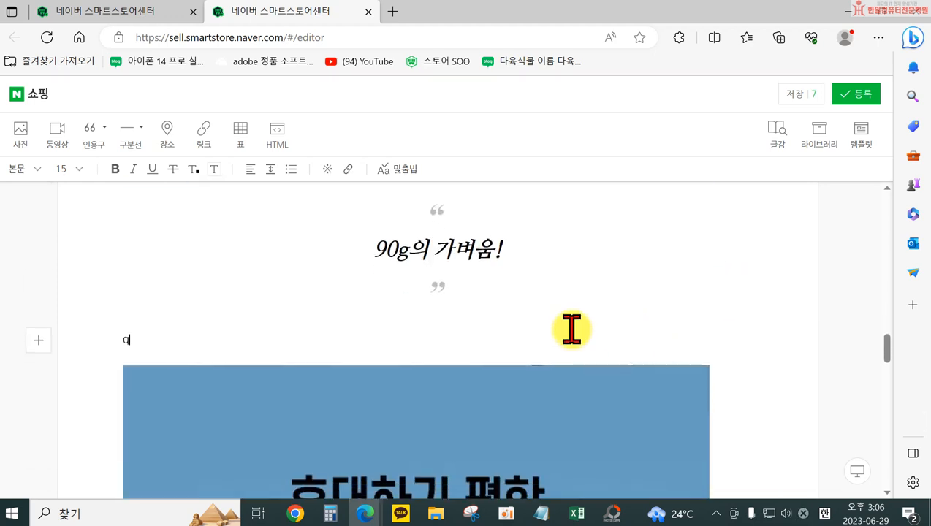
left_click_drag(172, 323, 109, 325)
type("v")
key("Hangul")
type("필")
type("라임 보조배터리는")
scroll(673, 413, "down", 2)
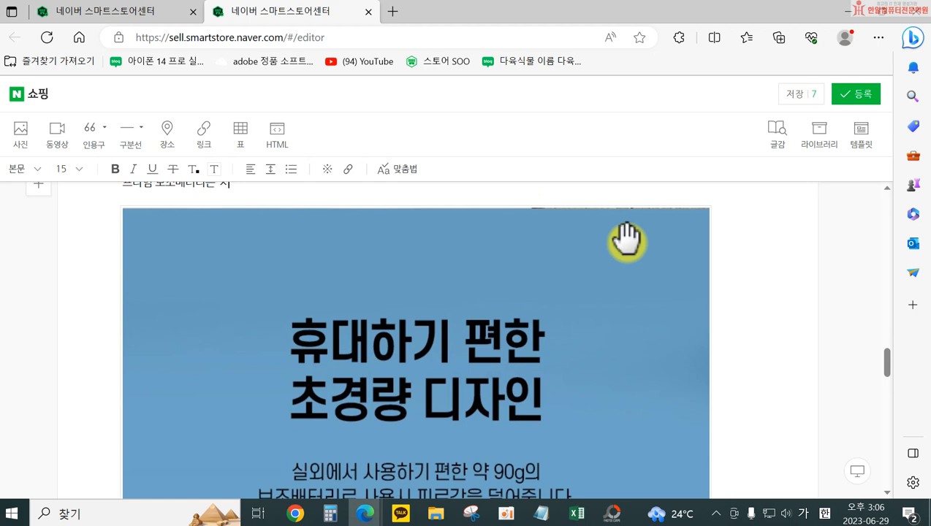
type("야외에서사용하기 편리한")
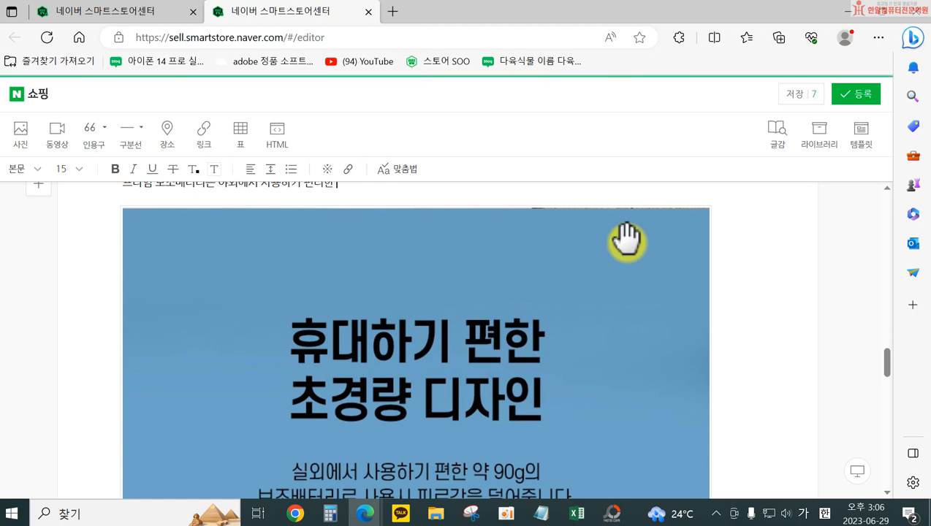
Replace "야외에서 사용하기 편리한" in the body line with "90g 초경량"
scroll(584, 245, "up", 2)
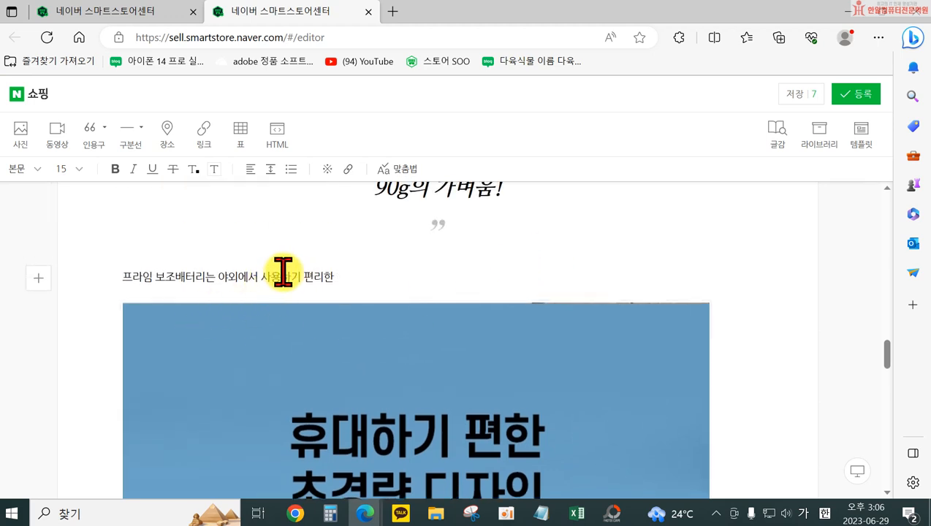
left_click_drag(301, 273, 329, 273)
scroll(314, 273, "up", 1)
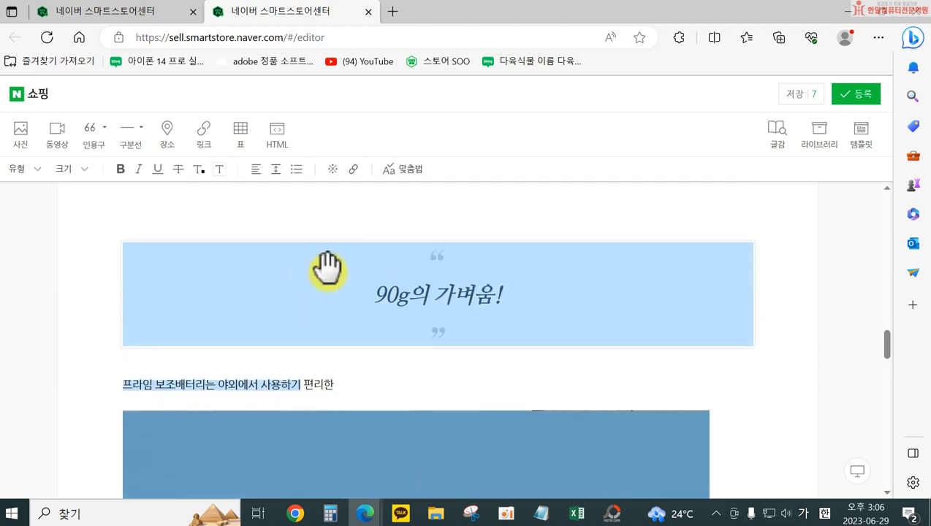
left_click(366, 384)
left_click_drag(358, 383, 303, 383)
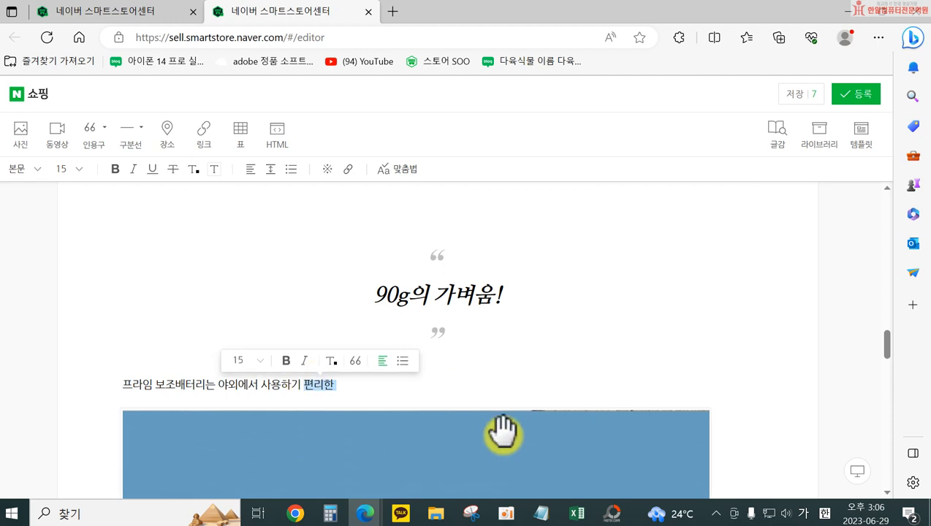
type("ㄱ")
scroll(503, 432, "down", 1)
key("BackSpace")
key("BackSpace")
key("BackSpace")
key("BackSpace")
key("BackSpace")
key("BackSpace")
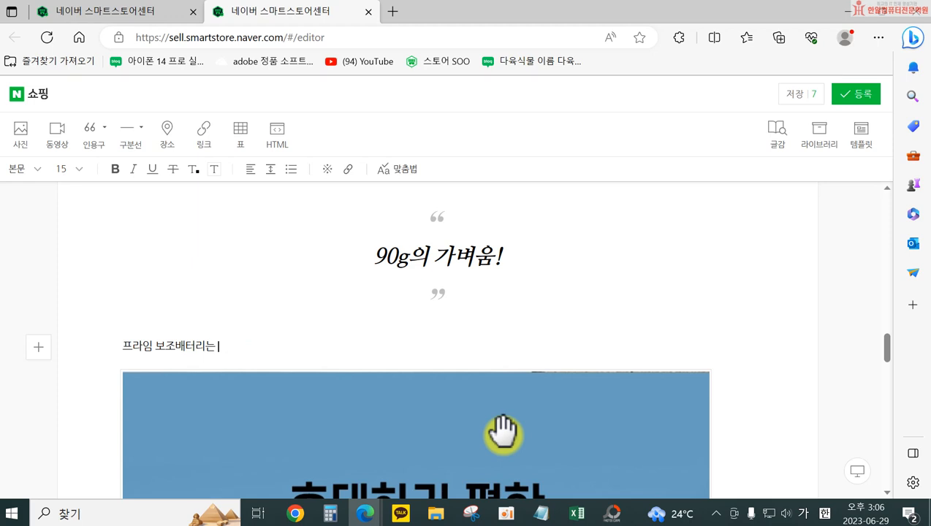
key("BackSpace")
key("BackSpace")
type("g 촉")
type("경량 ")
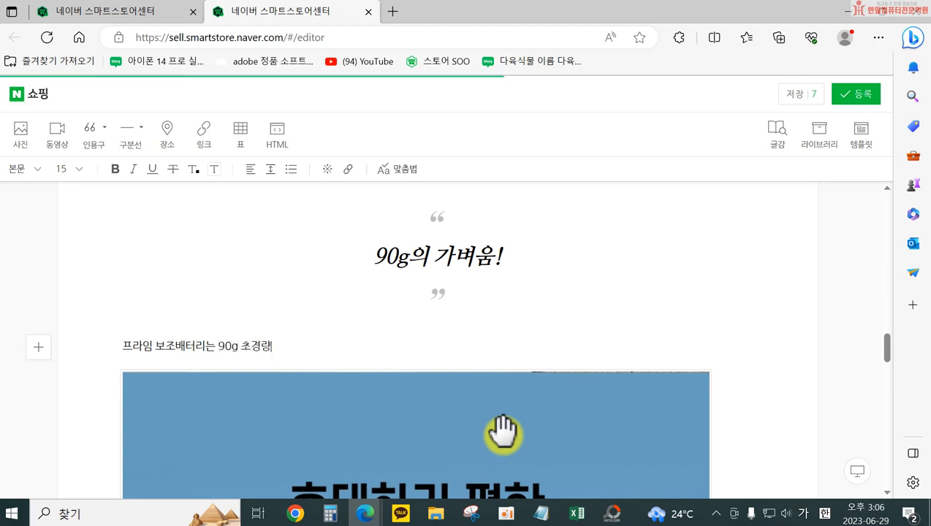
type("배터")
Remove "프라임 보조배터리는" from the start of the body line so it begins with "90g 초경량"
key("BackSpace")
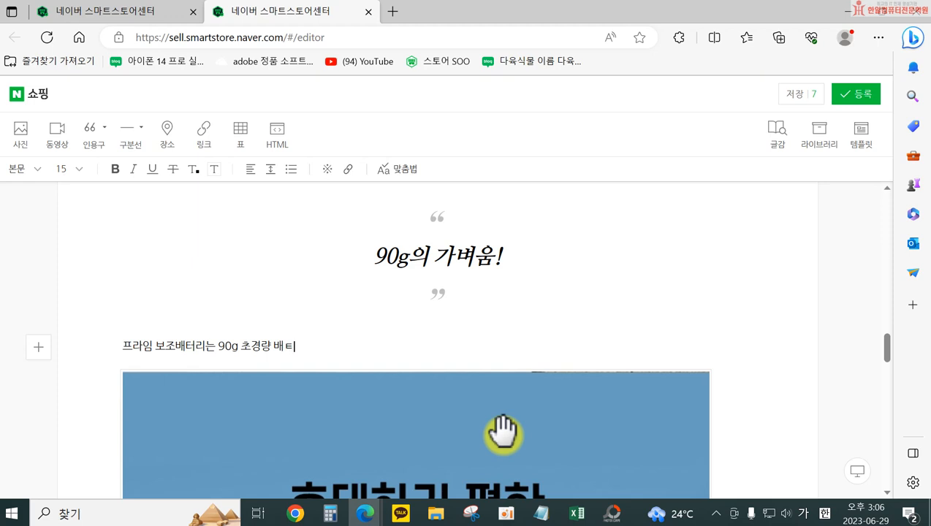
left_click_drag(124, 344, 217, 345)
key("BackSpace")
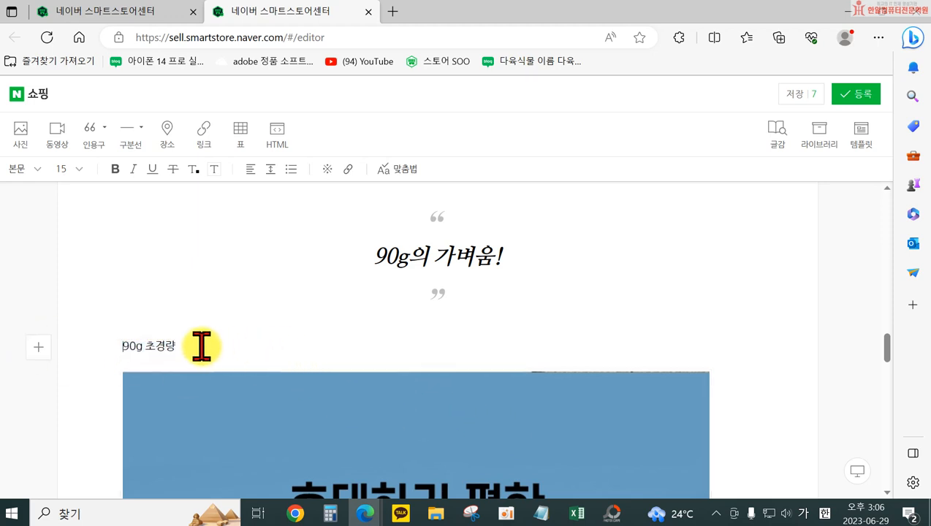
Complete the body line with "배터리로" and add a second line reading "간편한 휴대가능!"
type("터리로")
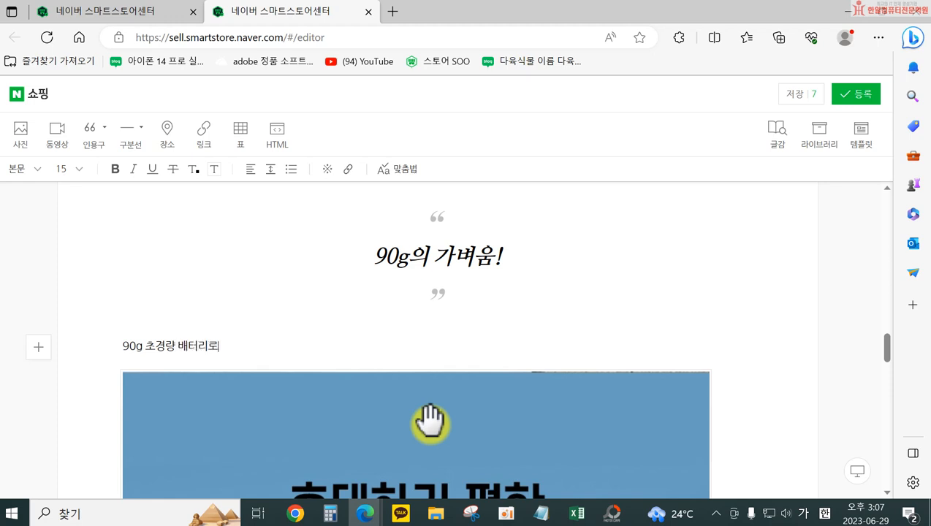
type(" 히간편ㄱ")
key("Return")
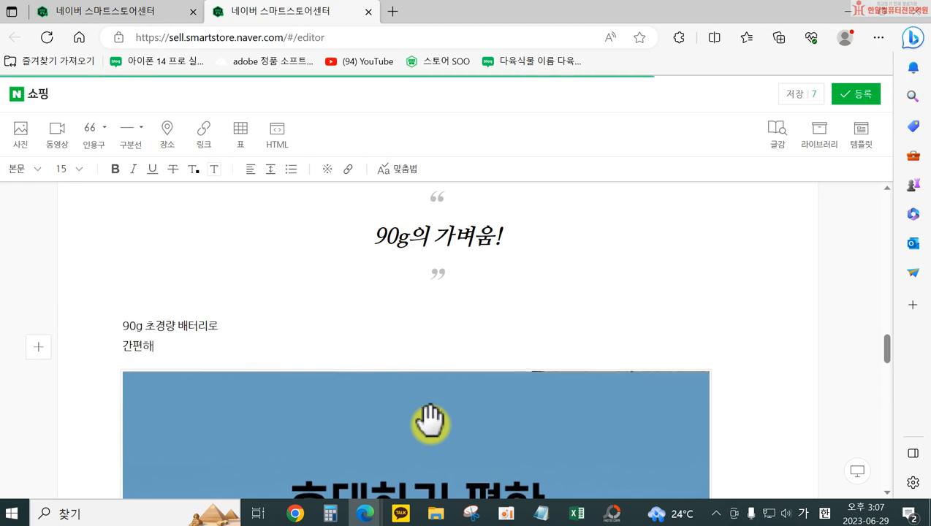
type("ㅐ")
key("BackSpace")
type("댁가능!")
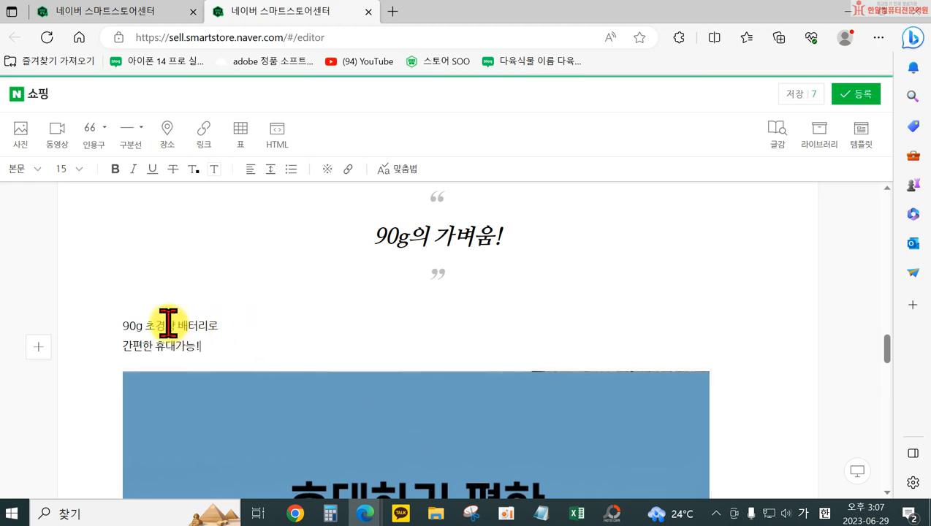
Center-align the two body lines below the "90g의 가벼움!" 인용구
left_click_drag(166, 325, 174, 346)
left_click(247, 170)
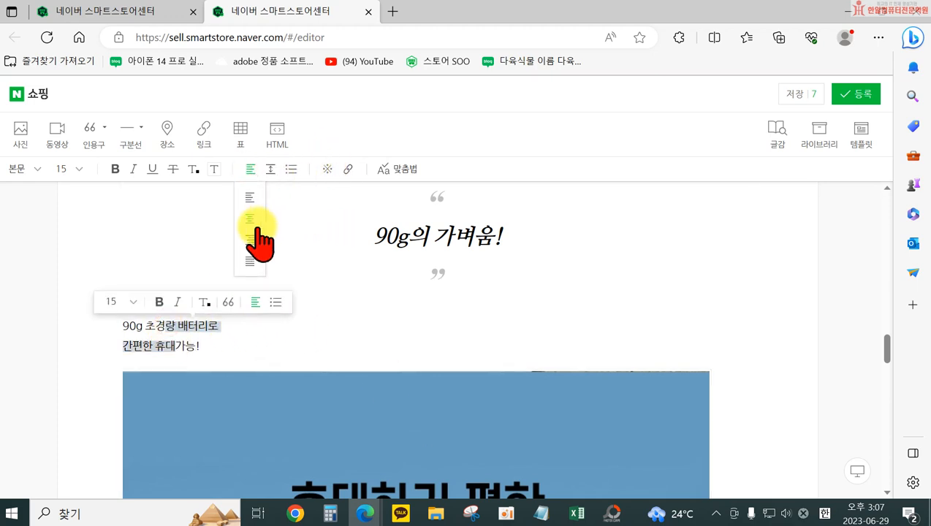
left_click(250, 223)
Insert photos 8, 77 and 88 from the 보조배터리 folder below the blue 90G photo
scroll(610, 333, "down", 3)
scroll(610, 333, "down", 2)
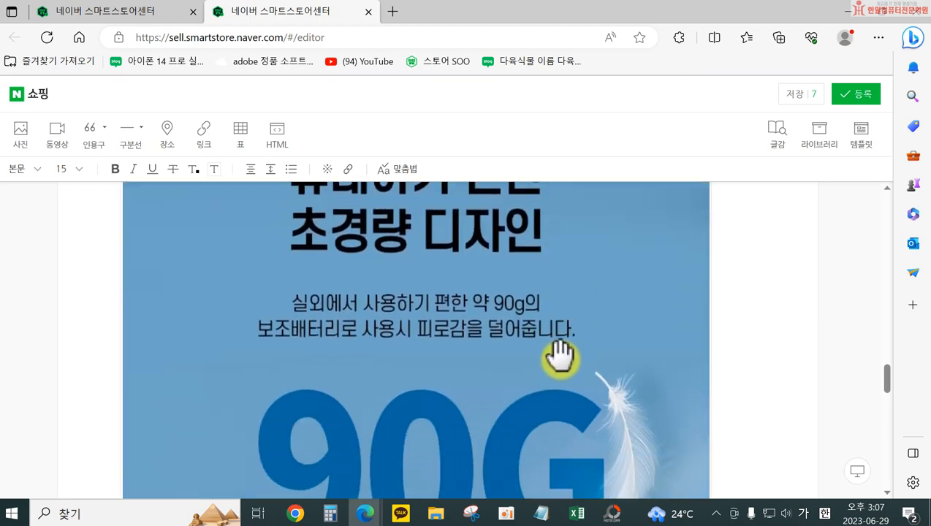
scroll(544, 375, "down", 5)
scroll(520, 369, "down", 3)
left_click(370, 308)
left_click(20, 131)
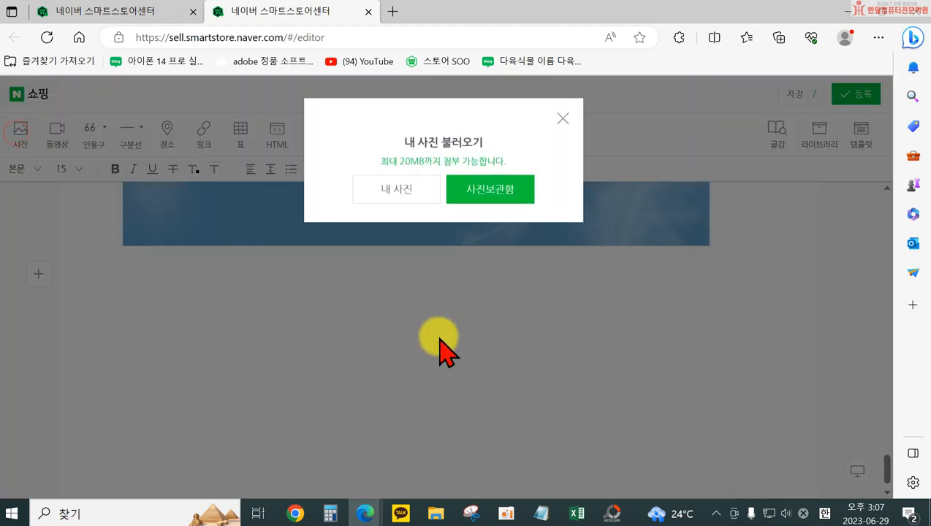
left_click(380, 186)
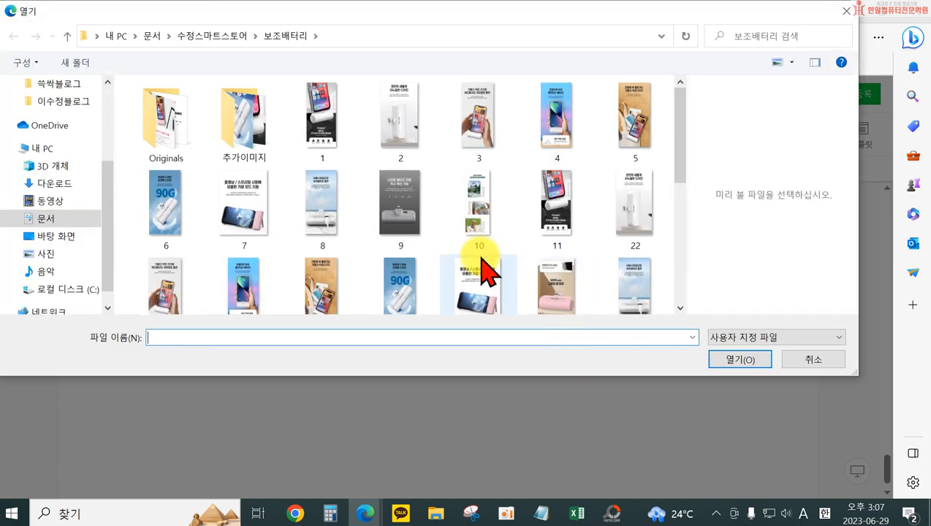
left_click(416, 229)
scroll(574, 288, "down", 1)
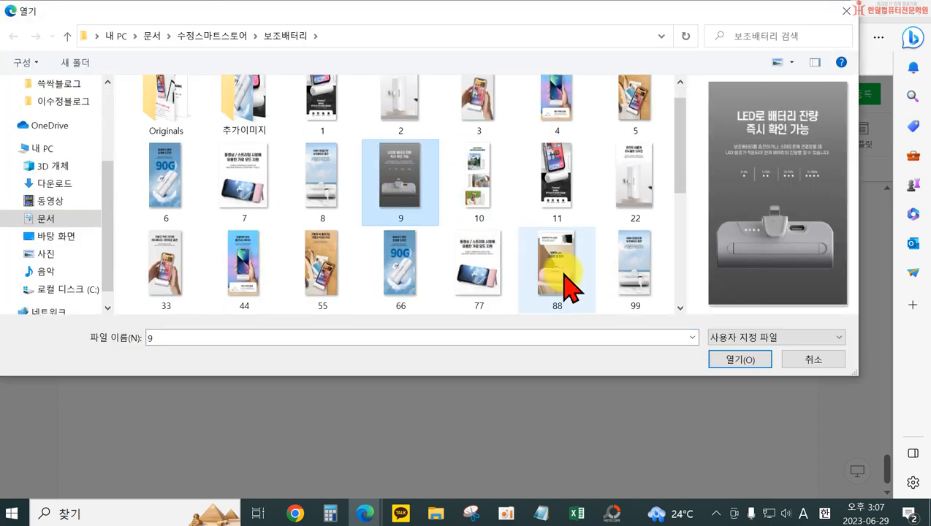
left_click(564, 273)
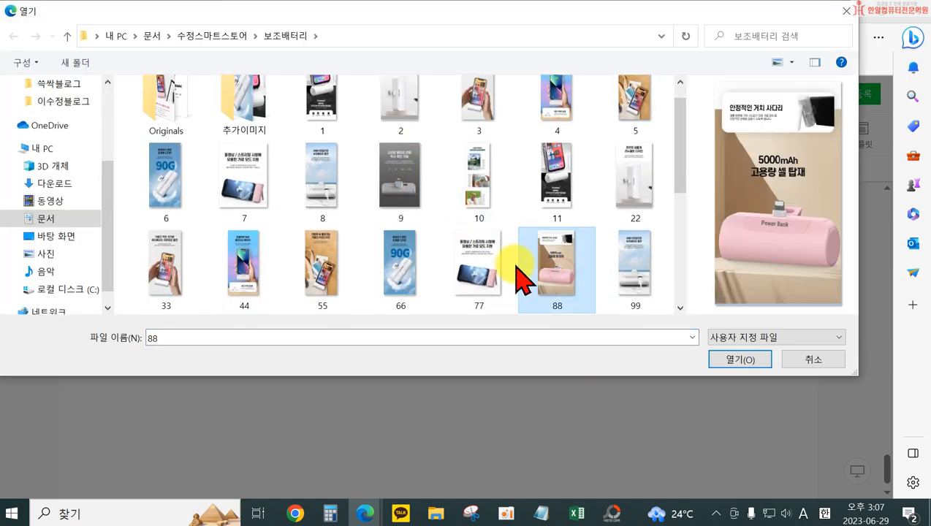
left_click(481, 281, "ctrl")
left_click(741, 360)
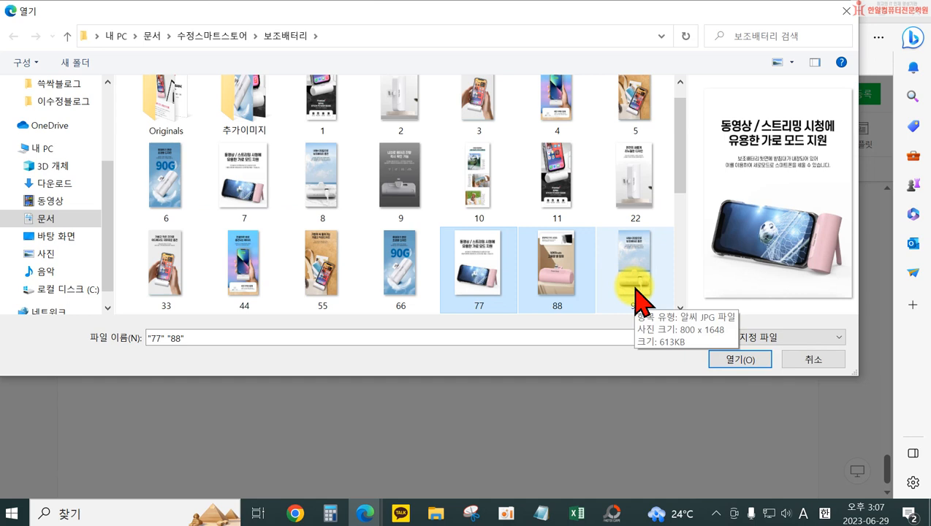
left_click(322, 191, "ctrl")
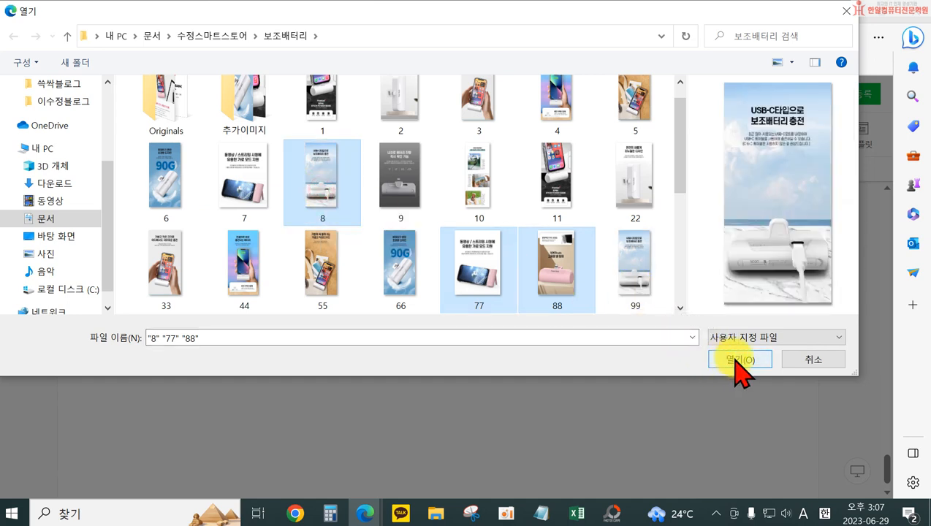
left_click(735, 359)
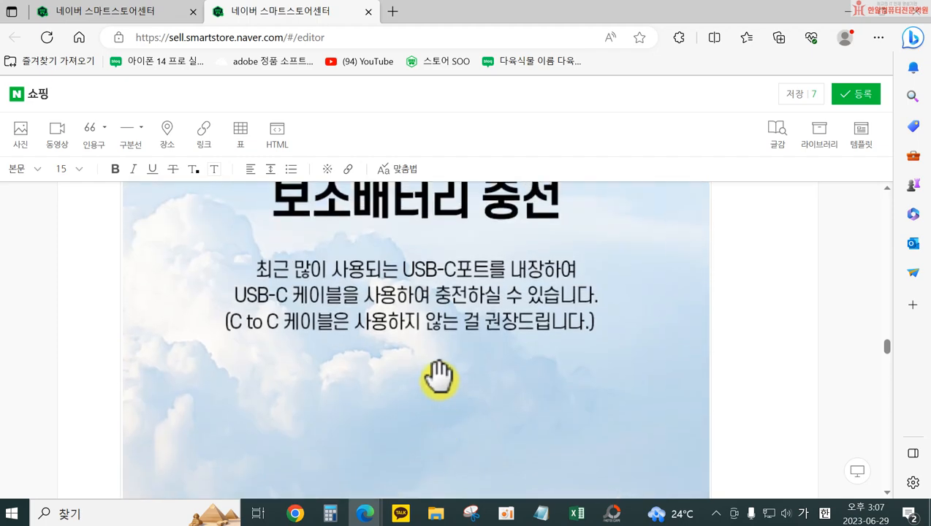
Review the text on the USB-C charging photo together with the 90G photo and its 인용구 section
scroll(438, 376, "up", 3)
scroll(483, 410, "down", 2)
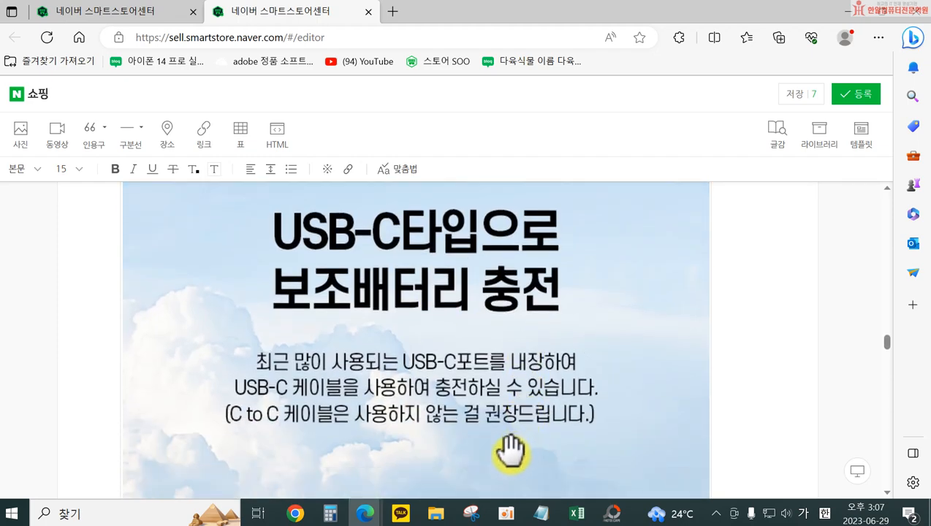
scroll(510, 453, "up", 15)
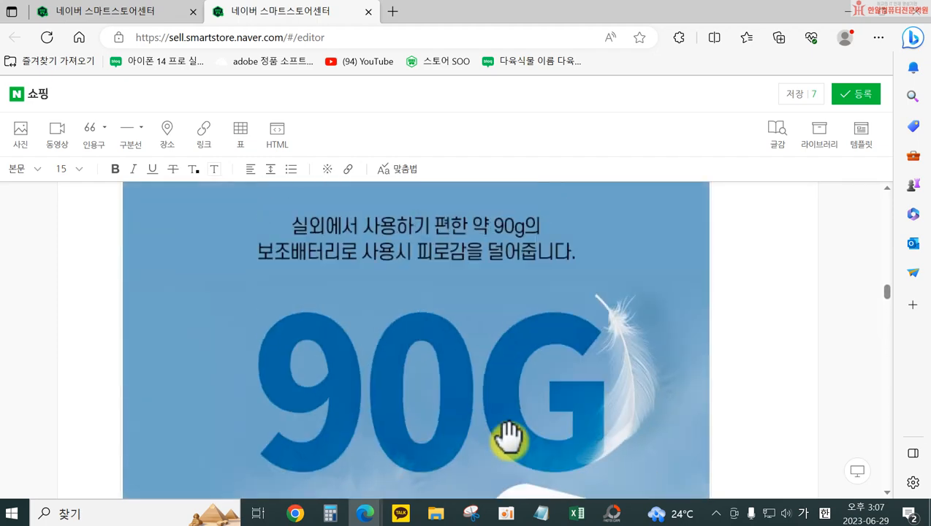
scroll(508, 437, "down", 5)
scroll(506, 433, "up", 8)
scroll(506, 433, "down", 3)
scroll(507, 428, "up", 2)
scroll(506, 394, "down", 5)
scroll(504, 434, "up", 5)
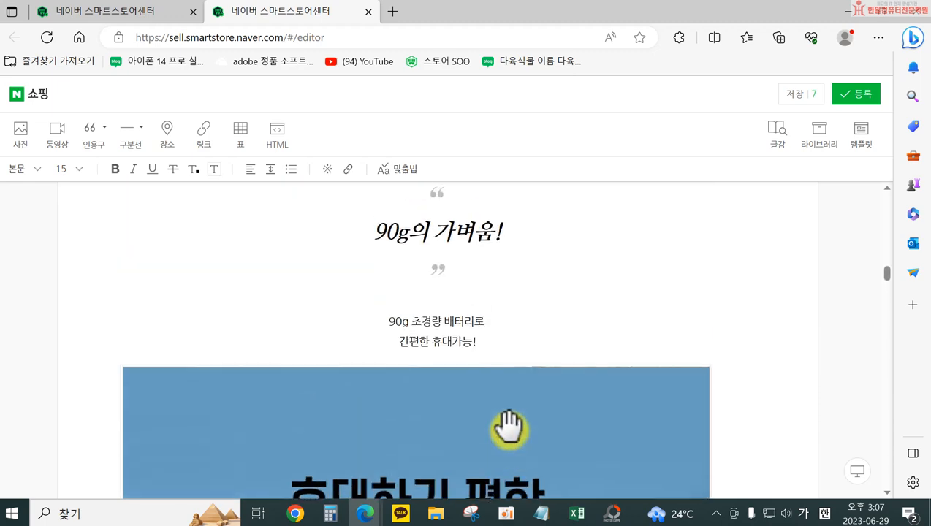
scroll(503, 438, "down", 5)
scroll(497, 448, "down", 7)
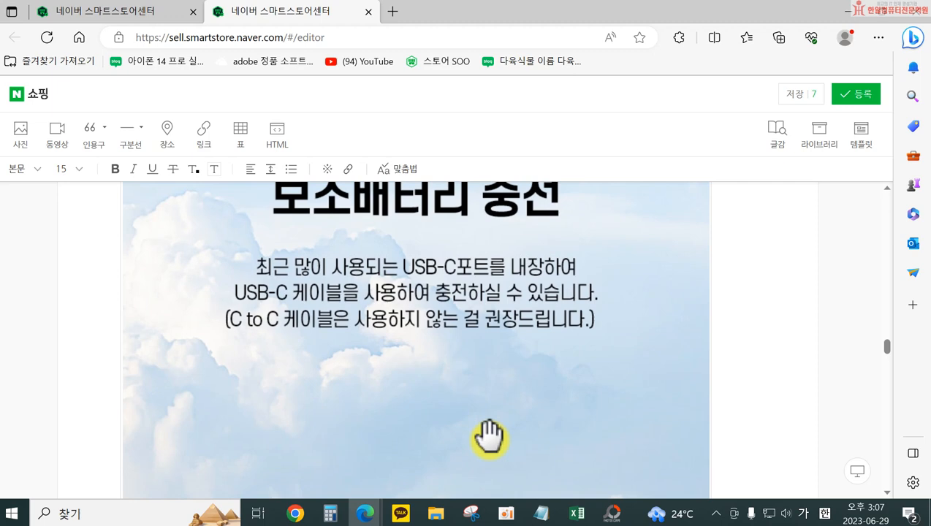
scroll(486, 432, "up", 2)
scroll(467, 395, "up", 7)
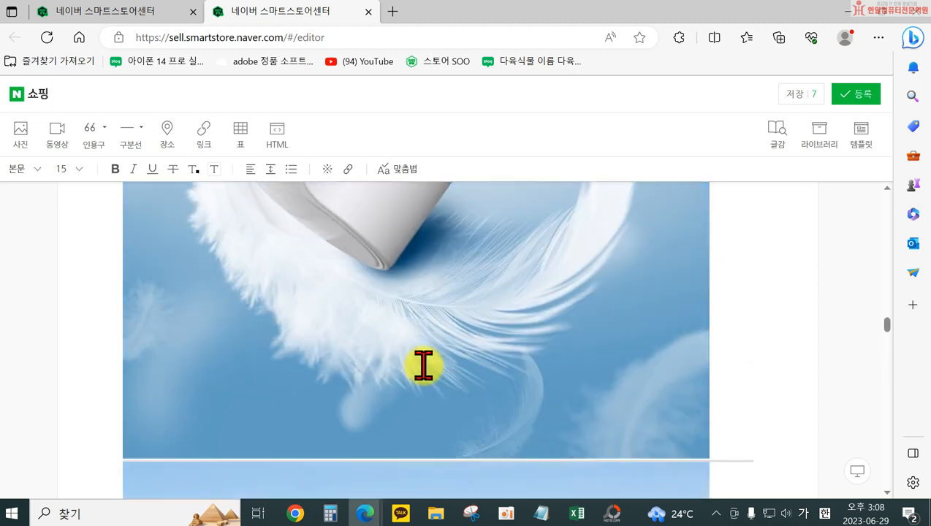
Add a third body line reading "C타입 충전포트로" below "간편한 휴대가능!" under the "90g의 가벼움!" 인용구
scroll(479, 391, "up", 6)
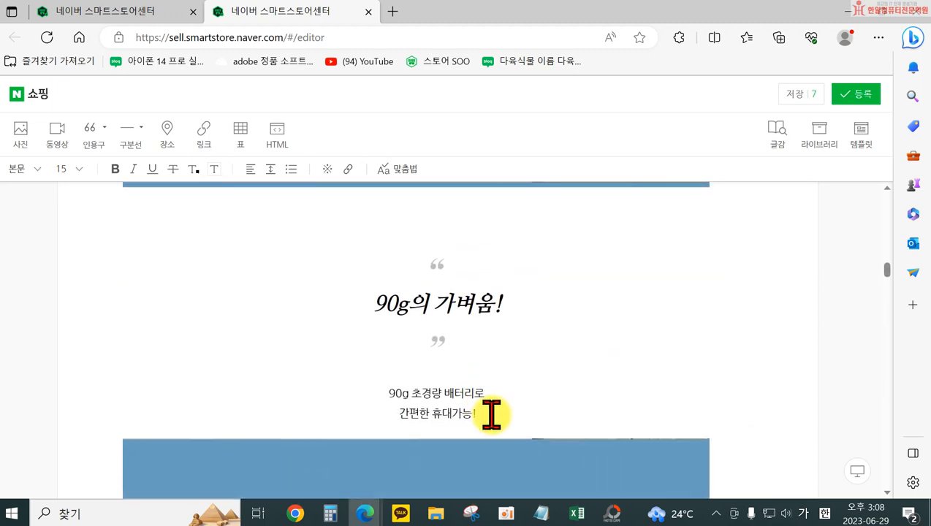
left_click(385, 391)
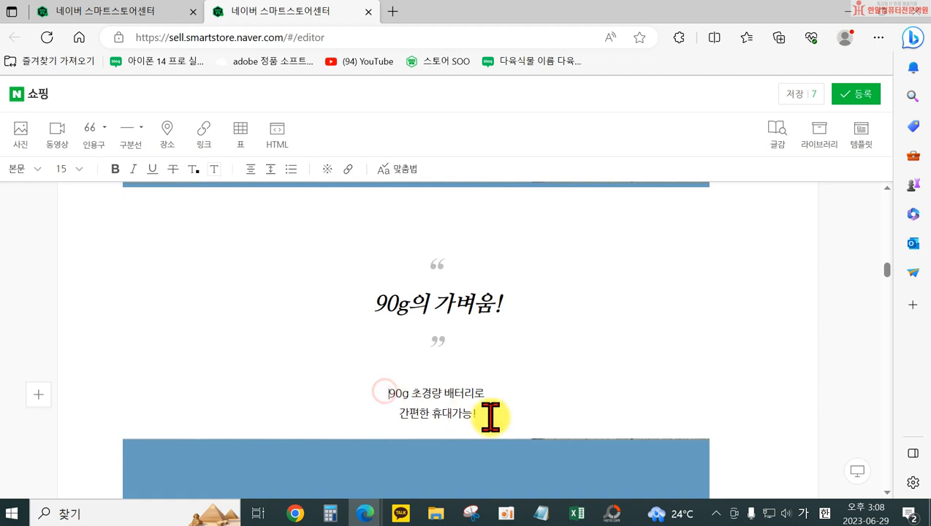
left_click(494, 416)
key("Return")
scroll(603, 439, "down", 2)
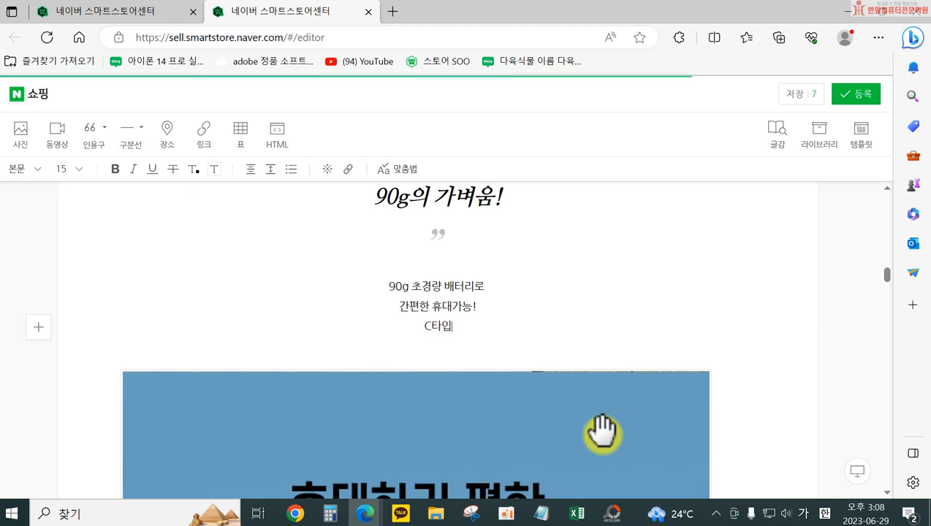
type("C타입 충전포트루")
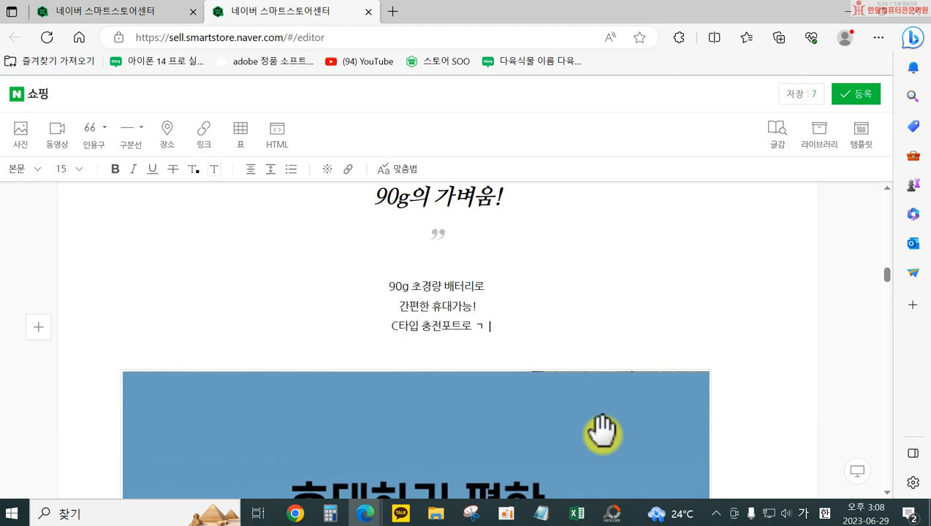
key("BackSpace")
key("BackSpace")
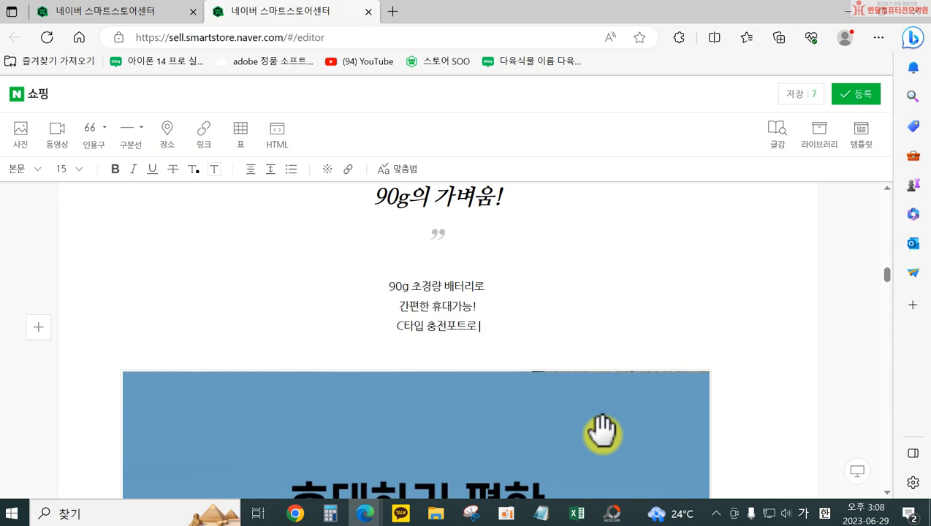
Check the USB-C photo's wording, then extend the third line to "최근 많이 사용하는 C타입 충전포트로 어디서나 간편하게"
scroll(602, 435, "down", 15)
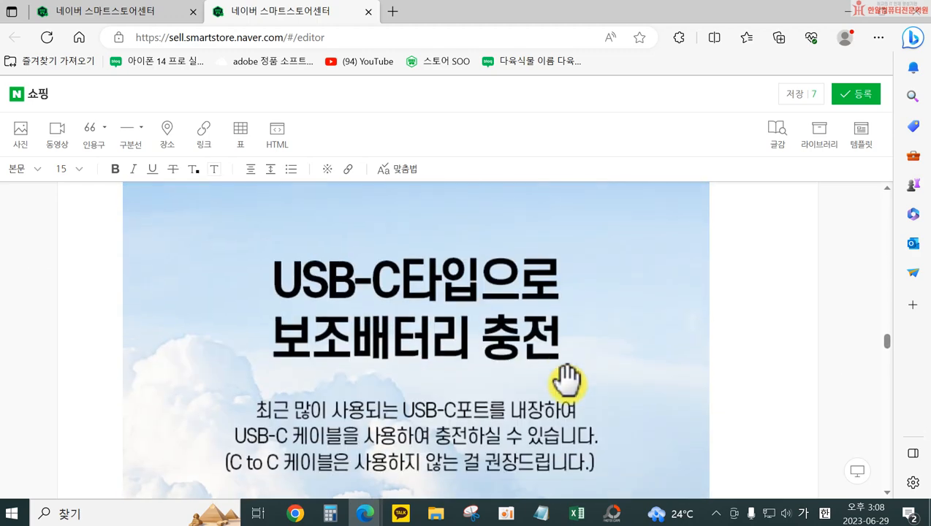
scroll(567, 380, "down", 1)
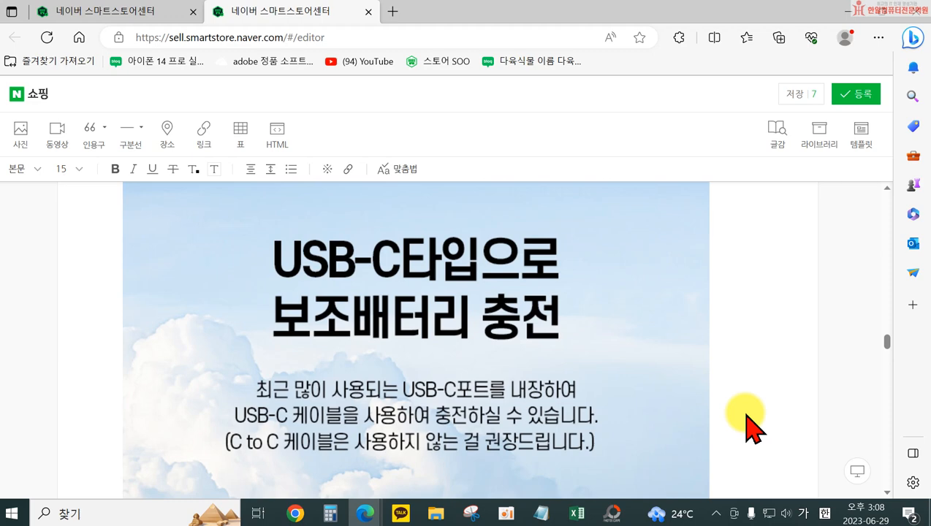
scroll(707, 370, "up", 15)
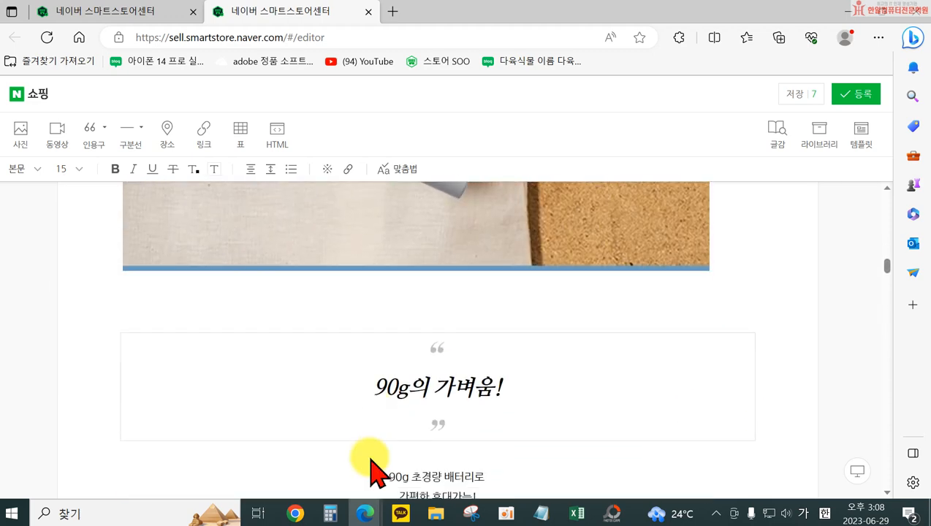
scroll(380, 410, "down", 2)
left_click(388, 376)
type("ㅊ")
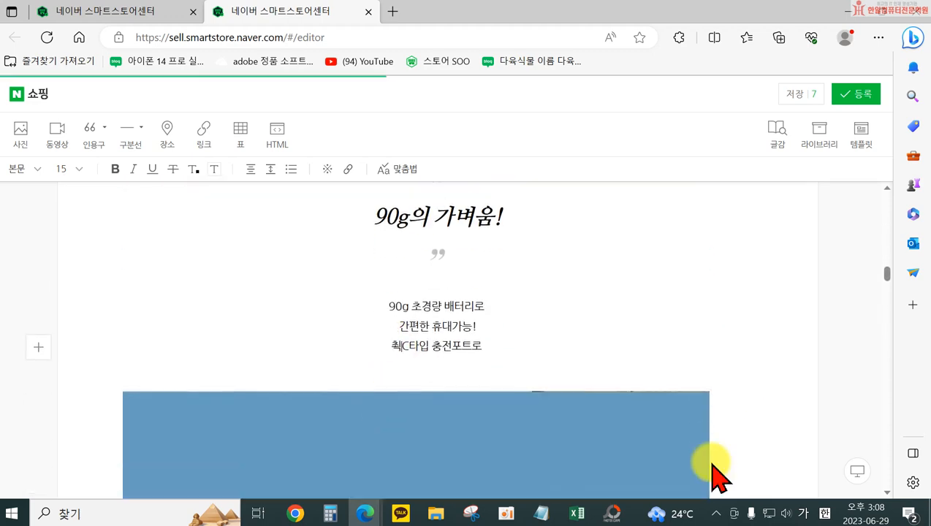
type("느")
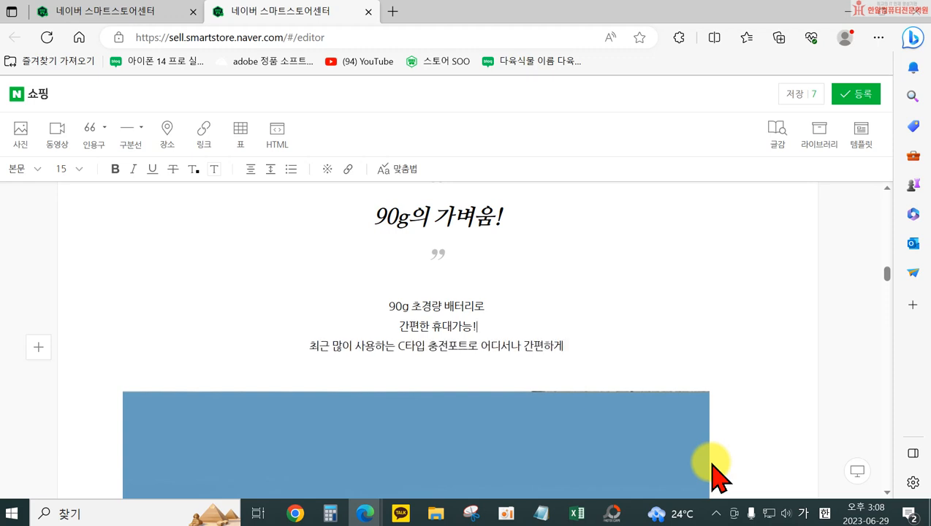
Complete the C타입 sentence with "재 충전하여 사용할 수 있답니다.", leaving a blank line above it and breaking it before "간편하게"
key("Return")
key("Down")
key("End")
type("ㅈ")
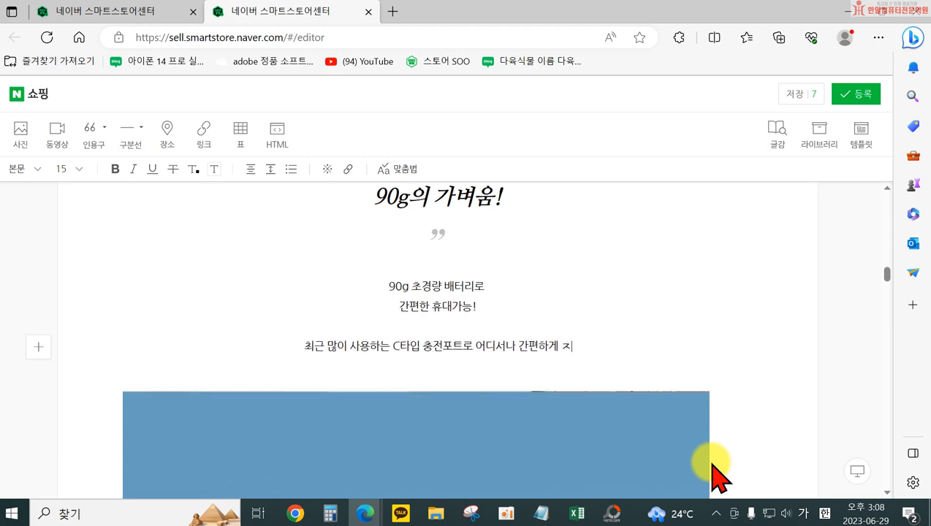
type(" 취")
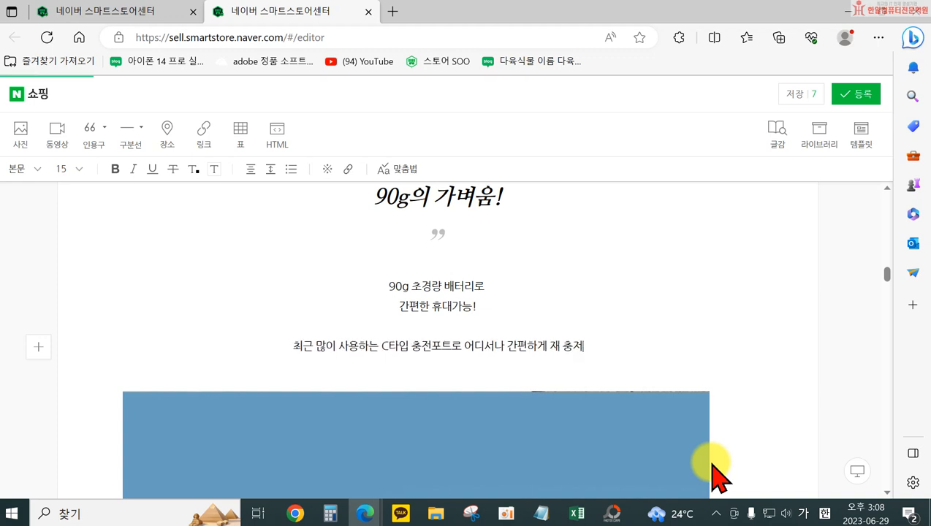
type("전하여 사용할 수 있답니다.")
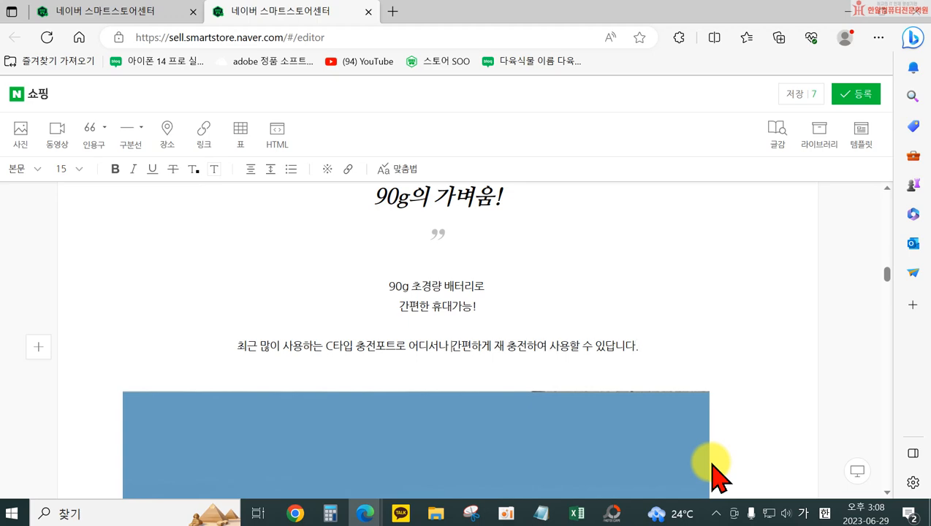
key("Return")
Review the photos below the body text down to the end of the description
scroll(464, 398, "down", 8)
scroll(460, 404, "down", 10)
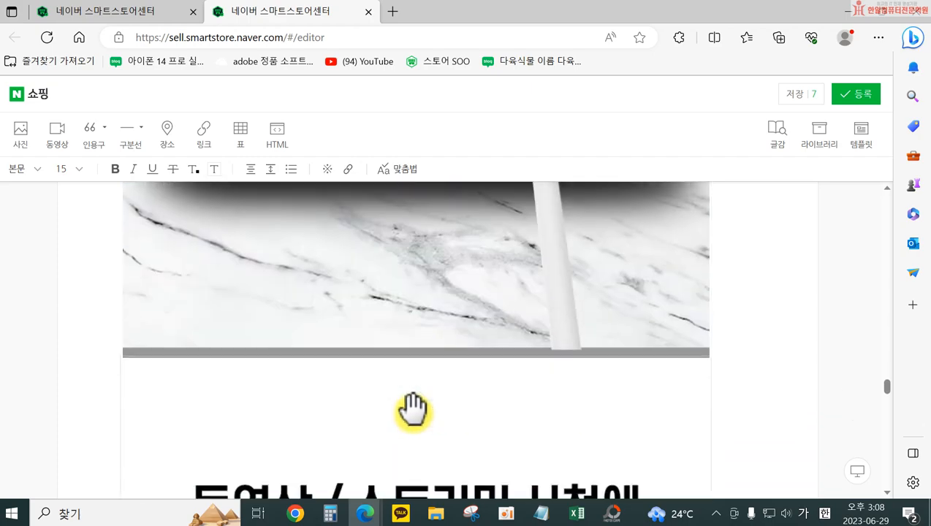
scroll(413, 410, "down", 10)
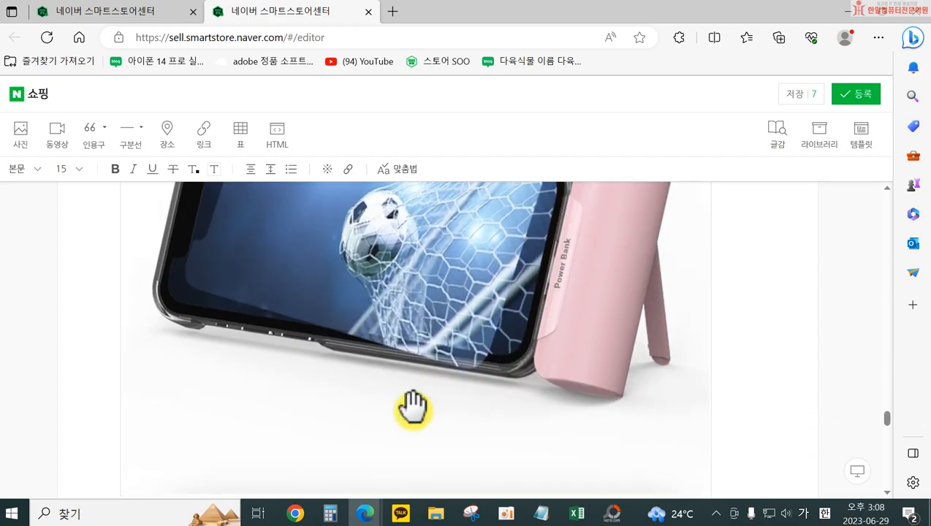
scroll(413, 408, "up", 5)
scroll(416, 398, "down", 8)
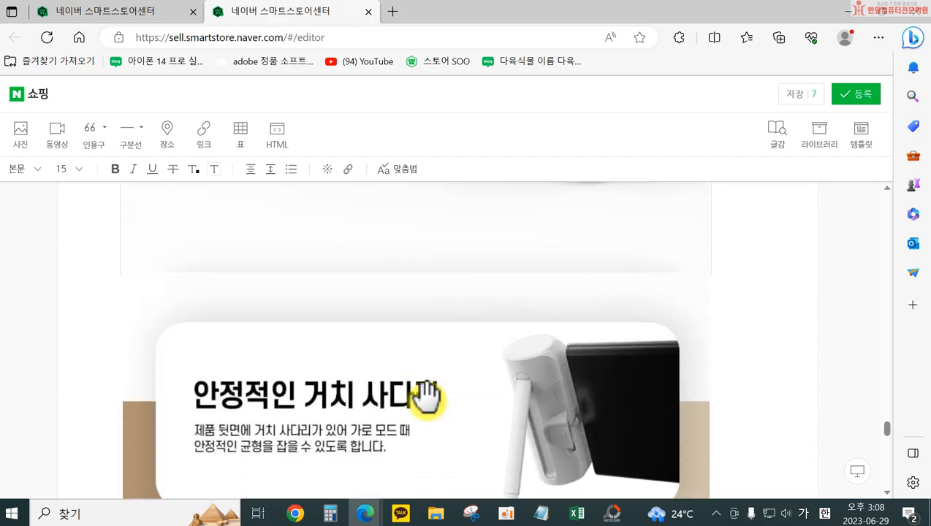
scroll(427, 398, "down", 12)
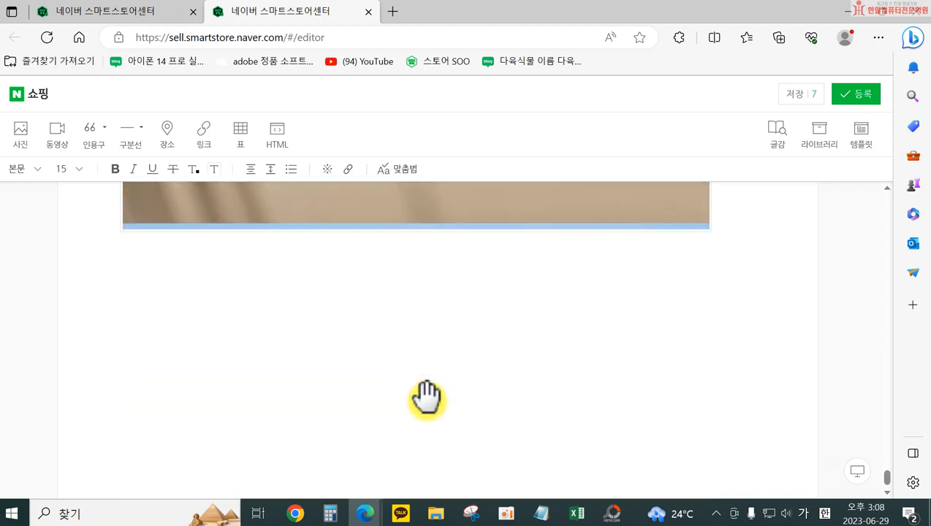
scroll(427, 398, "up", 3)
scroll(181, 443, "down", 1)
Insert photo 22 from the 보조배터리 folder below the last photo of the description
left_click(175, 433)
left_click(26, 141)
left_click(398, 191)
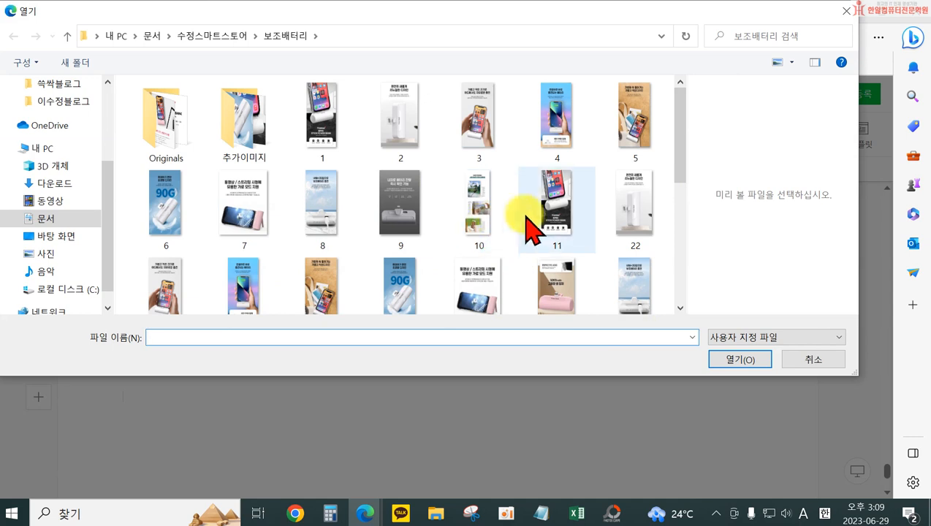
left_click(565, 214)
left_click(474, 136)
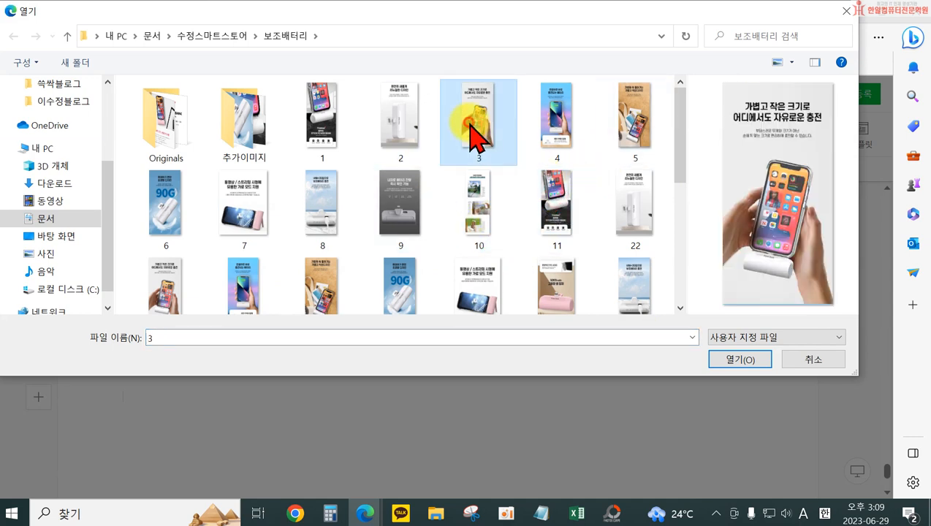
left_click(558, 137, "ctrl")
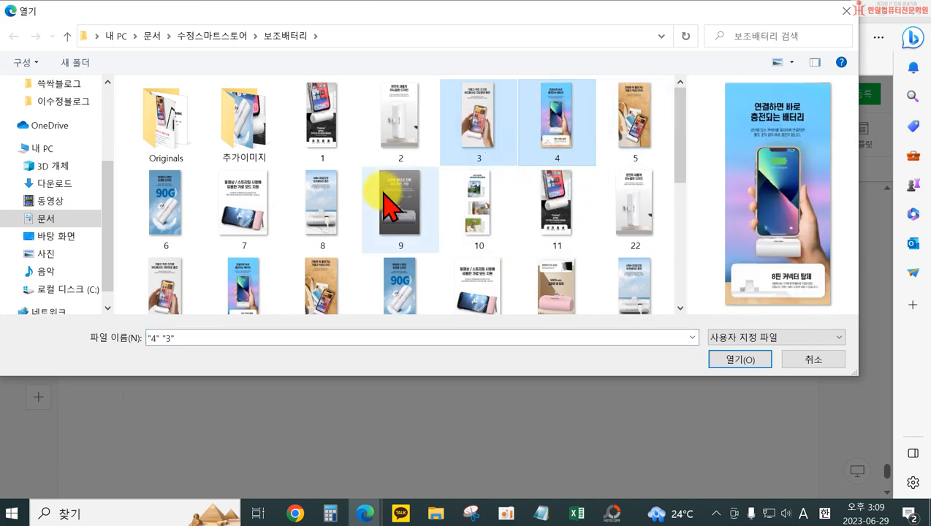
left_click(633, 214, "ctrl")
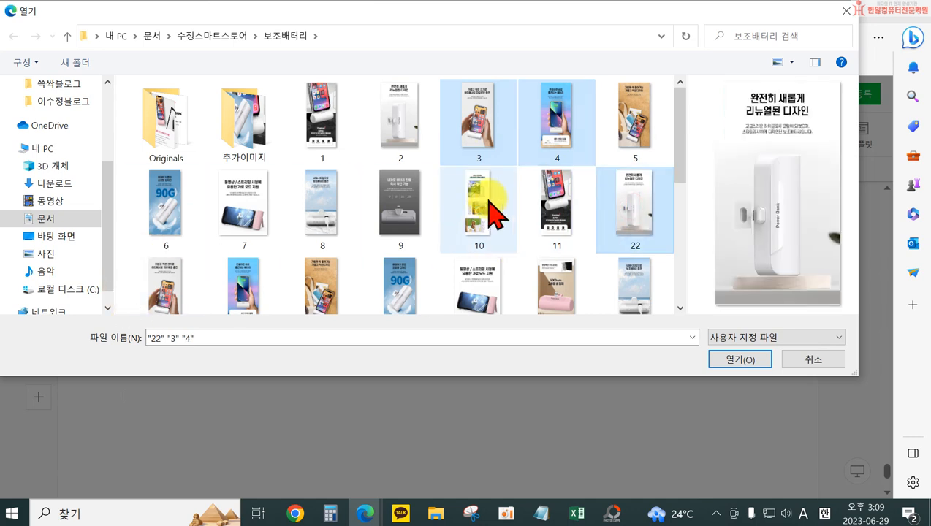
left_click(633, 228)
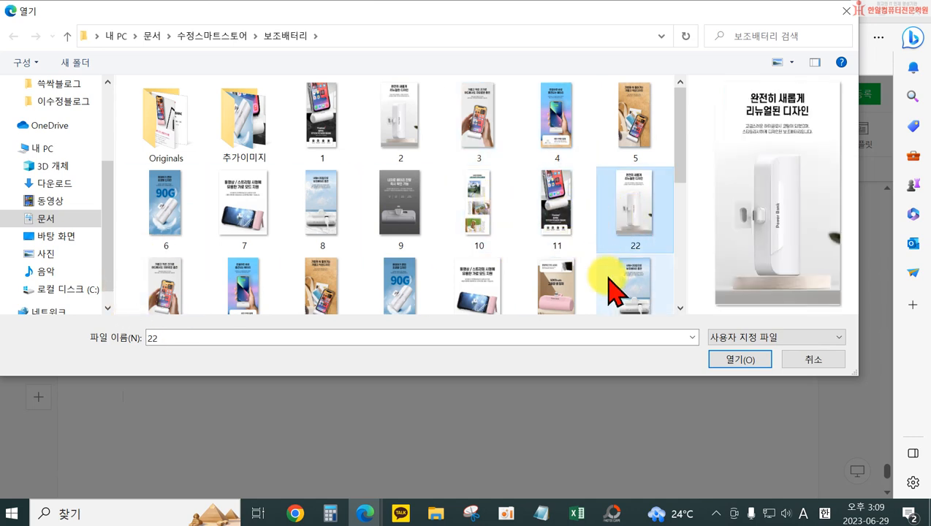
left_click(739, 357)
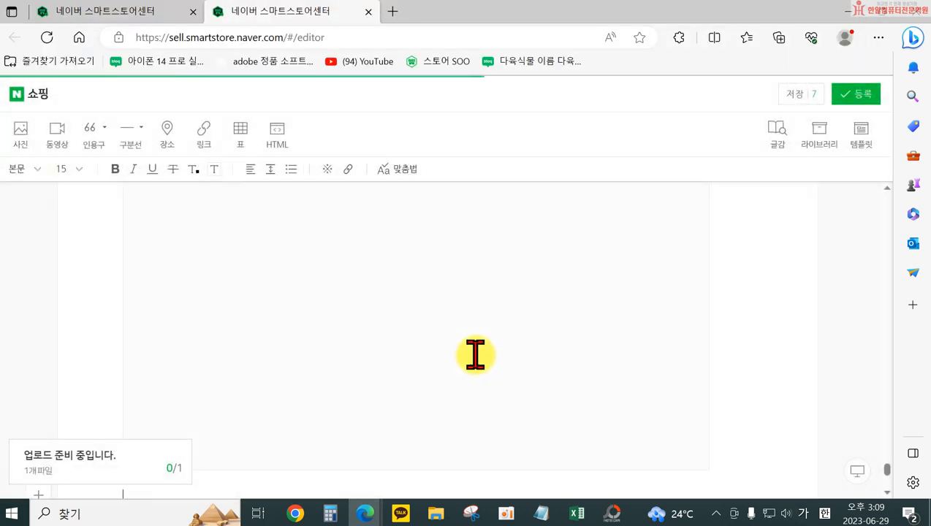
Move the "완전히 새롭게 리뉴얼된 디자인" photo up beside the blue 90G photo, forming a side-by-side pair
scroll(459, 339, "up", 15)
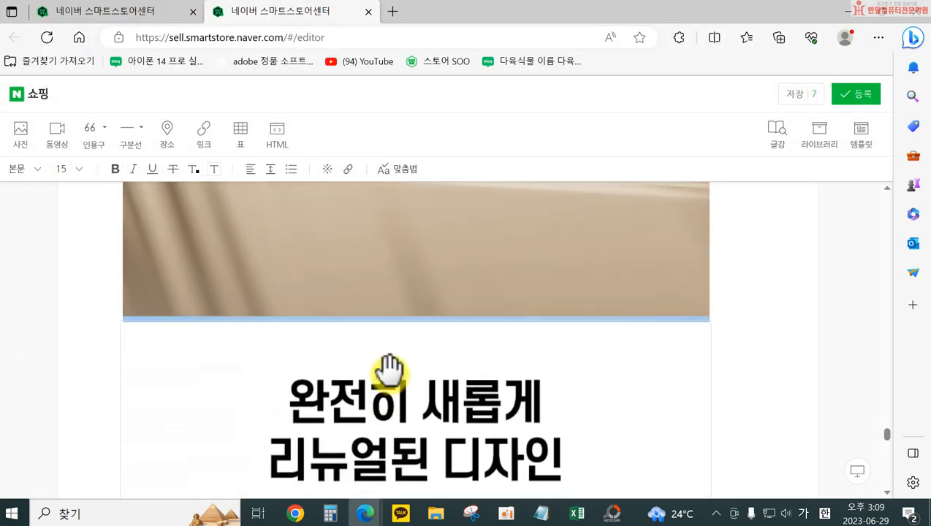
scroll(395, 360, "up", 15)
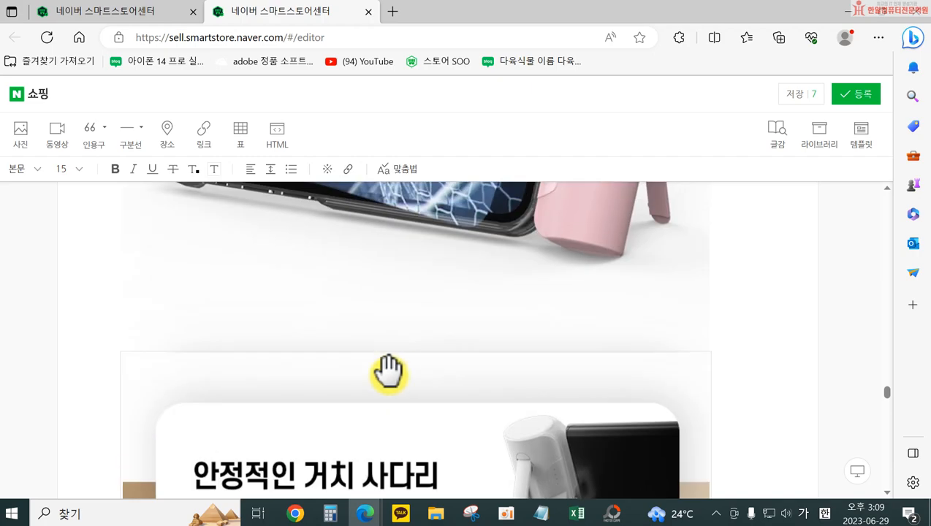
scroll(391, 358, "up", 15)
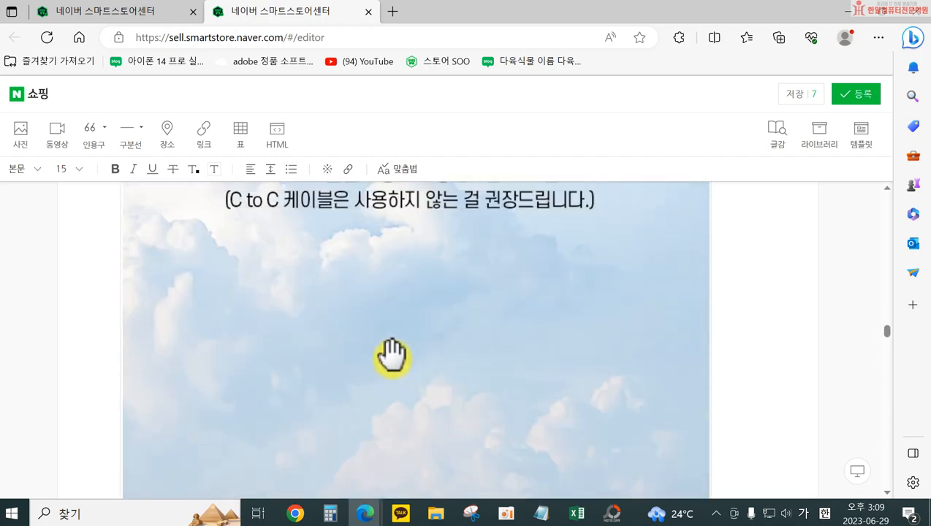
scroll(394, 358, "down", 15)
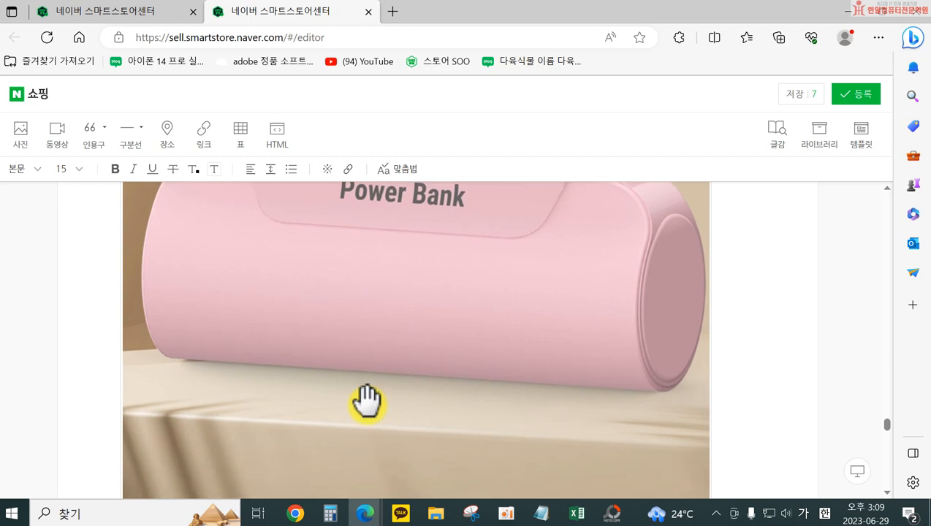
scroll(371, 397, "down", 8)
scroll(381, 333, "up", 2)
left_click_drag(382, 325, 408, 267)
scroll(373, 292, "up", 4)
scroll(364, 264, "up", 10)
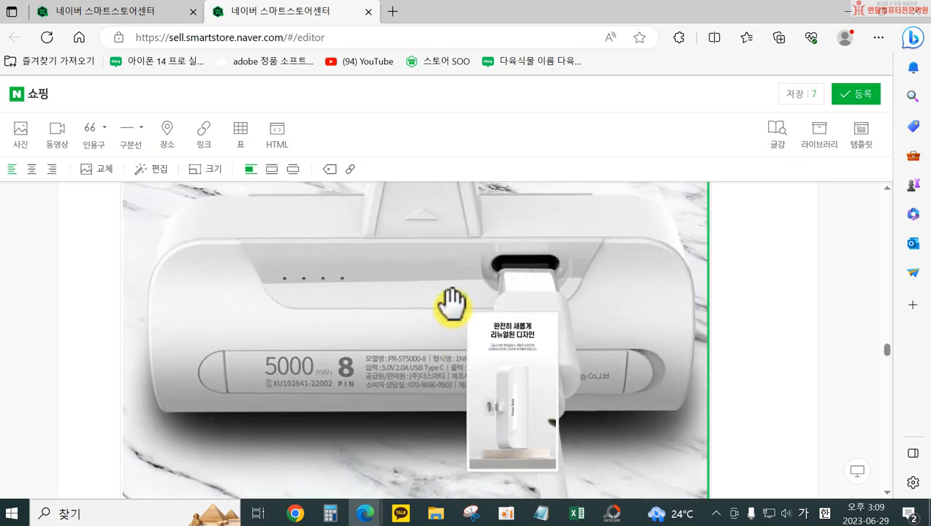
left_click_drag(451, 302, 354, 342)
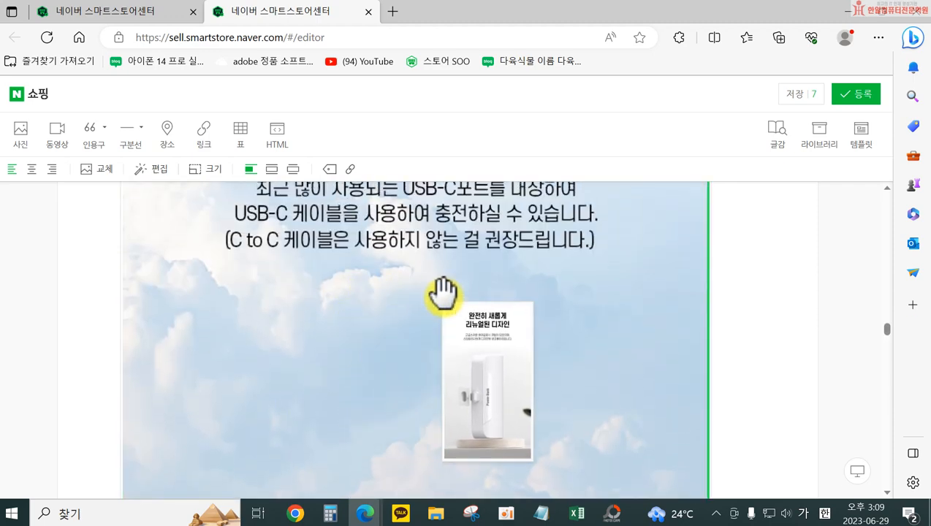
left_click_drag(307, 238, 500, 309)
scroll(500, 310, "up", 2)
left_click_drag(456, 378, 447, 350)
scroll(448, 351, "down", 1)
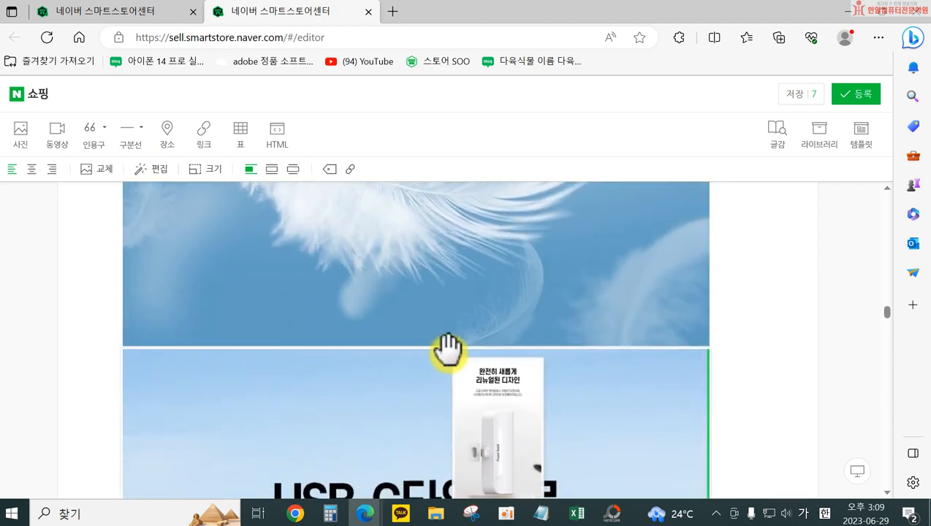
scroll(439, 351, "up", 8)
left_click_drag(440, 349, 466, 358)
scroll(407, 292, "up", 6)
scroll(426, 483, "down", 10)
scroll(703, 272, "up", 3)
scroll(700, 380, "down", 5)
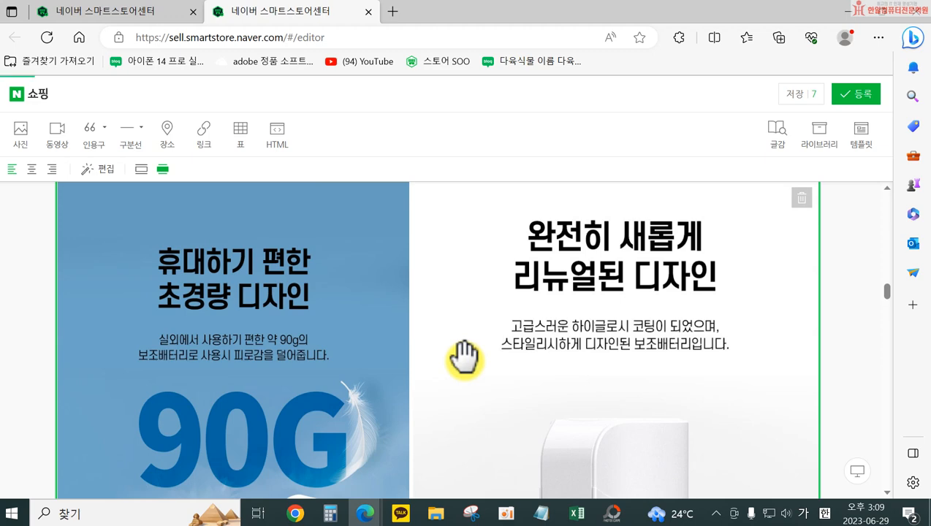
Try to add a line between the side-by-side photo pair and the USB-C charging photo below it
scroll(483, 353, "down", 6)
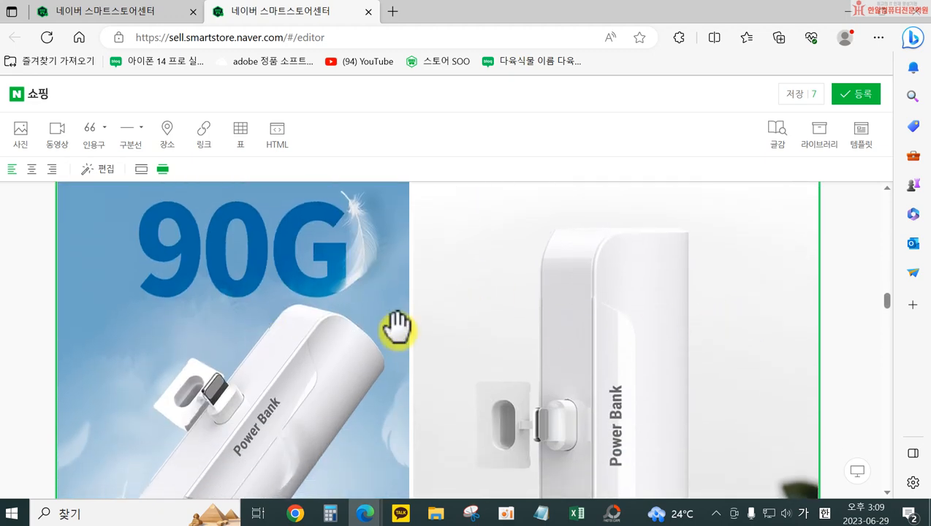
scroll(520, 353, "down", 6)
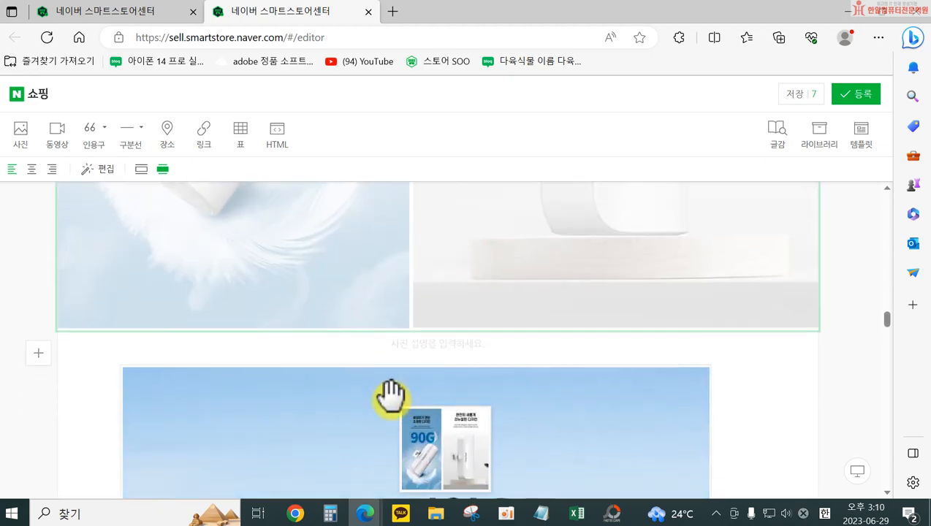
left_click(501, 272)
left_click_drag(513, 298, 667, 306)
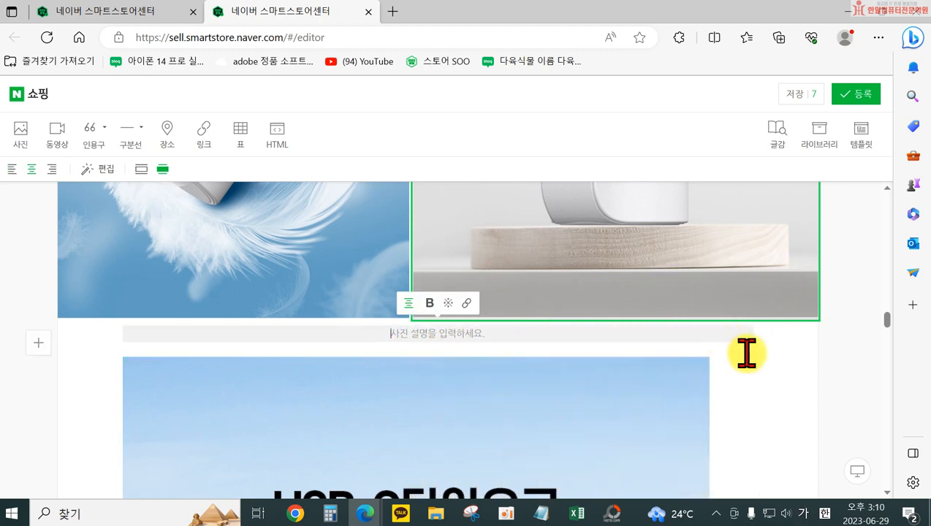
left_click(763, 353)
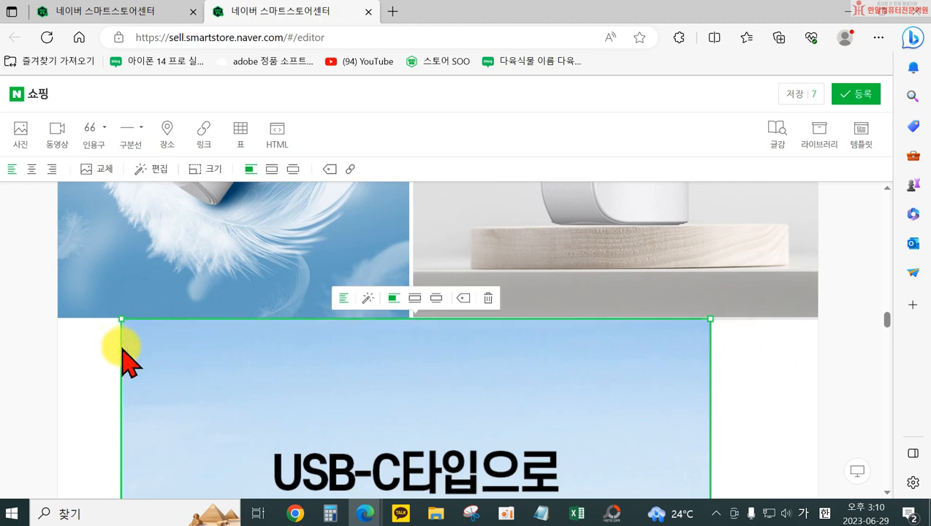
left_click(813, 298)
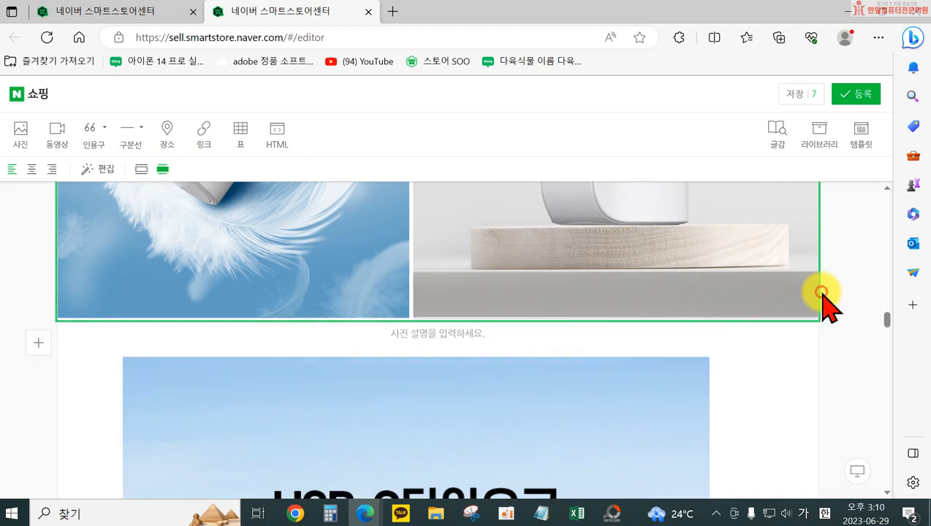
left_click(786, 341)
key("Return")
key("ctrl+z")
Move the "완전히 새롭게 리뉴얼된 디자인" photo out of the side-by-side pair to directly below "간편한 휴대가능!"
scroll(585, 365, "up", 4)
scroll(526, 363, "down", 3)
scroll(486, 371, "up", 1)
left_click_drag(488, 379, 471, 298)
left_click(577, 298)
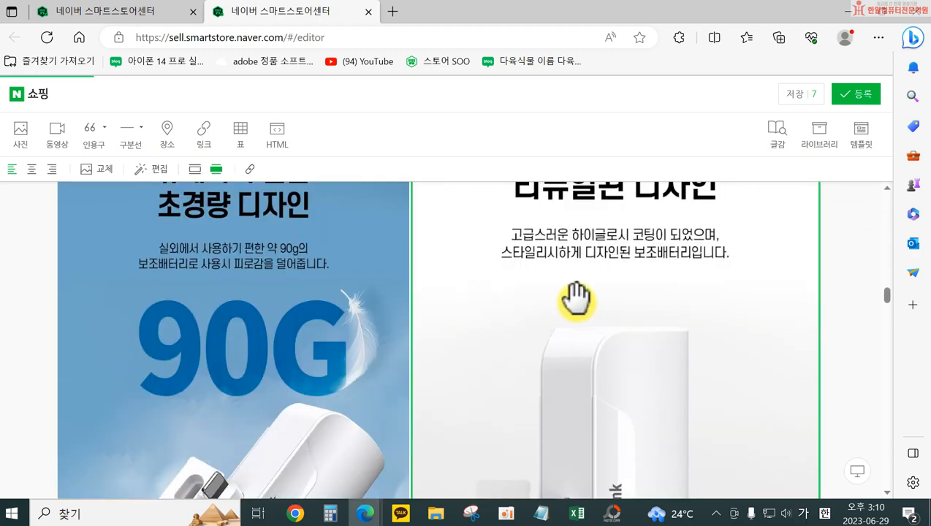
scroll(577, 299, "up", 4)
left_click_drag(530, 333, 423, 306)
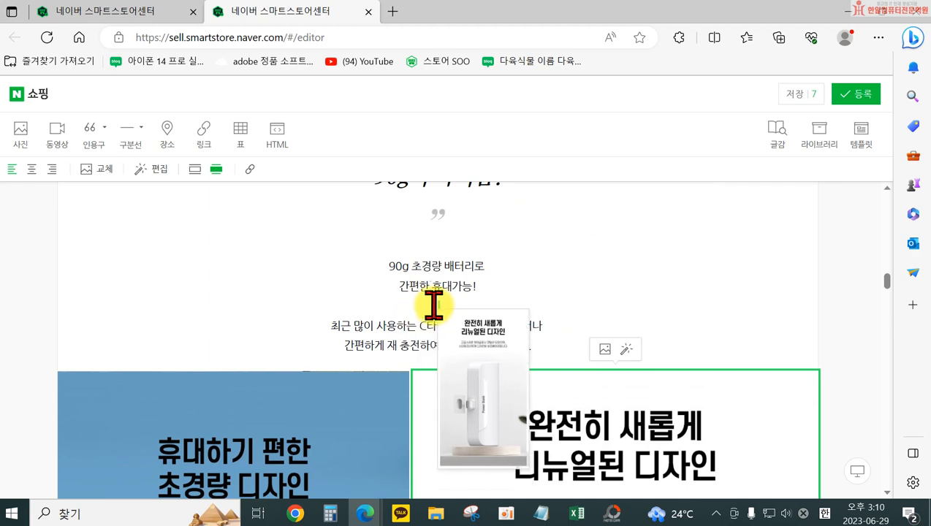
left_click_drag(434, 305, 432, 298)
Check how the separated "완전히 새롭게" and 90G photos sit in relation to the body text and the photos below
scroll(541, 297, "up", 7)
scroll(476, 331, "up", 5)
scroll(471, 351, "down", 11)
scroll(548, 407, "down", 10)
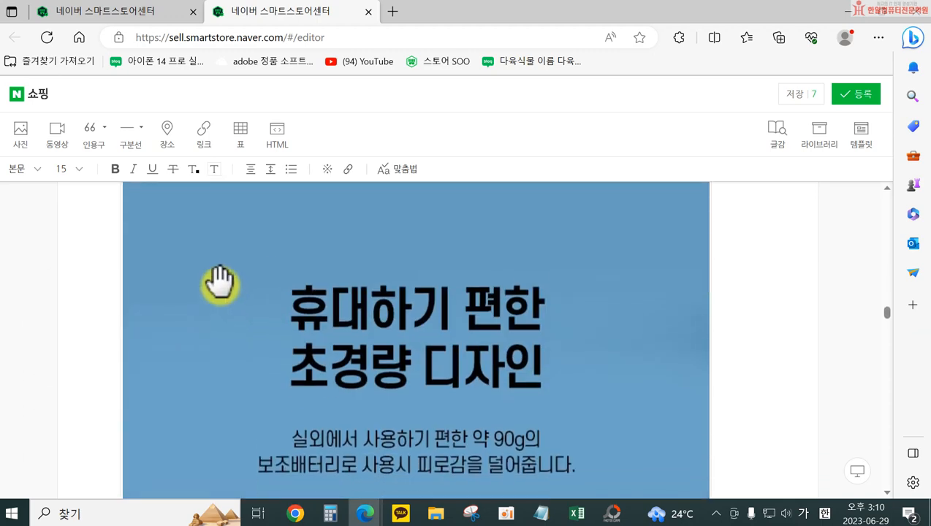
scroll(441, 315, "down", 15)
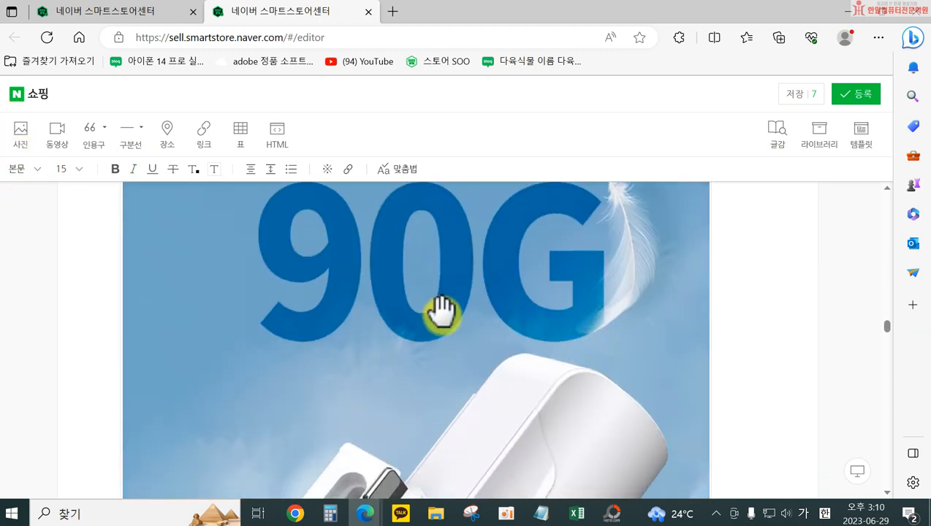
scroll(444, 318, "up", 15)
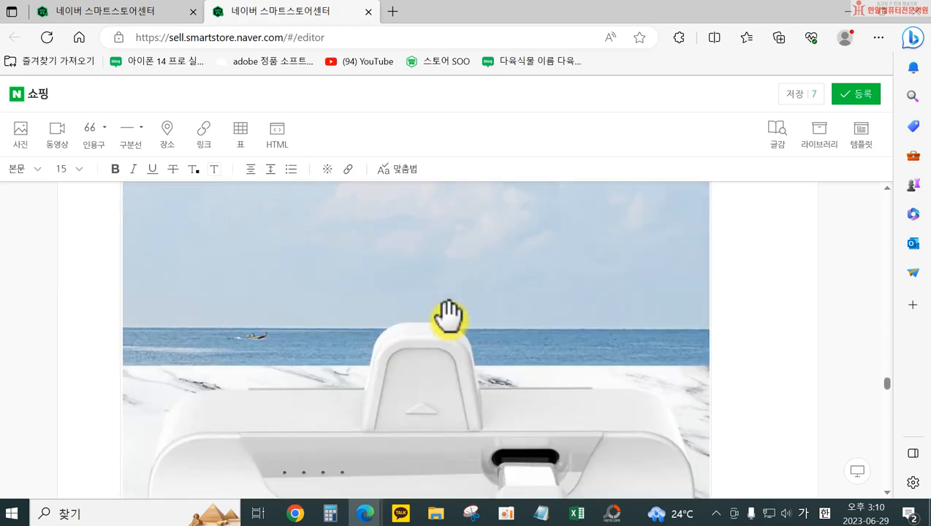
scroll(443, 286, "up", 10)
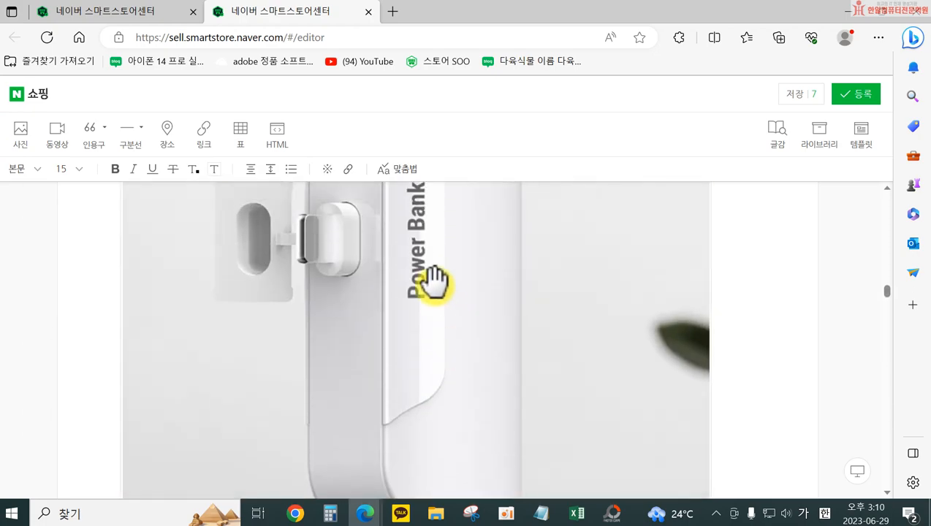
scroll(438, 249, "up", 3)
scroll(445, 329, "down", 8)
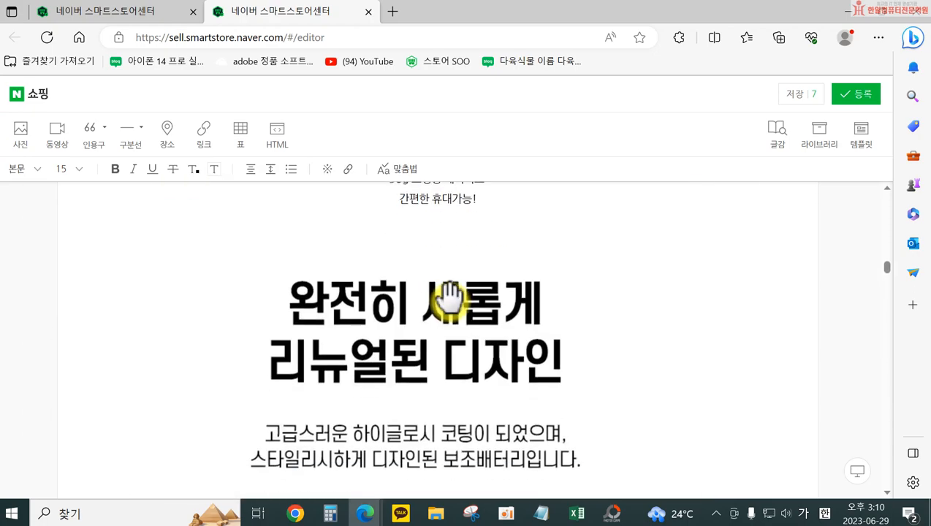
scroll(439, 300, "up", 3)
scroll(420, 294, "up", 3)
scroll(409, 340, "down", 10)
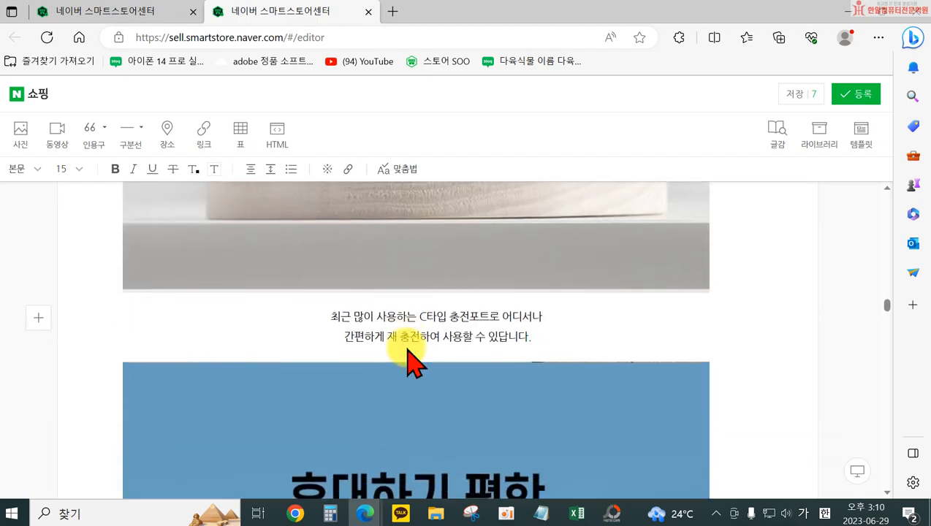
Move the two-line C타입 sentence from below the "완전히 새롭게" photo to beneath "간편한 휴대가능!", with a blank line between them
left_click(307, 293)
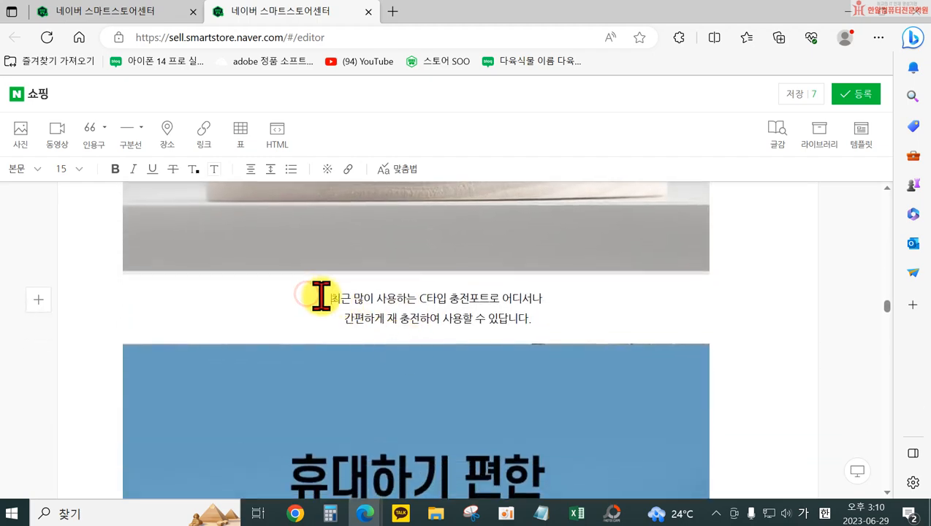
key("BackSpace")
scroll(585, 276, "up", 8)
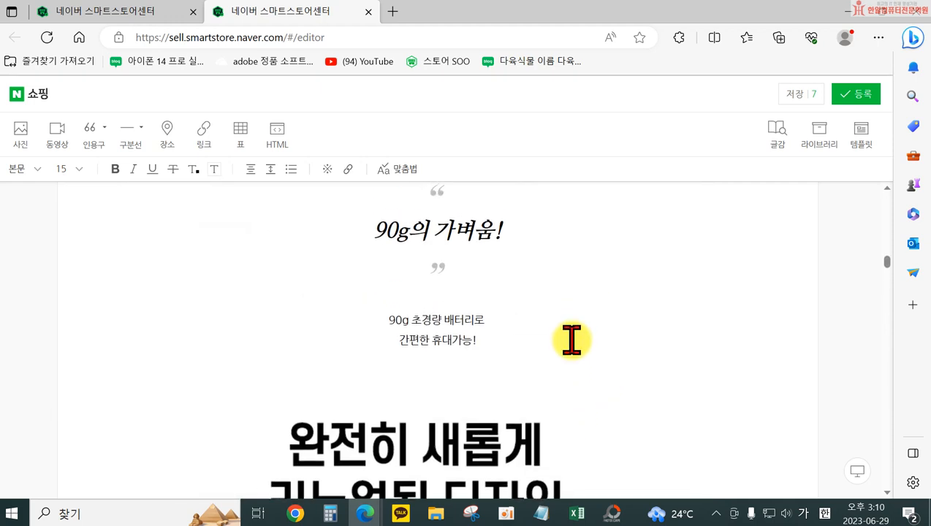
type("최근 많이 사용하는 C타입 충전포트로 어디서나 간편하게 재충전하여 사용할 수 있습니다.")
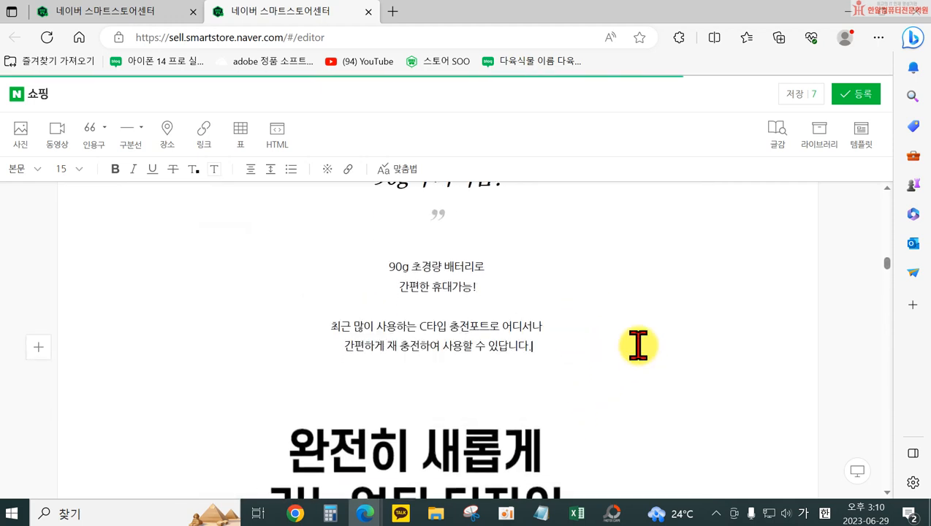
scroll(610, 337, "down", 5)
scroll(582, 328, "down", 10)
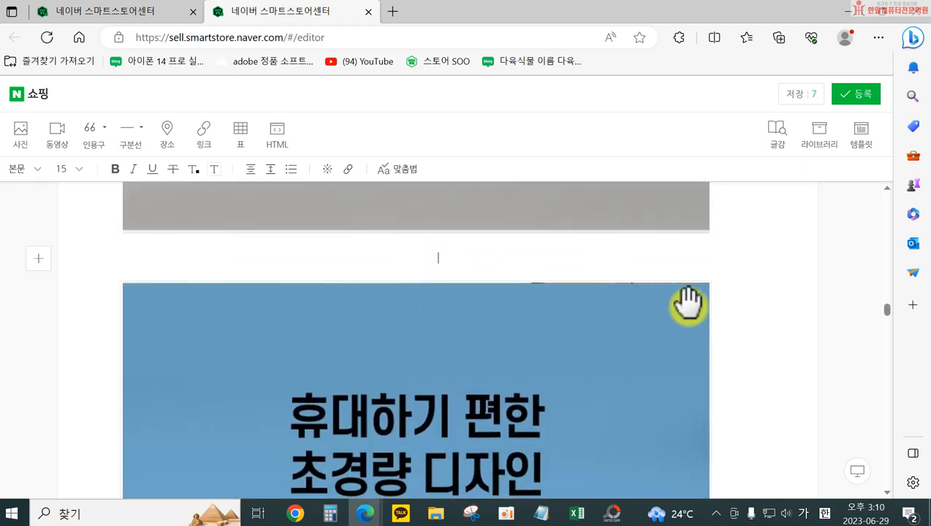
scroll(482, 302, "up", 15)
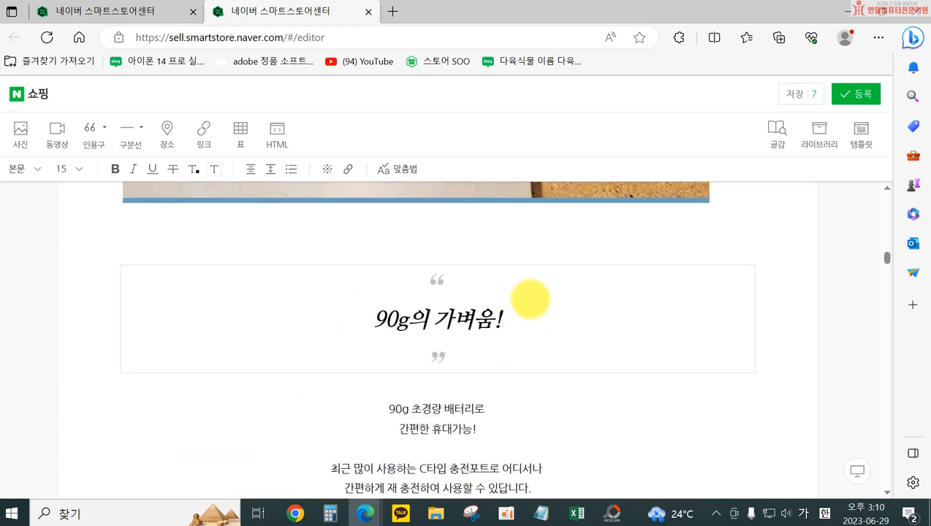
scroll(567, 305, "down", 3)
left_click(569, 301)
scroll(589, 297, "up", 4)
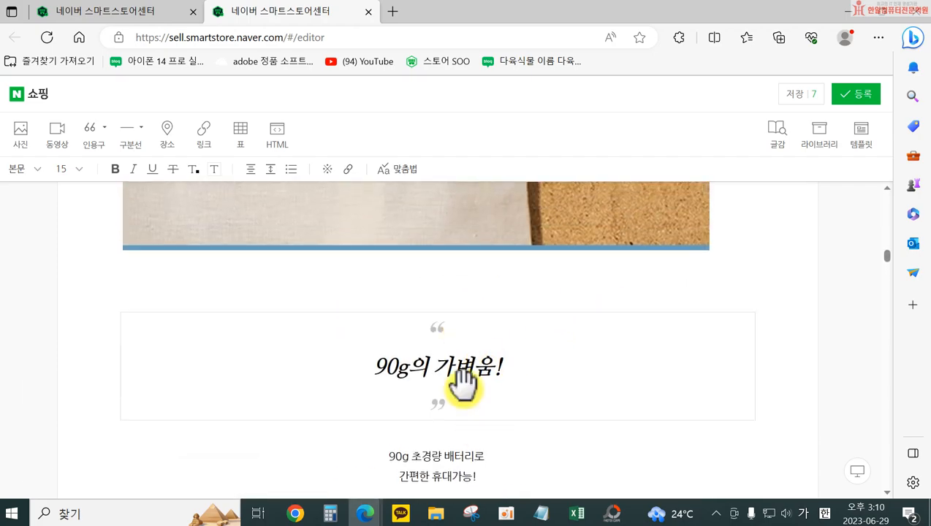
Add a blank line below the intro sentence "도킹형 보조배터리로 여행걱정 끝!", above the "가방에 쏙 들어가는" photo
scroll(460, 371, "up", 10)
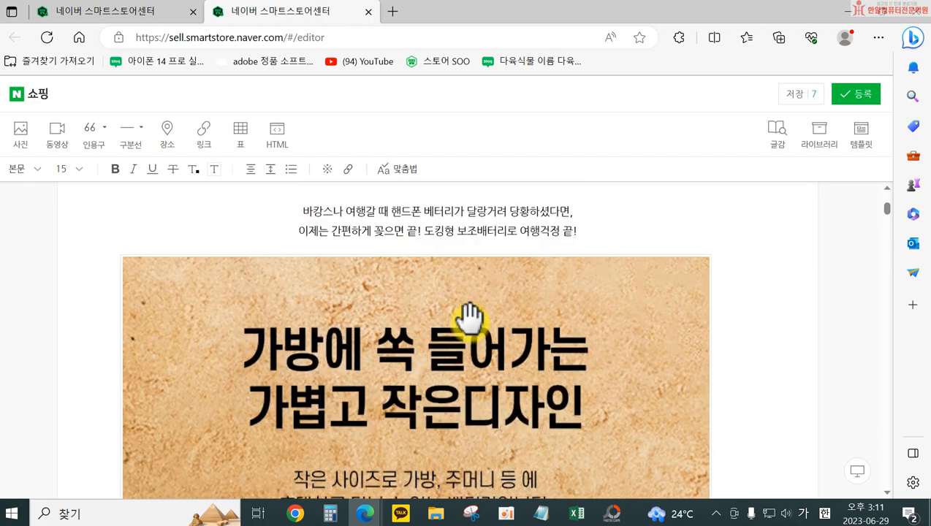
scroll(471, 321, "up", 3)
scroll(480, 370, "down", 5)
scroll(497, 348, "up", 3)
left_click(638, 353)
key("Return")
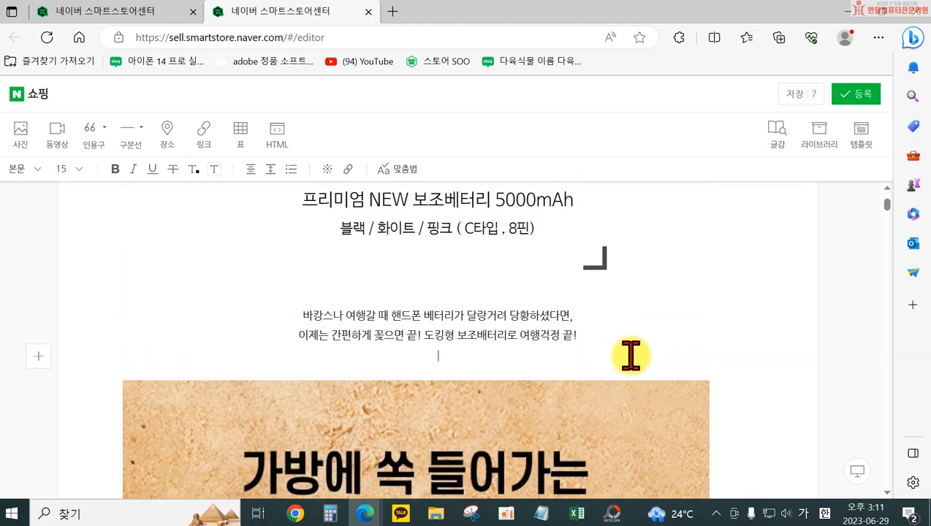
scroll(443, 348, "up", 2)
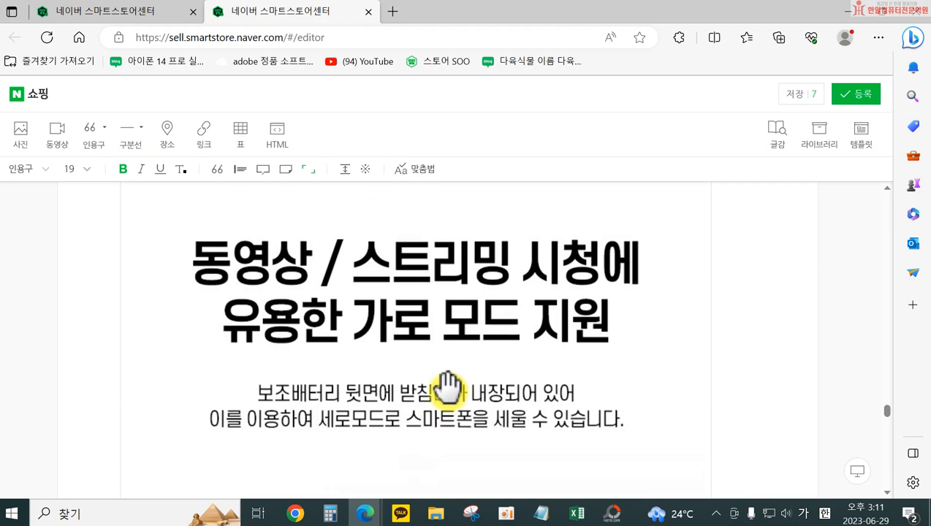
Review the horizontal-mode, 5000mAh and USB-C charging photos, including the cable guidance on the USB-C photo
scroll(459, 417, "down", 5)
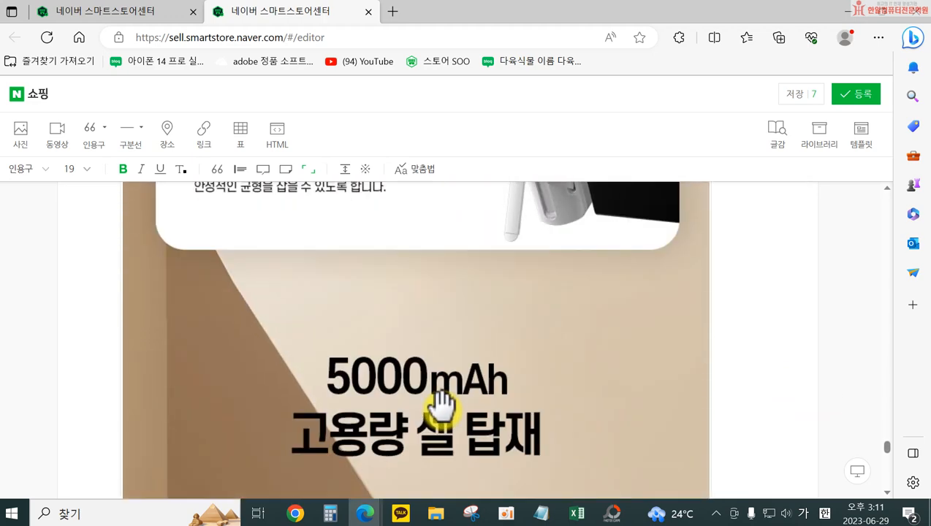
scroll(442, 402, "down", 3)
scroll(442, 402, "up", 8)
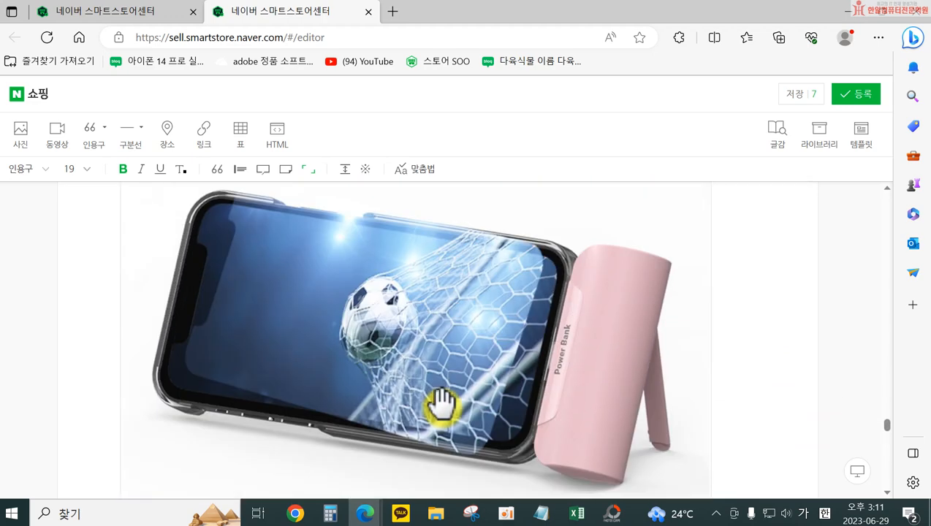
scroll(442, 402, "up", 10)
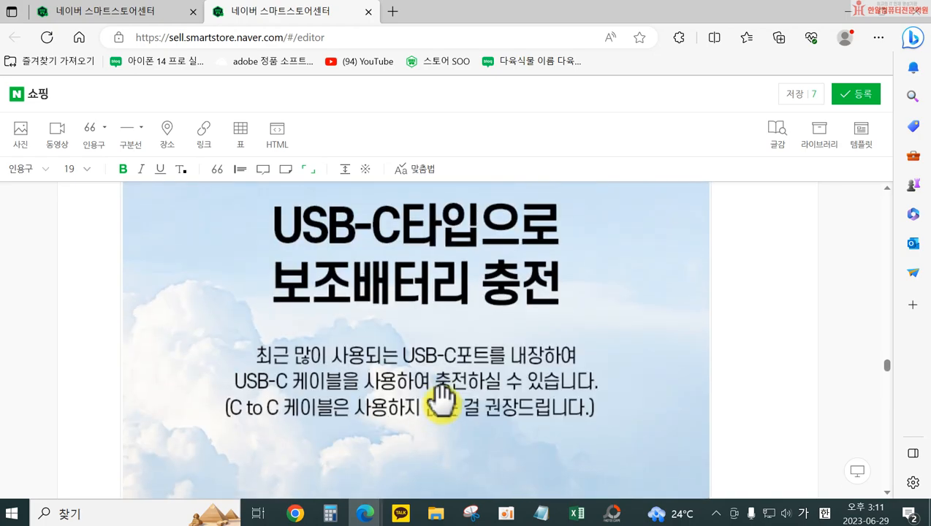
scroll(442, 401, "up", 3)
scroll(439, 409, "down", 5)
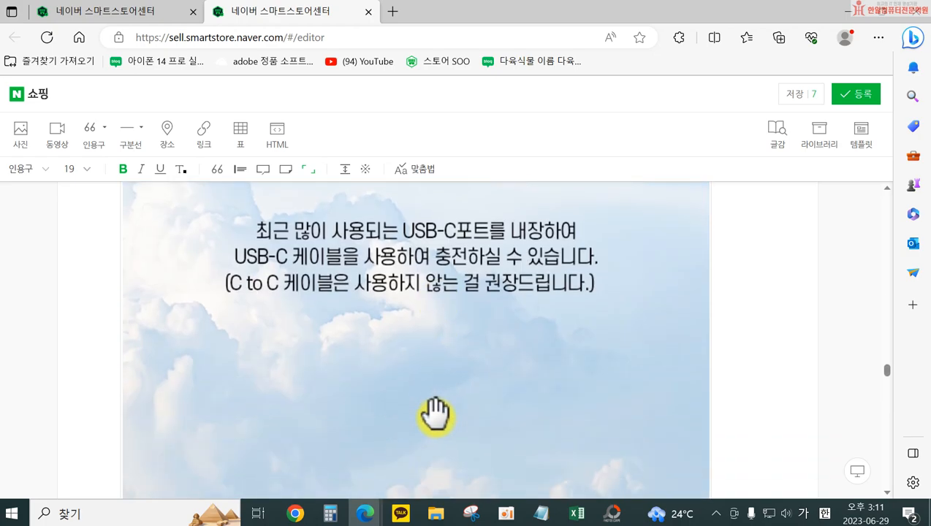
scroll(436, 417, "down", 8)
Add the line "(C to C 케이블 사용 금지)" beneath the C타입 sentence in the body text
scroll(414, 390, "up", 10)
scroll(396, 387, "up", 10)
scroll(409, 385, "up", 5)
scroll(512, 439, "down", 2)
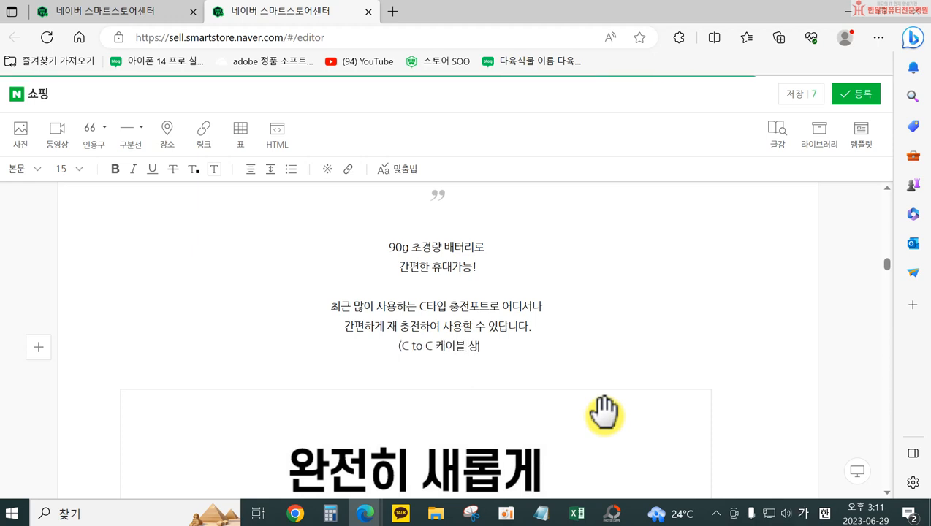
scroll(604, 414, "down", 10)
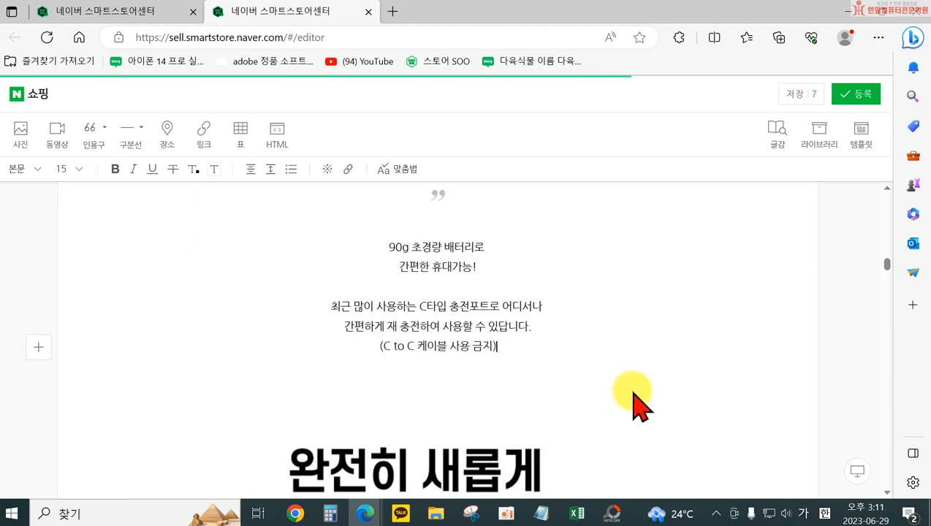
scroll(592, 421, "up", 3)
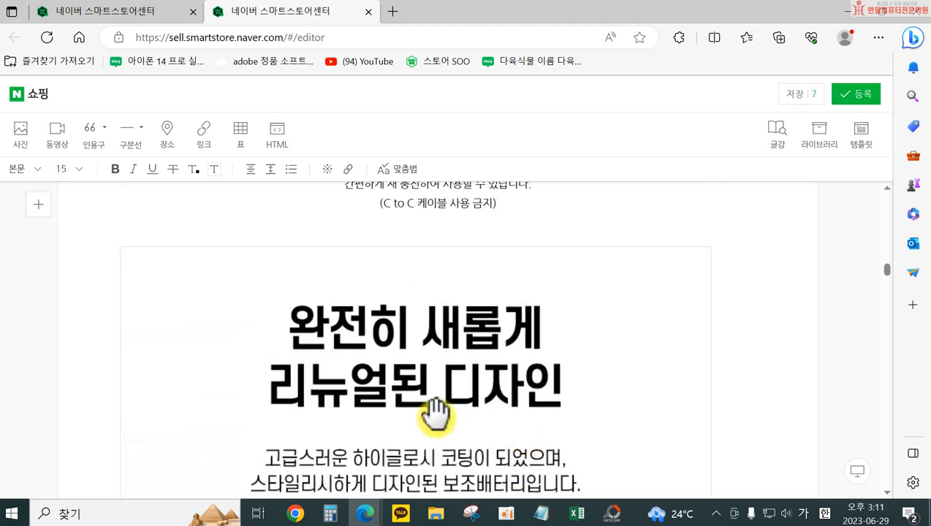
Move the "완전히 새롭게 리뉴얼된 디자인" photo between the "90g의 가벼움!" quote and the "90g 초경량 배터리로" text, and check the resulting order
scroll(442, 411, "up", 8)
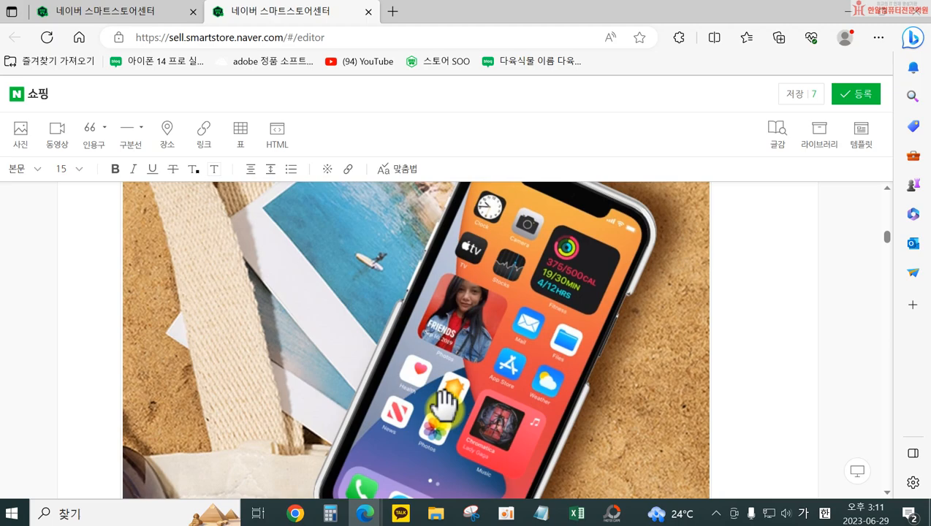
scroll(444, 401, "up", 10)
scroll(446, 413, "down", 4)
scroll(442, 423, "down", 5)
mouse_move(435, 396)
left_mouse_down()
mouse_move(407, 416)
mouse_move(419, 306)
mouse_move(497, 381)
mouse_move(401, 428)
mouse_move(402, 385)
mouse_move(437, 351)
mouse_move(451, 345)
mouse_move(468, 357)
mouse_move(428, 391)
left_mouse_up()
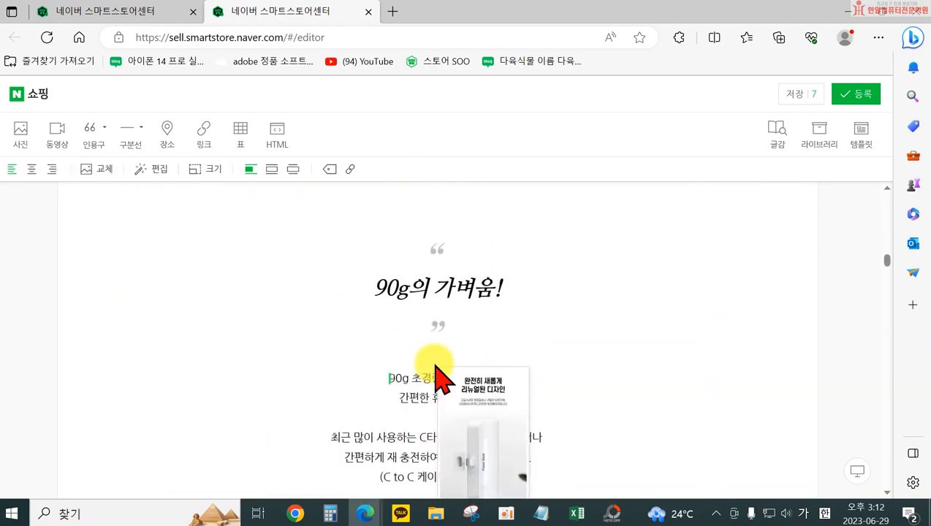
scroll(459, 378, "down", 15)
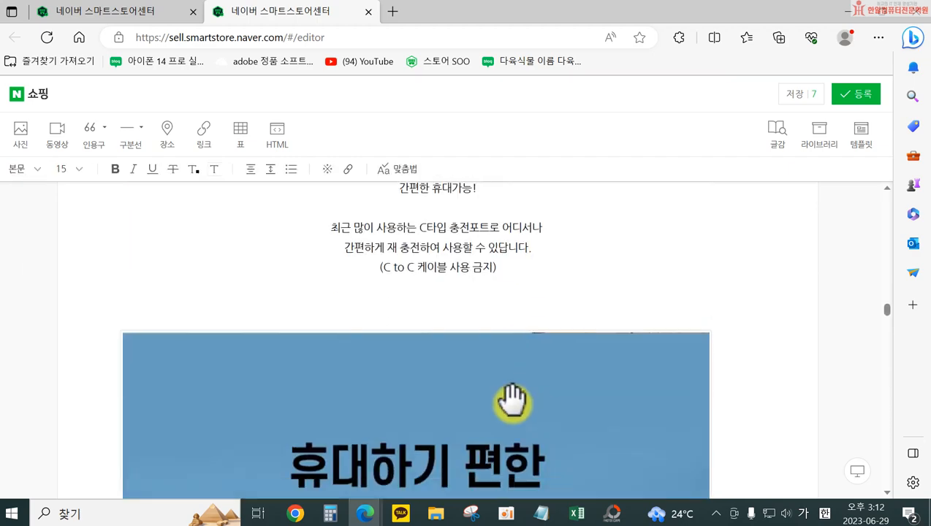
scroll(468, 387, "down", 12)
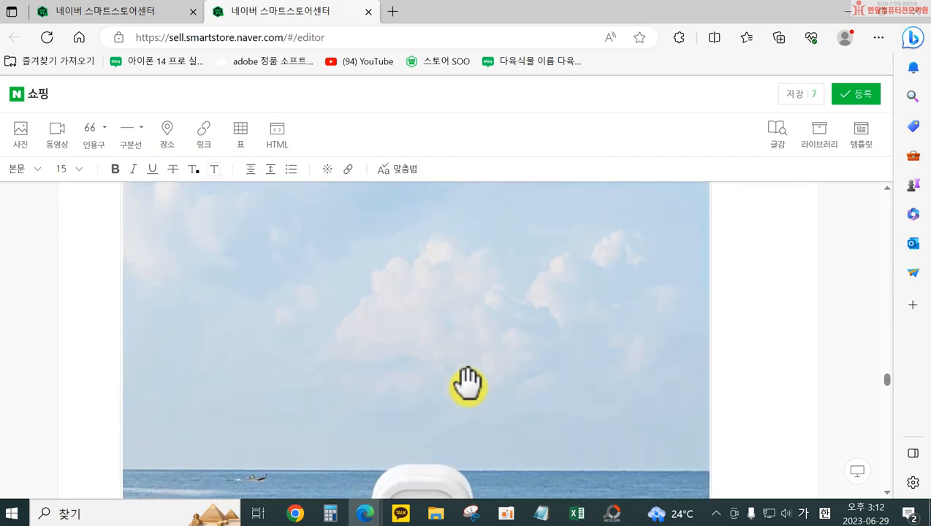
scroll(451, 407, "up", 15)
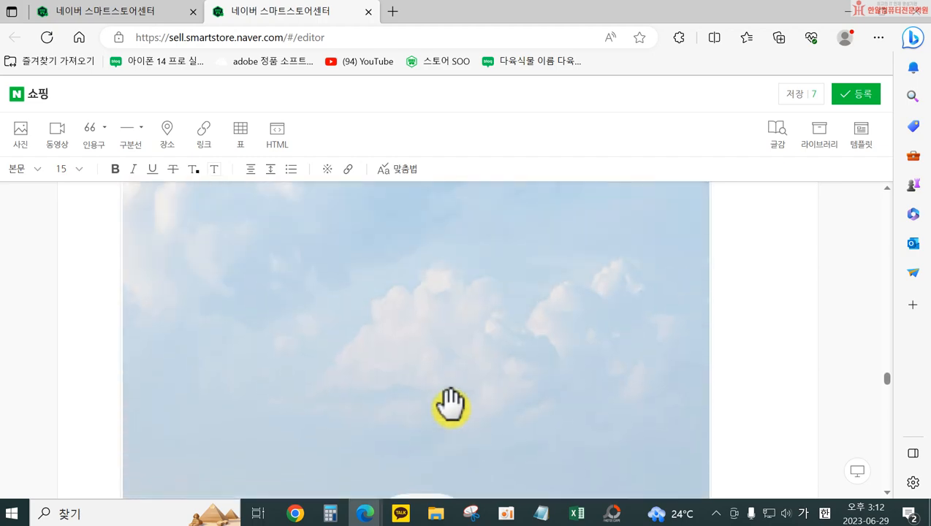
scroll(451, 407, "up", 15)
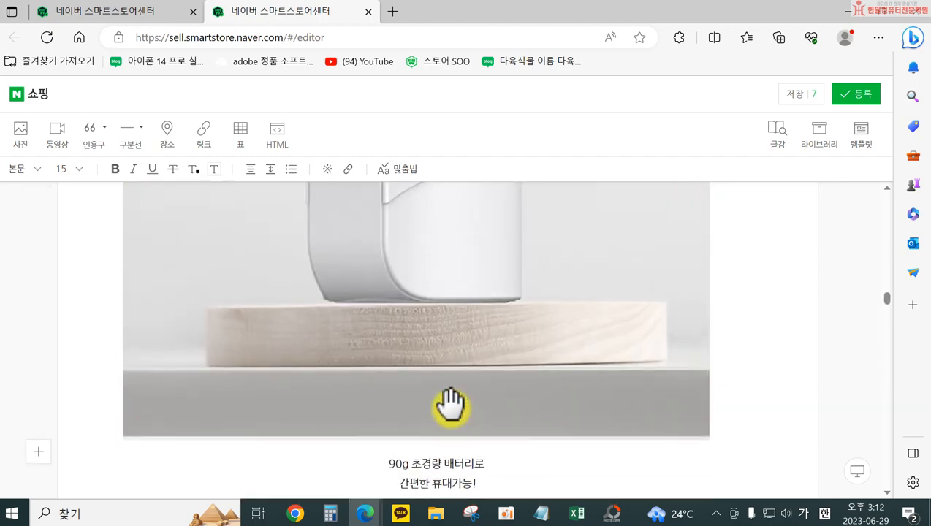
scroll(449, 402, "up", 3)
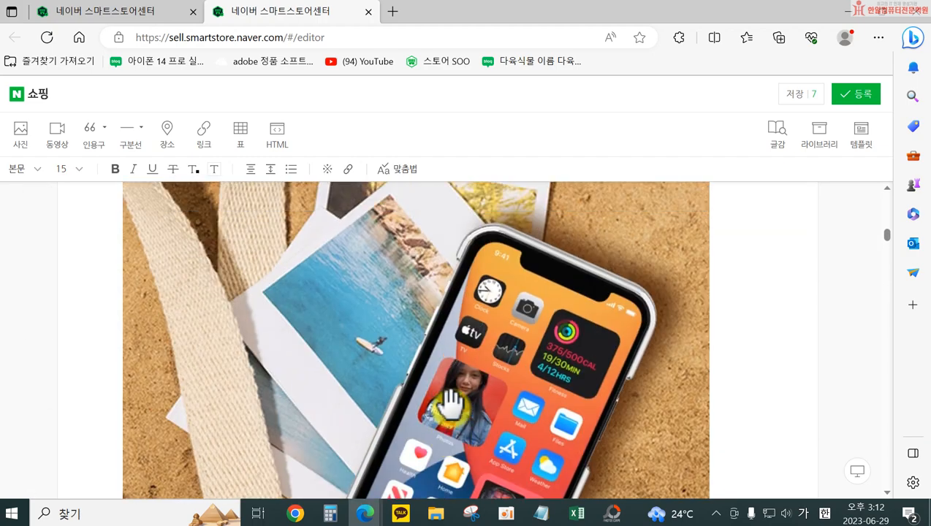
Move the "완전히 새롭게 리뉴얼된 디자인" photo between the title quote and the "바캉스나 여행갈 때" intro text
scroll(447, 402, "down", 10)
left_click(398, 352)
left_click_drag(398, 353, 439, 236)
left_click_drag(440, 402, 436, 347)
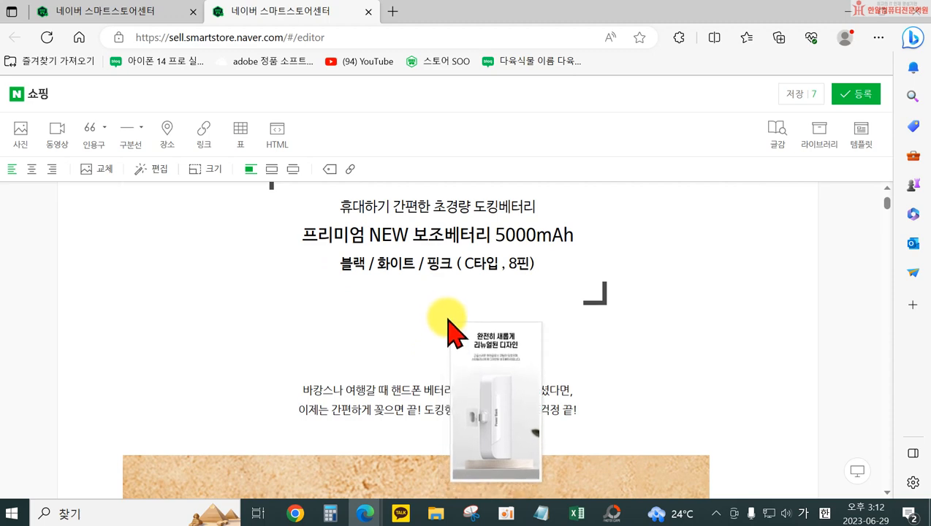
left_click_drag(444, 304, 445, 303)
scroll(471, 358, "up", 10)
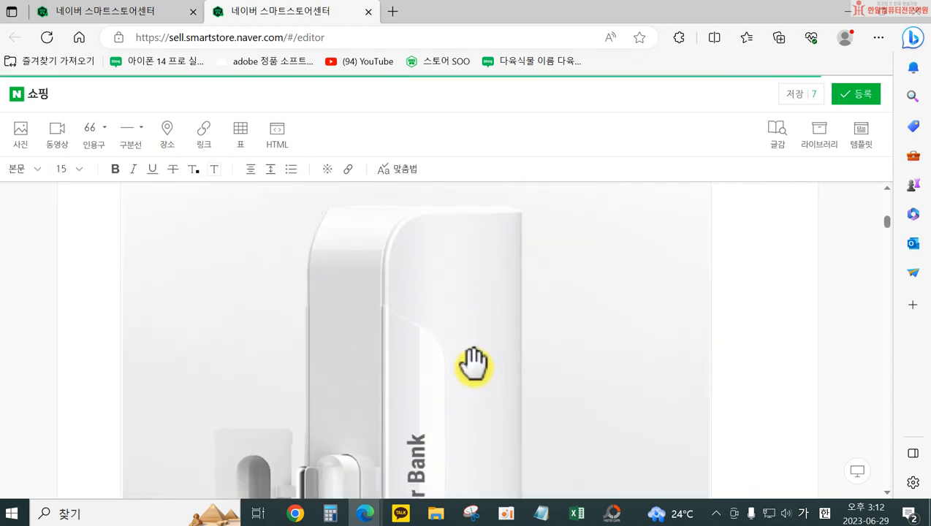
left_click(658, 268)
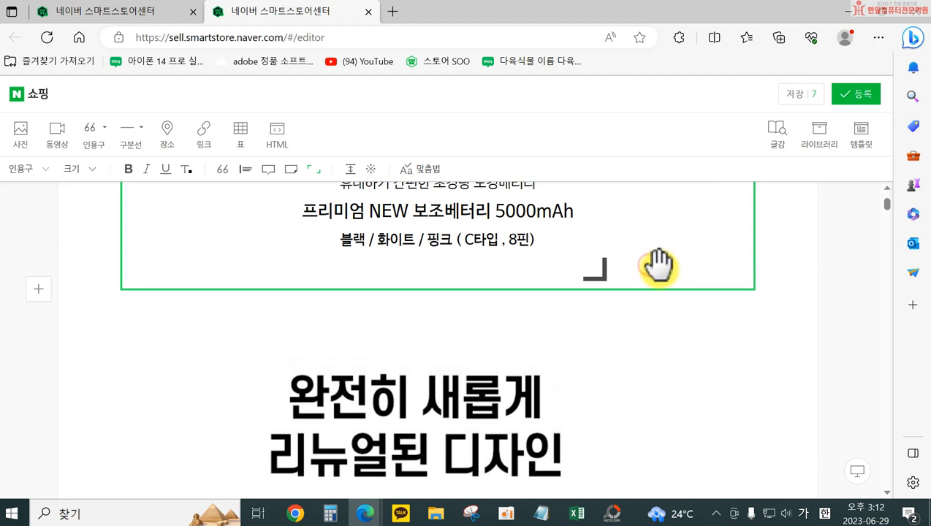
Add a blank line between the title quote and the "완전히 새롭게 리뉴얼된 디자인" photo, and check the order down to the intro text
left_click(778, 279)
left_click(125, 314)
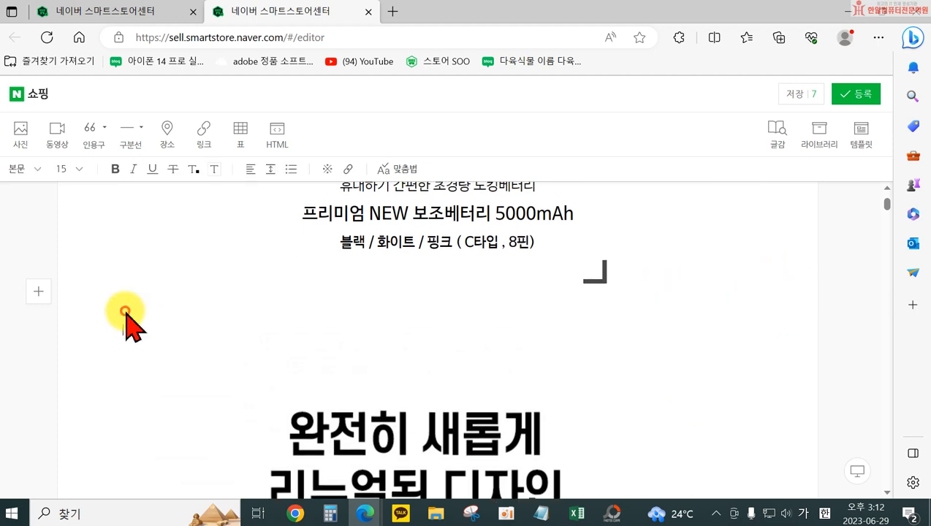
scroll(420, 374, "down", 5)
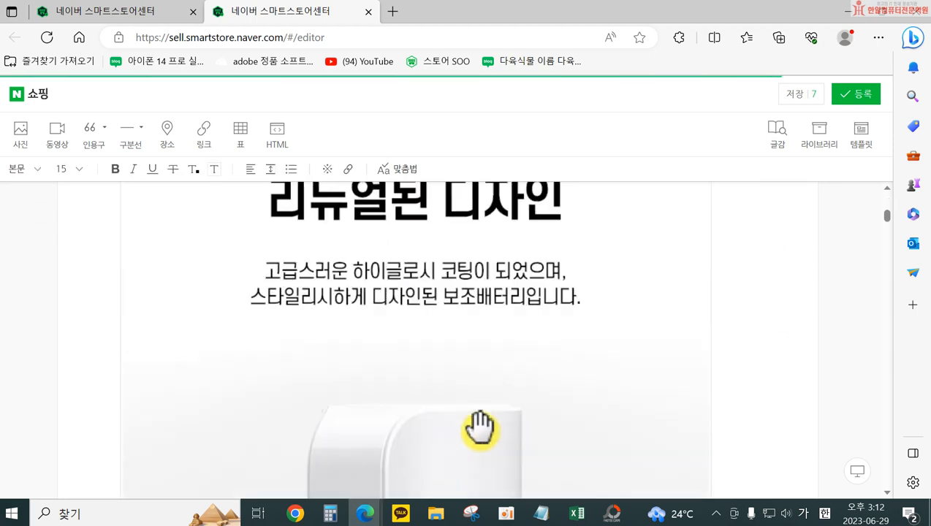
scroll(481, 422, "up", 6)
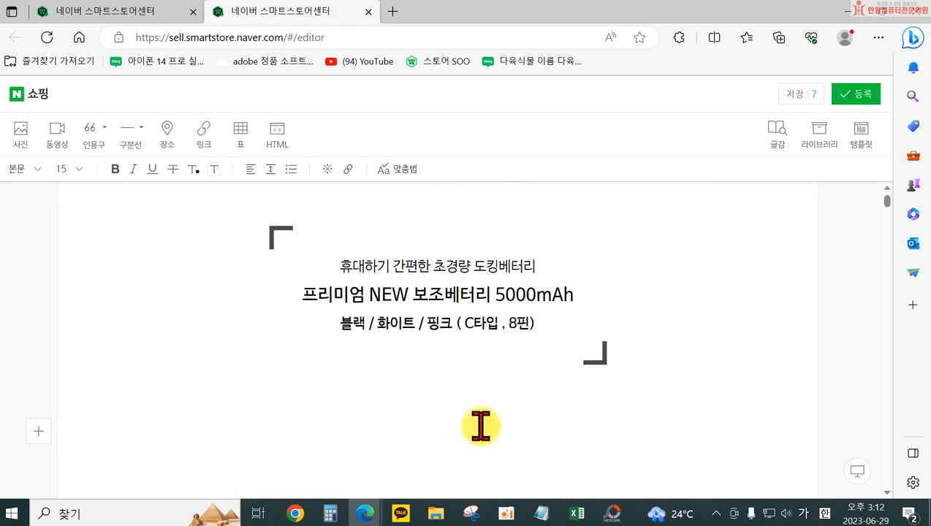
scroll(450, 416, "down", 8)
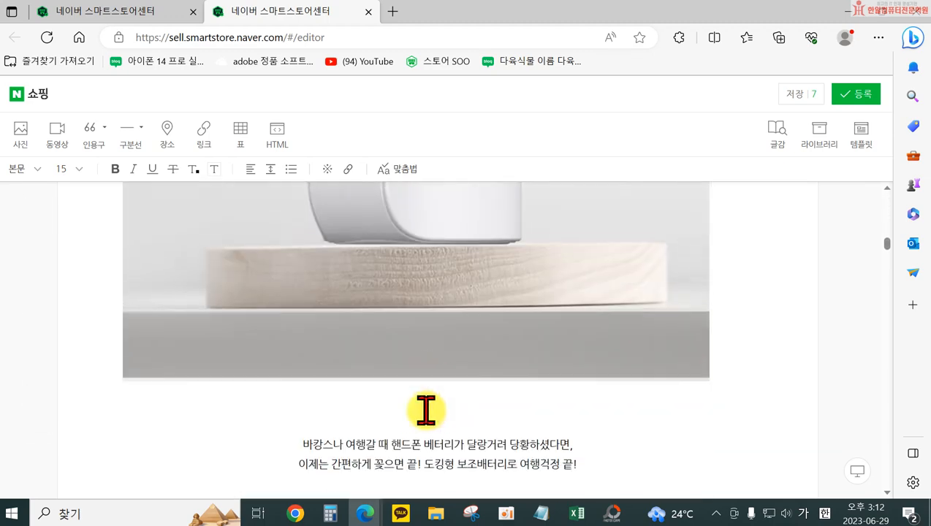
left_click_drag(282, 411, 583, 320)
scroll(497, 347, "up", 8)
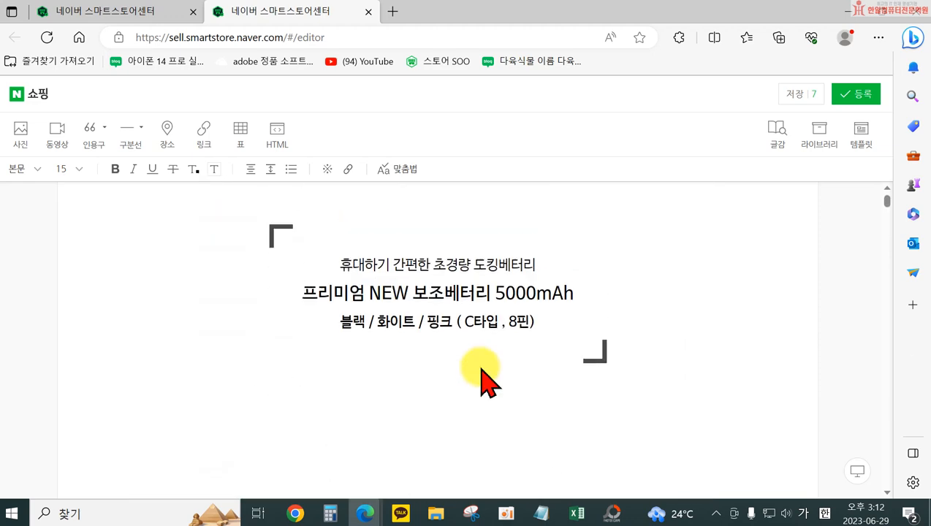
scroll(475, 364, "down", 3)
scroll(474, 364, "up", 3)
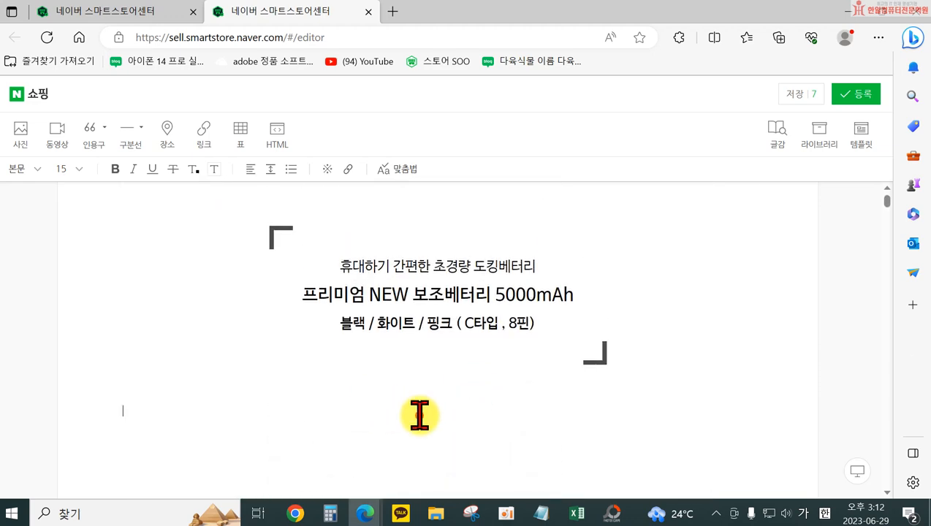
Color the word "NEW" red in the title quote's "프리미엄 NEW 보조베터리 5000mAh" line
left_click(335, 266)
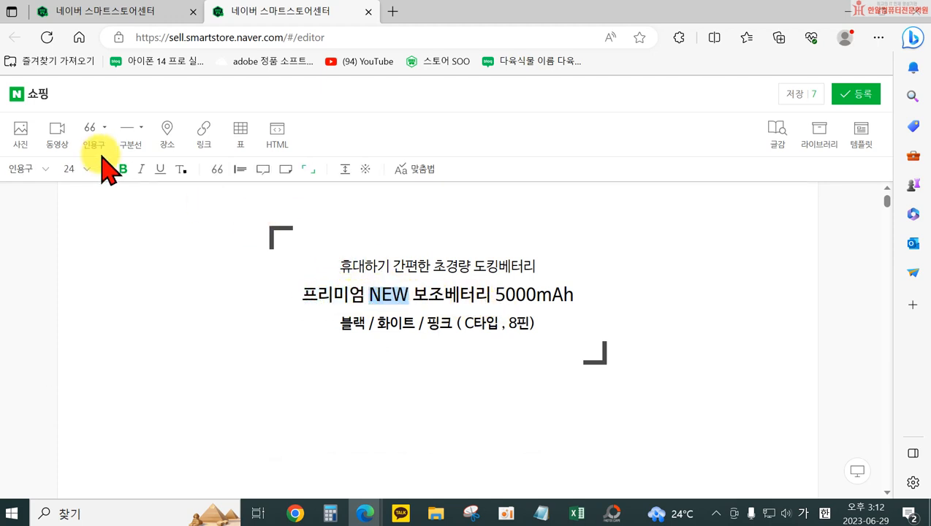
left_click(182, 168)
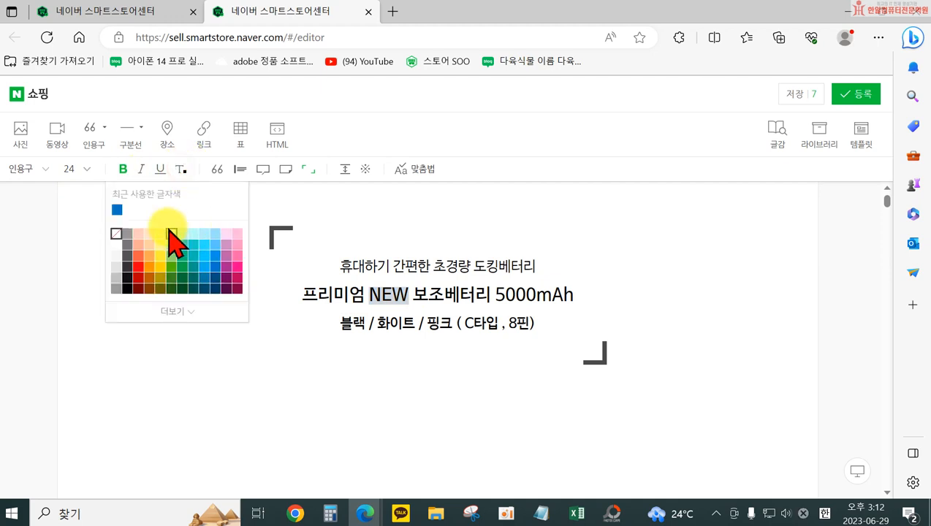
left_click(137, 274)
left_click(523, 396)
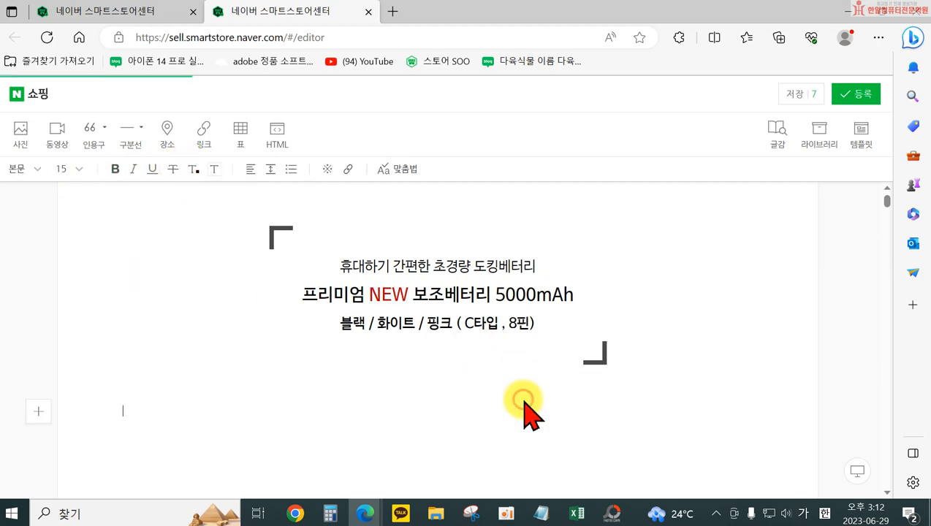
Remove the extra blank line above the "완전히 새롭게 리뉴얼된 디자인" photo and check the layout down to the intro text
scroll(530, 395, "down", 2)
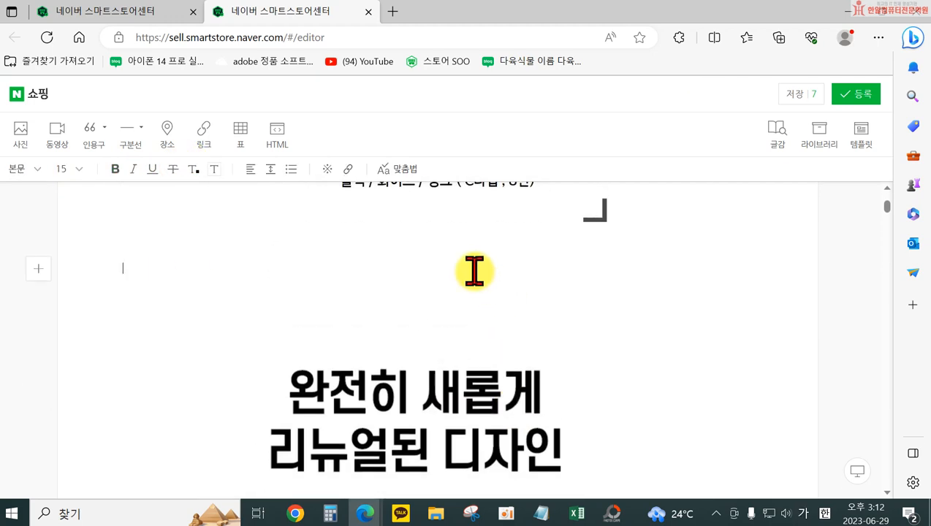
left_click(476, 263)
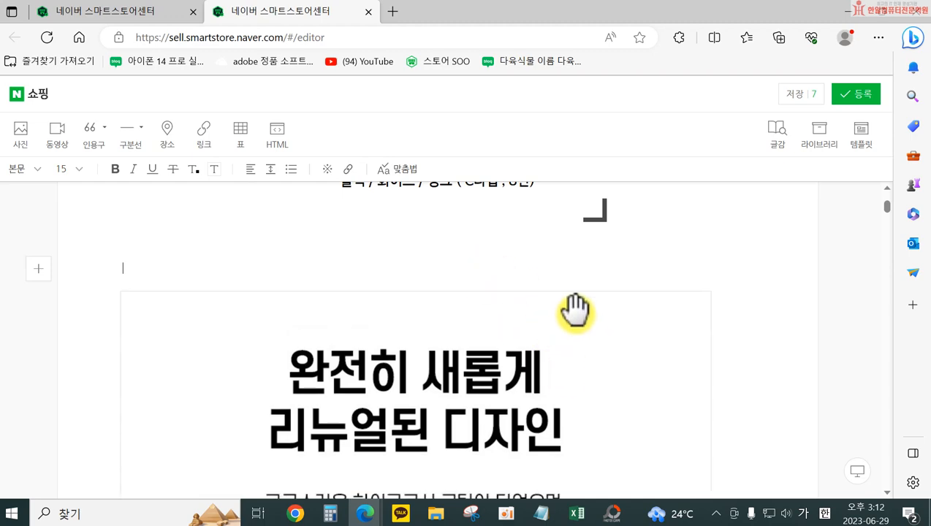
left_click(570, 314)
scroll(514, 358, "down", 3)
scroll(514, 359, "down", 8)
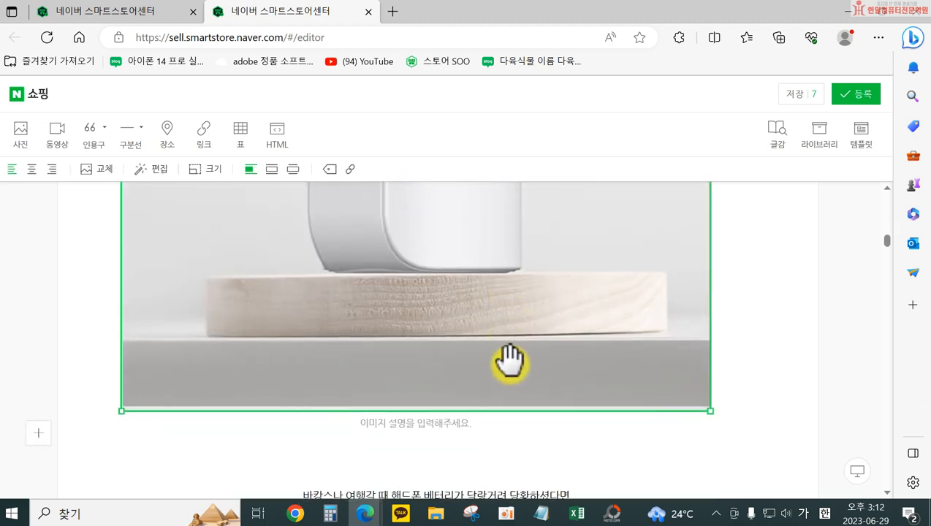
scroll(447, 417, "down", 3)
scroll(445, 408, "up", 3)
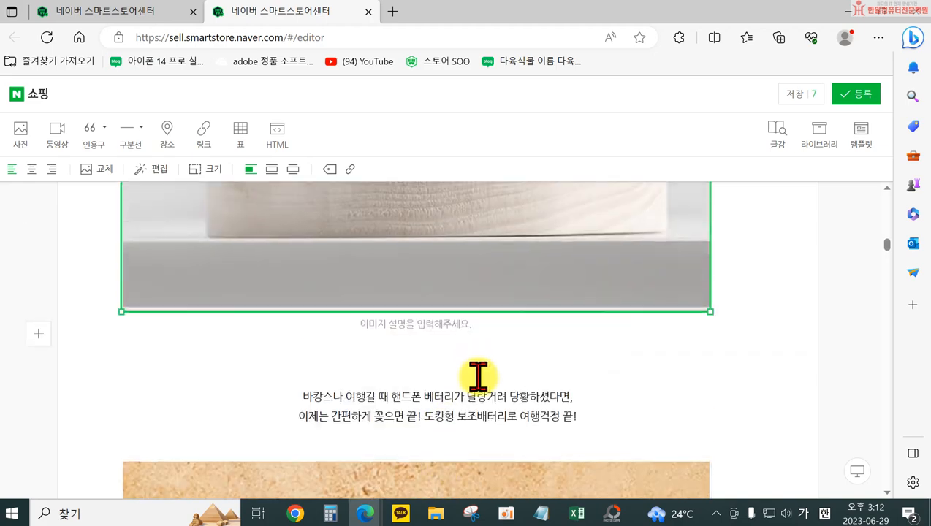
left_click(479, 378)
scroll(528, 411, "down", 8)
scroll(529, 406, "up", 5)
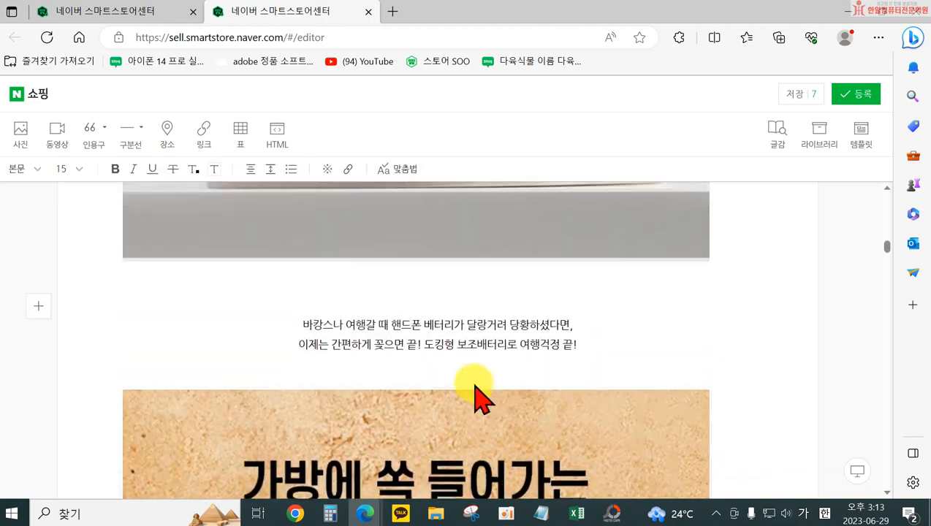
left_click_drag(296, 328, 530, 328)
Below the intro text, leave a blank line and add "가방에 쏙! 들어가는 컴팩트한 디자인으로 간편하게!" above the "가방에 쏙 들어가는" photo
left_click(610, 344)
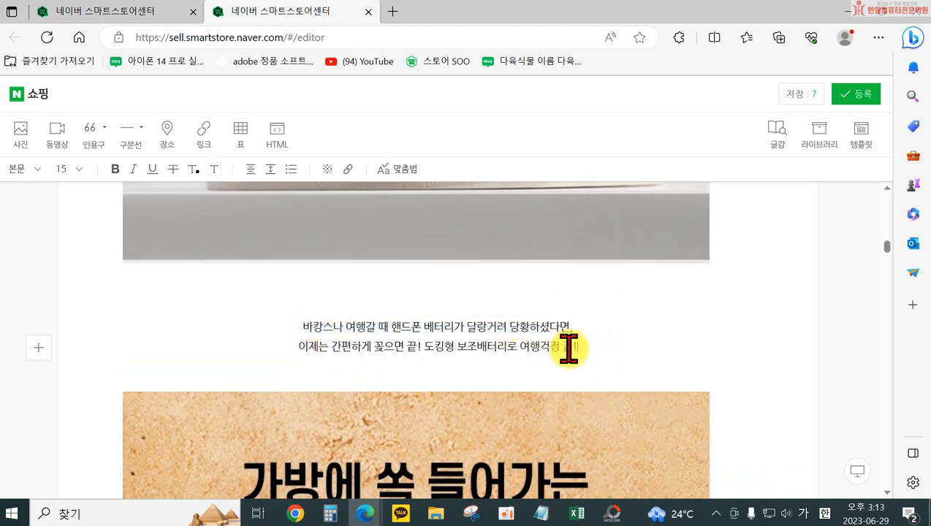
scroll(569, 349, "down", 3)
scroll(657, 343, "up", 3)
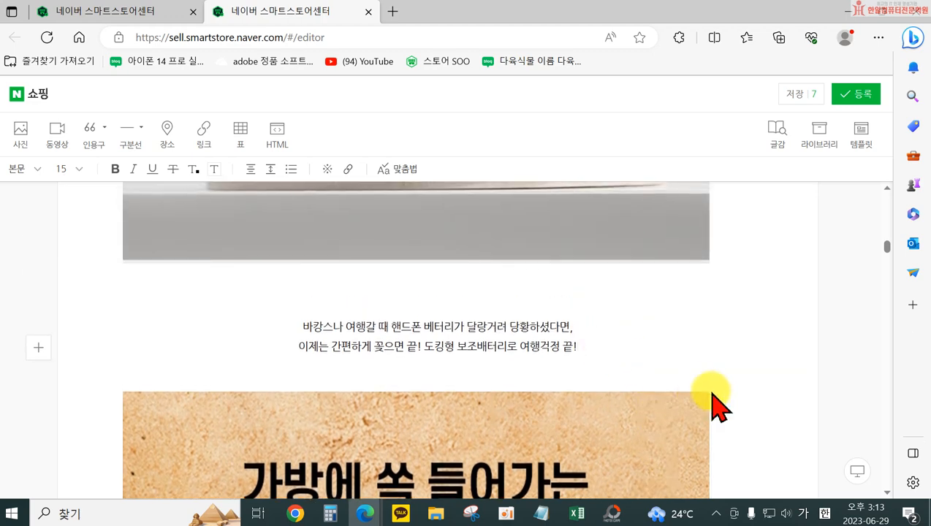
key("Return")
type("ㄱ")
key("Return")
key("BackSpace")
key("BackSpace")
key("Return")
type("가방에 쏙! 들어가는 컴팩트한 디자인으로")
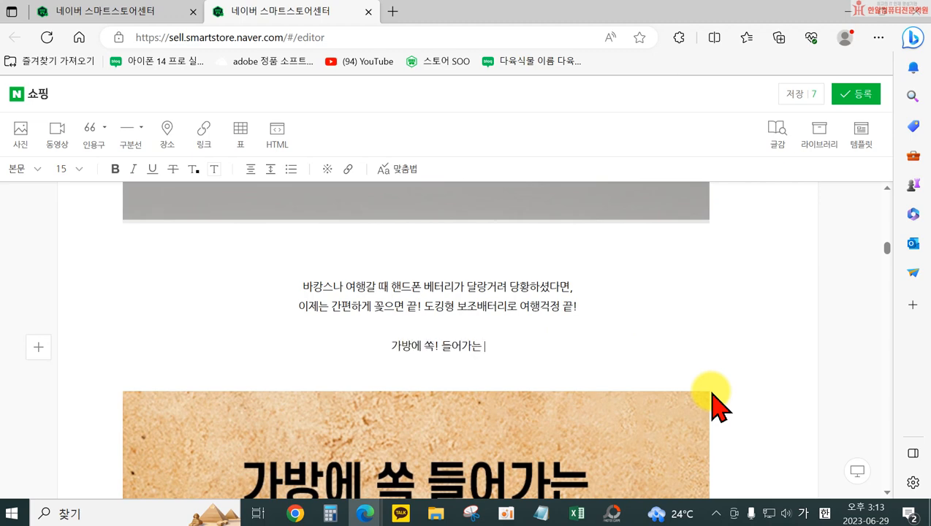
scroll(709, 366, "down", 3)
type("ㅋ")
type("팩트한 디자인으로")
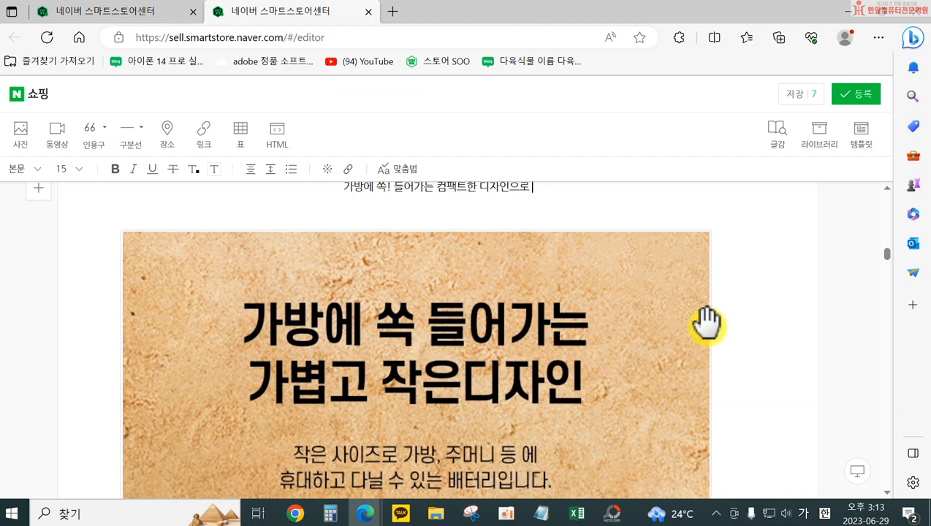
scroll(588, 222, "down", 3)
scroll(592, 266, "up", 5)
type("간편핵")
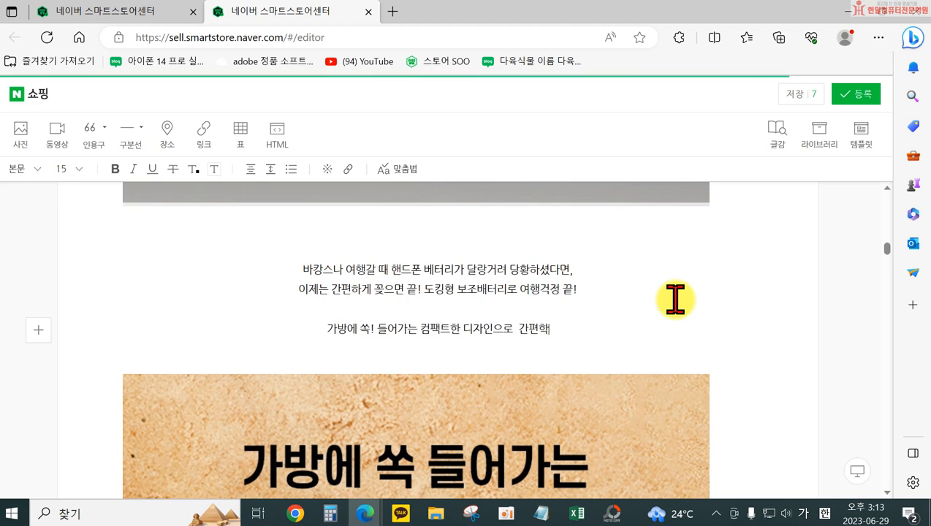
key("BackSpace")
type("하게!")
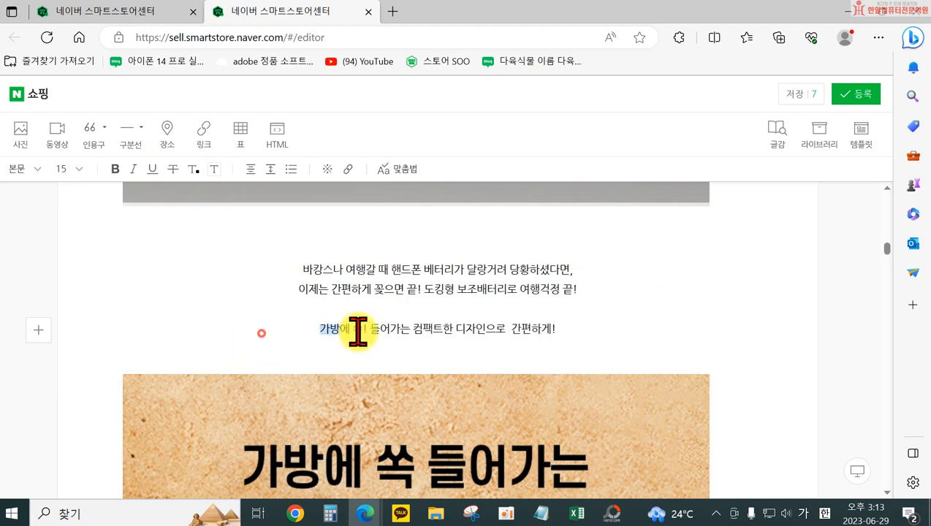
Format the "가방에 쏙! 들어가는 컴팩트한 디자인으로 간편하게!" line as bold size 30 and add a blank line beneath it
left_click_drag(357, 331, 557, 331)
left_click(79, 170)
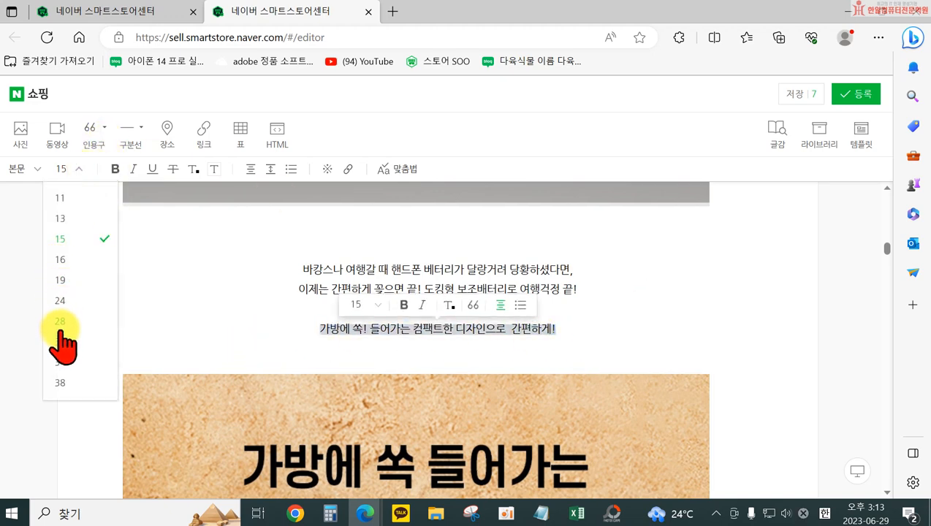
left_click(62, 340)
left_click(115, 169)
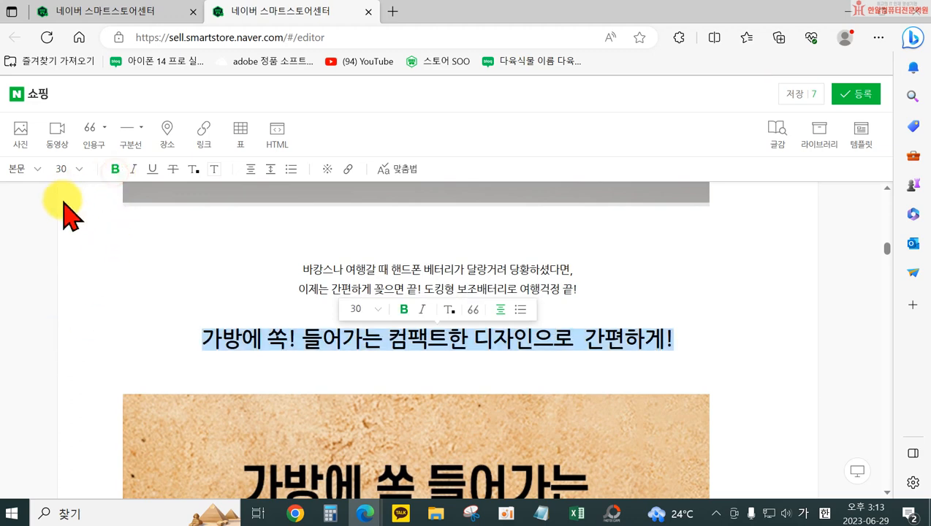
left_click(398, 348)
left_click_drag(236, 337, 671, 340)
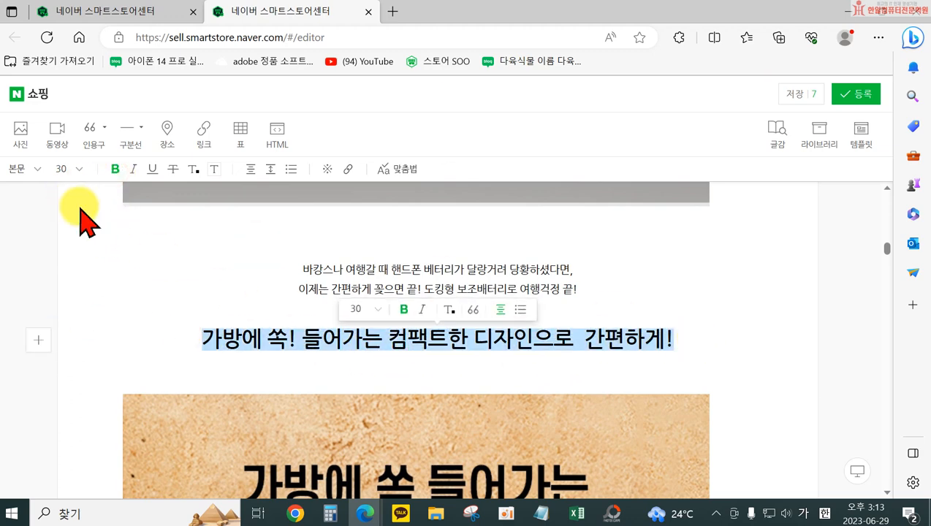
scroll(587, 331, "down", 3)
scroll(587, 331, "up", 3)
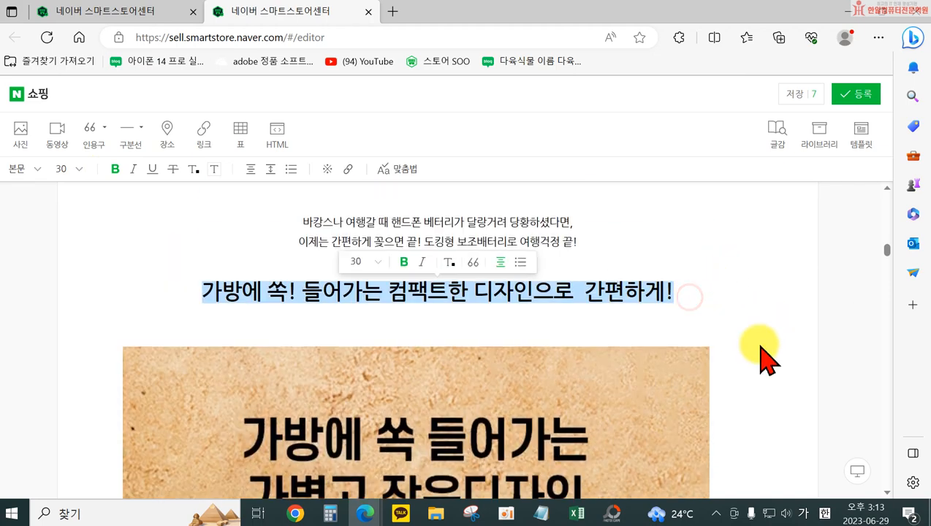
left_click(704, 311)
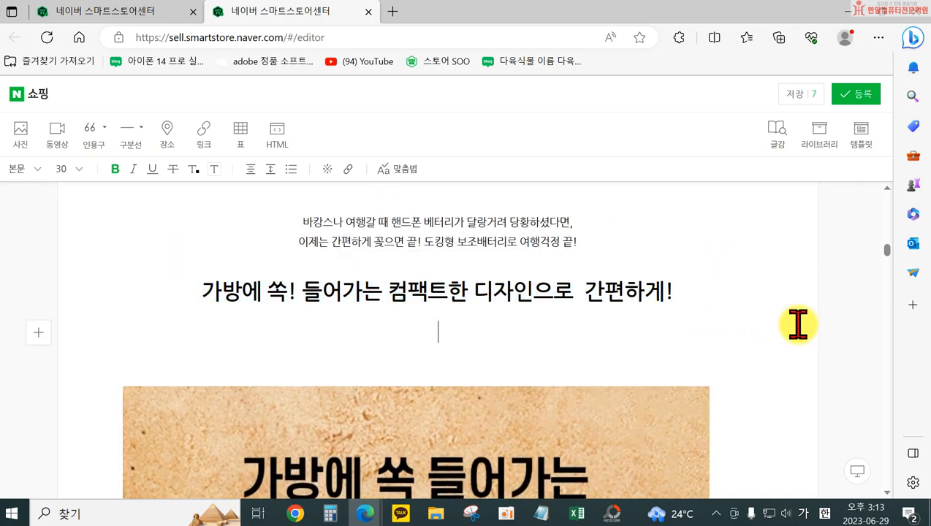
Insert the image file 10 from the 보조배터리 folder at the end of the description, below the last photo
scroll(619, 374, "down", 10)
scroll(616, 397, "down", 15)
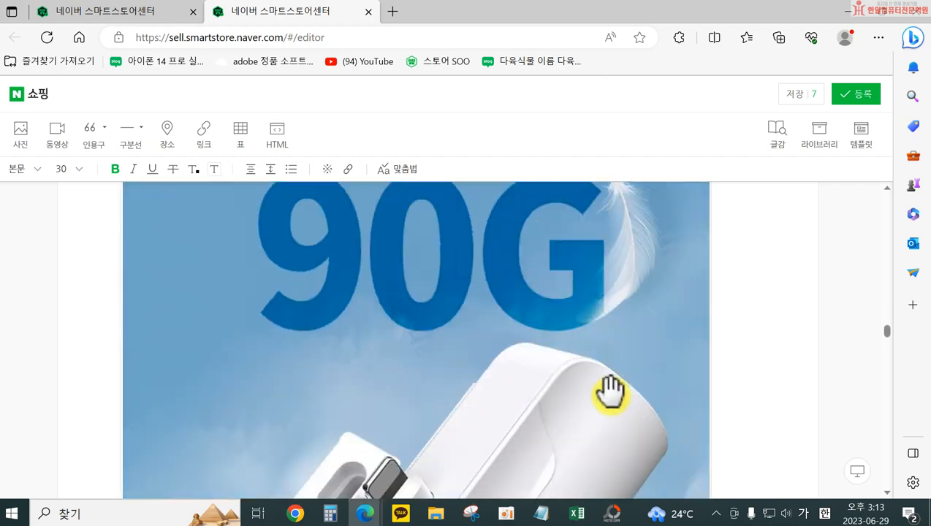
scroll(611, 403, "down", 15)
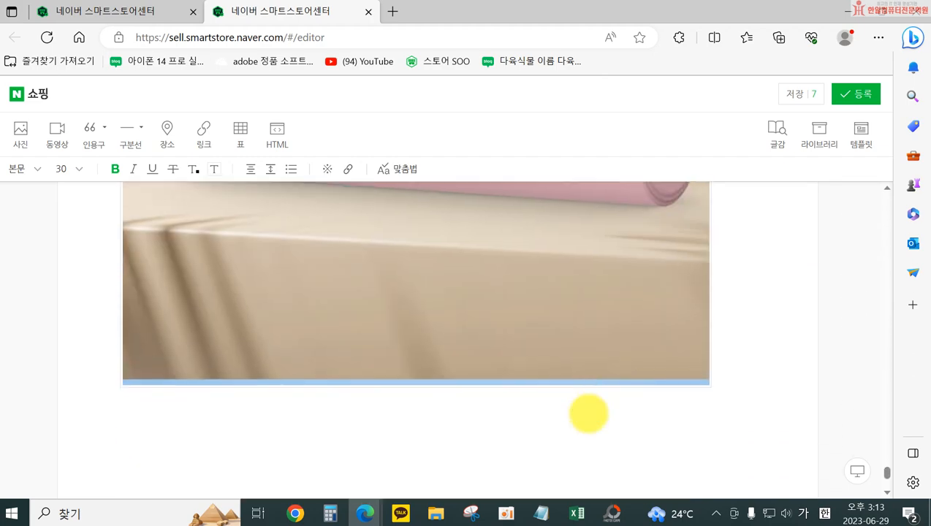
scroll(589, 414, "down", 2)
left_click(411, 299)
left_click(19, 133)
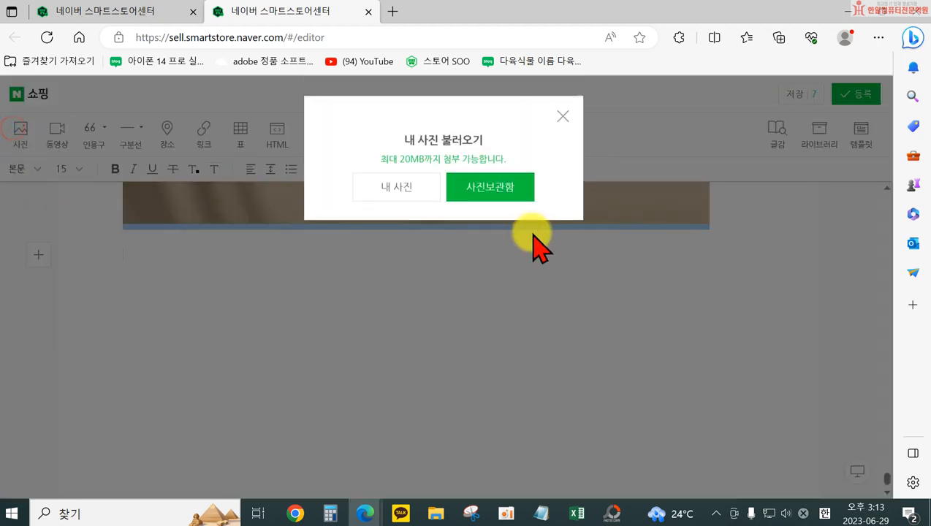
left_click(396, 191)
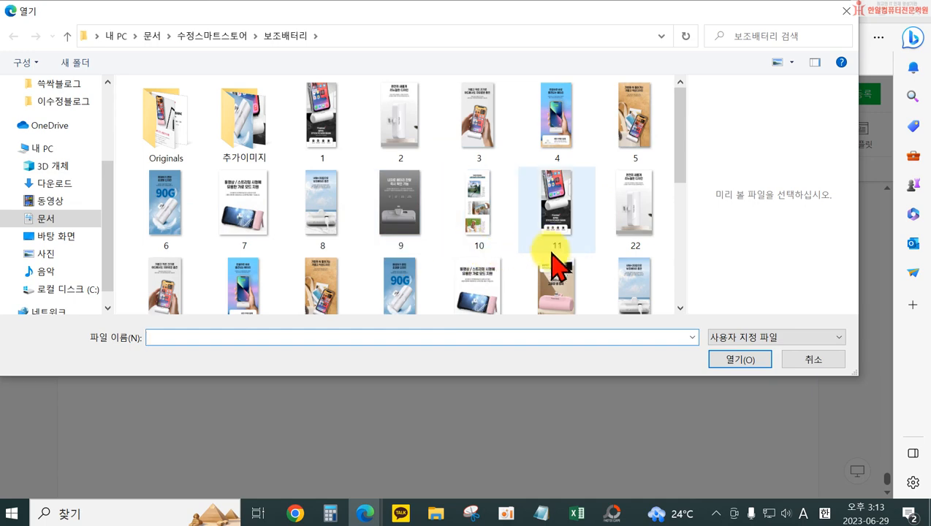
left_click(483, 235)
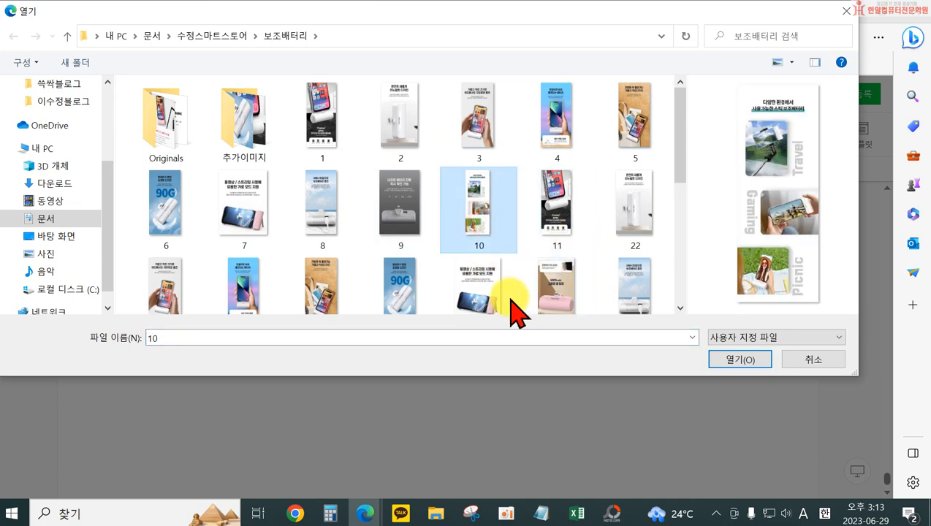
left_click(741, 360)
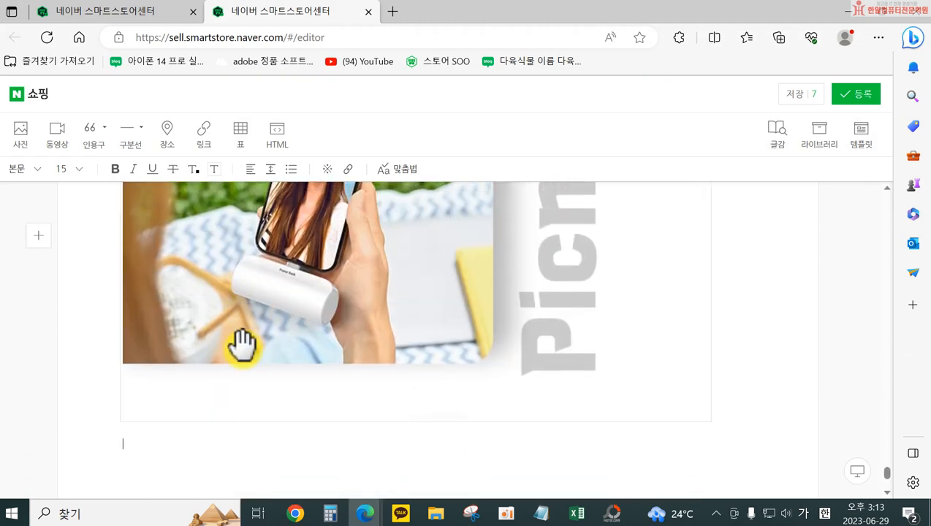
Insert the image file v802_wh from the 보조배터리 folder at the end of the description, below the last photo
left_click(20, 135)
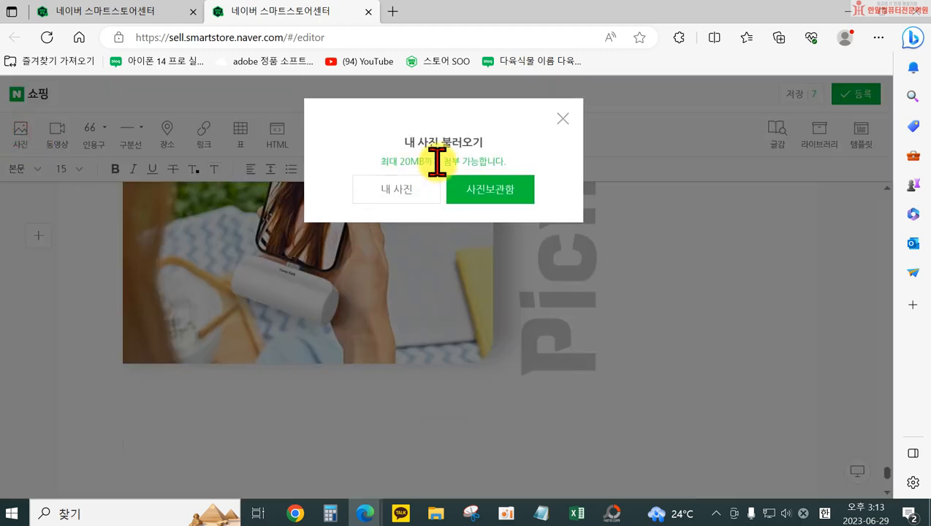
left_click(408, 188)
scroll(621, 274, "down", 10)
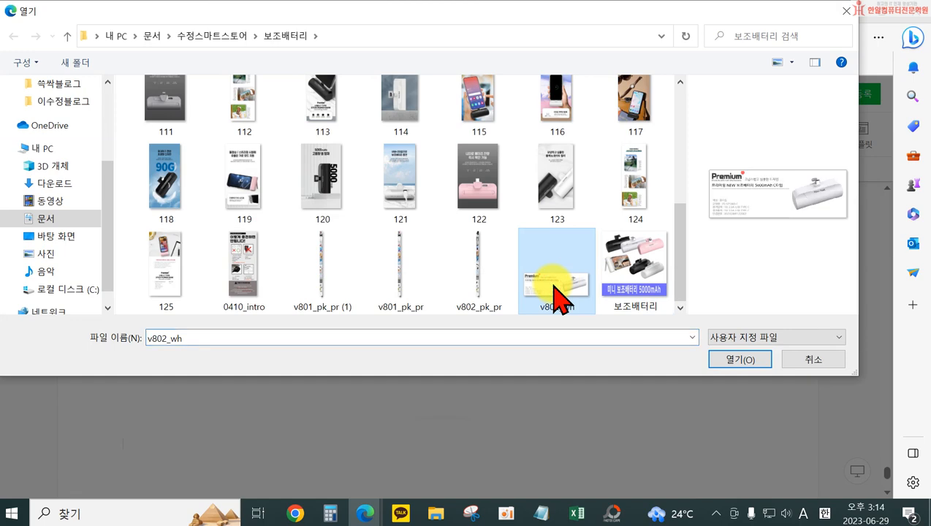
double_click(557, 296)
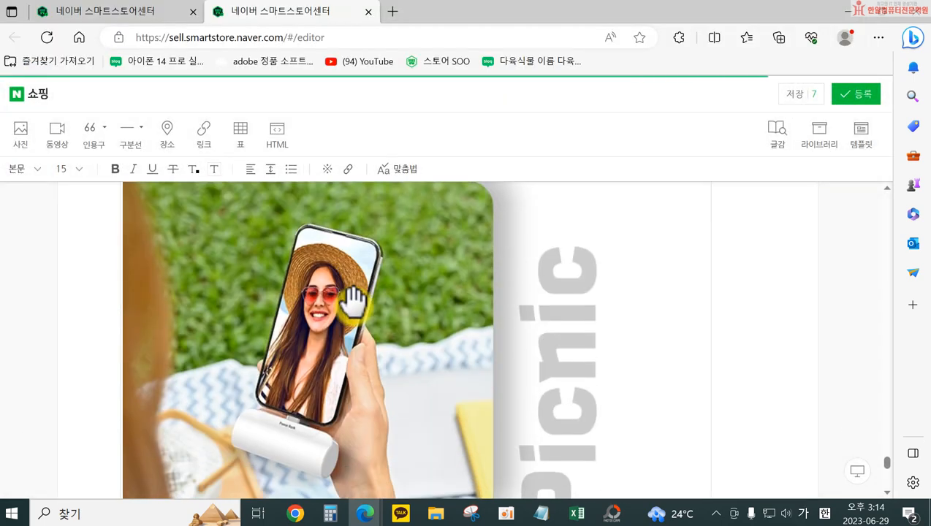
scroll(292, 260, "up", 1)
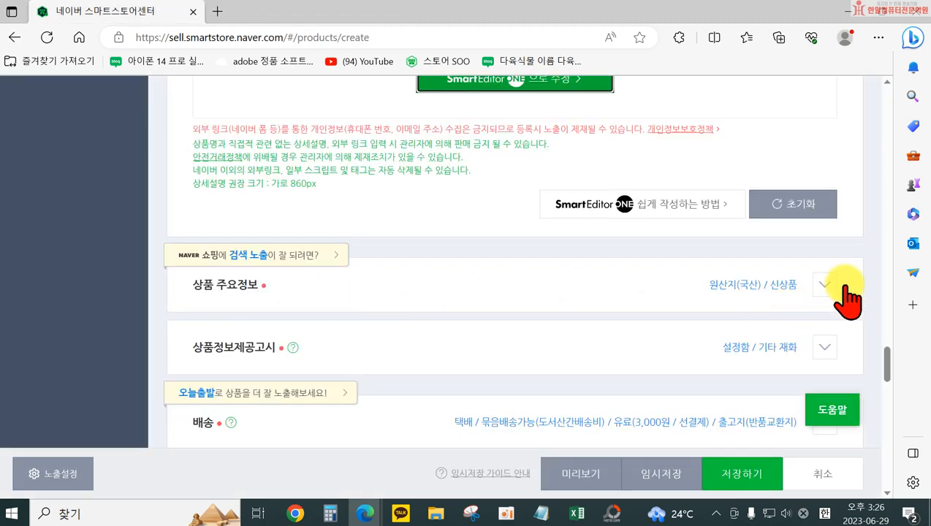
Expand the 상품 주요정보 section and find the model specifications on the 도매꾹 power bank page
left_click(825, 284)
scroll(643, 322, "down", 2)
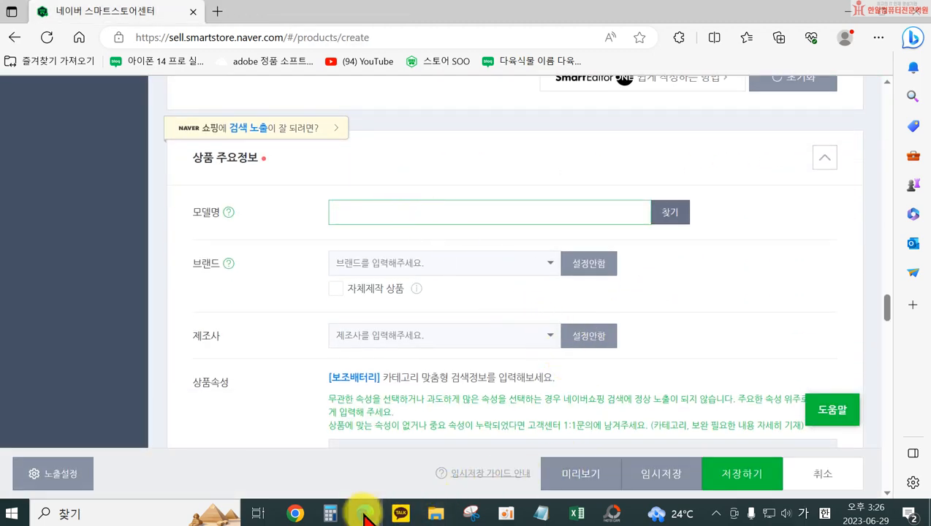
mouse_move(366, 514)
left_click(311, 479)
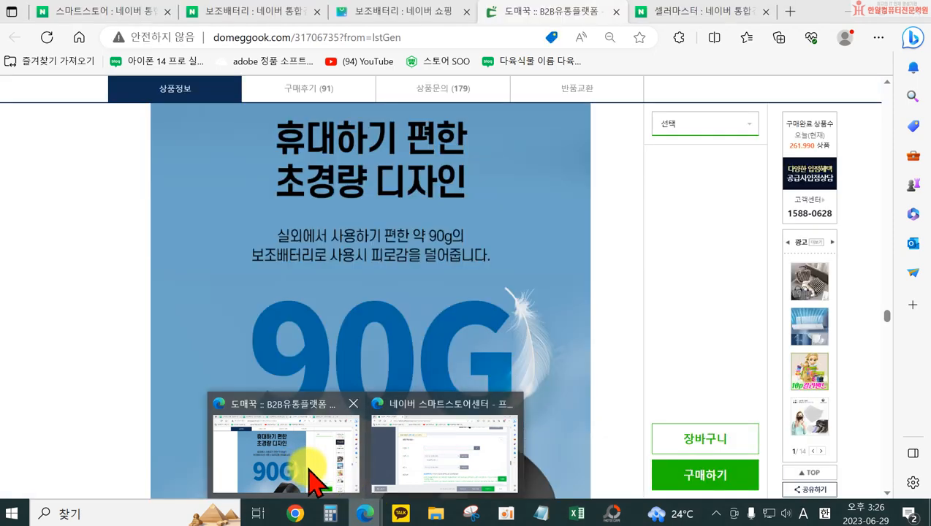
scroll(426, 410, "up", 10)
scroll(462, 391, "up", 10)
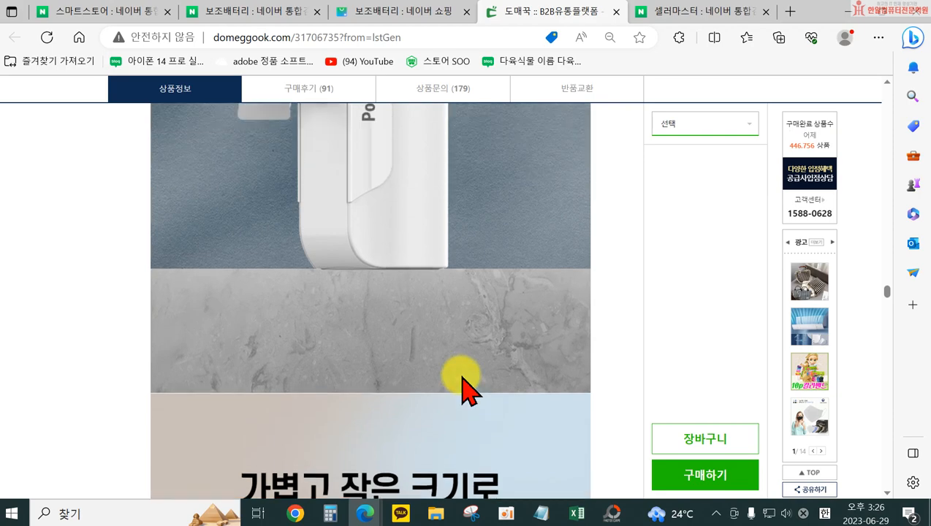
scroll(462, 391, "up", 8)
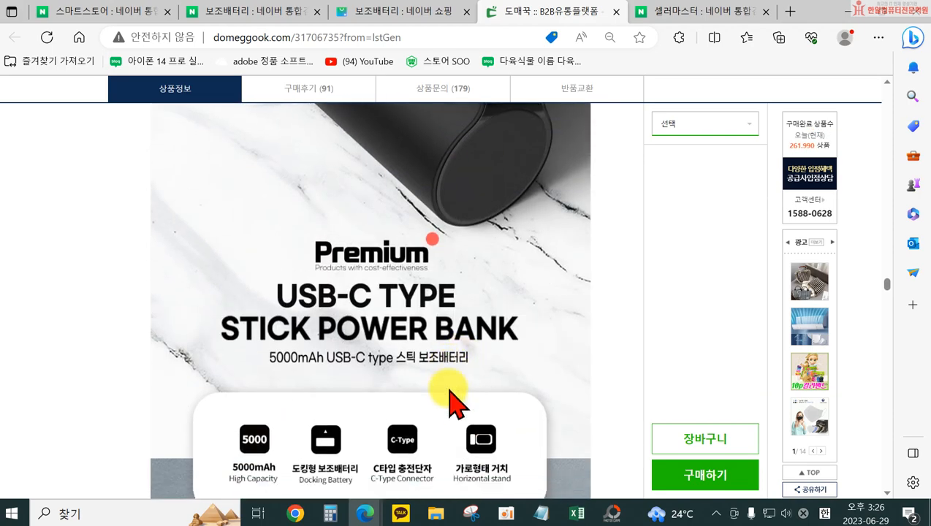
scroll(461, 387, "down", 2)
scroll(475, 409, "up", 10)
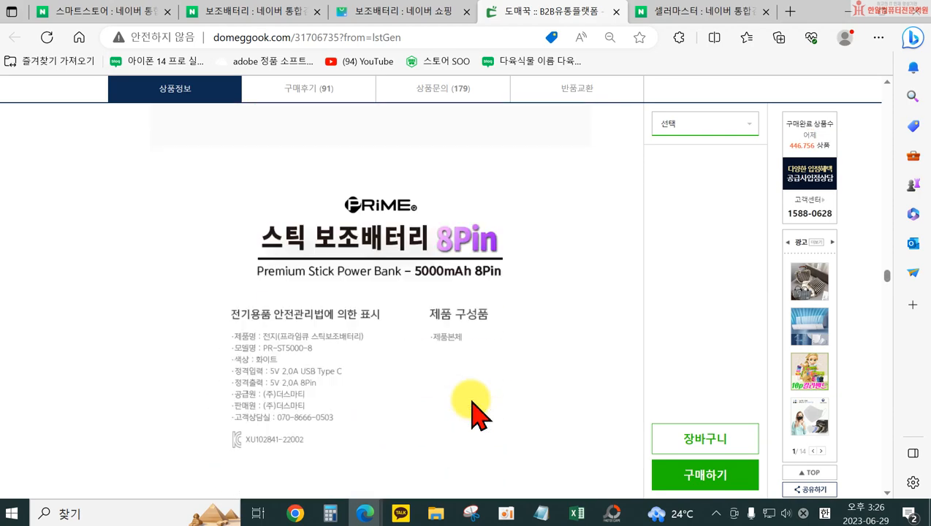
scroll(471, 400, "down", 1)
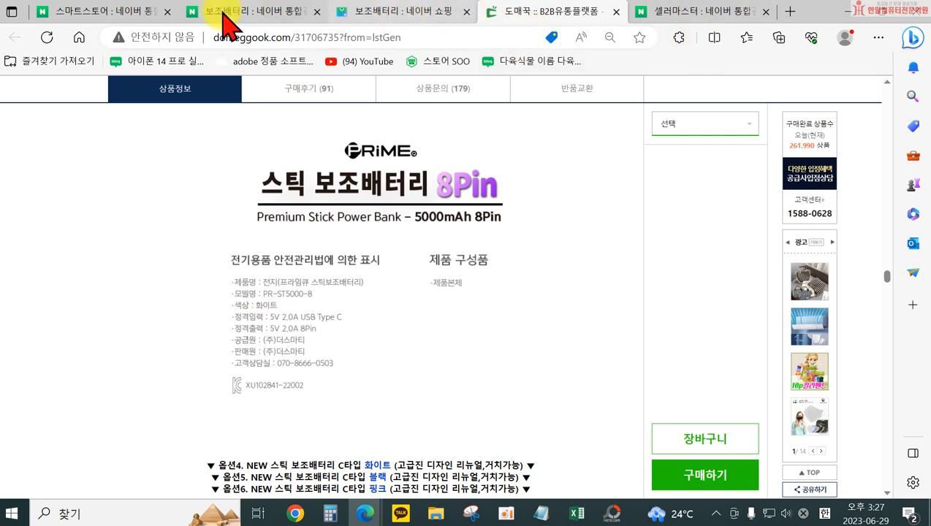
Back in 스마트스토어센터, enter the model name PR-ST5000-8, search for it in the model finder and close the finder
mouse_move(366, 516)
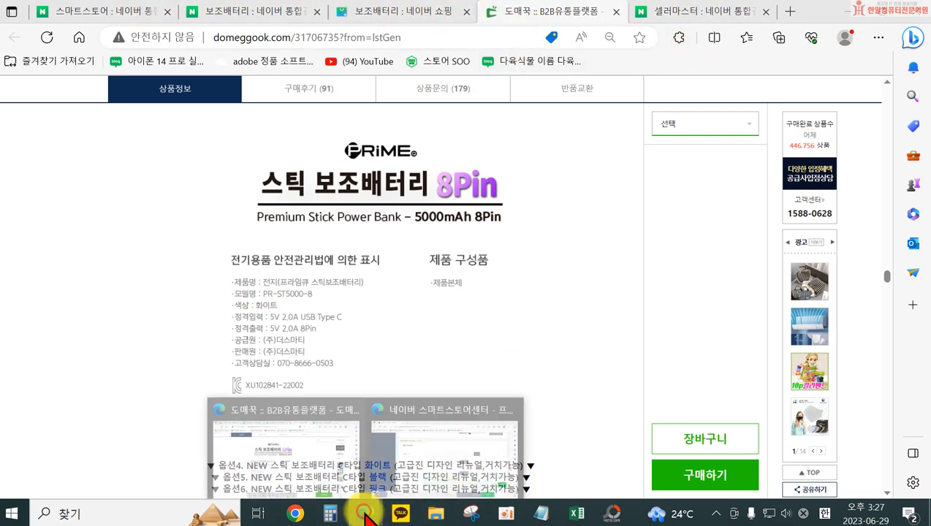
left_click(426, 445)
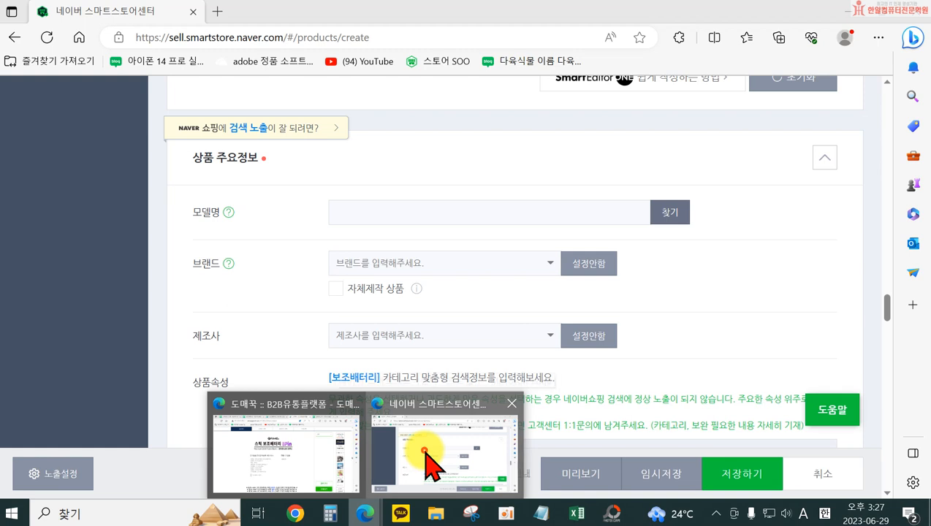
left_click(366, 210)
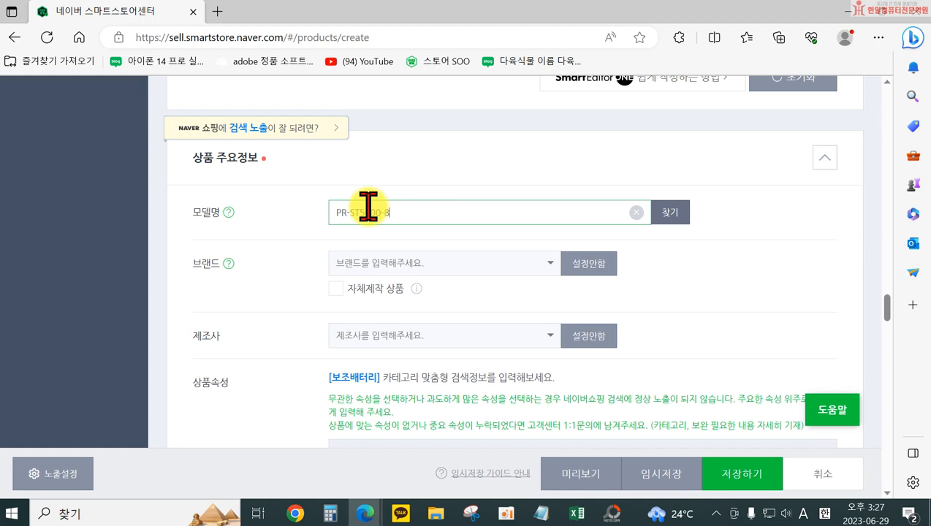
left_click(666, 212)
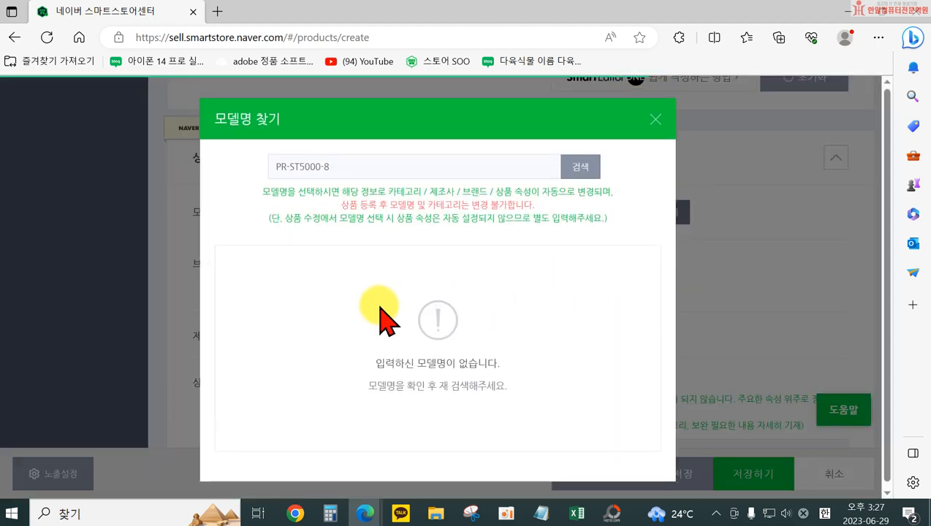
left_click(587, 167)
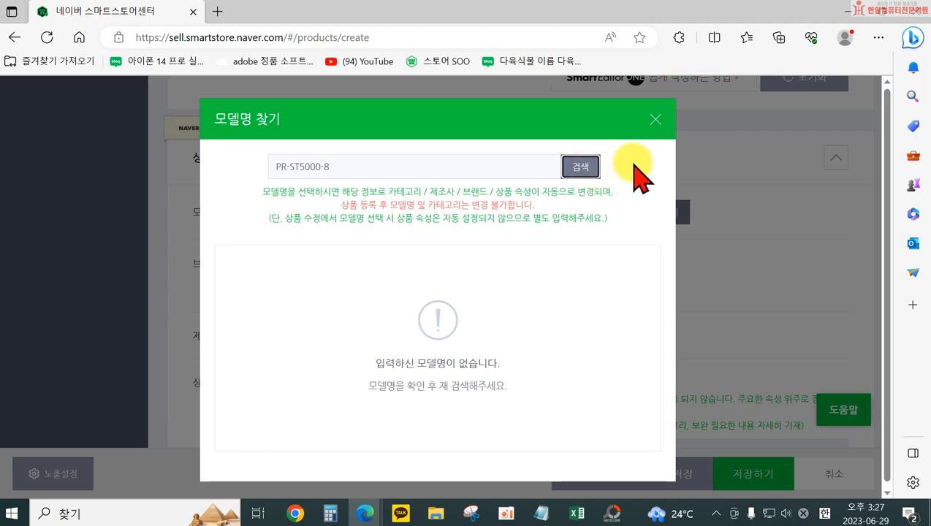
left_click(656, 119)
left_click(460, 236)
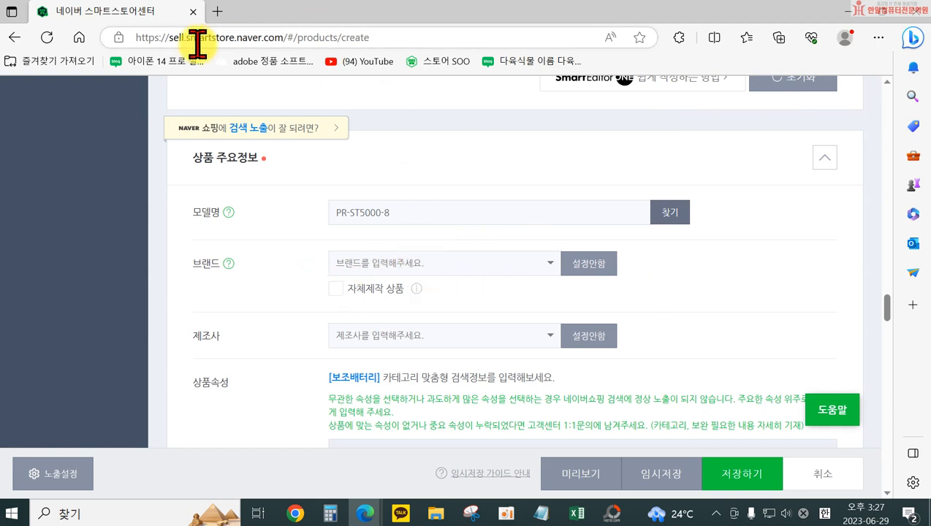
Check the brand name in the 도매꾹 page's specifications and set the product's brand to 프라임큐
mouse_move(365, 514)
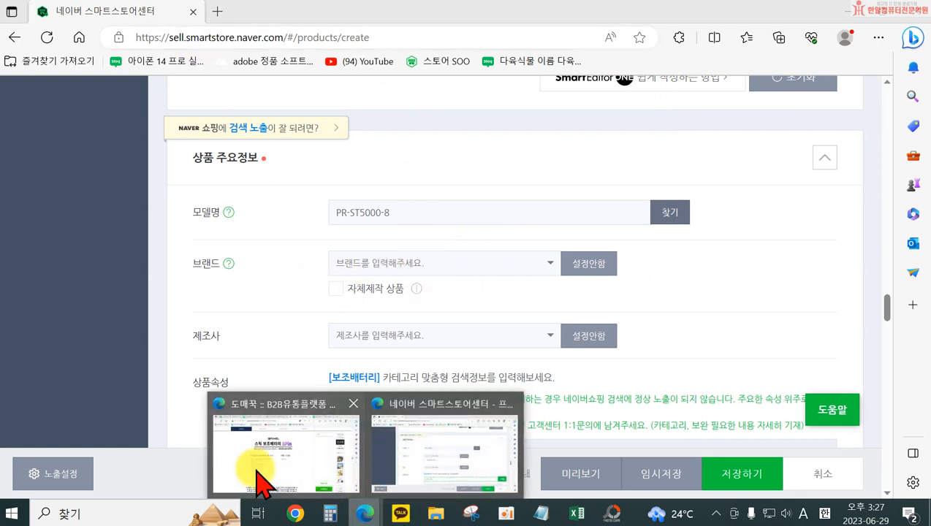
left_click(245, 428)
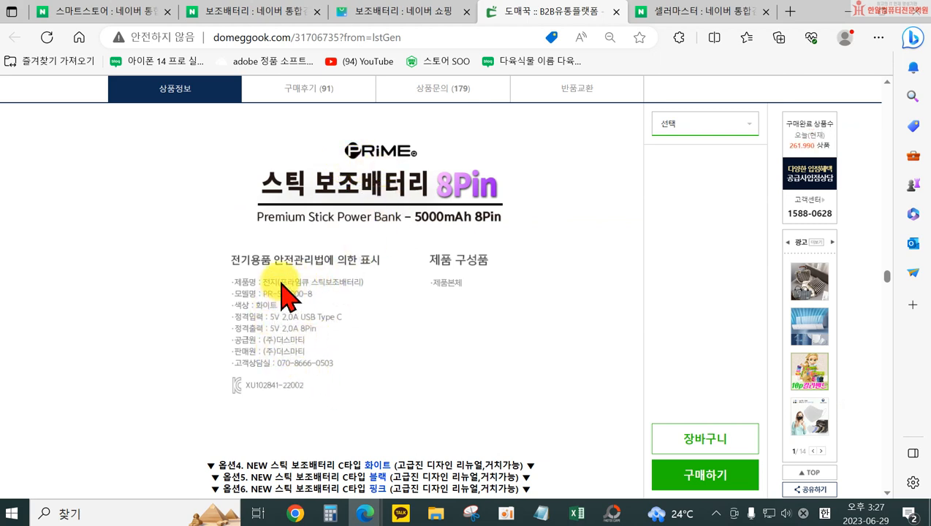
scroll(318, 321, "down", 1)
scroll(318, 323, "up", 2)
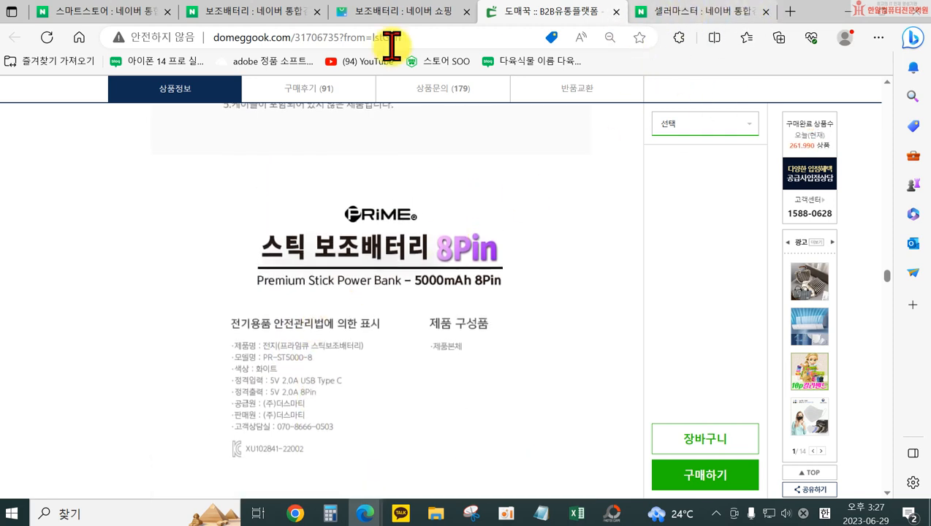
mouse_move(364, 511)
left_click(408, 449)
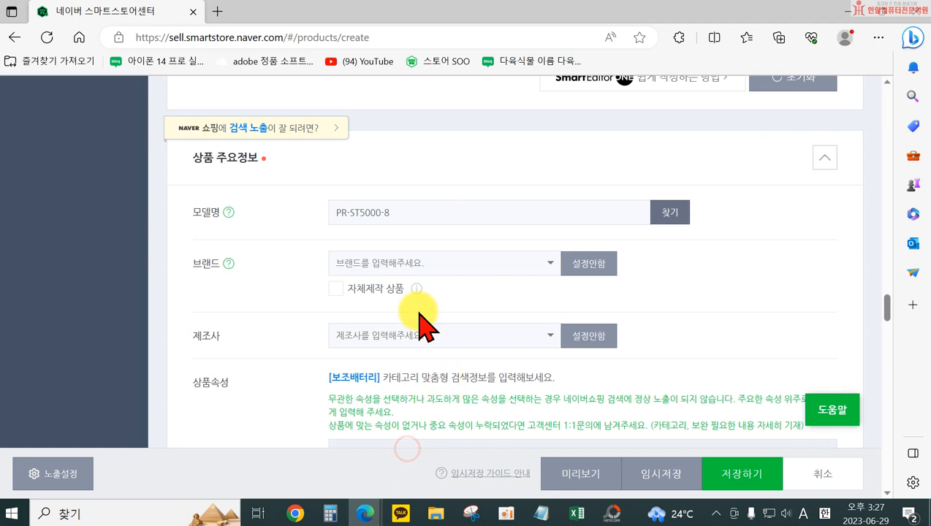
left_click(416, 265)
type("v\\")
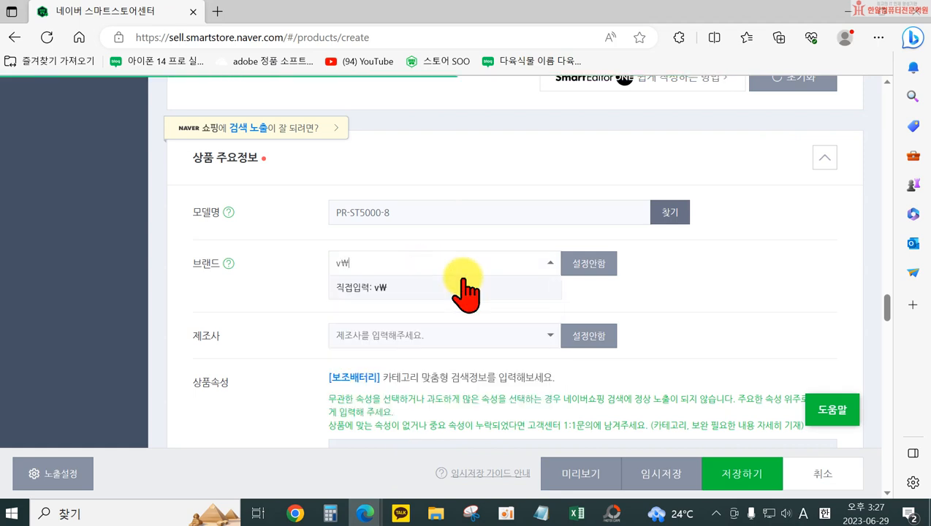
key("BackSpace")
key("BackSpace")
key("Hangul")
type("ㅍ")
key("BackSpace")
type("피ㅡ라엘")
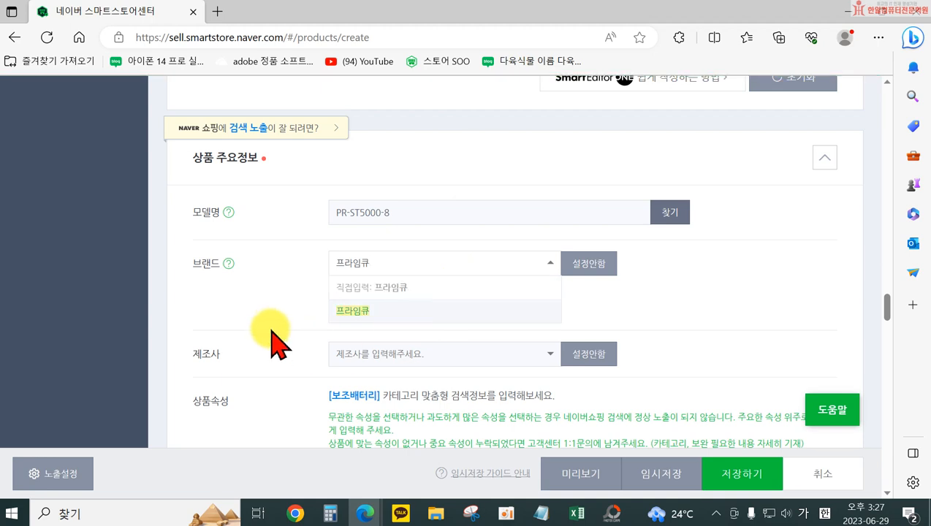
left_click(273, 321)
Check the supplier in the 도매꾹 page's specifications and set the manufacturer to (주)더스마티
left_click(367, 360)
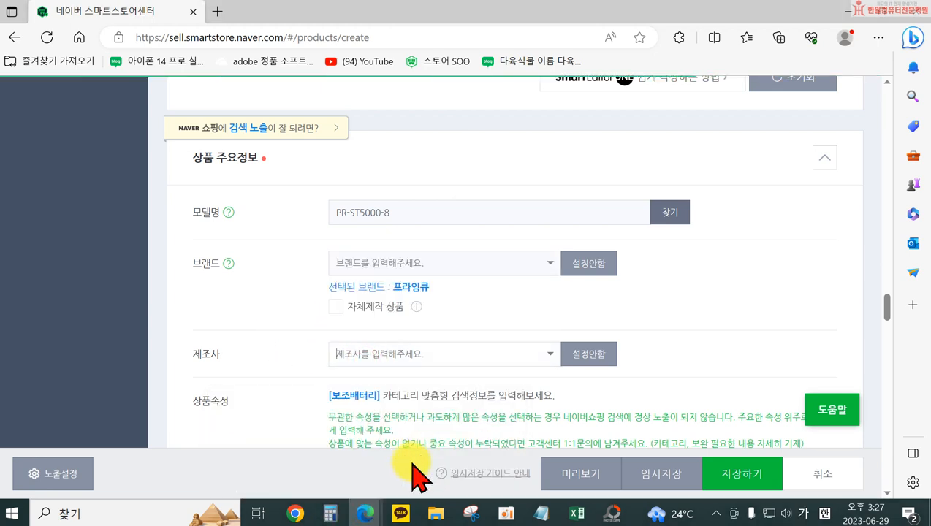
mouse_move(366, 505)
left_click(299, 446)
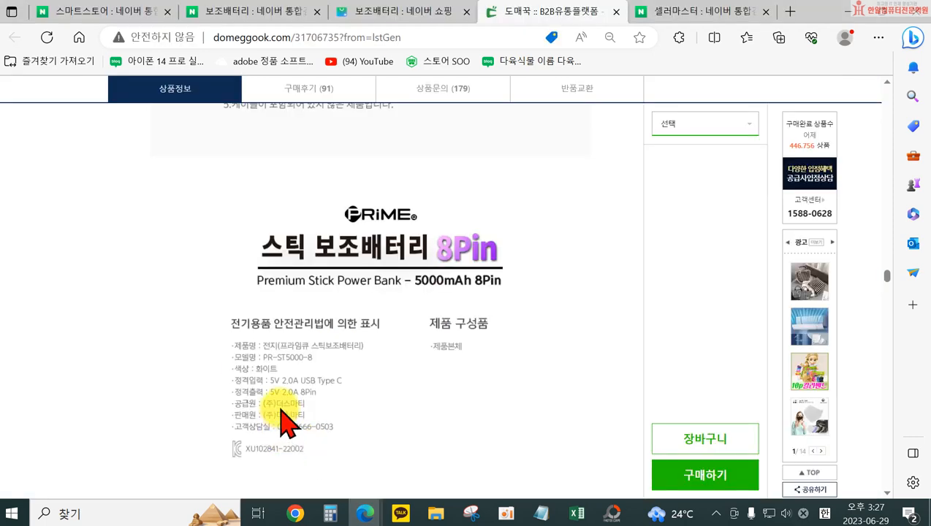
mouse_move(364, 508)
left_click(436, 437)
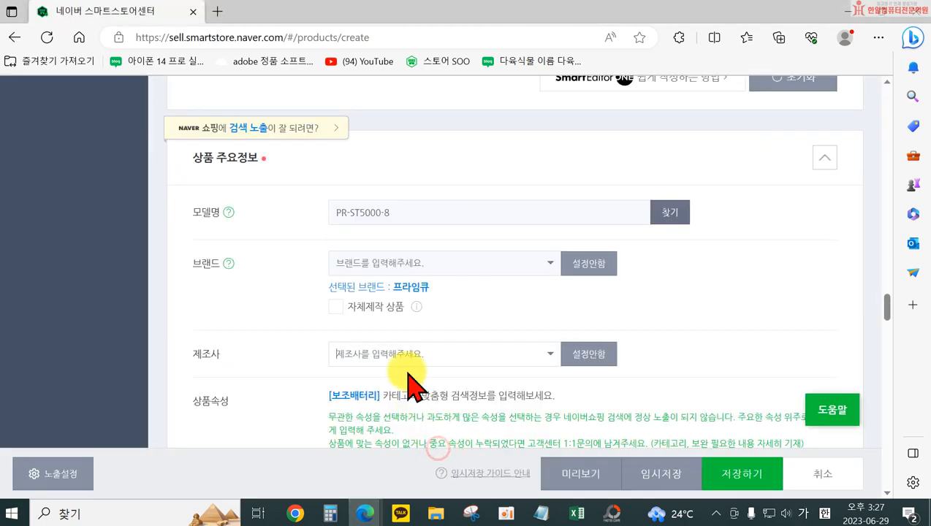
left_click(419, 359)
type("(주)더슴")
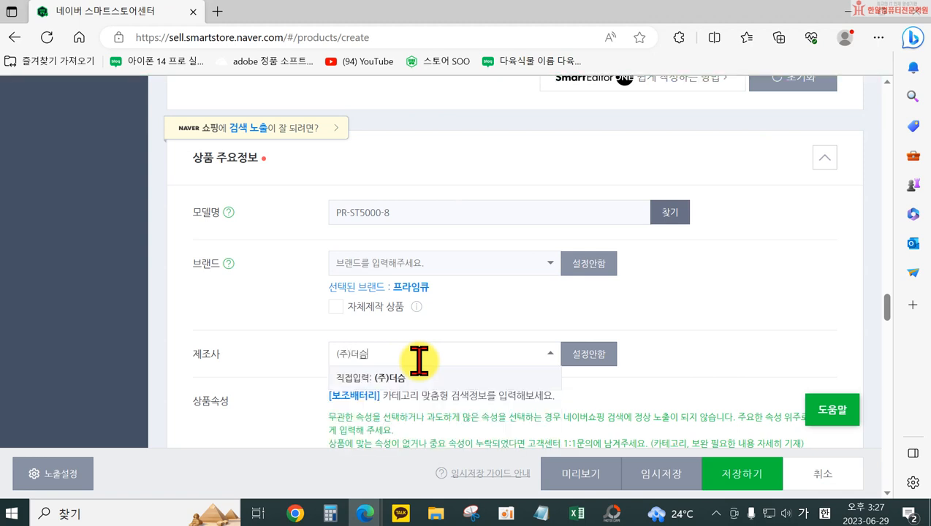
type("티")
key("Return")
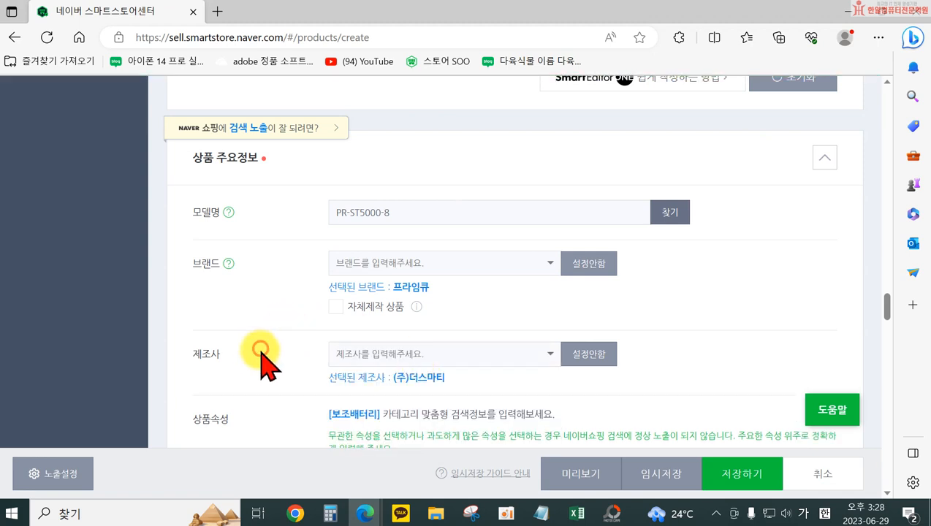
In the product attributes, set 품목 to 보조배터리 and select KCC인증 as the certification
scroll(265, 370, "down", 1)
scroll(427, 406, "down", 2)
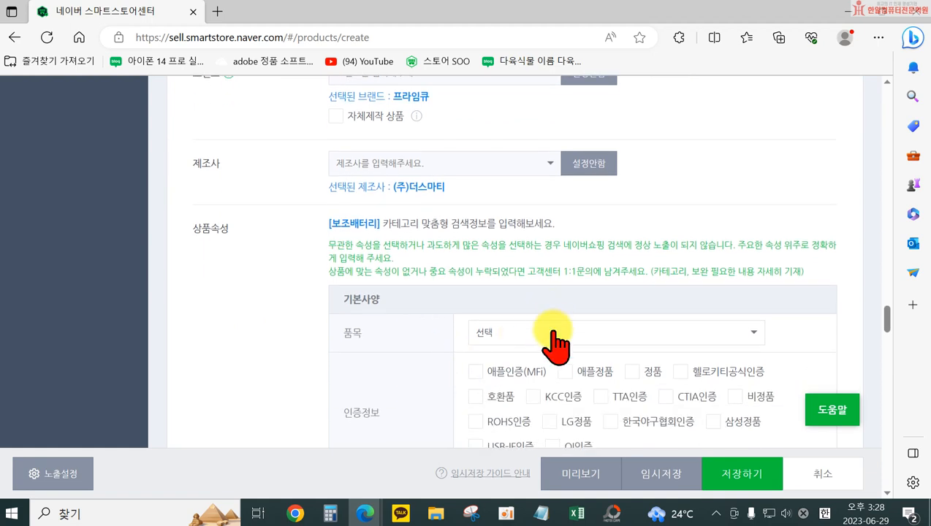
left_click(554, 334)
scroll(548, 402, "down", 1)
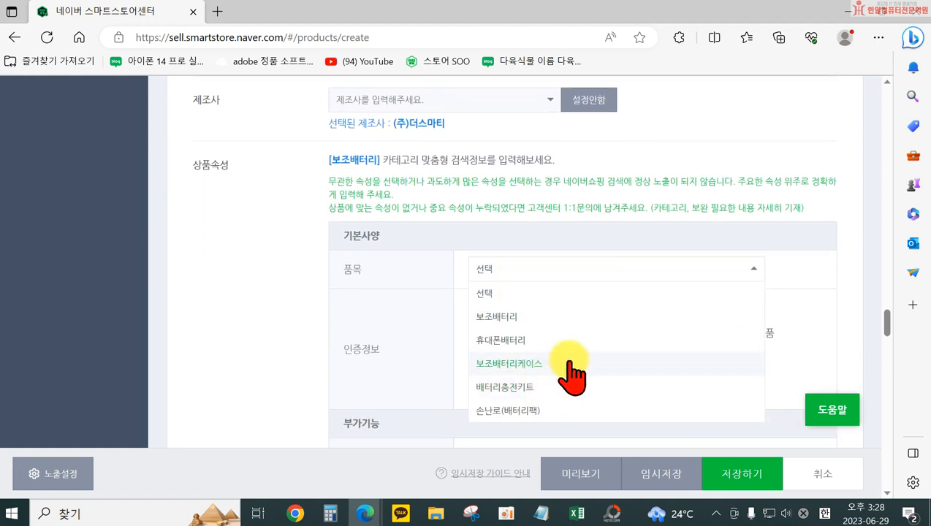
left_click(553, 316)
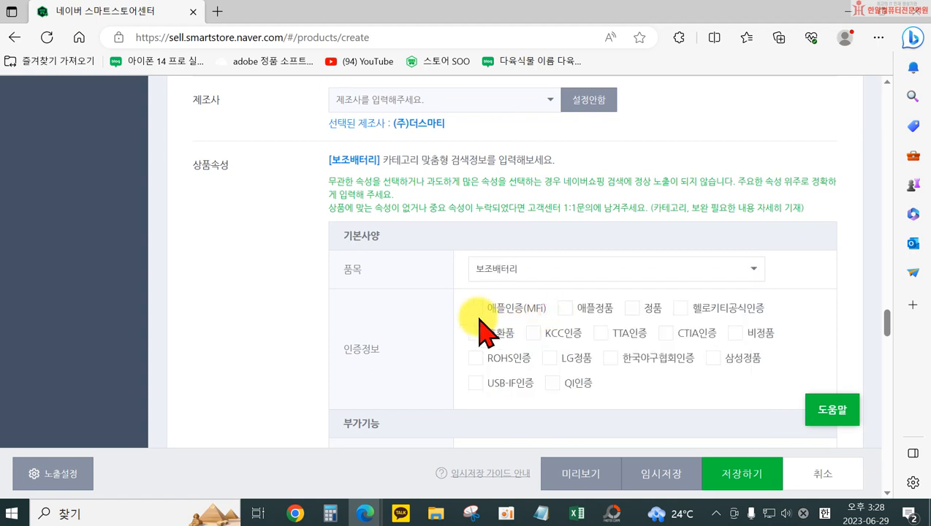
scroll(460, 321, "down", 1)
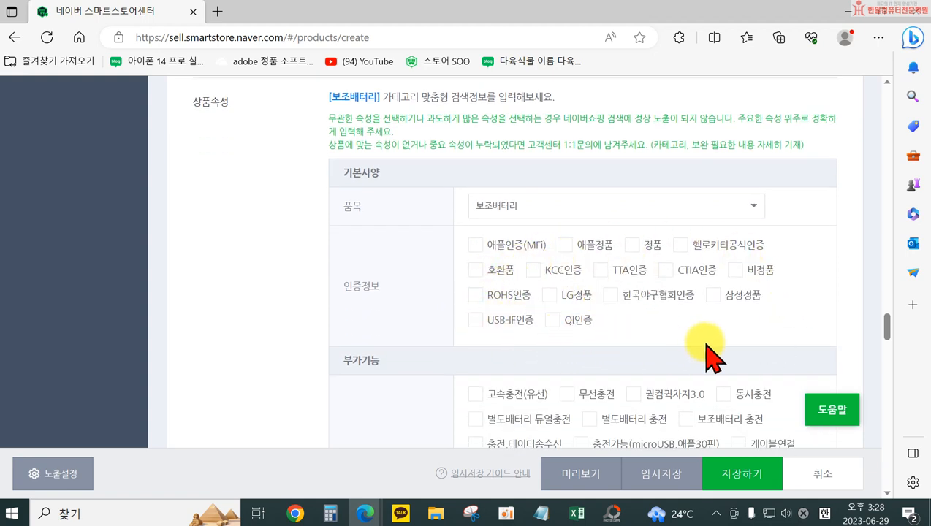
left_click(536, 270)
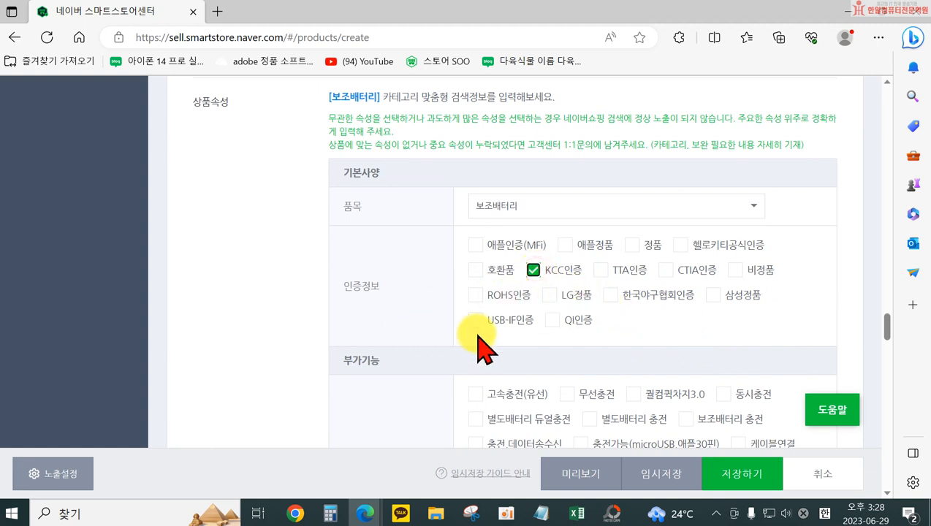
In the additional functions, select 보조배터리 충전 as the charging function and check the choices offered for 충전시간
scroll(424, 397, "down", 2)
scroll(430, 343, "down", 1)
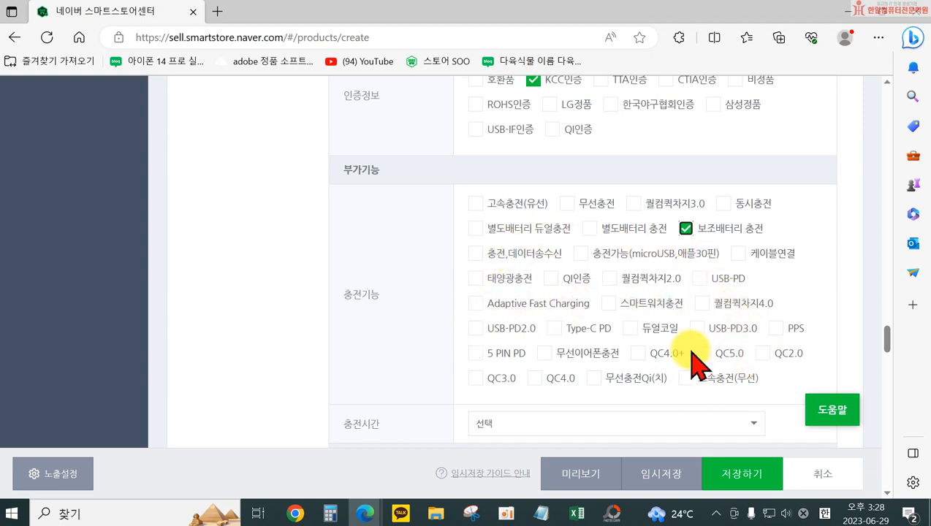
scroll(698, 310, "down", 1)
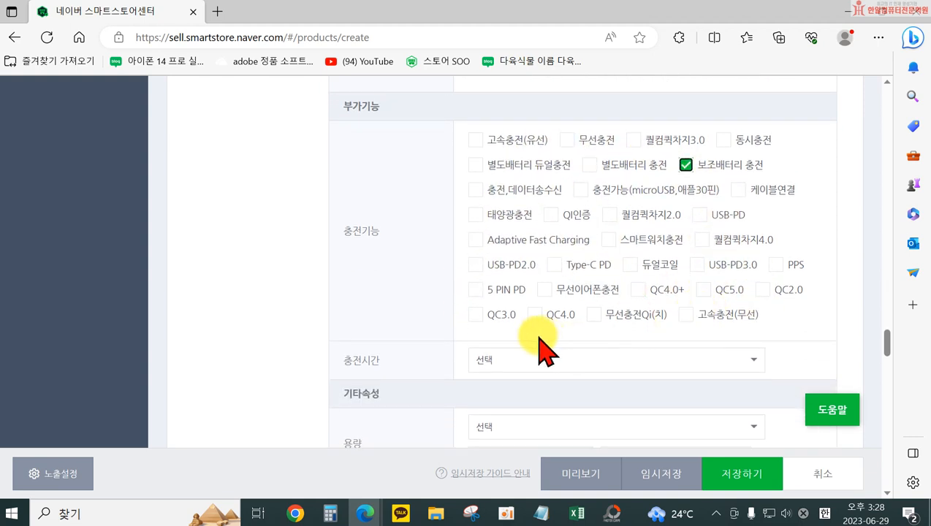
scroll(544, 340, "down", 1)
left_click(579, 299)
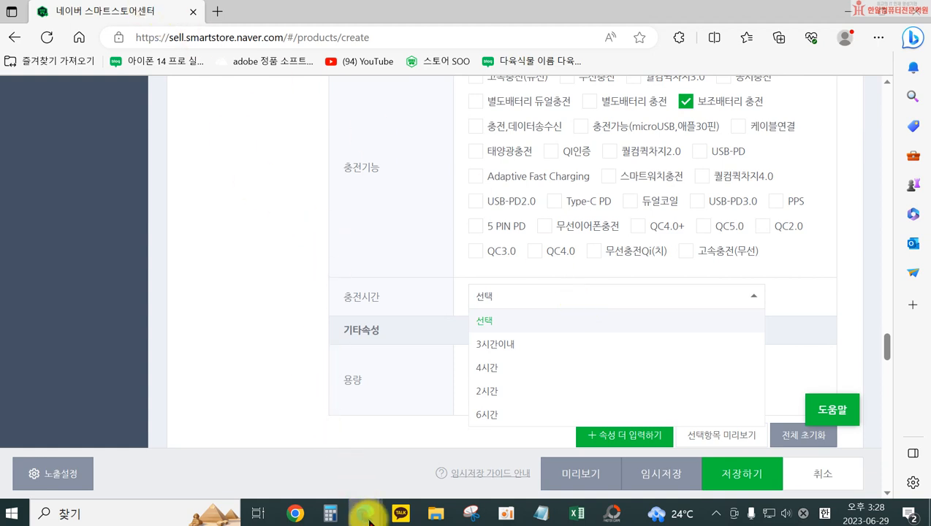
left_click(307, 301)
Set the 용량 attribute to the range 5,000mAh ~ 9,999mAh with an actual value of 5000 mAh
left_click(559, 364)
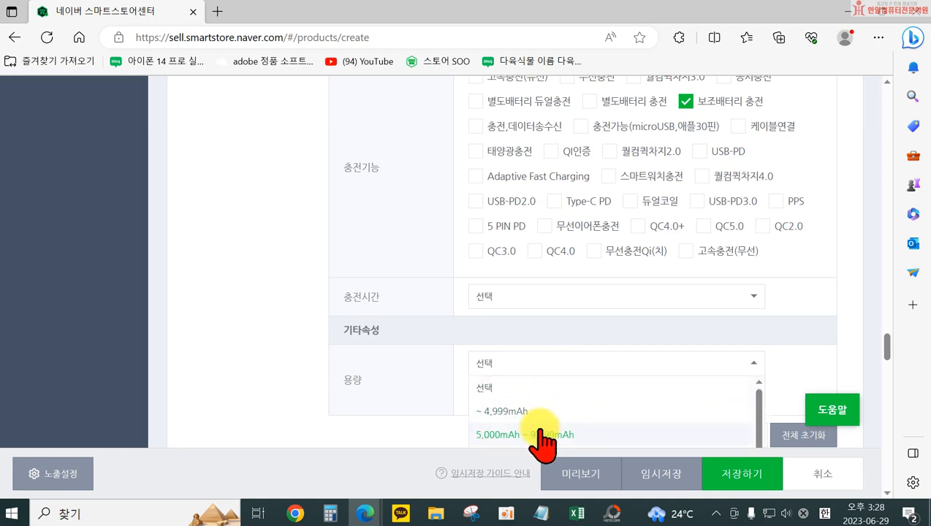
left_click(533, 435)
left_click(566, 394)
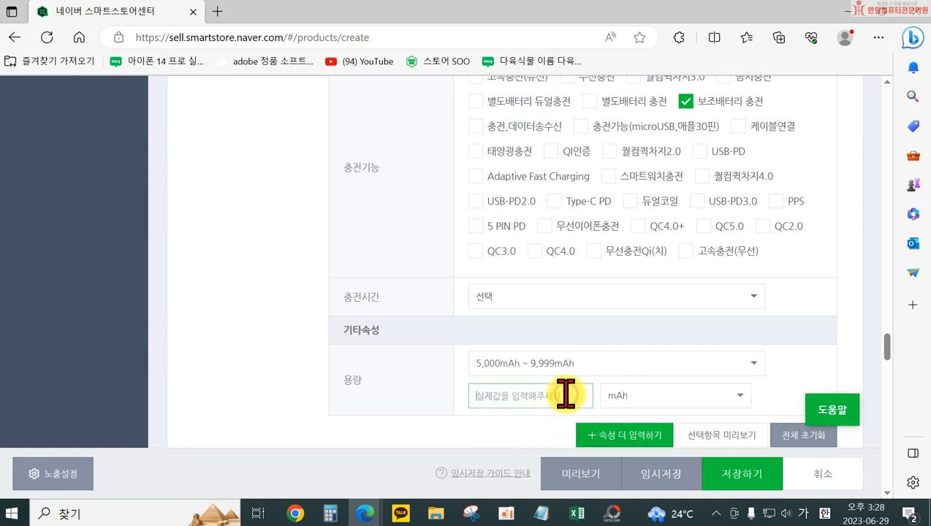
left_click(269, 372)
scroll(353, 395, "down", 3)
scroll(415, 227, "up", 3)
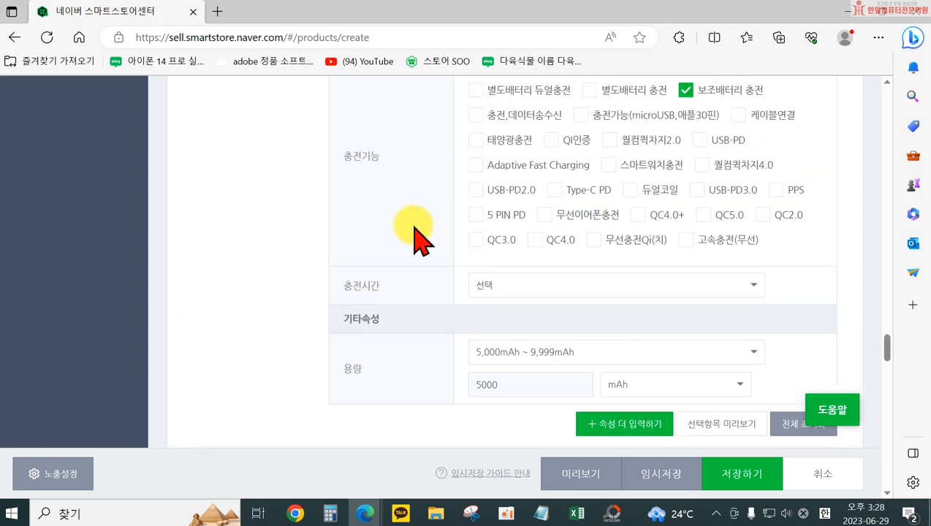
scroll(686, 350, "up", 5)
Look through the certification types offered under 인증선택 for the KC인증 entry
scroll(655, 229, "down", 5)
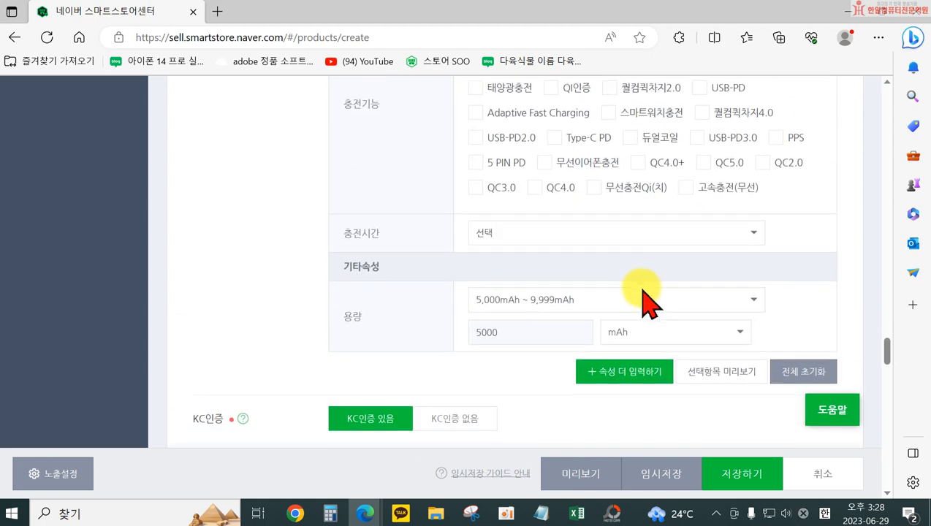
scroll(644, 299, "down", 3)
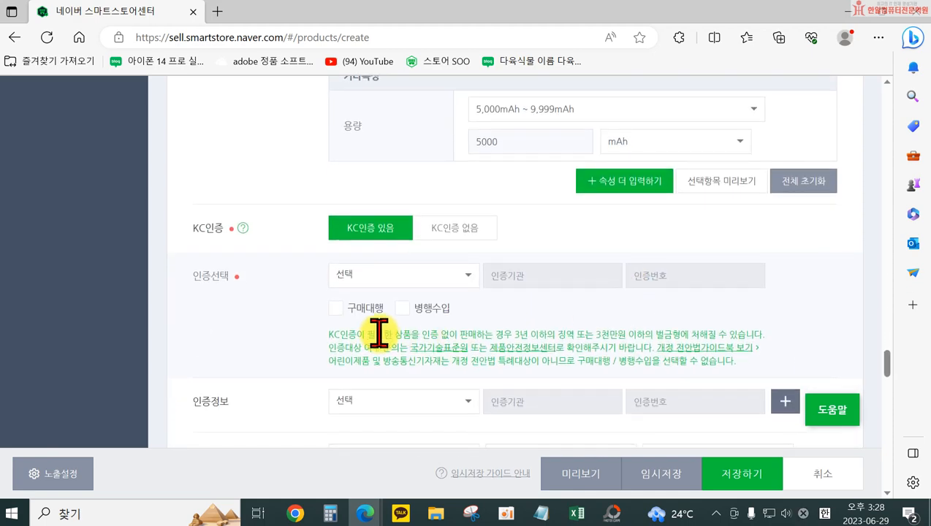
left_click(388, 274)
scroll(447, 388, "down", 1)
scroll(447, 387, "down", 4)
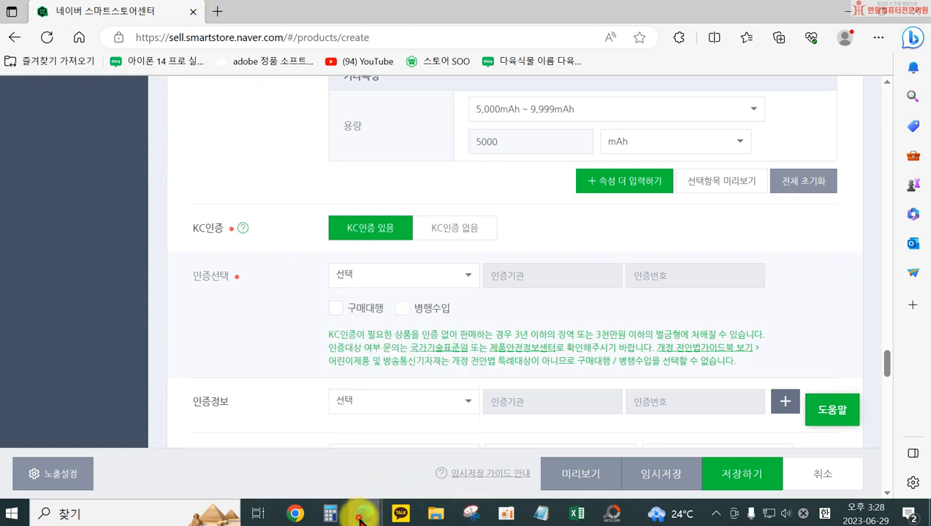
Switch to the 도매꾹 product page and go back through the option 3 description to the preceding model's 전기용품 안전관리법 specifications
mouse_move(359, 521)
left_click(291, 405)
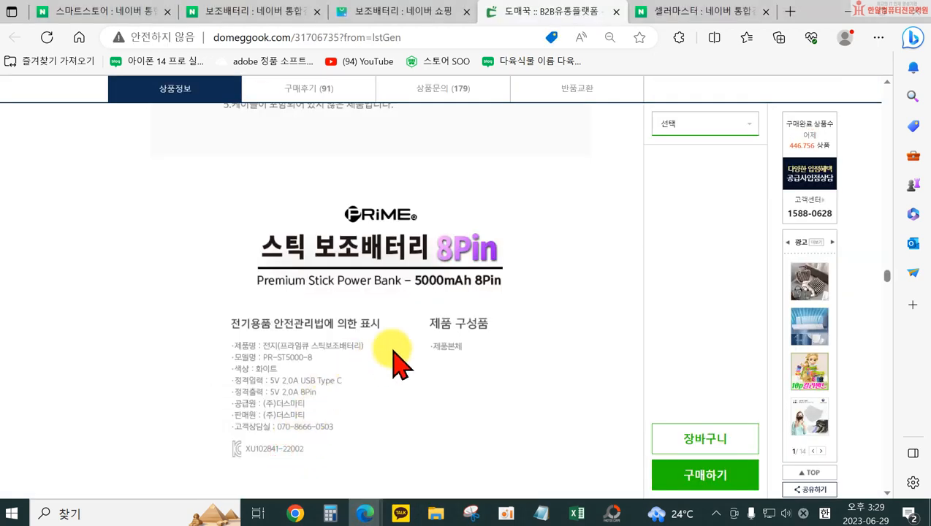
scroll(387, 384, "up", 10)
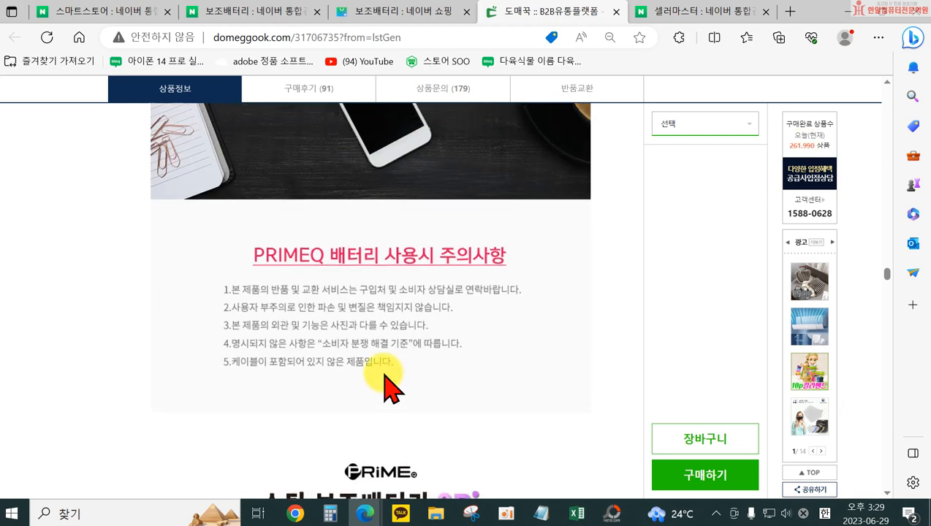
scroll(390, 381, "up", 10)
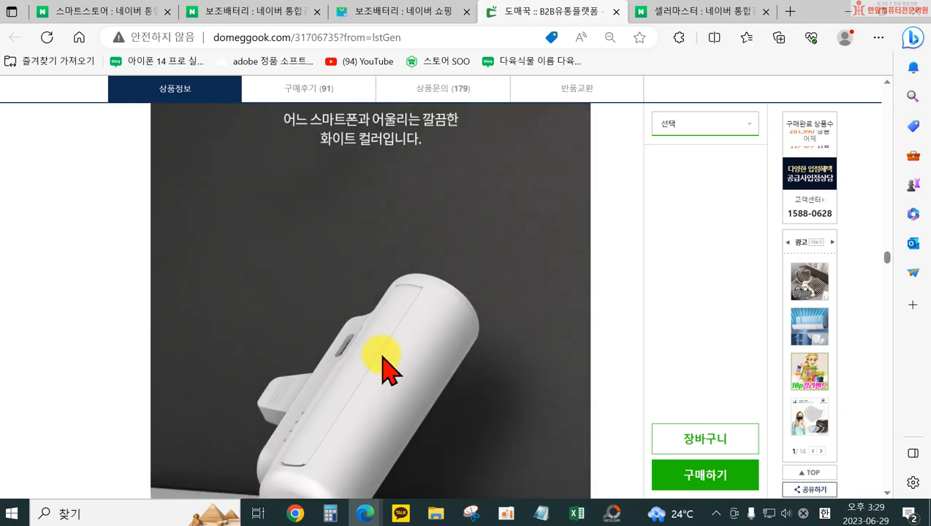
scroll(386, 369, "up", 10)
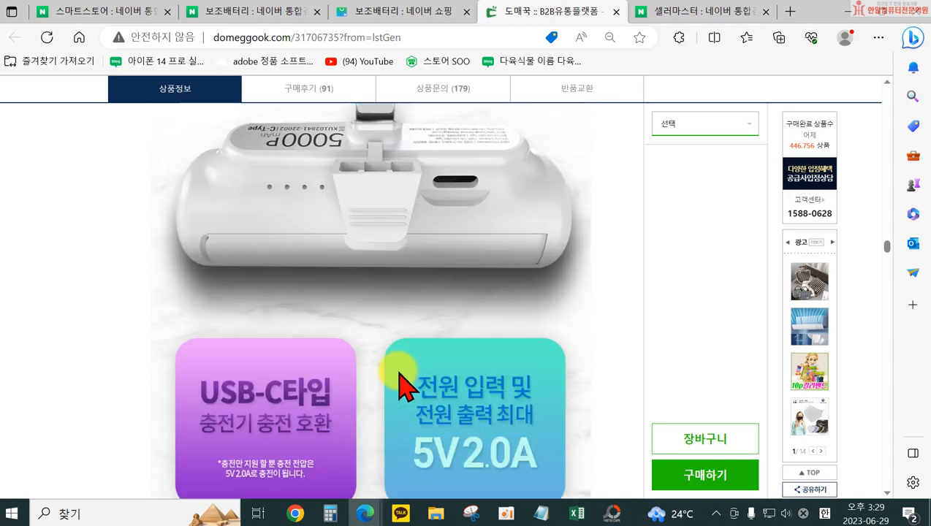
scroll(403, 385, "up", 4)
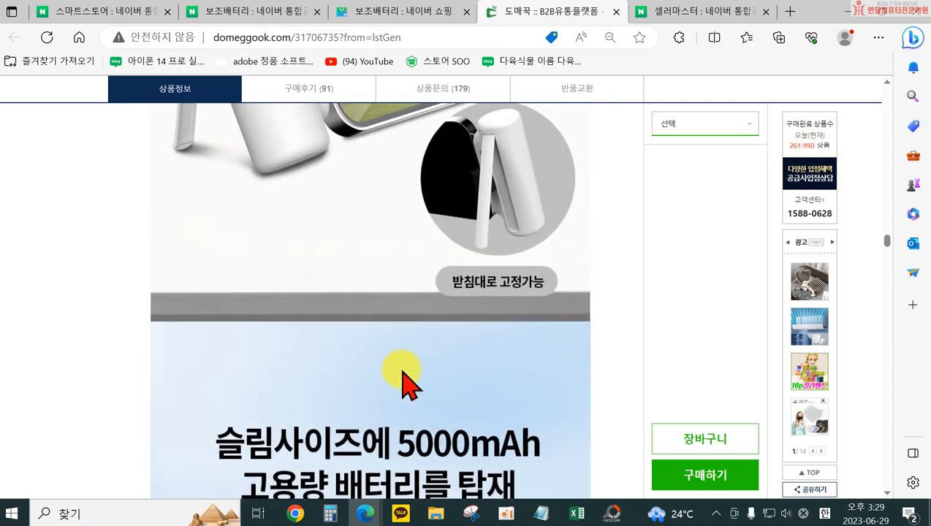
scroll(403, 385, "up", 5)
scroll(404, 385, "up", 10)
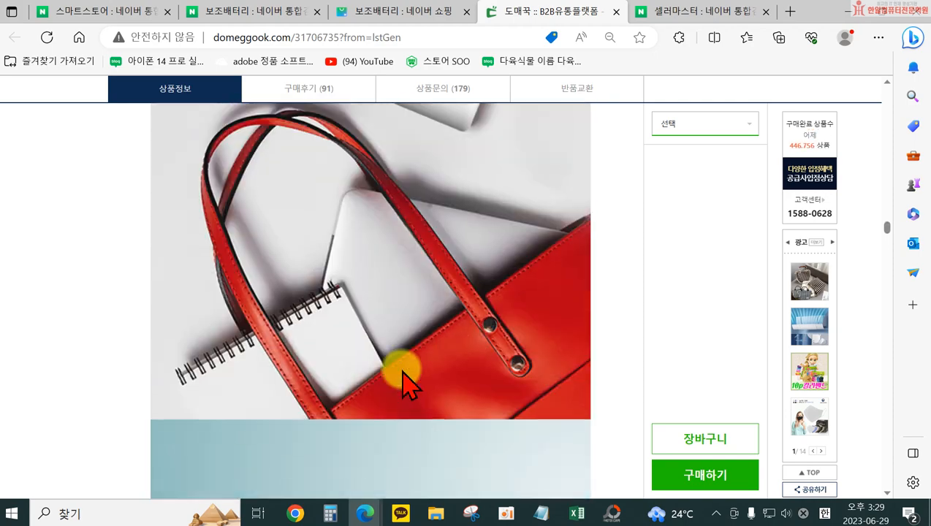
scroll(420, 385, "down", 2)
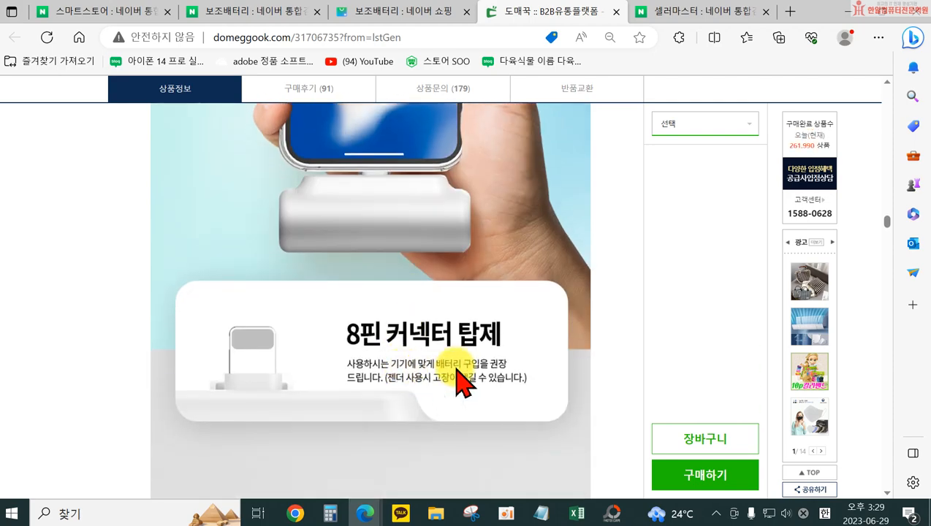
scroll(468, 380, "up", 10)
scroll(497, 379, "up", 8)
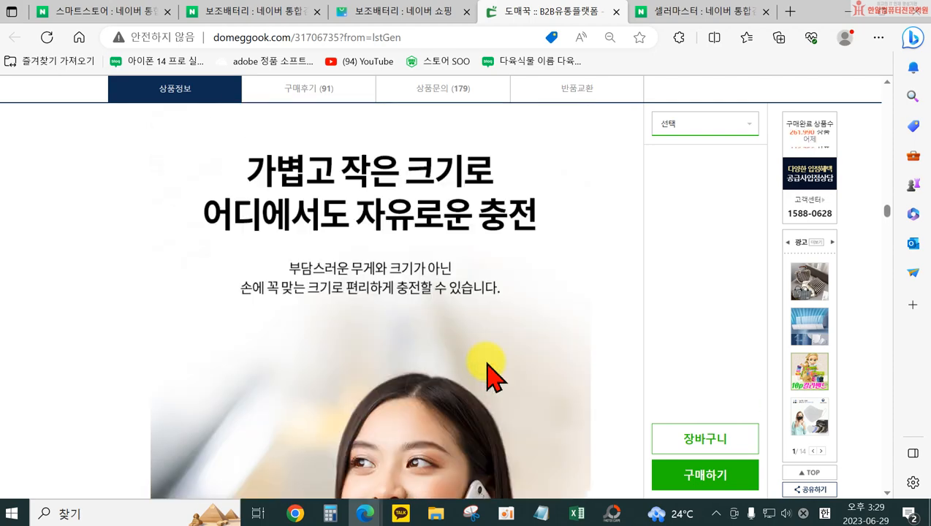
scroll(486, 369, "up", 8)
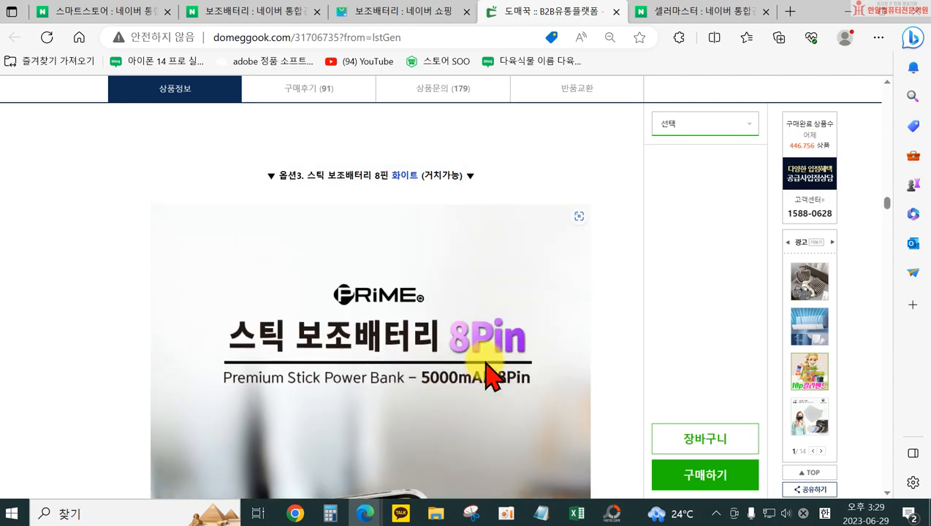
scroll(358, 367, "up", 4)
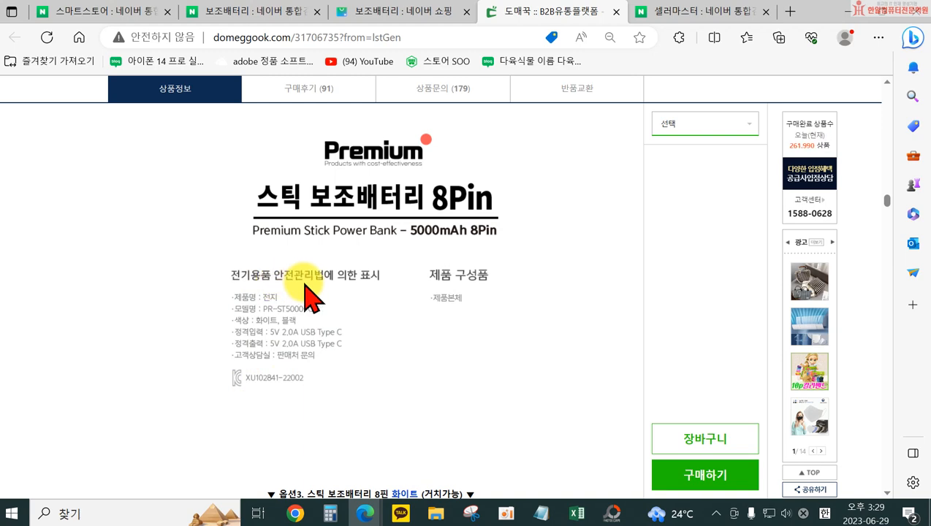
Look through the black and white power bank's description and return to the KC mark in its specifications
scroll(336, 380, "up", 10)
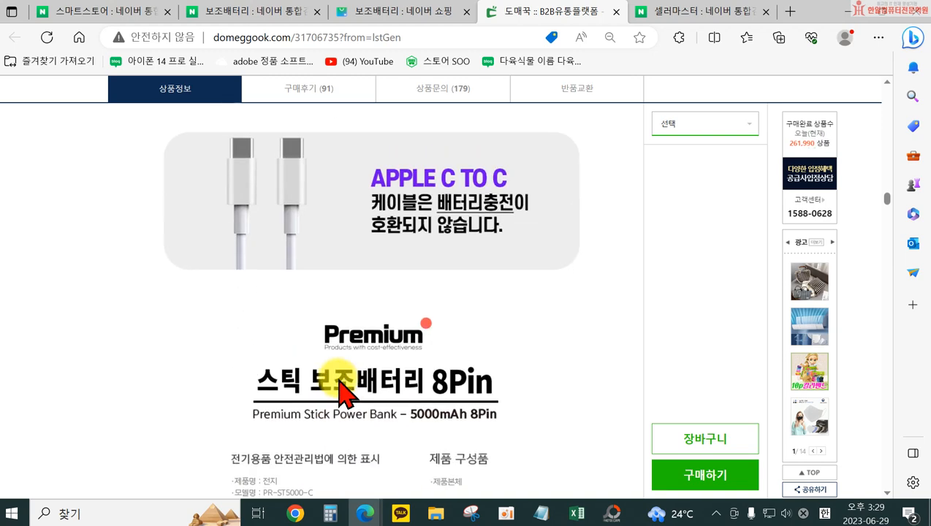
scroll(372, 395, "up", 10)
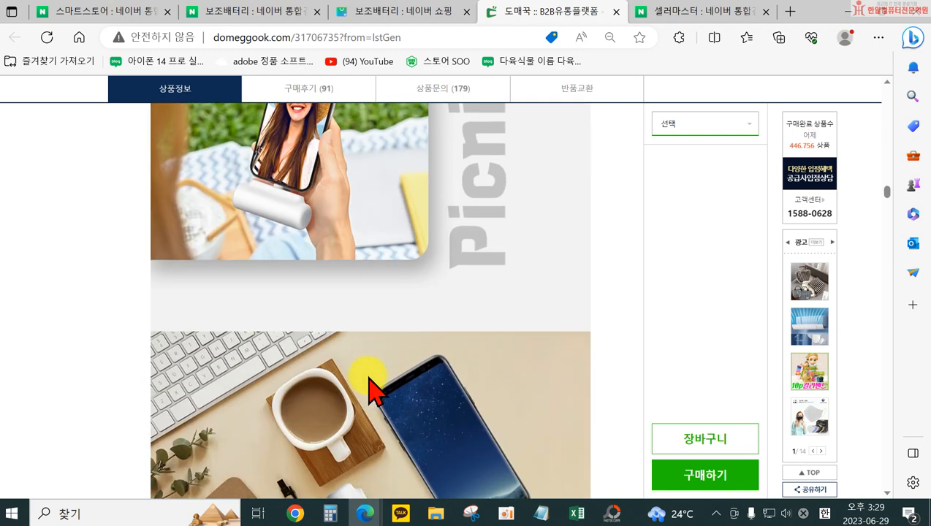
scroll(373, 383, "up", 10)
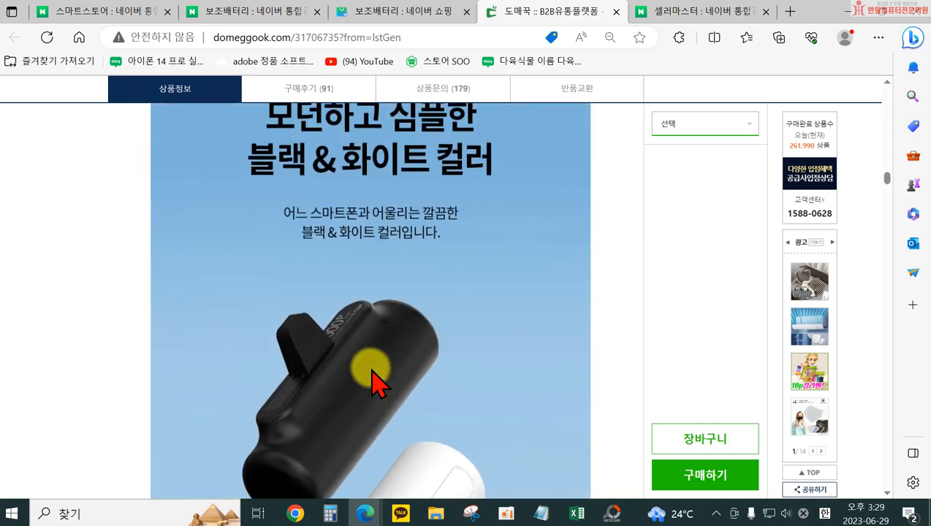
scroll(373, 368, "down", 10)
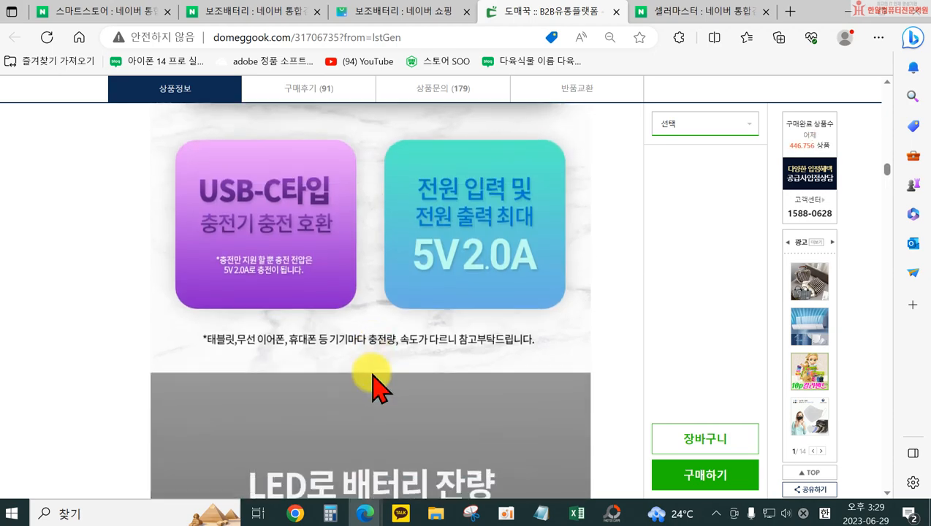
scroll(380, 394, "down", 10)
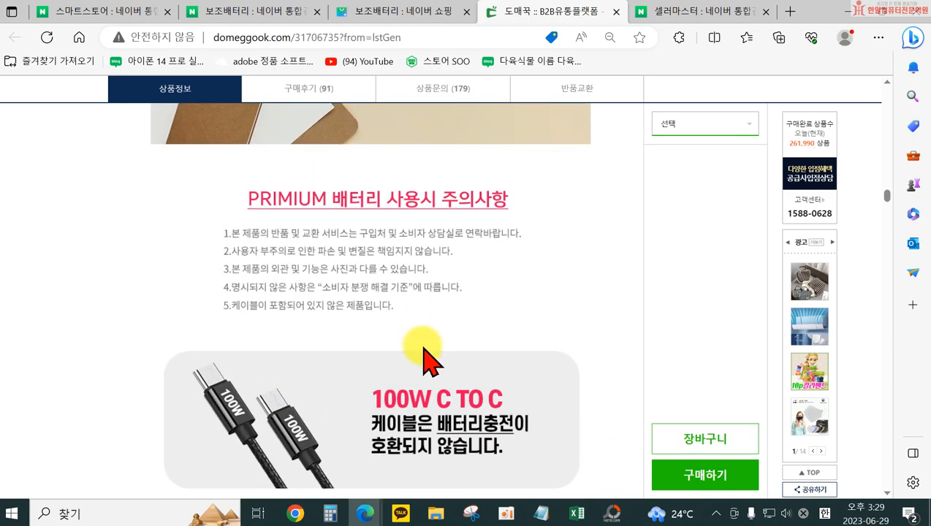
scroll(424, 358, "down", 8)
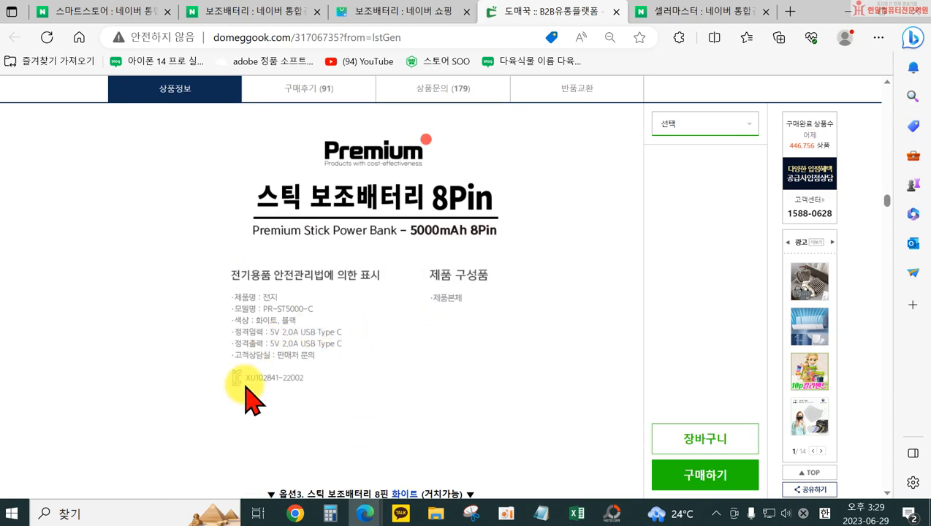